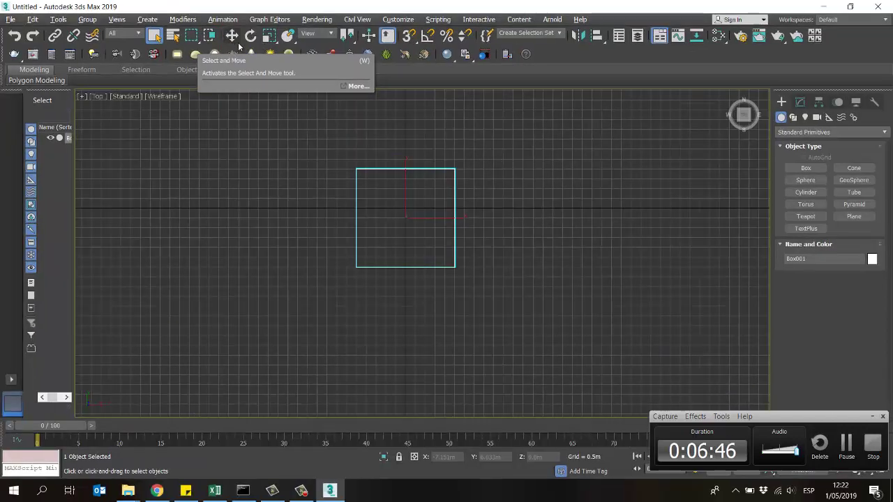
Centre the selected box on the world origin by moving it to X 0 and Y 0
{"action": "left_click", "coordinate": [236, 39]}
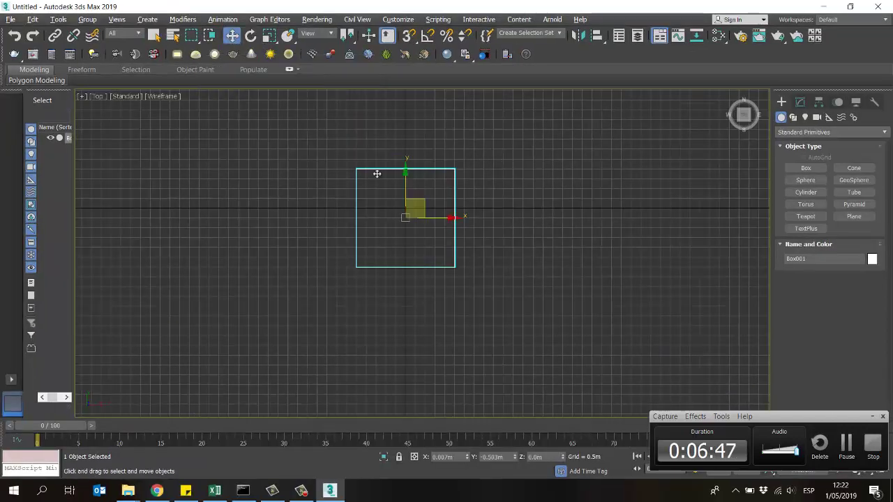
{"action": "right_click", "coordinate": [467, 458]}
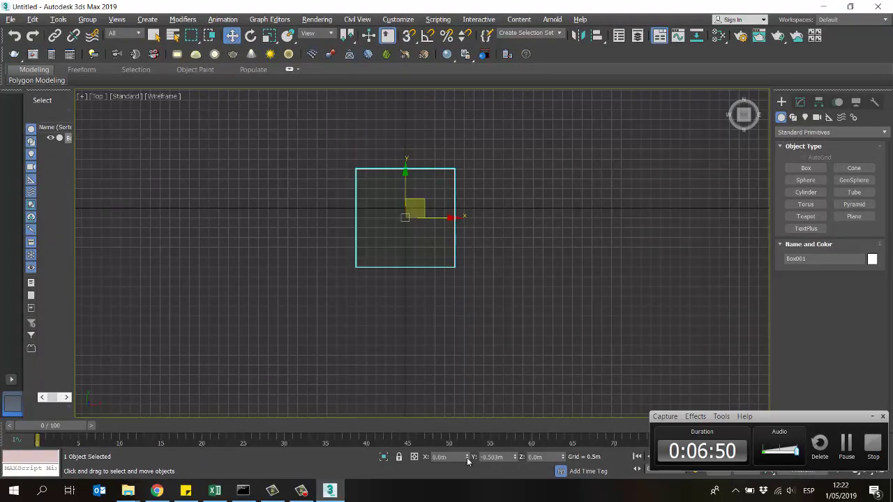
{"action": "right_click", "coordinate": [515, 457]}
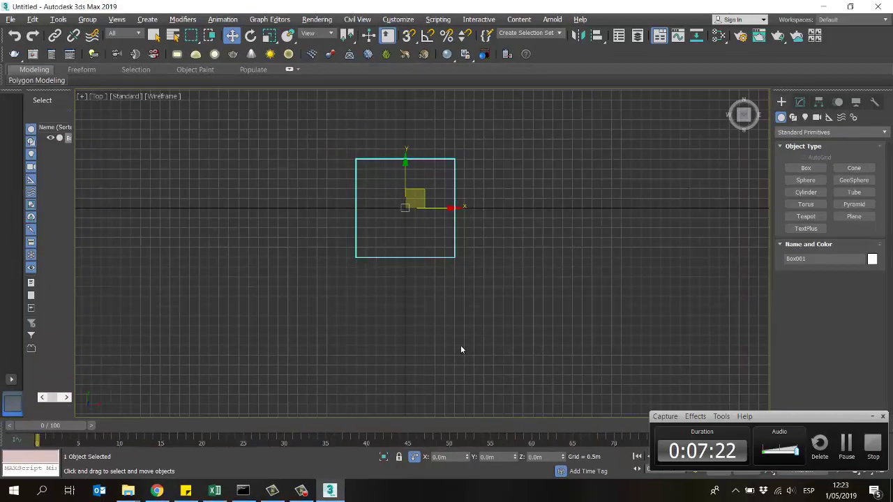
{"action": "left_click", "coordinate": [412, 249]}
{"action": "left_click", "coordinate": [453, 224]}
{"action": "key", "text": "z"}
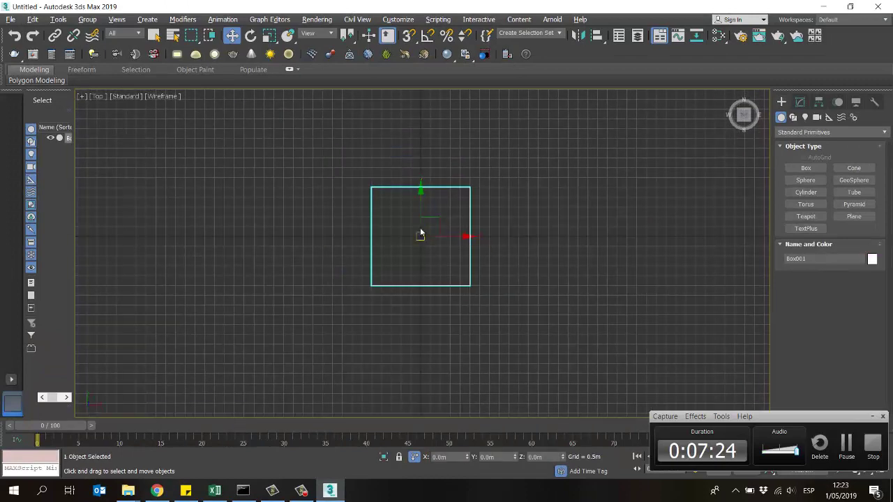
{"action": "scroll", "coordinate": [427, 248], "scroll_direction": "up", "scroll_amount": 2}
{"action": "scroll", "coordinate": [432, 223], "scroll_direction": "down", "scroll_amount": 2}
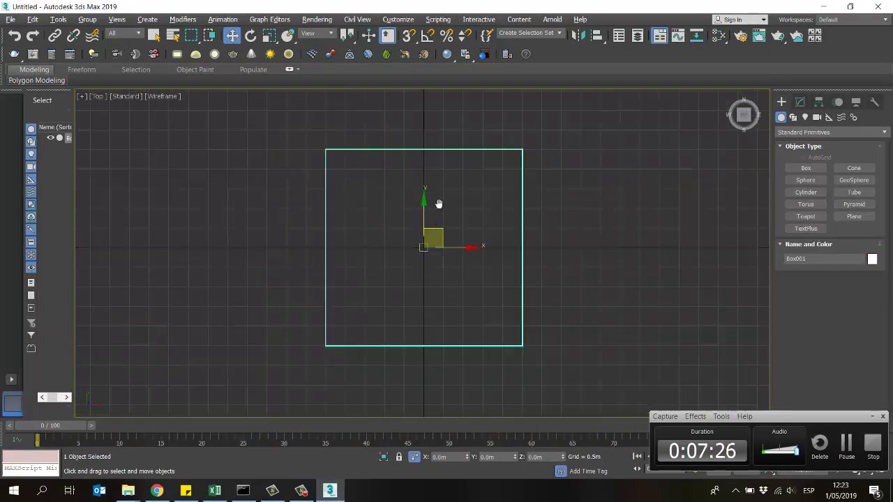
{"action": "scroll", "coordinate": [433, 220], "scroll_direction": "up", "scroll_amount": 2}
{"action": "middle_click_drag", "start_coordinate": [433, 218], "coordinate": [448, 196]}
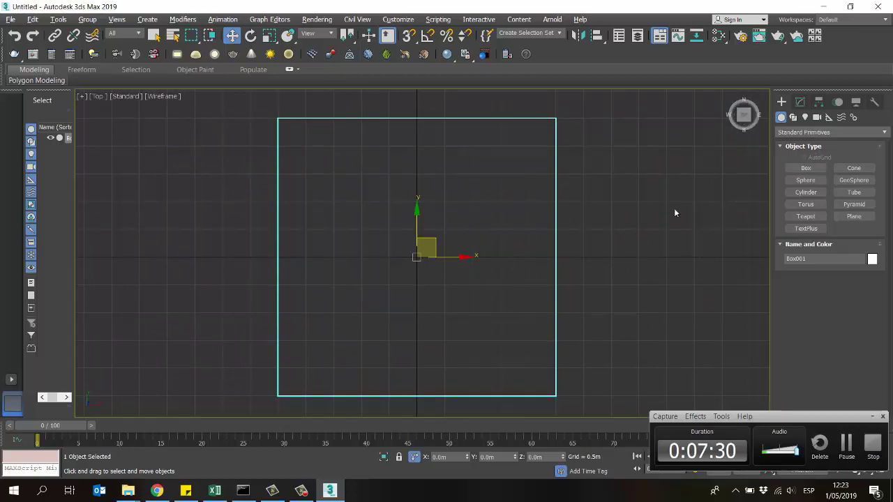
{"action": "scroll", "coordinate": [582, 257], "scroll_direction": "down", "scroll_amount": 2}
{"action": "left_click", "coordinate": [617, 212]}
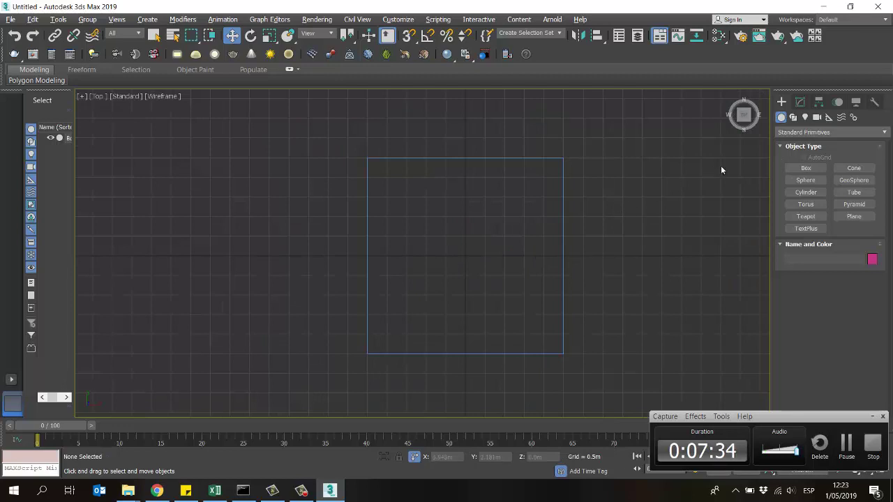
{"action": "left_click", "coordinate": [796, 169]}
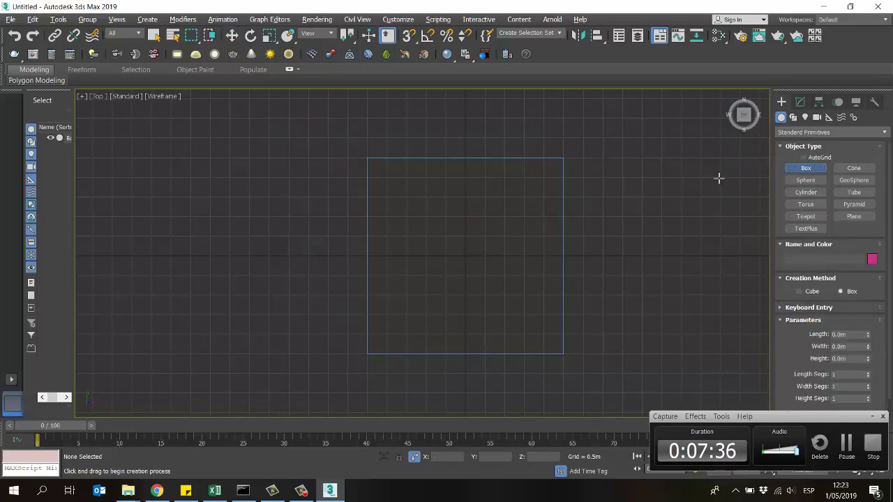
{"action": "middle_click_drag", "start_coordinate": [502, 223], "coordinate": [455, 230]}
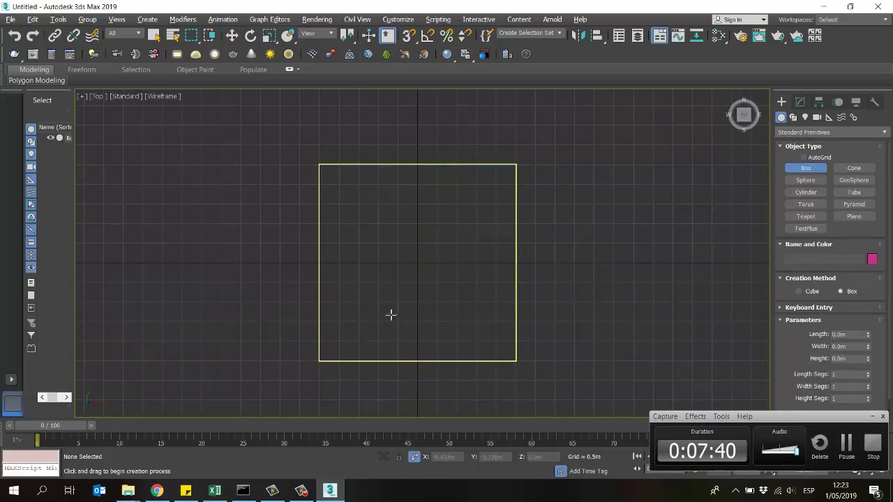
{"action": "mouse_move", "coordinate": [369, 275]}
{"action": "middle_mouse_down"}
{"action": "mouse_move", "coordinate": [374, 261]}
{"action": "mouse_move", "coordinate": [377, 280]}
{"action": "middle_mouse_up"}
Switch to the diseño1 folder in File Explorer to examine the exhibition stand reference photo, and return to 3ds Max
{"action": "left_click", "coordinate": [157, 495]}
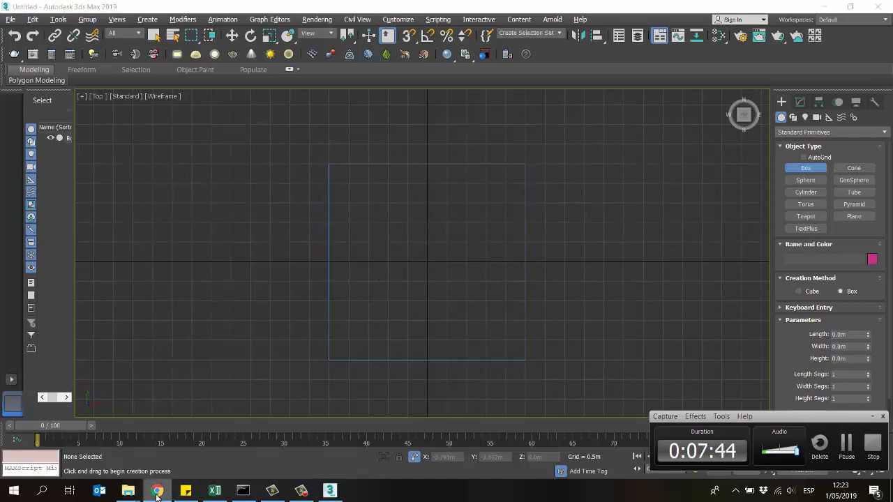
{"action": "left_click", "coordinate": [157, 496]}
{"action": "mouse_move", "coordinate": [127, 495]}
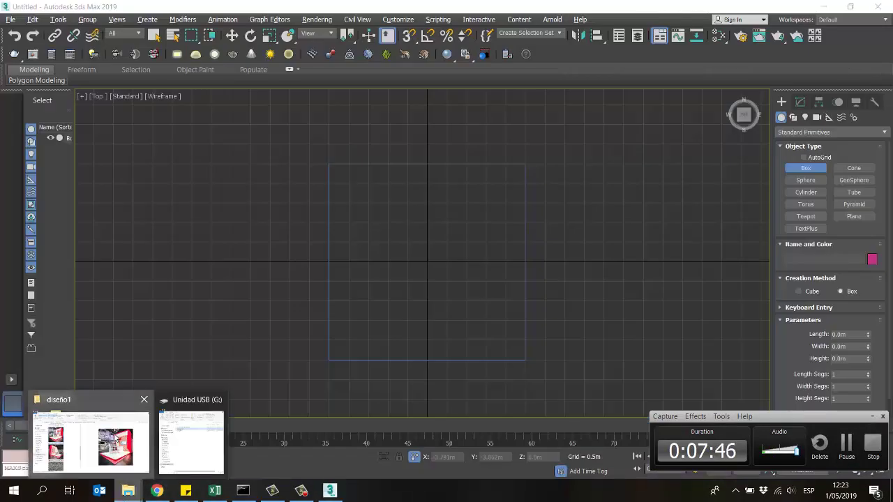
{"action": "left_click", "coordinate": [117, 433]}
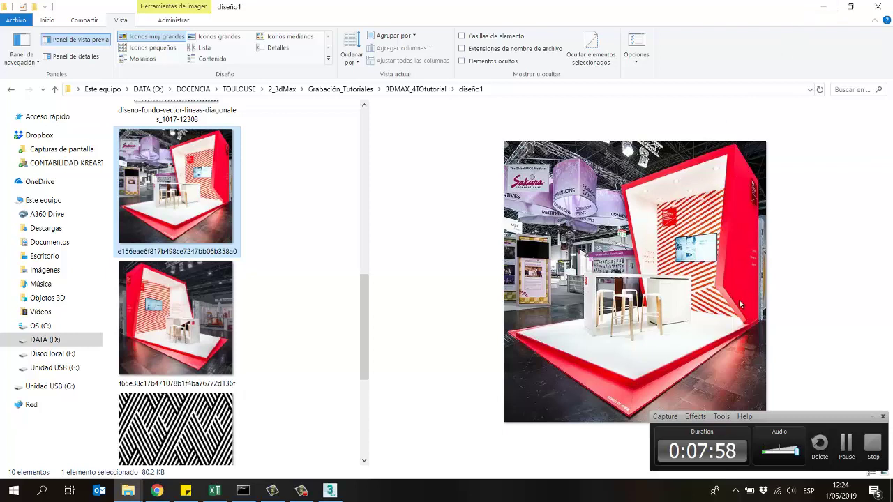
{"action": "left_click", "coordinate": [824, 6]}
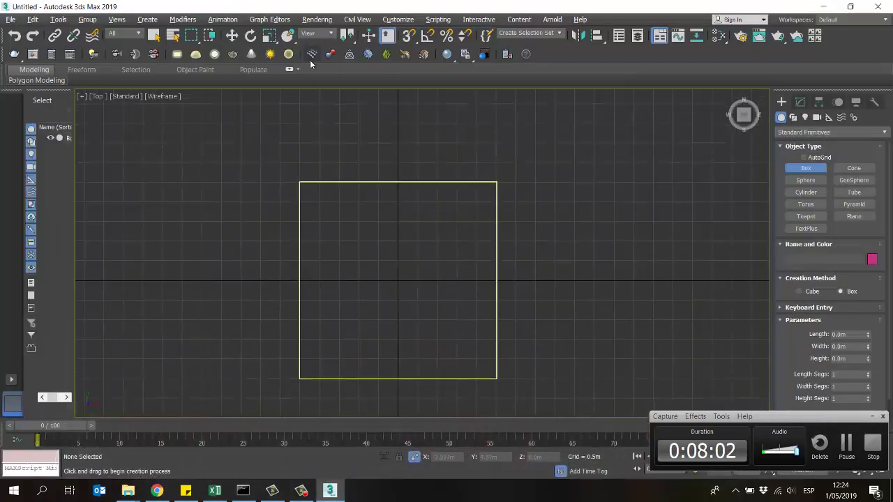
Activate Select and Move and turn on snapping, trying the 2D and 2.5D modes before settling on 3D
{"action": "left_click", "coordinate": [231, 36]}
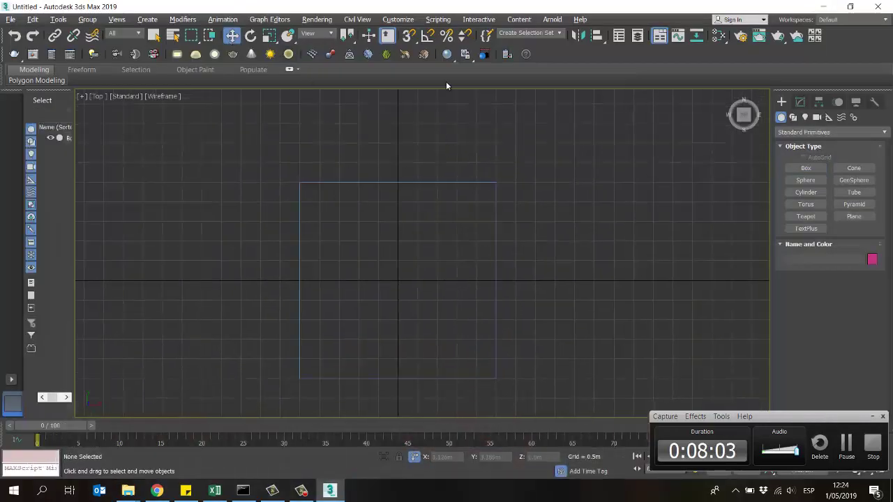
{"action": "left_click", "coordinate": [409, 35]}
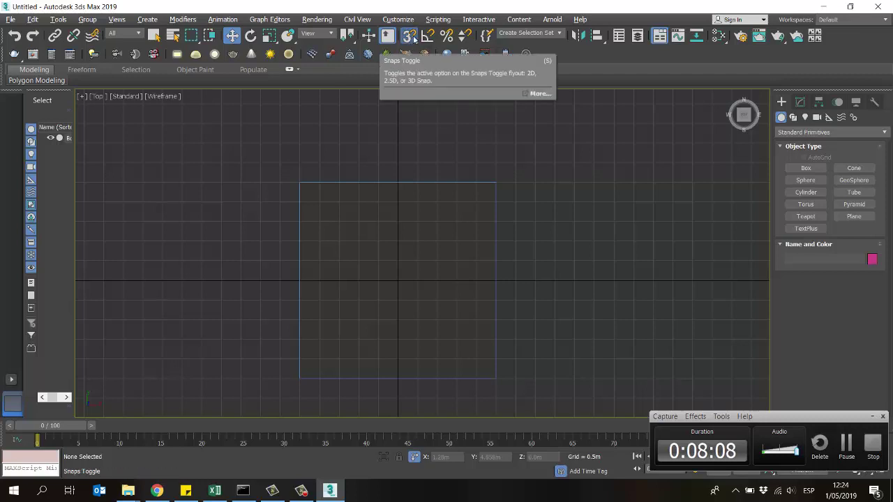
{"action": "left_click_drag", "start_coordinate": [407, 36], "coordinate": [405, 76]}
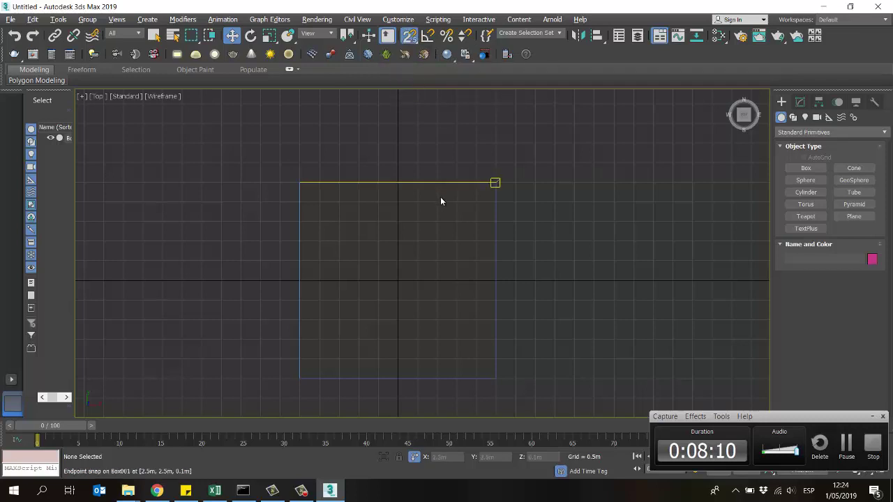
{"action": "left_click_drag", "start_coordinate": [410, 35], "coordinate": [410, 54]}
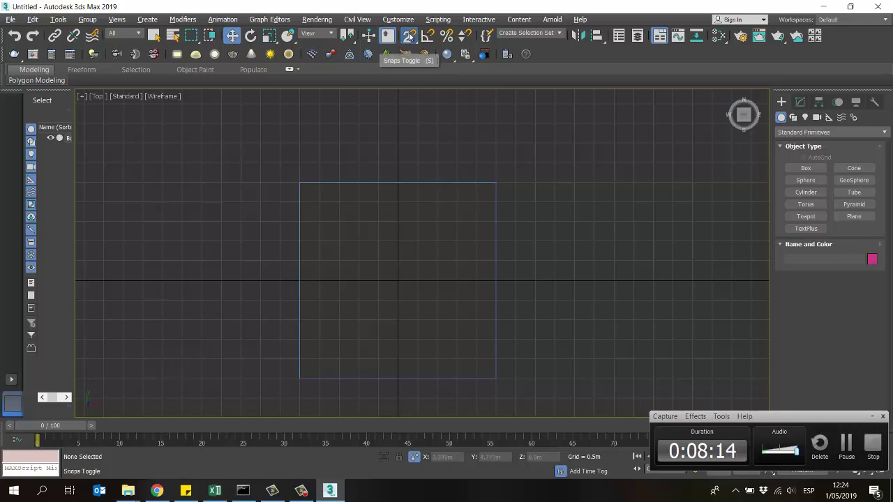
{"action": "left_click", "coordinate": [409, 36]}
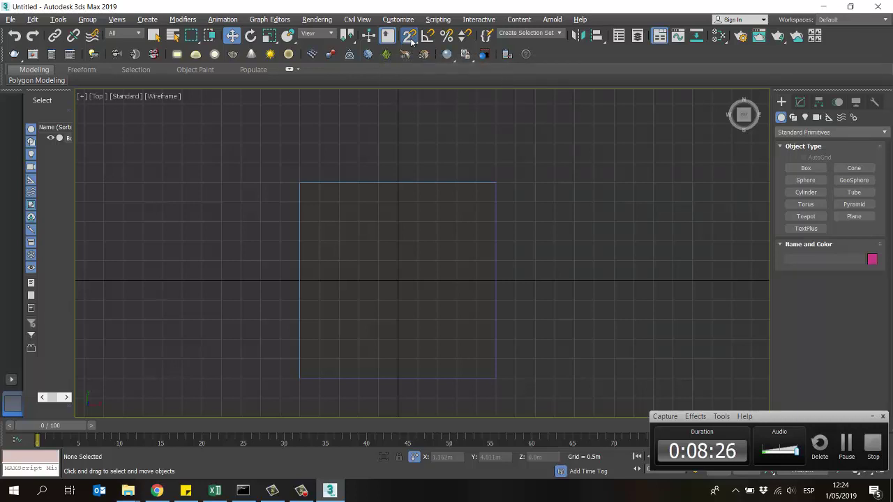
{"action": "left_click_drag", "start_coordinate": [411, 42], "coordinate": [407, 92]}
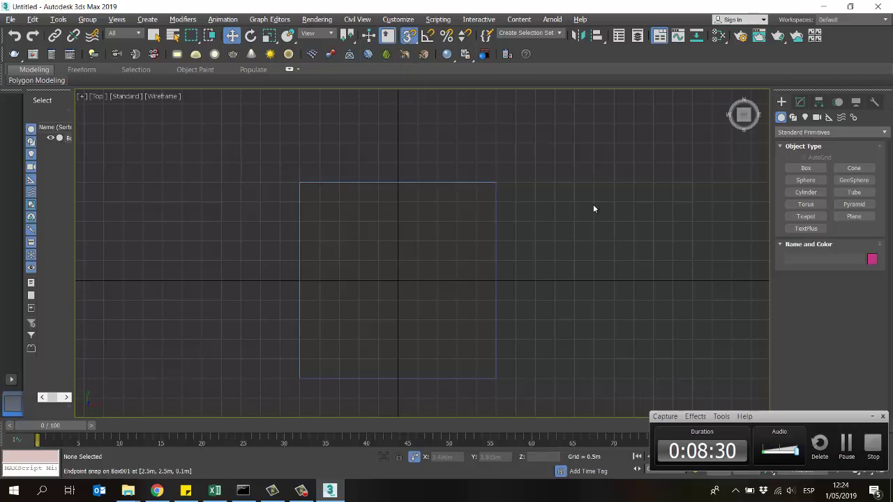
Draw a box with zero length, 5 m wide and 1 m high along the floor box's back edge, snapped to its corners
{"action": "left_click", "coordinate": [796, 168]}
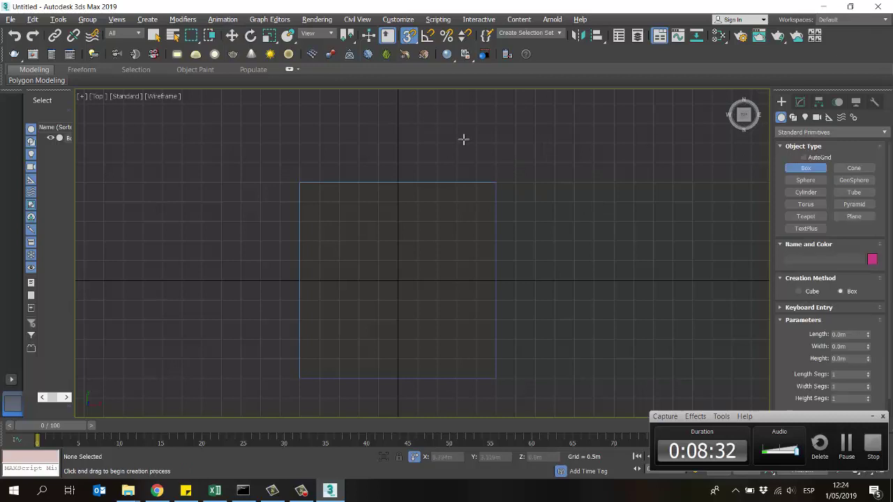
{"action": "scroll", "coordinate": [301, 179], "scroll_direction": "up", "scroll_amount": 4}
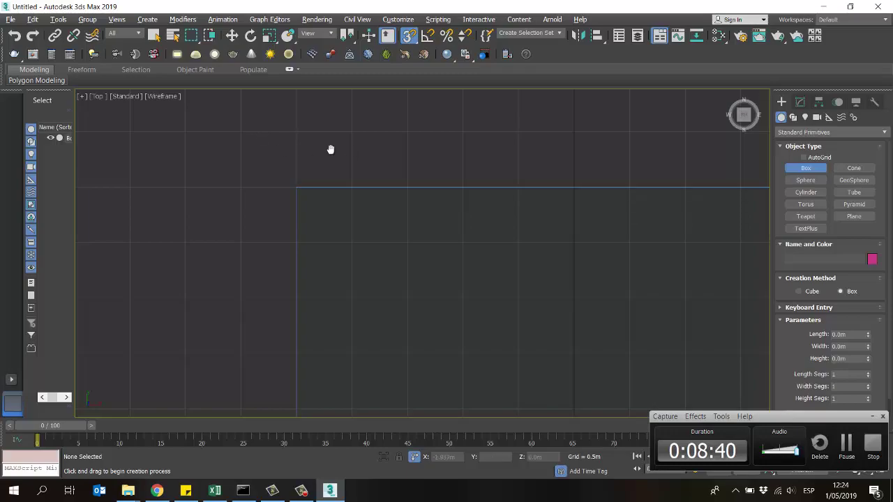
{"action": "scroll", "coordinate": [428, 165], "scroll_direction": "down", "scroll_amount": 3}
{"action": "left_click_drag", "start_coordinate": [230, 147], "coordinate": [505, 168]}
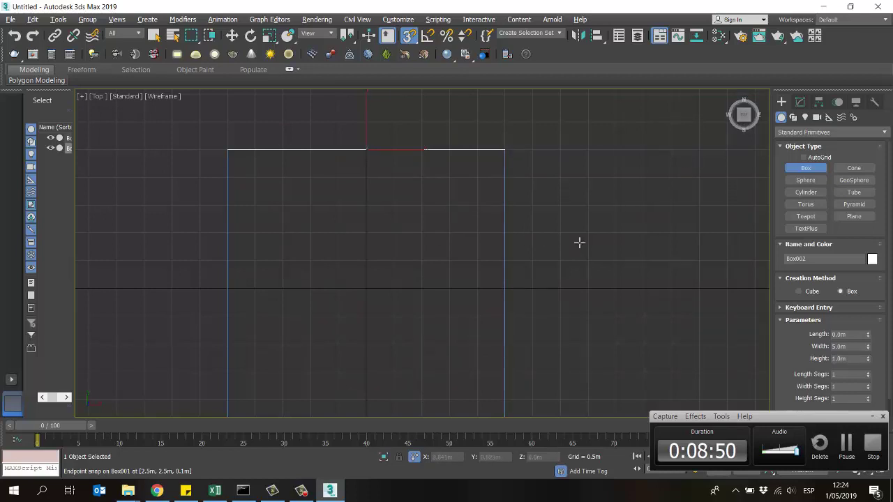
Set the new wall box's length to 0.15 m and its height to 5 m
{"action": "key", "text": "alt+w"}
{"action": "left_click", "coordinate": [617, 310]}
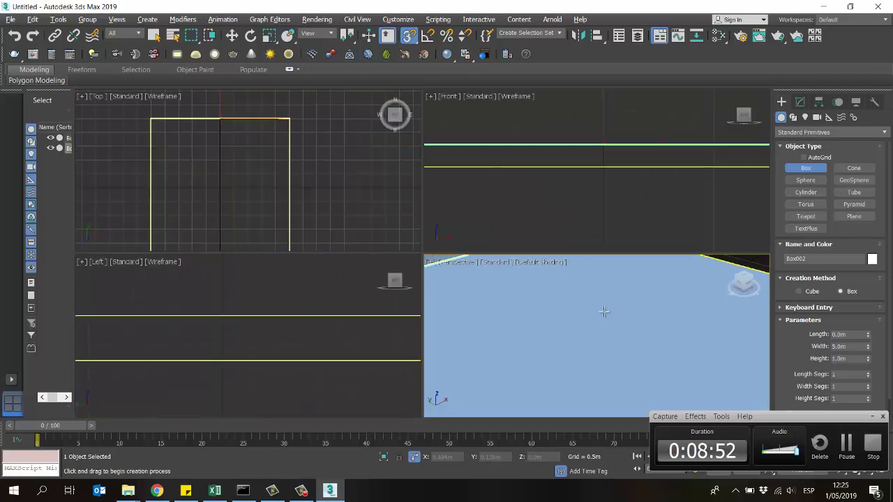
{"action": "scroll", "coordinate": [600, 317], "scroll_direction": "down", "scroll_amount": 4}
{"action": "scroll", "coordinate": [613, 304], "scroll_direction": "up", "scroll_amount": 5}
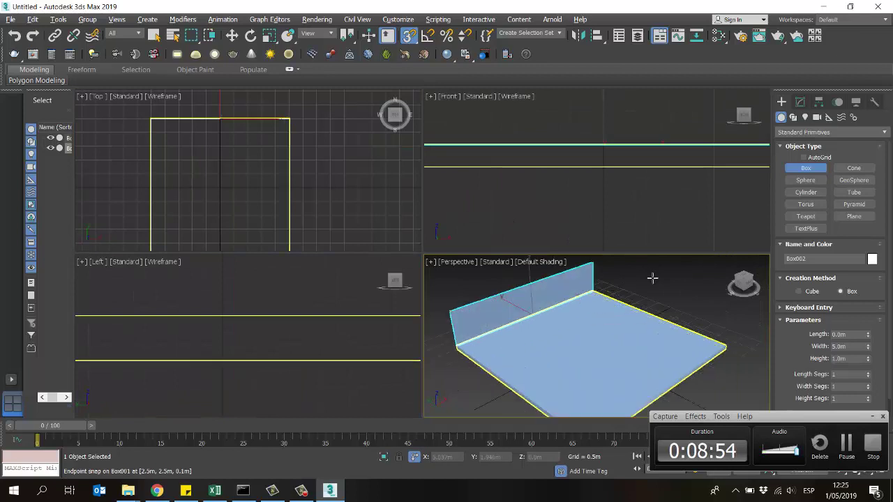
{"action": "key", "text": "w"}
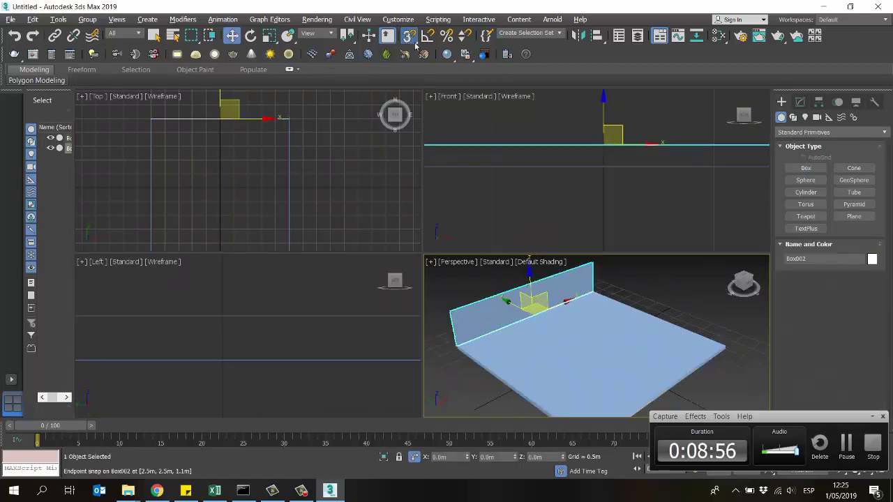
{"action": "left_click", "coordinate": [802, 103]}
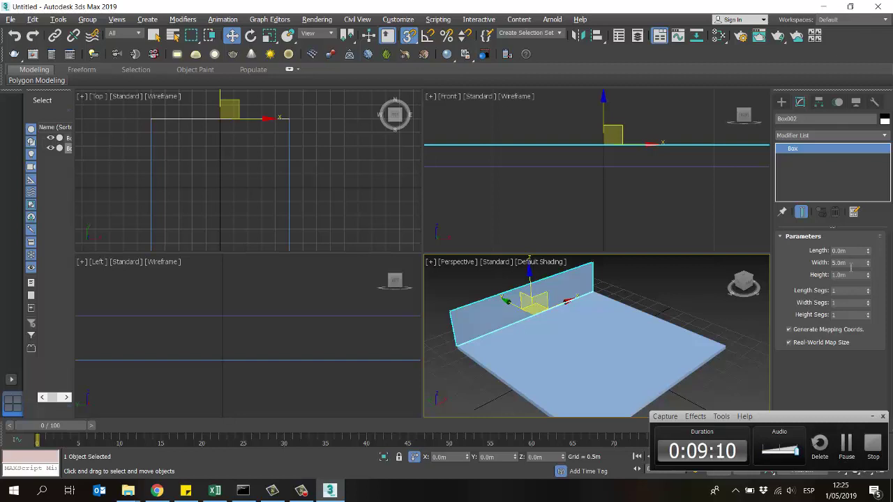
{"action": "left_click_drag", "start_coordinate": [848, 253], "coordinate": [789, 268]}
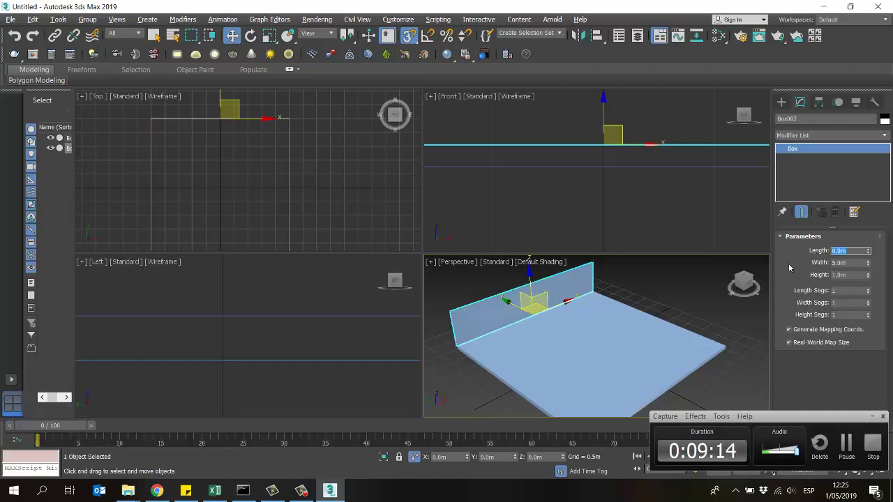
{"action": "type", "text": ".15"}
{"action": "key", "text": "Return"}
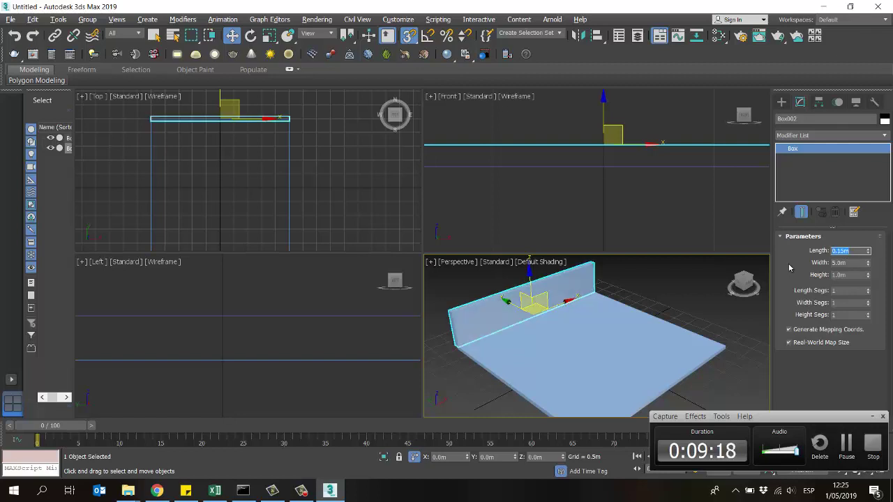
{"action": "left_click", "coordinate": [851, 275]}
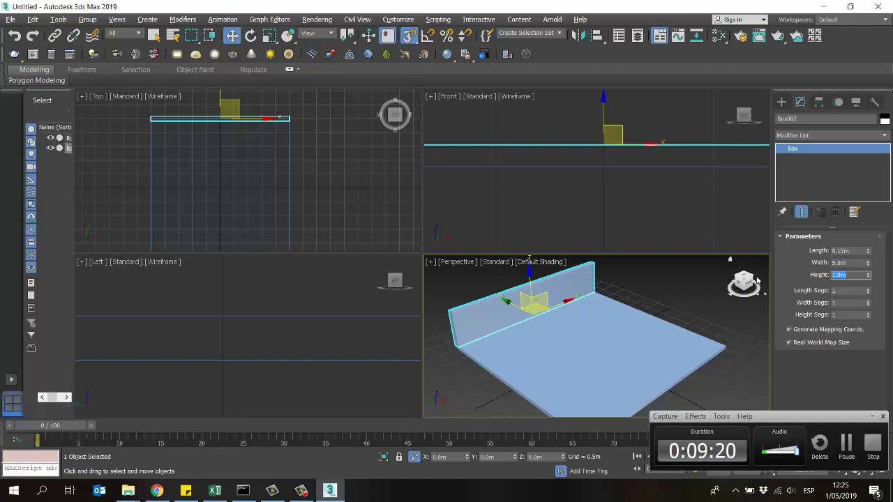
{"action": "type", "text": "5"}
{"action": "key", "text": "Return"}
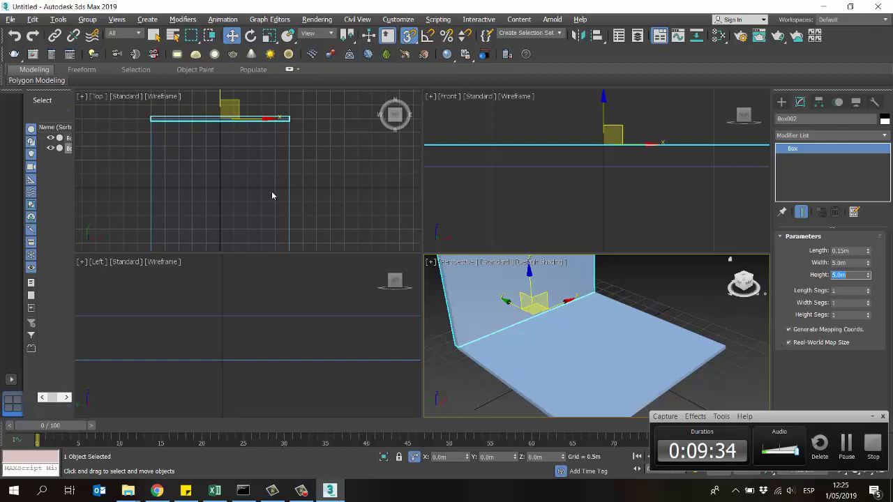
Move the wall box so that its outer bottom corner snaps onto the floor box's back corner
{"action": "middle_click_drag", "start_coordinate": [510, 315], "coordinate": [586, 301]}
{"action": "scroll", "coordinate": [586, 301], "scroll_direction": "up", "scroll_amount": 5}
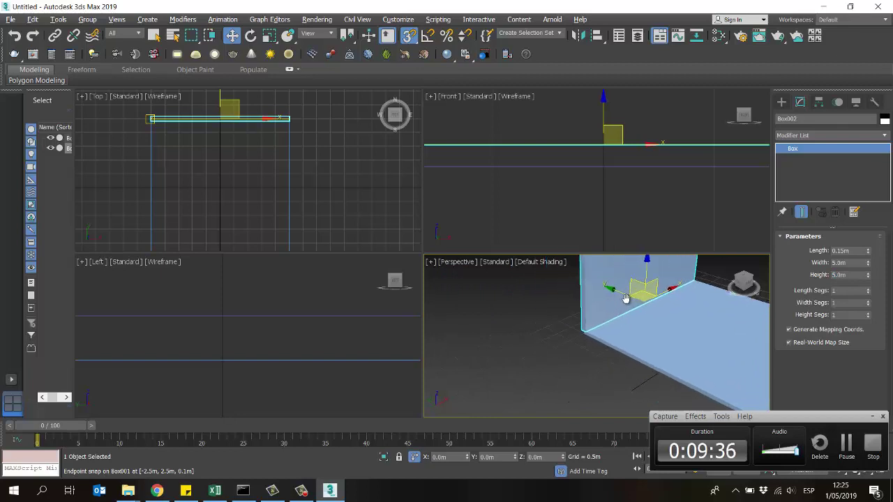
{"action": "scroll", "coordinate": [582, 320], "scroll_direction": "up", "scroll_amount": 3}
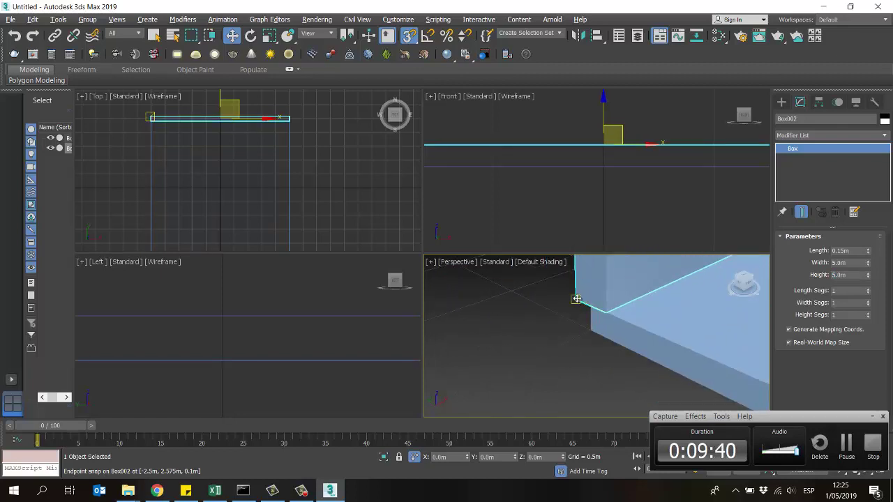
{"action": "mouse_move", "coordinate": [576, 298]}
{"action": "left_mouse_down"}
{"action": "mouse_move", "coordinate": [627, 275]}
{"action": "mouse_move", "coordinate": [635, 297]}
{"action": "mouse_move", "coordinate": [588, 308]}
{"action": "left_mouse_up"}
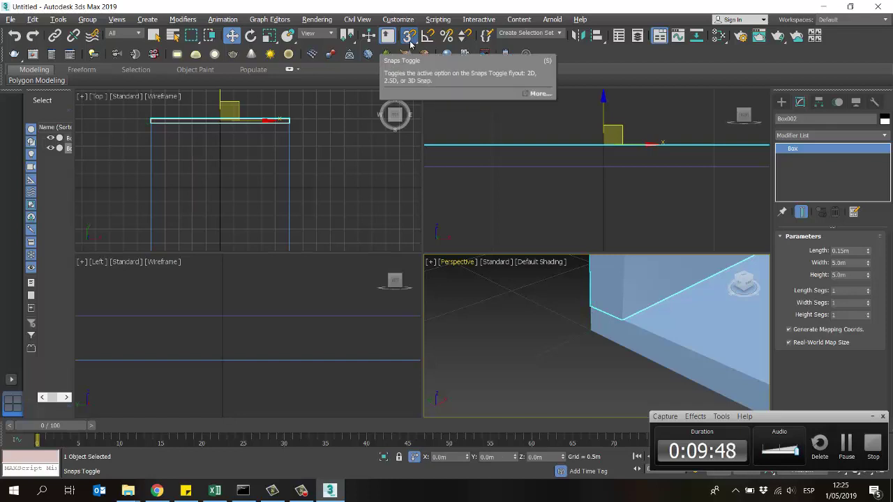
{"action": "mouse_move", "coordinate": [594, 305]}
{"action": "middle_mouse_down"}
{"action": "mouse_move", "coordinate": [500, 320]}
{"action": "mouse_move", "coordinate": [514, 314]}
{"action": "middle_mouse_up"}
{"action": "scroll", "coordinate": [517, 313], "scroll_direction": "down", "scroll_amount": 7}
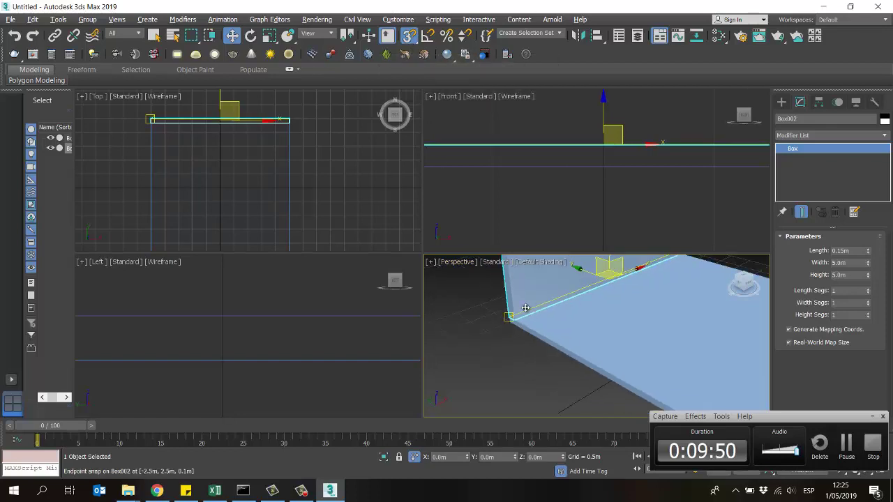
{"action": "middle_click_drag", "start_coordinate": [225, 182], "coordinate": [271, 161]}
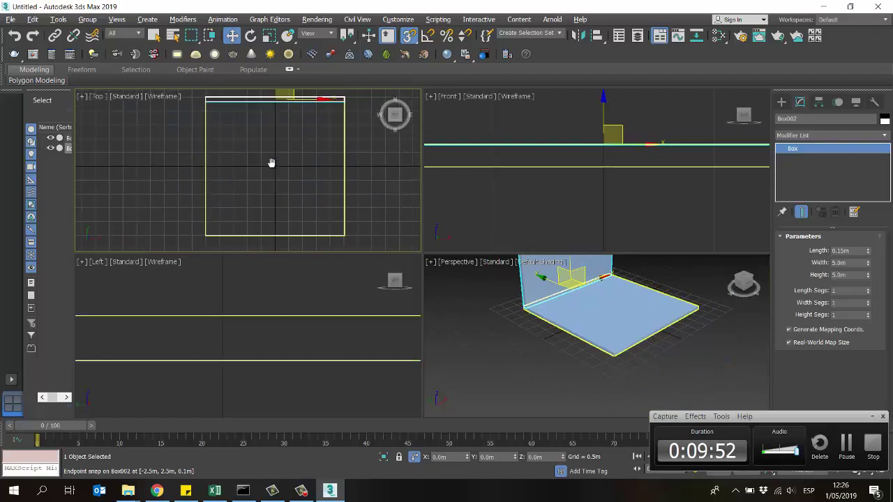
Draw a box about 2.98 m long, 1.89 m wide and 3.5 m high, snapped to the back wall's upper inner corner
{"action": "left_click", "coordinate": [781, 102]}
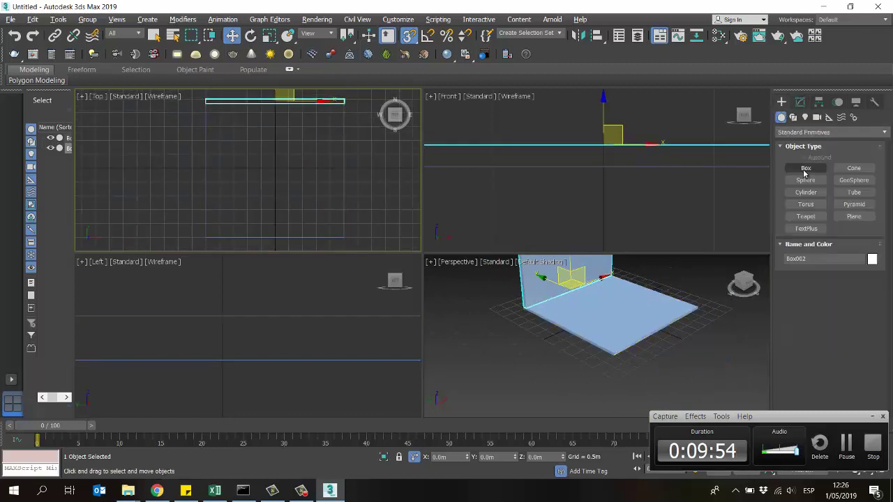
{"action": "left_click", "coordinate": [805, 168]}
{"action": "middle_click_drag", "start_coordinate": [250, 135], "coordinate": [279, 149]}
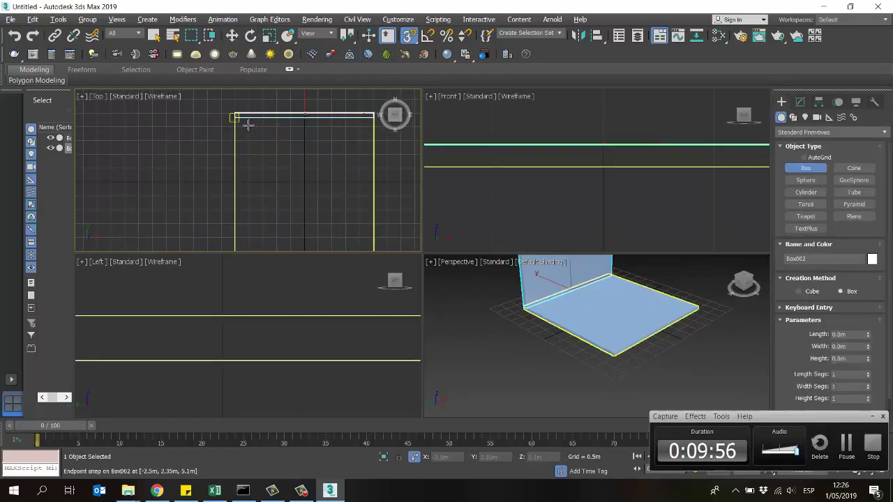
{"action": "scroll", "coordinate": [240, 129], "scroll_direction": "up", "scroll_amount": 3}
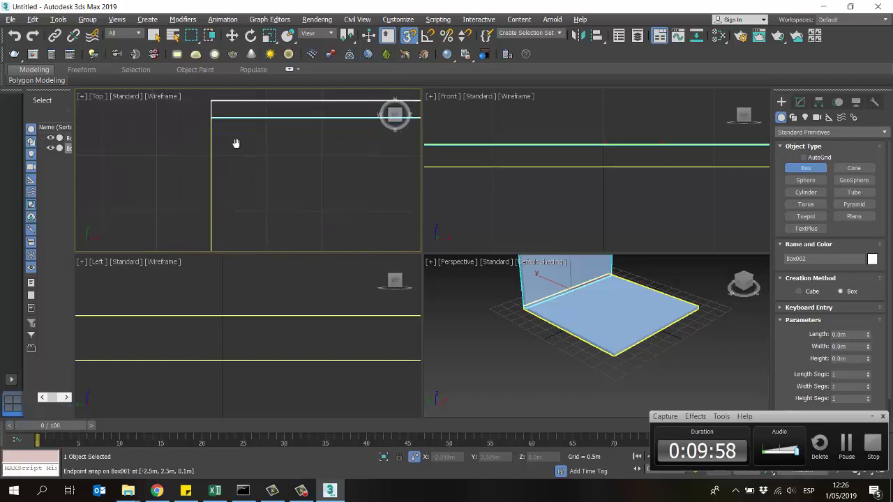
{"action": "scroll", "coordinate": [229, 133], "scroll_direction": "down", "scroll_amount": 3}
{"action": "left_click_drag", "start_coordinate": [225, 128], "coordinate": [295, 243]}
{"action": "left_click", "coordinate": [296, 243]}
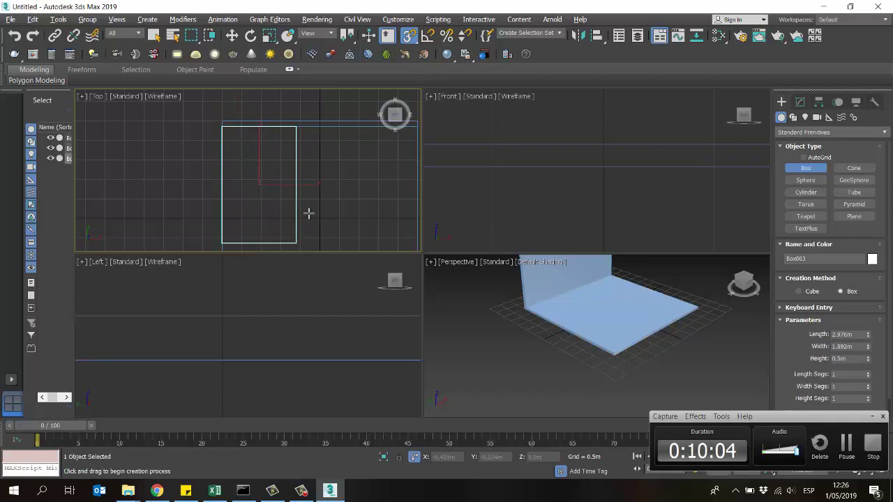
{"action": "left_click", "coordinate": [293, 104]}
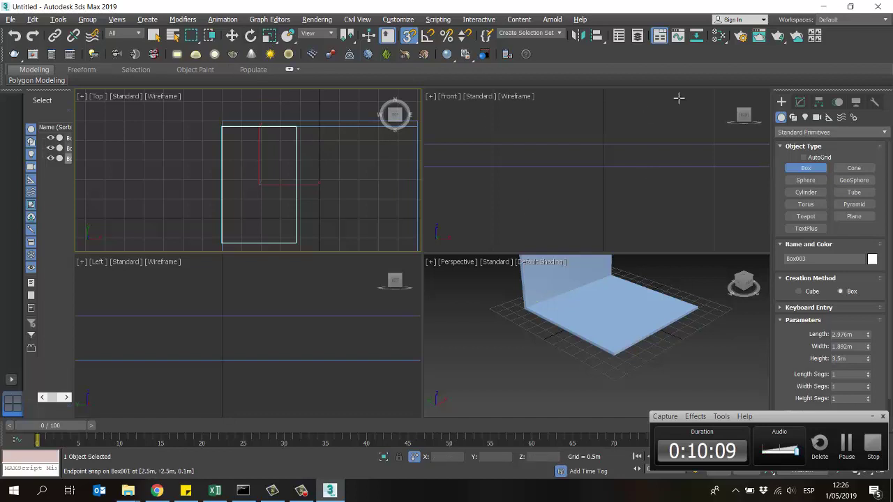
Activate Select and Move, and set the new box's length to 2 m
{"action": "left_click", "coordinate": [799, 102]}
{"action": "key", "text": "w"}
{"action": "middle_click_drag", "start_coordinate": [321, 177], "coordinate": [299, 166]}
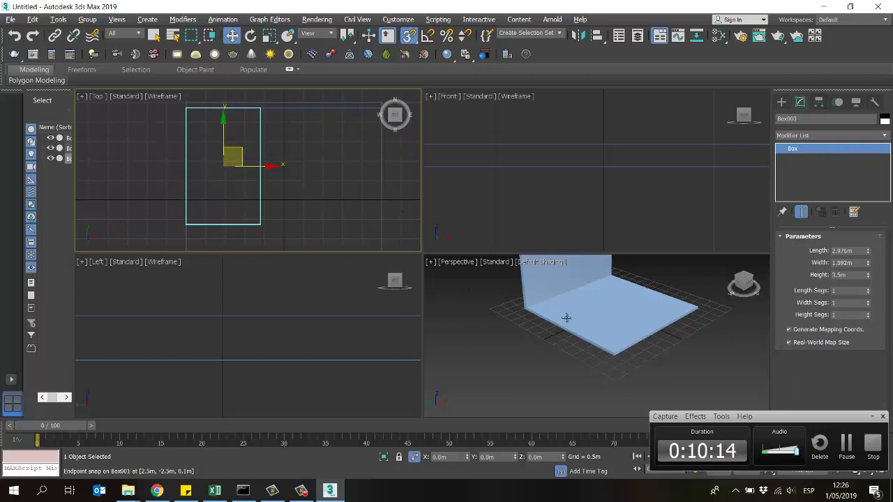
{"action": "right_click", "coordinate": [601, 305]}
{"action": "middle_click_drag", "start_coordinate": [601, 305], "coordinate": [623, 364]}
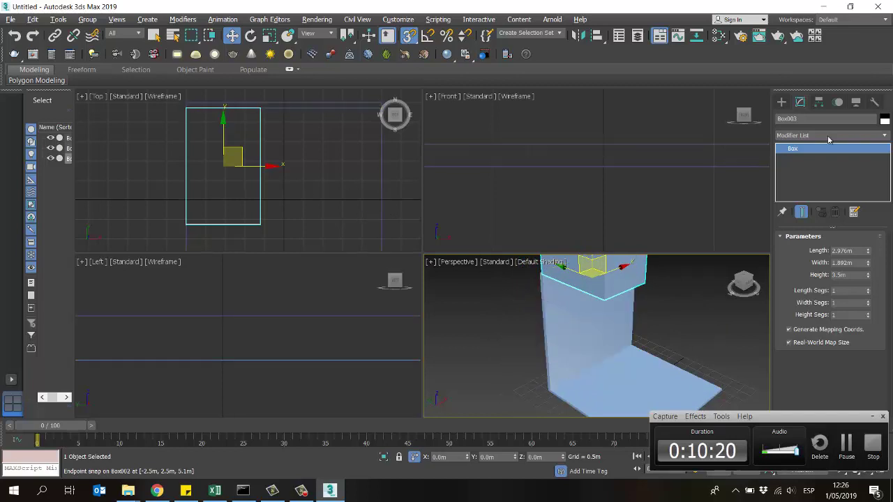
{"action": "left_click", "coordinate": [860, 251]}
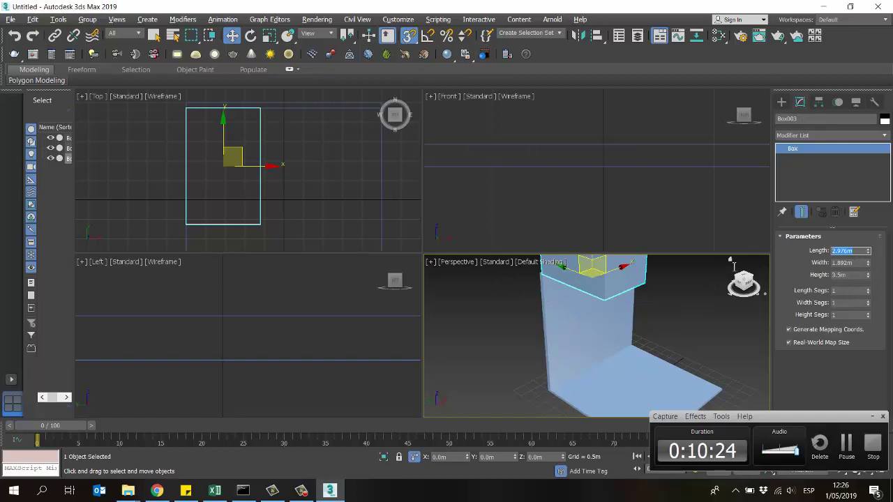
{"action": "type", "text": "2"}
{"action": "key", "text": "Return"}
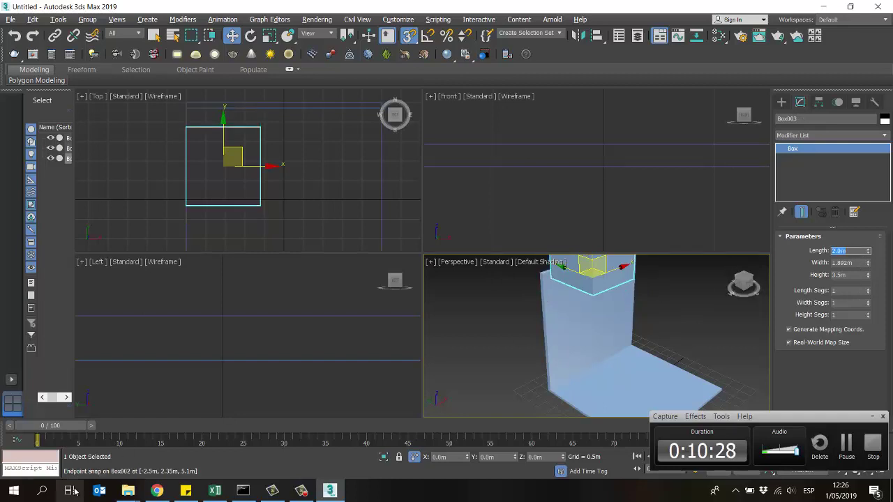
Switch to File Explorer and compare the two reference photos of the red and white stand, examining its roof and side walls
{"action": "left_click", "coordinate": [127, 490]}
{"action": "left_click", "coordinate": [88, 455]}
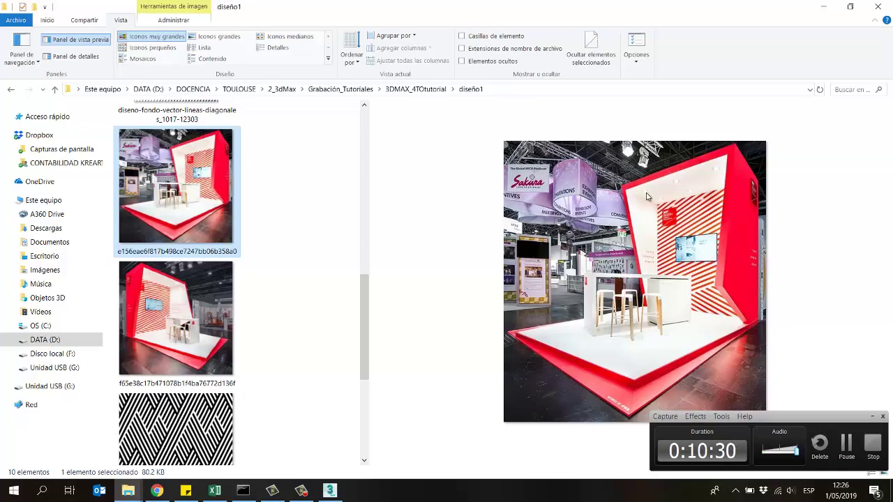
{"action": "key", "text": "Down"}
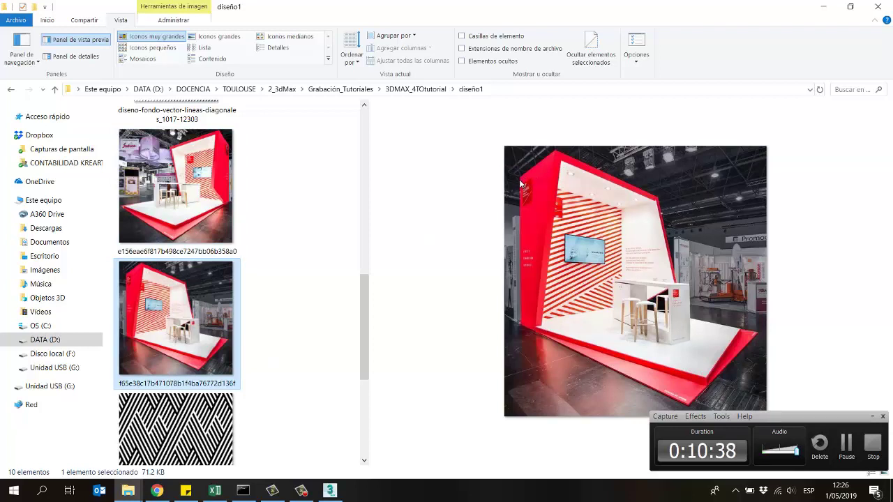
{"action": "key", "text": "ctrl+3"}
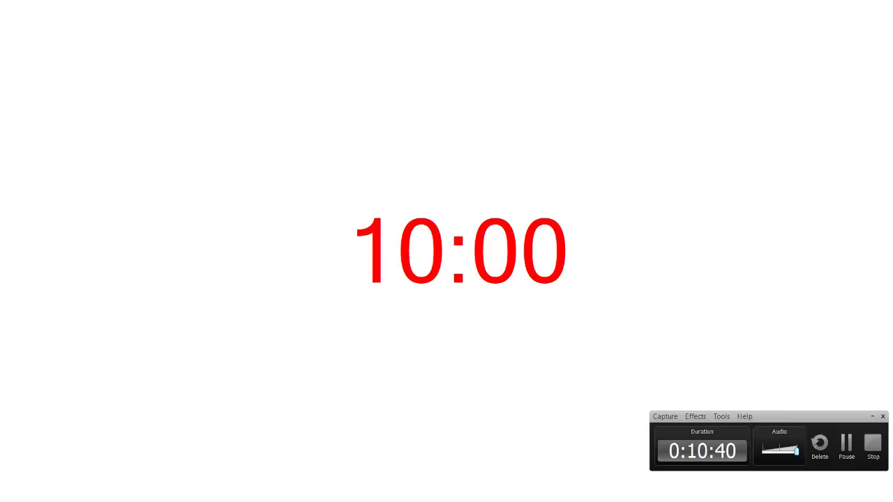
{"action": "key", "text": "Escape"}
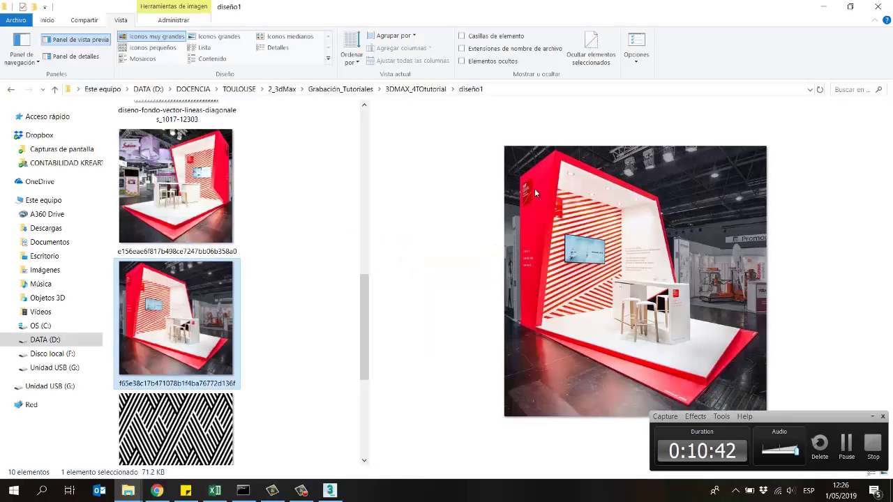
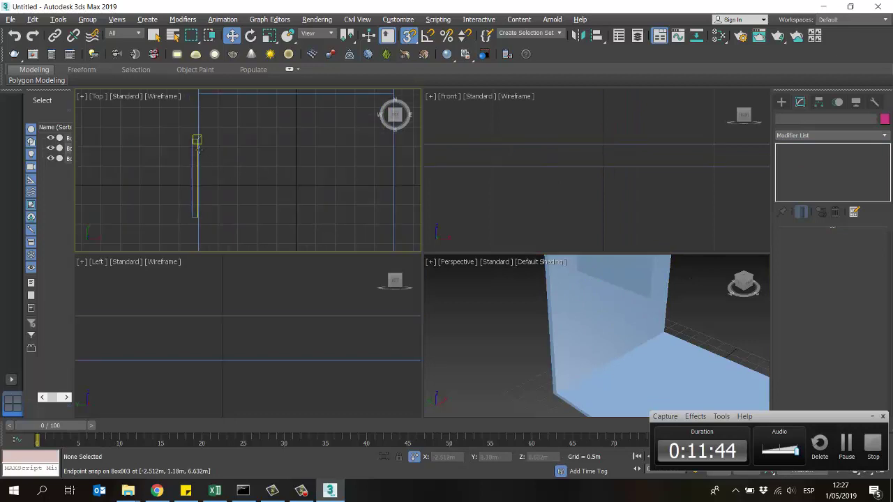
Move the thin side panel in the Top view so its back outer corner snaps onto the back wall's front corner
{"action": "left_click", "coordinate": [193, 142]}
{"action": "scroll", "coordinate": [239, 164], "scroll_direction": "up", "scroll_amount": 3}
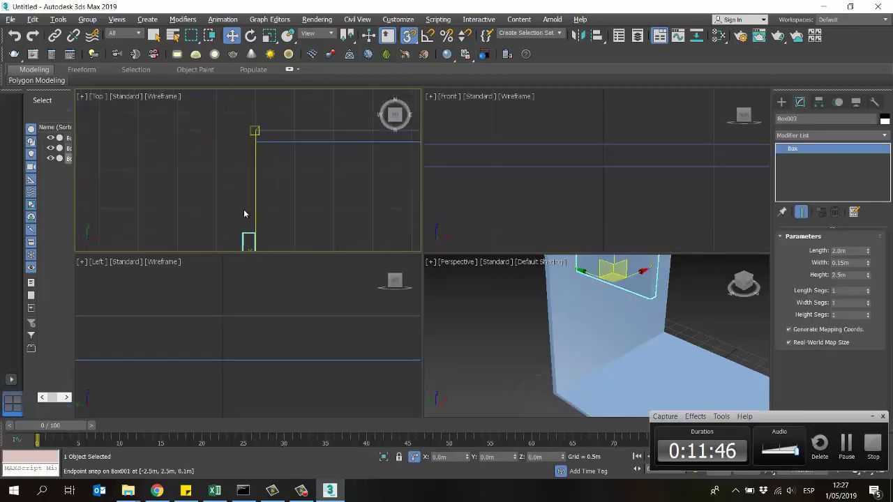
{"action": "left_click_drag", "start_coordinate": [242, 233], "coordinate": [260, 145]}
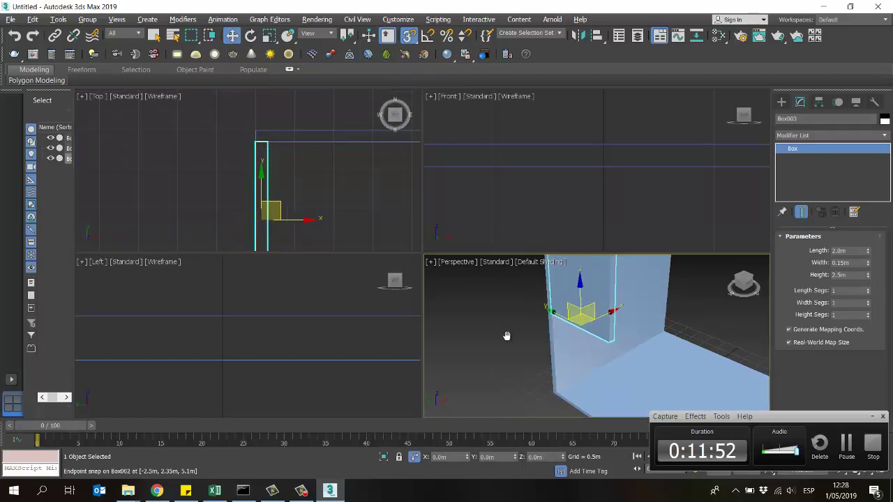
Lower the side panel in the Perspective view so its bottom back corner snaps onto the floor slab
{"action": "middle_click_drag", "start_coordinate": [506, 334], "coordinate": [518, 321]}
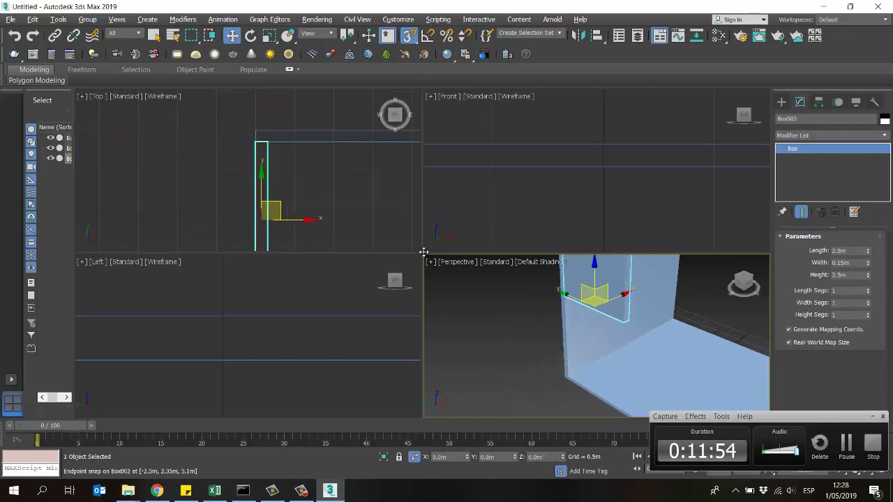
{"action": "left_click_drag", "start_coordinate": [424, 251], "coordinate": [336, 186]}
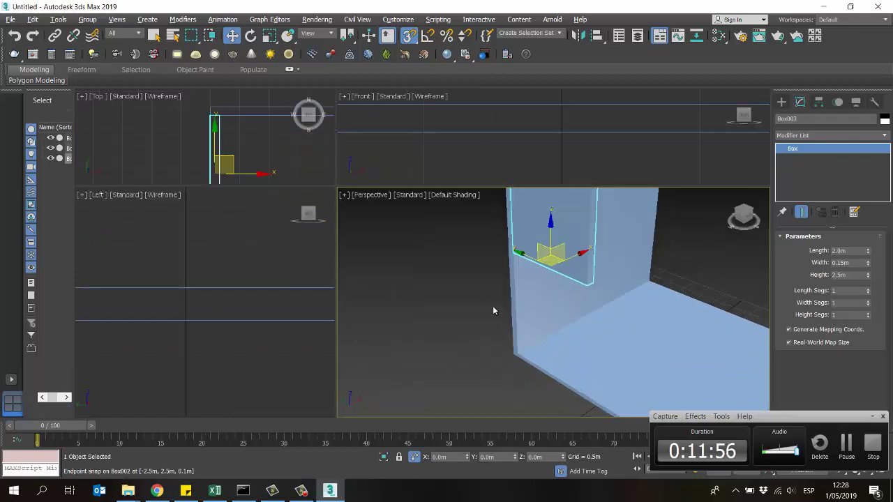
{"action": "middle_click_drag", "start_coordinate": [496, 311], "coordinate": [495, 300]}
{"action": "left_click_drag", "start_coordinate": [515, 247], "coordinate": [519, 284]}
{"action": "key", "text": "ctrl+z"}
{"action": "left_click", "coordinate": [556, 245]}
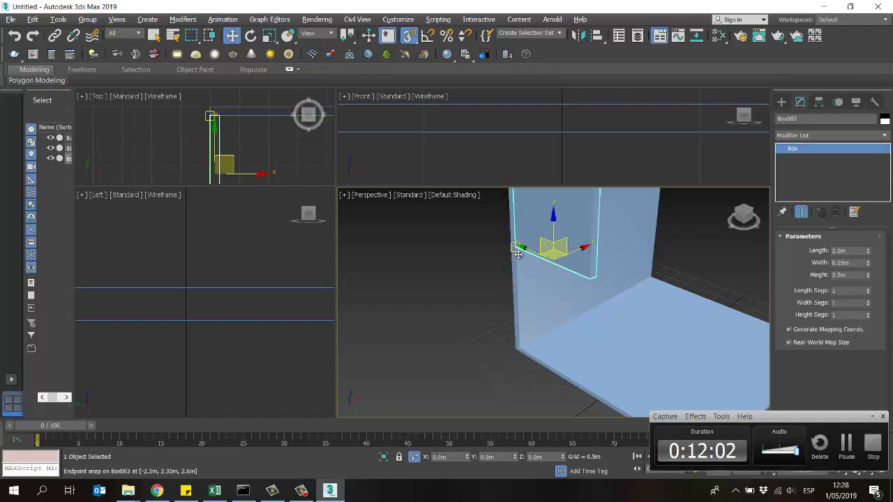
{"action": "left_click_drag", "start_coordinate": [518, 254], "coordinate": [522, 346]}
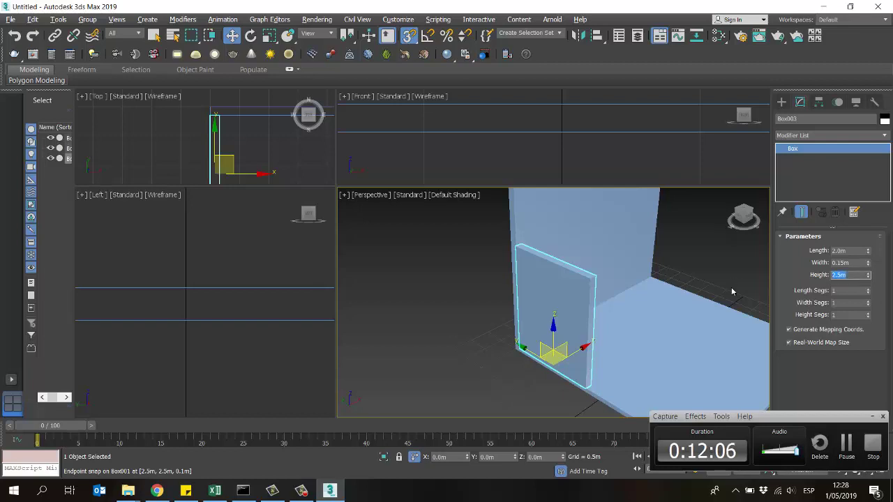
Set the side panel's height to 5 m and deselect it
{"action": "type", "text": "5"}
{"action": "key", "text": "Return"}
{"action": "left_click", "coordinate": [444, 325]}
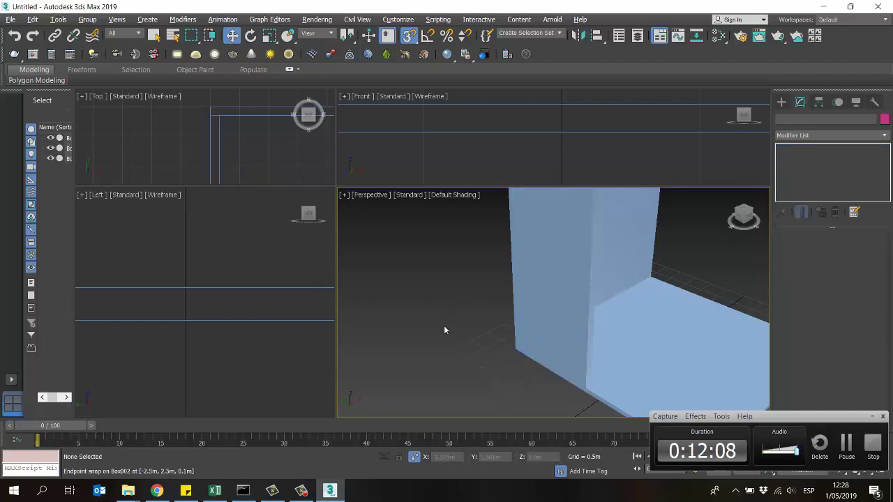
{"action": "scroll", "coordinate": [443, 325], "scroll_direction": "down", "scroll_amount": 5}
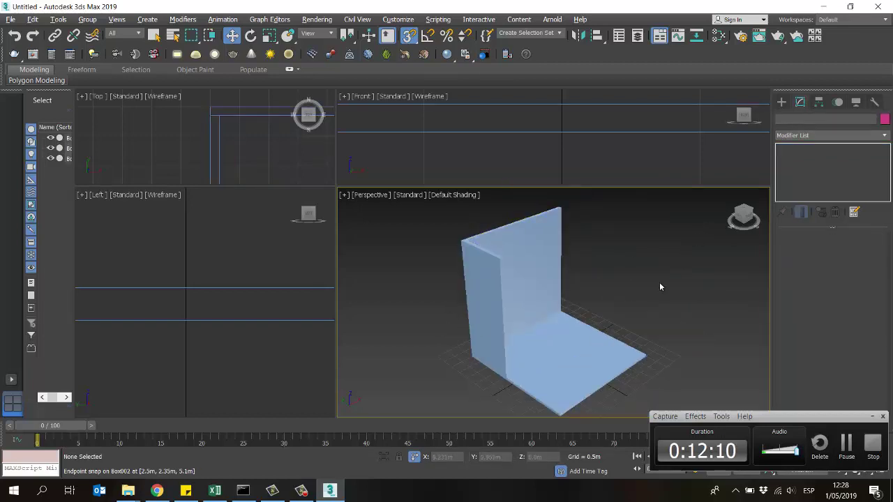
Clone the side wall along the X axis toward the middle of the floor slab
{"action": "left_click", "coordinate": [497, 281]}
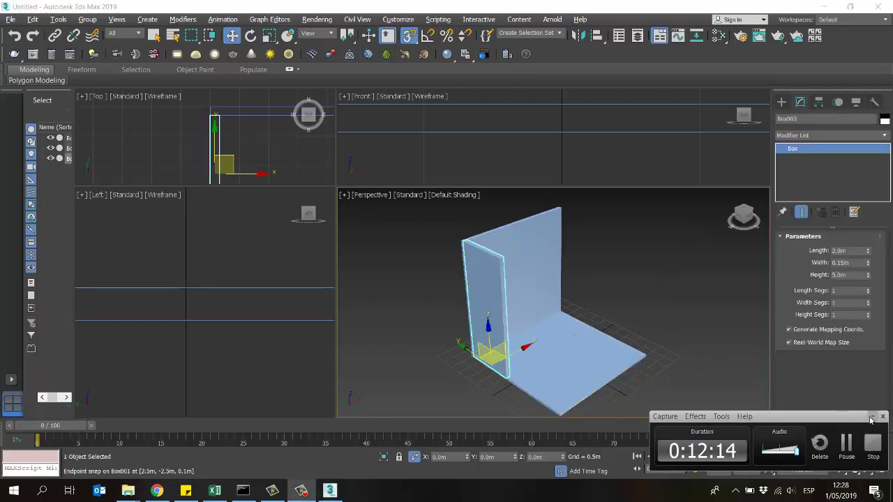
{"action": "left_click", "coordinate": [871, 416]}
{"action": "left_click", "coordinate": [633, 292]}
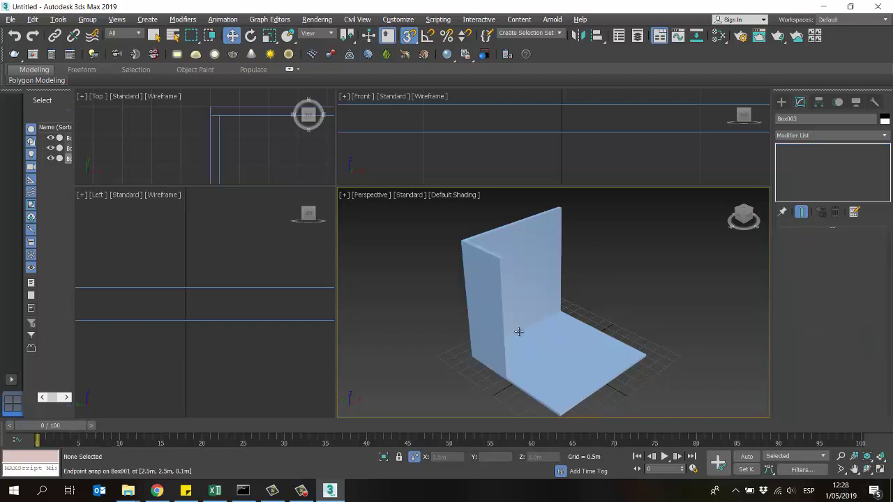
{"action": "left_click", "coordinate": [496, 292]}
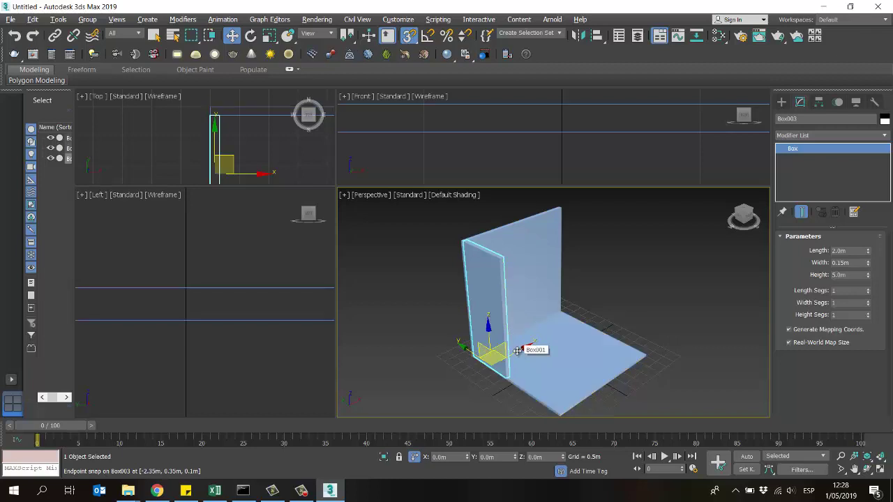
{"action": "mouse_move", "coordinate": [517, 350]}
{"action": "left_mouse_down"}
{"action": "mouse_move", "coordinate": [529, 327]}
{"action": "mouse_move", "coordinate": [612, 325]}
{"action": "mouse_move", "coordinate": [566, 335]}
{"action": "mouse_move", "coordinate": [554, 350]}
{"action": "left_mouse_up"}
{"action": "left_click", "coordinate": [394, 211]}
{"action": "left_click", "coordinate": [448, 293]}
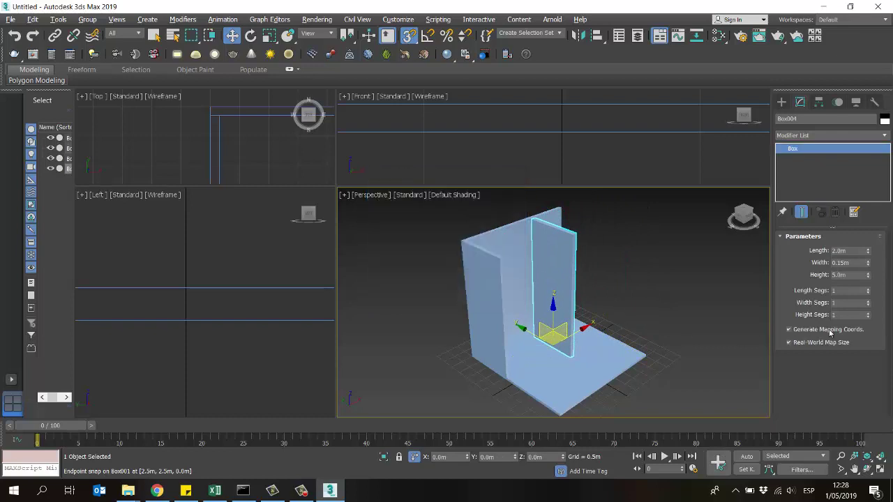
Move the cloned side wall so its bottom back outer corner snaps to the opposite end of the back wall
{"action": "left_click", "coordinate": [868, 468]}
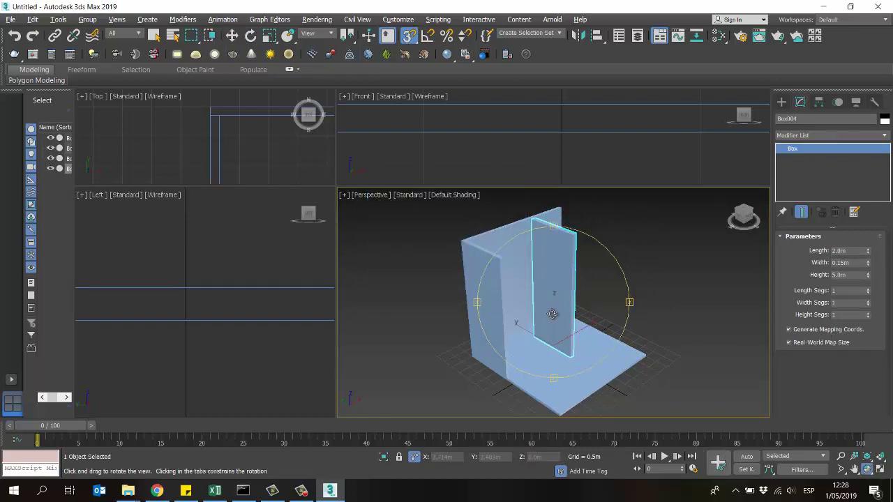
{"action": "left_click_drag", "start_coordinate": [558, 300], "coordinate": [534, 313]}
{"action": "scroll", "coordinate": [535, 313], "scroll_direction": "up", "scroll_amount": 5}
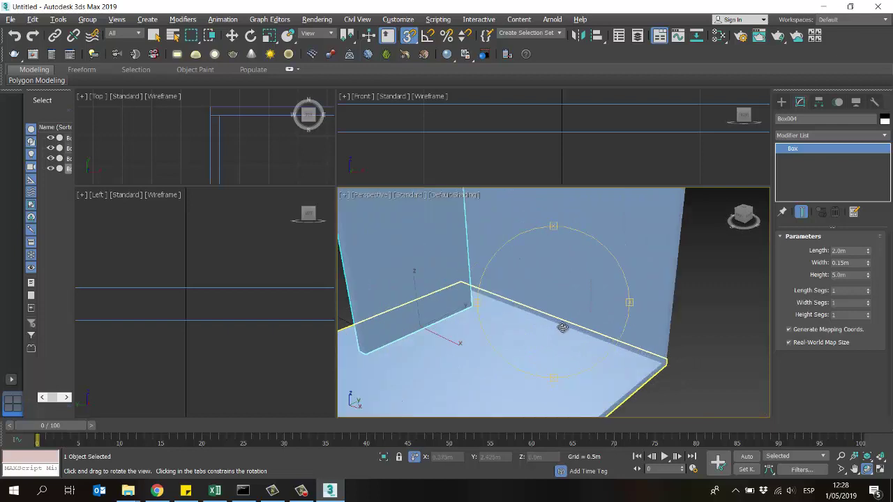
{"action": "key", "text": "w"}
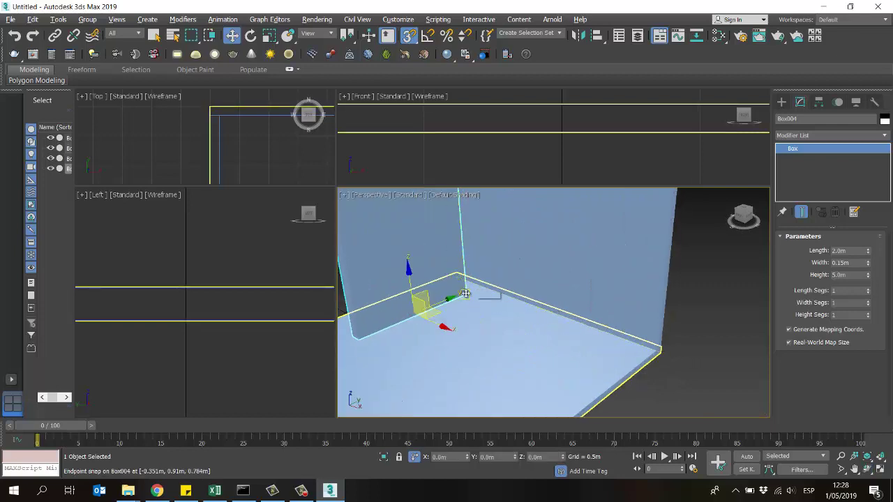
{"action": "left_click_drag", "start_coordinate": [471, 293], "coordinate": [655, 350]}
{"action": "left_click", "coordinate": [718, 359]}
{"action": "scroll", "coordinate": [717, 359], "scroll_direction": "down", "scroll_amount": 5}
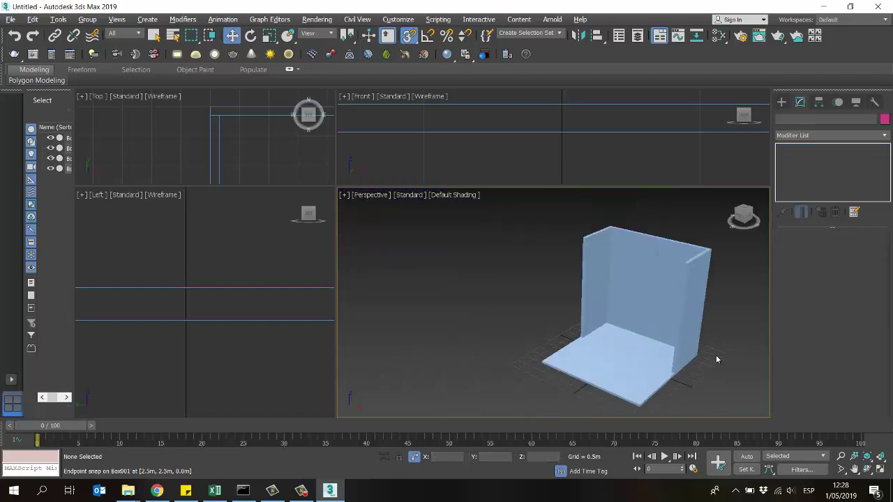
Draw a roof box in the Top view, snapped across the back and side walls, about 2.15 m long, 5 m wide and -0.5 m high
{"action": "middle_click_drag", "start_coordinate": [623, 253], "coordinate": [550, 254]}
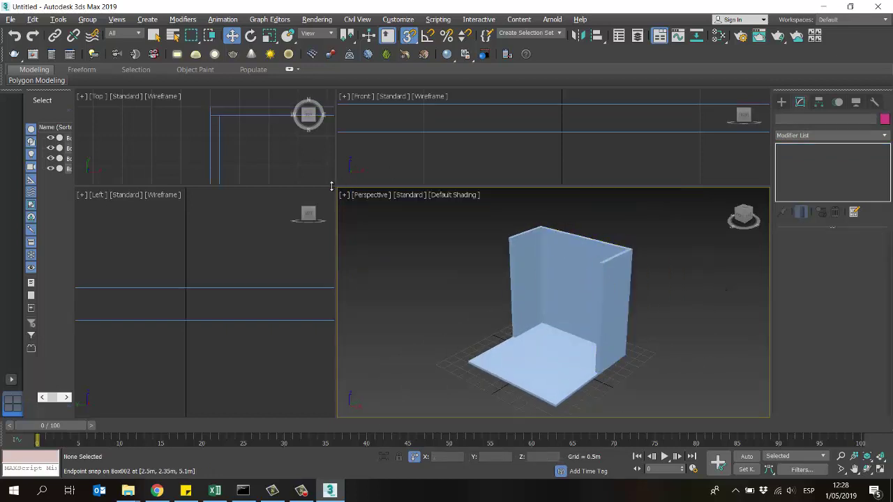
{"action": "left_click_drag", "start_coordinate": [334, 186], "coordinate": [365, 380]}
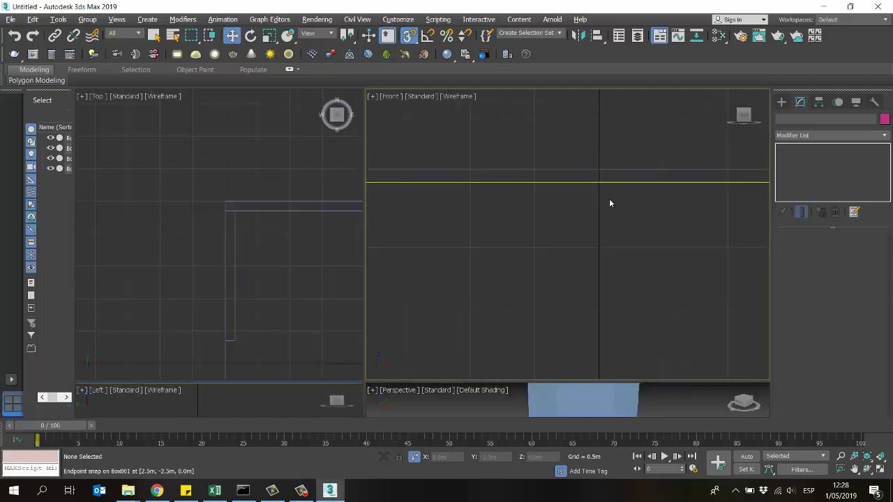
{"action": "middle_click_drag", "start_coordinate": [612, 163], "coordinate": [594, 270]}
{"action": "scroll", "coordinate": [583, 221], "scroll_direction": "up", "scroll_amount": 2}
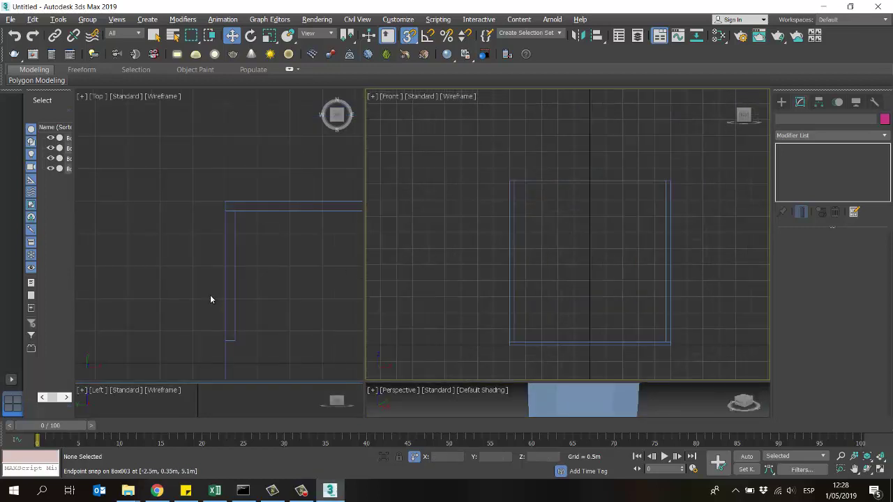
{"action": "middle_click_drag", "start_coordinate": [221, 285], "coordinate": [227, 226]}
{"action": "middle_click_drag", "start_coordinate": [304, 212], "coordinate": [217, 207]}
{"action": "scroll", "coordinate": [217, 209], "scroll_direction": "down", "scroll_amount": 4}
{"action": "scroll", "coordinate": [243, 219], "scroll_direction": "up", "scroll_amount": 2}
{"action": "mouse_move", "coordinate": [270, 219]}
{"action": "middle_mouse_down"}
{"action": "mouse_move", "coordinate": [239, 221]}
{"action": "mouse_move", "coordinate": [257, 206]}
{"action": "middle_mouse_up"}
{"action": "left_click", "coordinate": [781, 101]}
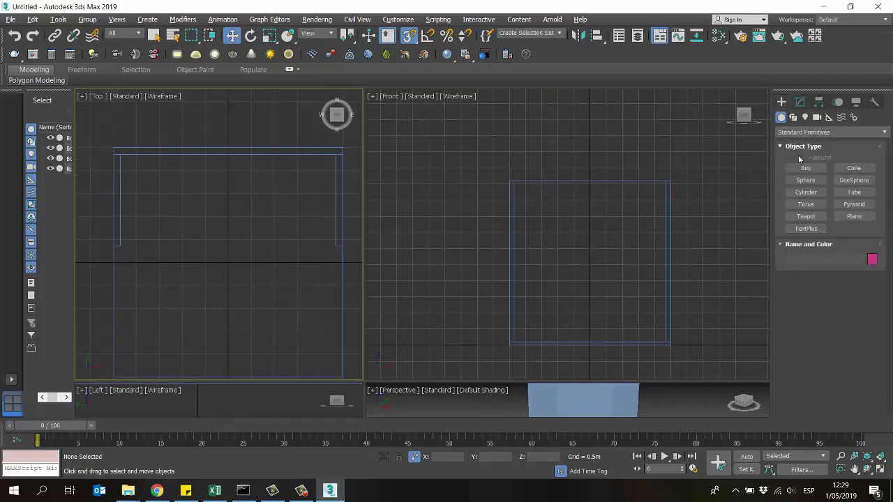
{"action": "left_click", "coordinate": [806, 168]}
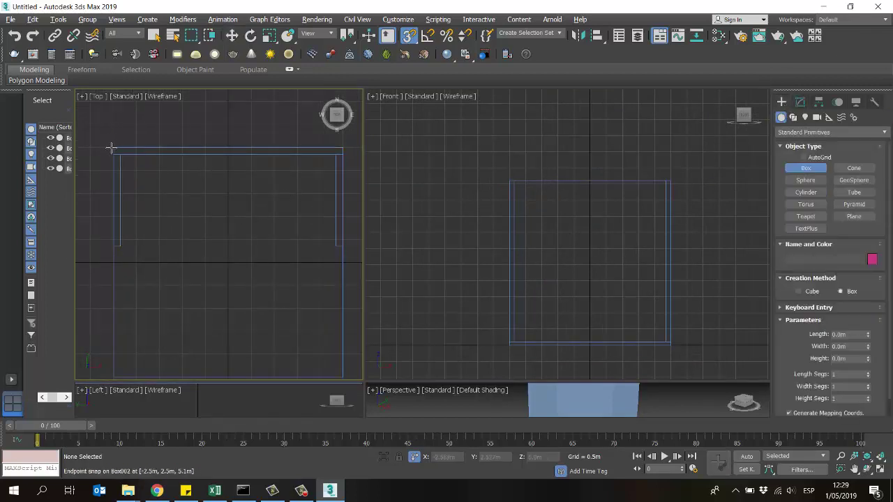
{"action": "left_click_drag", "start_coordinate": [112, 148], "coordinate": [341, 245]}
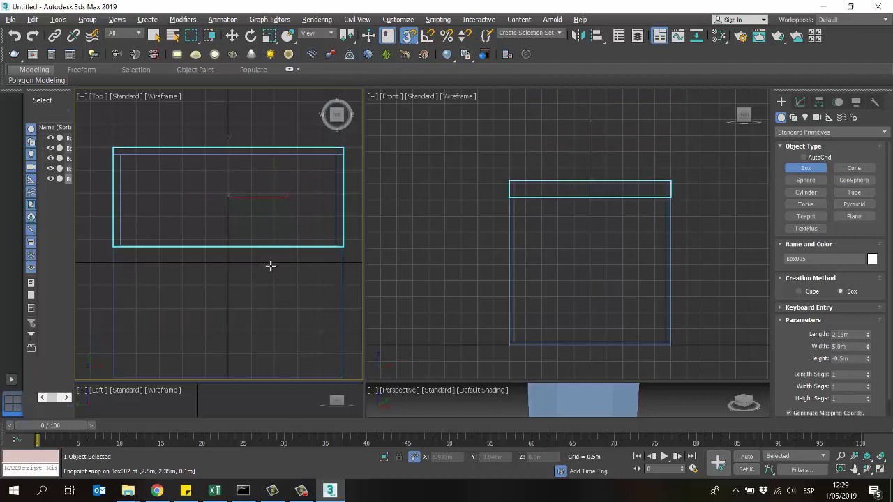
{"action": "left_click", "coordinate": [728, 228]}
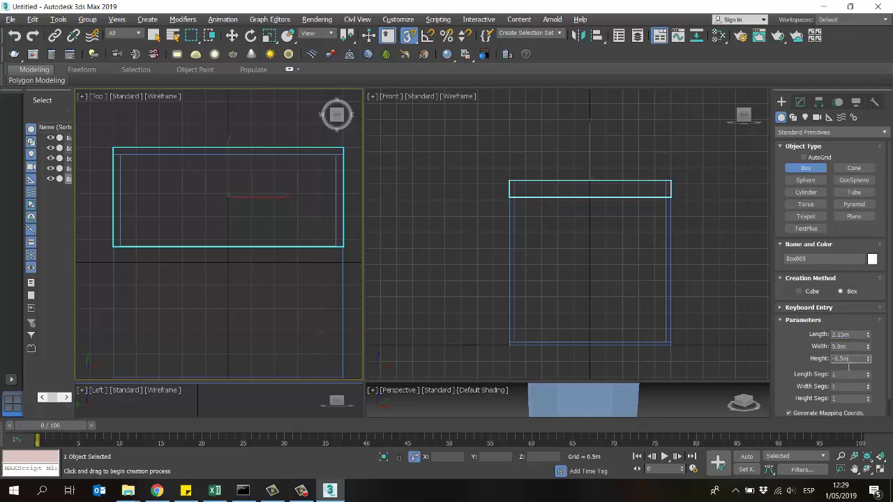
Set the roof box's height to -0.15 m, switch to Select and Move, and deselect the box
{"action": "double_click", "coordinate": [846, 359]}
{"action": "key", "text": "Return"}
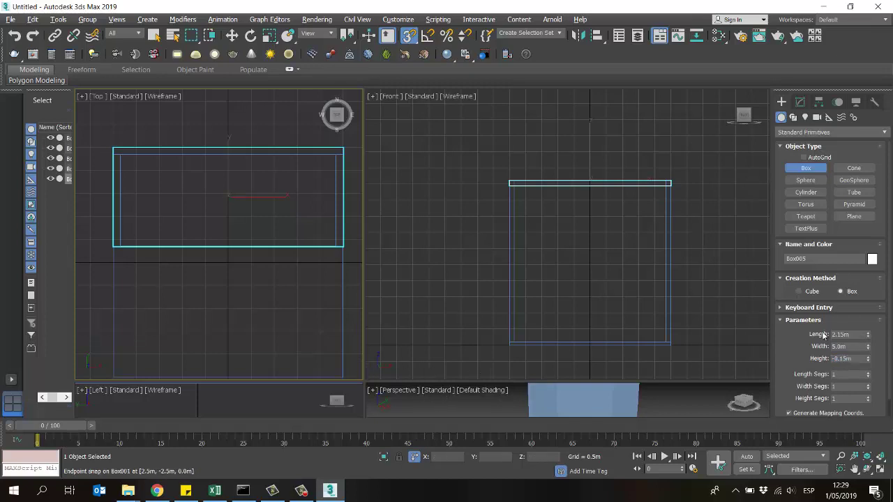
{"action": "left_click_drag", "start_coordinate": [364, 378], "coordinate": [325, 180]}
{"action": "key", "text": "w"}
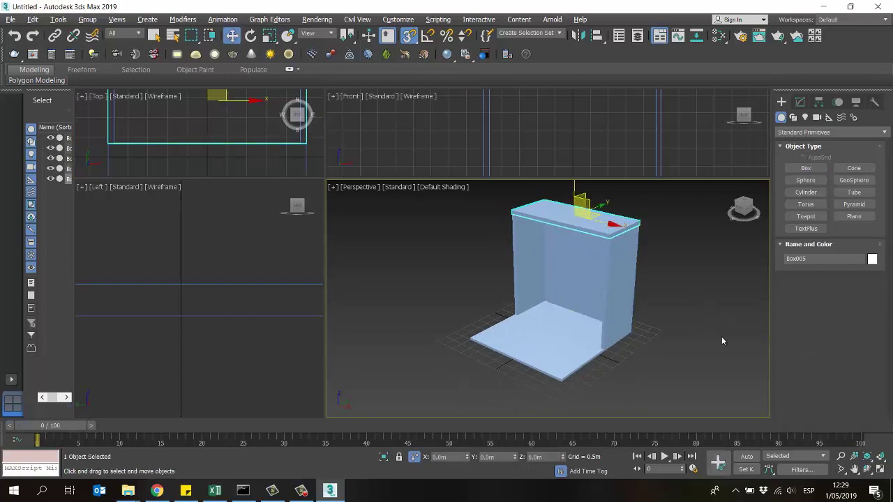
{"action": "left_click", "coordinate": [867, 469]}
{"action": "left_click_drag", "start_coordinate": [555, 289], "coordinate": [616, 268]}
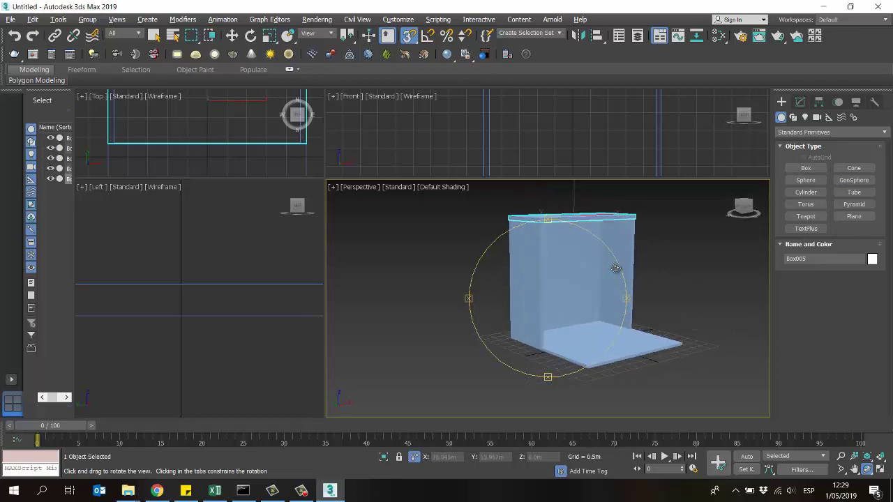
{"action": "right_click", "coordinate": [683, 265]}
{"action": "left_click", "coordinate": [671, 258]}
{"action": "scroll", "coordinate": [565, 216], "scroll_direction": "up", "scroll_amount": 4}
{"action": "scroll", "coordinate": [602, 286], "scroll_direction": "down", "scroll_amount": 6}
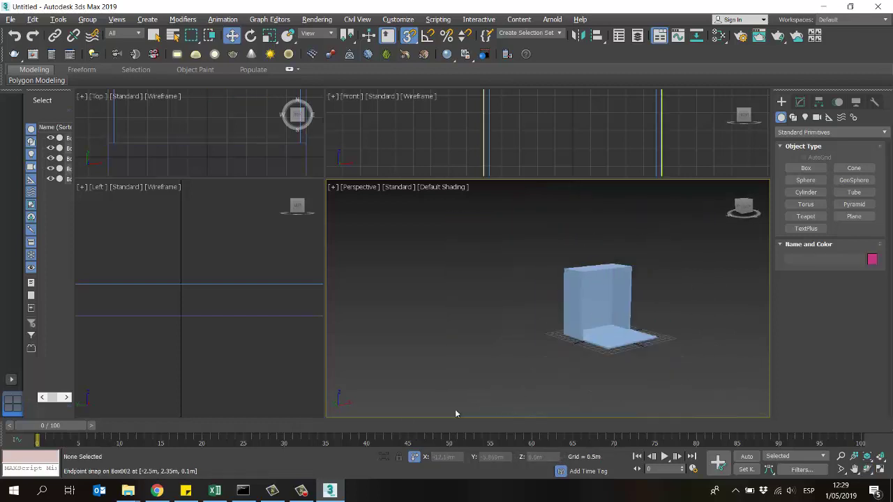
Select the first side wall and check the red stand's reference photo in the diseño1 folder in File Explorer
{"action": "left_click", "coordinate": [569, 297]}
{"action": "scroll", "coordinate": [570, 292], "scroll_direction": "up", "scroll_amount": 3}
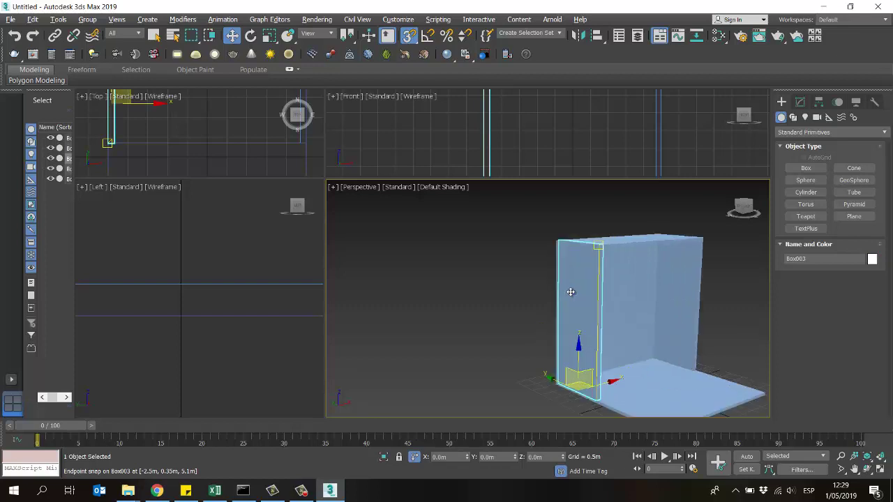
{"action": "scroll", "coordinate": [571, 292], "scroll_direction": "up", "scroll_amount": 5}
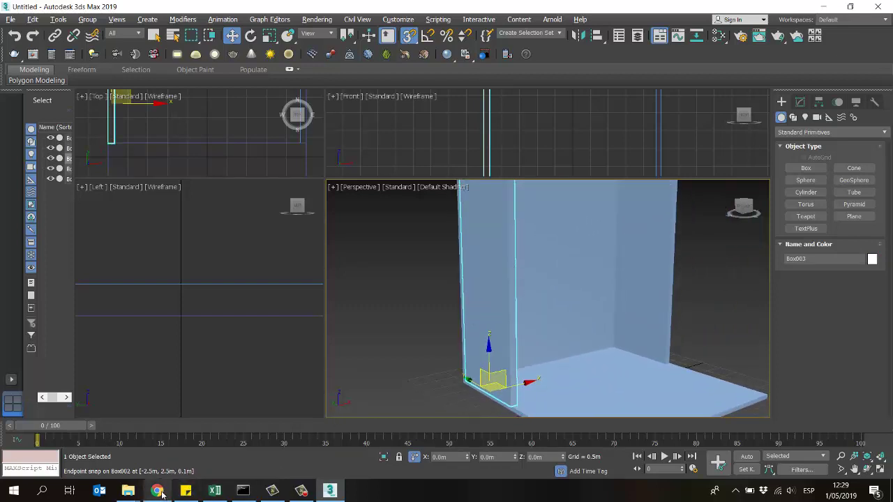
{"action": "mouse_move", "coordinate": [127, 491]}
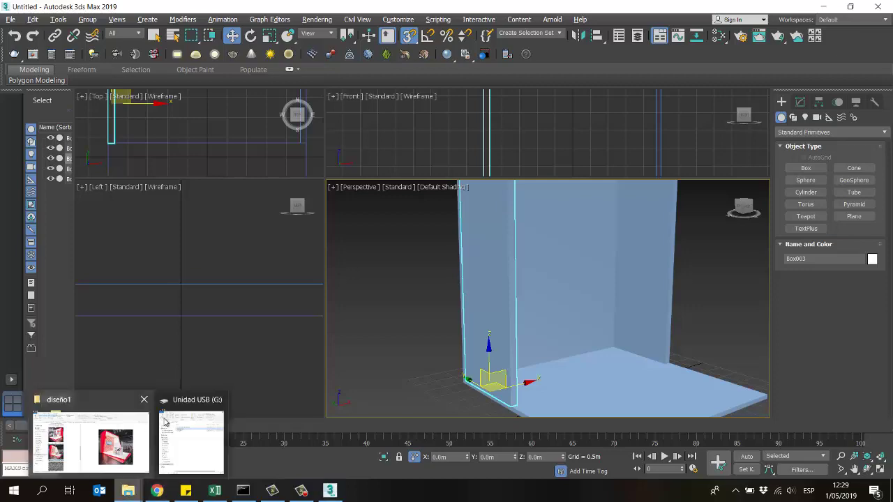
{"action": "left_click", "coordinate": [120, 435]}
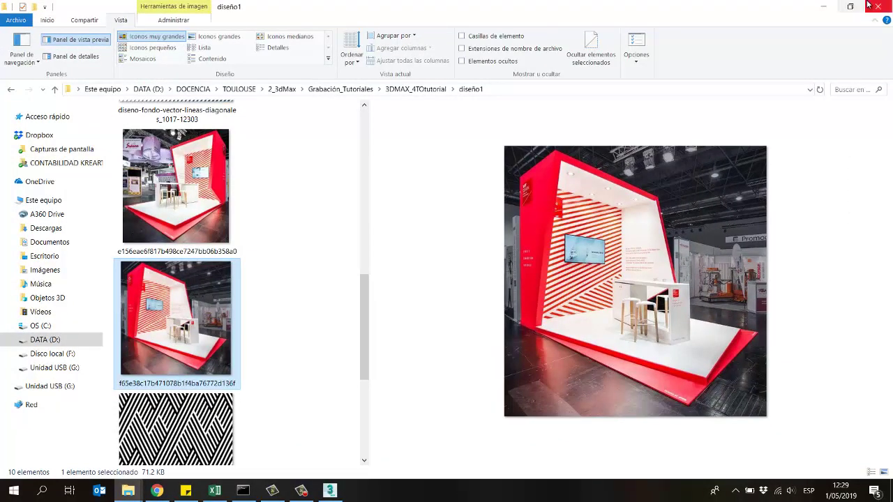
{"action": "left_click", "coordinate": [824, 7]}
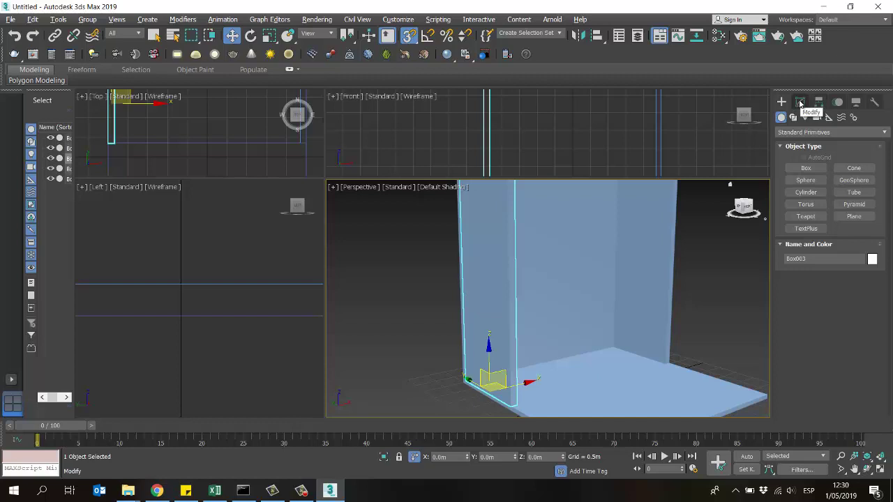
Add an Edit Mesh modifier to the selected side wall
{"action": "left_click", "coordinate": [802, 103]}
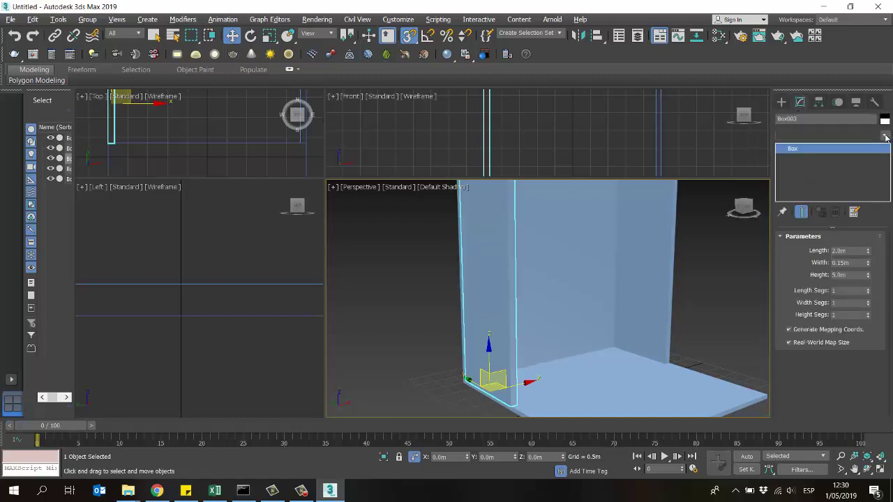
{"action": "left_click", "coordinate": [885, 135]}
{"action": "key", "text": "e"}
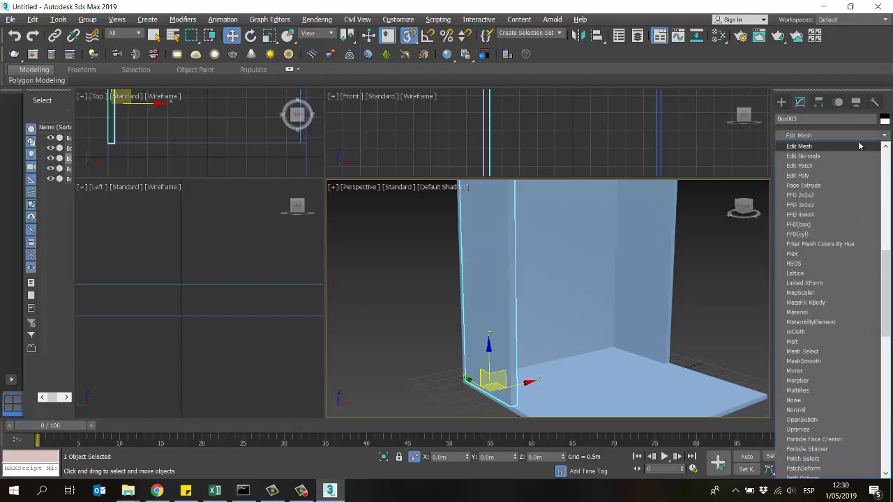
{"action": "left_click", "coordinate": [806, 146]}
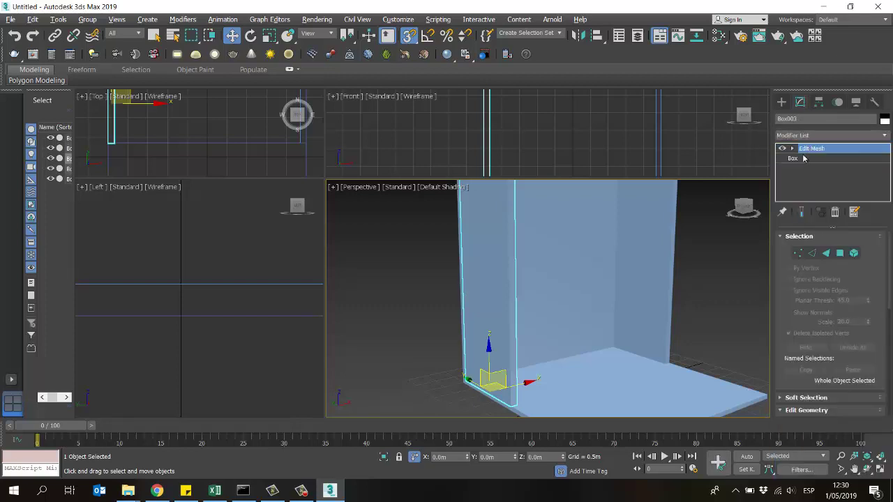
Enter vertex editing for the selected side wall and enlarge the Left viewport around the wall's base
{"action": "left_click", "coordinate": [799, 253]}
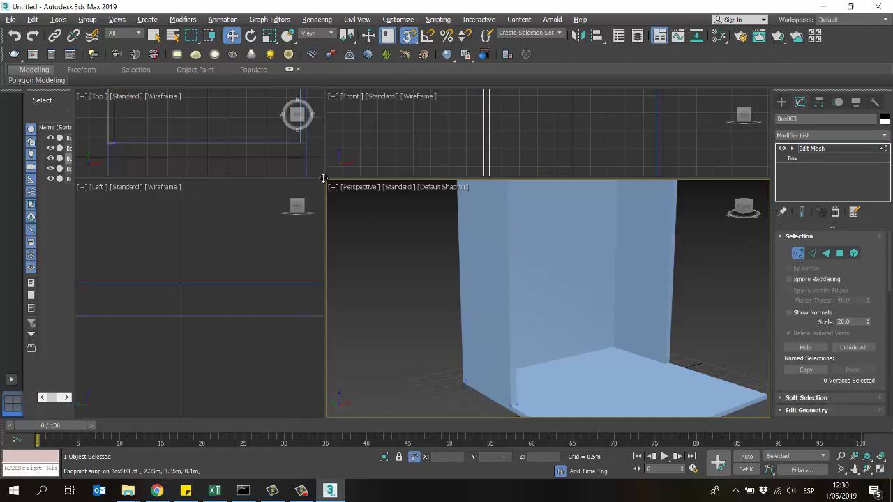
{"action": "left_click_drag", "start_coordinate": [323, 178], "coordinate": [512, 150]}
{"action": "middle_click_drag", "start_coordinate": [298, 243], "coordinate": [378, 242]}
{"action": "scroll", "coordinate": [377, 243], "scroll_direction": "down", "scroll_amount": 8}
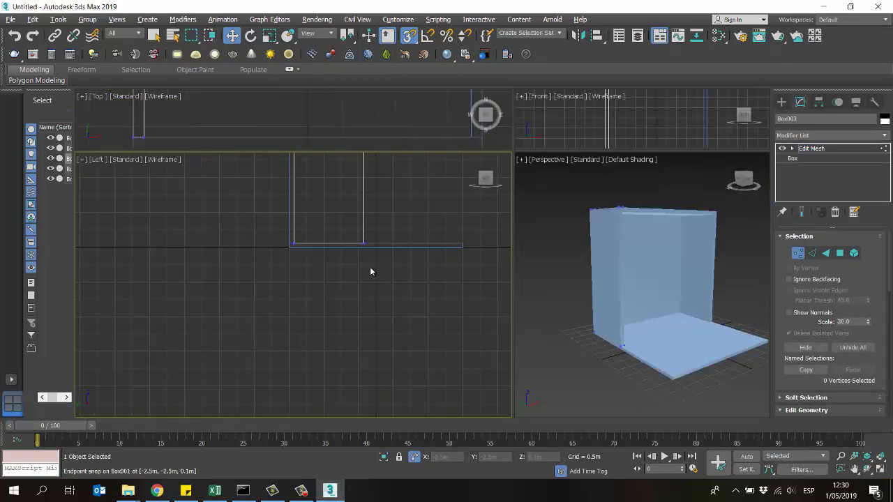
{"action": "scroll", "coordinate": [370, 271], "scroll_direction": "up", "scroll_amount": 3}
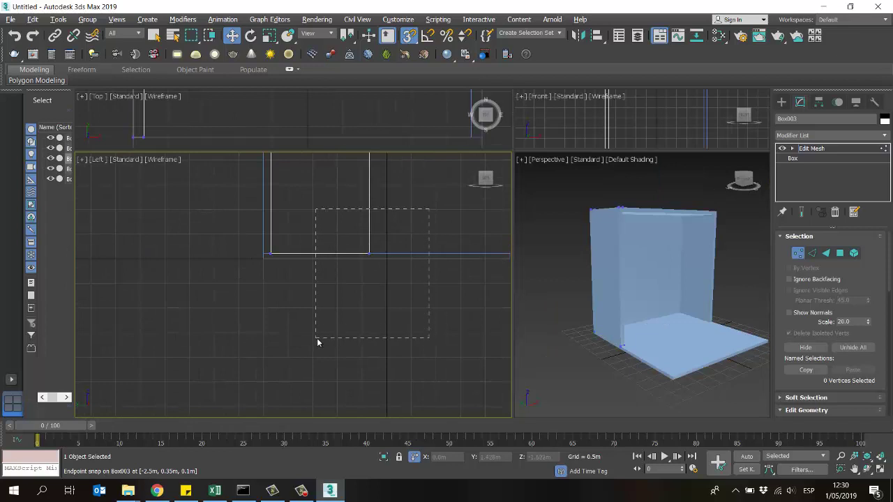
Try to select the side wall's lower front corner vertices in the Left view with snapping on
{"action": "left_click_drag", "start_coordinate": [318, 339], "coordinate": [316, 338]}
{"action": "scroll", "coordinate": [397, 244], "scroll_direction": "up", "scroll_amount": 3}
{"action": "middle_click_drag", "start_coordinate": [397, 226], "coordinate": [387, 252]}
{"action": "left_click", "coordinate": [421, 228]}
{"action": "left_click_drag", "start_coordinate": [431, 210], "coordinate": [256, 384]}
{"action": "scroll", "coordinate": [375, 297], "scroll_direction": "down", "scroll_amount": 3}
{"action": "left_click", "coordinate": [384, 260]}
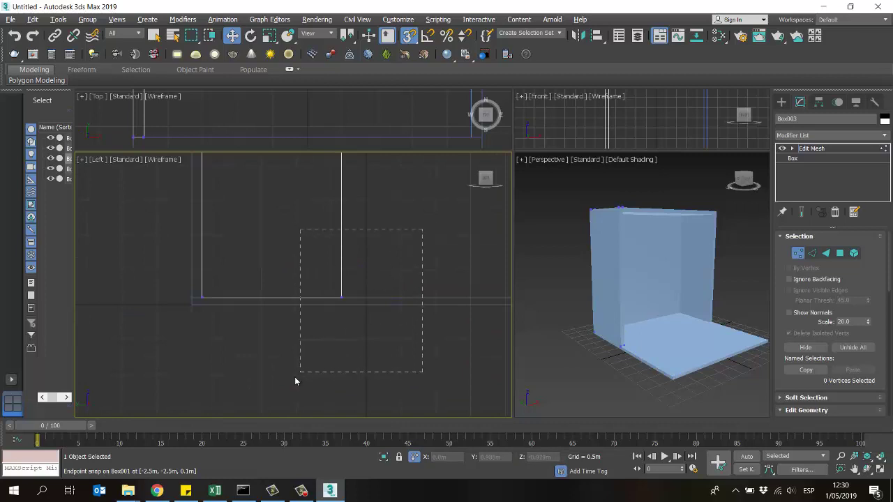
{"action": "left_click_drag", "start_coordinate": [295, 380], "coordinate": [281, 389]}
{"action": "left_click", "coordinate": [412, 257]}
{"action": "left_click", "coordinate": [341, 297]}
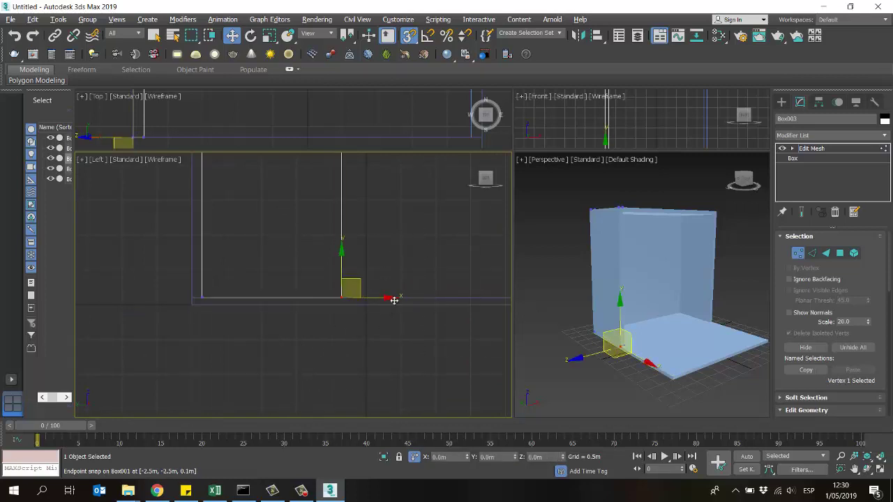
{"action": "middle_click_drag", "start_coordinate": [637, 332], "coordinate": [638, 327]}
{"action": "scroll", "coordinate": [626, 342], "scroll_direction": "up", "scroll_amount": 4}
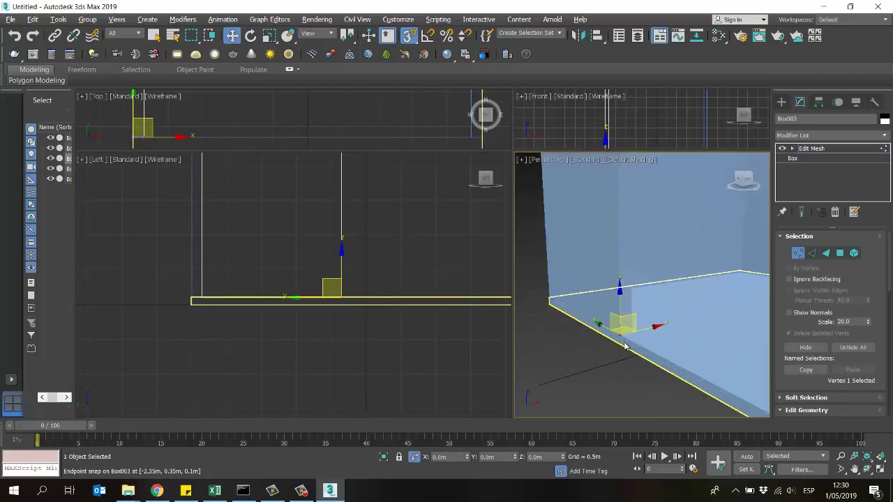
Turn off snapping, try moving the single lower front vertex towards the back wall, and undo the move
{"action": "left_click", "coordinate": [409, 39]}
{"action": "middle_click_drag", "start_coordinate": [373, 258], "coordinate": [378, 274]}
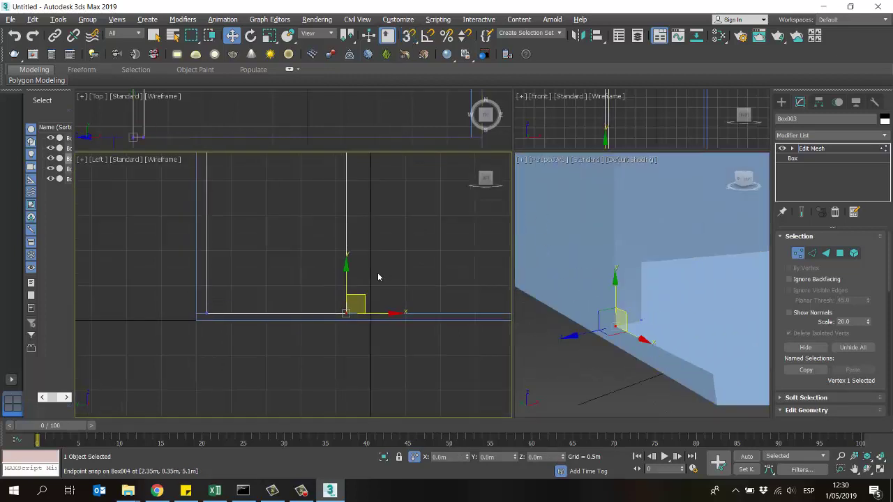
{"action": "left_click_drag", "start_coordinate": [343, 311], "coordinate": [304, 305]}
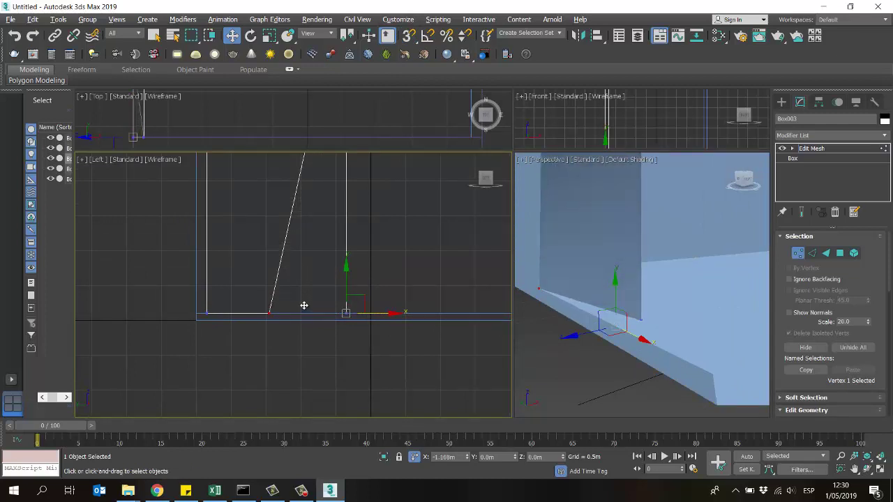
{"action": "key", "text": "ctrl+z"}
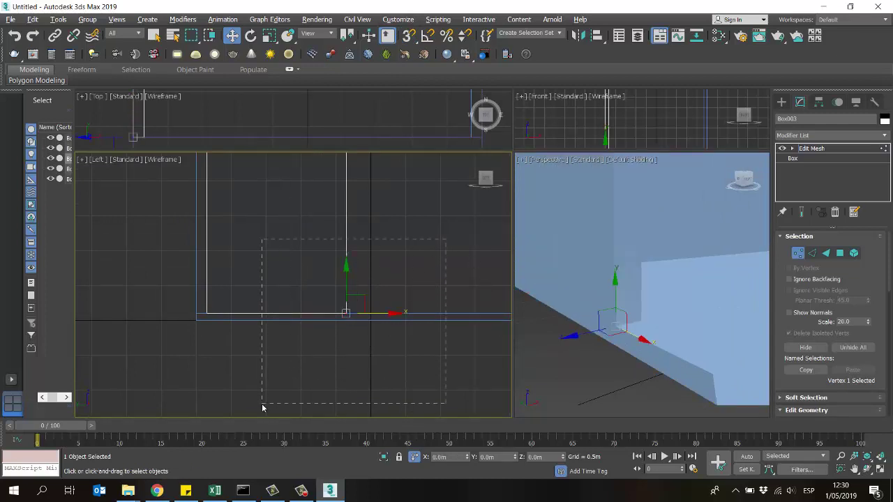
Region-select both lower front vertices and, with snapping off, move them towards the back wall, leaving the base slightly under half its depth
{"action": "left_click_drag", "start_coordinate": [258, 394], "coordinate": [258, 395]}
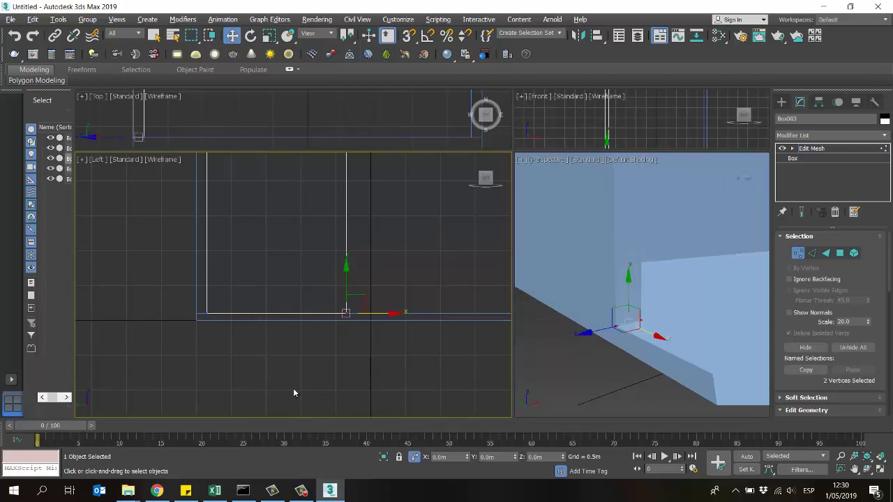
{"action": "left_click", "coordinate": [408, 40]}
{"action": "left_click", "coordinate": [408, 39]}
{"action": "left_click", "coordinate": [409, 41]}
{"action": "left_click", "coordinate": [408, 40]}
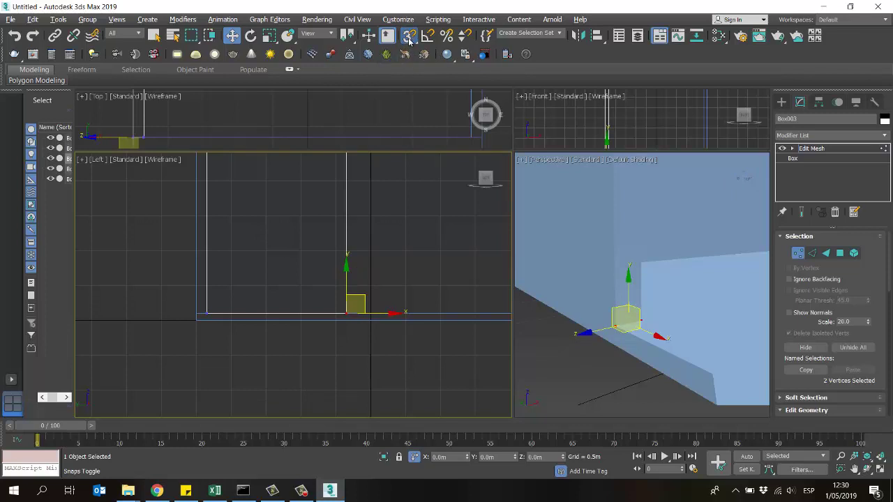
{"action": "middle_click_drag", "start_coordinate": [391, 262], "coordinate": [416, 270]}
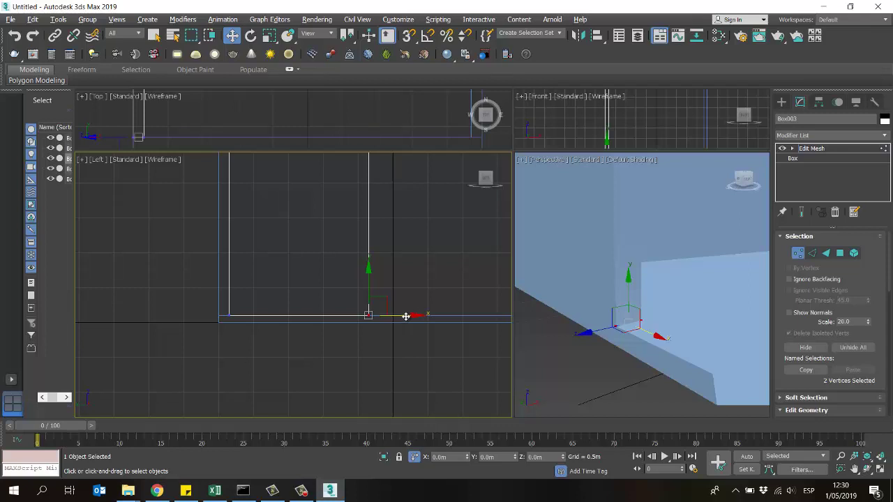
{"action": "left_click_drag", "start_coordinate": [405, 316], "coordinate": [325, 312]}
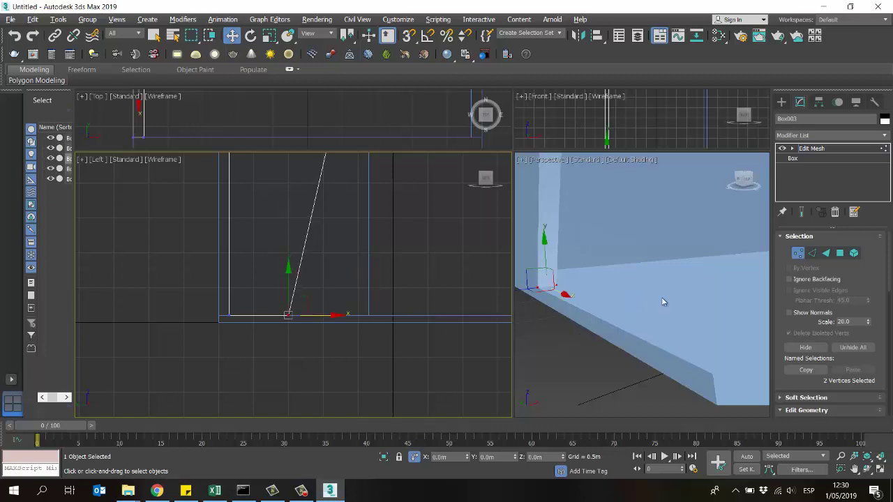
Leave vertex editing and deselect the reshaped side wall
{"action": "scroll", "coordinate": [664, 302], "scroll_direction": "down", "scroll_amount": 10}
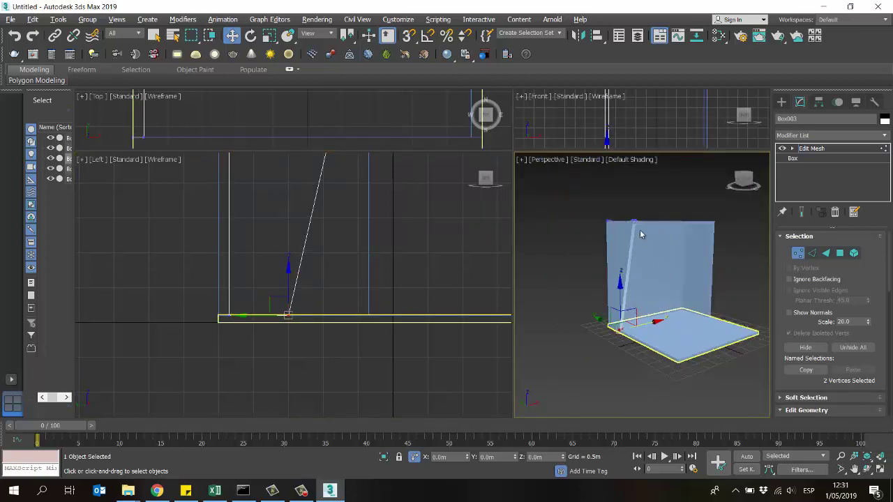
{"action": "scroll", "coordinate": [641, 234], "scroll_direction": "up", "scroll_amount": 5}
{"action": "left_click", "coordinate": [781, 102]}
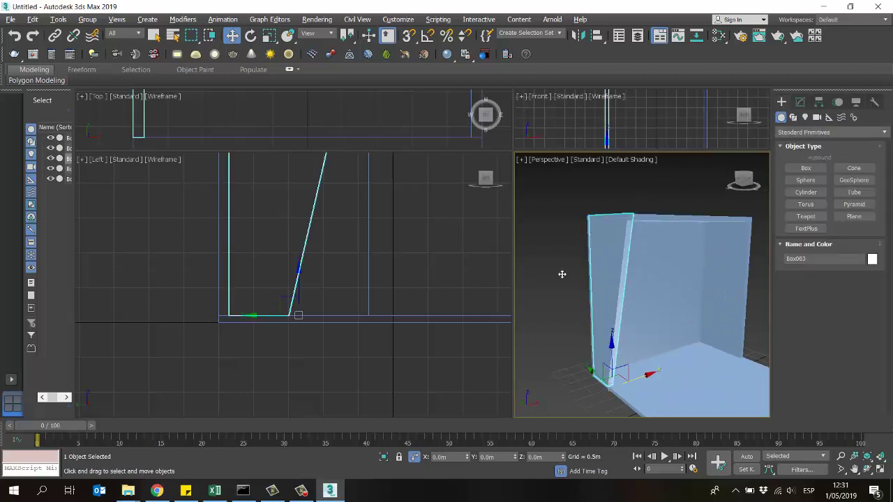
{"action": "left_click", "coordinate": [556, 241]}
{"action": "left_click", "coordinate": [616, 236]}
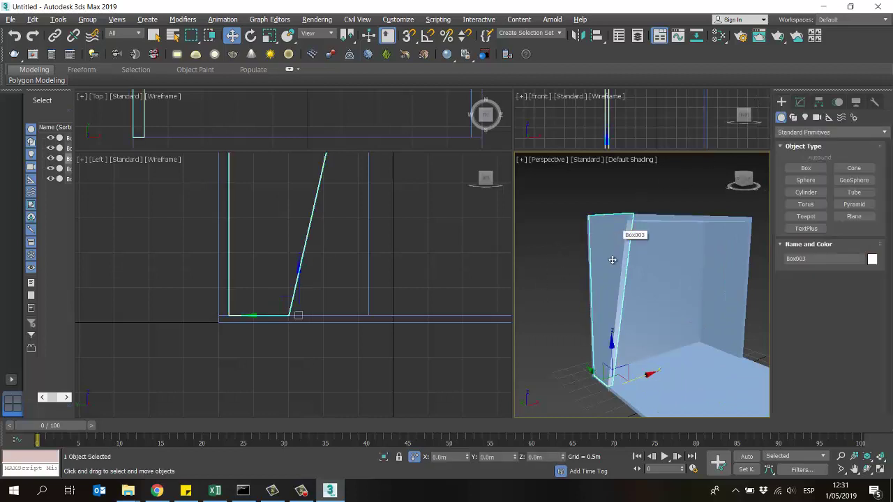
{"action": "left_click", "coordinate": [571, 255]}
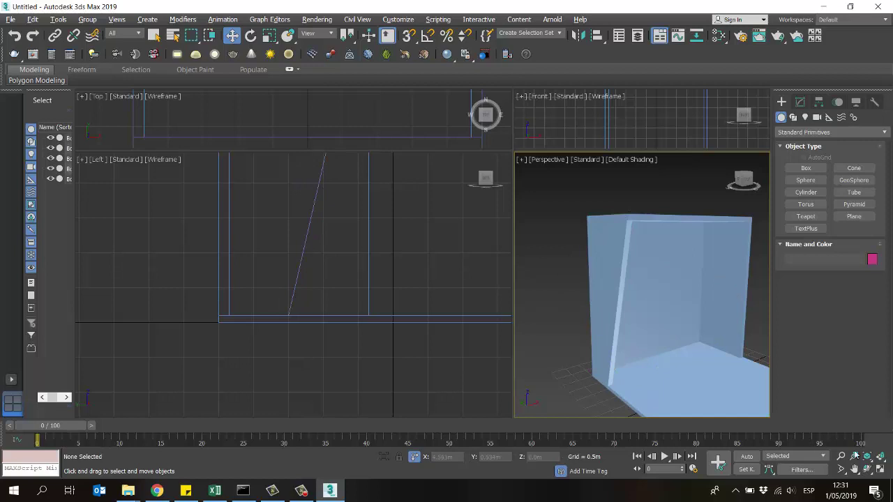
Select the opposite side wall and check the red stand's other reference photo in the diseño1 folder in File Explorer
{"action": "left_click", "coordinate": [866, 469]}
{"action": "mouse_move", "coordinate": [642, 275]}
{"action": "left_mouse_down"}
{"action": "mouse_move", "coordinate": [695, 265]}
{"action": "mouse_move", "coordinate": [645, 272]}
{"action": "mouse_move", "coordinate": [659, 276]}
{"action": "mouse_move", "coordinate": [641, 267]}
{"action": "left_mouse_up"}
{"action": "left_click_drag", "start_coordinate": [635, 268], "coordinate": [634, 291]}
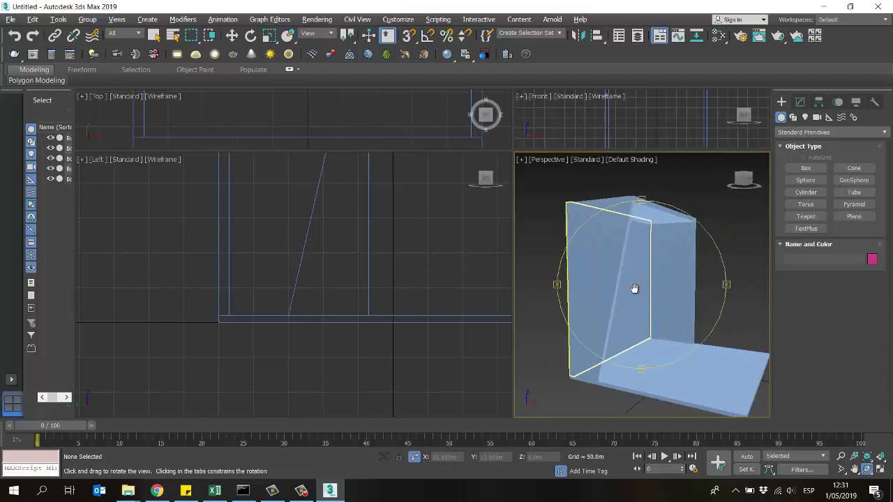
{"action": "middle_click_drag", "start_coordinate": [634, 290], "coordinate": [630, 297]}
{"action": "right_click", "coordinate": [665, 312]}
{"action": "left_click", "coordinate": [670, 294]}
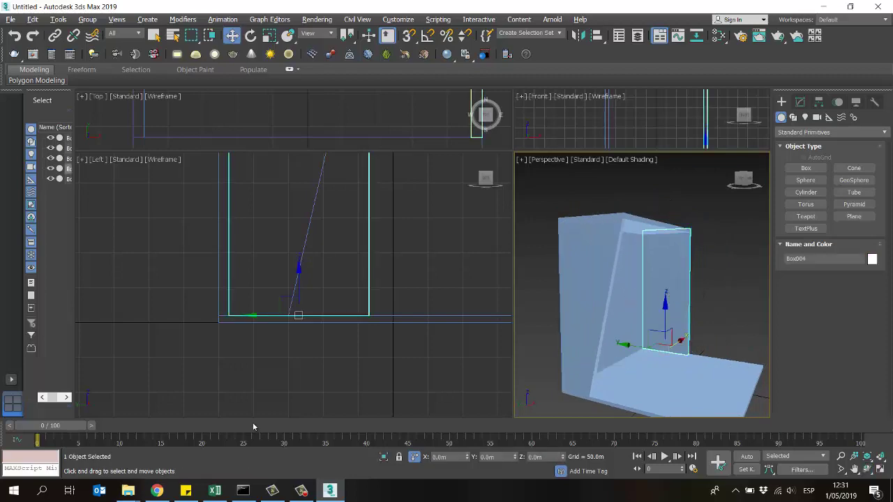
{"action": "left_click", "coordinate": [97, 450]}
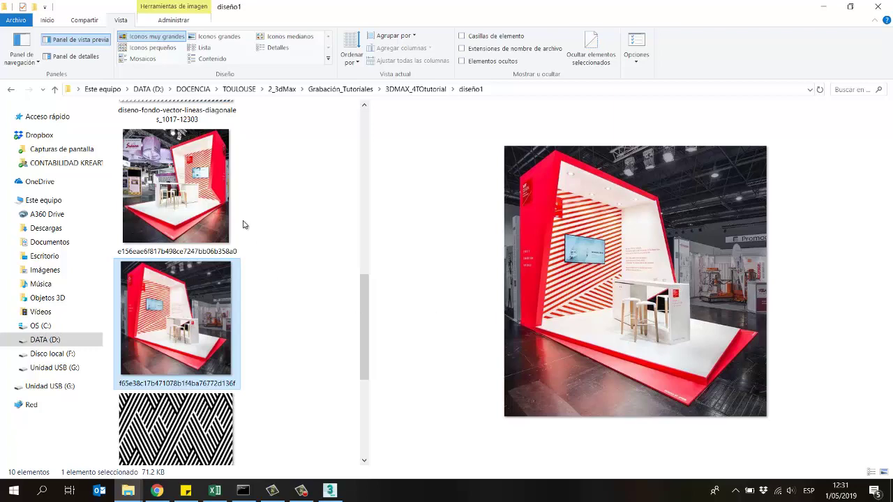
{"action": "left_click", "coordinate": [219, 187]}
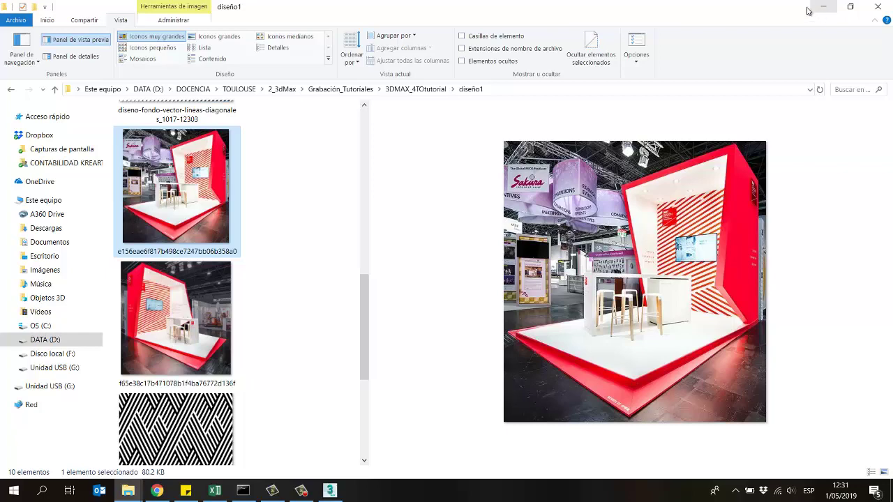
{"action": "left_click", "coordinate": [822, 7]}
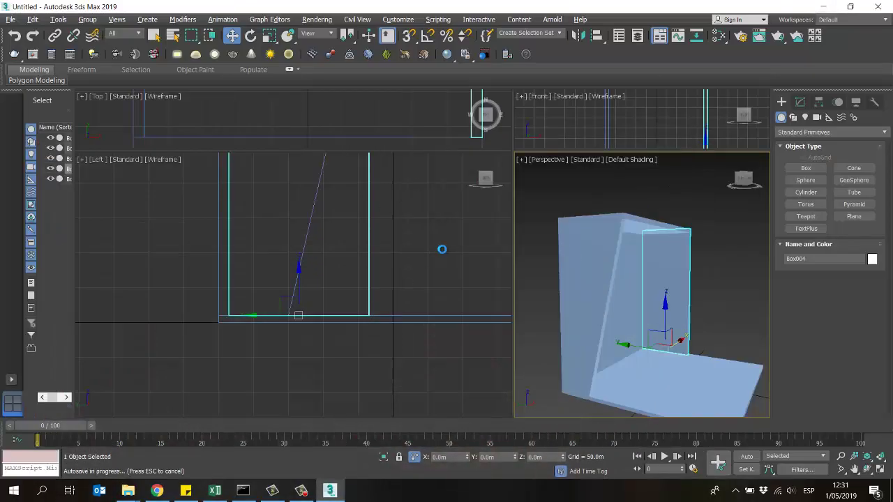
Reselect the opposite side wall in 3ds Max and add an Edit Mesh modifier to it
{"action": "left_click", "coordinate": [708, 263]}
{"action": "left_click", "coordinate": [667, 271]}
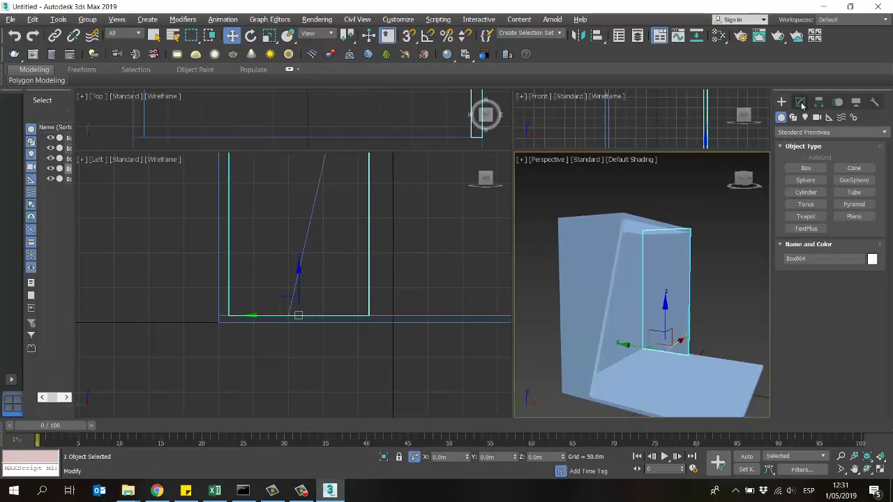
{"action": "left_click", "coordinate": [800, 102]}
{"action": "left_click", "coordinate": [880, 135]}
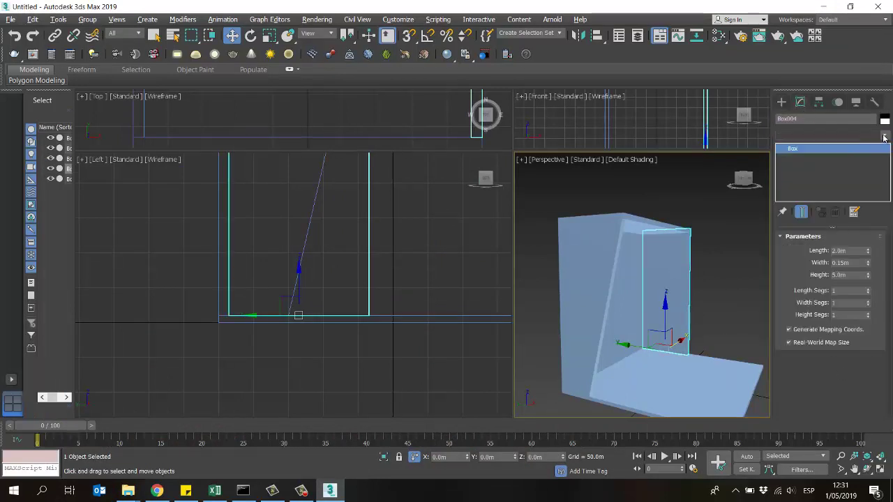
{"action": "key", "text": "e"}
{"action": "left_click", "coordinate": [833, 146]}
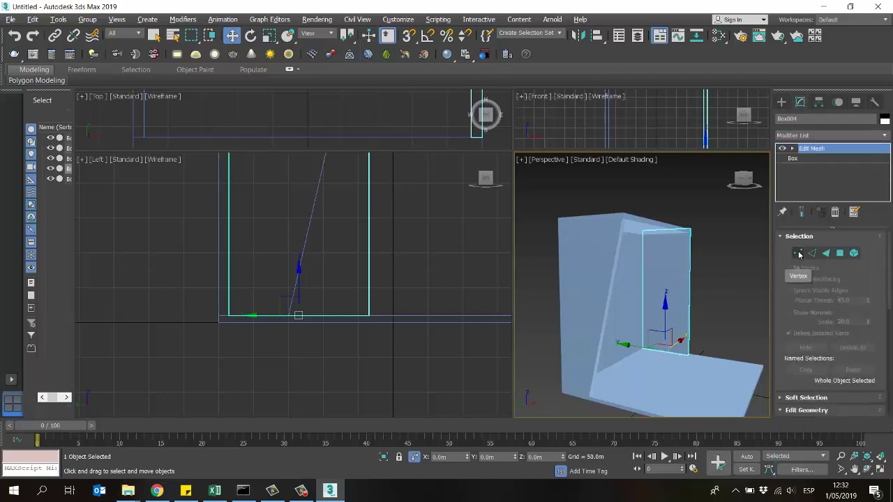
Move the opposite wall's two lower front vertices forward along the floor, about two grid squares past the origin line, and deselect the wall
{"action": "left_click", "coordinate": [798, 254]}
{"action": "middle_click_drag", "start_coordinate": [417, 257], "coordinate": [387, 247]}
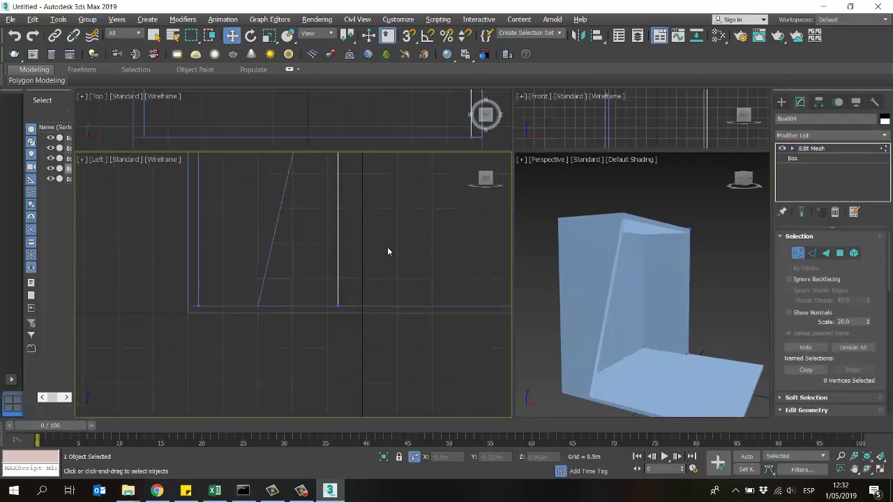
{"action": "left_click_drag", "start_coordinate": [426, 239], "coordinate": [257, 376]}
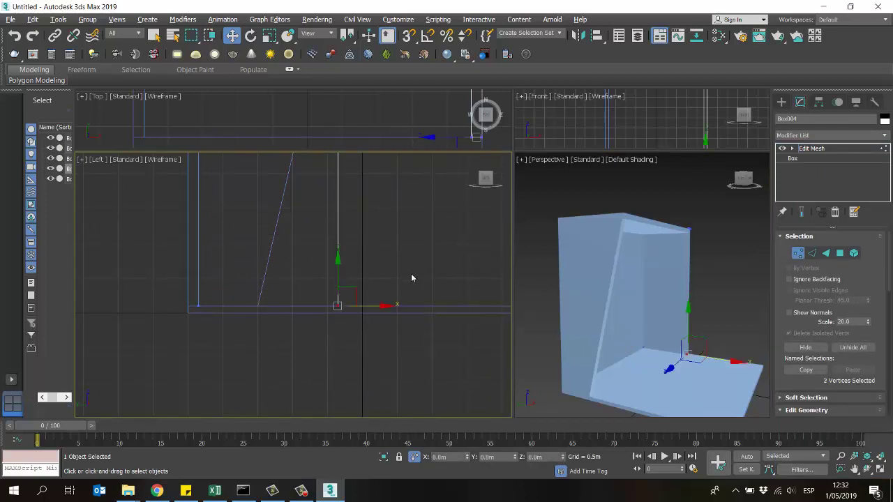
{"action": "middle_click_drag", "start_coordinate": [411, 273], "coordinate": [312, 281]}
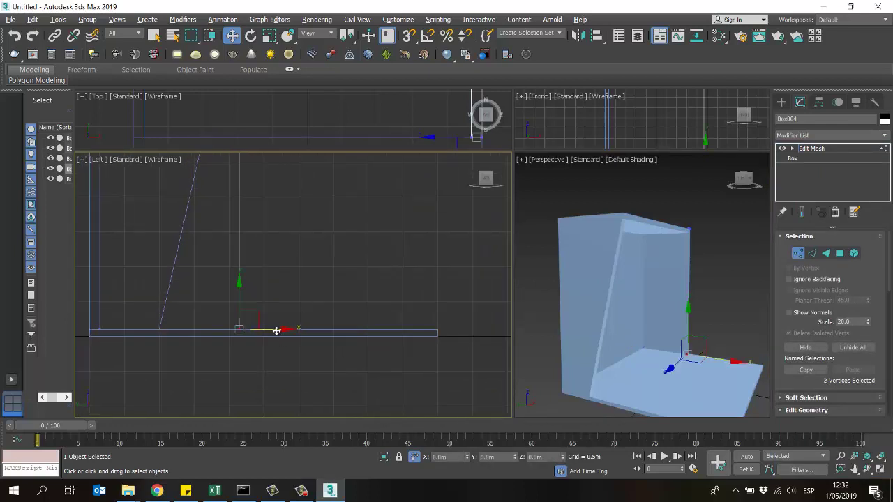
{"action": "left_click_drag", "start_coordinate": [278, 330], "coordinate": [368, 323]}
{"action": "scroll", "coordinate": [393, 367], "scroll_direction": "down", "scroll_amount": 3}
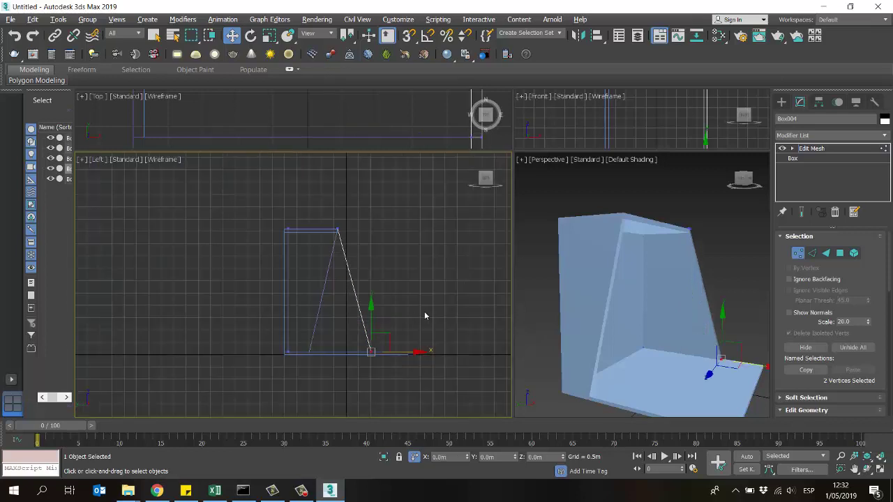
{"action": "middle_click_drag", "start_coordinate": [396, 300], "coordinate": [382, 319]}
{"action": "scroll", "coordinate": [364, 345], "scroll_direction": "up", "scroll_amount": 2}
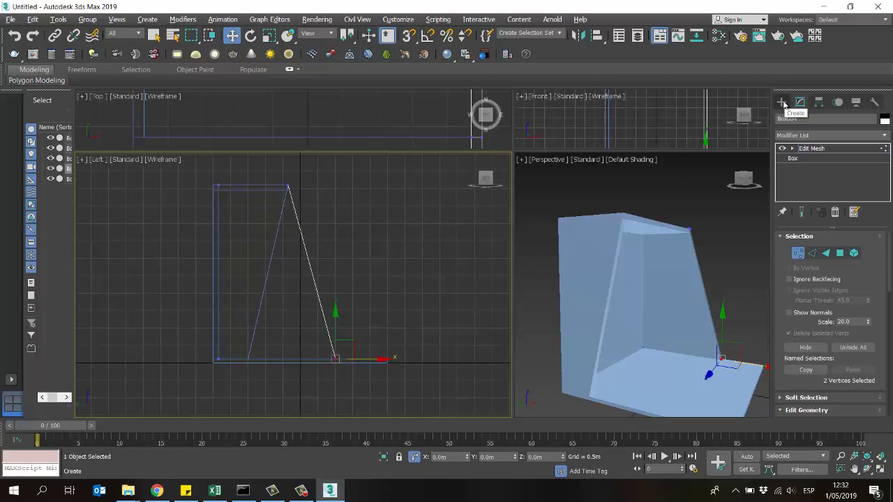
{"action": "left_click", "coordinate": [782, 102]}
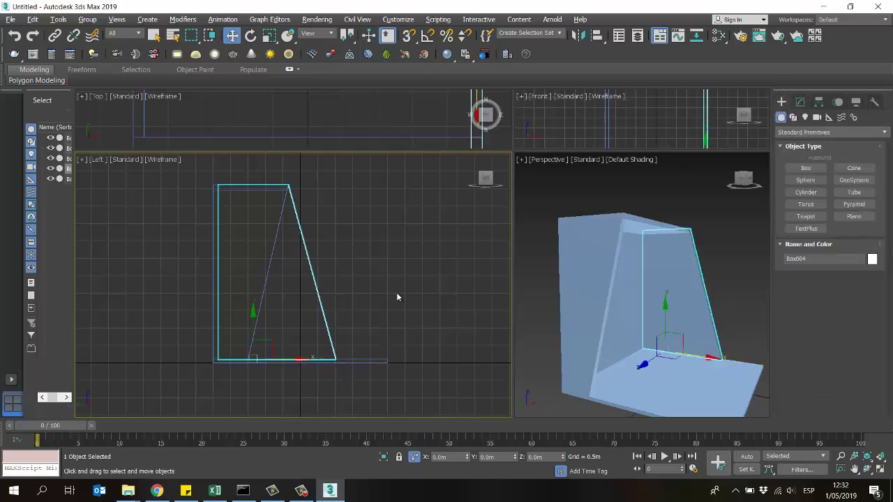
{"action": "left_click", "coordinate": [319, 374]}
Reselect the opposite wall's lower front vertices, nudge them slightly back onto the grid line, and leave vertex editing
{"action": "scroll", "coordinate": [318, 374], "scroll_direction": "up", "scroll_amount": 4}
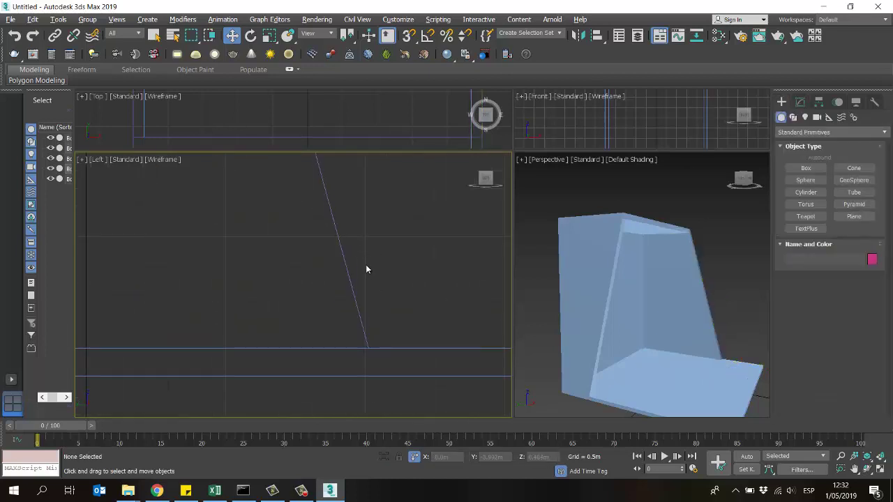
{"action": "left_click_drag", "start_coordinate": [371, 248], "coordinate": [293, 310]}
{"action": "left_click", "coordinate": [800, 103]}
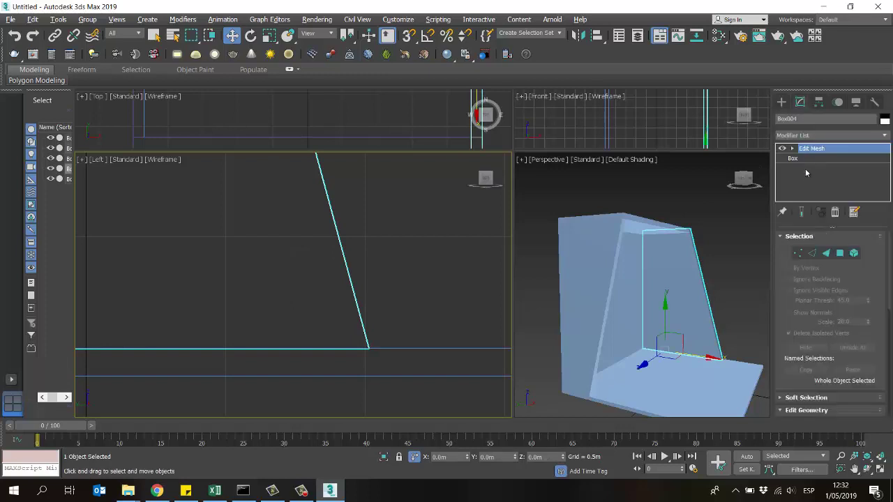
{"action": "left_click", "coordinate": [797, 254]}
{"action": "left_click_drag", "start_coordinate": [426, 295], "coordinate": [341, 384]}
{"action": "scroll", "coordinate": [375, 352], "scroll_direction": "up", "scroll_amount": 4}
{"action": "left_click_drag", "start_coordinate": [383, 347], "coordinate": [371, 346]}
{"action": "scroll", "coordinate": [311, 348], "scroll_direction": "down", "scroll_amount": 8}
{"action": "scroll", "coordinate": [348, 295], "scroll_direction": "up", "scroll_amount": 2}
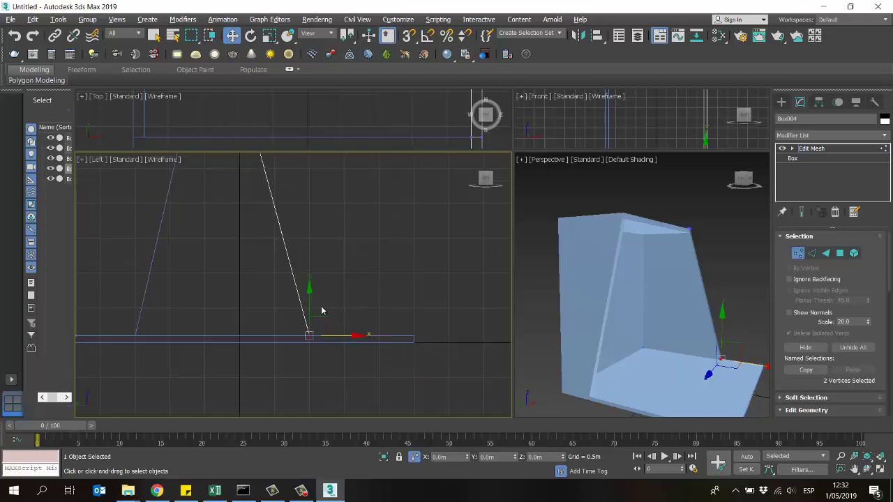
{"action": "left_click", "coordinate": [781, 102]}
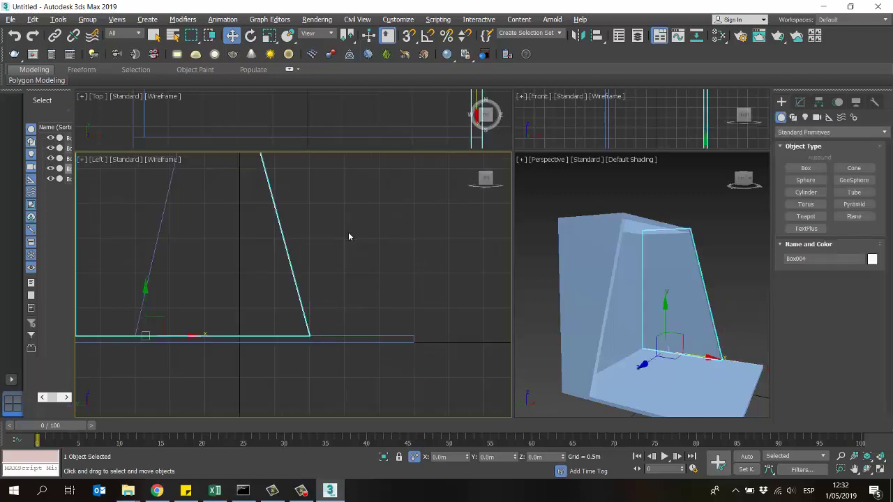
Reselect the opposite side wall and check the slanted lower part of the red stand in the diseño1 reference photo in File Explorer
{"action": "left_click", "coordinate": [320, 308]}
{"action": "scroll", "coordinate": [321, 308], "scroll_direction": "down", "scroll_amount": 3}
{"action": "middle_click_drag", "start_coordinate": [341, 223], "coordinate": [350, 237]}
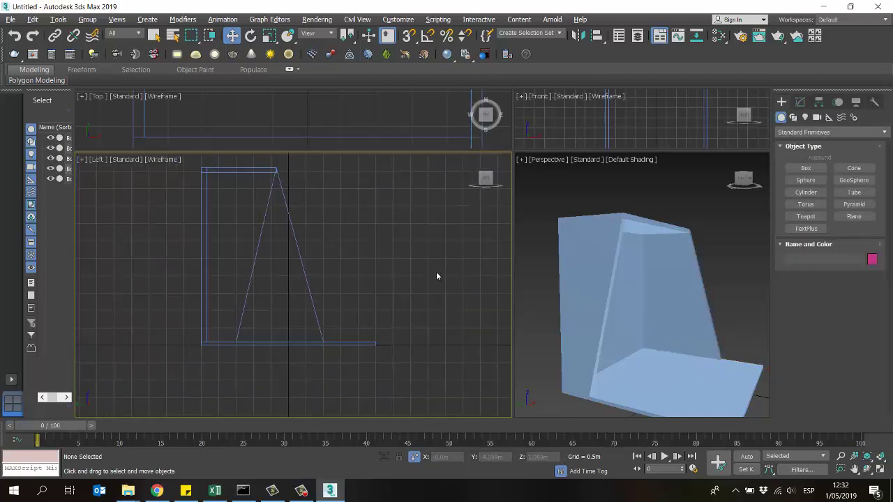
{"action": "left_click_drag", "start_coordinate": [286, 312], "coordinate": [286, 311]}
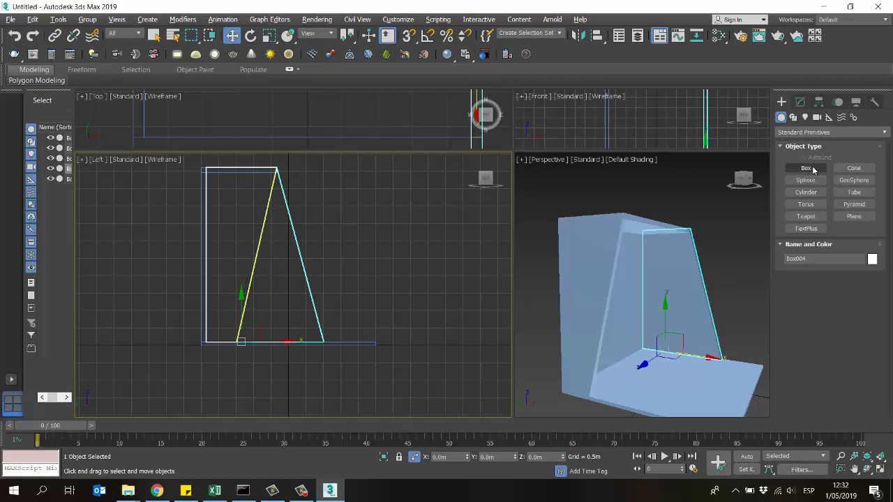
{"action": "left_click", "coordinate": [127, 490]}
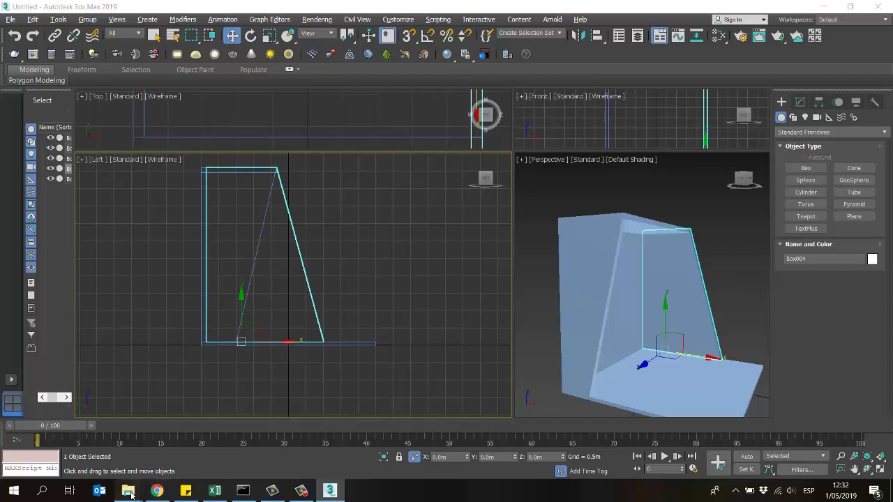
{"action": "left_click", "coordinate": [91, 439]}
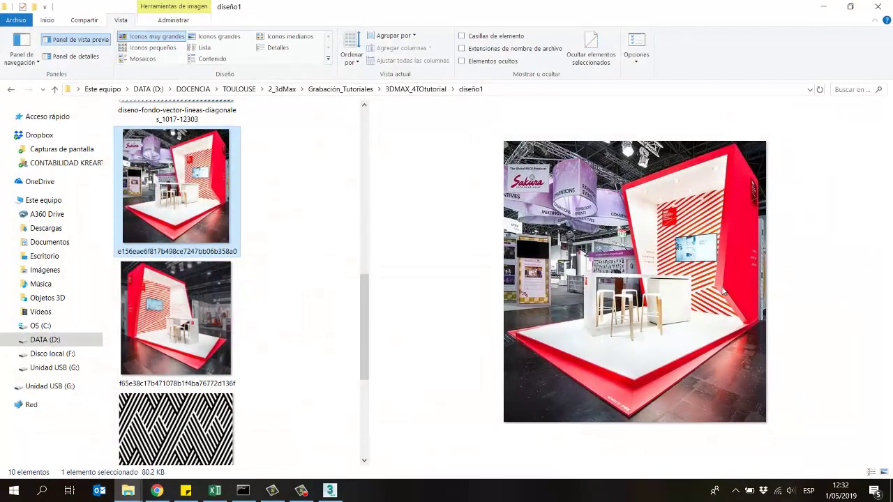
{"action": "left_click", "coordinate": [821, 11]}
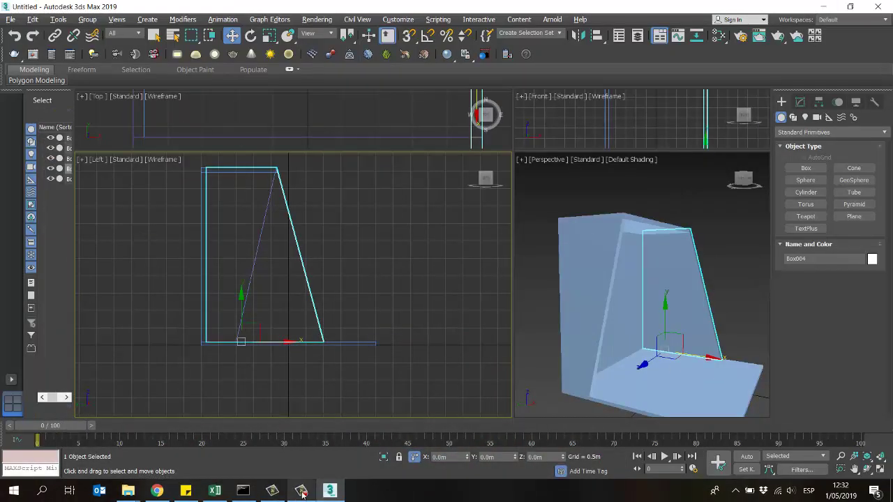
Create a large box in 3ds Max's Left view in front of the stand, about 6.9 m long, 5.5 m wide and 3.6 m high
{"action": "left_click", "coordinate": [803, 169]}
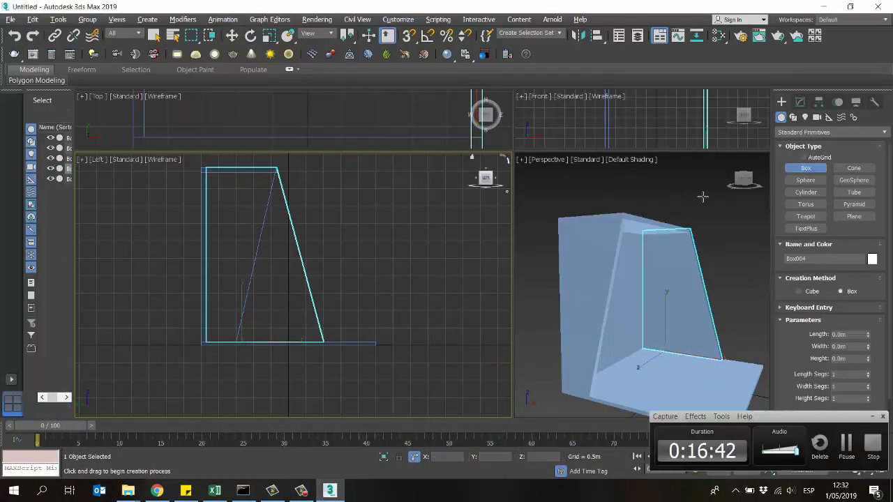
{"action": "middle_click_drag", "start_coordinate": [364, 251], "coordinate": [304, 236]}
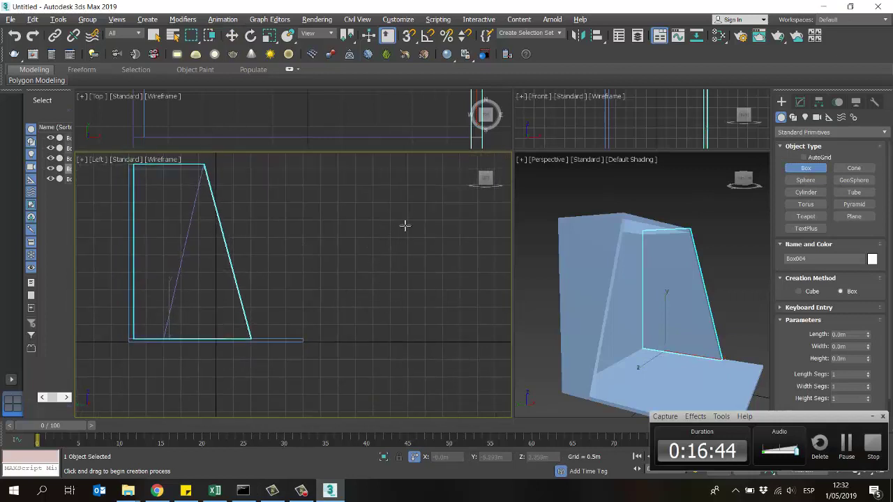
{"action": "left_click_drag", "start_coordinate": [440, 218], "coordinate": [251, 461]}
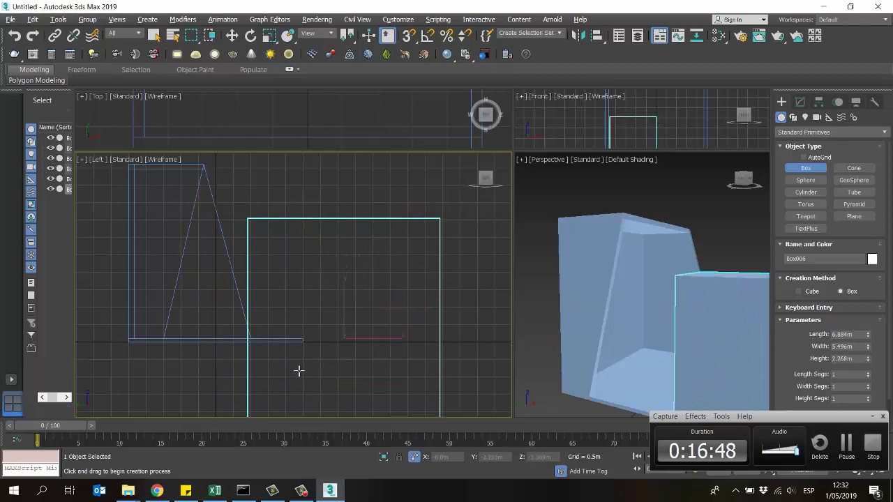
{"action": "left_click", "coordinate": [310, 295]}
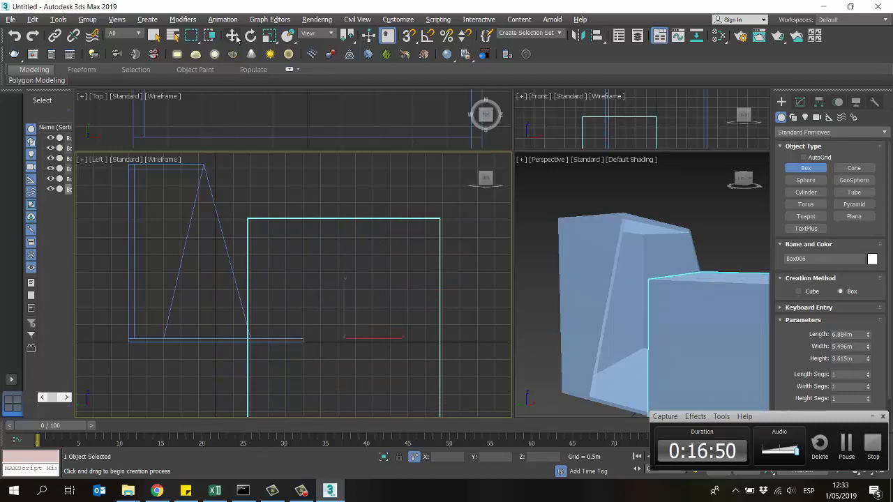
Move the large box back over the front of the floor so it overlaps the side walls, keeping it selected
{"action": "left_click", "coordinate": [233, 36]}
{"action": "middle_click_drag", "start_coordinate": [346, 318], "coordinate": [419, 275]}
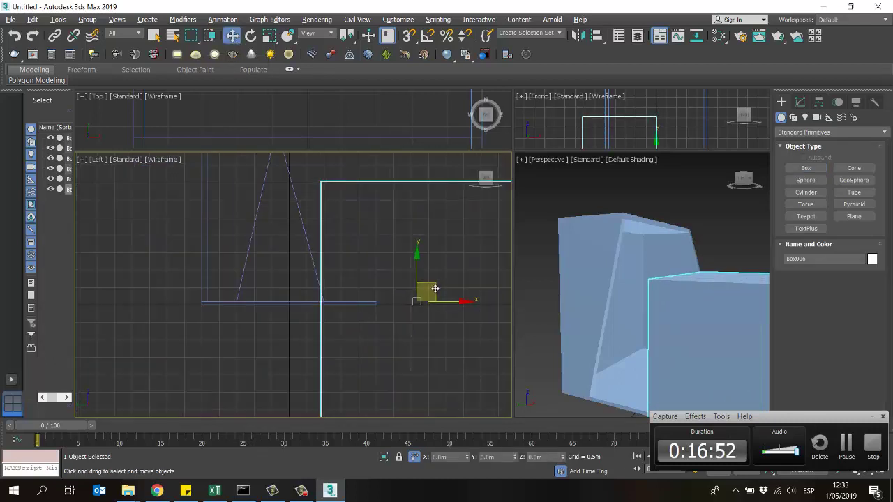
{"action": "left_click_drag", "start_coordinate": [428, 276], "coordinate": [396, 276]}
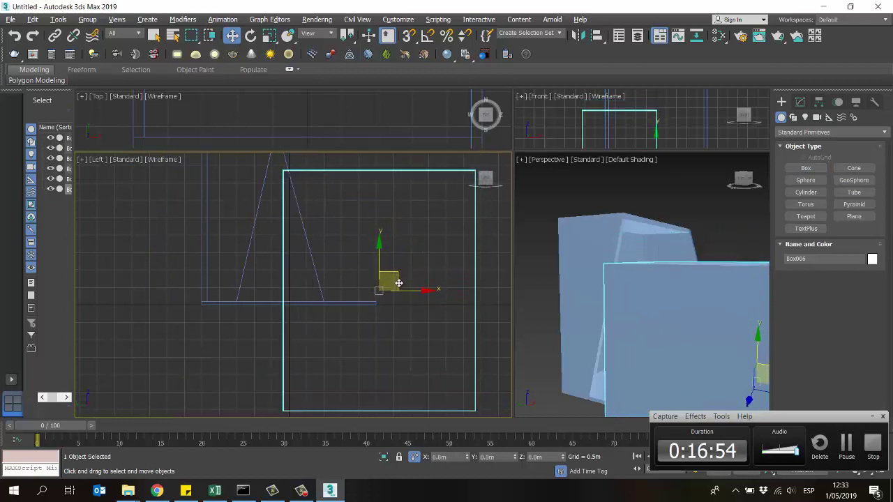
{"action": "middle_click_drag", "start_coordinate": [323, 219], "coordinate": [302, 272]}
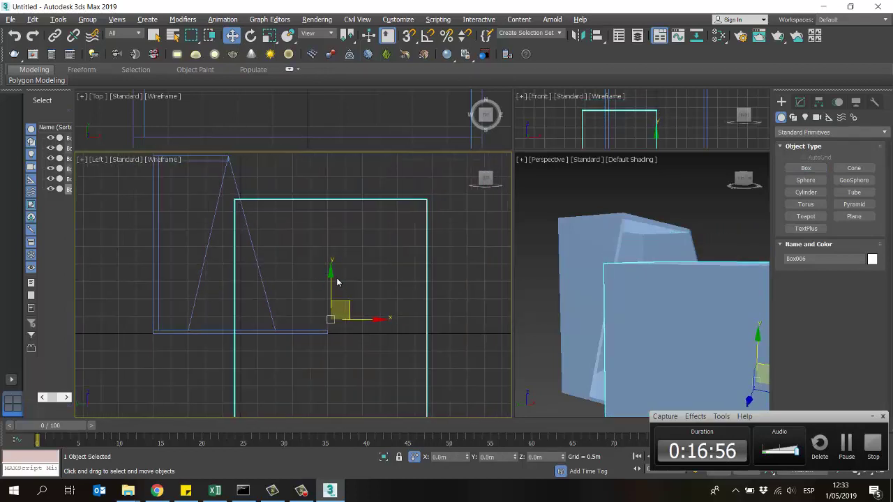
{"action": "left_click", "coordinate": [351, 227]}
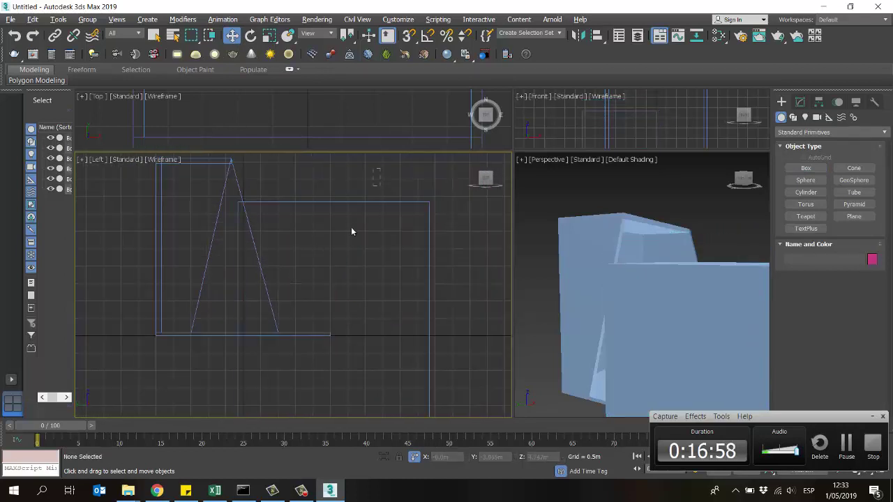
{"action": "key", "text": "ctrl+z"}
Check the stand's slant in the reference photo, turn on angle snap, and rotate the large box 45° in the Left view
{"action": "left_click", "coordinate": [250, 36]}
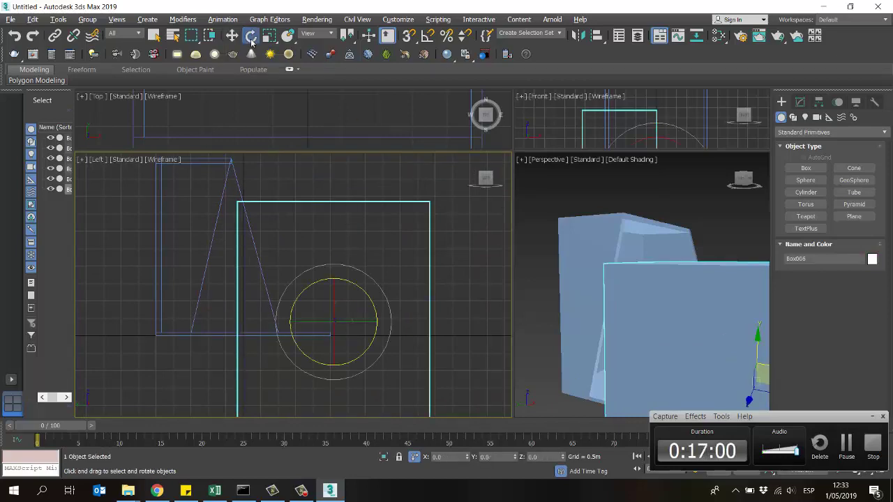
{"action": "mouse_move", "coordinate": [128, 491]}
{"action": "left_click", "coordinate": [122, 442]}
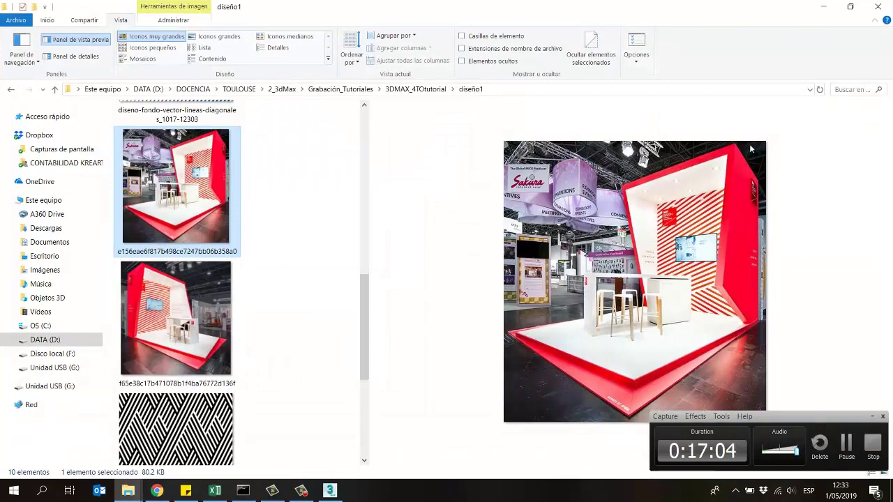
{"action": "left_click", "coordinate": [827, 7]}
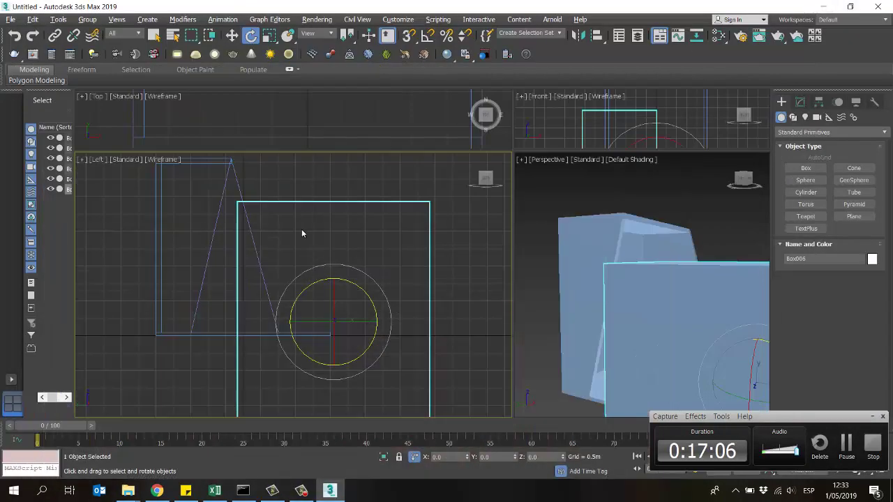
{"action": "left_click", "coordinate": [426, 38]}
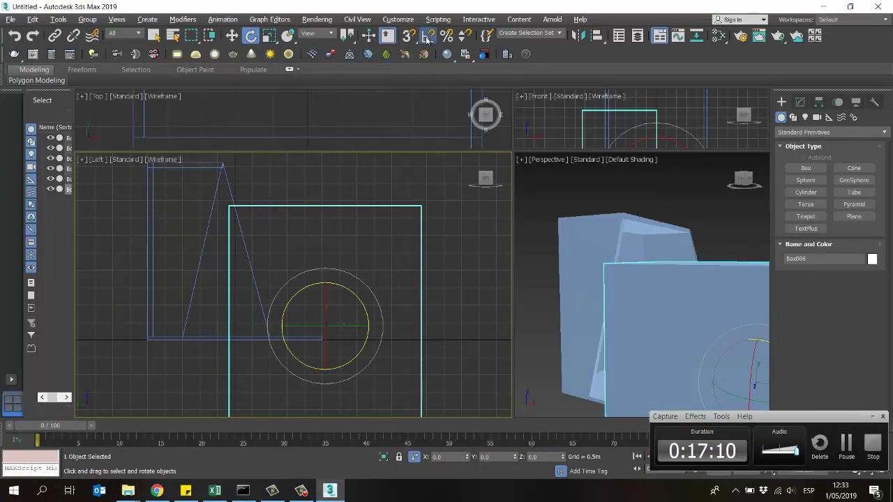
{"action": "middle_click_drag", "start_coordinate": [342, 244], "coordinate": [343, 238]}
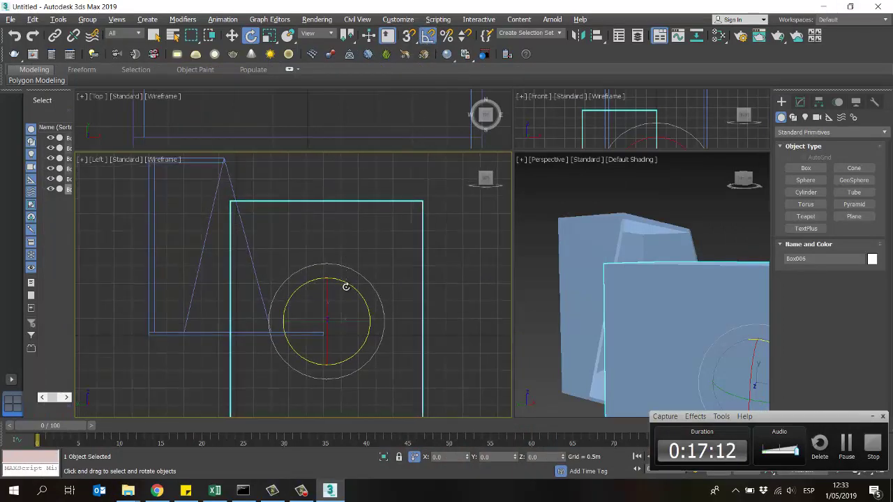
{"action": "left_click_drag", "start_coordinate": [345, 283], "coordinate": [355, 287]}
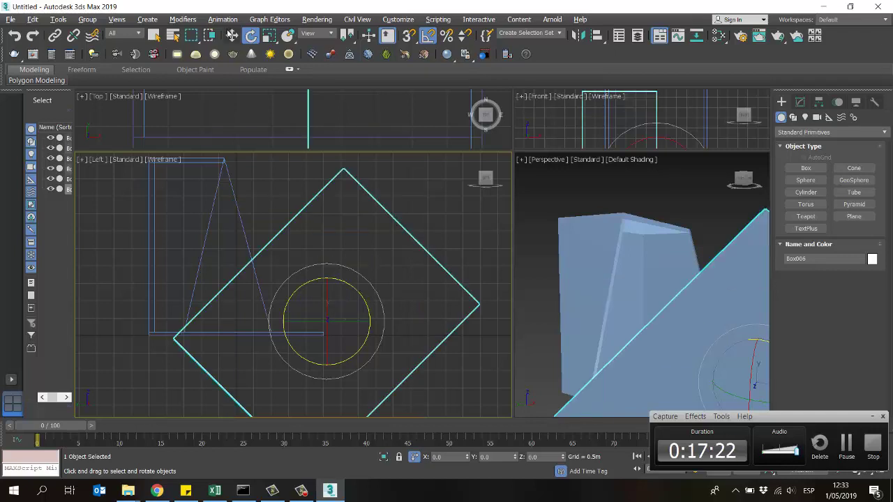
Move the rotated box in the Left view until its slanted edge passes through the lower front corner of the shorter side wall
{"action": "left_click", "coordinate": [231, 35]}
{"action": "middle_click_drag", "start_coordinate": [302, 335], "coordinate": [348, 289]}
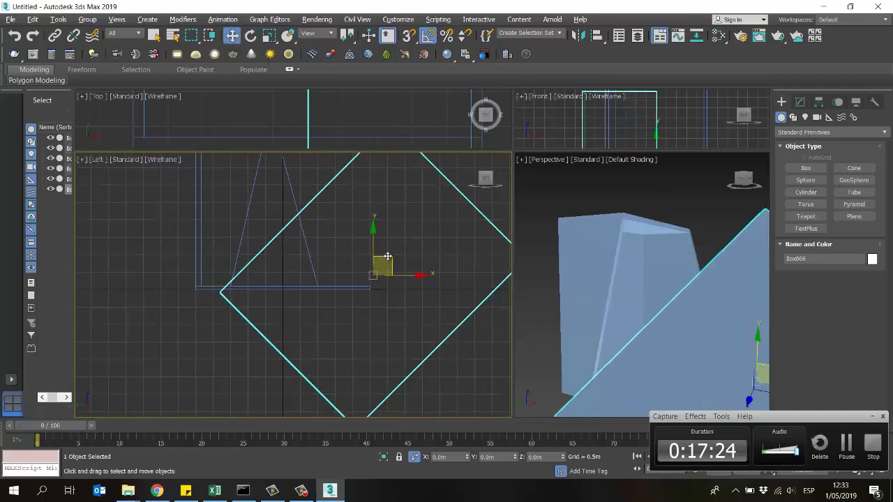
{"action": "left_click_drag", "start_coordinate": [384, 259], "coordinate": [373, 281]}
{"action": "scroll", "coordinate": [207, 286], "scroll_direction": "up", "scroll_amount": 5}
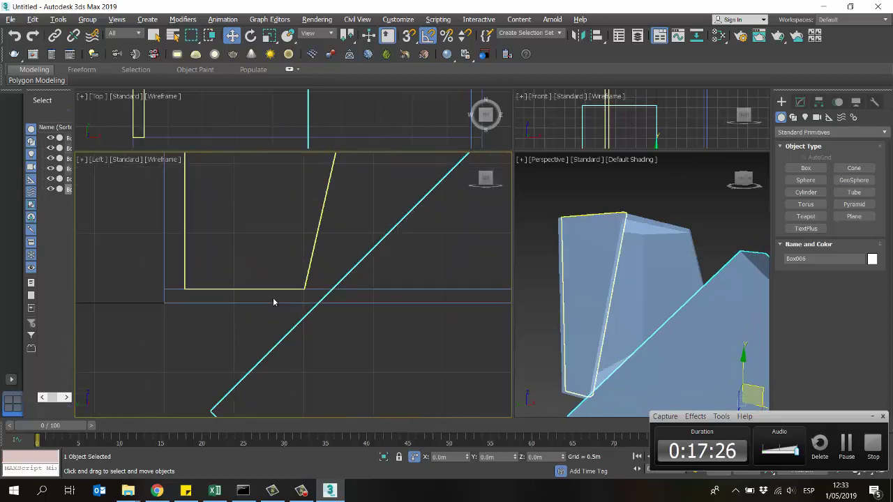
{"action": "left_click_drag", "start_coordinate": [302, 337], "coordinate": [281, 321]}
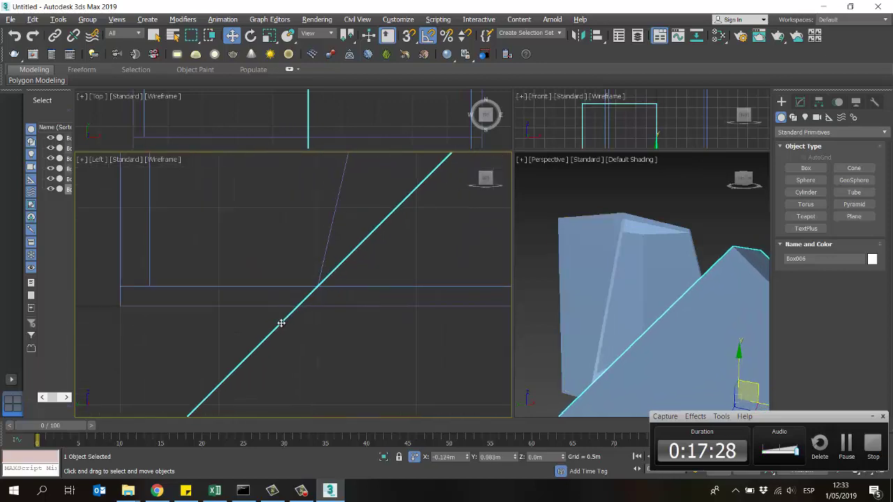
Review the red stand's reference photo and inspect where the rotated box meets the shorter side wall's lower front corner
{"action": "scroll", "coordinate": [276, 331], "scroll_direction": "down", "scroll_amount": 5}
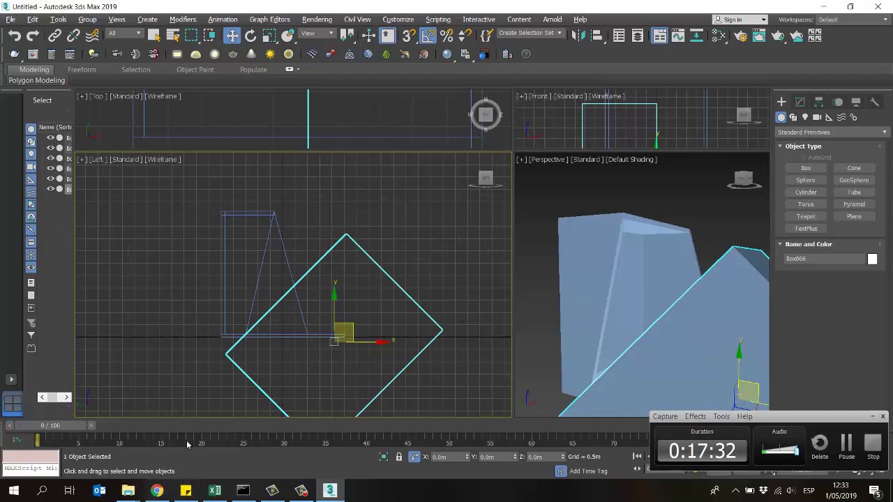
{"action": "mouse_move", "coordinate": [127, 490]}
{"action": "left_click", "coordinate": [70, 432]}
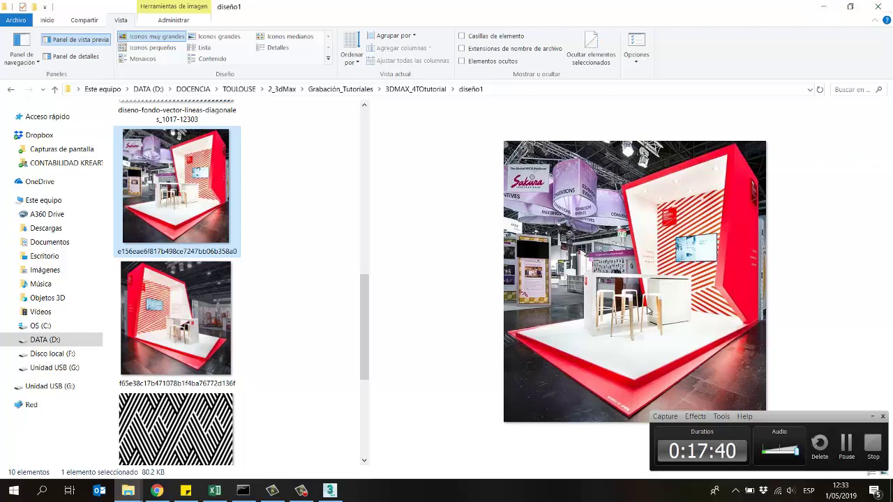
{"action": "left_click", "coordinate": [822, 7]}
{"action": "scroll", "coordinate": [234, 323], "scroll_direction": "up", "scroll_amount": 5}
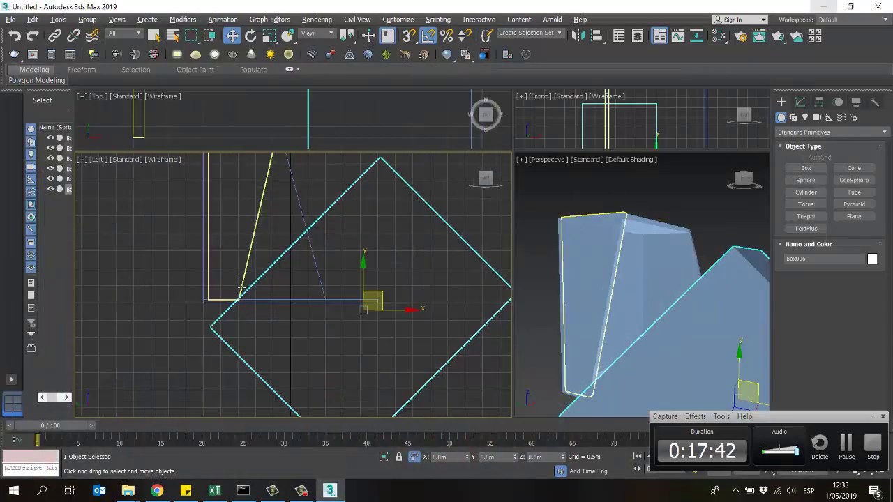
{"action": "scroll", "coordinate": [235, 301], "scroll_direction": "up", "scroll_amount": 4}
{"action": "scroll", "coordinate": [237, 296], "scroll_direction": "down", "scroll_amount": 8}
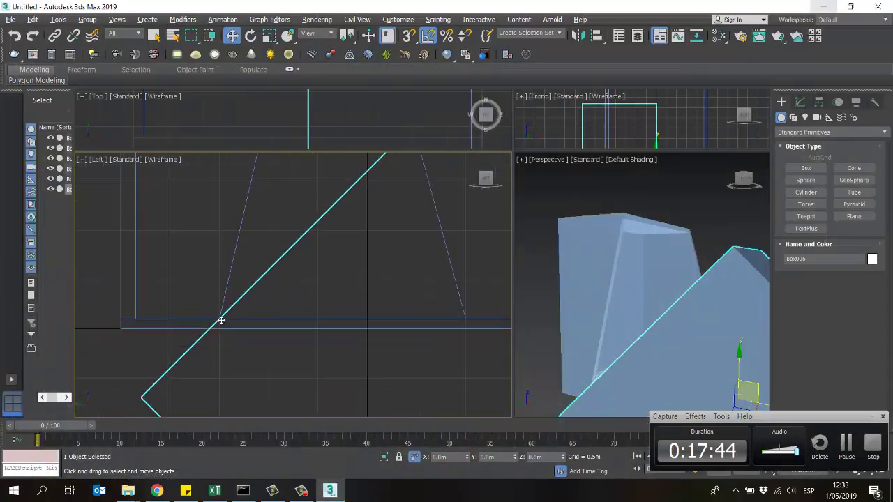
Orbit the Perspective view to examine from the other side how the rotated box crosses the stand
{"action": "middle_click_drag", "start_coordinate": [380, 236], "coordinate": [387, 246]}
{"action": "middle_click_drag", "start_coordinate": [686, 300], "coordinate": [647, 271]}
{"action": "left_click", "coordinate": [867, 469]}
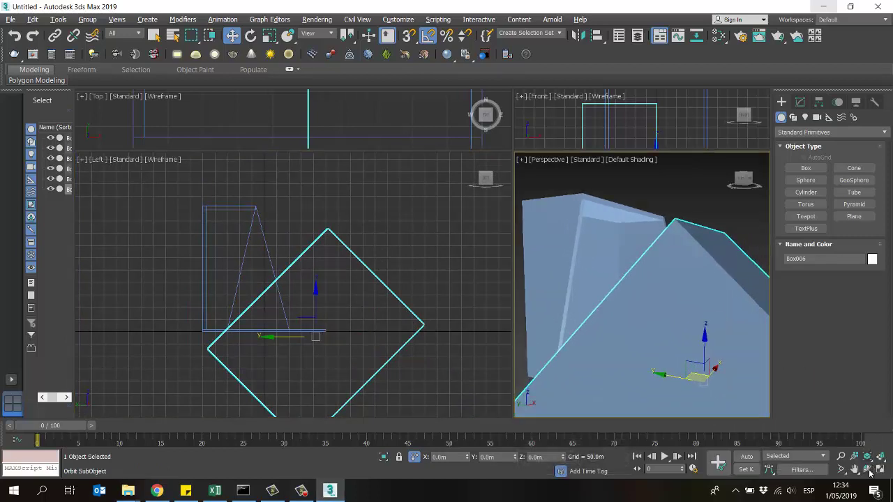
{"action": "mouse_move", "coordinate": [659, 285]}
{"action": "left_mouse_down"}
{"action": "mouse_move", "coordinate": [631, 293]}
{"action": "mouse_move", "coordinate": [660, 310]}
{"action": "mouse_move", "coordinate": [660, 296]}
{"action": "left_mouse_up"}
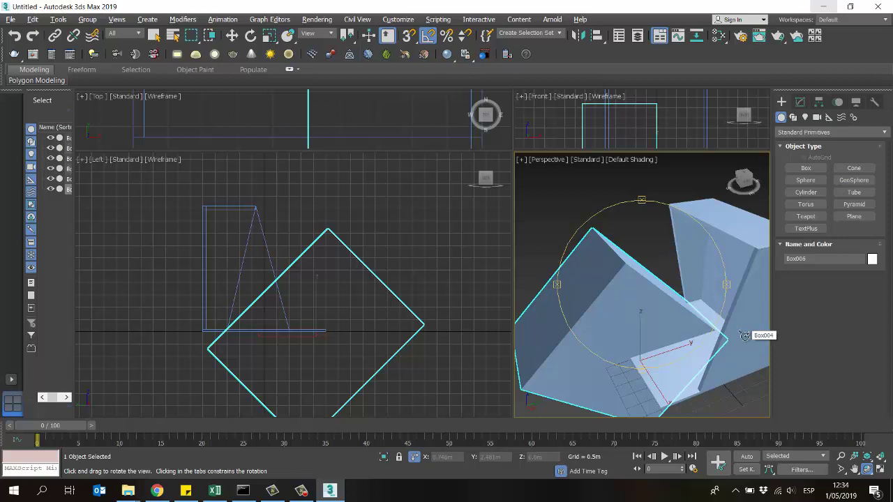
{"action": "right_click", "coordinate": [744, 336]}
{"action": "left_click", "coordinate": [743, 336]}
{"action": "left_click", "coordinate": [642, 315]}
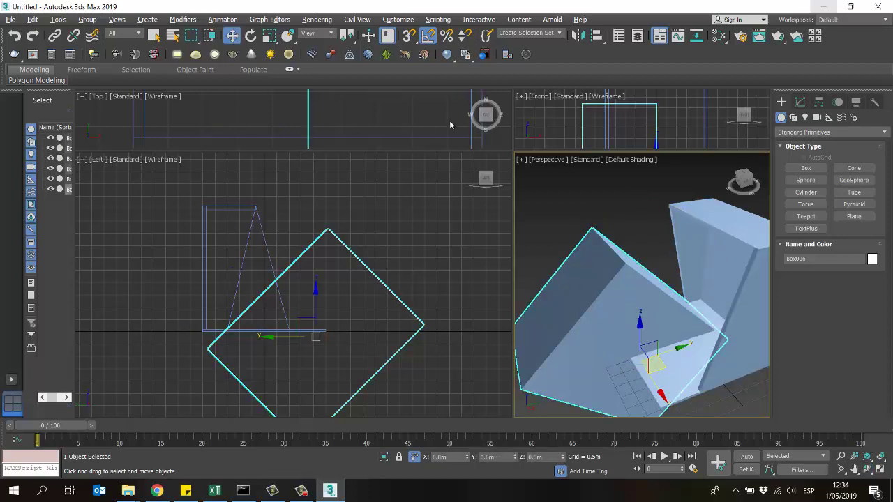
Enlarge the Top viewport and move the rotated box along the X axis until it straddles the longer side wall
{"action": "left_click_drag", "start_coordinate": [510, 150], "coordinate": [507, 238]}
{"action": "middle_click_drag", "start_coordinate": [314, 149], "coordinate": [273, 161]}
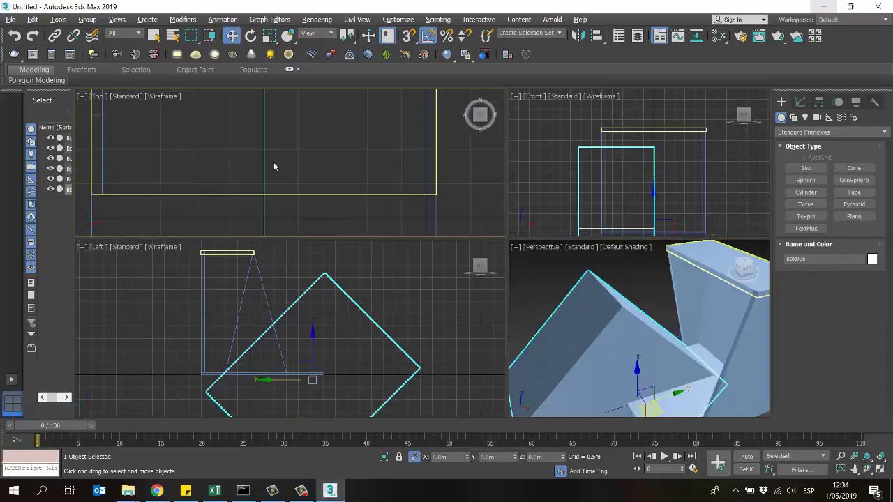
{"action": "scroll", "coordinate": [273, 162], "scroll_direction": "down", "scroll_amount": 6}
{"action": "scroll", "coordinate": [300, 220], "scroll_direction": "up", "scroll_amount": 3}
{"action": "scroll", "coordinate": [279, 217], "scroll_direction": "down", "scroll_amount": 3}
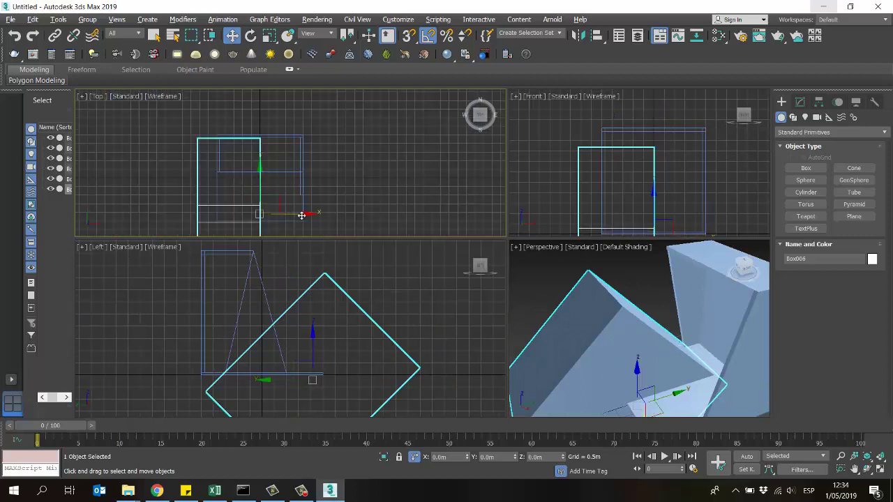
{"action": "left_click_drag", "start_coordinate": [299, 215], "coordinate": [363, 221]}
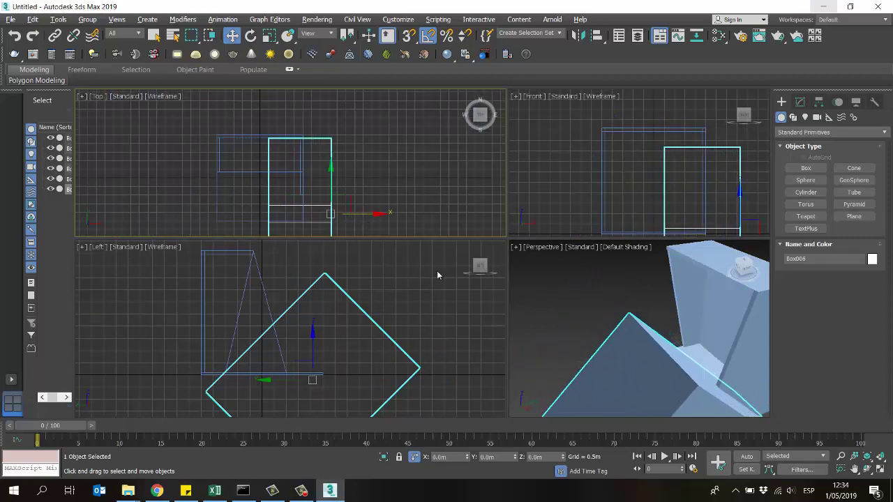
Deselect the rotated box and select the longer side wall that it intersects in the Perspective view
{"action": "middle_click_drag", "start_coordinate": [549, 289], "coordinate": [759, 401], "text": "alt"}
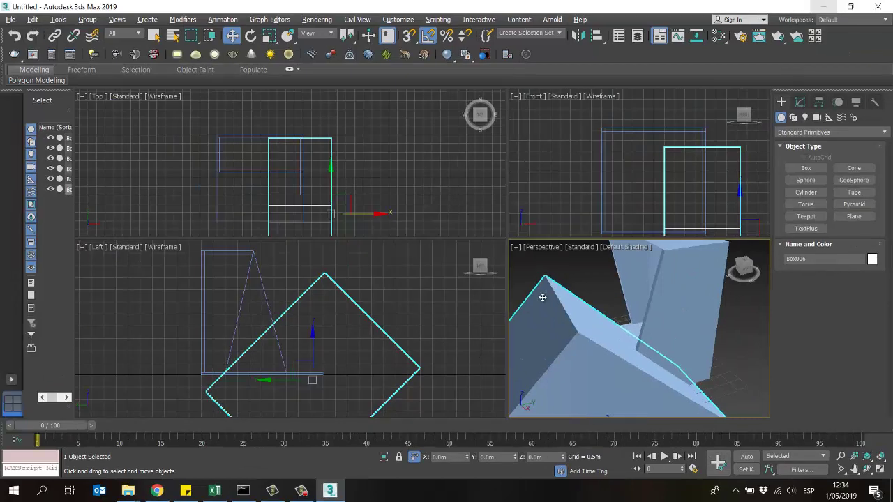
{"action": "left_click", "coordinate": [578, 269]}
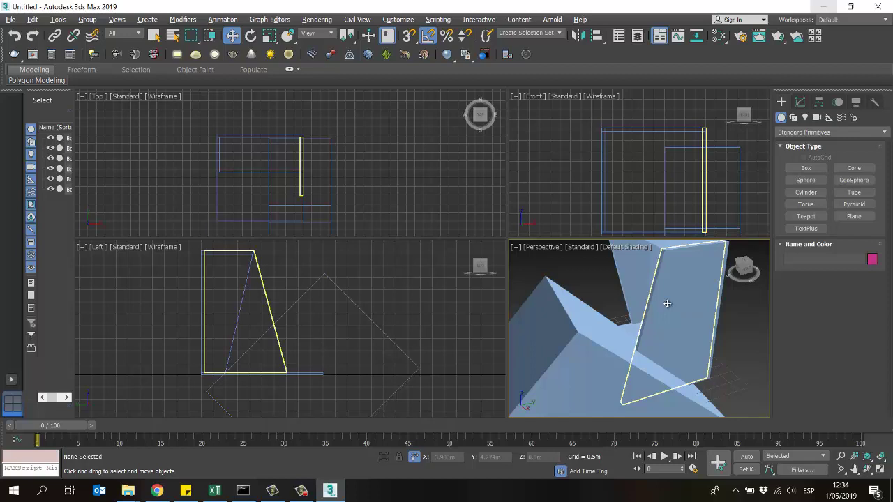
{"action": "left_click", "coordinate": [667, 303]}
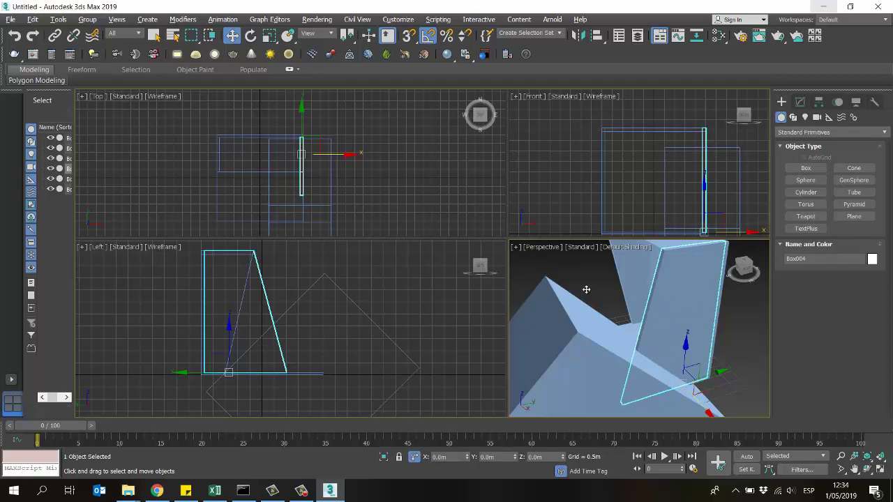
Isolate the longer side wall and the rotated box together in the enlarged Perspective view
{"action": "key", "text": "alt+w"}
{"action": "scroll", "coordinate": [505, 263], "scroll_direction": "down", "scroll_amount": 6}
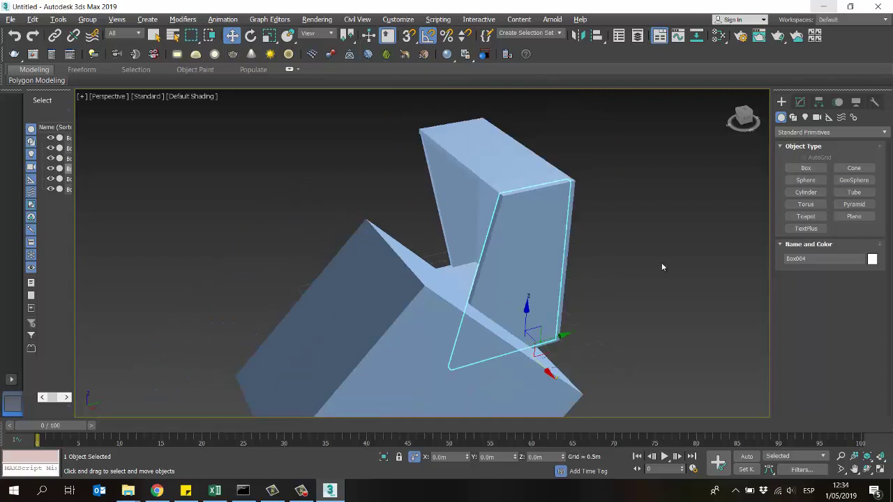
{"action": "left_click", "coordinate": [661, 262]}
{"action": "left_click", "coordinate": [535, 268]}
{"action": "left_click", "coordinate": [369, 272], "text": "ctrl"}
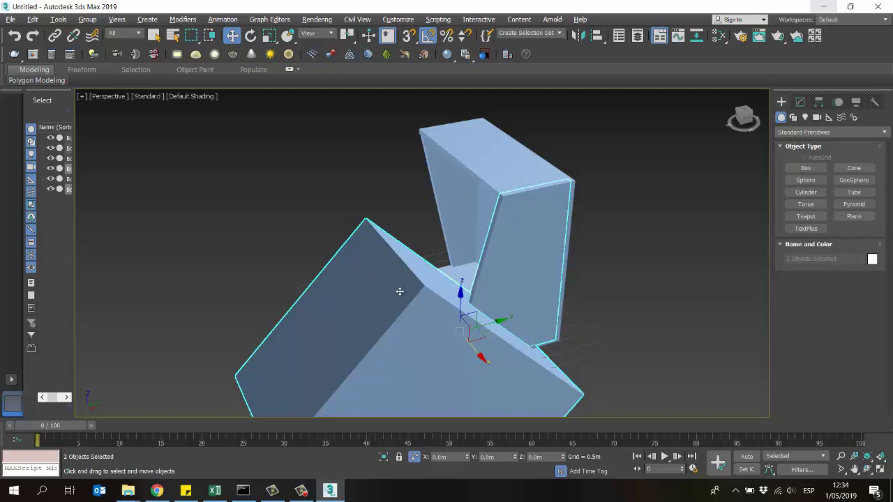
{"action": "left_click", "coordinate": [383, 458]}
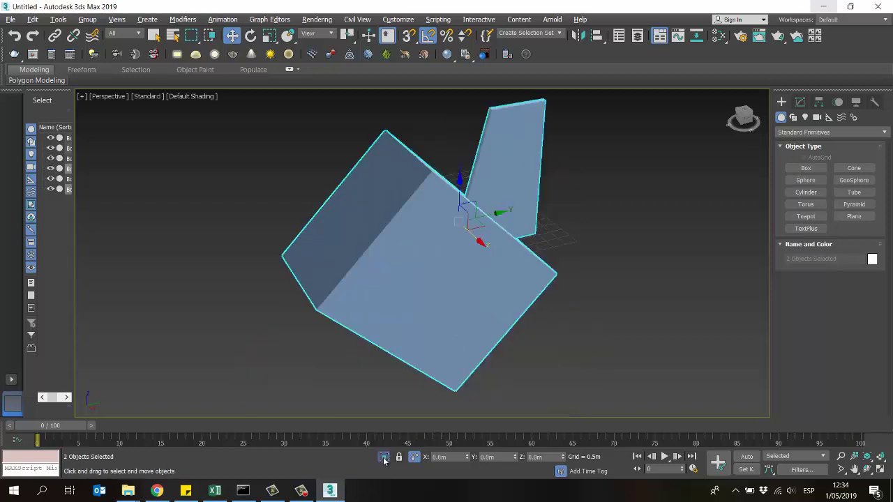
{"action": "left_click", "coordinate": [709, 243]}
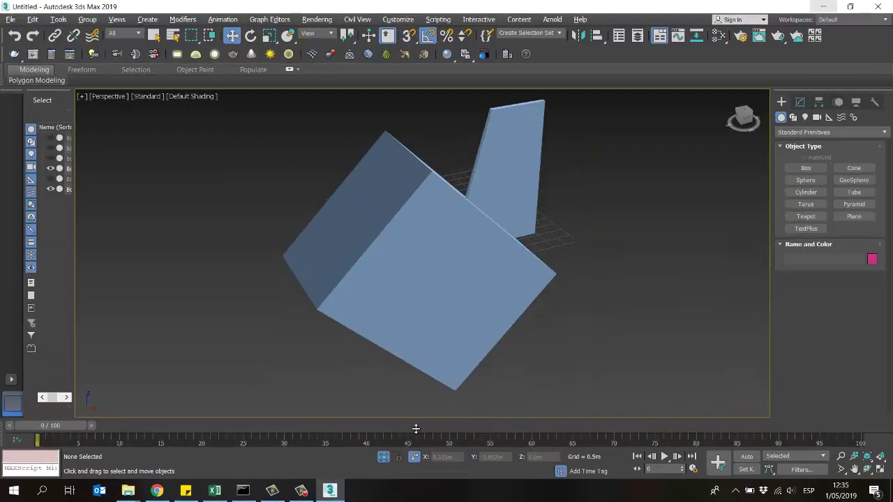
{"action": "left_click_drag", "start_coordinate": [496, 244], "coordinate": [386, 274]}
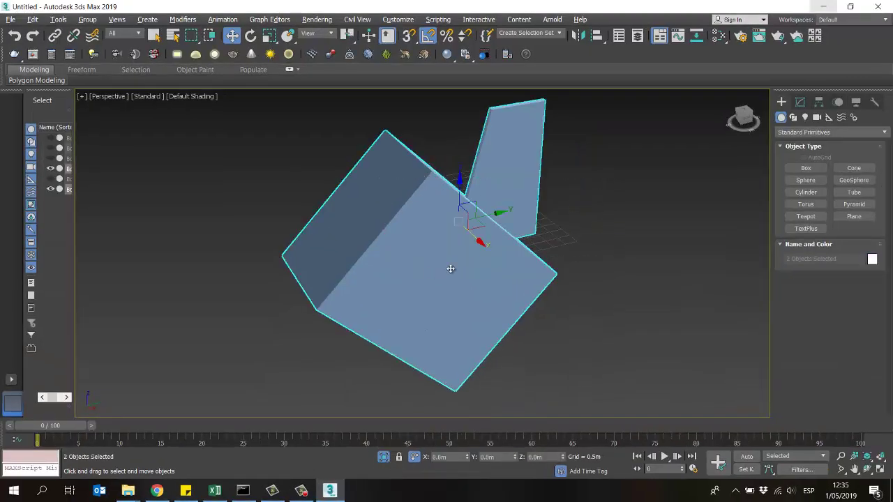
{"action": "left_click", "coordinate": [601, 197]}
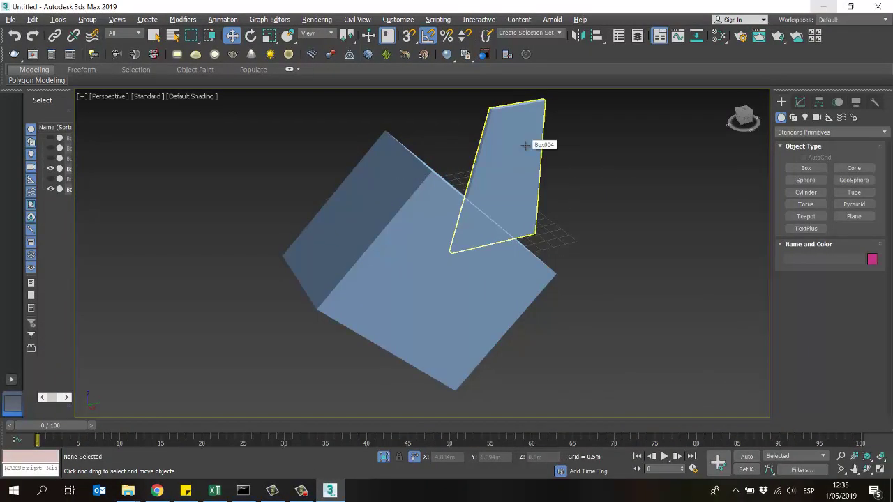
Subtract the rotated box from the longer side wall with a ProBoolean to cut off the wall's lower front corner
{"action": "left_click", "coordinate": [525, 145]}
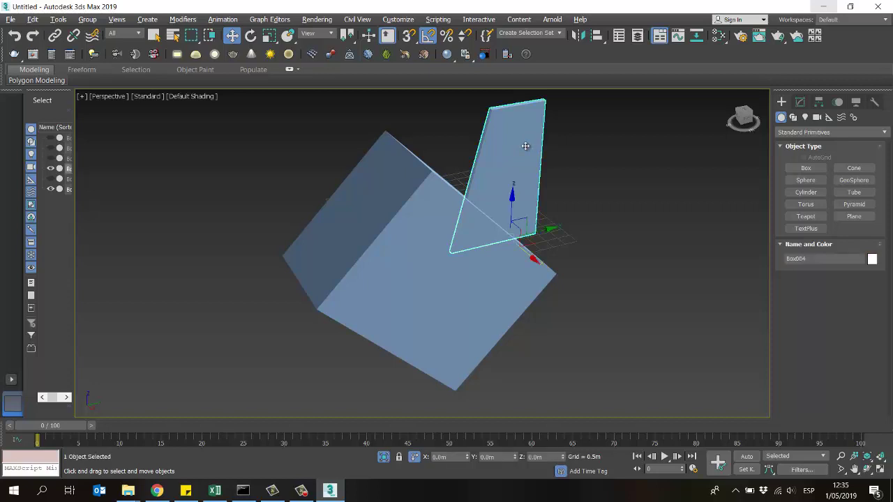
{"action": "left_click", "coordinate": [789, 134]}
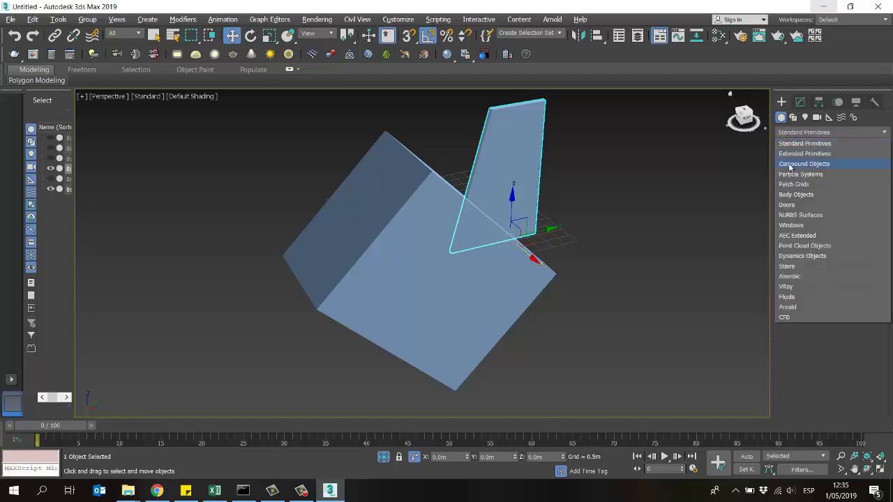
{"action": "left_click", "coordinate": [789, 166]}
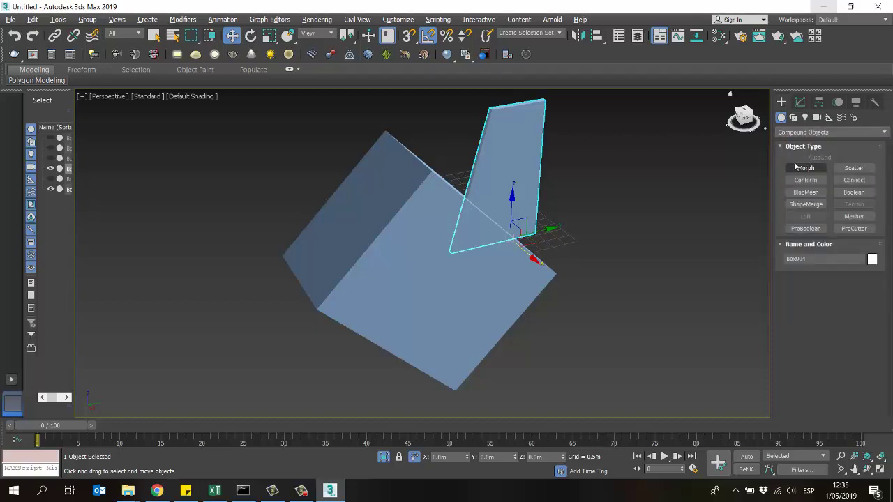
{"action": "left_click", "coordinate": [808, 229]}
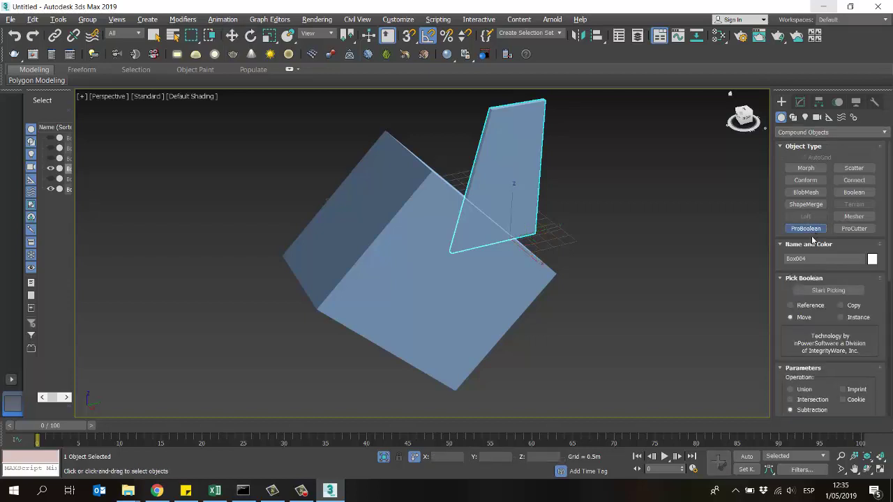
{"action": "left_click", "coordinate": [822, 289]}
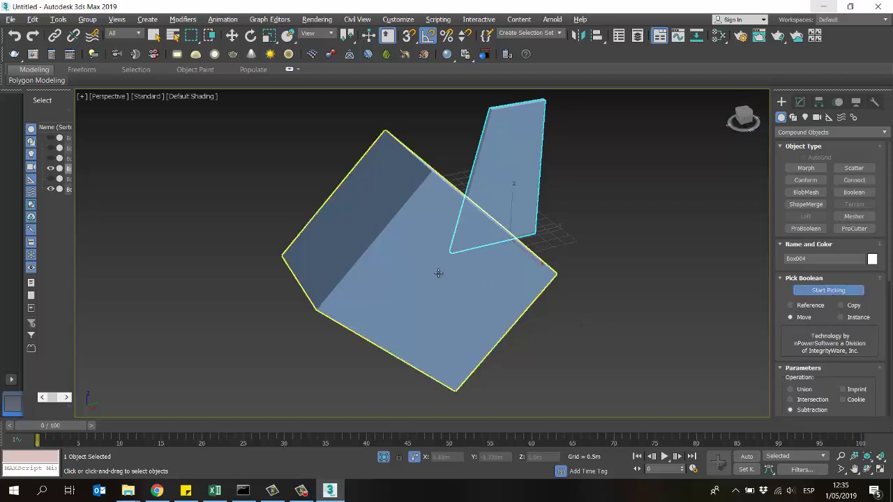
{"action": "left_click", "coordinate": [395, 293]}
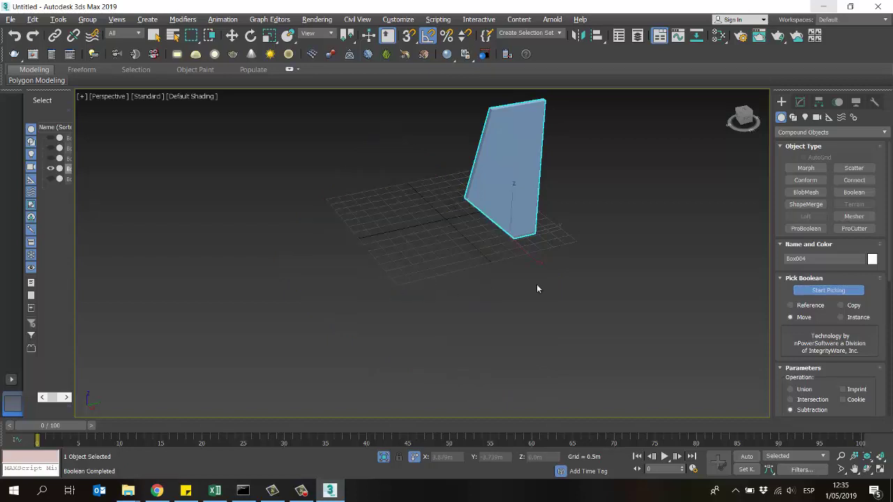
Finish the Boolean picking, inspect the cut side wall, and exit isolation to show the whole stand
{"action": "right_click", "coordinate": [621, 205]}
{"action": "left_click", "coordinate": [588, 165]}
{"action": "middle_click_drag", "start_coordinate": [592, 179], "coordinate": [570, 262]}
{"action": "left_click", "coordinate": [866, 469]}
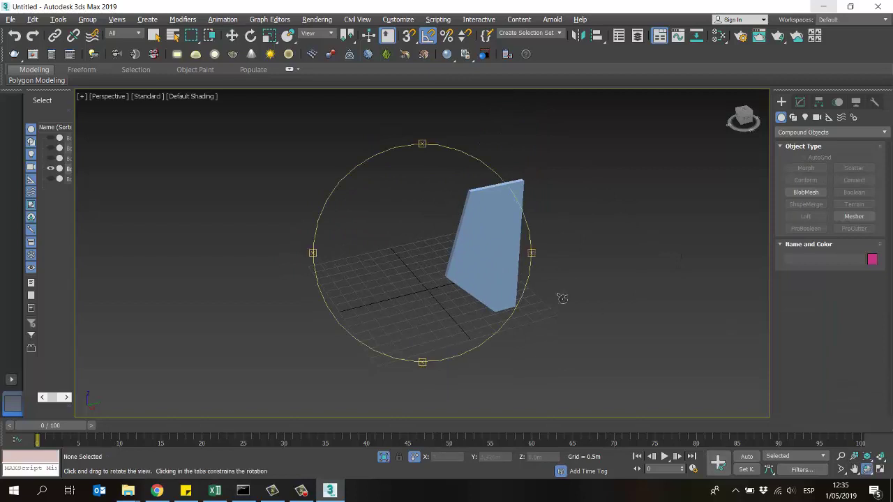
{"action": "left_click_drag", "start_coordinate": [500, 276], "coordinate": [450, 283]}
{"action": "right_click", "coordinate": [449, 284]}
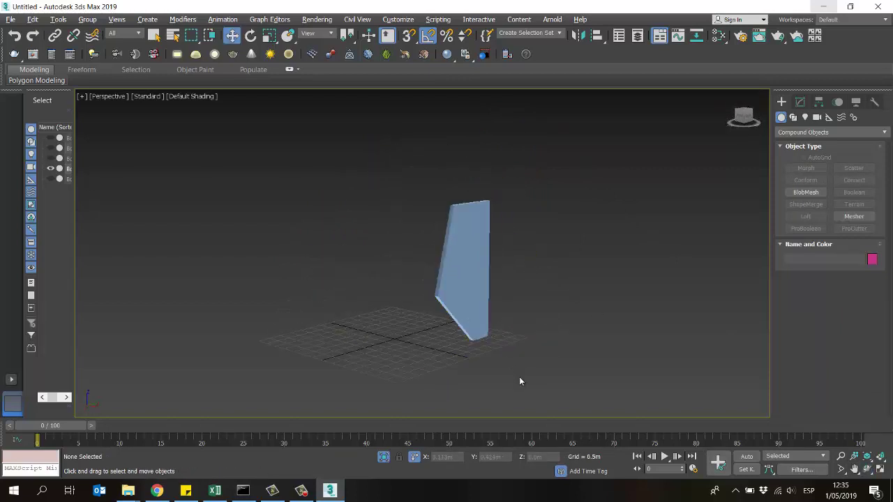
{"action": "left_click", "coordinate": [384, 458]}
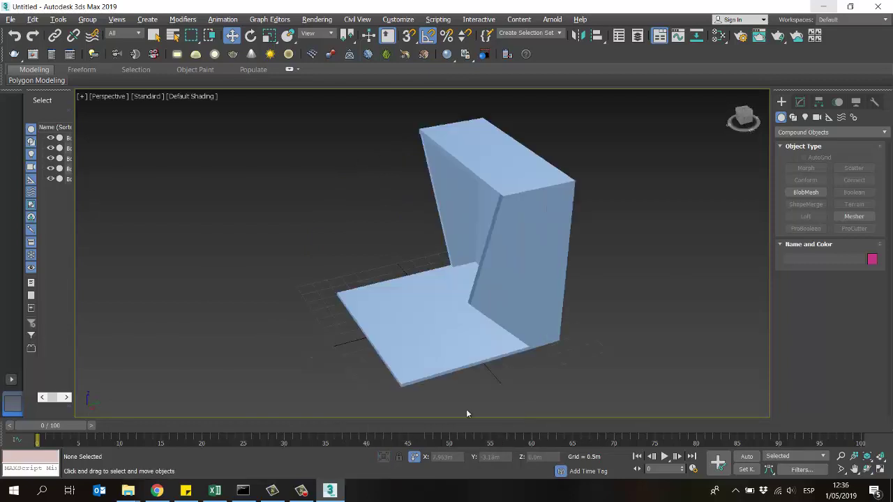
Orbit the stand to face its open front and compare it with the red stand's front-view reference photo
{"action": "left_click", "coordinate": [868, 471]}
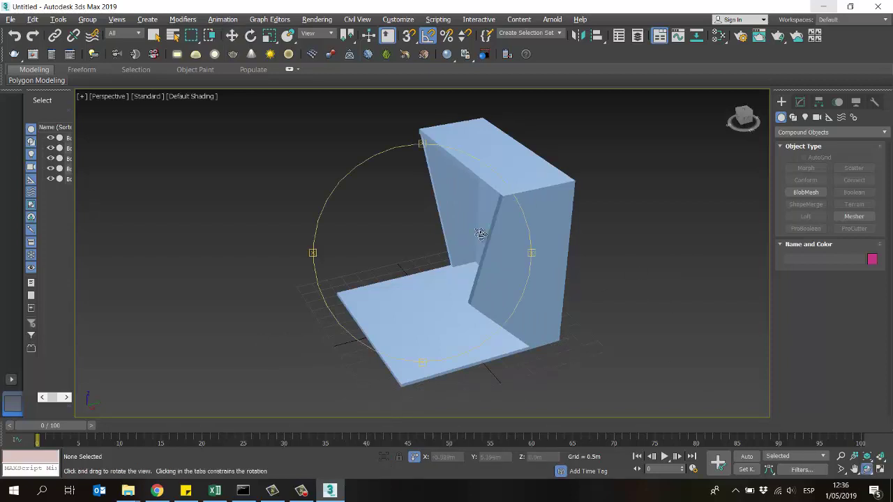
{"action": "left_click_drag", "start_coordinate": [461, 265], "coordinate": [558, 242]}
{"action": "left_click_drag", "start_coordinate": [457, 179], "coordinate": [419, 289]}
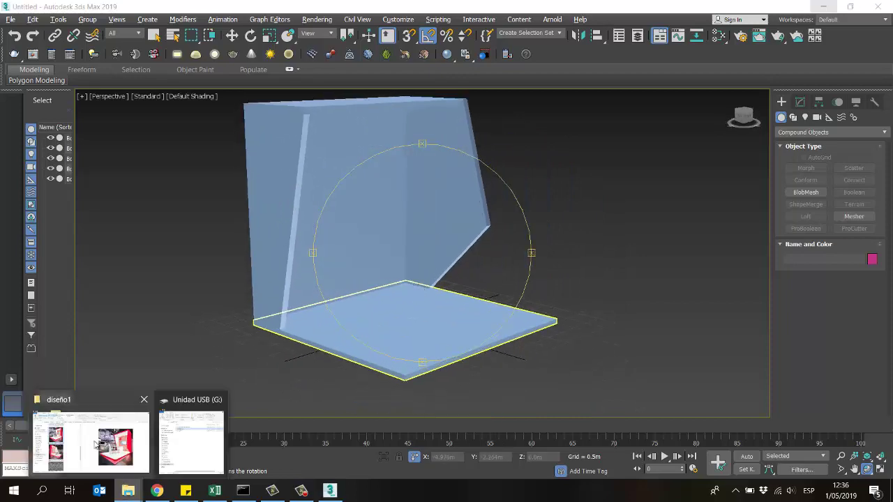
{"action": "left_click", "coordinate": [97, 446]}
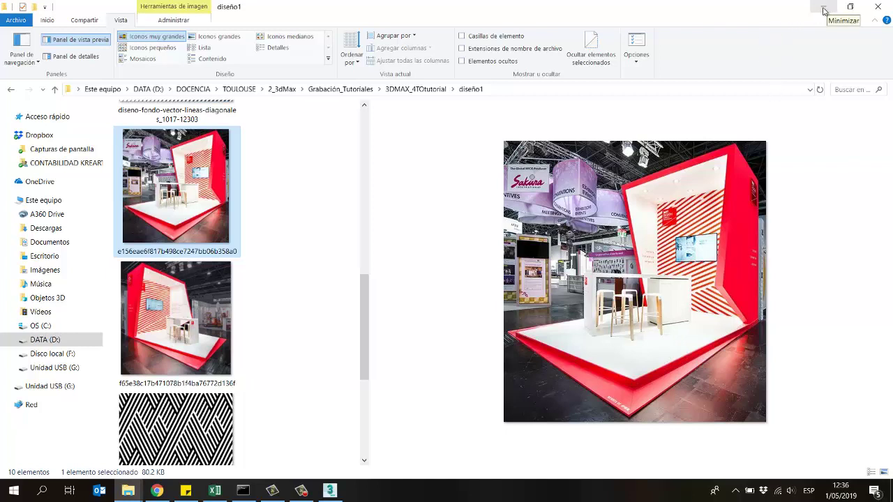
{"action": "scroll", "coordinate": [187, 296], "scroll_direction": "down", "scroll_amount": 3}
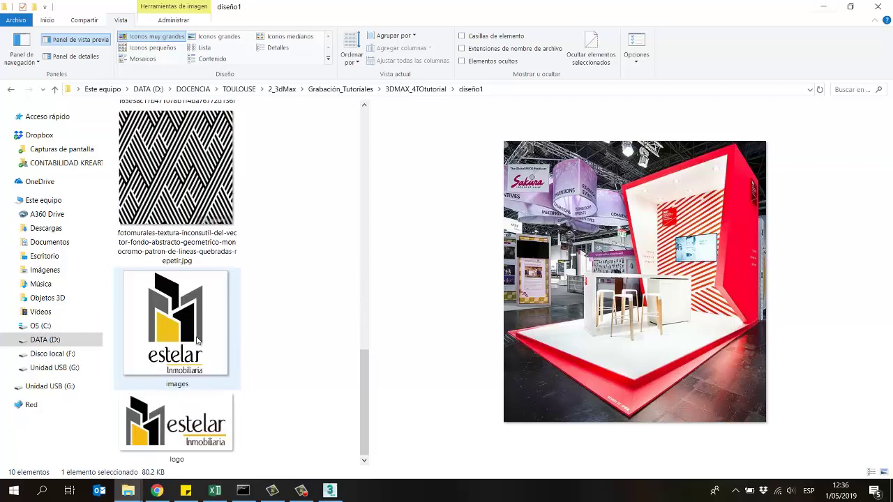
{"action": "scroll", "coordinate": [198, 310], "scroll_direction": "up", "scroll_amount": 4}
{"action": "scroll", "coordinate": [202, 265], "scroll_direction": "up", "scroll_amount": 5}
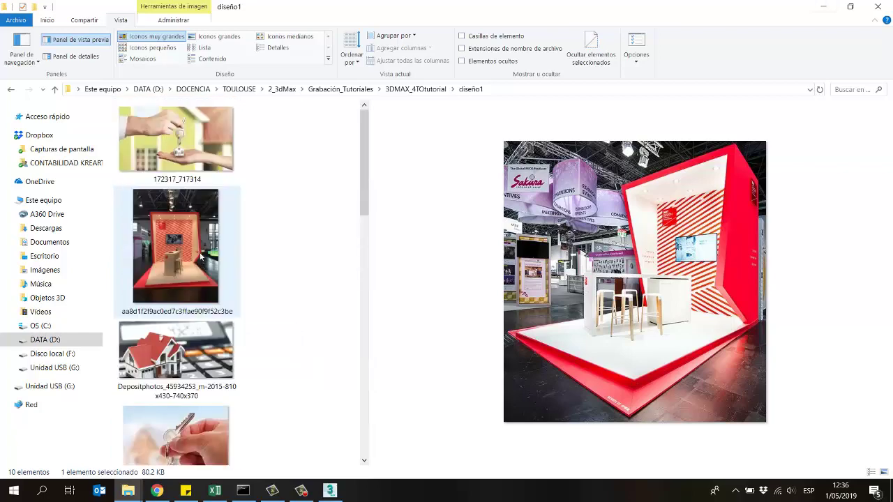
{"action": "left_click", "coordinate": [201, 258]}
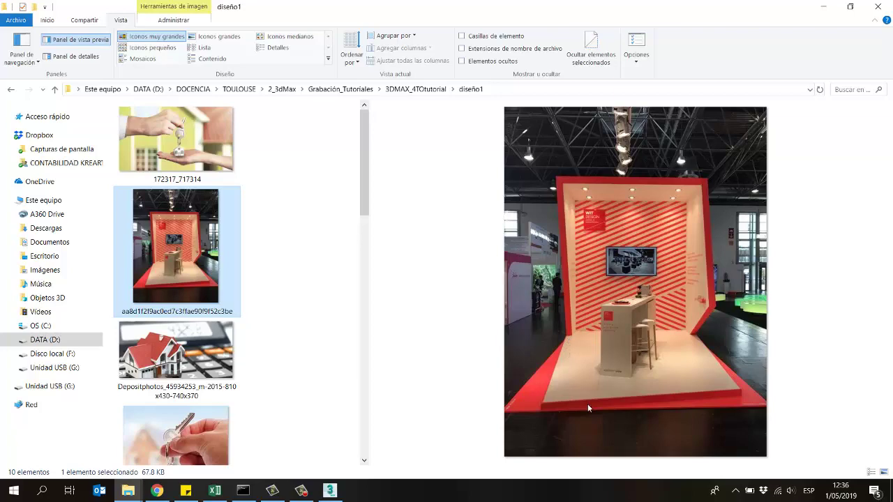
{"action": "left_click", "coordinate": [823, 7]}
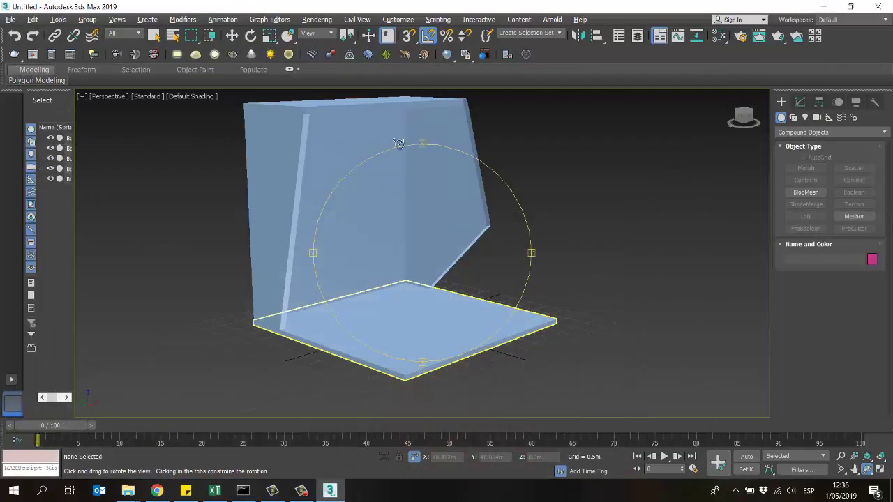
Give the upper viewports more height and show the Top view at full size, framed on the stand's plan
{"action": "key", "text": "w"}
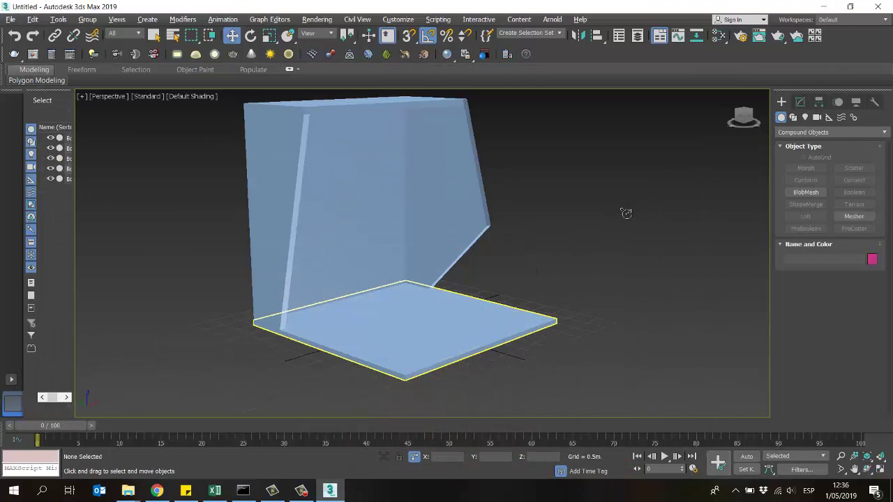
{"action": "key", "text": "alt+w"}
{"action": "left_click", "coordinate": [469, 220]}
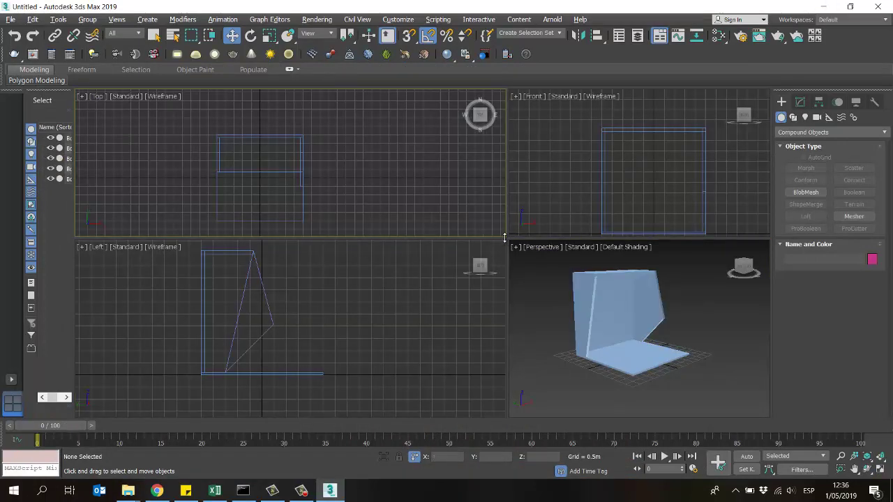
{"action": "left_click_drag", "start_coordinate": [507, 240], "coordinate": [435, 285]}
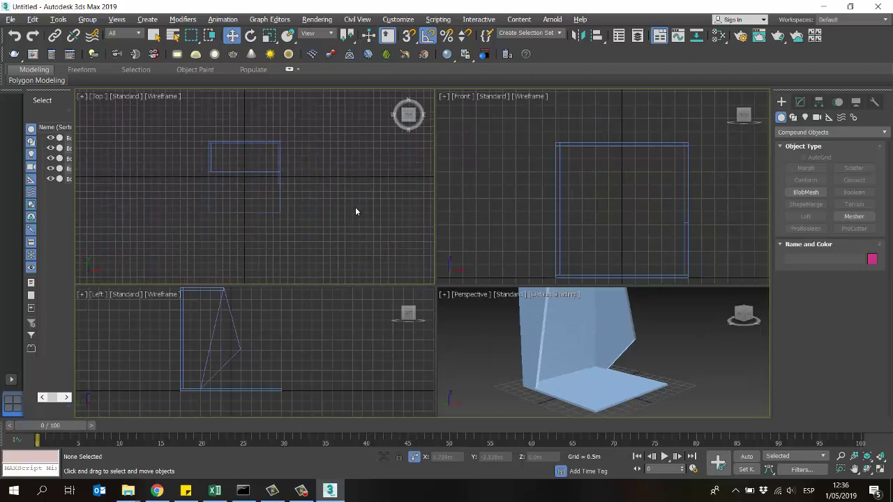
{"action": "key", "text": "alt+w"}
{"action": "middle_click_drag", "start_coordinate": [445, 224], "coordinate": [452, 193]}
{"action": "scroll", "coordinate": [412, 193], "scroll_direction": "up", "scroll_amount": 2}
{"action": "scroll", "coordinate": [418, 211], "scroll_direction": "up", "scroll_amount": 2}
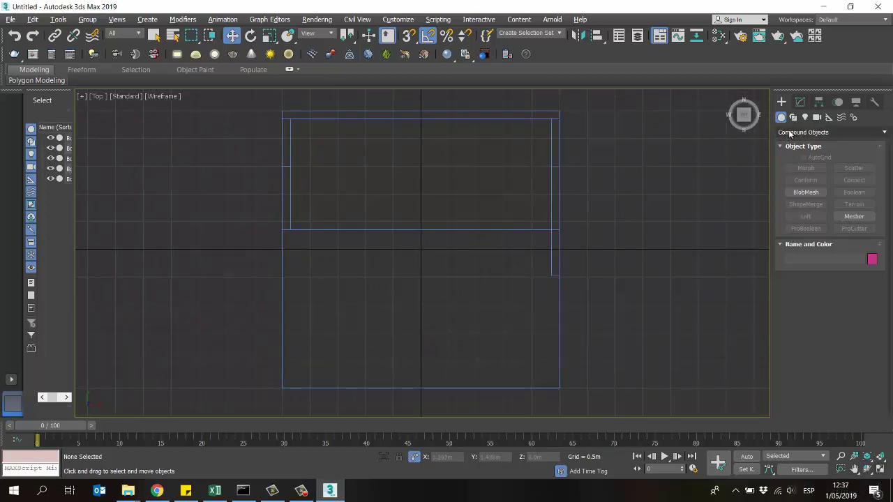
Start a Line spline at the outer back-left corner of the stand in the Top view
{"action": "left_click", "coordinate": [789, 132]}
{"action": "left_click", "coordinate": [789, 144]}
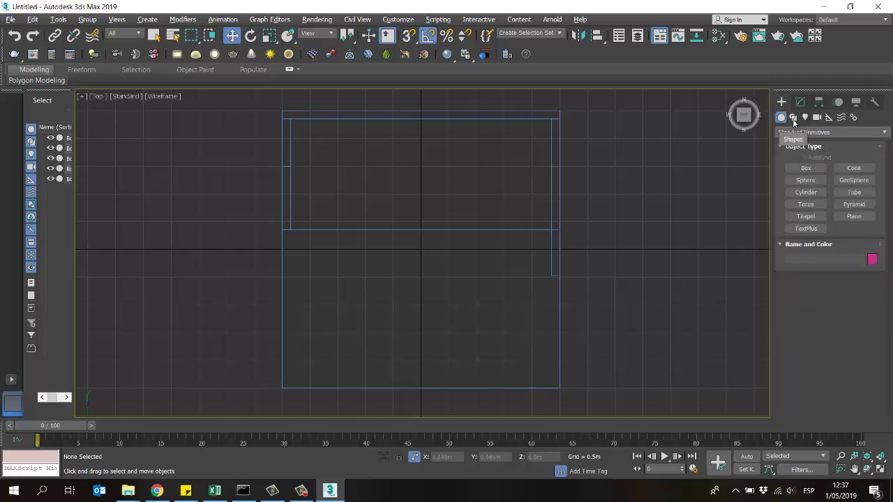
{"action": "left_click", "coordinate": [793, 119]}
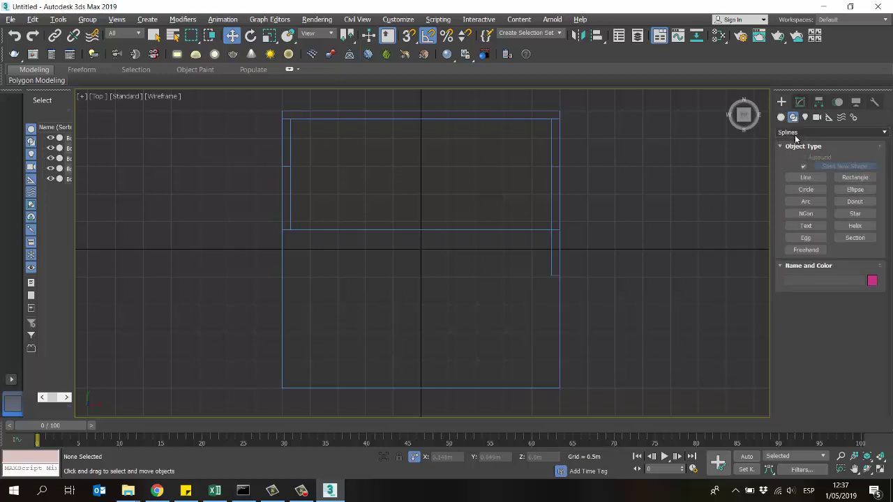
{"action": "left_click", "coordinate": [806, 179]}
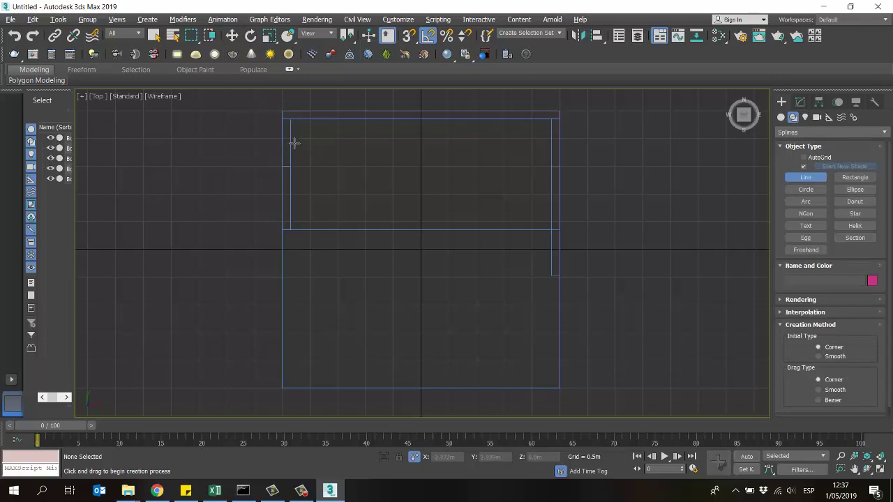
{"action": "mouse_move", "coordinate": [439, 182]}
{"action": "middle_mouse_down"}
{"action": "mouse_move", "coordinate": [498, 179]}
{"action": "mouse_move", "coordinate": [447, 182]}
{"action": "middle_mouse_up"}
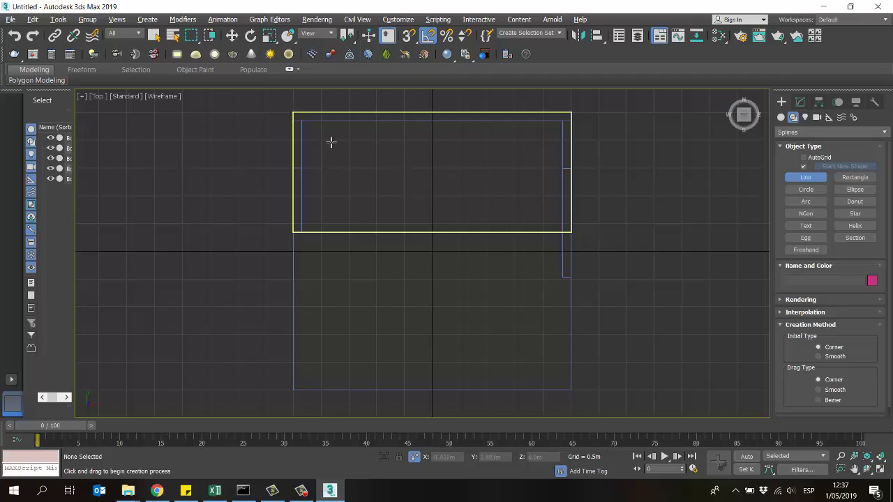
{"action": "middle_click_drag", "start_coordinate": [294, 119], "coordinate": [317, 205]}
{"action": "scroll", "coordinate": [321, 140], "scroll_direction": "up", "scroll_amount": 5}
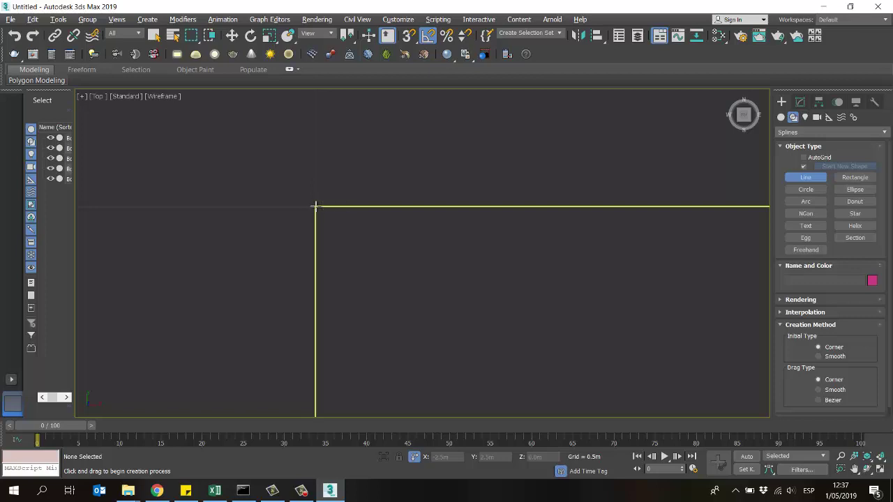
{"action": "left_click", "coordinate": [316, 206]}
Place the line's second vertex on the stand's outer left edge, about 1 m forward of the back-left starting corner
{"action": "scroll", "coordinate": [367, 126], "scroll_direction": "down", "scroll_amount": 10}
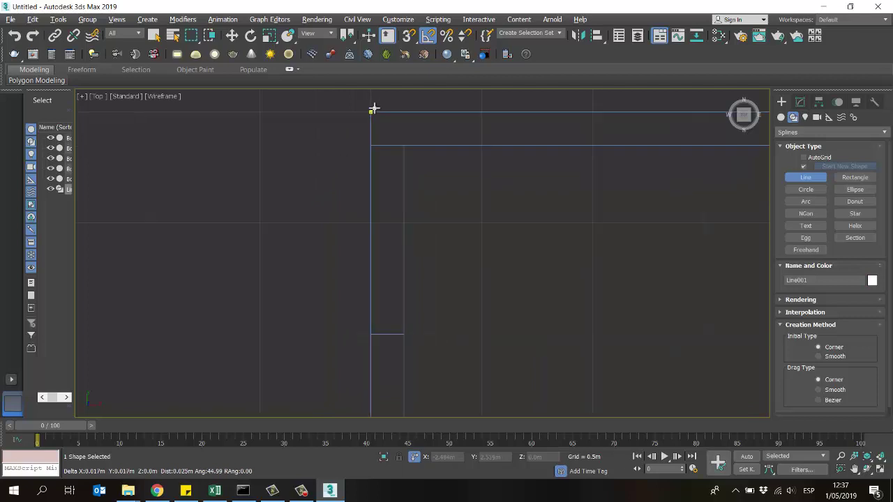
{"action": "scroll", "coordinate": [373, 109], "scroll_direction": "down", "scroll_amount": 3}
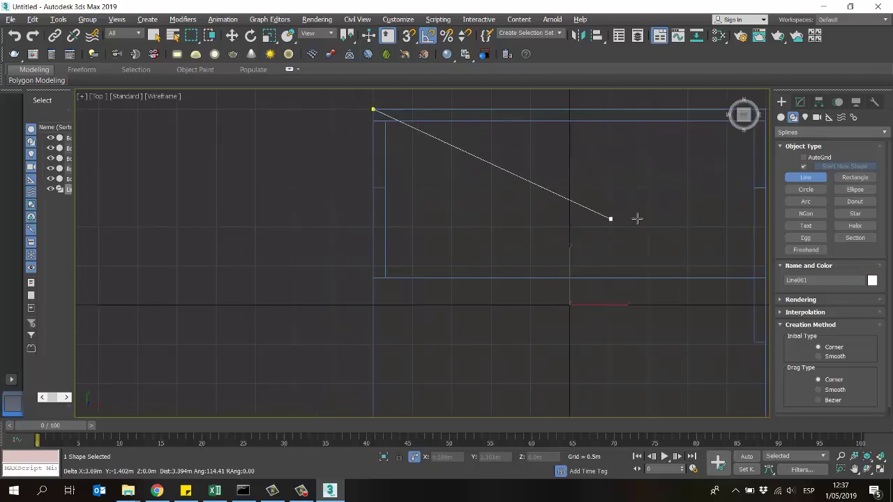
{"action": "left_click", "coordinate": [535, 241]}
{"action": "scroll", "coordinate": [456, 167], "scroll_direction": "up", "scroll_amount": 2}
{"action": "scroll", "coordinate": [219, 211], "scroll_direction": "up", "scroll_amount": 3}
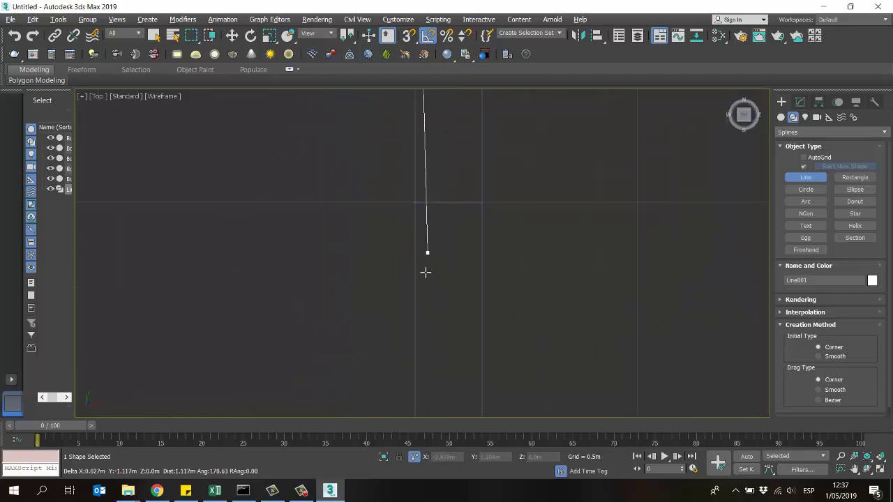
{"action": "scroll", "coordinate": [433, 286], "scroll_direction": "down", "scroll_amount": 3}
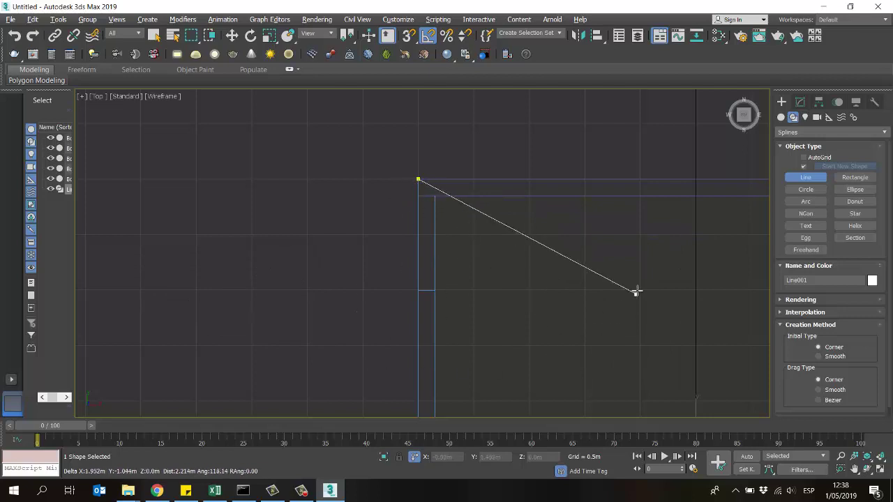
{"action": "left_click", "coordinate": [592, 307]}
{"action": "right_click", "coordinate": [522, 282]}
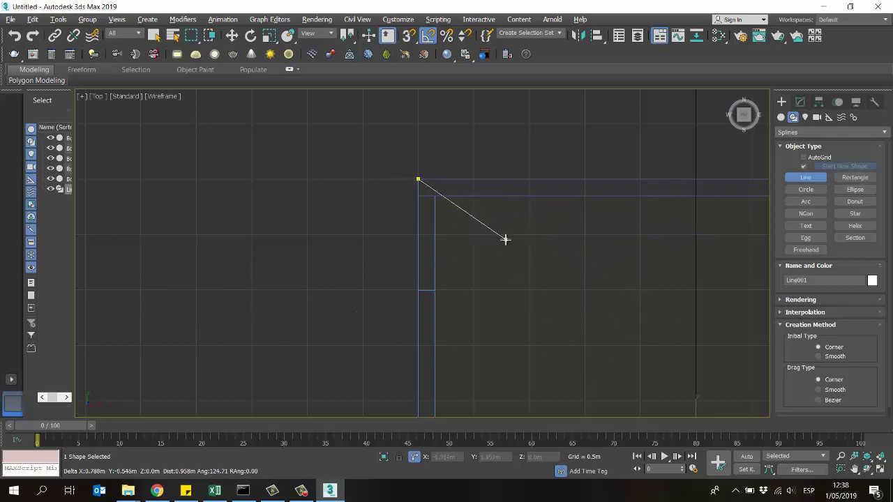
{"action": "scroll", "coordinate": [506, 240], "scroll_direction": "down", "scroll_amount": 2}
{"action": "scroll", "coordinate": [515, 275], "scroll_direction": "up", "scroll_amount": 3}
{"action": "scroll", "coordinate": [446, 287], "scroll_direction": "down", "scroll_amount": 2}
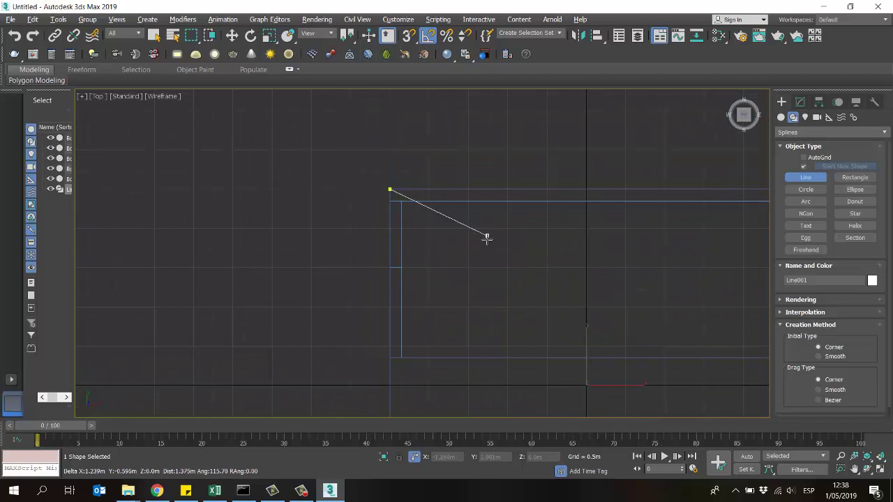
{"action": "left_click", "coordinate": [479, 250]}
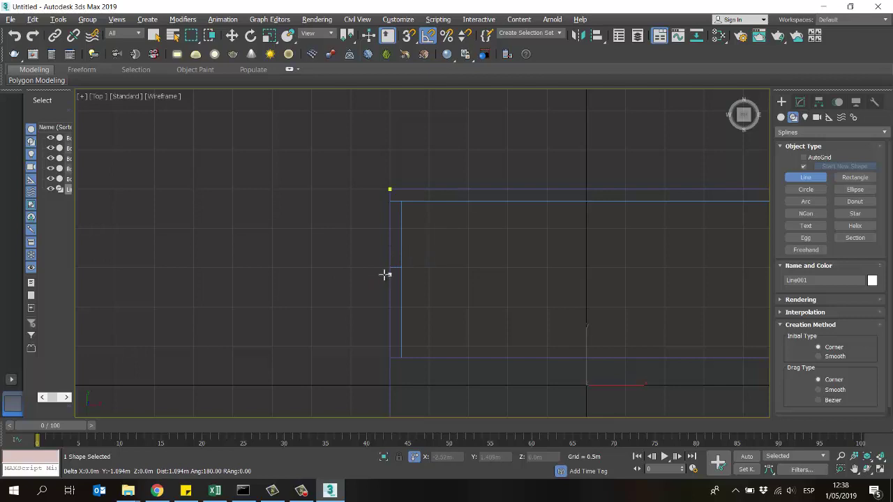
{"action": "scroll", "coordinate": [385, 275], "scroll_direction": "up", "scroll_amount": 8}
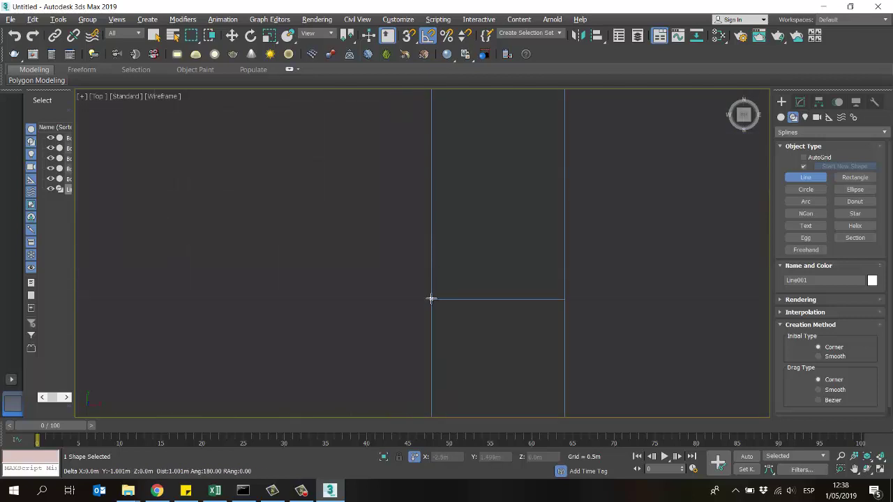
{"action": "left_click", "coordinate": [431, 298]}
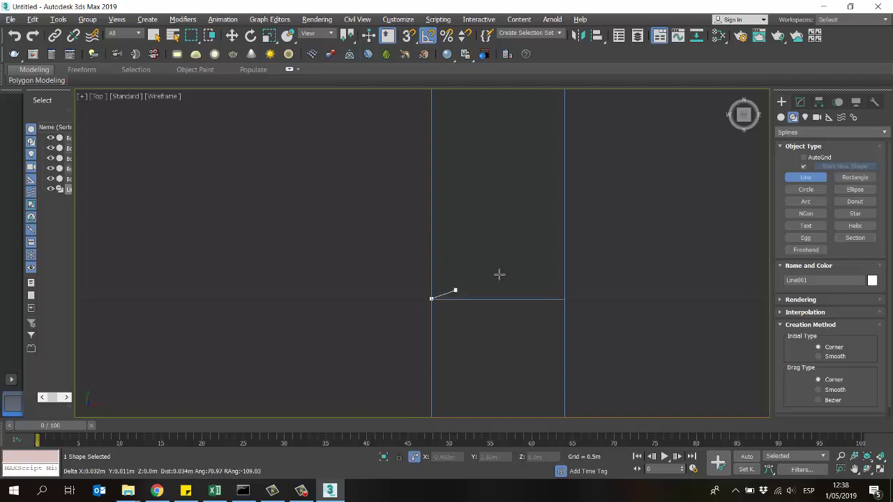
Place the third vertex on the base's front edge, about 1 m in from its front-left corner
{"action": "scroll", "coordinate": [419, 202], "scroll_direction": "down", "scroll_amount": 4}
{"action": "scroll", "coordinate": [440, 188], "scroll_direction": "down", "scroll_amount": 2}
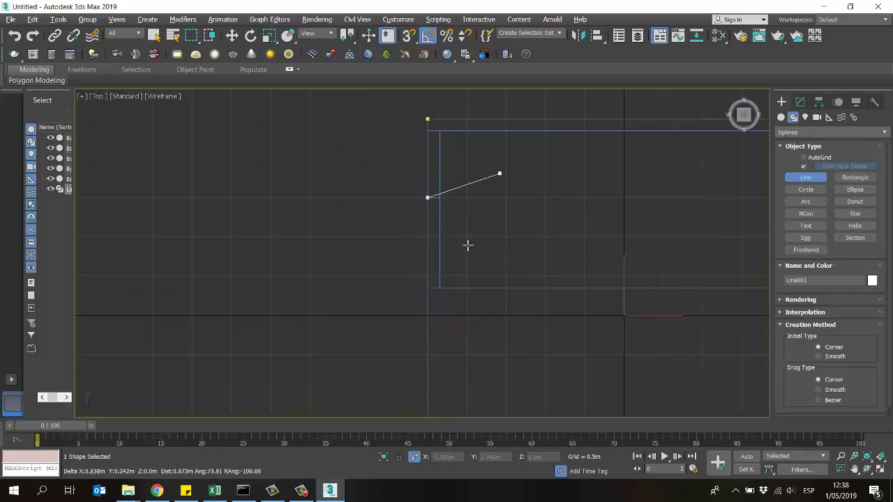
{"action": "scroll", "coordinate": [401, 178], "scroll_direction": "down", "scroll_amount": 3}
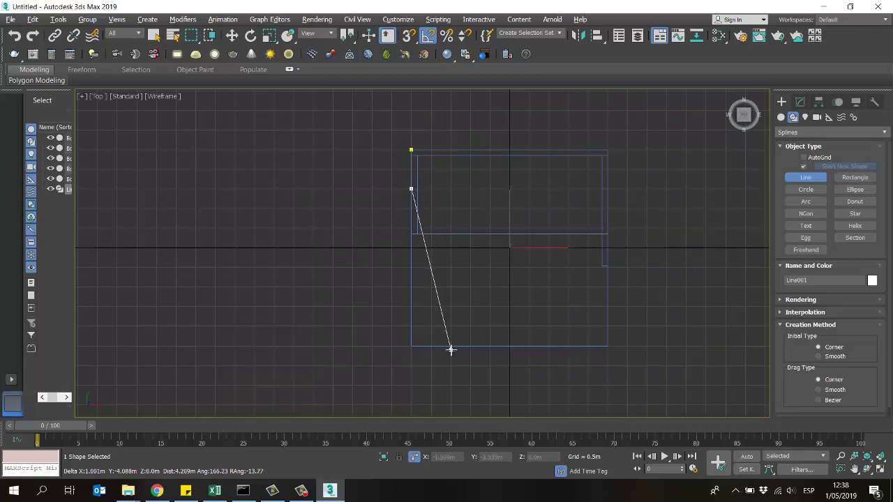
{"action": "scroll", "coordinate": [448, 353], "scroll_direction": "up", "scroll_amount": 5}
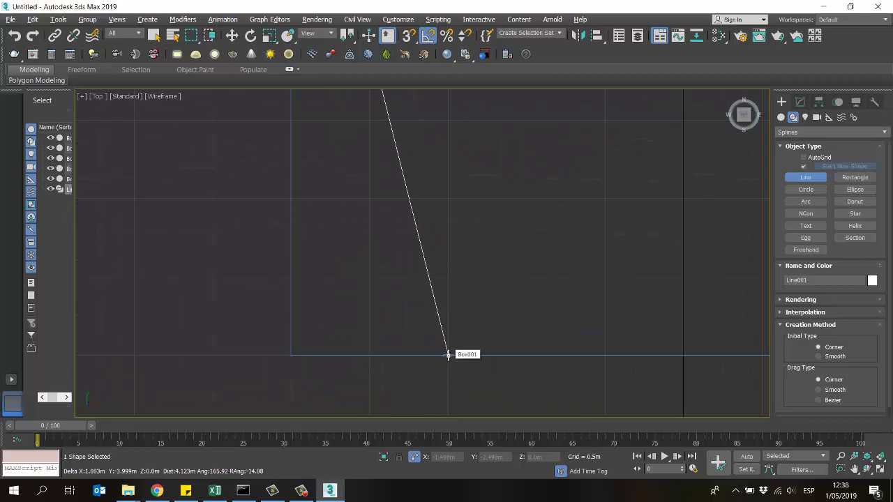
{"action": "left_click", "coordinate": [449, 354]}
Place the fourth vertex near the front-right corner, about 3.5 m across and 0.5 m back from the previous vertex
{"action": "scroll", "coordinate": [344, 358], "scroll_direction": "down", "scroll_amount": 4}
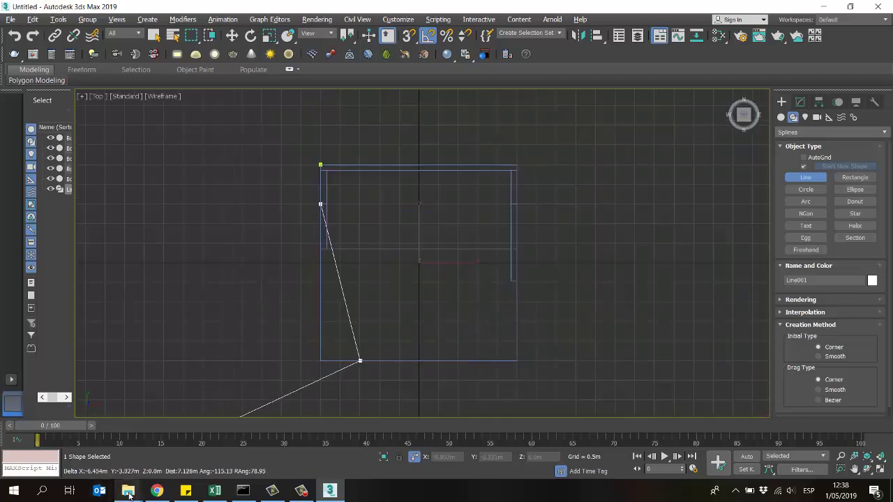
{"action": "middle_click_drag", "start_coordinate": [502, 311], "coordinate": [527, 290]}
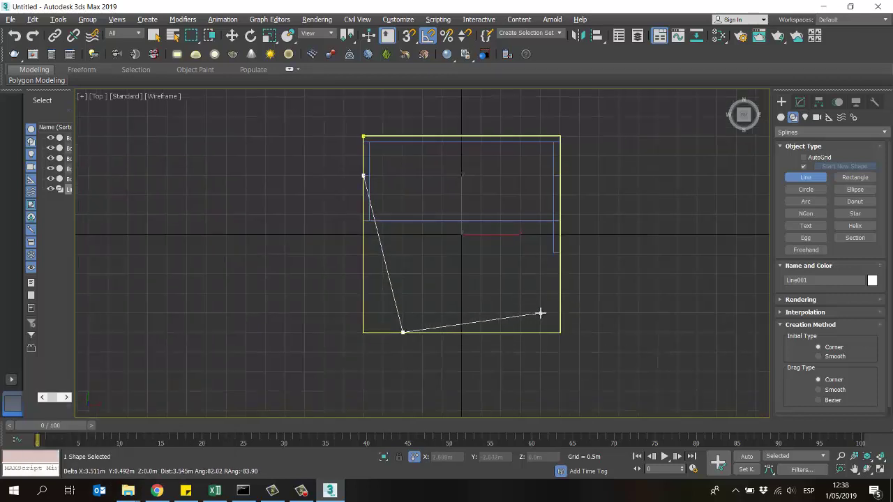
{"action": "scroll", "coordinate": [534, 323], "scroll_direction": "up", "scroll_amount": 3}
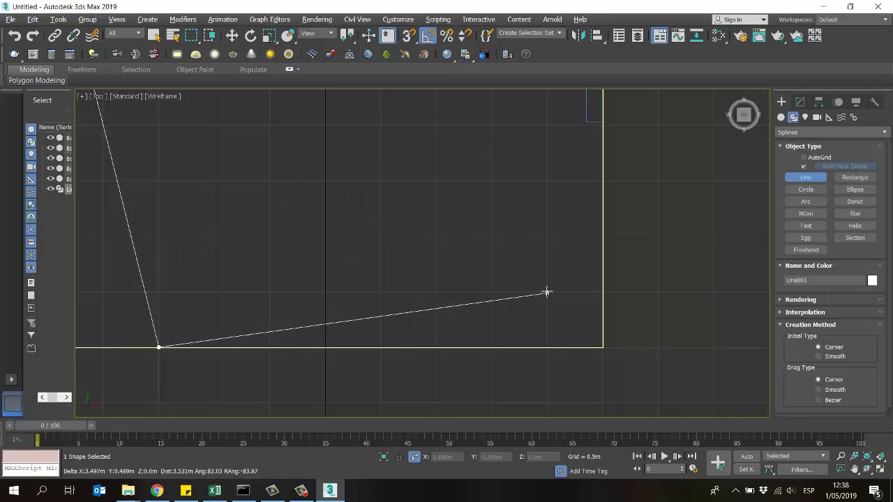
{"action": "left_click", "coordinate": [546, 292]}
{"action": "right_click", "coordinate": [528, 323]}
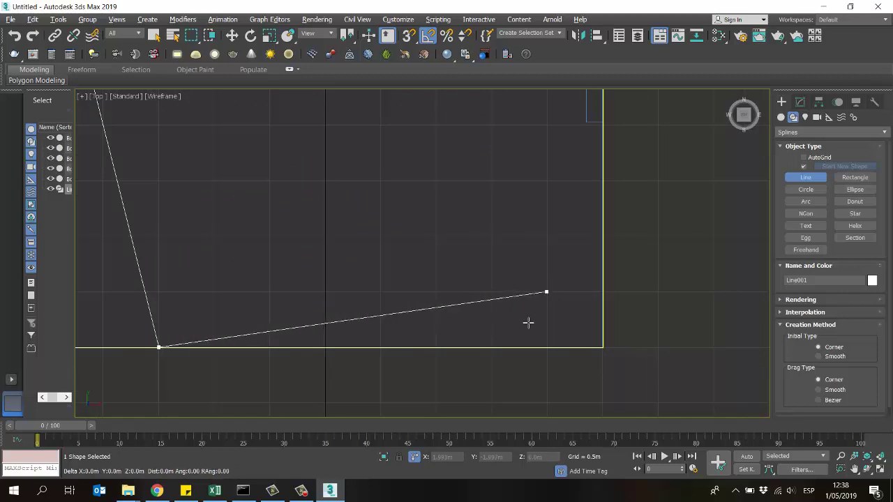
Place the fifth vertex on the stand's outer right edge, about 1 m forward of the back-right corner
{"action": "scroll", "coordinate": [528, 322], "scroll_direction": "down", "scroll_amount": 4}
{"action": "left_click", "coordinate": [514, 336]}
{"action": "scroll", "coordinate": [518, 243], "scroll_direction": "up", "scroll_amount": 5}
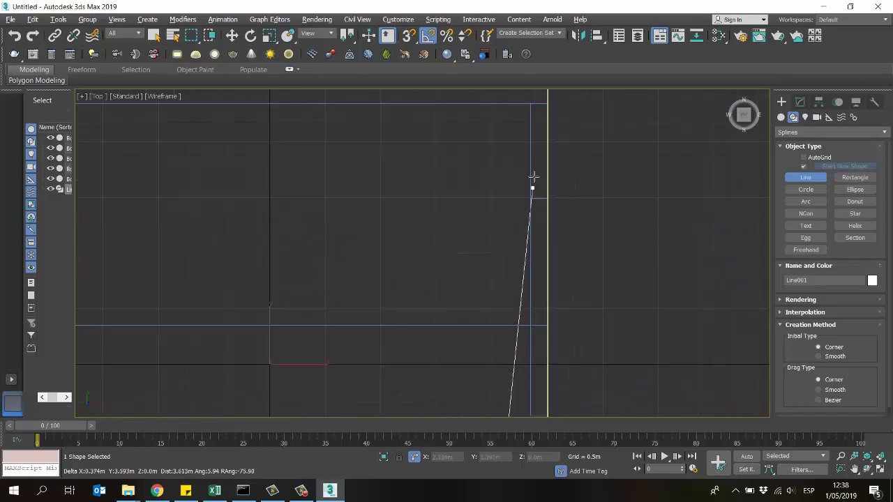
{"action": "scroll", "coordinate": [532, 177], "scroll_direction": "up", "scroll_amount": 3}
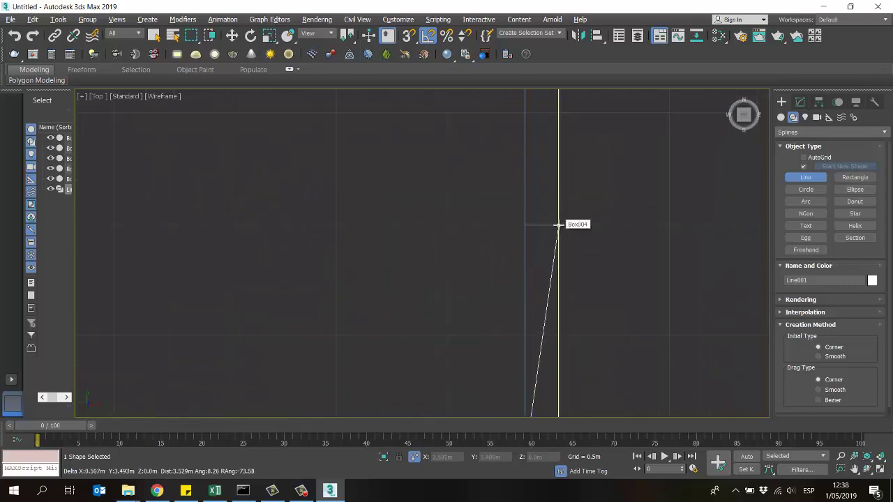
{"action": "scroll", "coordinate": [558, 225], "scroll_direction": "down", "scroll_amount": 2}
{"action": "left_click", "coordinate": [562, 259]}
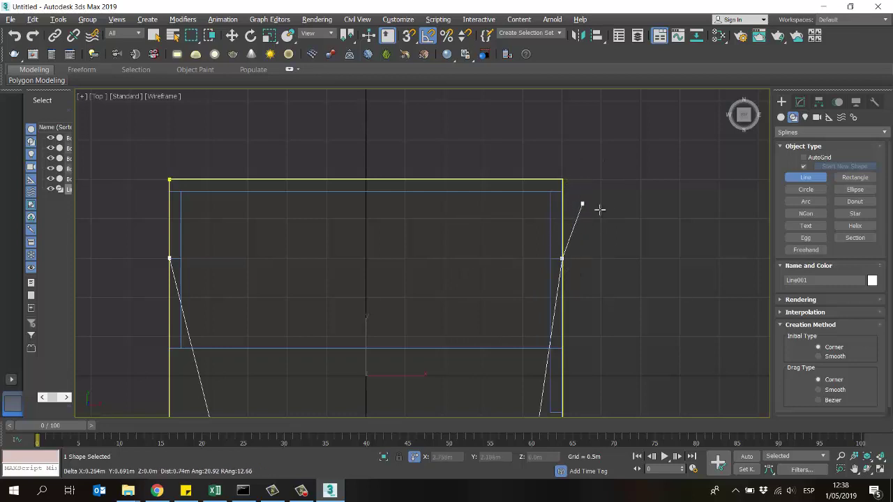
Place the sixth vertex exactly on the stand's outer back-right corner
{"action": "scroll", "coordinate": [564, 171], "scroll_direction": "up", "scroll_amount": 2}
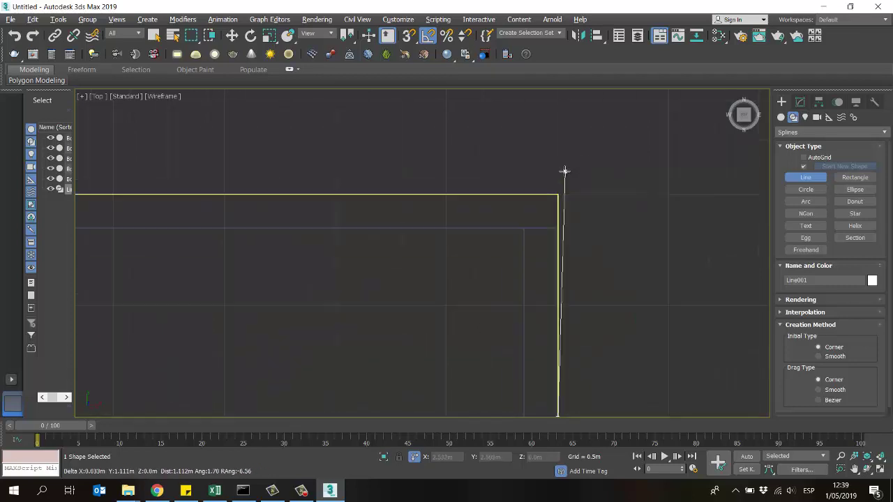
{"action": "scroll", "coordinate": [558, 219], "scroll_direction": "up", "scroll_amount": 3}
{"action": "scroll", "coordinate": [538, 199], "scroll_direction": "down", "scroll_amount": 3}
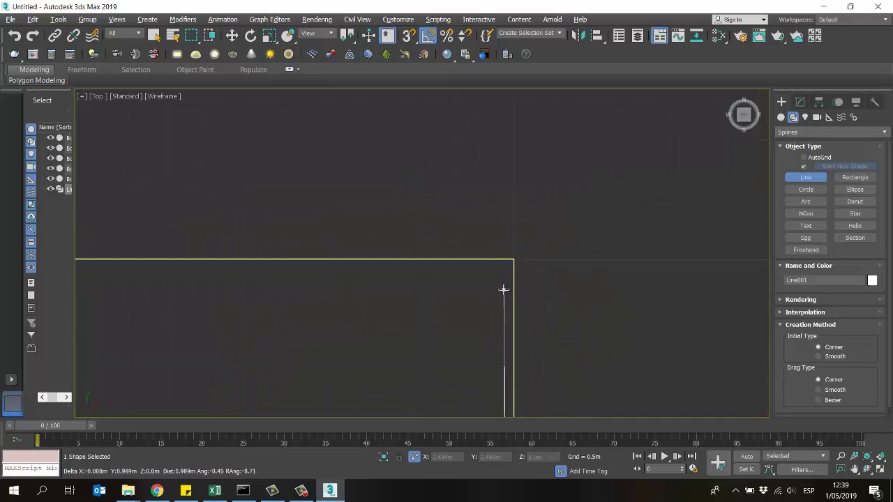
{"action": "scroll", "coordinate": [504, 289], "scroll_direction": "up", "scroll_amount": 2}
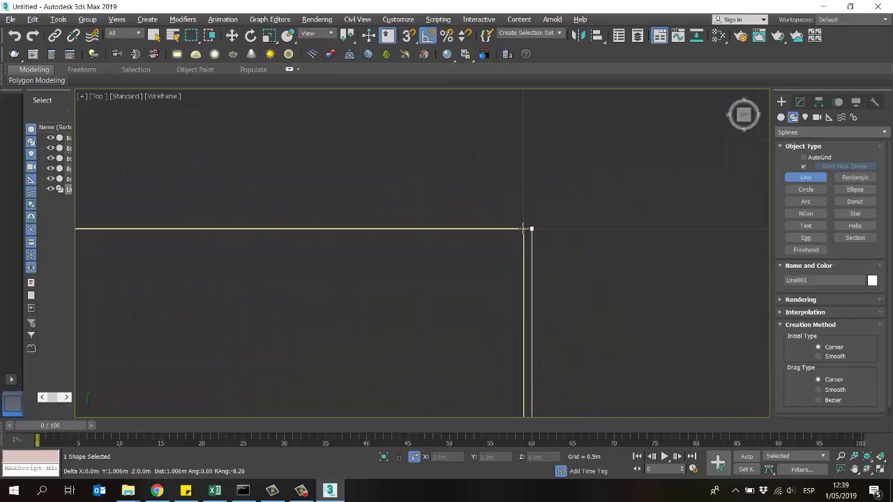
{"action": "left_click", "coordinate": [526, 228]}
{"action": "scroll", "coordinate": [676, 199], "scroll_direction": "down", "scroll_amount": 3}
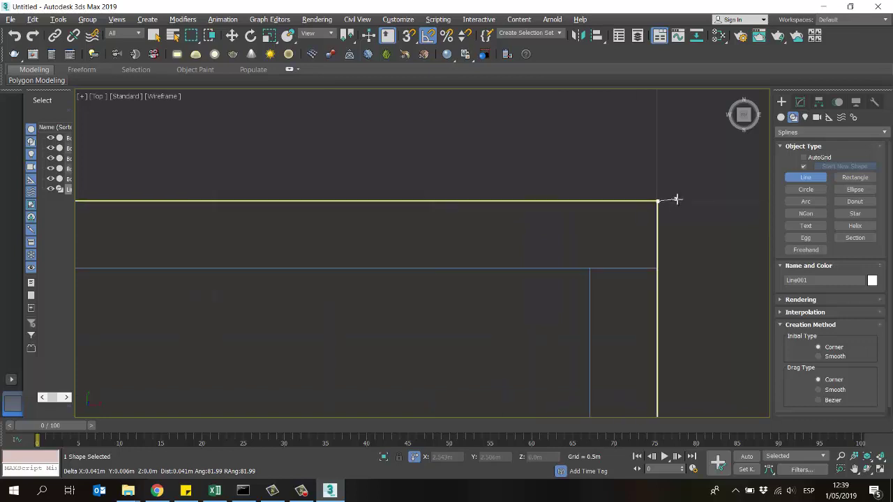
{"action": "scroll", "coordinate": [675, 199], "scroll_direction": "down", "scroll_amount": 2}
Run the last segment along the back edge to the starting vertex and close the spline
{"action": "left_click", "coordinate": [675, 200]}
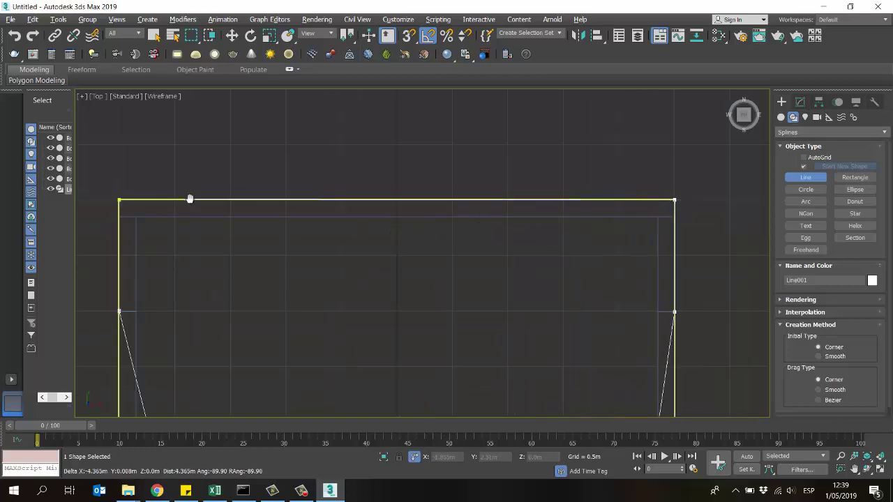
{"action": "middle_click_drag", "start_coordinate": [190, 199], "coordinate": [280, 184]}
{"action": "left_click", "coordinate": [210, 185]}
{"action": "left_click", "coordinate": [454, 140]}
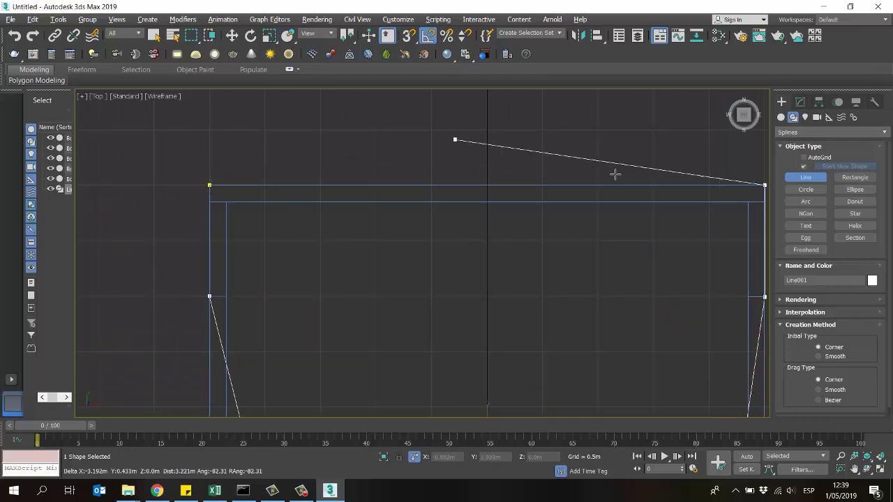
{"action": "right_click", "coordinate": [615, 173]}
{"action": "left_click", "coordinate": [570, 187]}
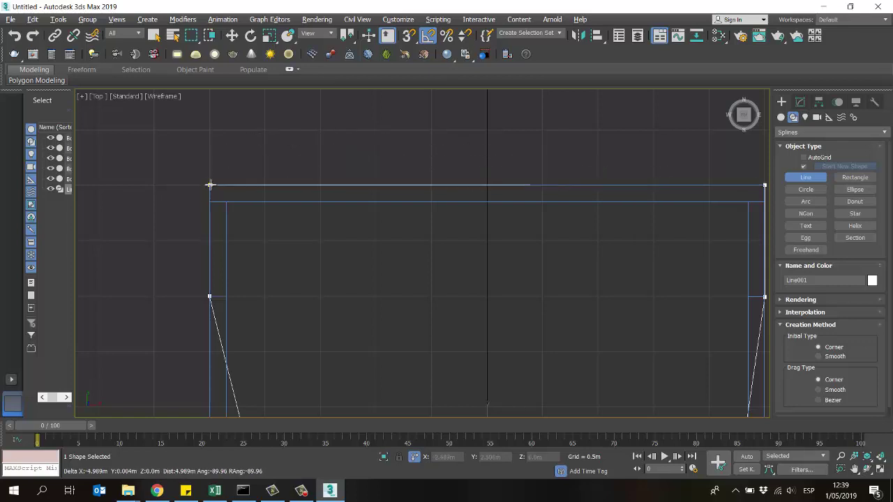
{"action": "left_click", "coordinate": [209, 185]}
{"action": "left_click_drag", "start_coordinate": [437, 223], "coordinate": [451, 173]}
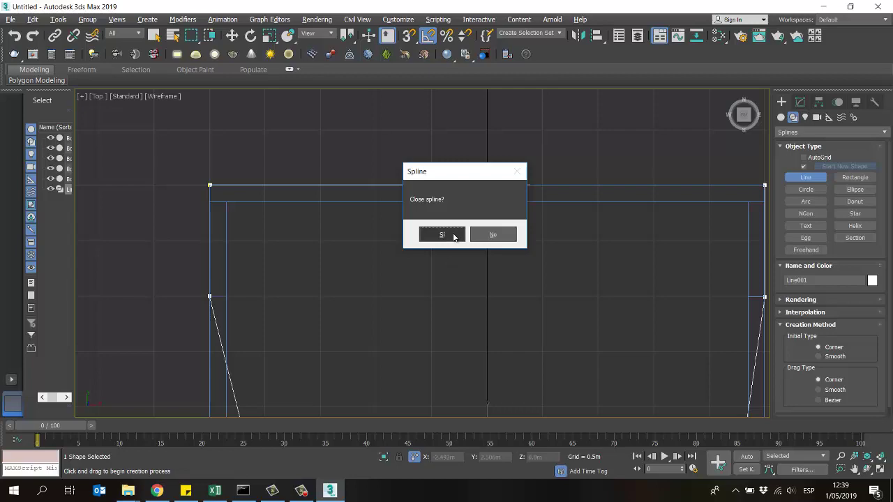
{"action": "left_click", "coordinate": [452, 234]}
{"action": "scroll", "coordinate": [420, 230], "scroll_direction": "down", "scroll_amount": 8}
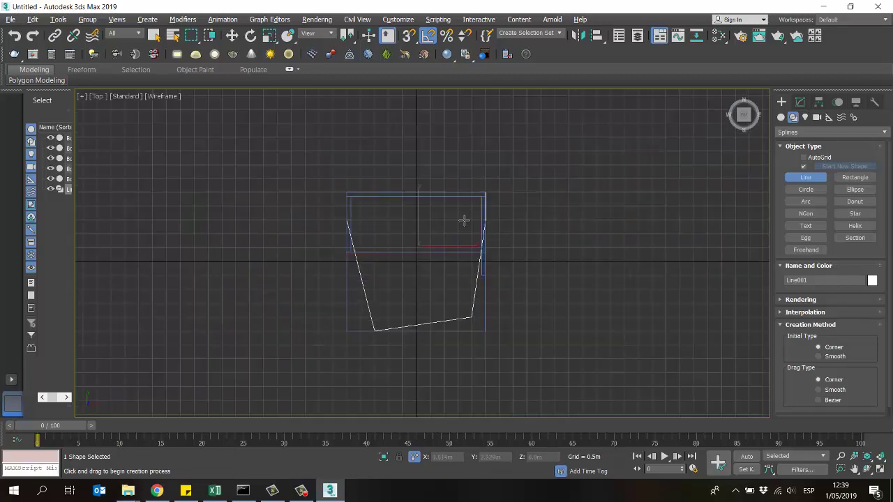
Compare the closed outline with the red stand's front-view reference photo beside the Top view, and return to the model
{"action": "mouse_move", "coordinate": [132, 490]}
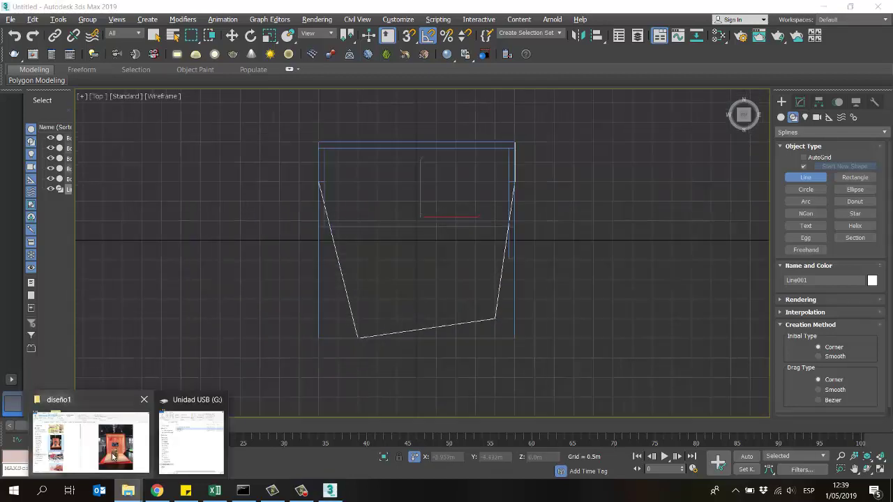
{"action": "left_click", "coordinate": [108, 446]}
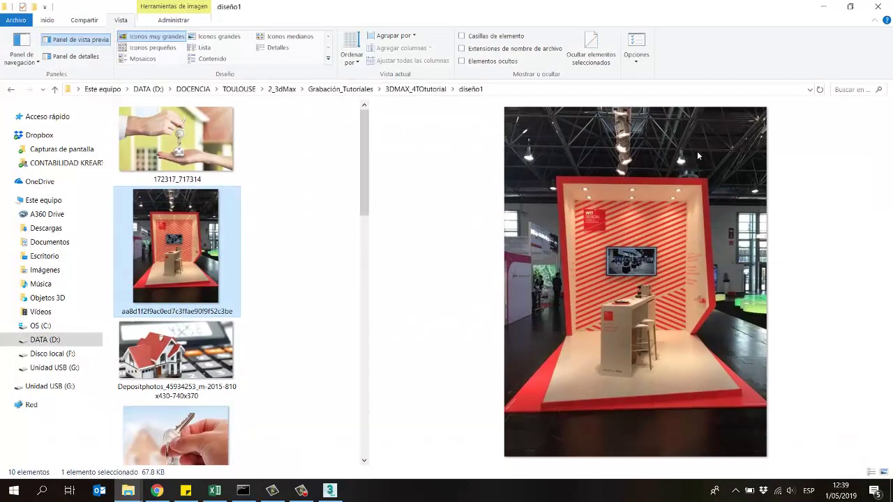
{"action": "left_click_drag", "start_coordinate": [677, 8], "coordinate": [92, 38]}
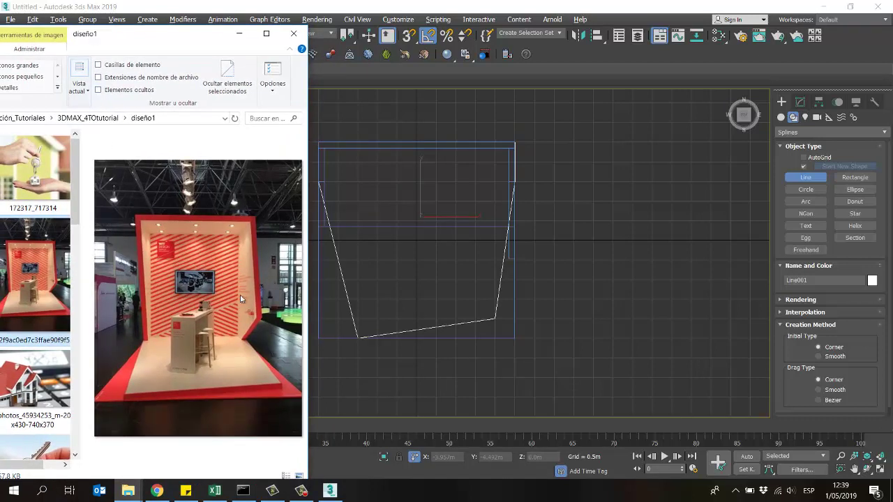
{"action": "left_click_drag", "start_coordinate": [198, 40], "coordinate": [227, 31]}
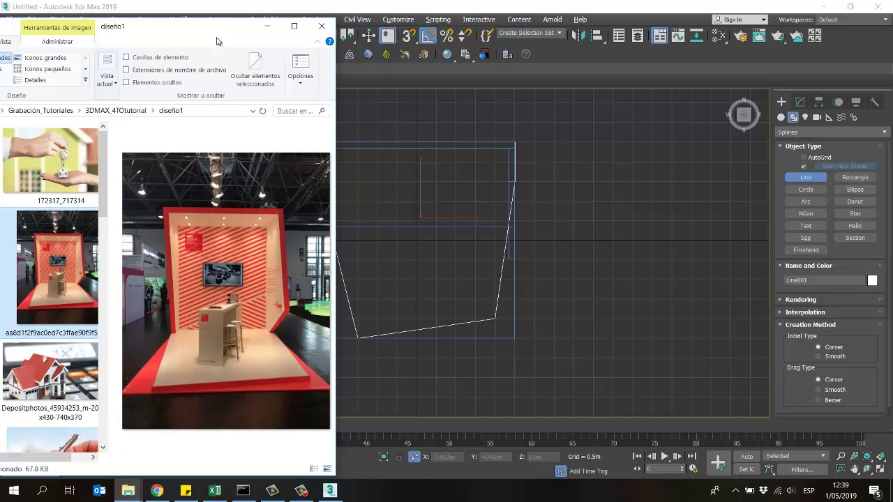
{"action": "left_click", "coordinate": [267, 27]}
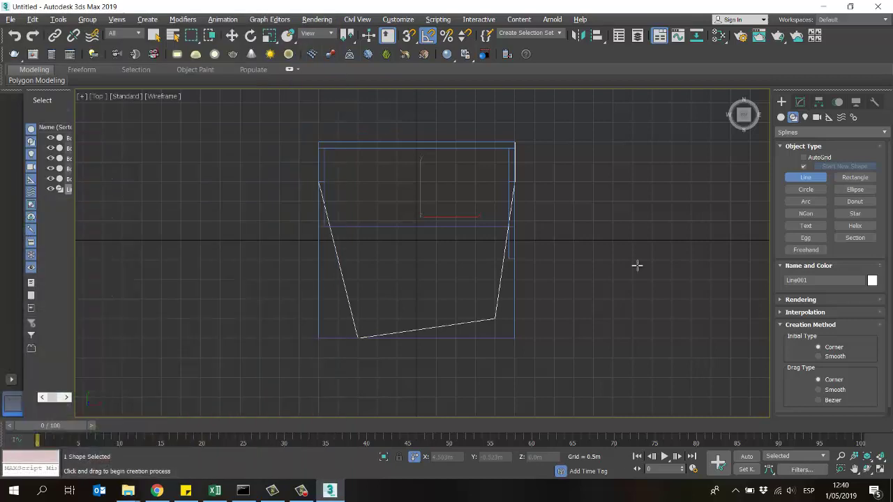
{"action": "middle_click_drag", "start_coordinate": [424, 277], "coordinate": [433, 254]}
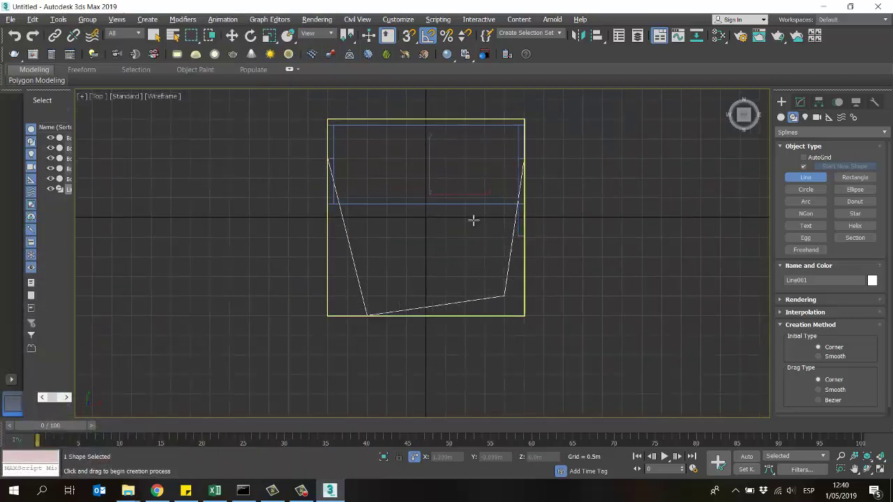
{"action": "middle_click_drag", "start_coordinate": [473, 220], "coordinate": [468, 232]}
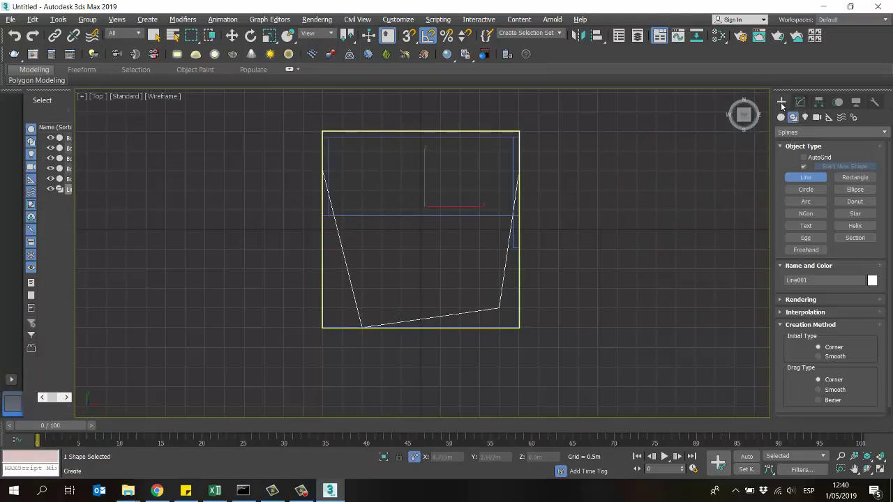
Activate the Move tool, restore the four-viewport layout and enlarge the Perspective viewport
{"action": "key", "text": "w"}
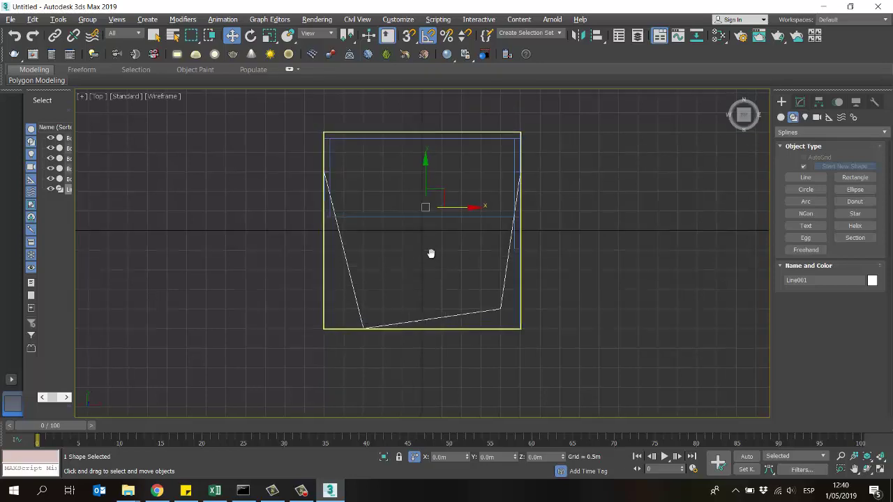
{"action": "middle_click_drag", "start_coordinate": [431, 253], "coordinate": [368, 249]}
{"action": "left_click", "coordinate": [369, 249]}
{"action": "left_click", "coordinate": [435, 302]}
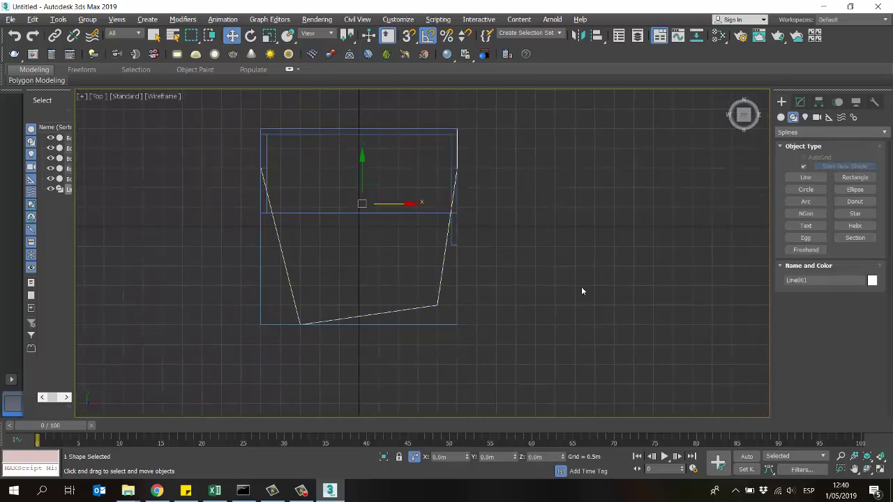
{"action": "middle_click_drag", "start_coordinate": [577, 262], "coordinate": [596, 268]}
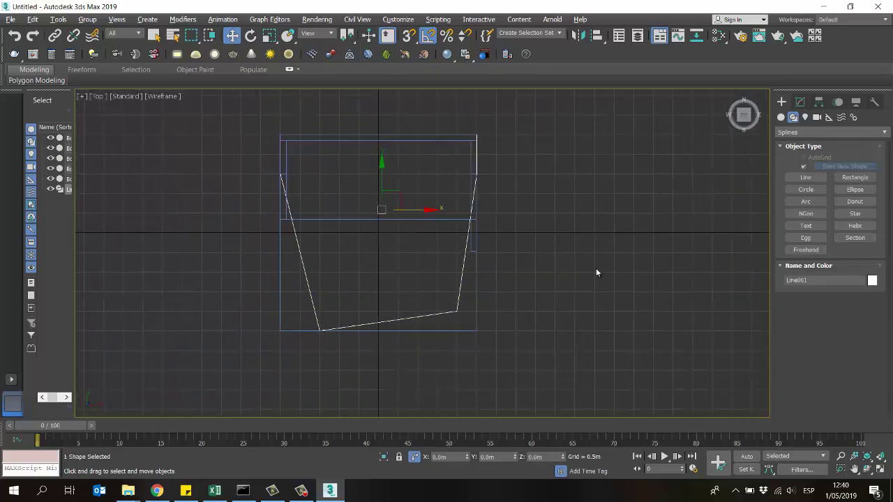
{"action": "key", "text": "alt+w"}
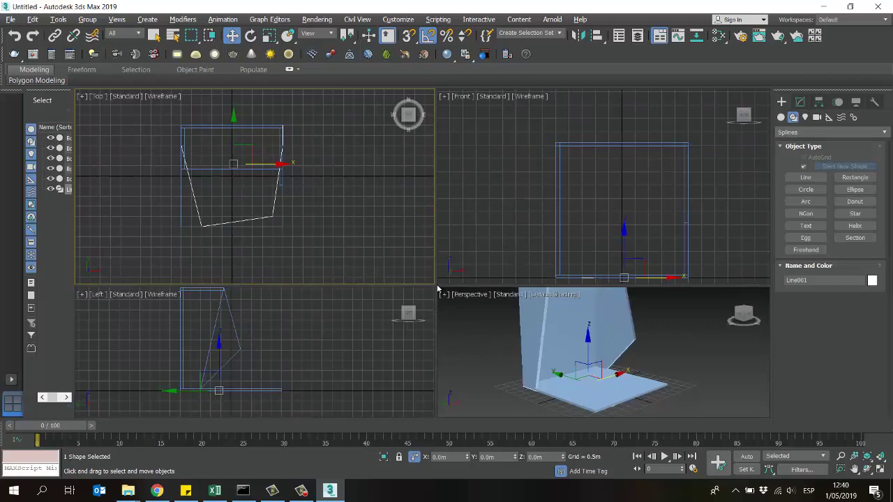
{"action": "left_click_drag", "start_coordinate": [434, 284], "coordinate": [452, 232]}
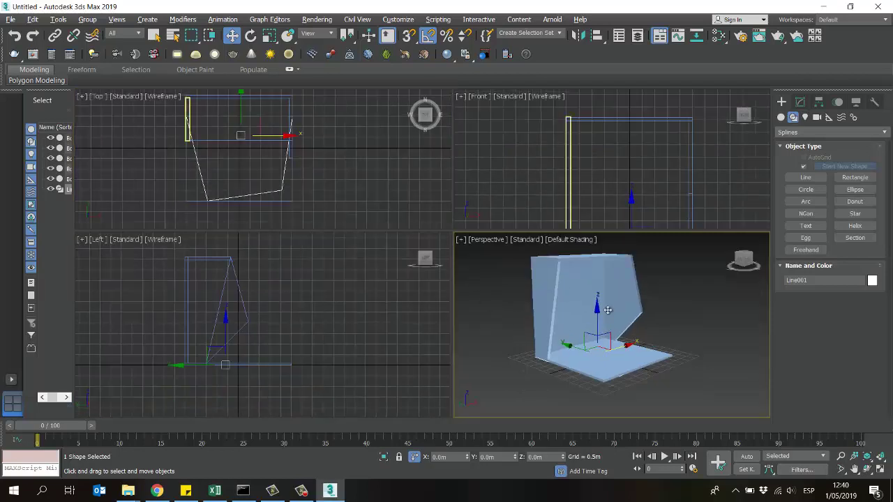
Raise the closed platform outline by 0.1 m in the Front view so it sits on top of the base floor
{"action": "left_click_drag", "start_coordinate": [603, 324], "coordinate": [603, 262]}
{"action": "key", "text": "ctrl+z"}
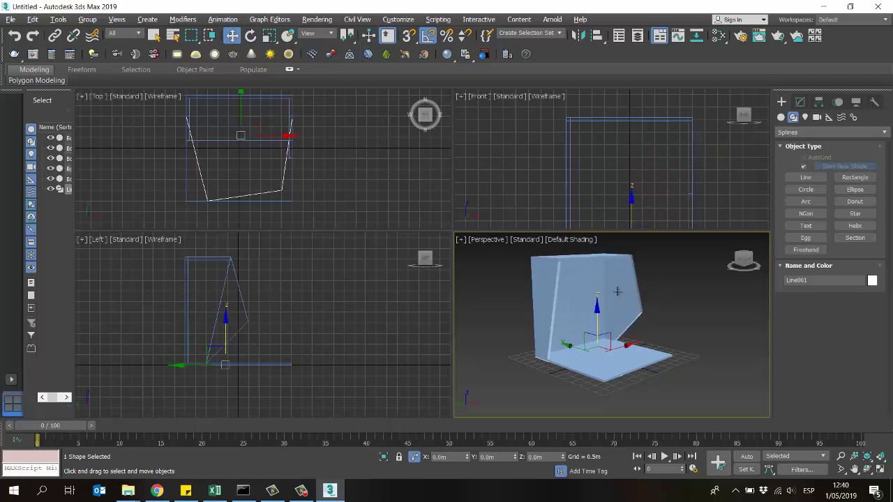
{"action": "middle_click_drag", "start_coordinate": [627, 177], "coordinate": [622, 158]}
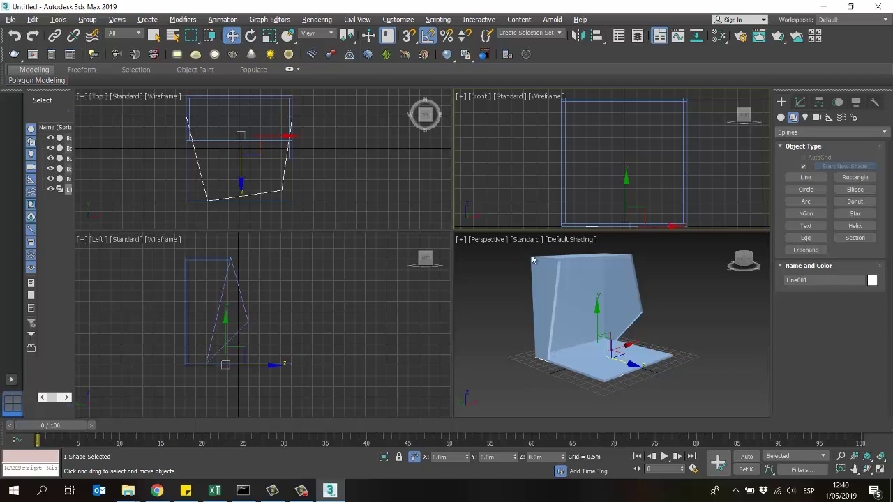
{"action": "middle_click_drag", "start_coordinate": [634, 178], "coordinate": [624, 142]}
{"action": "scroll", "coordinate": [614, 187], "scroll_direction": "up", "scroll_amount": 5}
{"action": "middle_click_drag", "start_coordinate": [618, 189], "coordinate": [556, 167]}
{"action": "scroll", "coordinate": [577, 167], "scroll_direction": "up", "scroll_amount": 3}
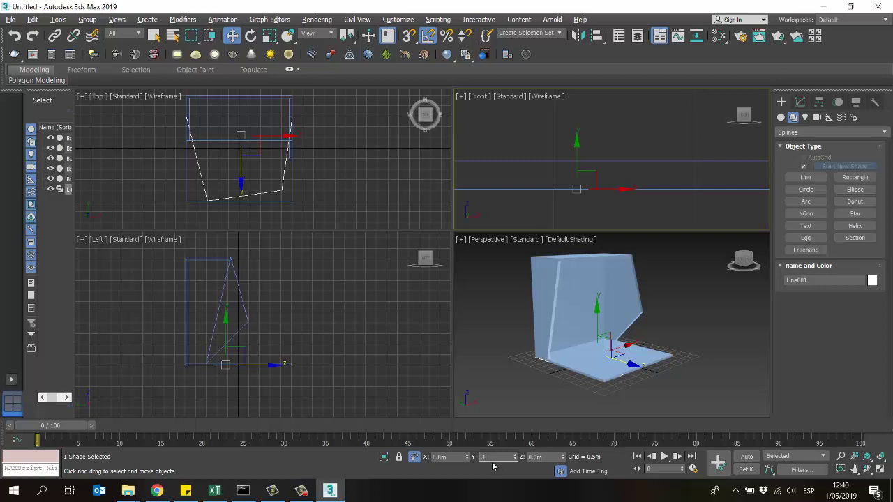
{"action": "key", "text": "Return"}
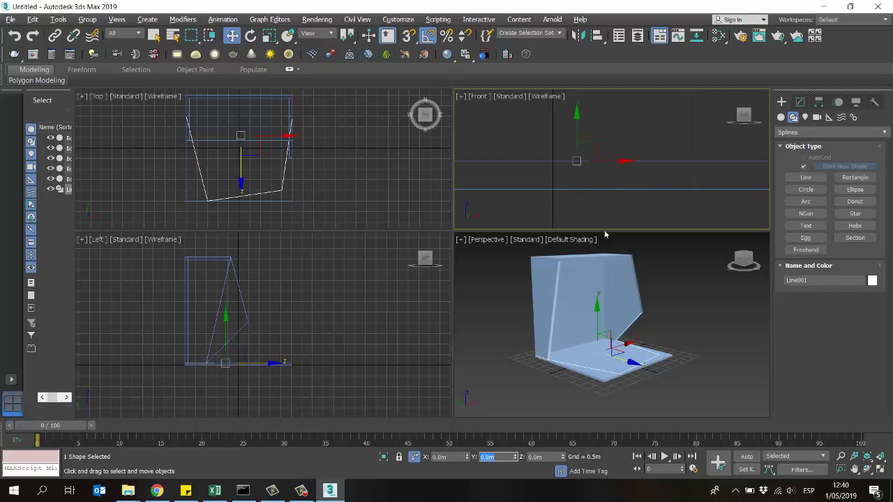
Check the raised outline on the floor slab and compare it with the red stand's reference photo
{"action": "scroll", "coordinate": [608, 348], "scroll_direction": "up", "scroll_amount": 6}
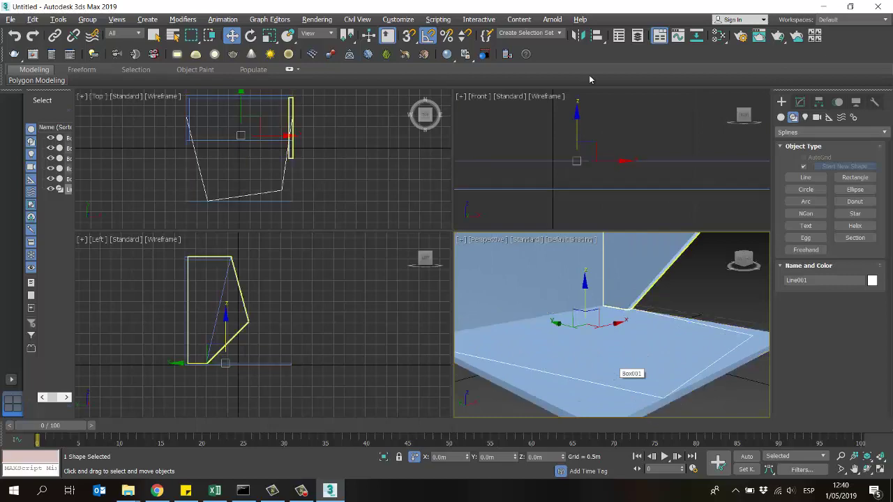
{"action": "left_click", "coordinate": [567, 182]}
{"action": "mouse_move", "coordinate": [128, 492]}
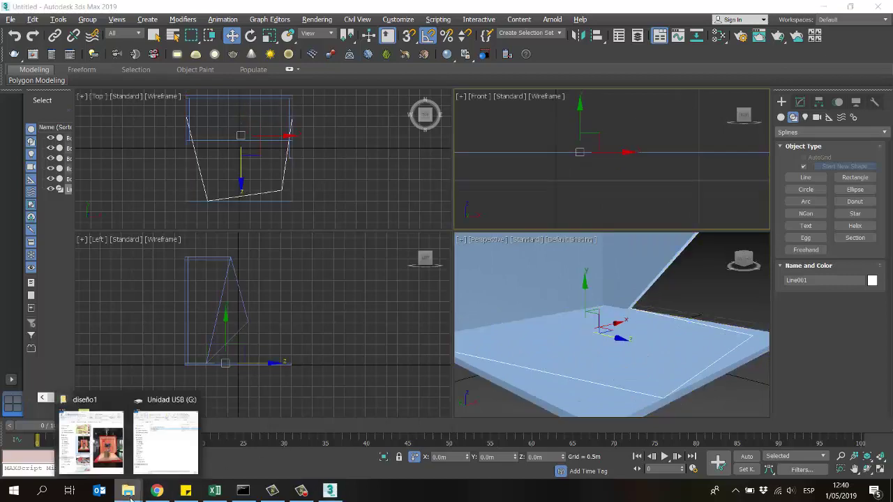
{"action": "left_click", "coordinate": [101, 447]}
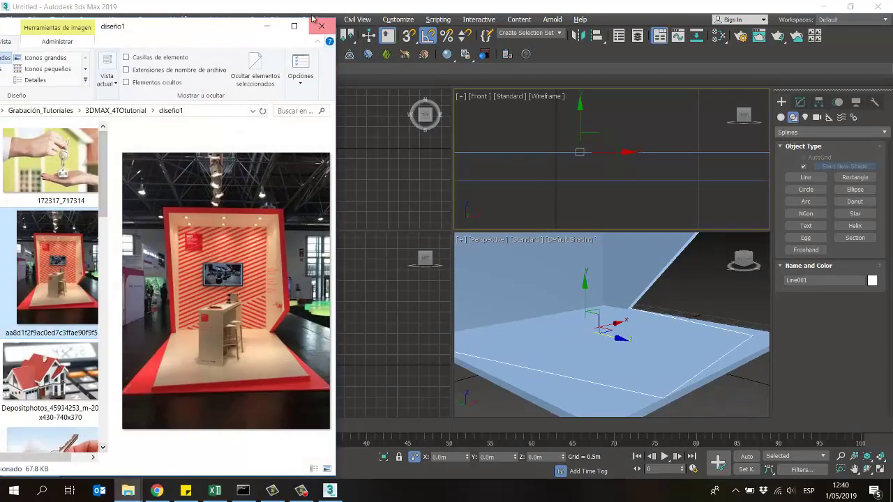
{"action": "left_click", "coordinate": [267, 27]}
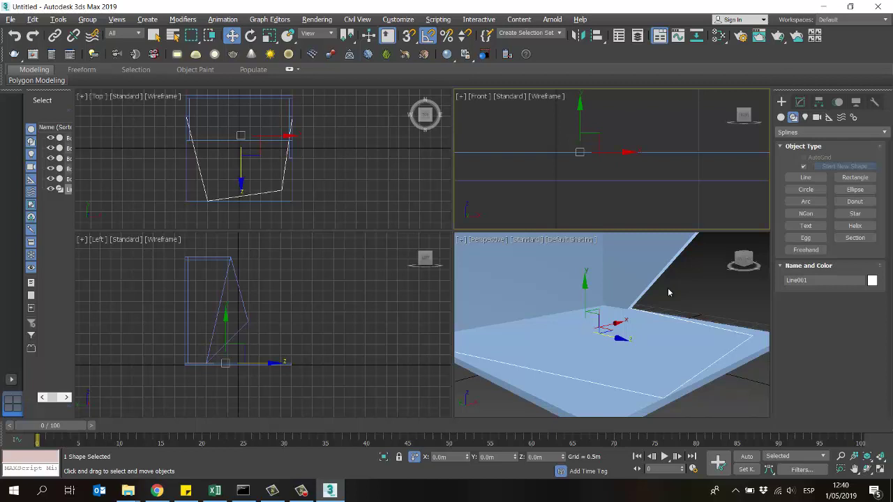
Apply an Extrude modifier to the platform outline with an amount of 0.1 m
{"action": "right_click", "coordinate": [711, 276]}
{"action": "left_click", "coordinate": [800, 102]}
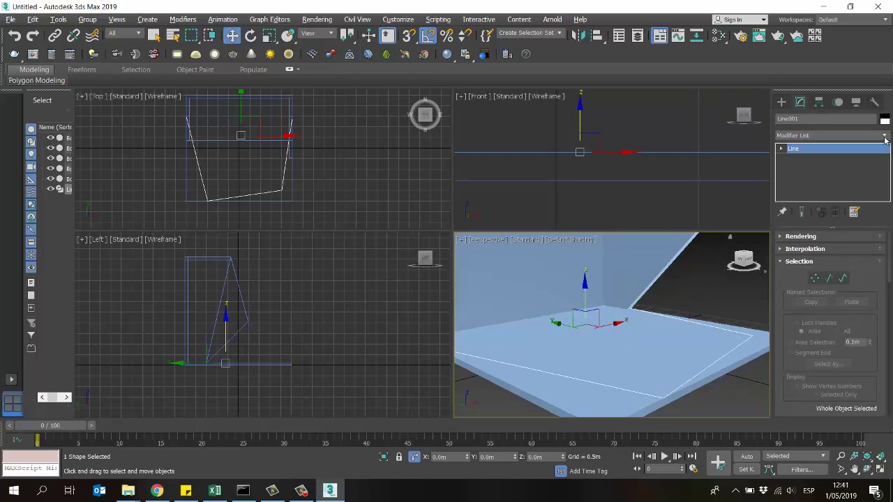
{"action": "left_click", "coordinate": [884, 136]}
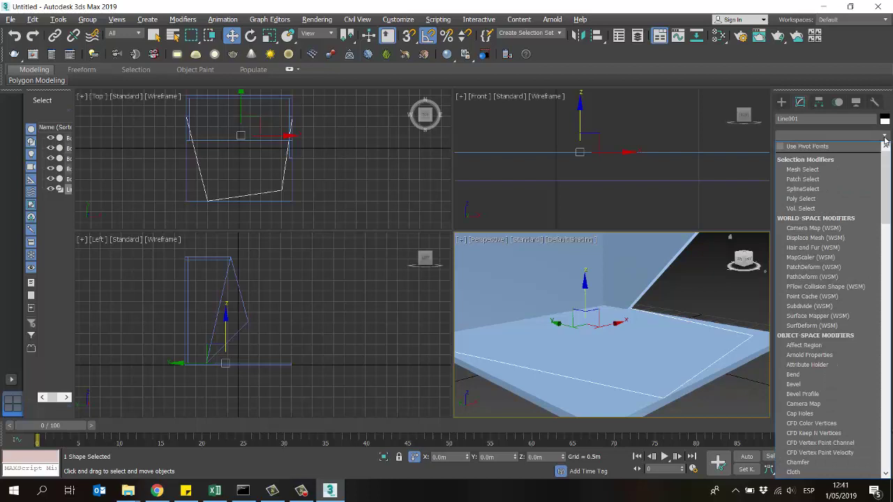
{"action": "key", "text": "e"}
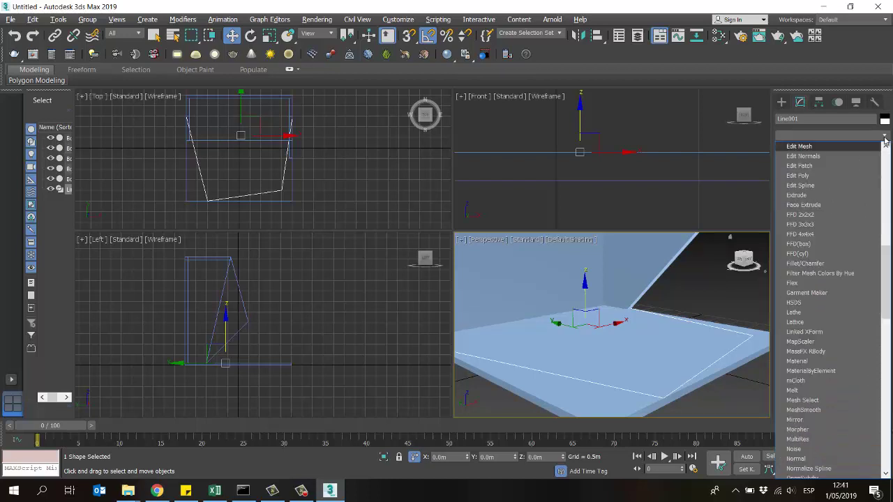
{"action": "left_click", "coordinate": [797, 195]}
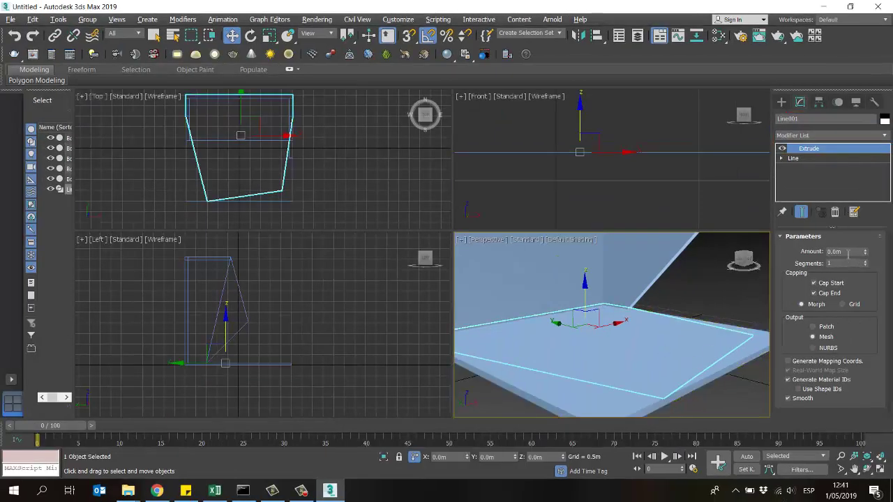
{"action": "left_click_drag", "start_coordinate": [842, 251], "coordinate": [798, 262]}
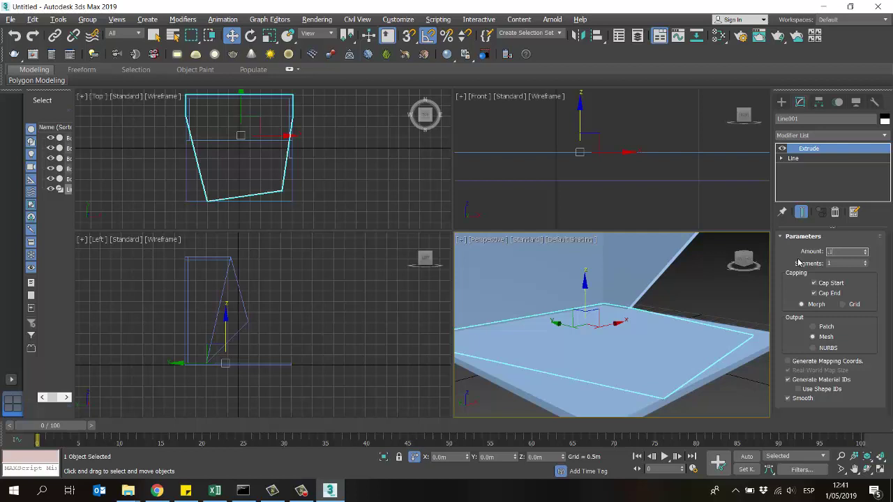
{"action": "type", "text": "0.1"}
{"action": "key", "text": "Return"}
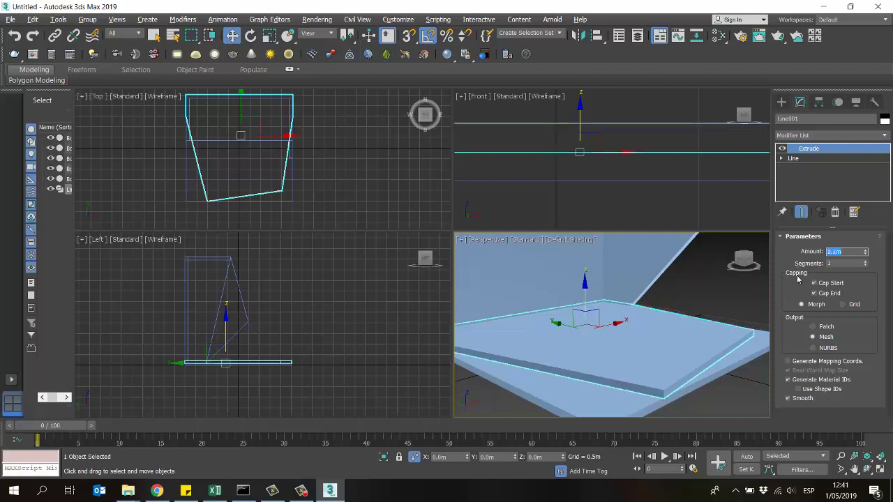
Examine the extruded platform on the base floor in Perspective, orbiting around to the front of the stand
{"action": "middle_click_drag", "start_coordinate": [729, 309], "coordinate": [701, 312]}
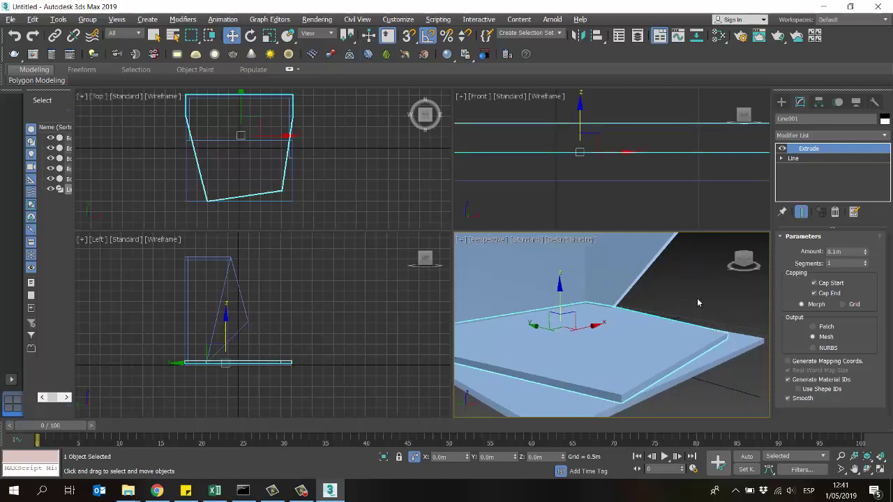
{"action": "left_click", "coordinate": [695, 388]}
{"action": "left_click", "coordinate": [646, 361]}
{"action": "middle_click_drag", "start_coordinate": [712, 398], "coordinate": [720, 388], "text": "alt"}
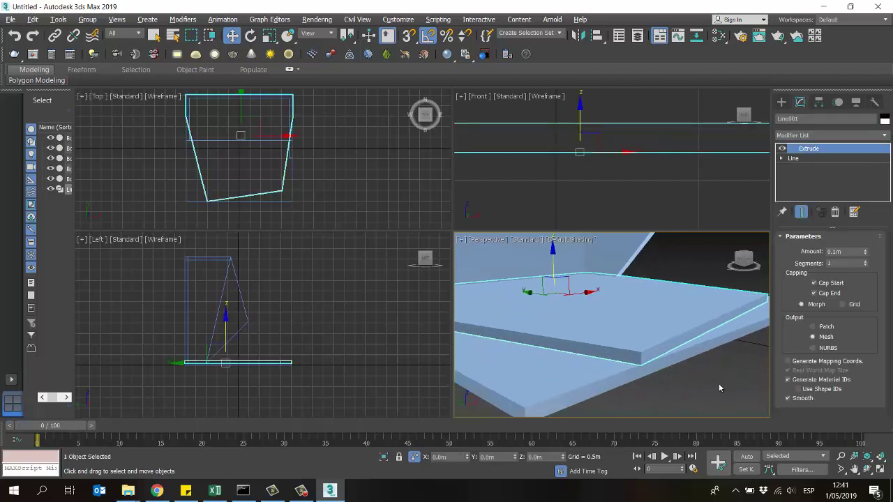
{"action": "left_click", "coordinate": [867, 470]}
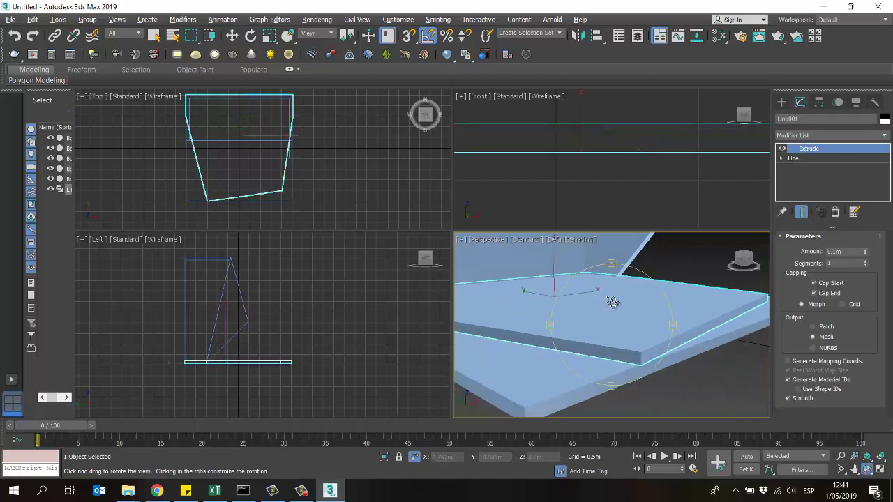
{"action": "left_click_drag", "start_coordinate": [614, 303], "coordinate": [724, 349]}
{"action": "right_click", "coordinate": [725, 349]}
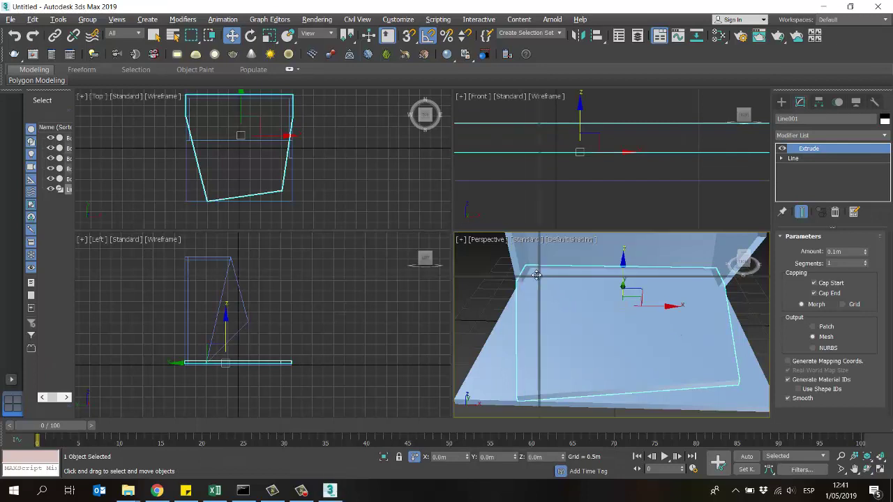
Return to the platform's base Line at Vertex level with the stand's back-right corner in close view
{"action": "left_click_drag", "start_coordinate": [453, 249], "coordinate": [453, 249]}
{"action": "middle_click_drag", "start_coordinate": [303, 144], "coordinate": [370, 176]}
{"action": "scroll", "coordinate": [309, 149], "scroll_direction": "up", "scroll_amount": 8}
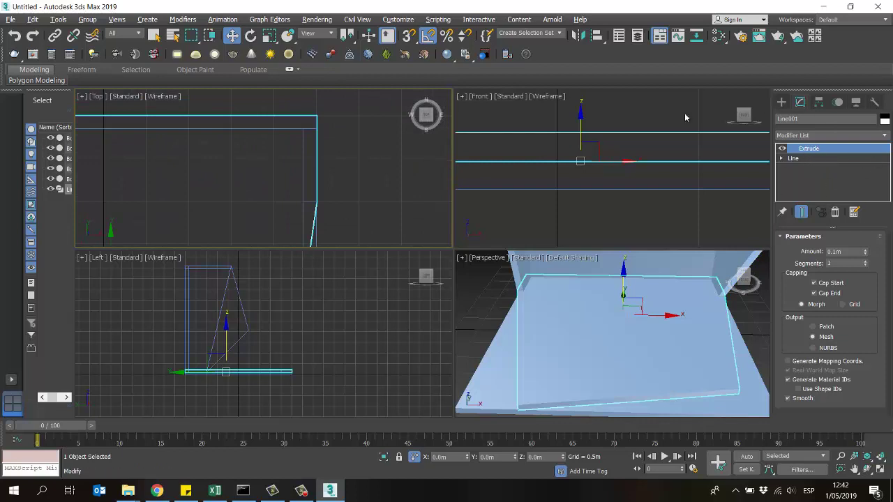
{"action": "left_click", "coordinate": [813, 159]}
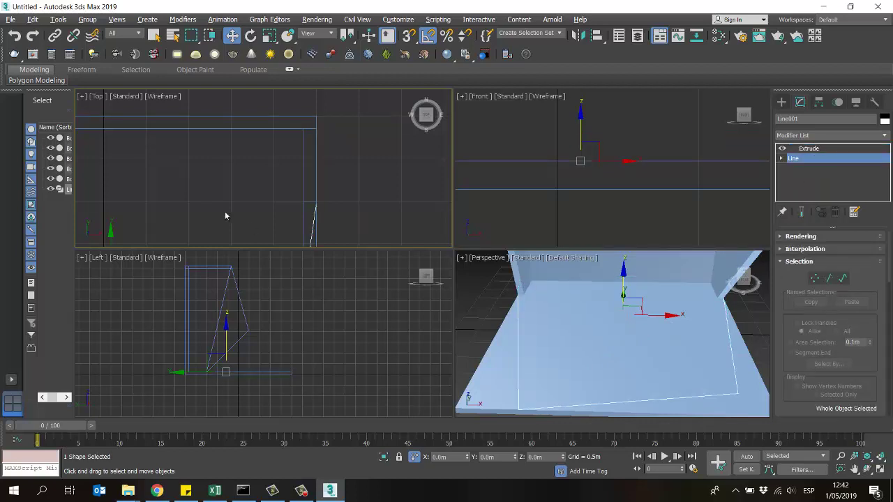
{"action": "left_click", "coordinate": [813, 279]}
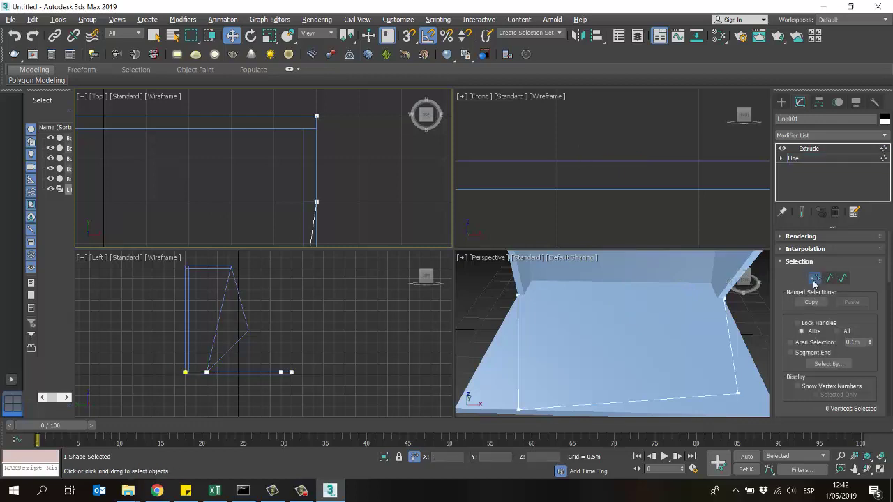
Align the platform outline's two right-side vertices with the outer right edge of the stand
{"action": "middle_click_drag", "start_coordinate": [325, 155], "coordinate": [328, 158]}
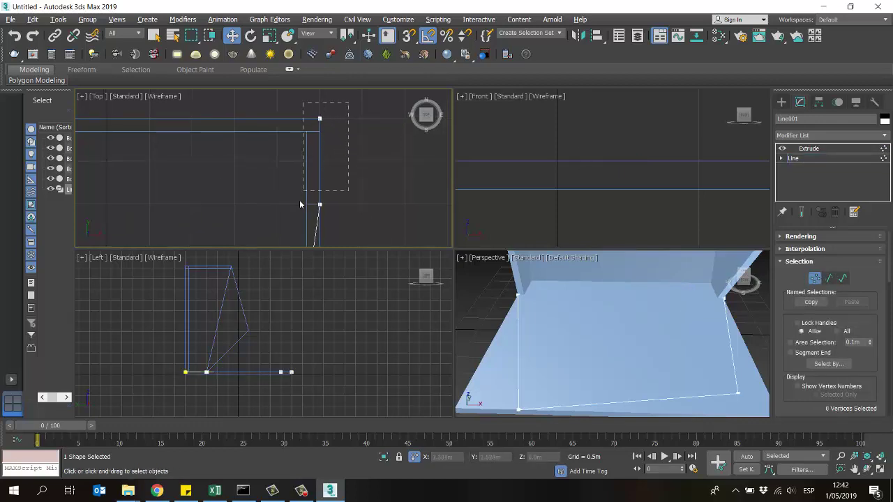
{"action": "left_click_drag", "start_coordinate": [300, 201], "coordinate": [293, 219]}
{"action": "scroll", "coordinate": [314, 220], "scroll_direction": "up", "scroll_amount": 3}
{"action": "scroll", "coordinate": [340, 153], "scroll_direction": "up", "scroll_amount": 3}
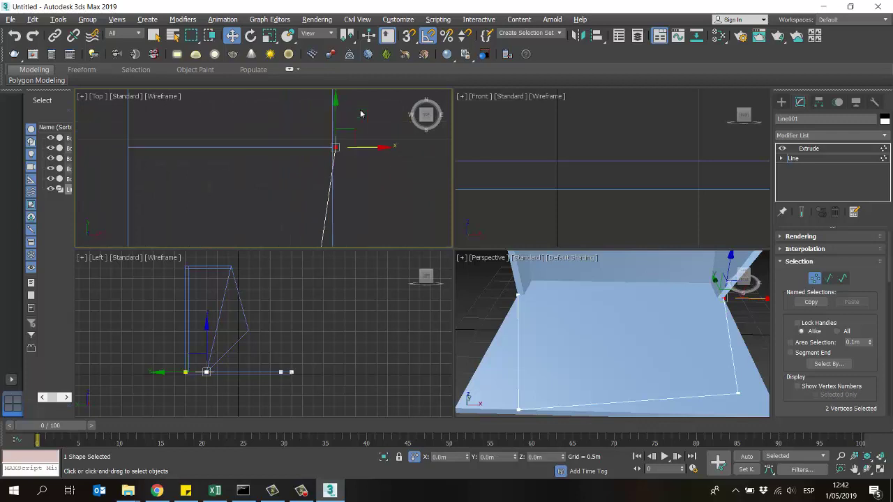
{"action": "scroll", "coordinate": [326, 139], "scroll_direction": "up", "scroll_amount": 5}
{"action": "left_click_drag", "start_coordinate": [422, 186], "coordinate": [404, 175]}
{"action": "scroll", "coordinate": [397, 178], "scroll_direction": "down", "scroll_amount": 5}
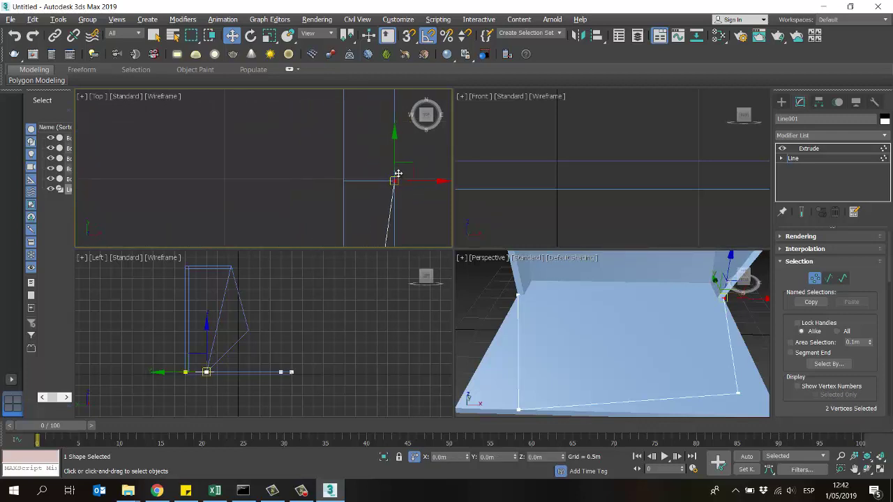
Select the outline's two left-side vertices, check them against the stand's outer left edge, and leave vertex editing with nothing selected
{"action": "scroll", "coordinate": [397, 174], "scroll_direction": "down", "scroll_amount": 5}
{"action": "scroll", "coordinate": [385, 169], "scroll_direction": "up", "scroll_amount": 6}
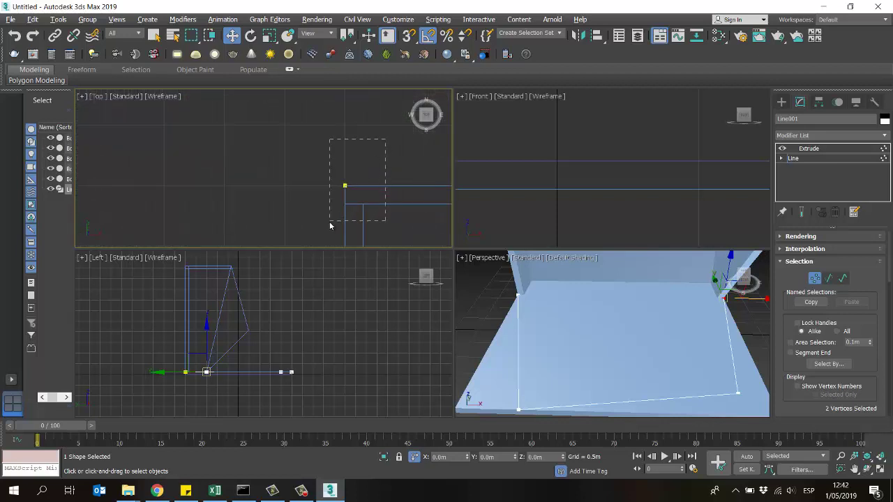
{"action": "left_click_drag", "start_coordinate": [330, 225], "coordinate": [286, 227]}
{"action": "scroll", "coordinate": [347, 136], "scroll_direction": "down", "scroll_amount": 3}
{"action": "scroll", "coordinate": [315, 194], "scroll_direction": "up", "scroll_amount": 5}
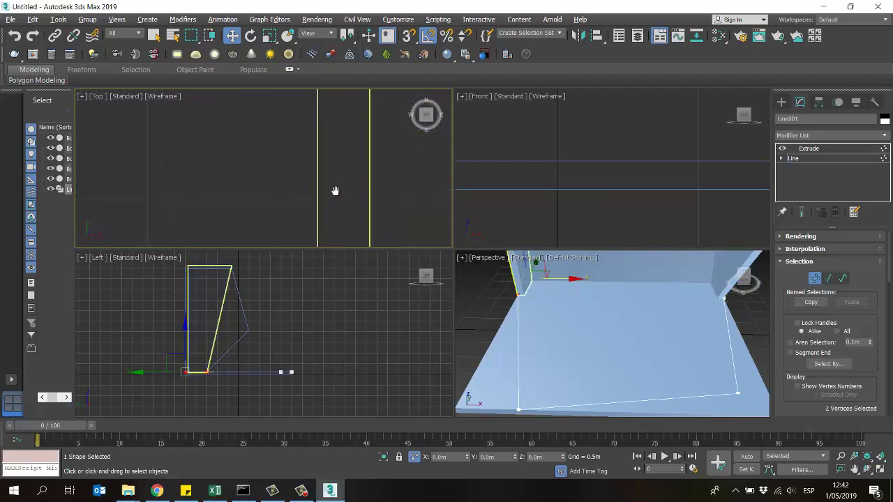
{"action": "middle_click_drag", "start_coordinate": [336, 190], "coordinate": [336, 245]}
{"action": "scroll", "coordinate": [363, 102], "scroll_direction": "up", "scroll_amount": 4}
{"action": "middle_click_drag", "start_coordinate": [337, 93], "coordinate": [308, 191]}
{"action": "left_click", "coordinate": [342, 128]}
{"action": "scroll", "coordinate": [318, 137], "scroll_direction": "down", "scroll_amount": 10}
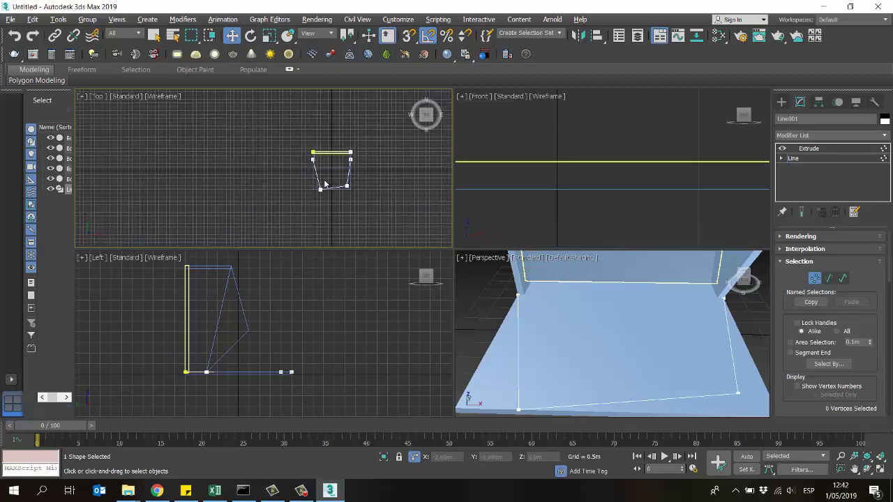
{"action": "scroll", "coordinate": [336, 174], "scroll_direction": "up", "scroll_amount": 3}
{"action": "left_click", "coordinate": [780, 102]}
{"action": "left_click", "coordinate": [488, 301]}
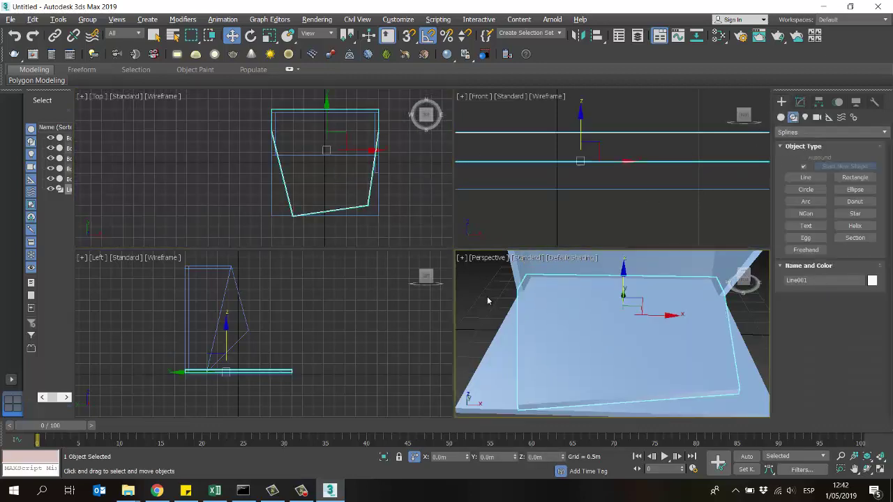
Compare the whole stand in an enlarged, orbited Perspective view with the red stand's front-view reference photo
{"action": "left_click_drag", "start_coordinate": [454, 248], "coordinate": [247, 113]}
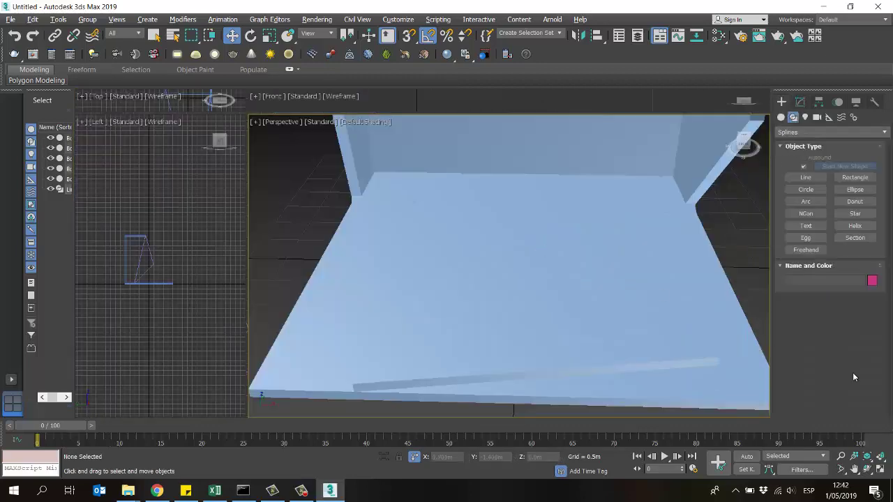
{"action": "left_click", "coordinate": [867, 468]}
{"action": "left_click_drag", "start_coordinate": [502, 295], "coordinate": [522, 279]}
{"action": "right_click", "coordinate": [522, 279]}
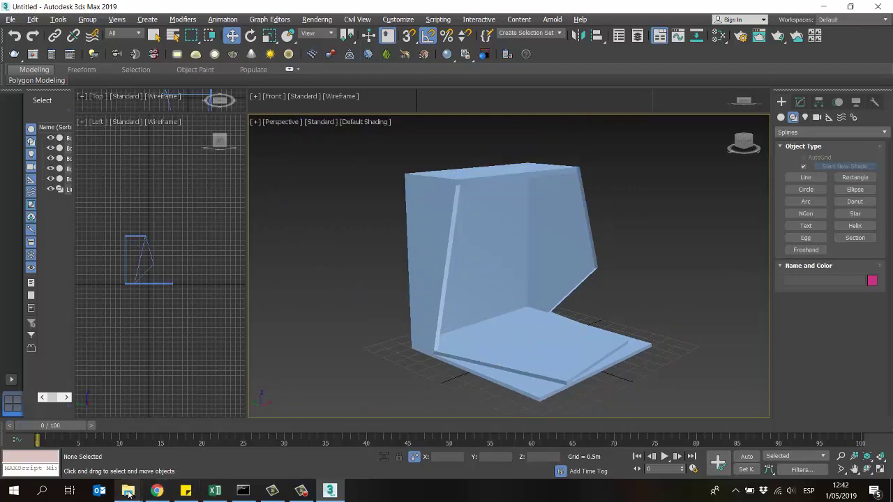
{"action": "mouse_move", "coordinate": [127, 490]}
{"action": "left_click", "coordinate": [110, 462]}
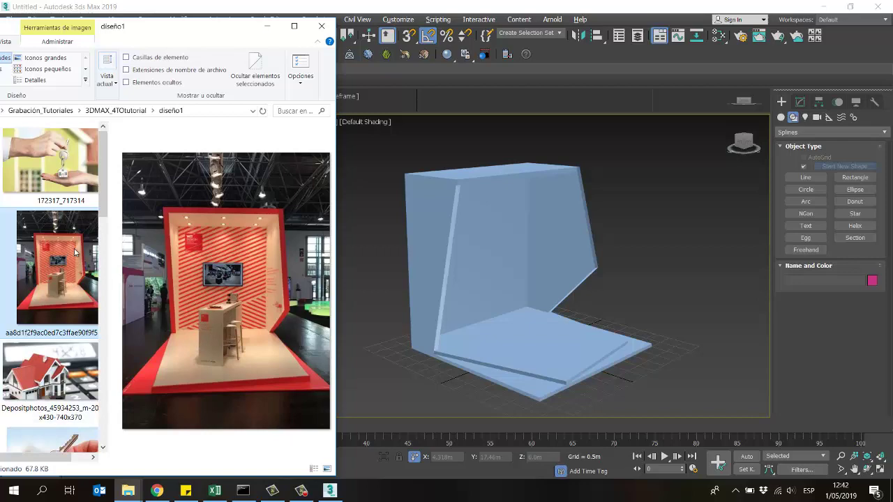
Examine the other angled reference photos of the red and white stand, and return to the full modelling view
{"action": "scroll", "coordinate": [75, 253], "scroll_direction": "down", "scroll_amount": 5}
{"action": "left_click", "coordinate": [66, 290]}
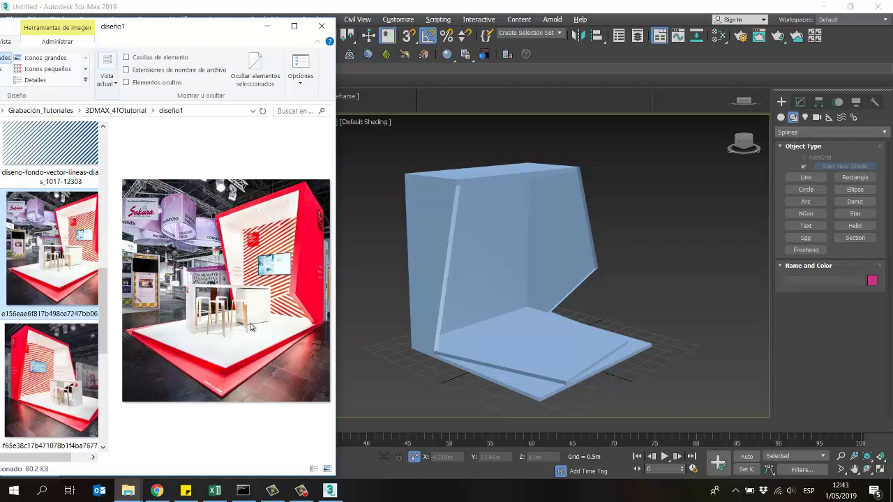
{"action": "left_click", "coordinate": [301, 490]}
{"action": "left_click", "coordinate": [845, 444]}
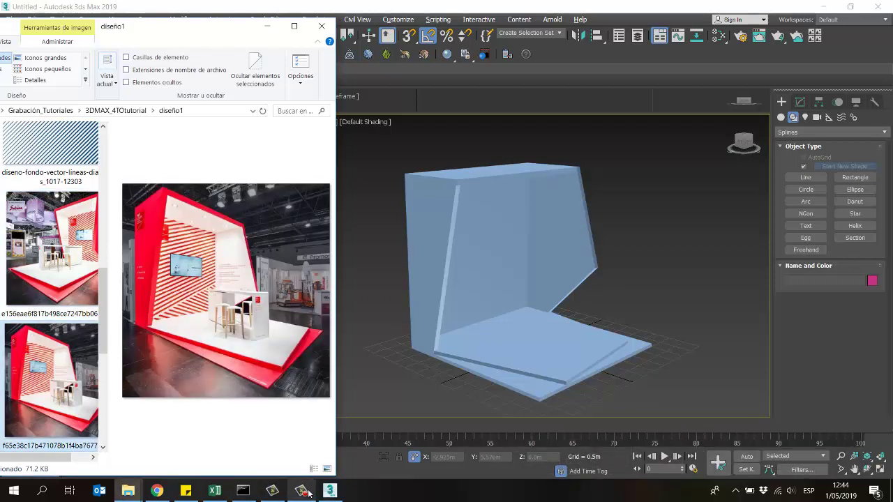
{"action": "left_click", "coordinate": [306, 492]}
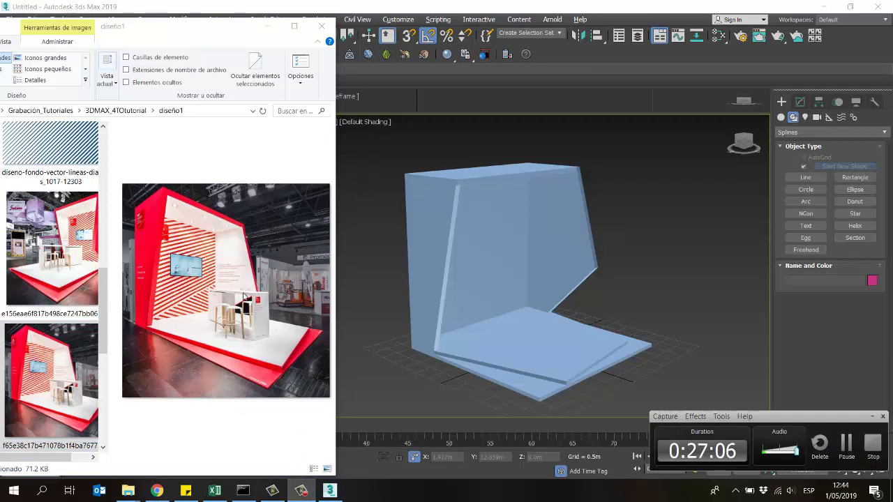
{"action": "left_click", "coordinate": [267, 27]}
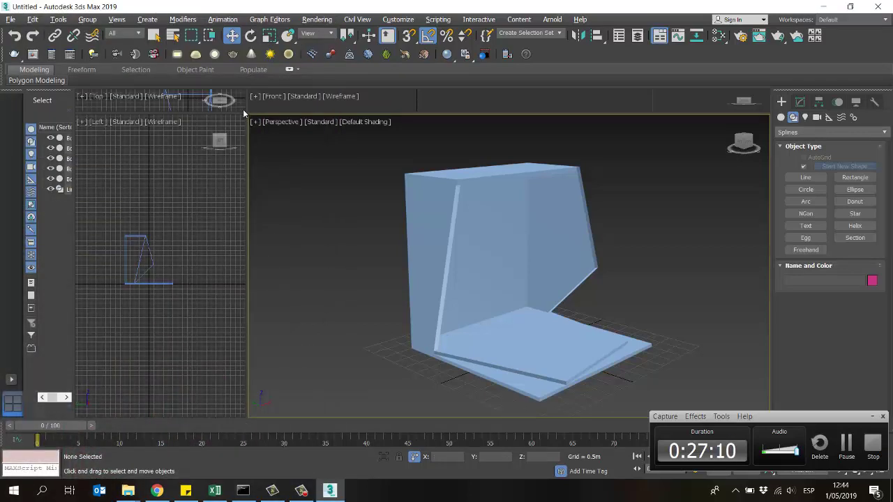
Draw a standard Box in the Top view over the platform's middle, about 0.63 m long, 2.41 m wide and 0.37 m high
{"action": "left_click_drag", "start_coordinate": [247, 113], "coordinate": [615, 370]}
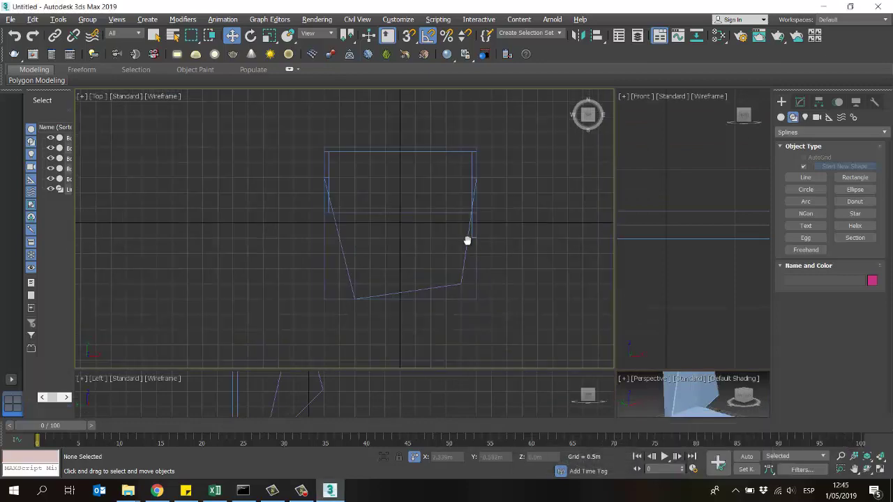
{"action": "middle_click_drag", "start_coordinate": [467, 241], "coordinate": [443, 242]}
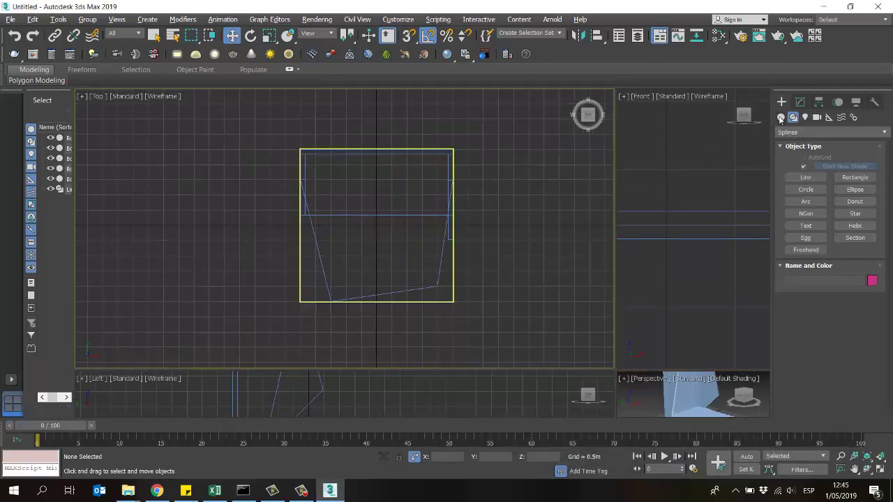
{"action": "left_click", "coordinate": [780, 118]}
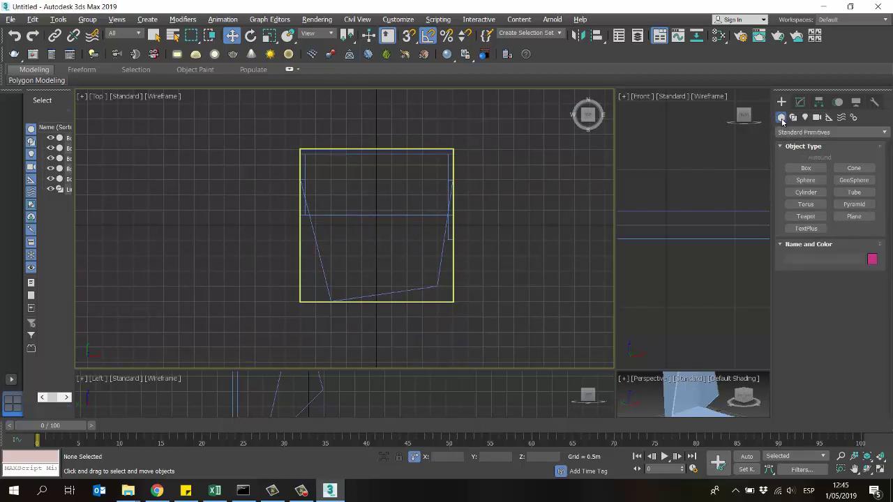
{"action": "left_click", "coordinate": [802, 132]}
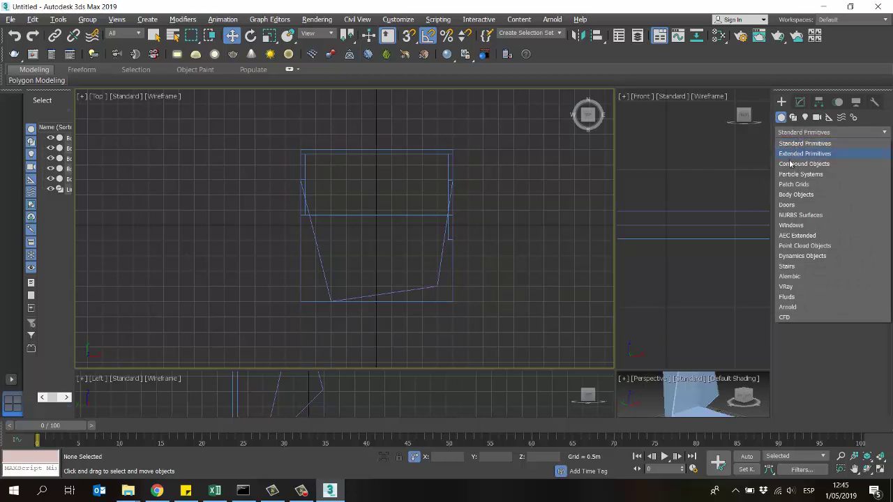
{"action": "left_click", "coordinate": [785, 145]}
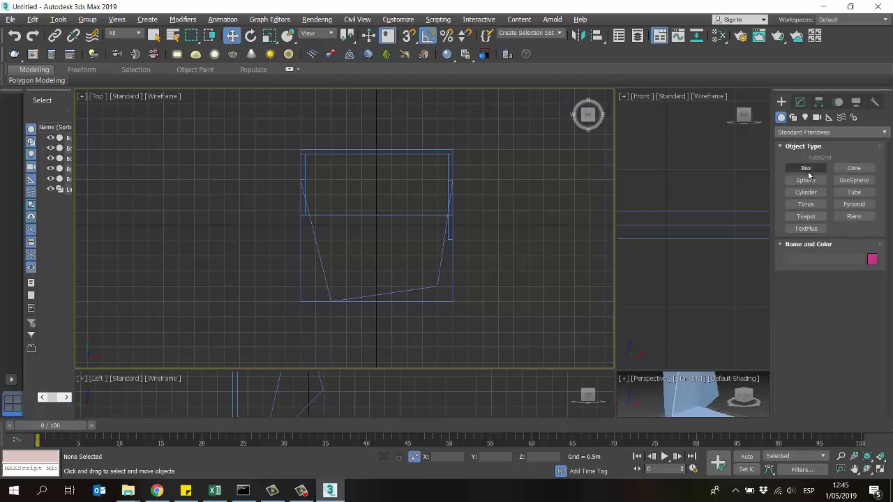
{"action": "left_click", "coordinate": [807, 168]}
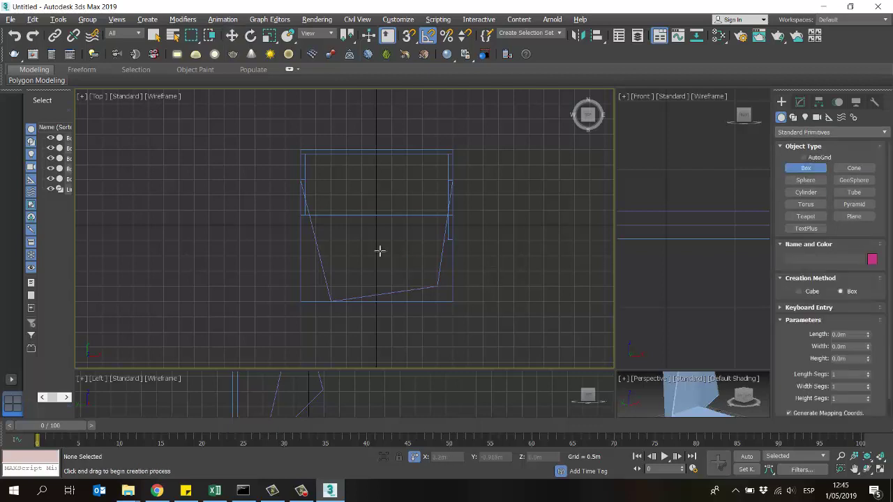
{"action": "middle_click_drag", "start_coordinate": [379, 249], "coordinate": [351, 217]}
{"action": "scroll", "coordinate": [351, 217], "scroll_direction": "up", "scroll_amount": 3}
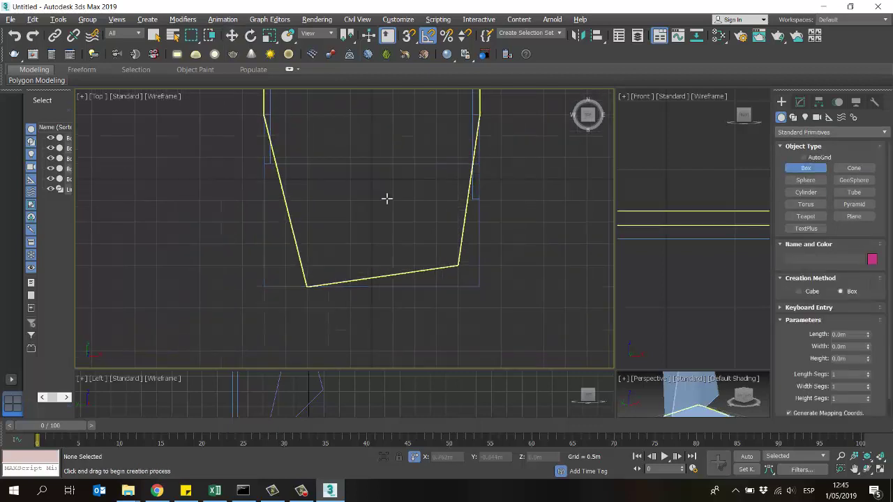
{"action": "left_click_drag", "start_coordinate": [333, 193], "coordinate": [438, 219]}
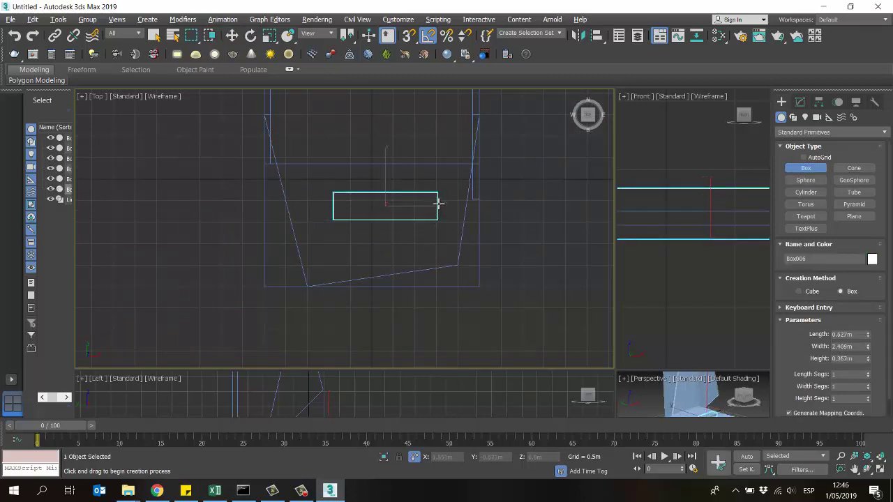
{"action": "left_click", "coordinate": [422, 210]}
{"action": "middle_click_drag", "start_coordinate": [422, 210], "coordinate": [418, 191]}
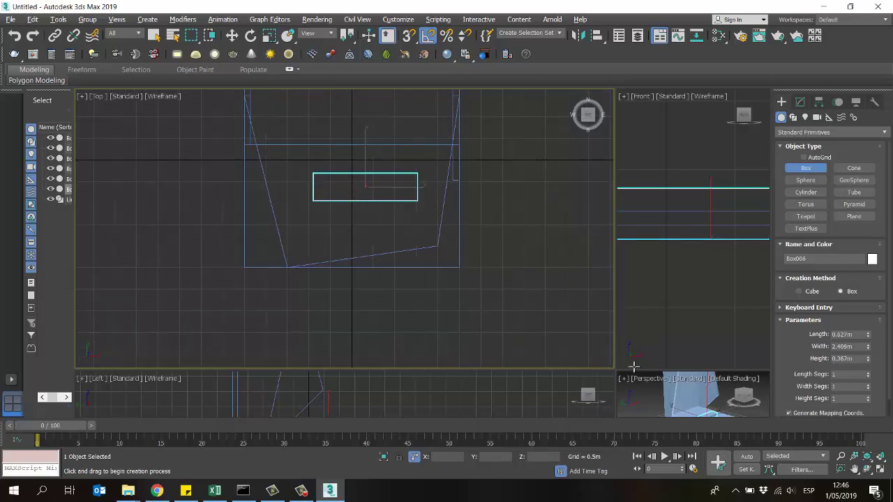
Rebalance the four viewports around the new box and set its height to 0.05 m
{"action": "left_click_drag", "start_coordinate": [613, 368], "coordinate": [540, 270]}
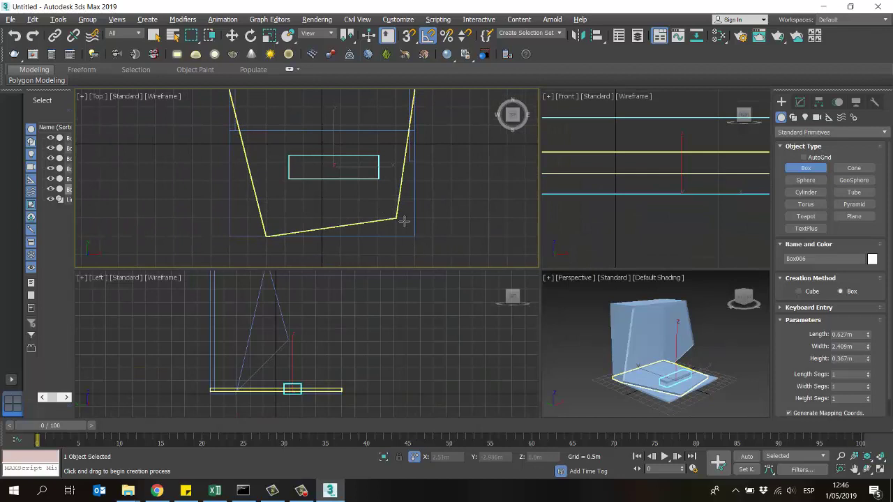
{"action": "scroll", "coordinate": [349, 186], "scroll_direction": "up", "scroll_amount": 5}
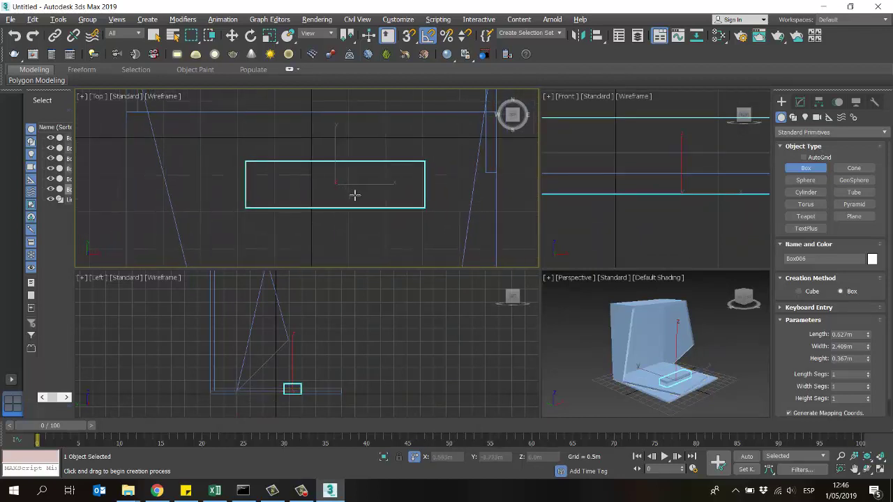
{"action": "middle_click_drag", "start_coordinate": [364, 197], "coordinate": [367, 196]}
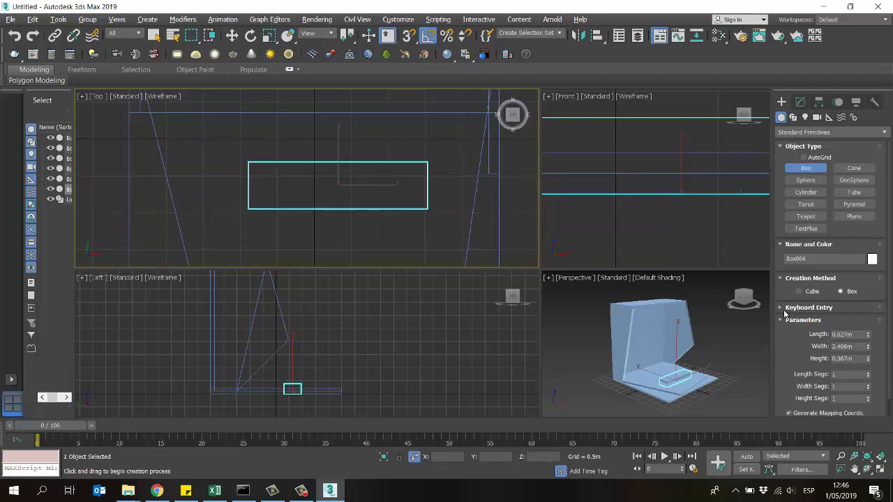
{"action": "left_click", "coordinate": [860, 358]}
{"action": "type", "text": "0.05"}
{"action": "key", "text": "Return"}
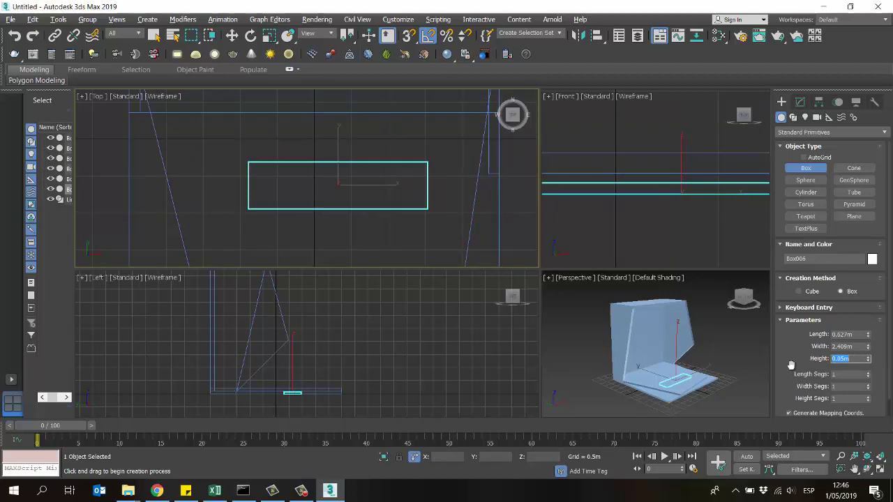
Try a 3 m width for the box, settle on 2.5 m, and set its length to 0.6 m
{"action": "left_click", "coordinate": [863, 346]}
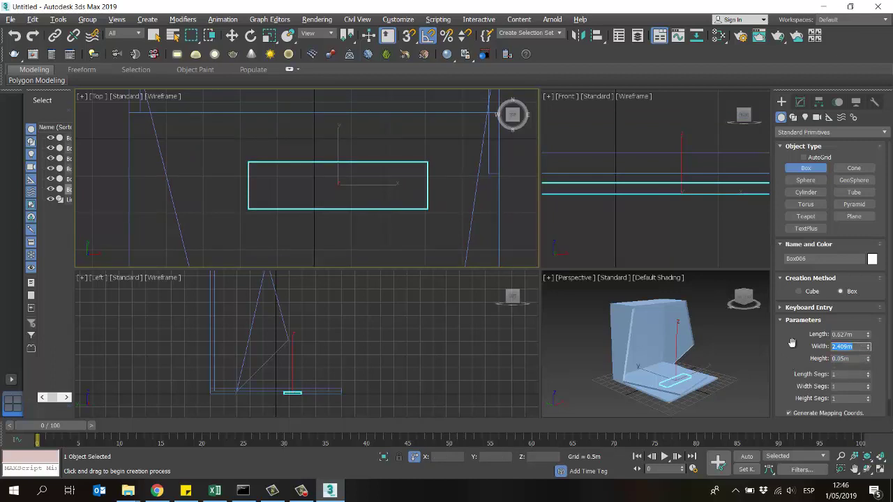
{"action": "type", "text": "3"}
{"action": "key", "text": "Return"}
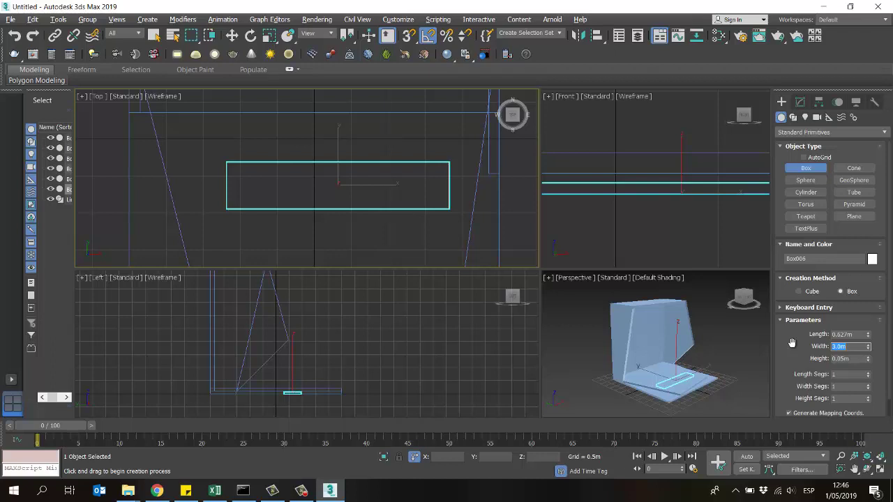
{"action": "type", "text": "2.5"}
{"action": "key", "text": "Return"}
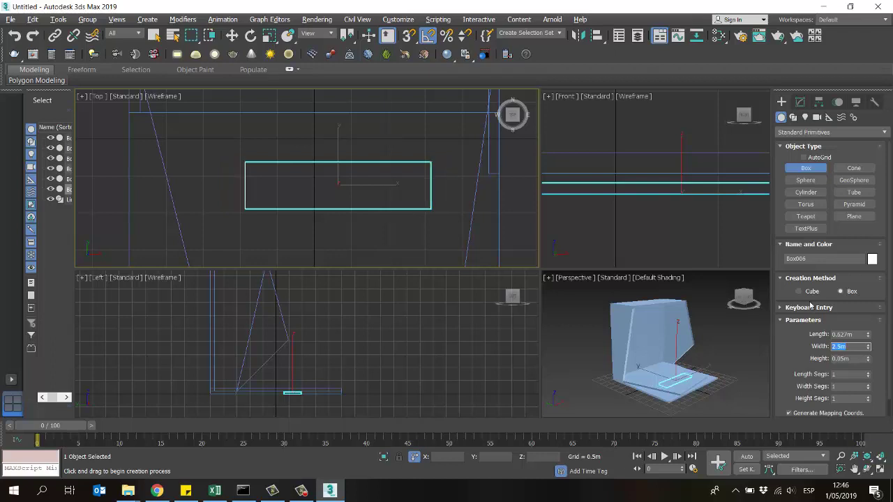
{"action": "key", "text": "shift+Tab"}
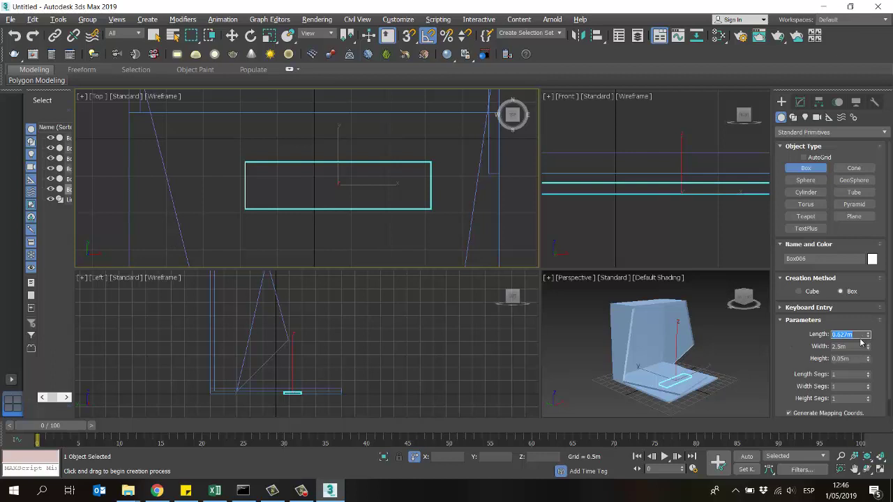
{"action": "type", "text": ".6"}
{"action": "key", "text": "Return"}
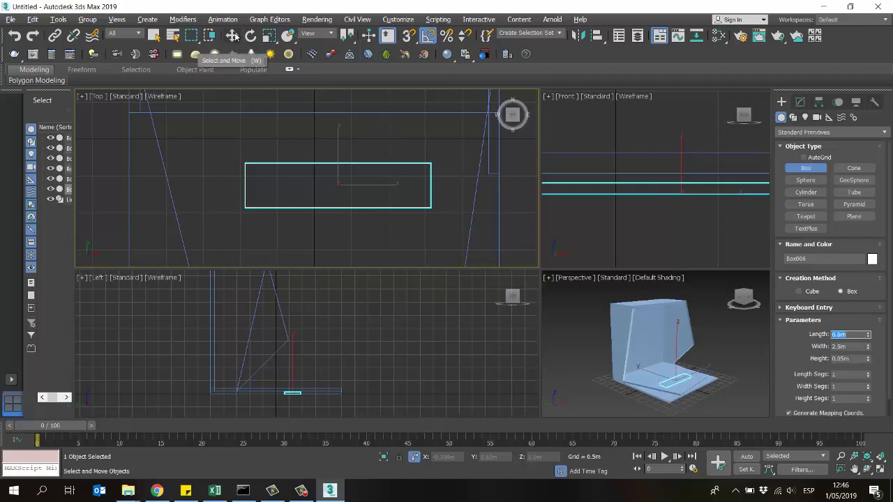
Activate Move for the box and compare its height with the floor and platform levels in an enlarged Front view
{"action": "left_click", "coordinate": [232, 36]}
{"action": "left_click", "coordinate": [682, 189]}
{"action": "scroll", "coordinate": [683, 216], "scroll_direction": "down", "scroll_amount": 4}
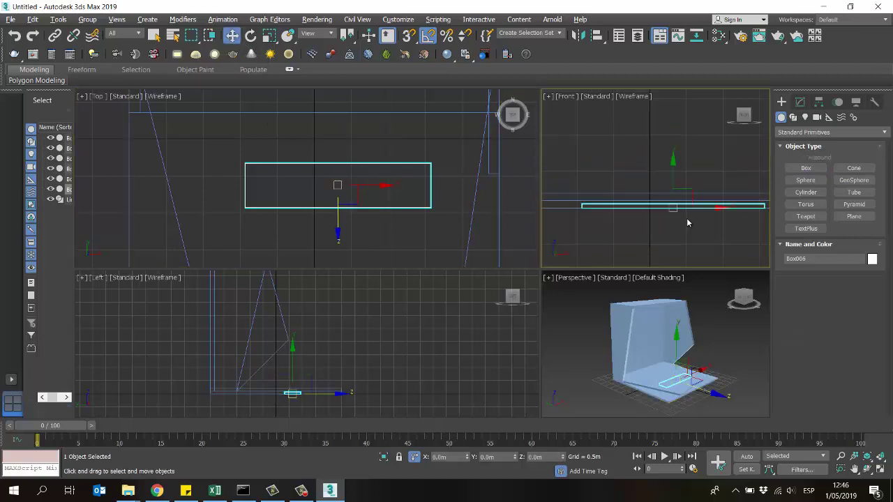
{"action": "left_click_drag", "start_coordinate": [540, 269], "coordinate": [248, 344]}
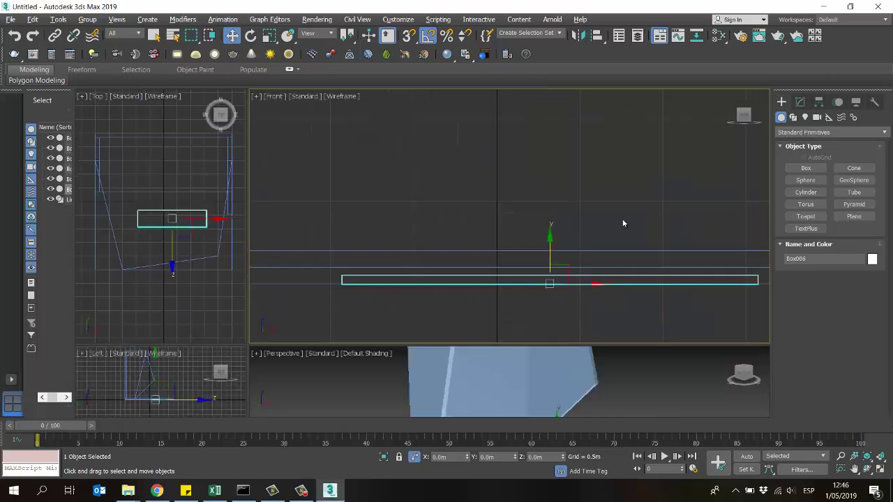
{"action": "scroll", "coordinate": [618, 307], "scroll_direction": "down", "scroll_amount": 4}
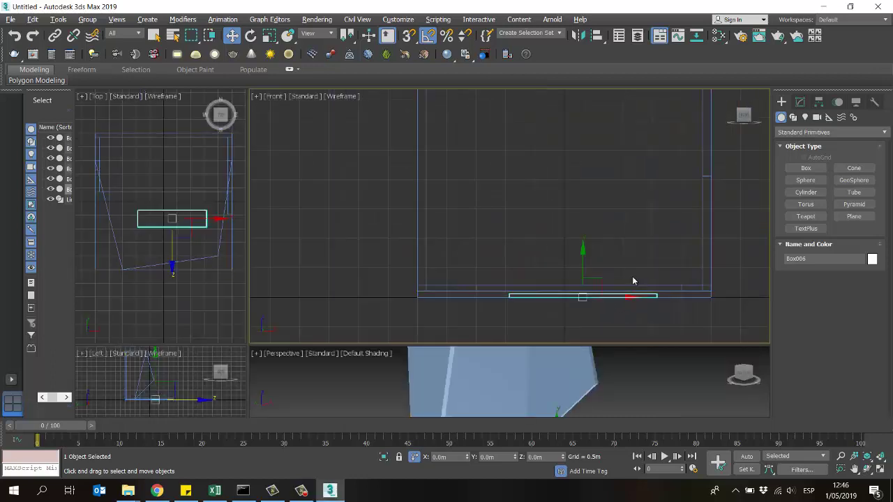
{"action": "scroll", "coordinate": [614, 272], "scroll_direction": "up", "scroll_amount": 2}
{"action": "middle_click_drag", "start_coordinate": [609, 255], "coordinate": [519, 264]}
{"action": "scroll", "coordinate": [558, 270], "scroll_direction": "up", "scroll_amount": 5}
{"action": "scroll", "coordinate": [562, 248], "scroll_direction": "up", "scroll_amount": 2}
{"action": "scroll", "coordinate": [588, 220], "scroll_direction": "down", "scroll_amount": 1}
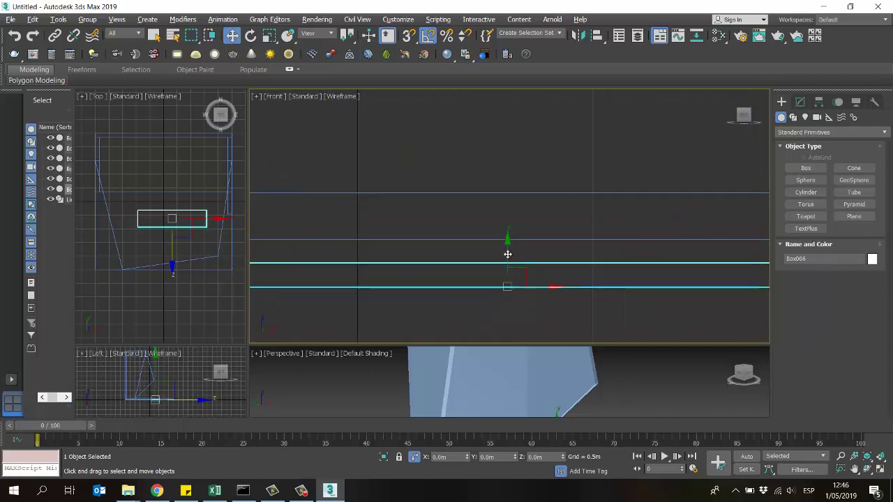
{"action": "scroll", "coordinate": [555, 214], "scroll_direction": "down", "scroll_amount": 3}
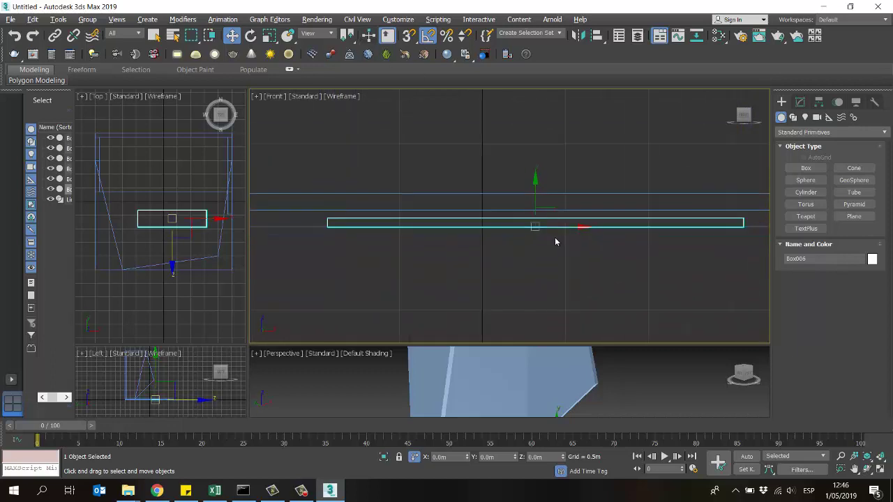
{"action": "scroll", "coordinate": [552, 223], "scroll_direction": "up", "scroll_amount": 3}
Try a relative Y offset on the box and undo it
{"action": "middle_click_drag", "start_coordinate": [528, 386], "coordinate": [535, 336]}
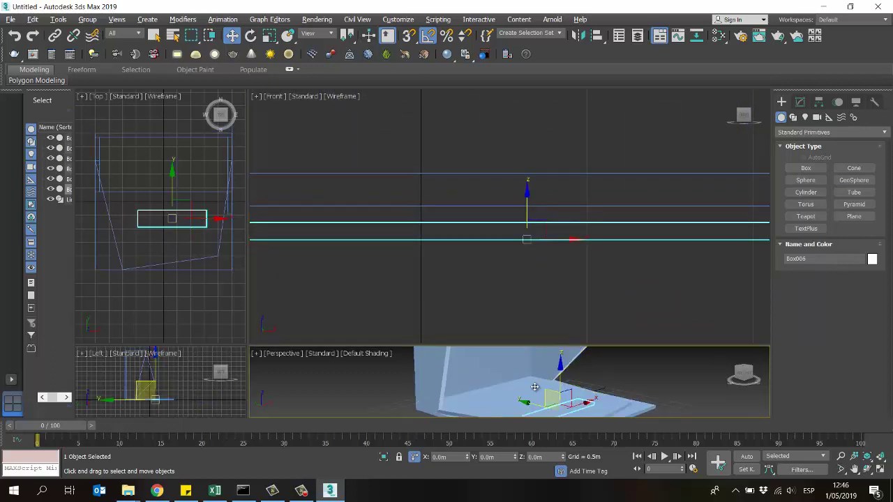
{"action": "middle_click_drag", "start_coordinate": [550, 396], "coordinate": [514, 374]}
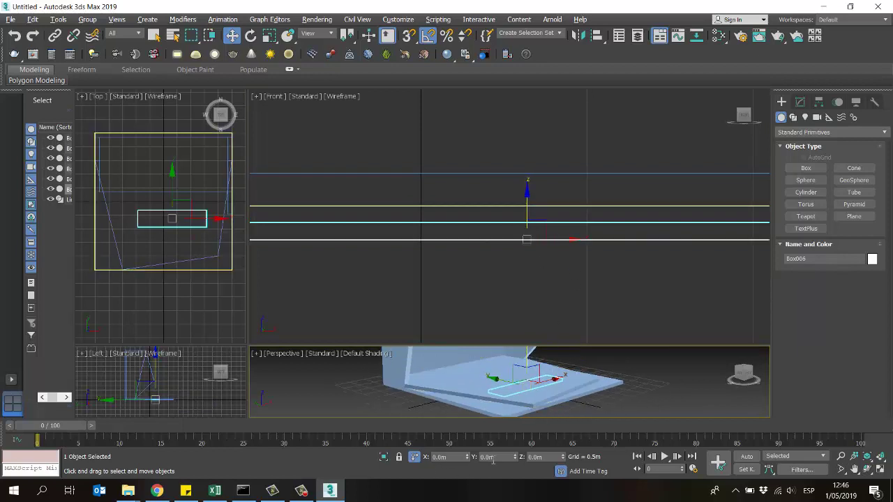
{"action": "left_click_drag", "start_coordinate": [478, 459], "coordinate": [388, 459]}
{"action": "key", "text": "ctrl+z"}
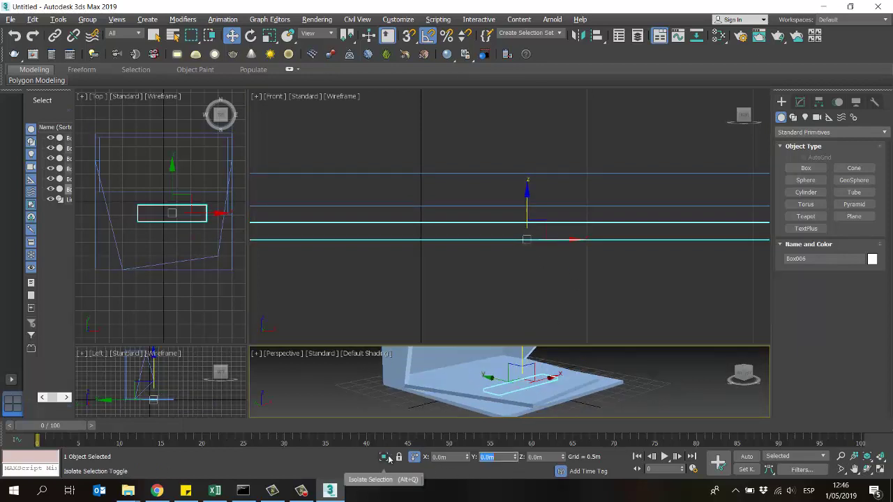
{"action": "scroll", "coordinate": [171, 277], "scroll_direction": "down", "scroll_amount": 1}
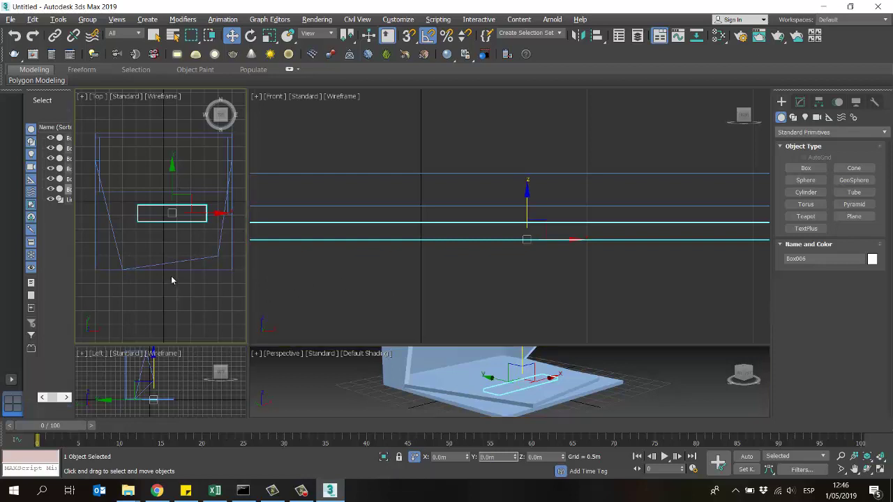
{"action": "scroll", "coordinate": [176, 280], "scroll_direction": "up", "scroll_amount": 1}
{"action": "middle_click", "coordinate": [417, 279]}
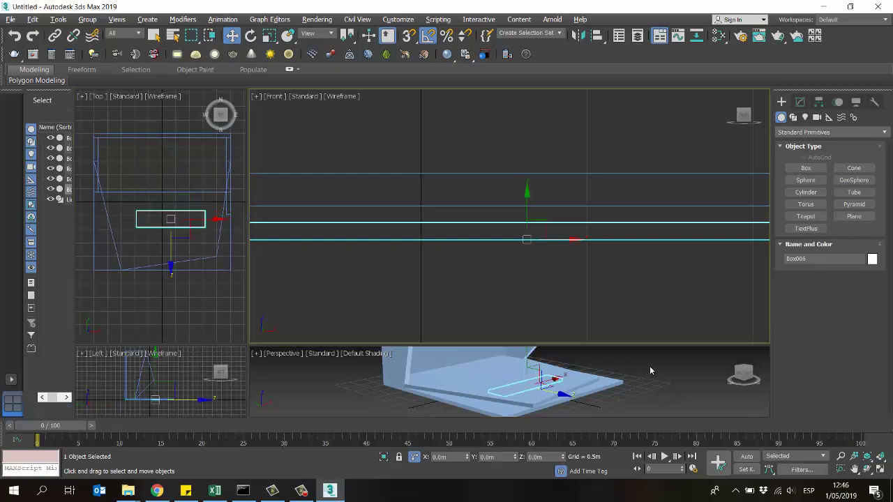
Raise the box onto the platform's top surface with a relative Z offset of 0.2 m
{"action": "middle_click_drag", "start_coordinate": [649, 371], "coordinate": [658, 360], "text": "alt"}
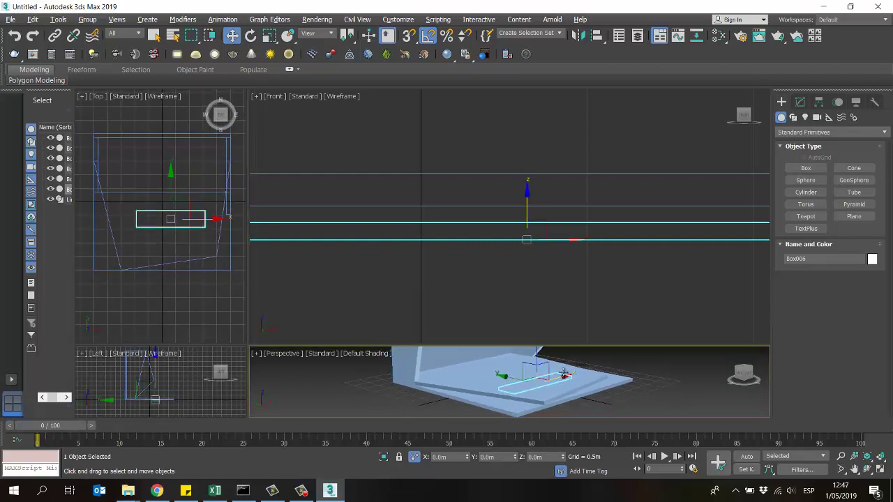
{"action": "scroll", "coordinate": [607, 372], "scroll_direction": "up", "scroll_amount": 4}
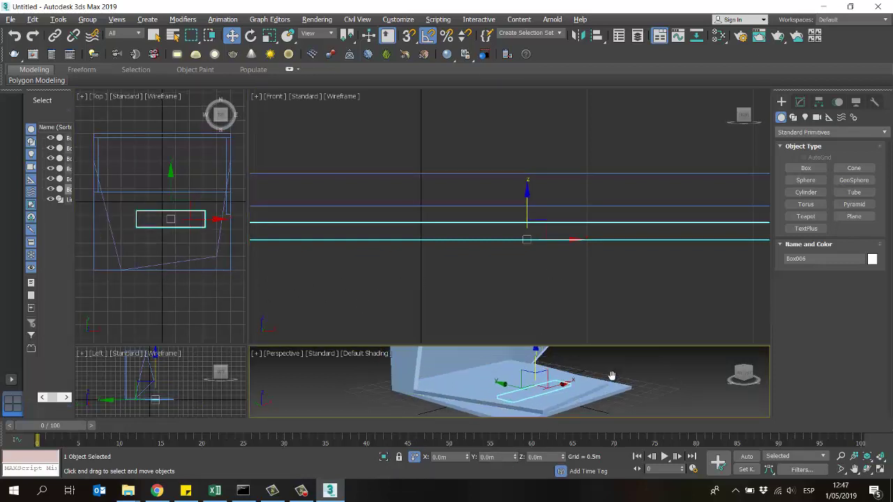
{"action": "left_click", "coordinate": [539, 457]}
{"action": "type", "text": "2"}
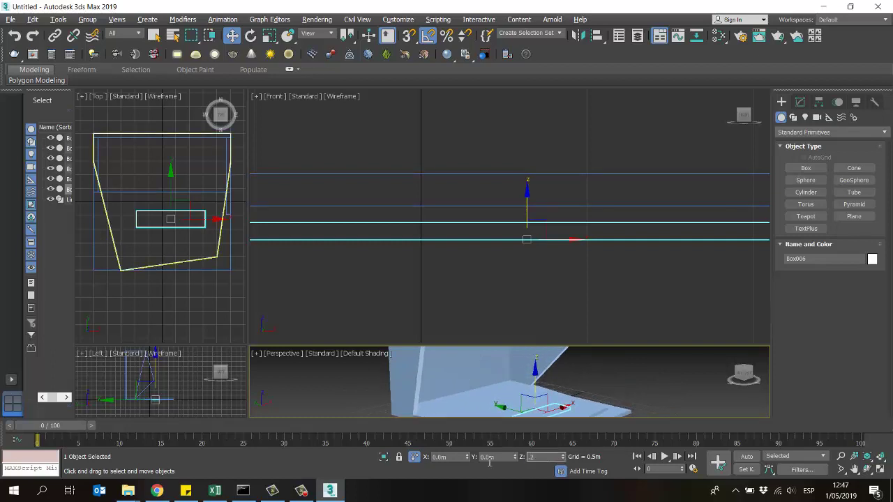
{"action": "key", "text": "Return"}
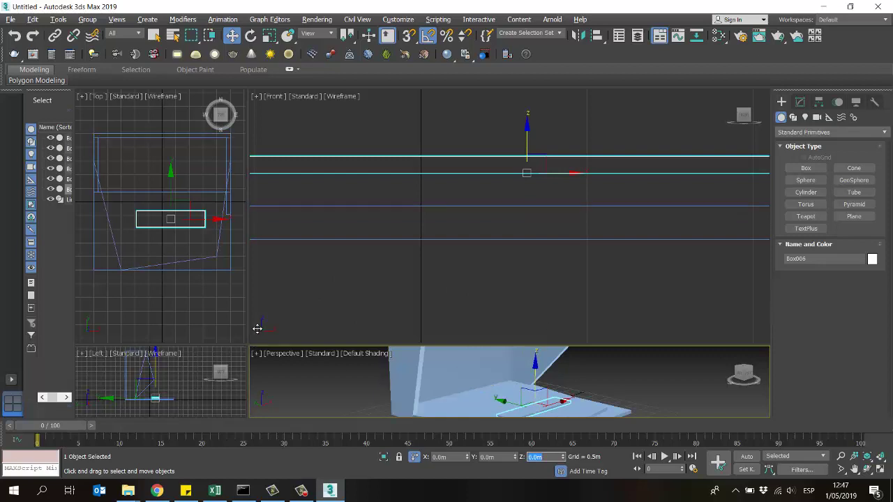
Compare the thin box on the platform in an enlarged Perspective view with the reference photo showing the counter and stools
{"action": "left_click_drag", "start_coordinate": [248, 345], "coordinate": [399, 170]}
{"action": "scroll", "coordinate": [608, 318], "scroll_direction": "up", "scroll_amount": 5}
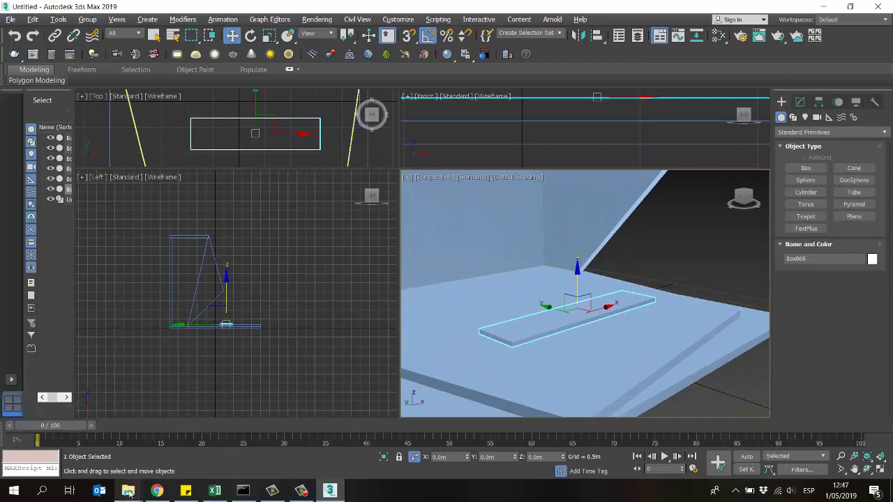
{"action": "mouse_move", "coordinate": [127, 490]}
{"action": "left_click", "coordinate": [106, 442]}
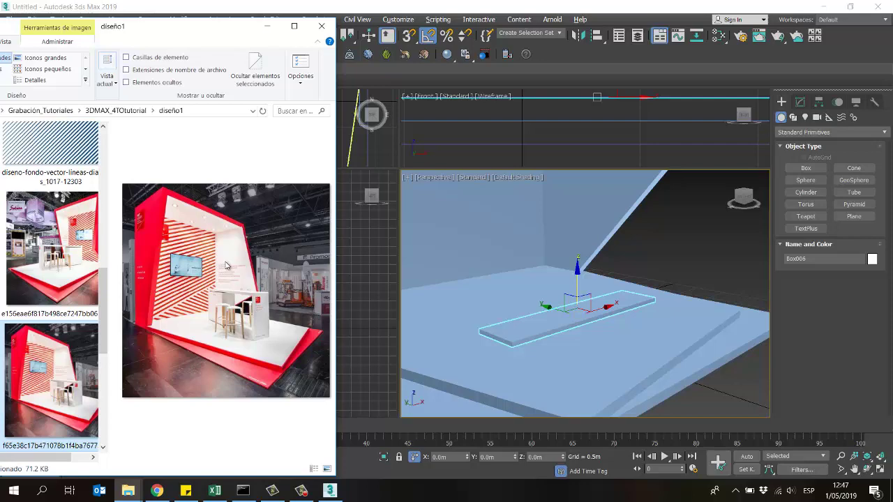
Raise the thin box above the platform in the Front view with relative Y offsets of 0.9 m and 0.05 m
{"action": "left_click", "coordinate": [267, 26]}
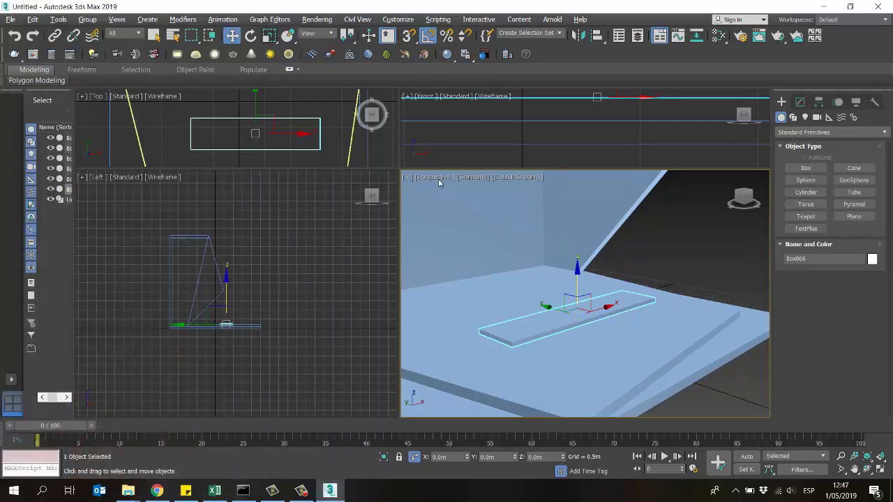
{"action": "left_click_drag", "start_coordinate": [399, 169], "coordinate": [335, 371]}
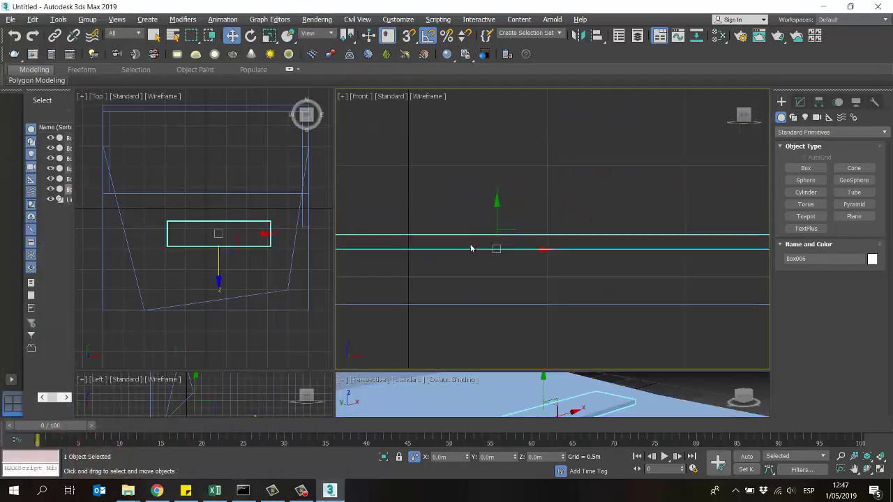
{"action": "scroll", "coordinate": [565, 222], "scroll_direction": "down", "scroll_amount": 4}
{"action": "scroll", "coordinate": [556, 206], "scroll_direction": "up", "scroll_amount": 4}
{"action": "middle_click_drag", "start_coordinate": [568, 203], "coordinate": [590, 230]}
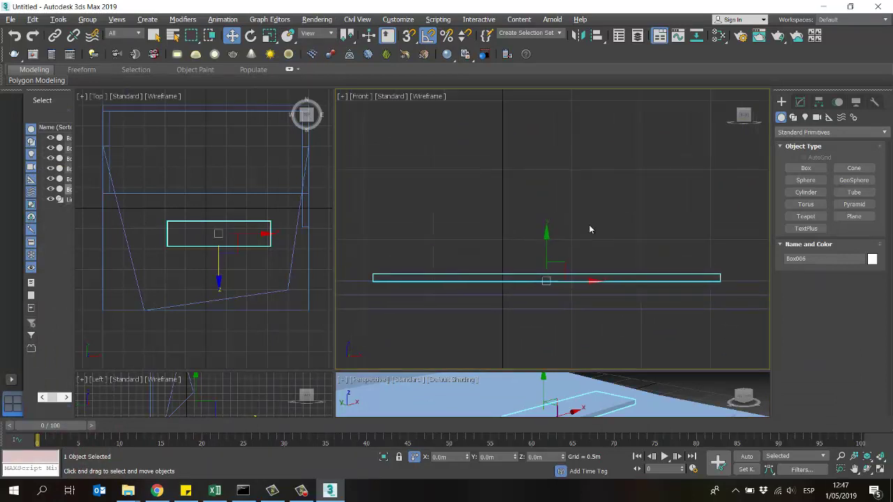
{"action": "scroll", "coordinate": [573, 240], "scroll_direction": "down", "scroll_amount": 2}
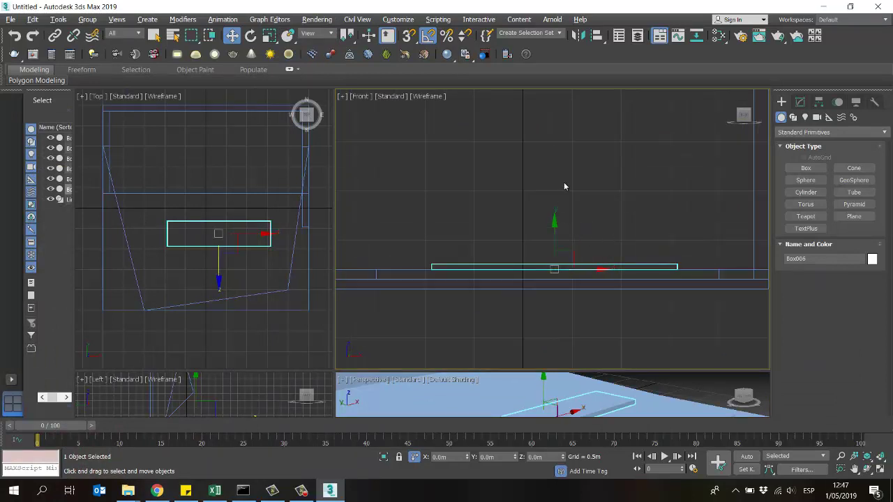
{"action": "middle_click_drag", "start_coordinate": [581, 233], "coordinate": [574, 219]}
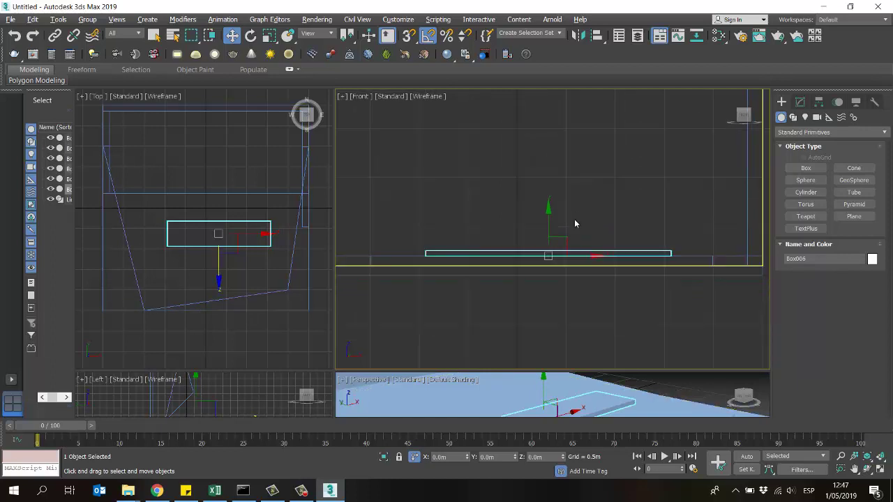
{"action": "left_click", "coordinate": [497, 457]}
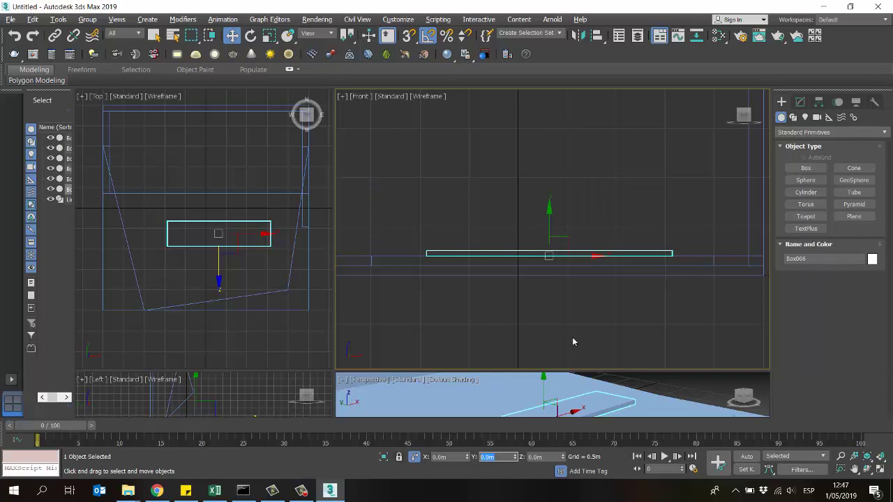
{"action": "type", "text": "0.9"}
{"action": "key", "text": "Return"}
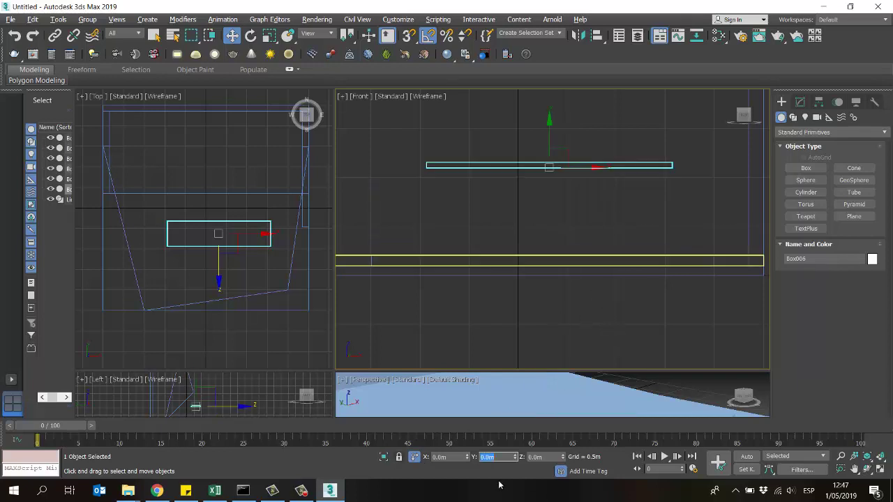
{"action": "type", "text": ".05"}
{"action": "key", "text": "Return"}
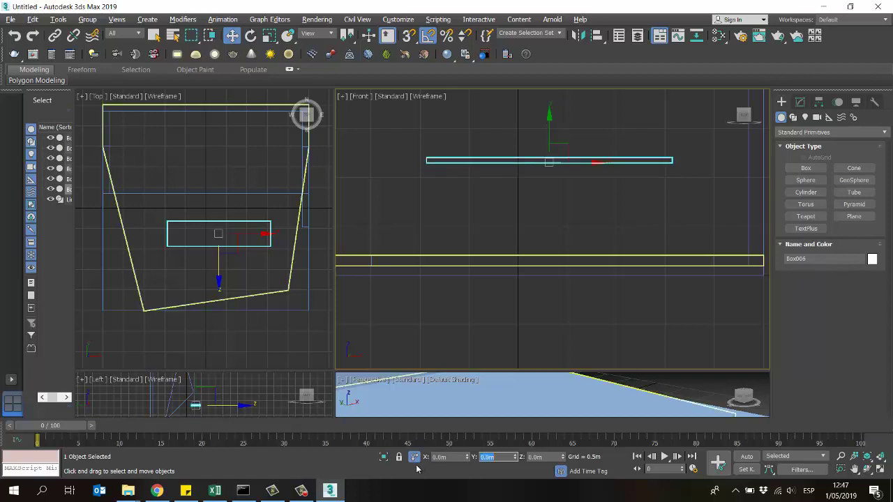
{"action": "middle_click_drag", "start_coordinate": [480, 213], "coordinate": [486, 221]}
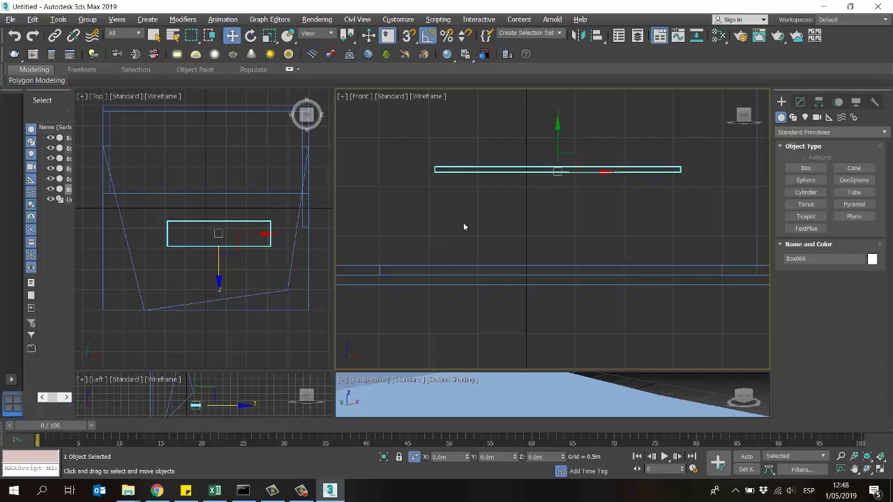
Set the raised box's width segments to 3 and check the divisions in the Top and Perspective views
{"action": "left_click_drag", "start_coordinate": [332, 370], "coordinate": [230, 180]}
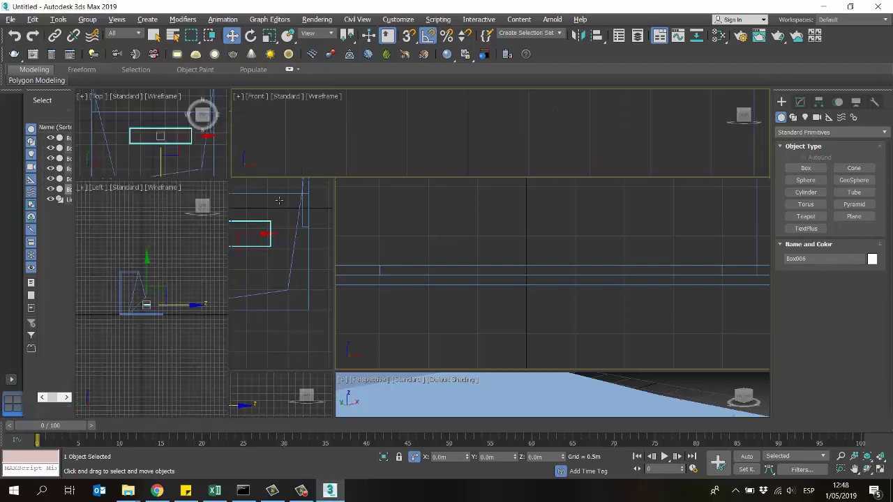
{"action": "middle_click_drag", "start_coordinate": [534, 269], "coordinate": [550, 324]}
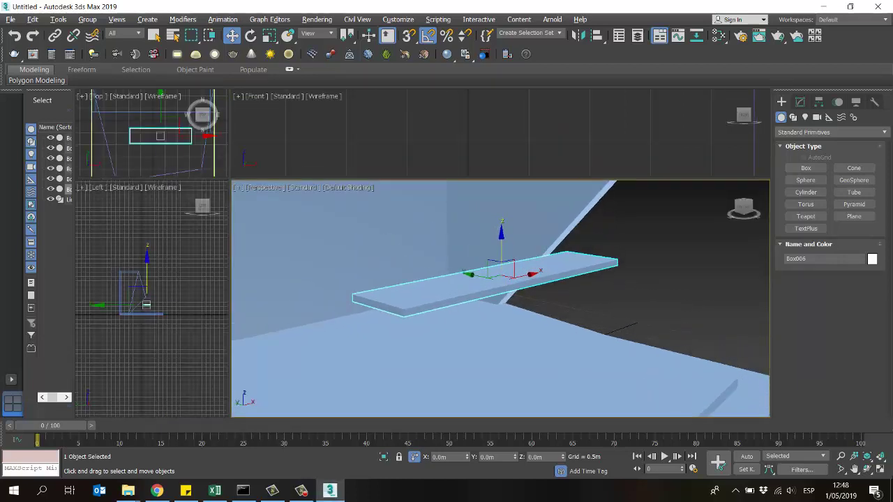
{"action": "left_click", "coordinate": [869, 469]}
{"action": "left_click_drag", "start_coordinate": [541, 289], "coordinate": [472, 268]}
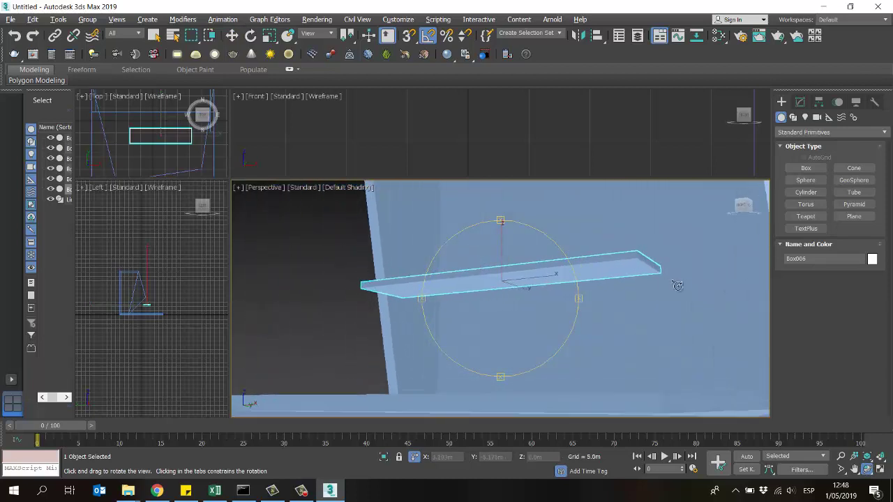
{"action": "key", "text": "w"}
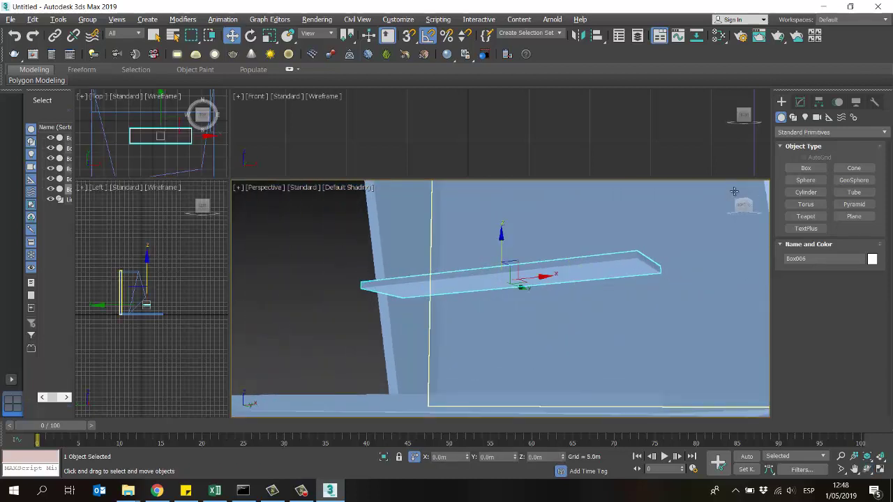
{"action": "left_click", "coordinate": [800, 103]}
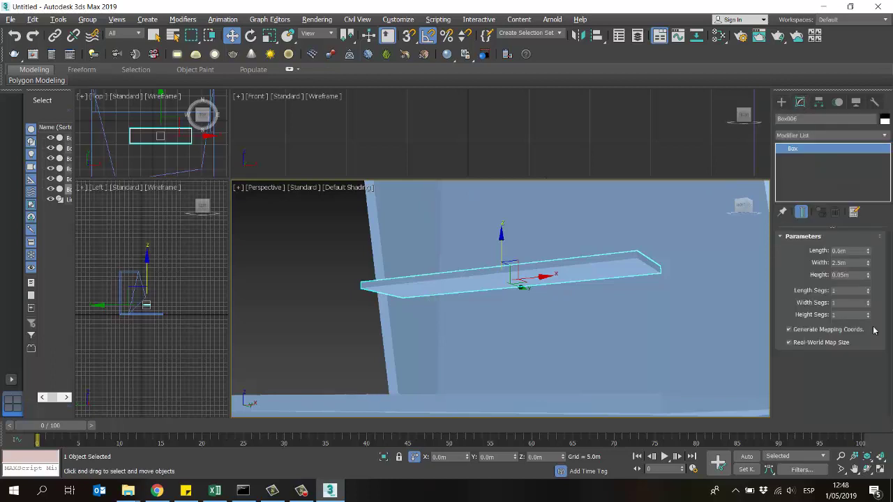
{"action": "left_click", "coordinate": [841, 303]}
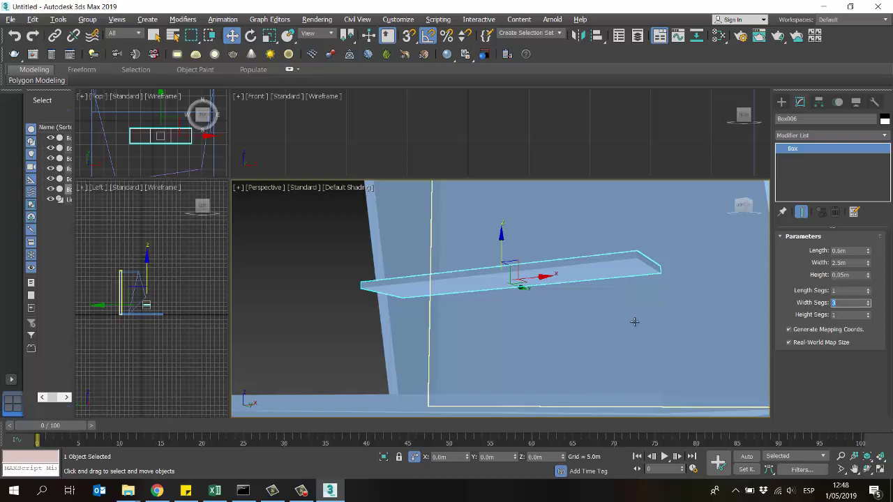
{"action": "middle_click_drag", "start_coordinate": [598, 287], "coordinate": [602, 281], "text": "alt"}
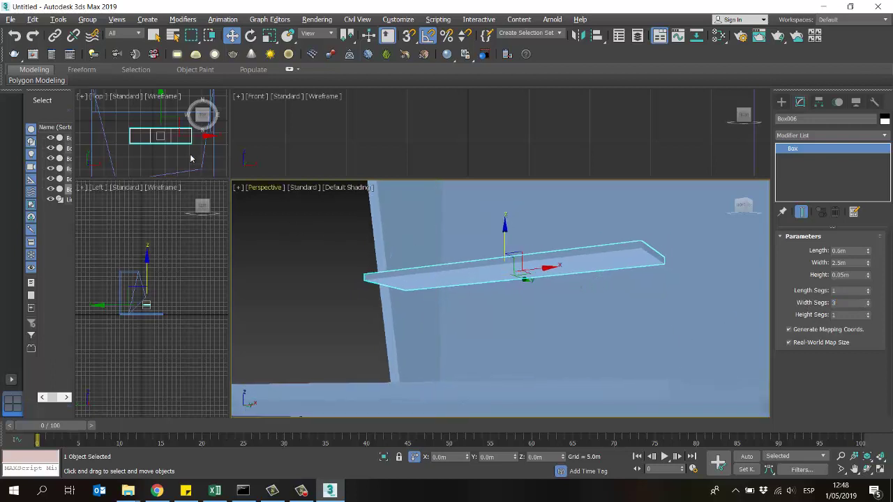
{"action": "left_click", "coordinate": [846, 304]}
{"action": "scroll", "coordinate": [157, 150], "scroll_direction": "up", "scroll_amount": 3}
{"action": "scroll", "coordinate": [155, 153], "scroll_direction": "up", "scroll_amount": 2}
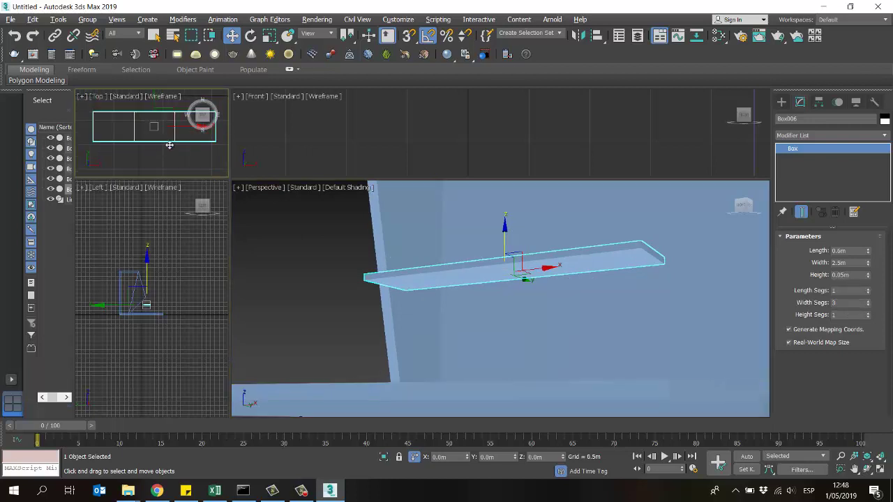
Turn on Edged Faces in the Perspective view and check the segment lines on the box's underside
{"action": "right_click", "coordinate": [312, 232]}
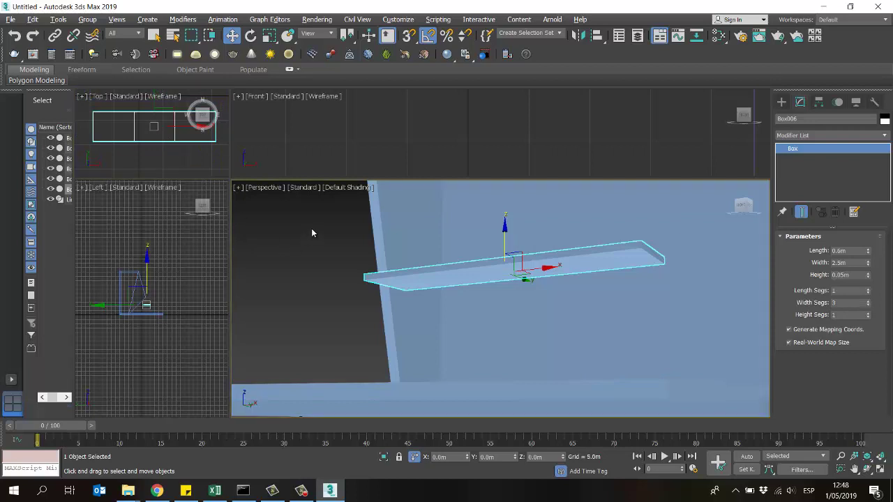
{"action": "left_click", "coordinate": [304, 188]}
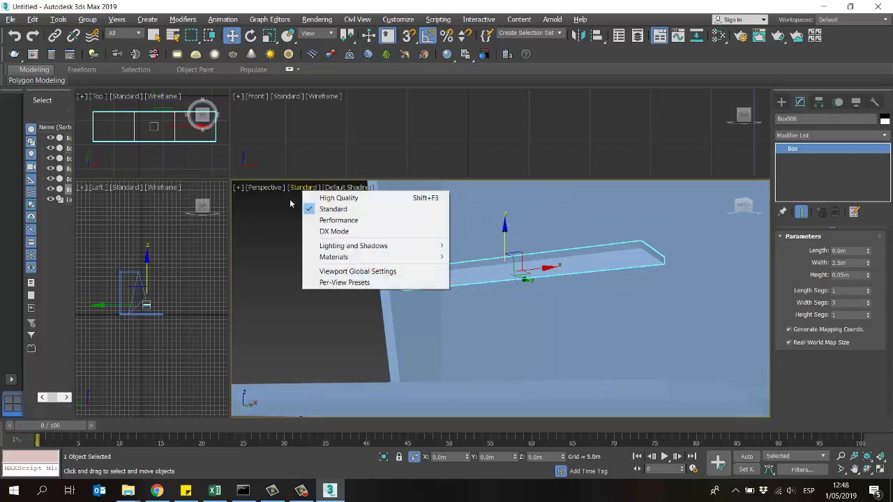
{"action": "left_click", "coordinate": [290, 203]}
{"action": "left_click", "coordinate": [345, 187]}
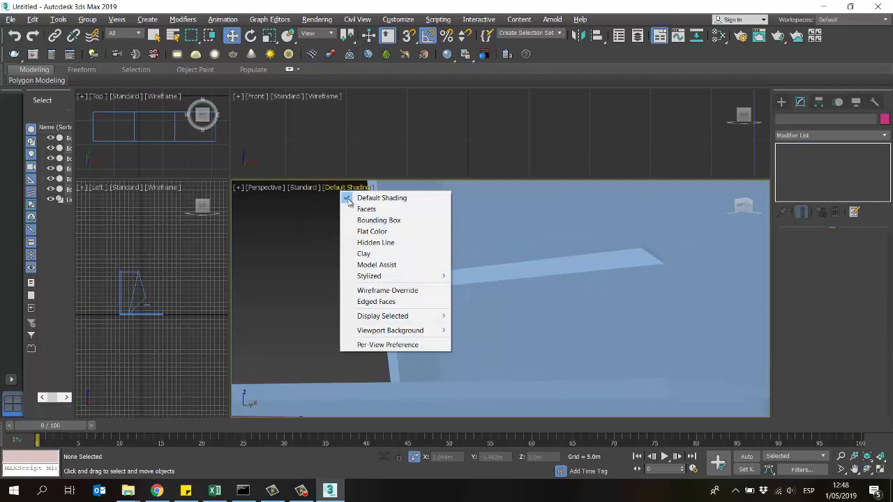
{"action": "left_click", "coordinate": [383, 302]}
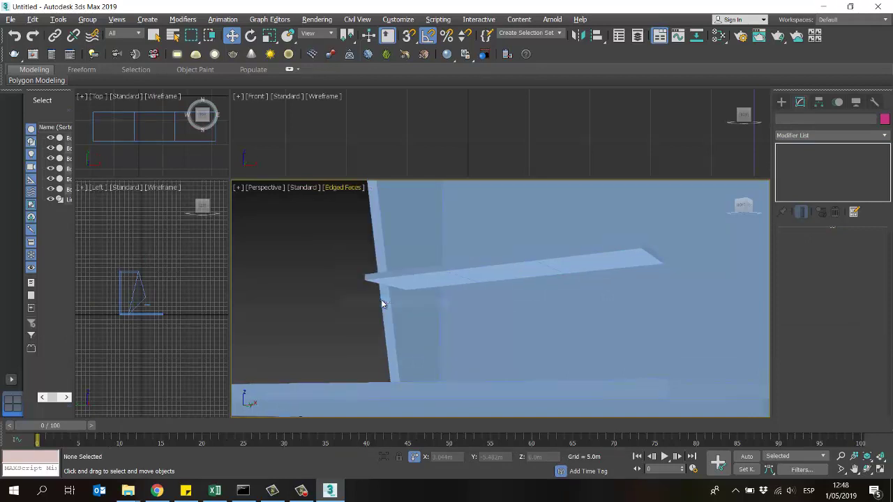
{"action": "scroll", "coordinate": [495, 274], "scroll_direction": "up", "scroll_amount": 2}
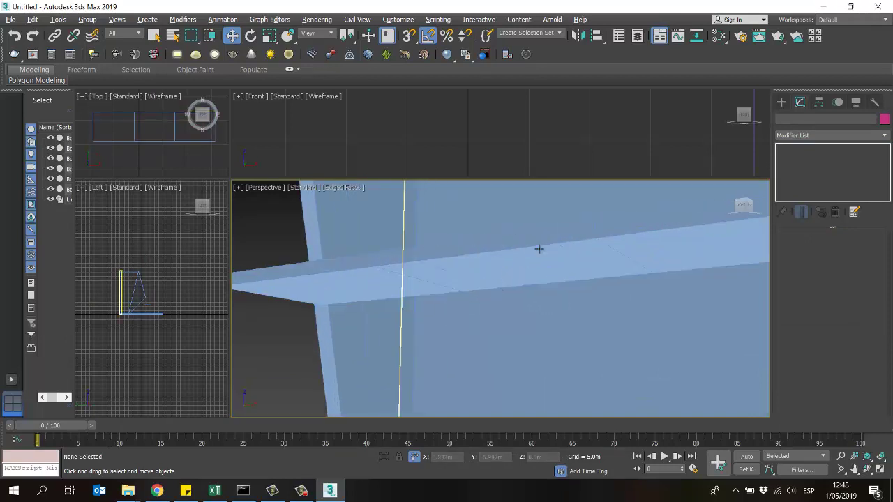
{"action": "left_click", "coordinate": [458, 262]}
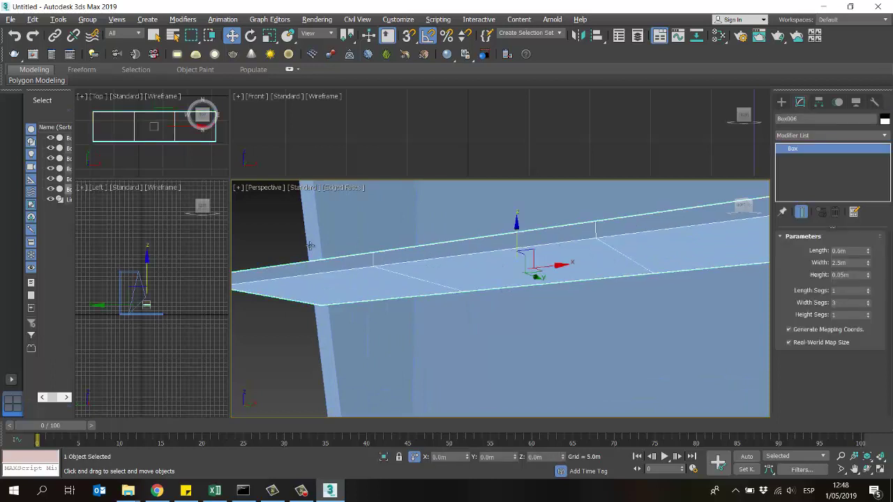
{"action": "left_click", "coordinate": [282, 241]}
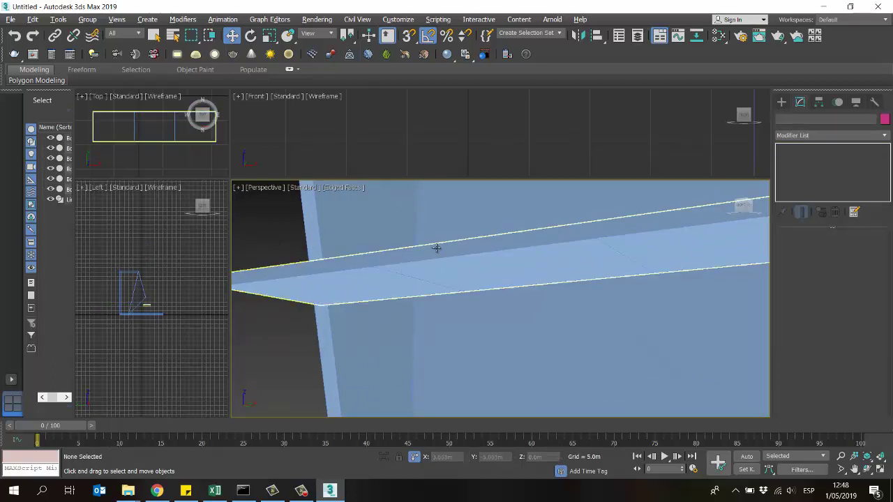
{"action": "scroll", "coordinate": [446, 253], "scroll_direction": "down", "scroll_amount": 3}
{"action": "scroll", "coordinate": [498, 253], "scroll_direction": "up", "scroll_amount": 2}
{"action": "scroll", "coordinate": [518, 255], "scroll_direction": "down", "scroll_amount": 2}
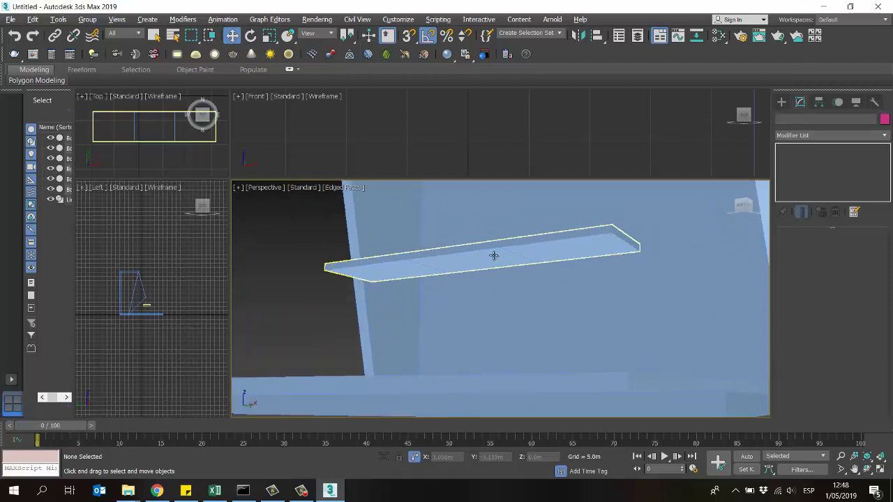
Add an Edit Poly modifier to the box and switch to Vertex sub-object level
{"action": "left_click", "coordinate": [493, 255]}
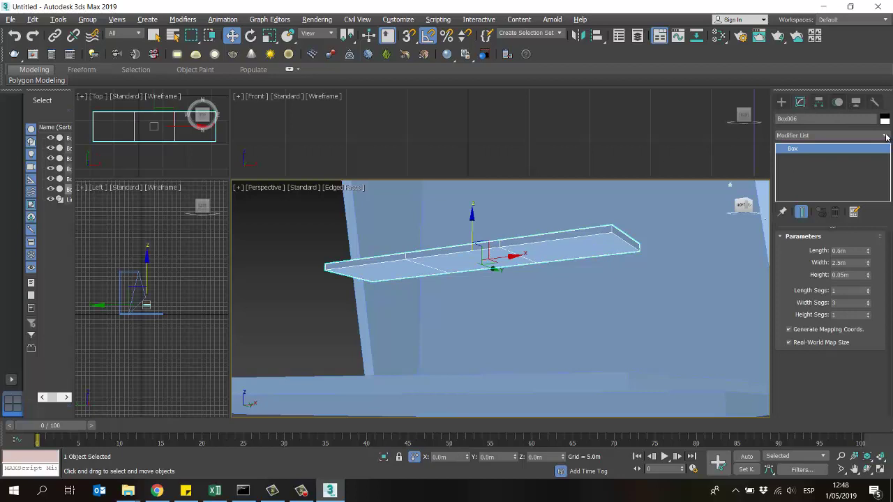
{"action": "left_click", "coordinate": [885, 136]}
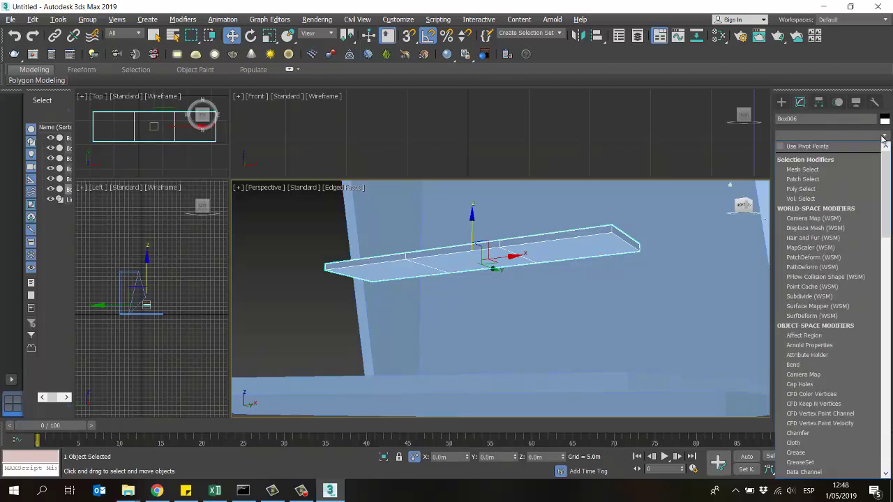
{"action": "key", "text": "e"}
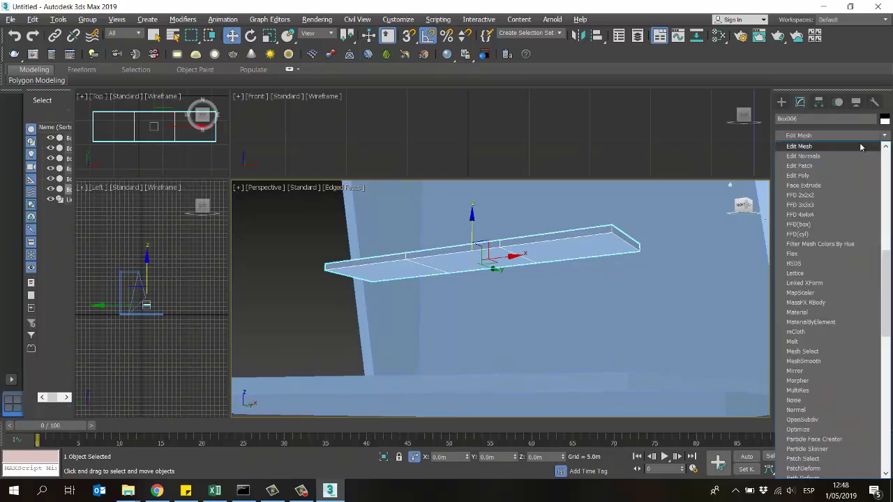
{"action": "left_click", "coordinate": [822, 177]}
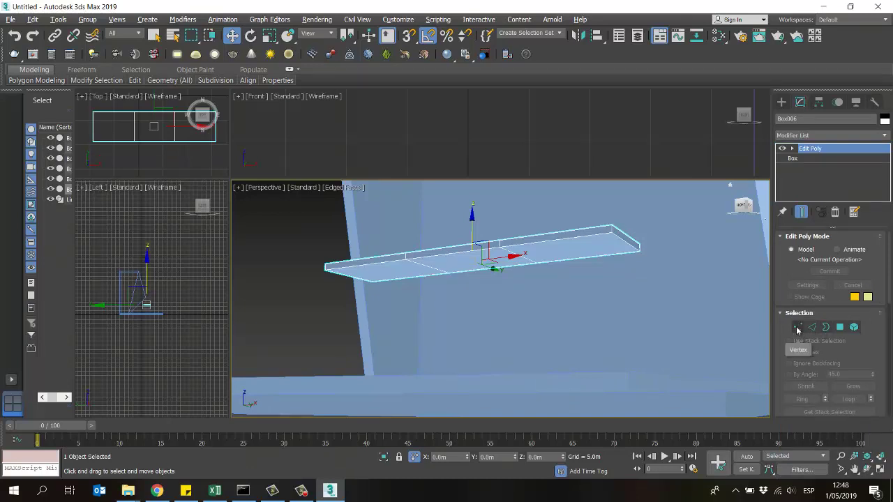
{"action": "left_click", "coordinate": [797, 328]}
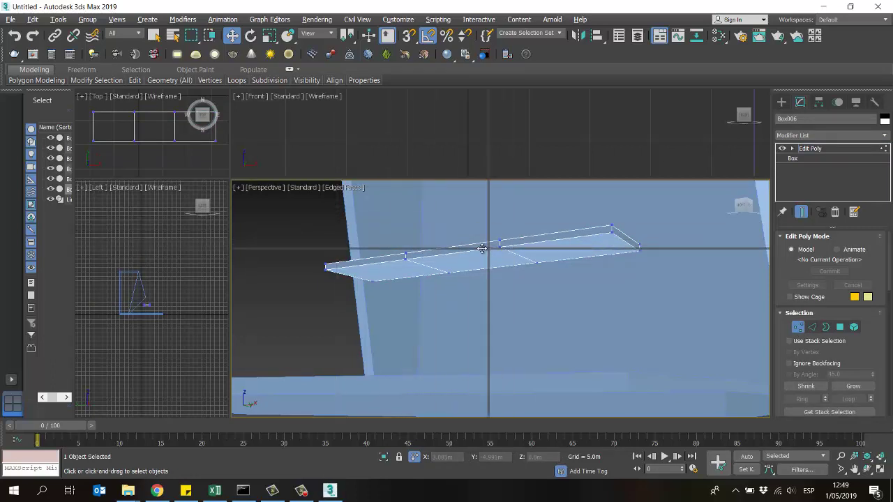
Select the left inner column of vertices in an enlarged Top view and move it along X close to the box's left end
{"action": "left_click_drag", "start_coordinate": [481, 248], "coordinate": [480, 247]}
{"action": "scroll", "coordinate": [317, 159], "scroll_direction": "down", "scroll_amount": 3}
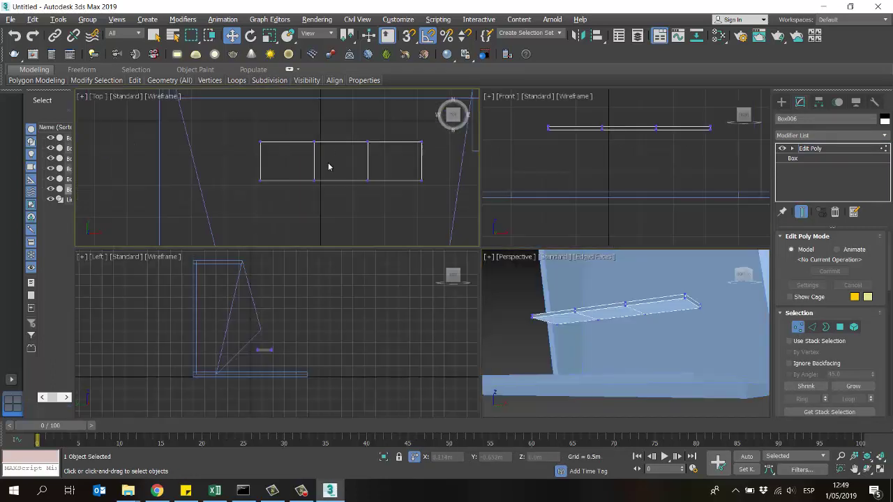
{"action": "left_click_drag", "start_coordinate": [313, 167], "coordinate": [295, 213]}
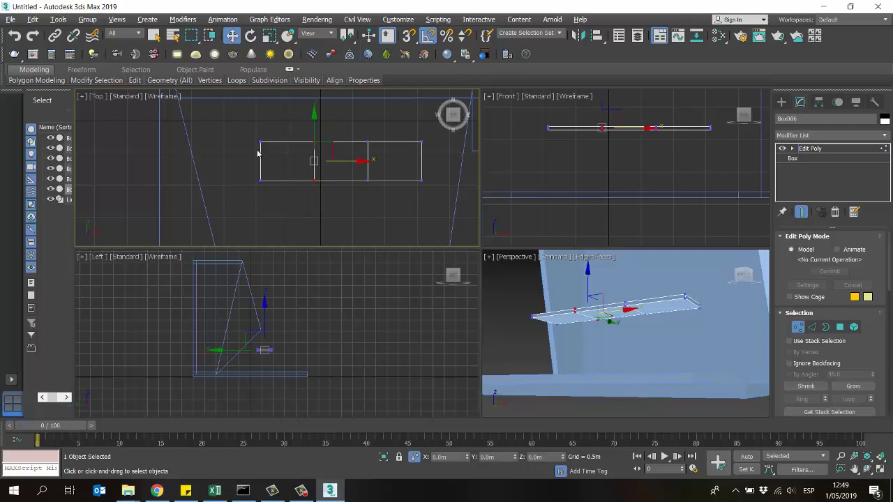
{"action": "scroll", "coordinate": [259, 152], "scroll_direction": "up", "scroll_amount": 4}
{"action": "middle_click_drag", "start_coordinate": [327, 168], "coordinate": [287, 155]}
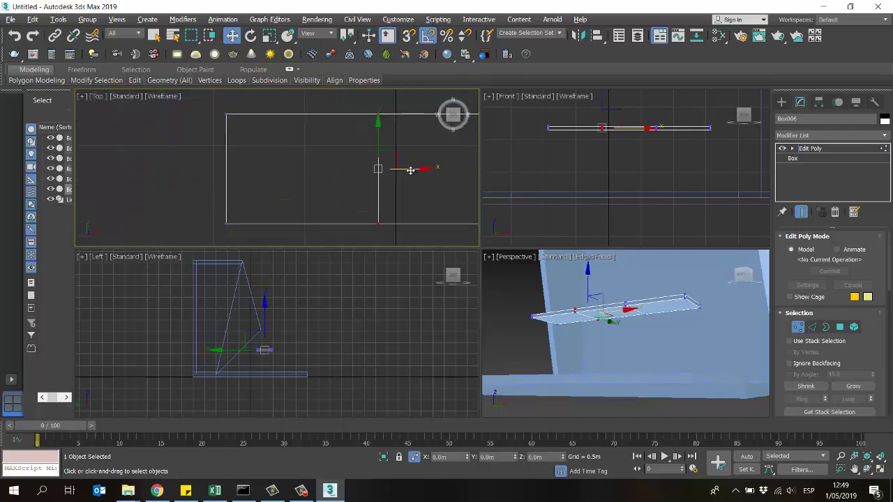
{"action": "left_click_drag", "start_coordinate": [410, 170], "coordinate": [277, 168]}
Move the selected inner vertices along X in the Top view until they coincide with the box's left edge
{"action": "scroll", "coordinate": [578, 161], "scroll_direction": "up", "scroll_amount": 8}
{"action": "middle_click_drag", "start_coordinate": [618, 160], "coordinate": [618, 168]}
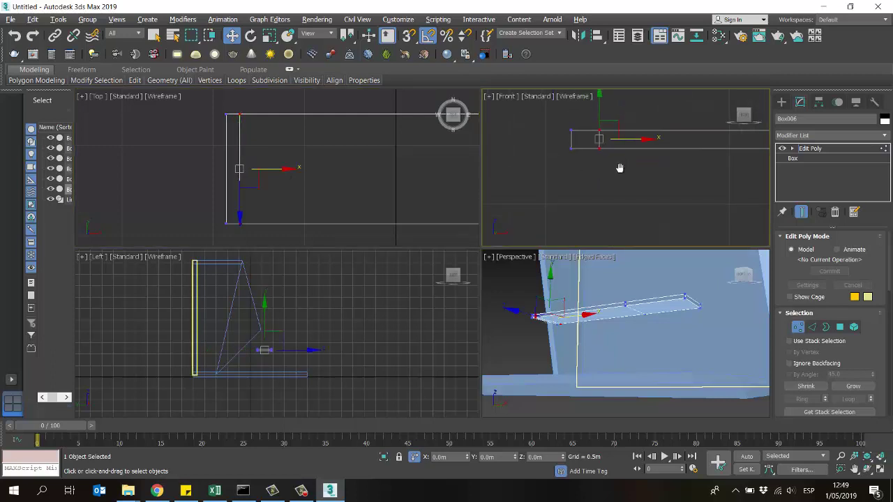
{"action": "middle_click_drag", "start_coordinate": [249, 156], "coordinate": [175, 165]}
{"action": "scroll", "coordinate": [193, 152], "scroll_direction": "down", "scroll_amount": 3}
{"action": "scroll", "coordinate": [180, 174], "scroll_direction": "up", "scroll_amount": 6}
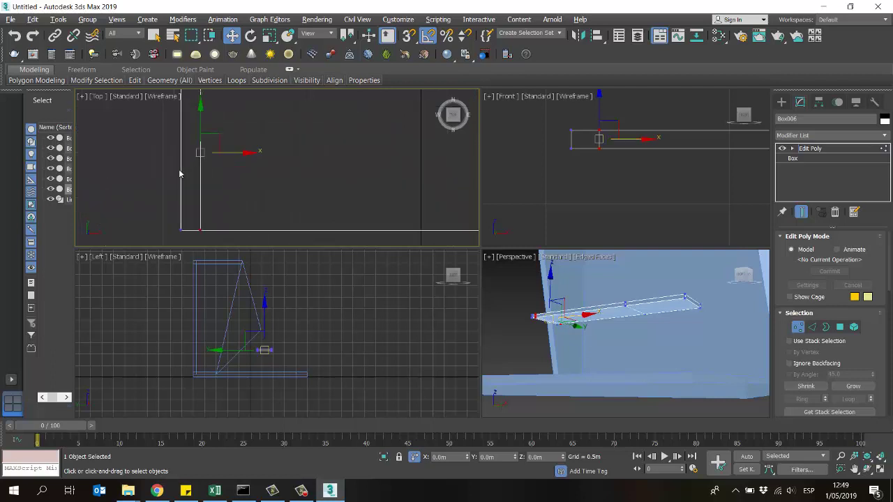
{"action": "middle_click_drag", "start_coordinate": [233, 175], "coordinate": [275, 179]}
{"action": "scroll", "coordinate": [275, 179], "scroll_direction": "down", "scroll_amount": 3}
{"action": "mouse_move", "coordinate": [298, 162]}
{"action": "left_mouse_down"}
{"action": "mouse_move", "coordinate": [288, 158]}
{"action": "mouse_move", "coordinate": [301, 157]}
{"action": "left_mouse_up"}
{"action": "scroll", "coordinate": [242, 159], "scroll_direction": "up", "scroll_amount": 6}
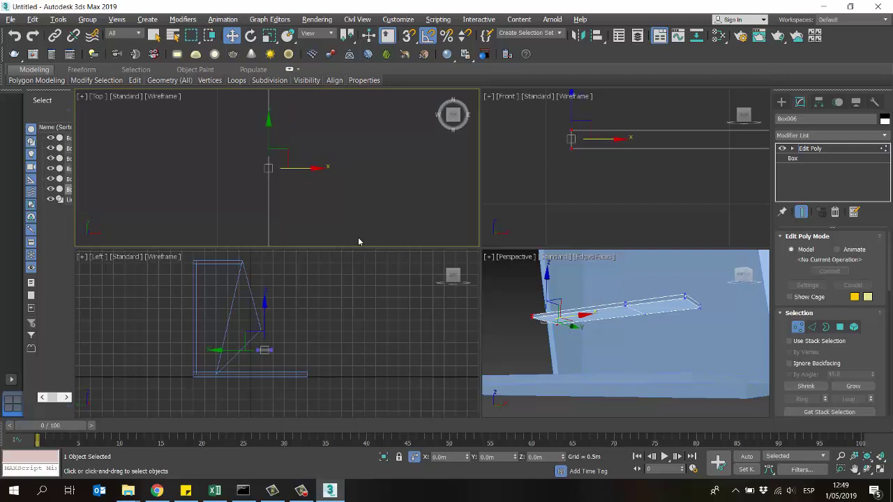
Offset the selected left inner vertices of the box by 0.05 m along X
{"action": "left_click", "coordinate": [449, 459]}
{"action": "left_click", "coordinate": [414, 459]}
{"action": "key", "text": "Return"}
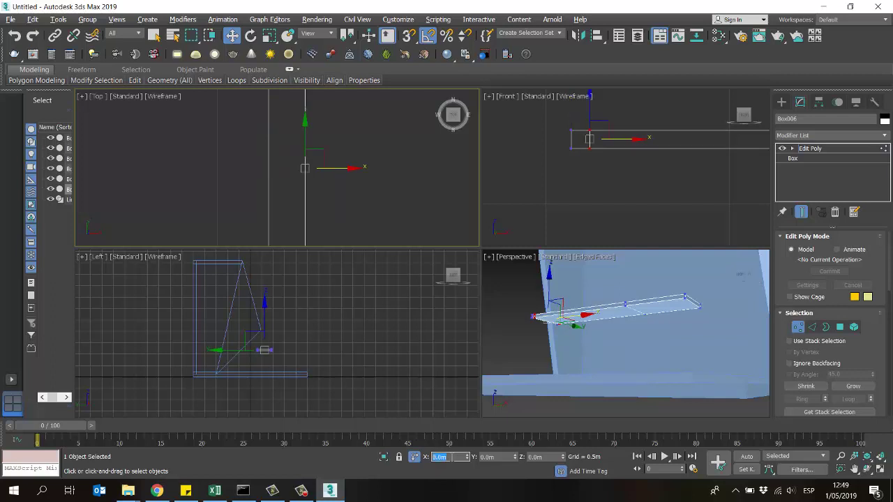
Move the right inner column of vertices onto the box's right edge in the Top view, and offset it -0.05 m along X
{"action": "middle_click_drag", "start_coordinate": [410, 189], "coordinate": [320, 188]}
{"action": "scroll", "coordinate": [320, 187], "scroll_direction": "down", "scroll_amount": 6}
{"action": "middle_click_drag", "start_coordinate": [439, 179], "coordinate": [330, 160]}
{"action": "left_click_drag", "start_coordinate": [377, 122], "coordinate": [292, 240]}
{"action": "left_click_drag", "start_coordinate": [381, 168], "coordinate": [444, 168]}
{"action": "scroll", "coordinate": [418, 170], "scroll_direction": "up", "scroll_amount": 7}
{"action": "middle_click_drag", "start_coordinate": [421, 172], "coordinate": [354, 174]}
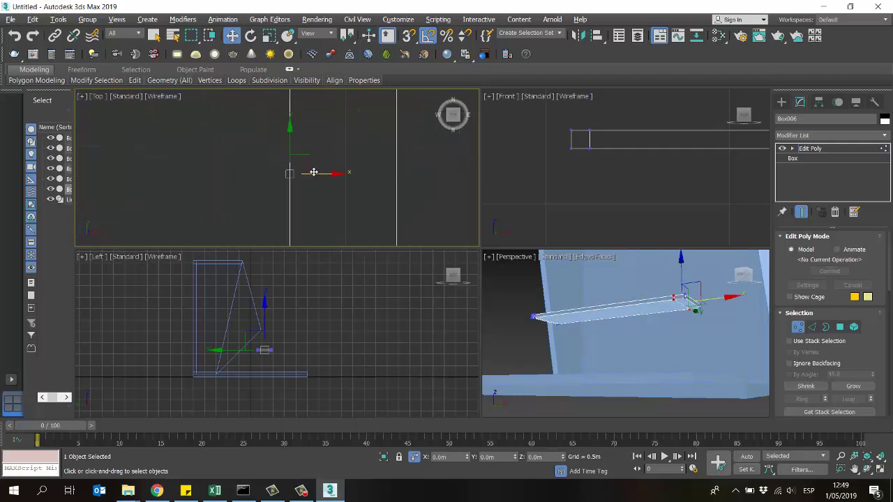
{"action": "left_click_drag", "start_coordinate": [329, 173], "coordinate": [420, 174]}
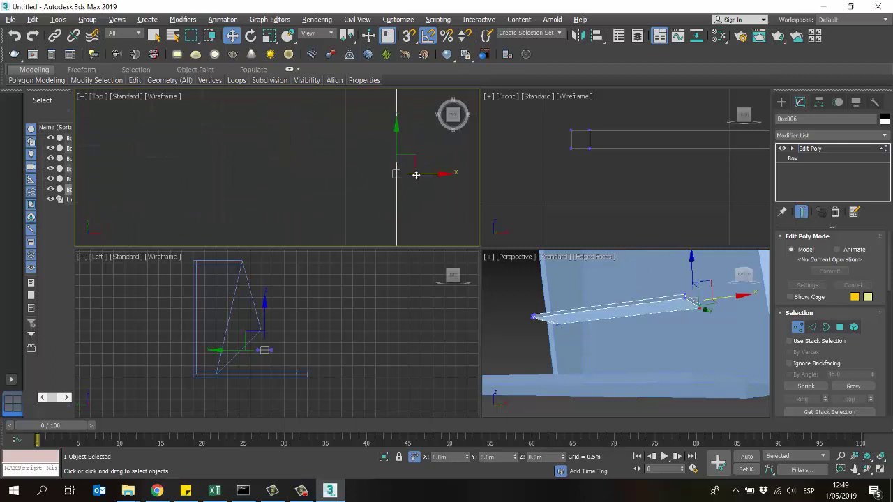
{"action": "left_click", "coordinate": [455, 458]}
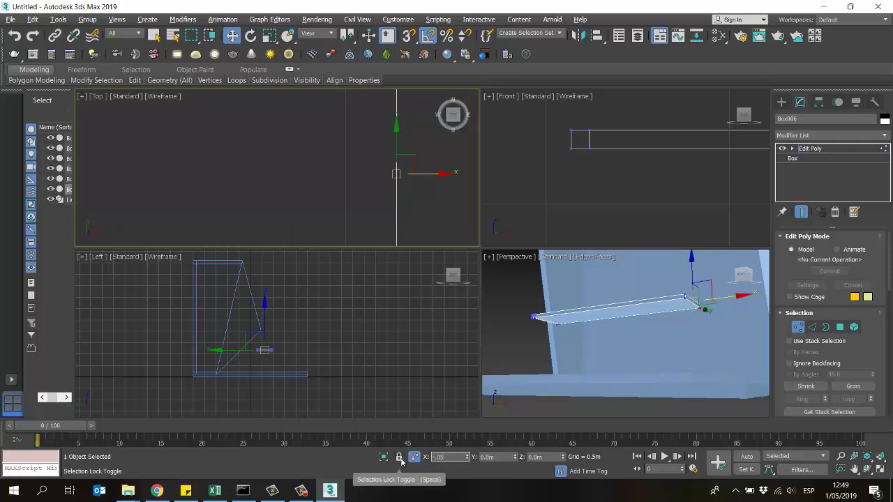
{"action": "key", "text": "Return"}
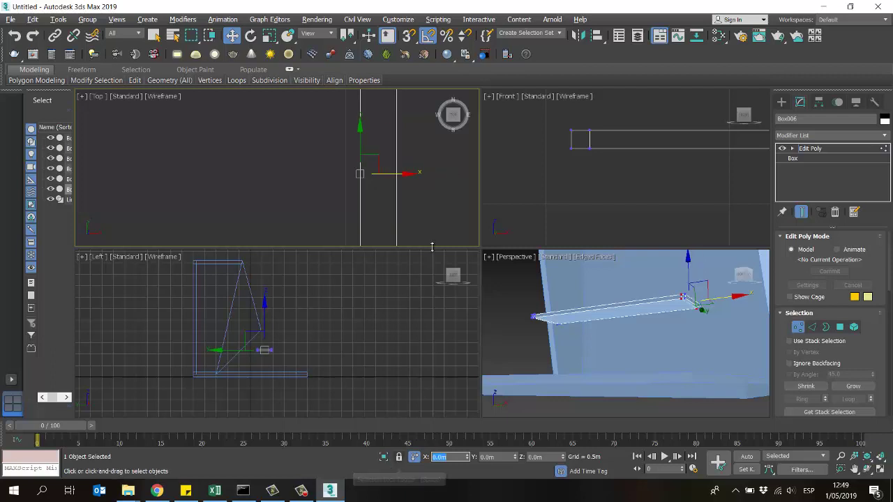
Examine the box's underside in an enlarged Perspective view and the counter's two end supports in the reference photo
{"action": "left_click_drag", "start_coordinate": [480, 247], "coordinate": [288, 153]}
{"action": "left_click", "coordinate": [866, 468]}
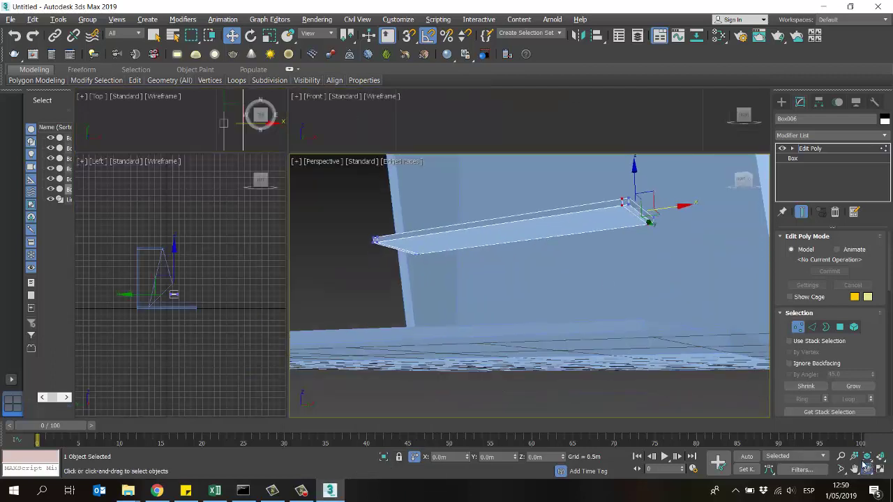
{"action": "left_click_drag", "start_coordinate": [565, 247], "coordinate": [570, 238]}
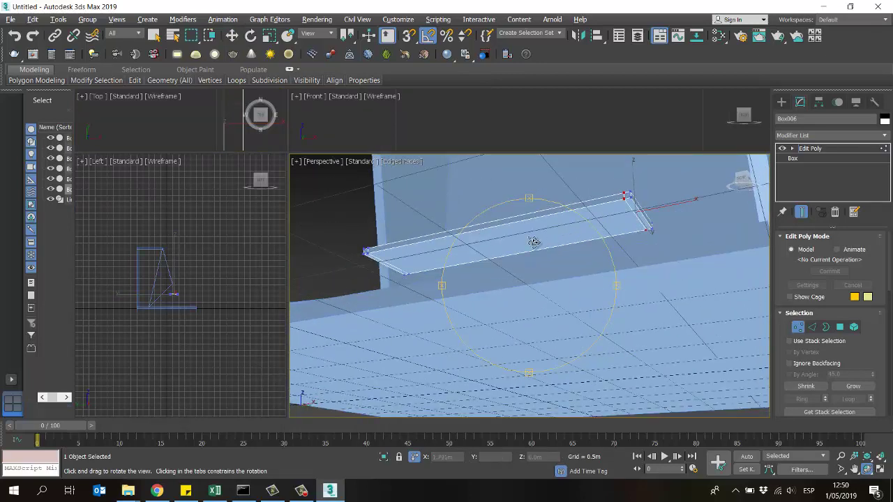
{"action": "scroll", "coordinate": [506, 237], "scroll_direction": "up", "scroll_amount": 2}
{"action": "left_click_drag", "start_coordinate": [516, 245], "coordinate": [530, 239]}
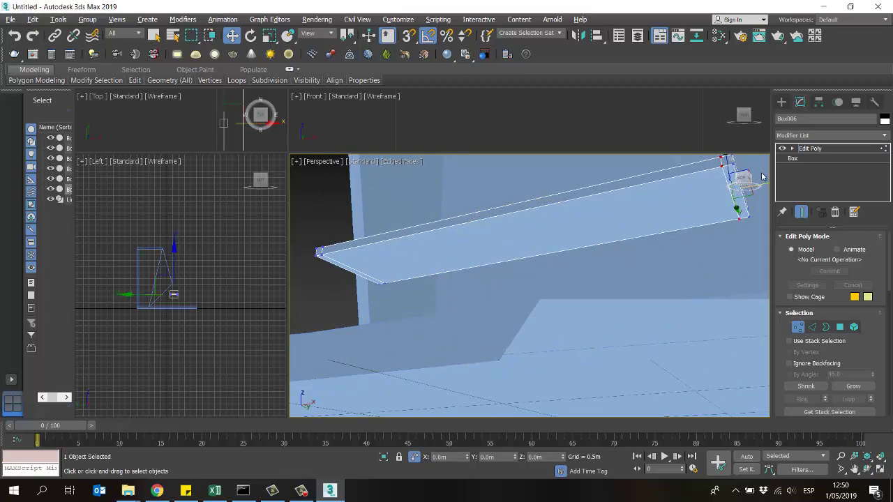
{"action": "left_click", "coordinate": [128, 492]}
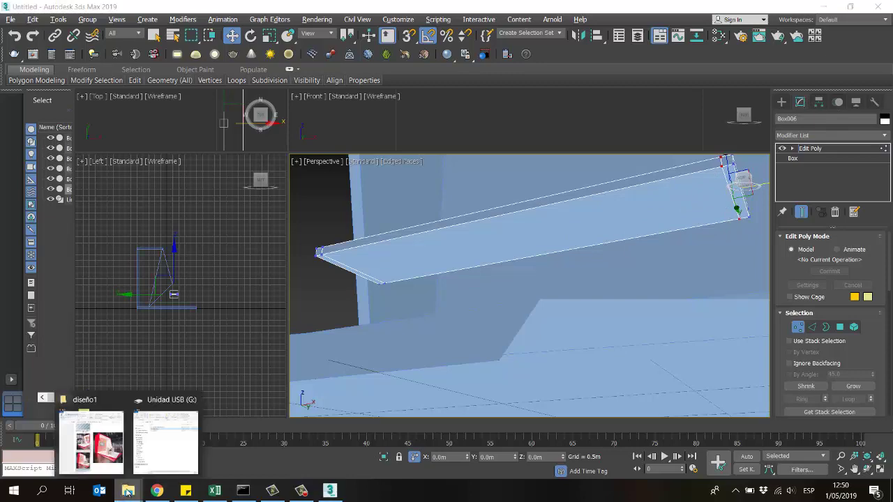
{"action": "left_click", "coordinate": [91, 443]}
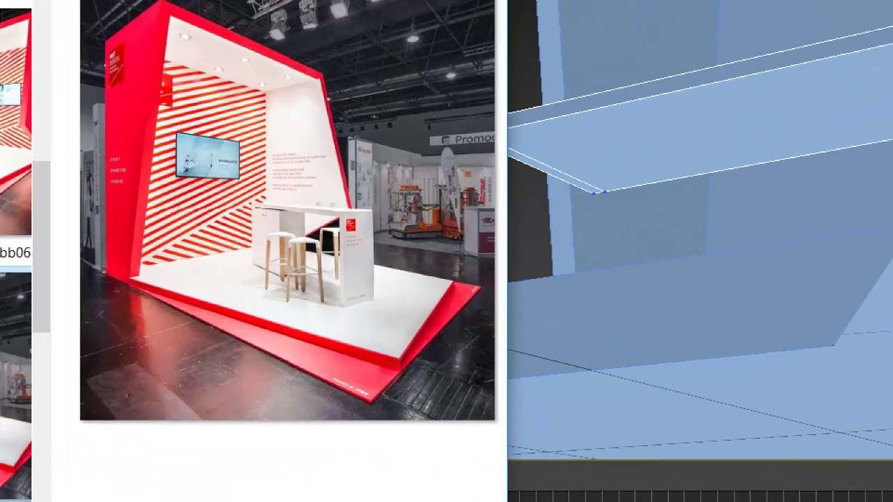
{"action": "left_click_drag", "start_coordinate": [332, 201], "coordinate": [391, 307], "text": "ctrl"}
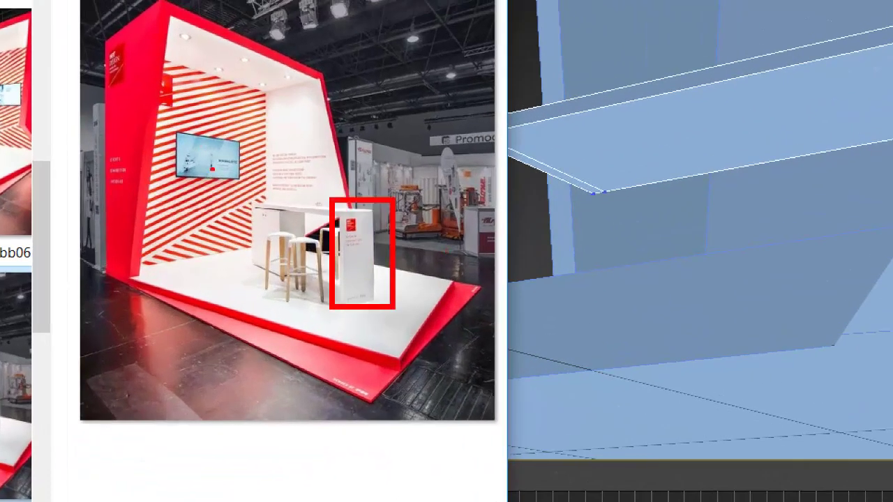
{"action": "left_click_drag", "start_coordinate": [243, 192], "coordinate": [271, 276]}
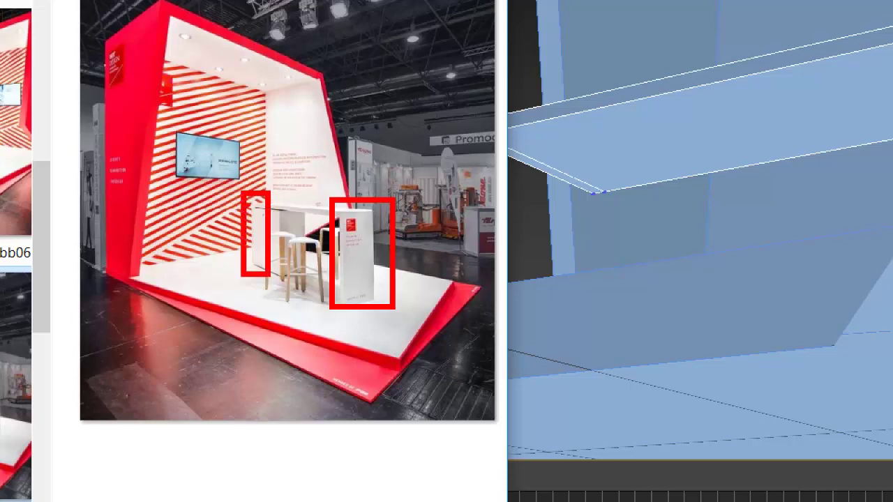
{"action": "left_click_drag", "start_coordinate": [245, 203], "coordinate": [299, 284]}
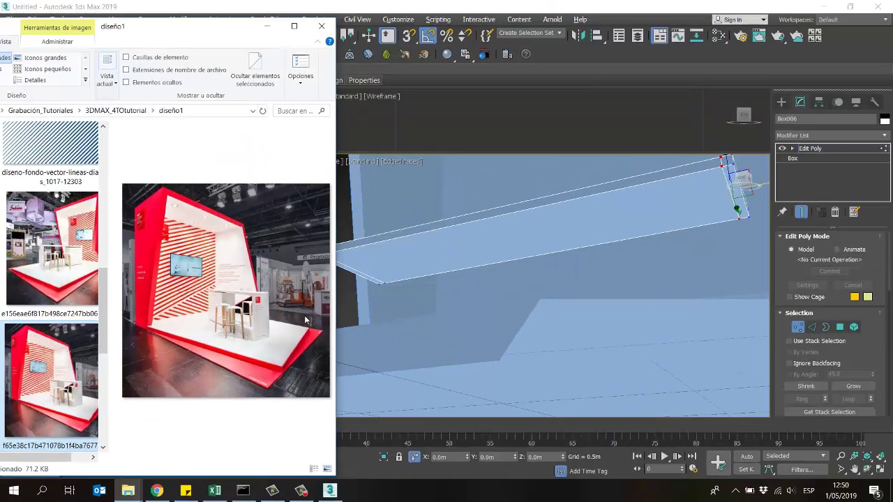
{"action": "left_click", "coordinate": [271, 28]}
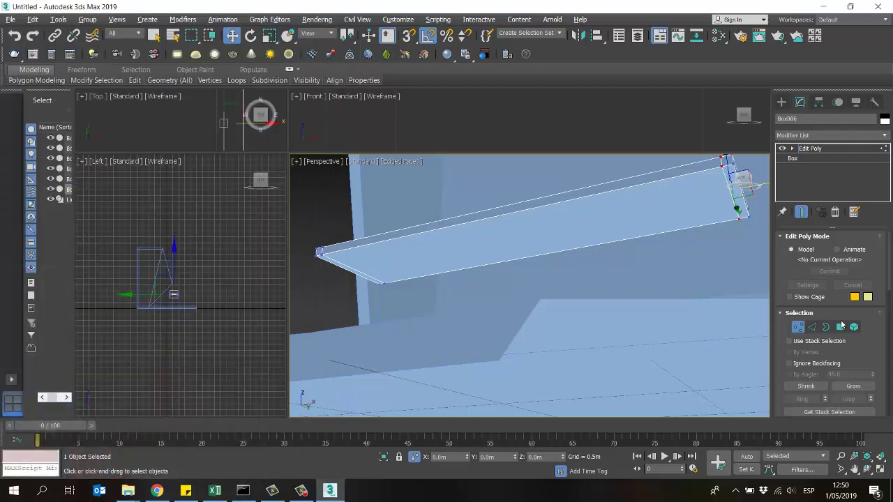
Switch to Polygon sub-object level and select the two narrow end polygons on the box's underside
{"action": "left_click", "coordinate": [840, 327]}
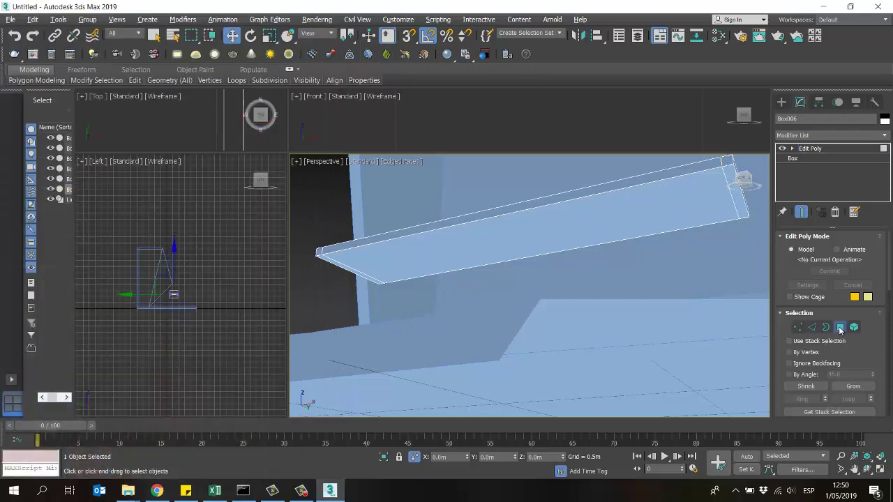
{"action": "left_click", "coordinate": [740, 208]}
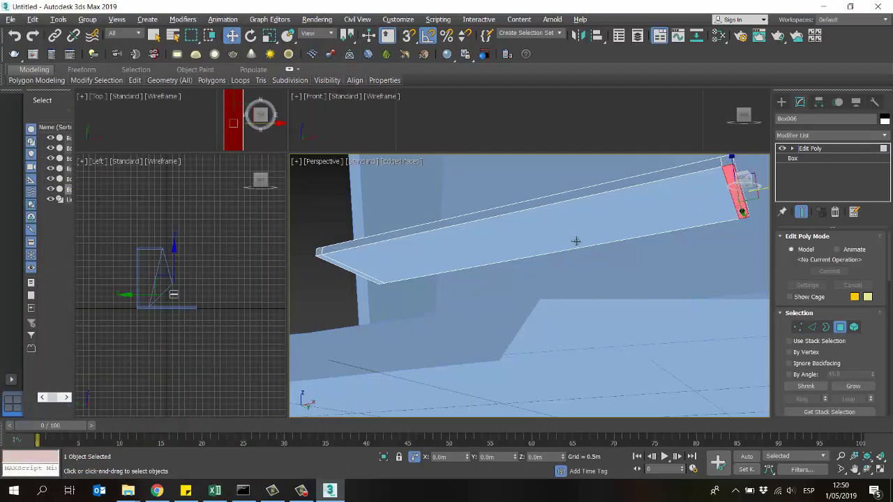
{"action": "left_click", "coordinate": [355, 272], "text": "ctrl"}
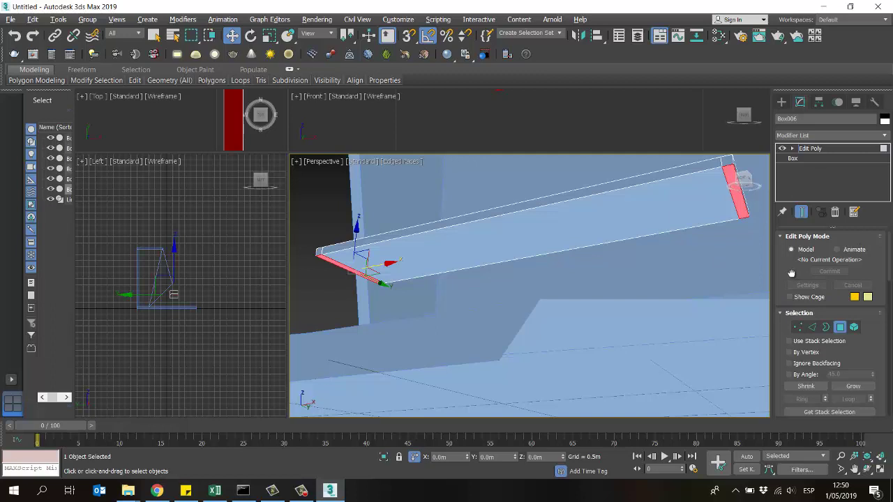
Extrude the two selected underside polygons by 0.95 m to form the counter's legs
{"action": "left_click_drag", "start_coordinate": [791, 273], "coordinate": [802, 83]}
{"action": "left_click_drag", "start_coordinate": [790, 271], "coordinate": [800, 209]}
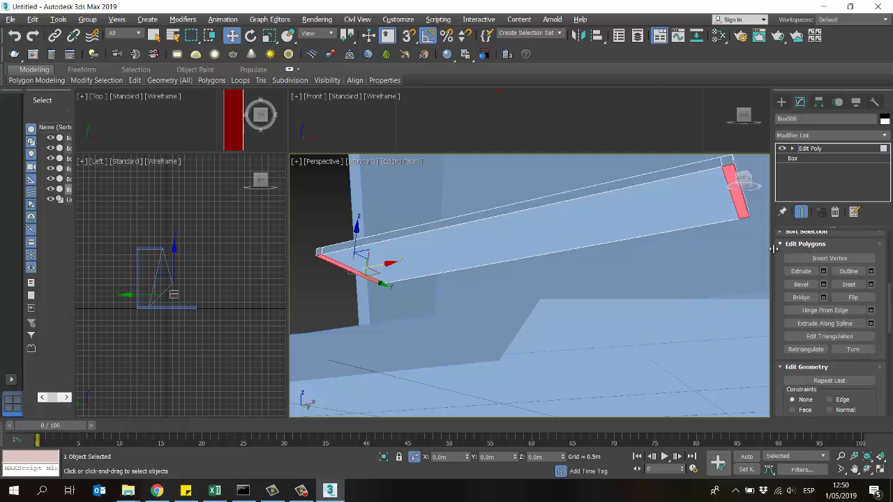
{"action": "left_click", "coordinate": [802, 272]}
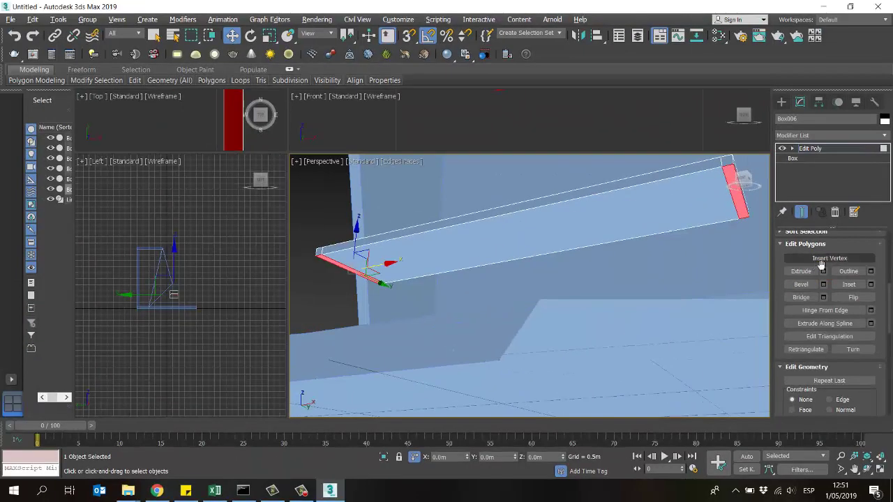
{"action": "left_click", "coordinate": [824, 272]}
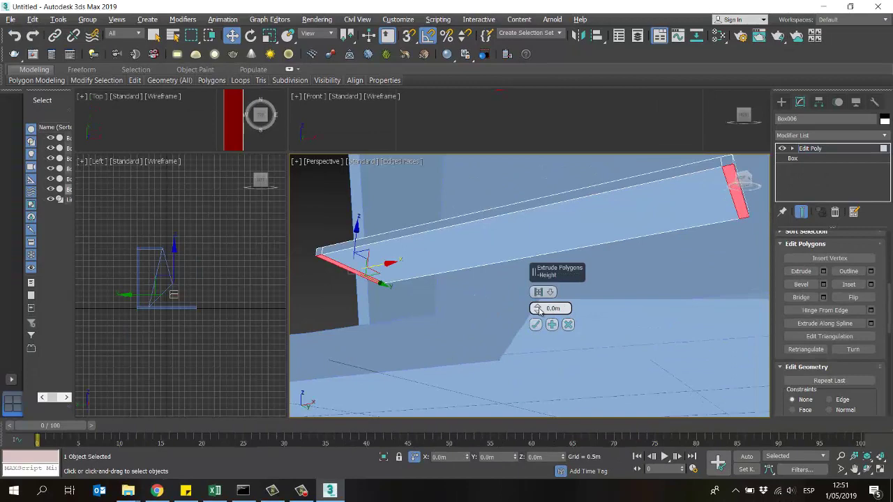
{"action": "left_click_drag", "start_coordinate": [560, 308], "coordinate": [516, 311]}
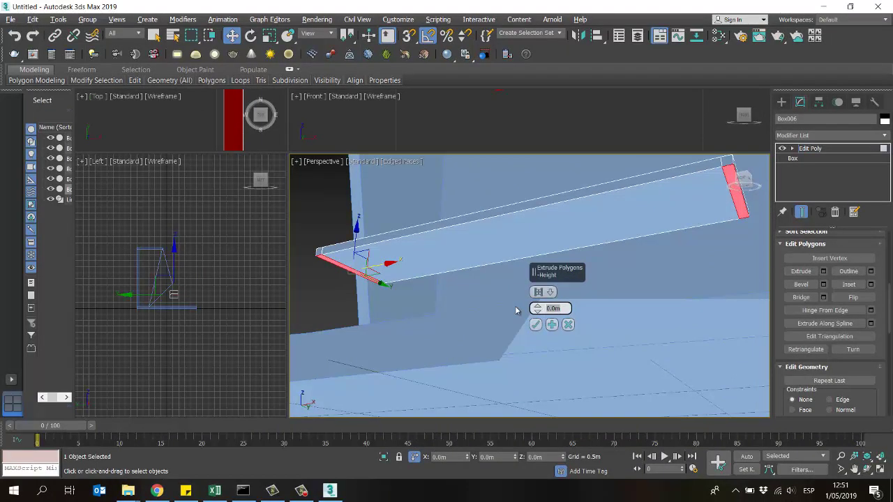
{"action": "type", "text": ".05"}
{"action": "key", "text": "Return"}
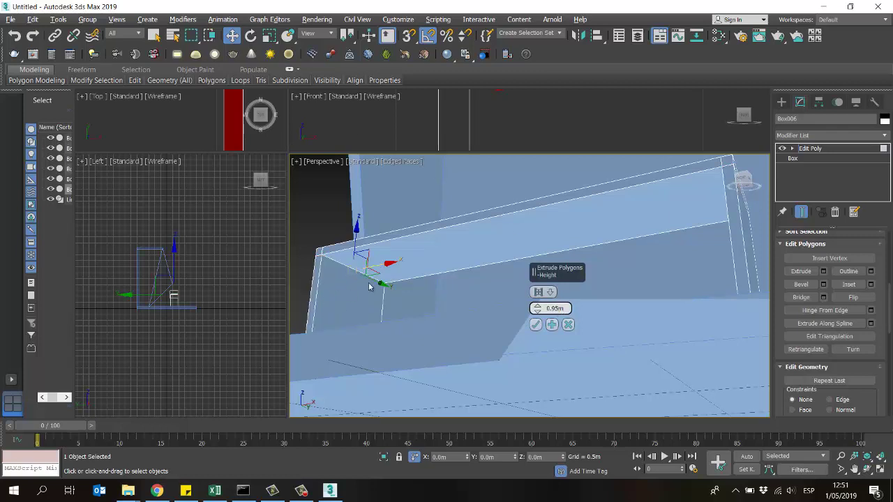
{"action": "left_click", "coordinate": [535, 325]}
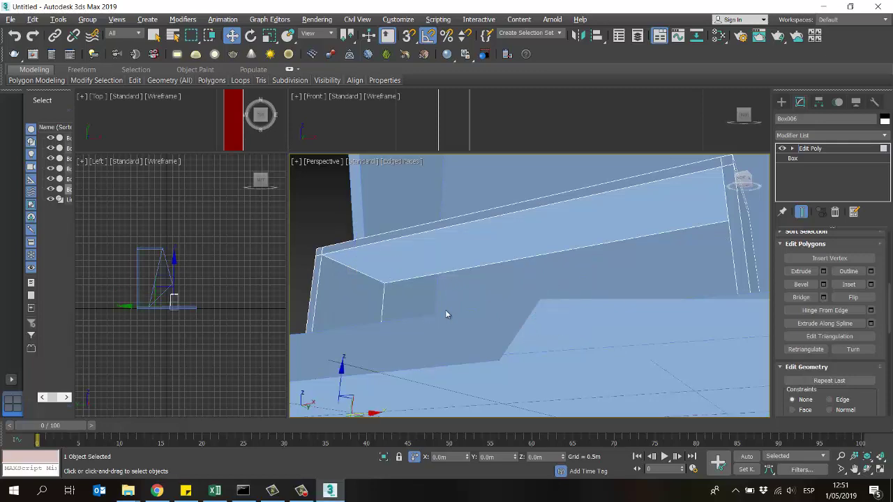
Inspect the counter and its legs from above the platform and compare them with the reference photo
{"action": "scroll", "coordinate": [447, 313], "scroll_direction": "down", "scroll_amount": 4}
{"action": "left_click", "coordinate": [865, 469]}
{"action": "left_click_drag", "start_coordinate": [514, 243], "coordinate": [514, 259]}
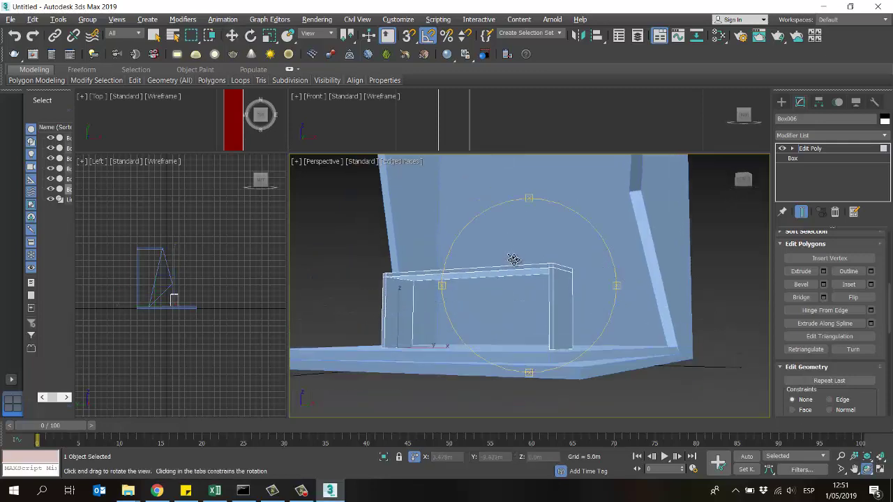
{"action": "middle_click_drag", "start_coordinate": [512, 260], "coordinate": [538, 295], "text": "alt"}
{"action": "key", "text": "w"}
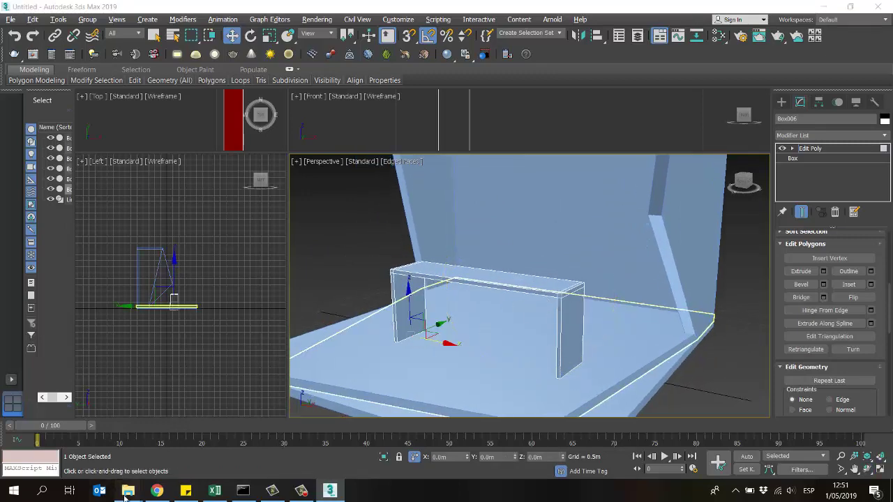
{"action": "left_click", "coordinate": [127, 491]}
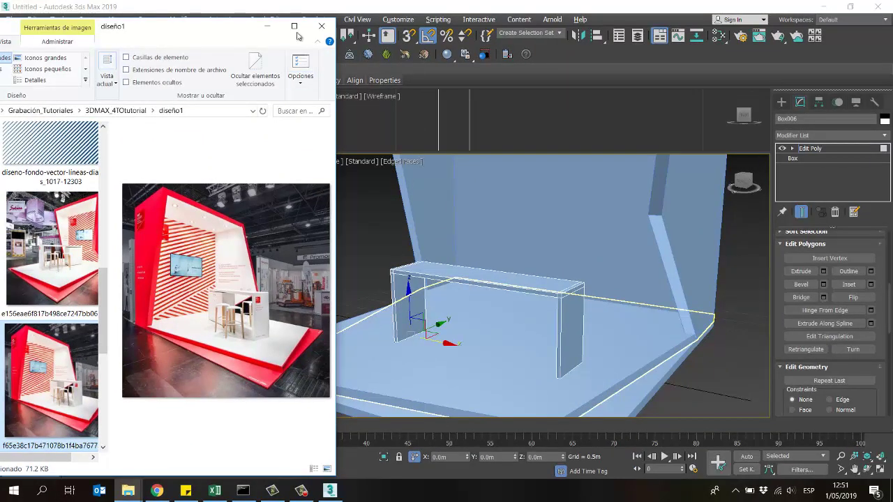
{"action": "key", "text": "alt+Tab"}
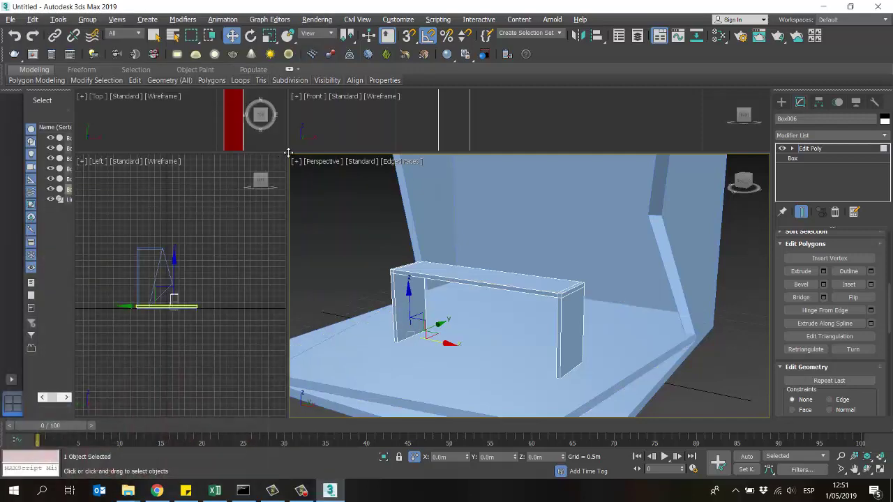
Finish the counter's polygon editing, deselect it, and show the Standard Primitives creation options with the counter enlarged in the Top view
{"action": "left_click_drag", "start_coordinate": [288, 152], "coordinate": [519, 332]}
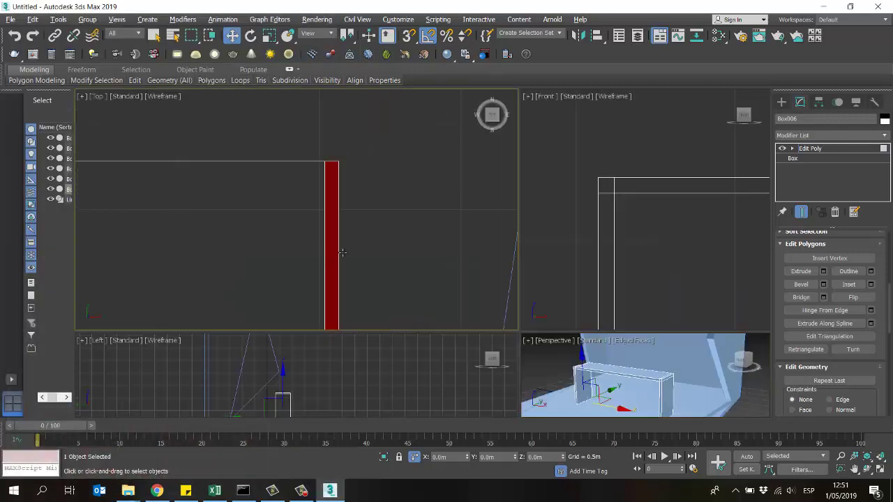
{"action": "scroll", "coordinate": [342, 253], "scroll_direction": "down", "scroll_amount": 8}
{"action": "middle_click_drag", "start_coordinate": [269, 224], "coordinate": [273, 211]}
{"action": "scroll", "coordinate": [272, 210], "scroll_direction": "up", "scroll_amount": 3}
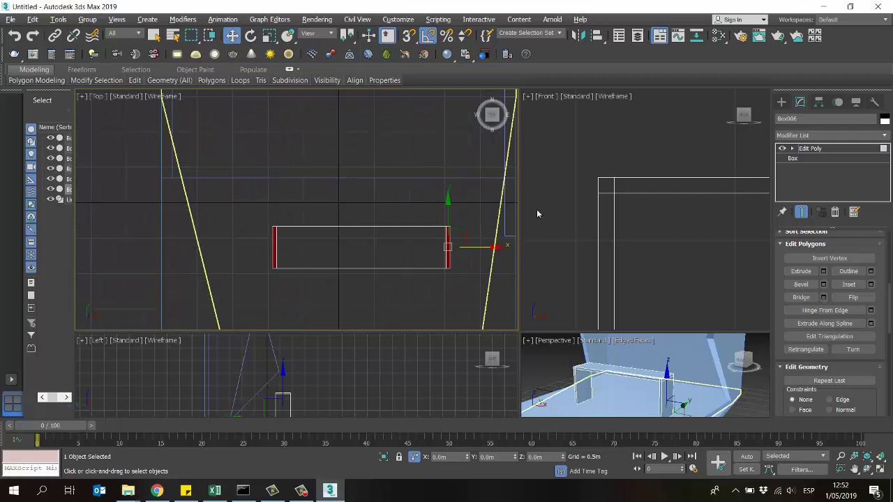
{"action": "middle_click_drag", "start_coordinate": [406, 220], "coordinate": [343, 206]}
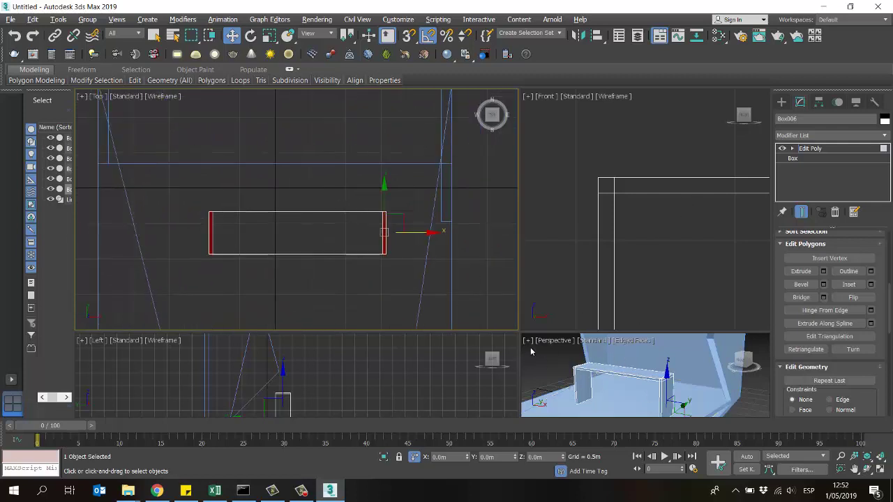
{"action": "left_click", "coordinate": [809, 149]}
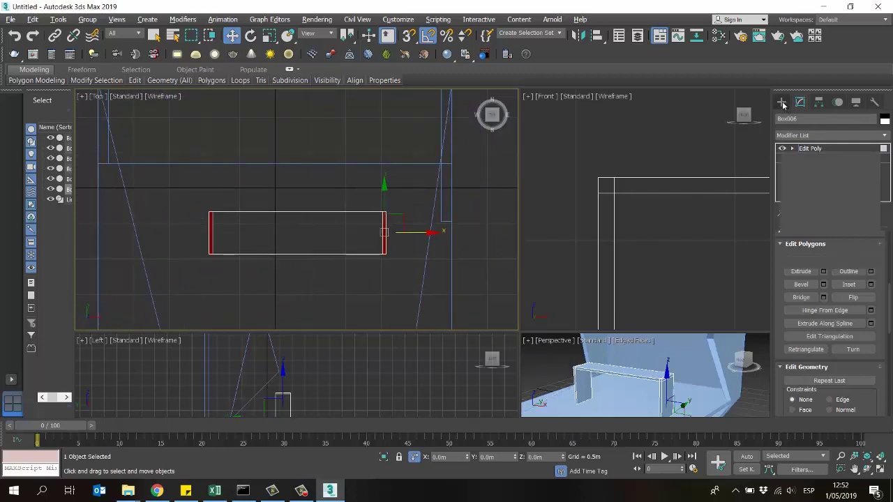
{"action": "left_click", "coordinate": [781, 101]}
{"action": "left_click", "coordinate": [380, 207]}
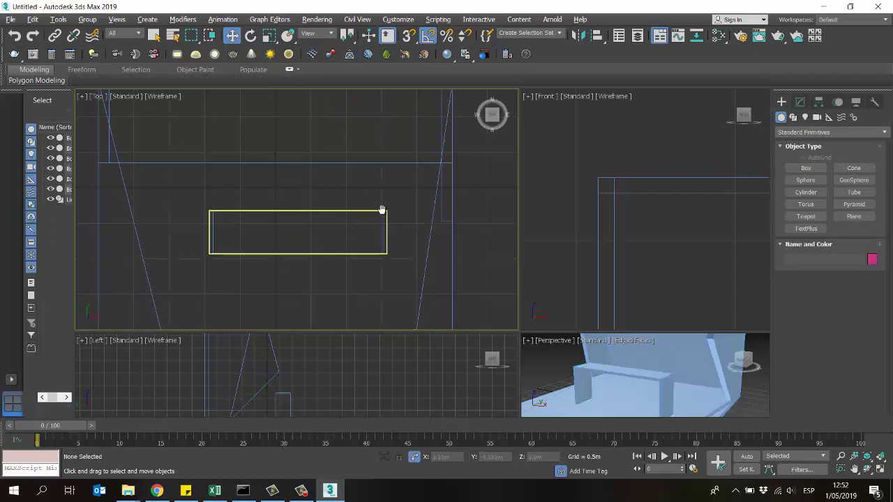
{"action": "middle_click_drag", "start_coordinate": [364, 235], "coordinate": [375, 219]}
{"action": "scroll", "coordinate": [474, 211], "scroll_direction": "up", "scroll_amount": 5}
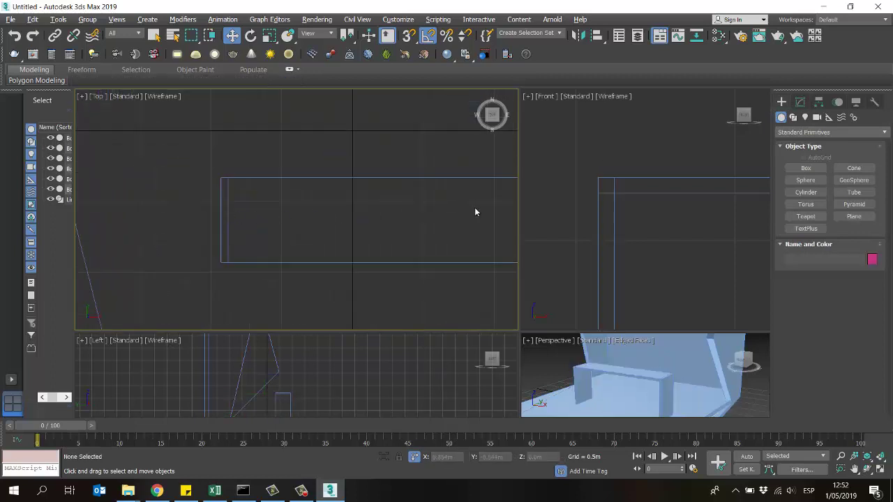
Create a box about 0.64 m wide, 0.6 m long and 0.675 m high under the counter, starting at one leg's inner edge
{"action": "left_click", "coordinate": [816, 172]}
{"action": "middle_click_drag", "start_coordinate": [321, 192], "coordinate": [376, 165]}
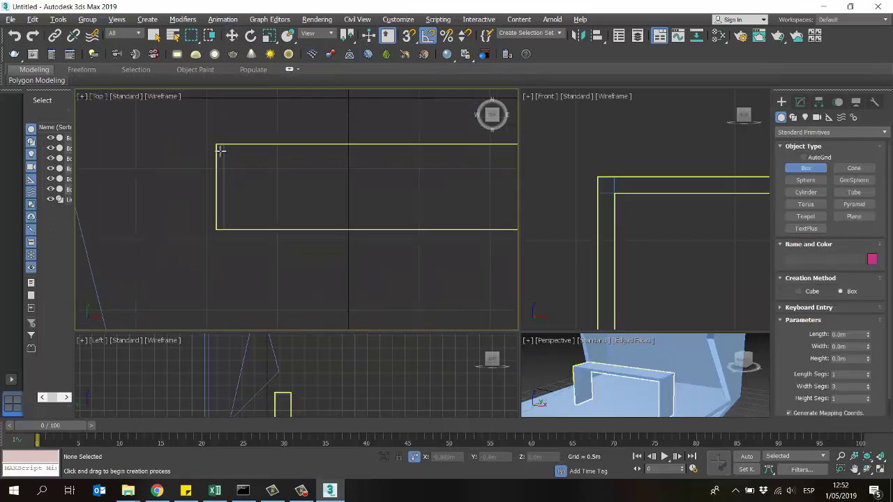
{"action": "scroll", "coordinate": [228, 152], "scroll_direction": "up", "scroll_amount": 3}
{"action": "middle_click_drag", "start_coordinate": [242, 163], "coordinate": [214, 151]}
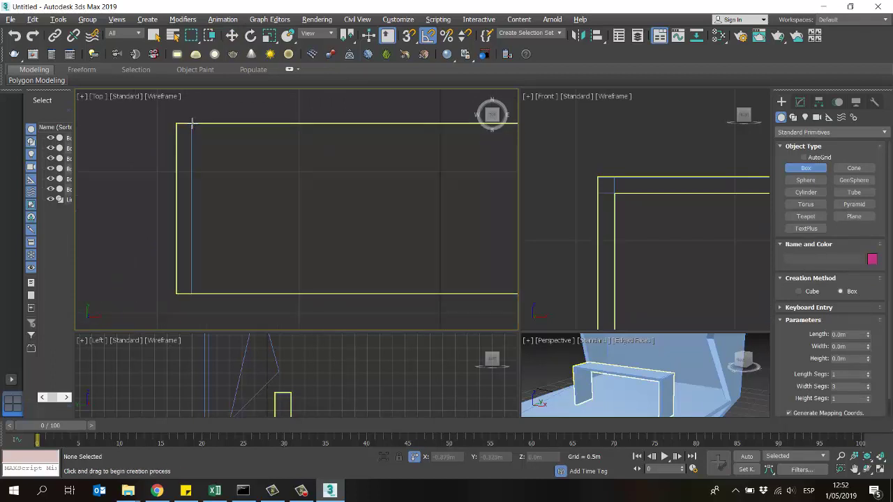
{"action": "left_click_drag", "start_coordinate": [192, 123], "coordinate": [370, 295]}
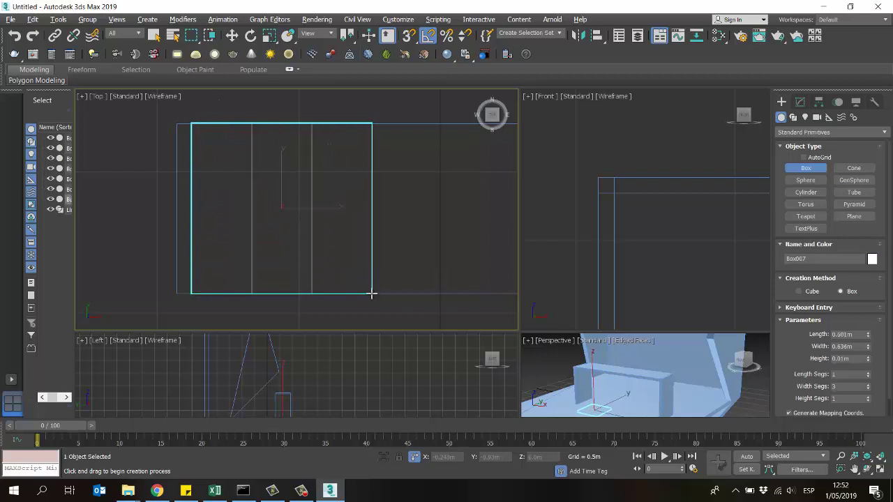
{"action": "left_click", "coordinate": [378, 101]}
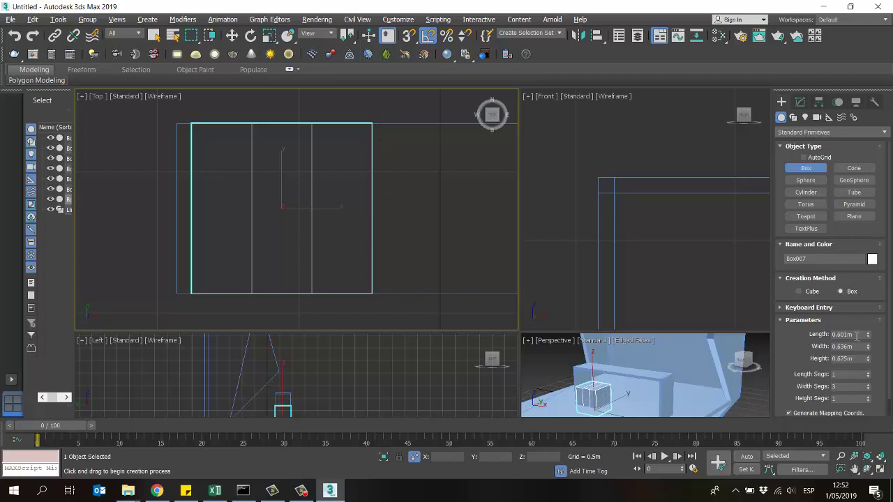
Set the new box's length and width to 0.6 m and its height to 0.9 m
{"action": "double_click", "coordinate": [857, 335]}
{"action": "type", "text": "0.6"}
{"action": "key", "text": "Return"}
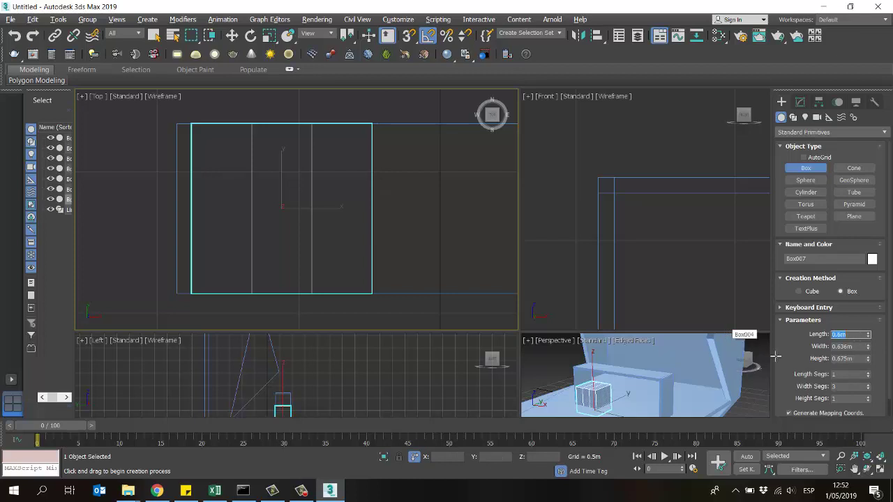
{"action": "double_click", "coordinate": [857, 347]}
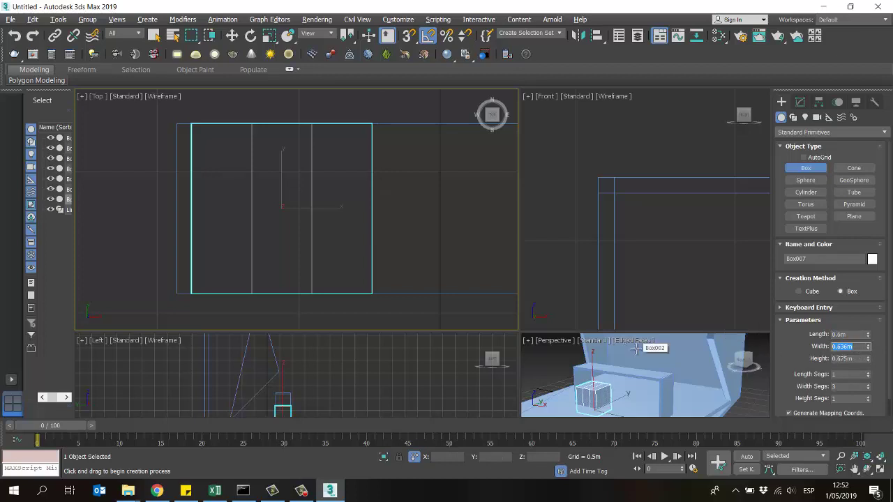
{"action": "type", "text": "0.6"}
{"action": "key", "text": "Return"}
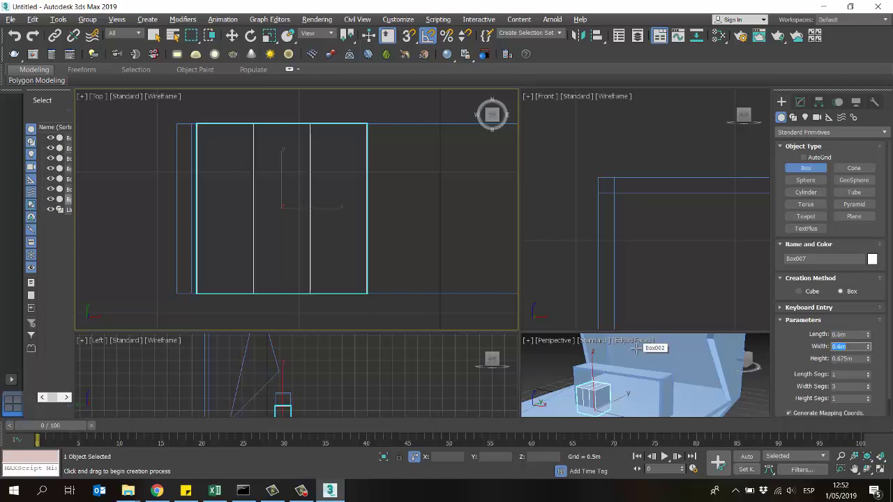
{"action": "left_click", "coordinate": [849, 357]}
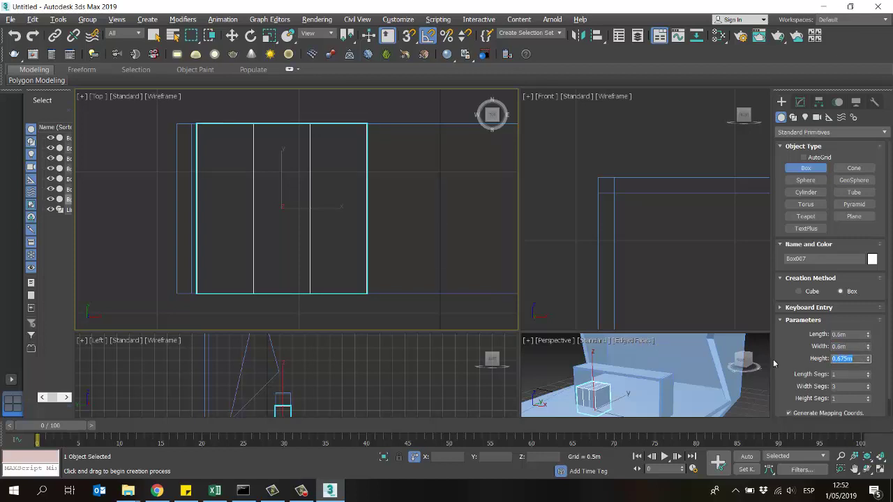
{"action": "type", "text": "."}
{"action": "type", "text": ".9"}
{"action": "key", "text": "Return"}
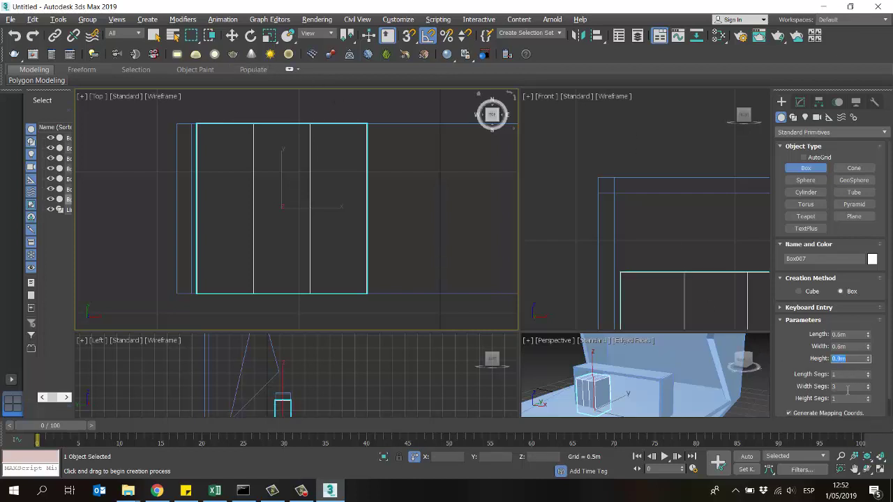
{"action": "left_click_drag", "start_coordinate": [846, 388], "coordinate": [819, 387]}
{"action": "left_click", "coordinate": [852, 361]}
Raise the box 0.2 m so that its base stands on the platform's upper surface
{"action": "left_click_drag", "start_coordinate": [517, 332], "coordinate": [222, 332]}
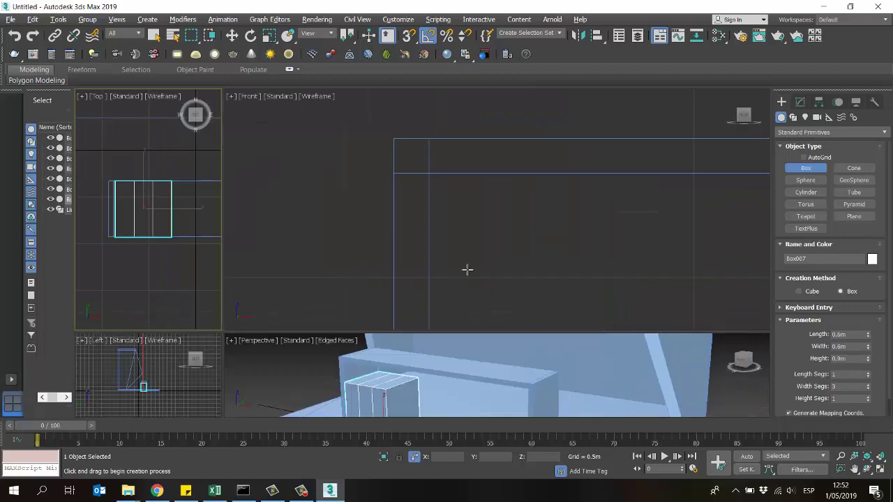
{"action": "scroll", "coordinate": [439, 193], "scroll_direction": "down", "scroll_amount": 2}
{"action": "scroll", "coordinate": [565, 255], "scroll_direction": "down", "scroll_amount": 6}
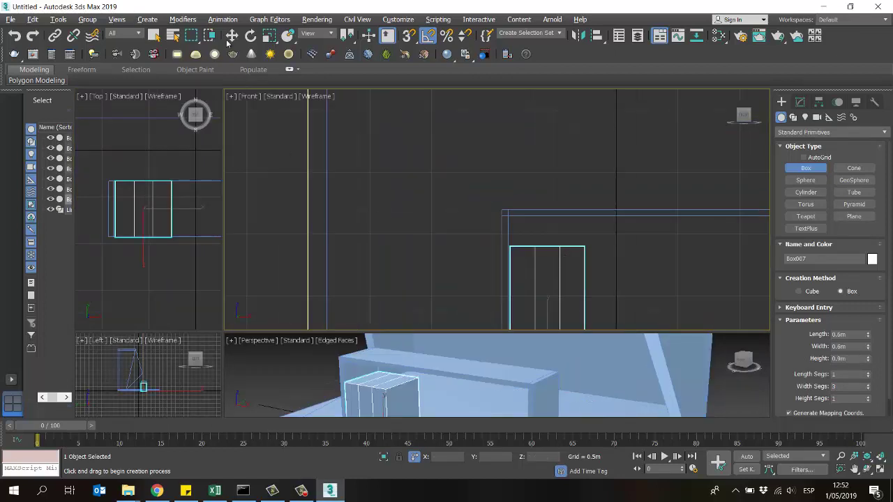
{"action": "key", "text": "w"}
{"action": "scroll", "coordinate": [553, 256], "scroll_direction": "up", "scroll_amount": 3}
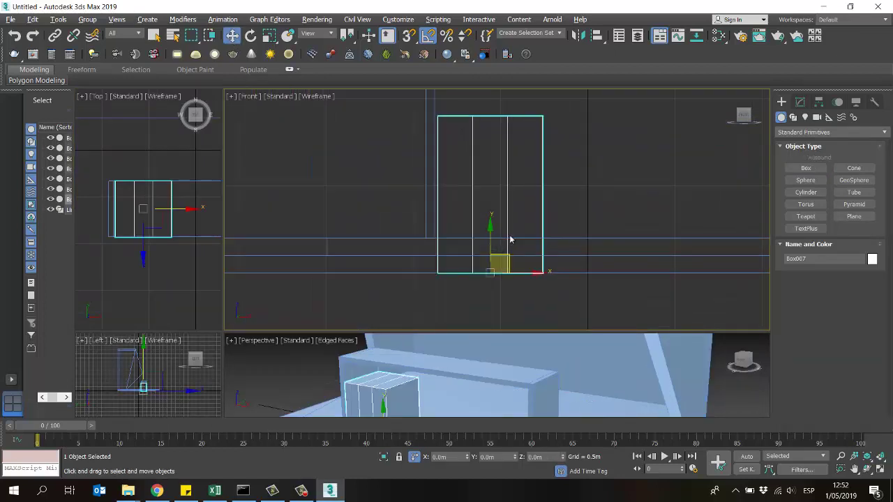
{"action": "middle_click_drag", "start_coordinate": [509, 241], "coordinate": [511, 273]}
{"action": "middle_click_drag", "start_coordinate": [504, 366], "coordinate": [563, 339]}
{"action": "left_click_drag", "start_coordinate": [223, 330], "coordinate": [370, 250]}
{"action": "middle_click_drag", "start_coordinate": [659, 329], "coordinate": [663, 317]}
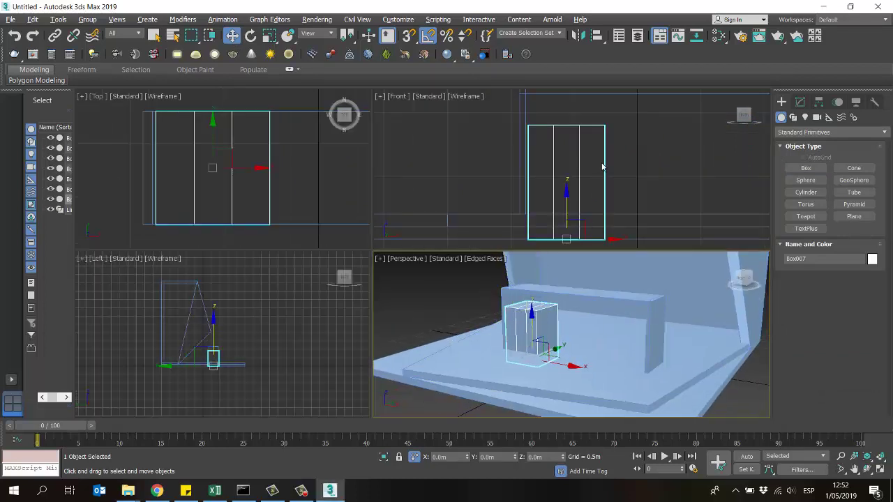
{"action": "middle_click_drag", "start_coordinate": [608, 192], "coordinate": [604, 180]}
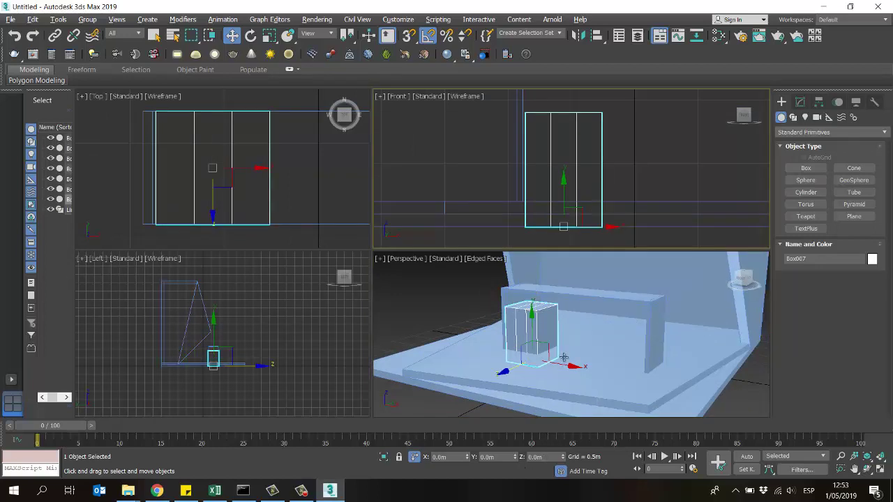
{"action": "middle_click_drag", "start_coordinate": [589, 347], "coordinate": [594, 347]}
{"action": "double_click", "coordinate": [552, 457]}
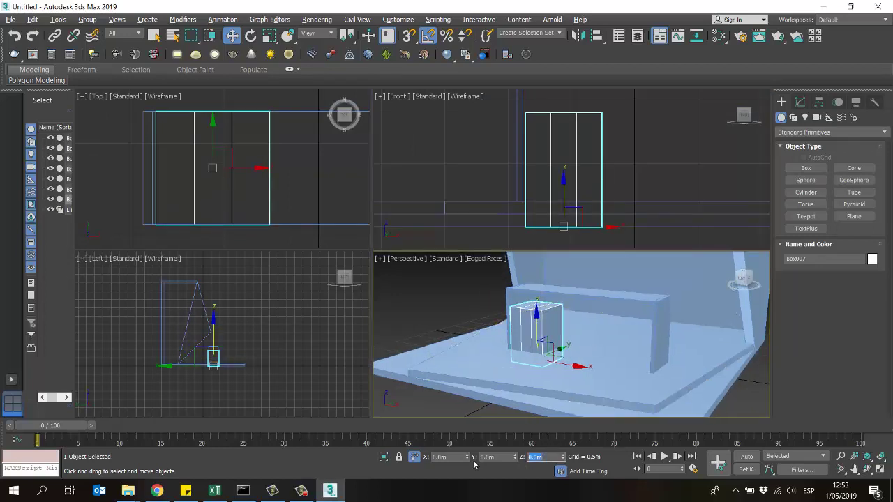
{"action": "type", "text": "2"}
{"action": "key", "text": "Return"}
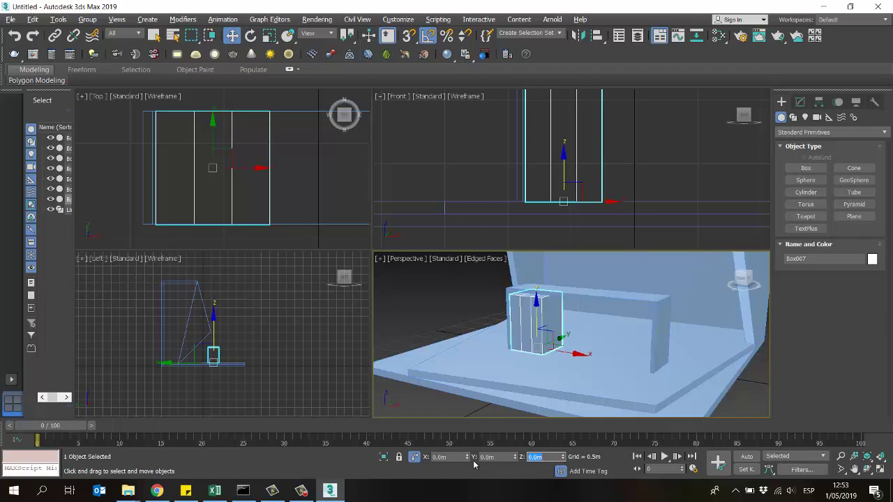
Examine the gap between the box's top and the counter's underside, and check the box's height parameter
{"action": "scroll", "coordinate": [544, 157], "scroll_direction": "up", "scroll_amount": 5}
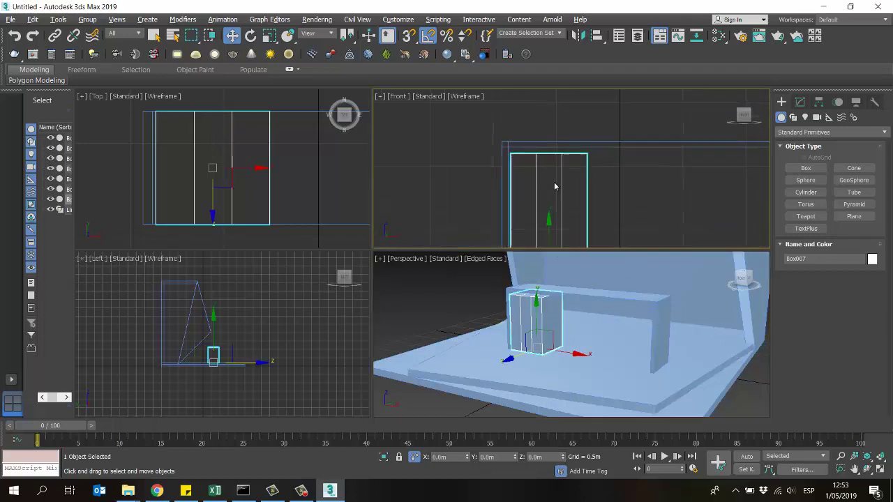
{"action": "scroll", "coordinate": [576, 321], "scroll_direction": "up", "scroll_amount": 6}
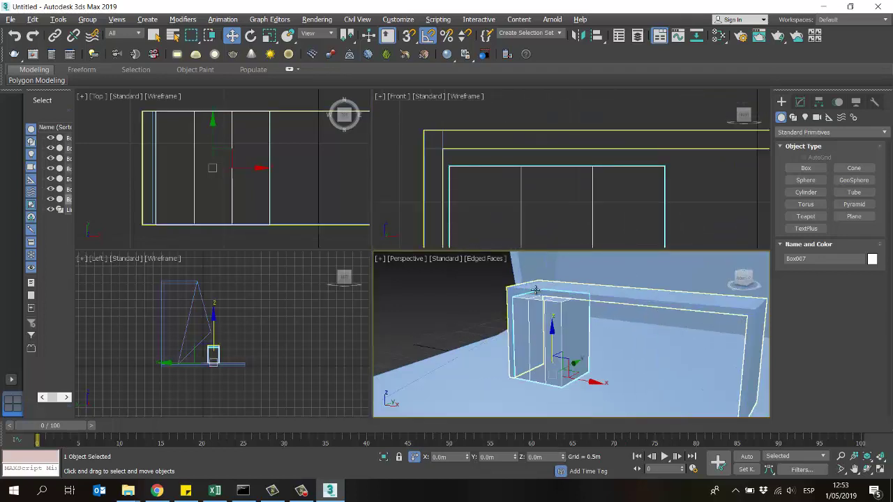
{"action": "middle_click_drag", "start_coordinate": [551, 161], "coordinate": [560, 129]}
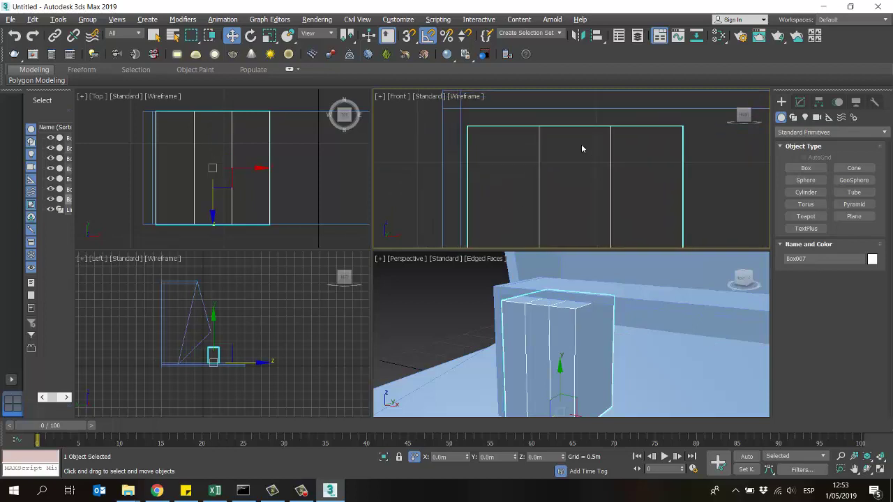
{"action": "scroll", "coordinate": [567, 189], "scroll_direction": "down", "scroll_amount": 4}
{"action": "scroll", "coordinate": [566, 190], "scroll_direction": "up", "scroll_amount": 4}
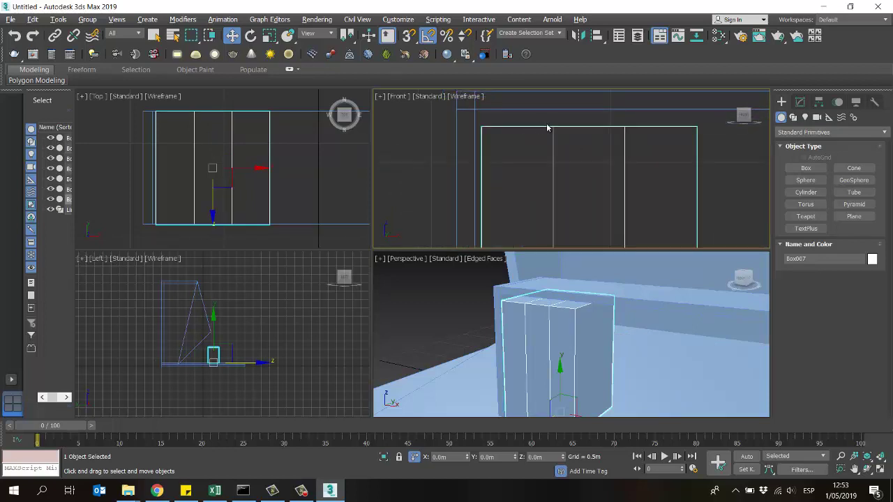
{"action": "middle_click_drag", "start_coordinate": [580, 178], "coordinate": [561, 178]}
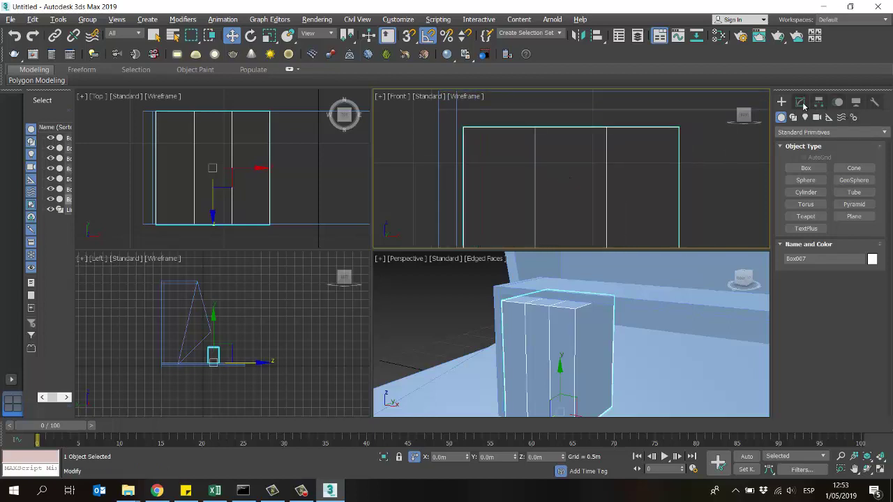
{"action": "left_click", "coordinate": [802, 104]}
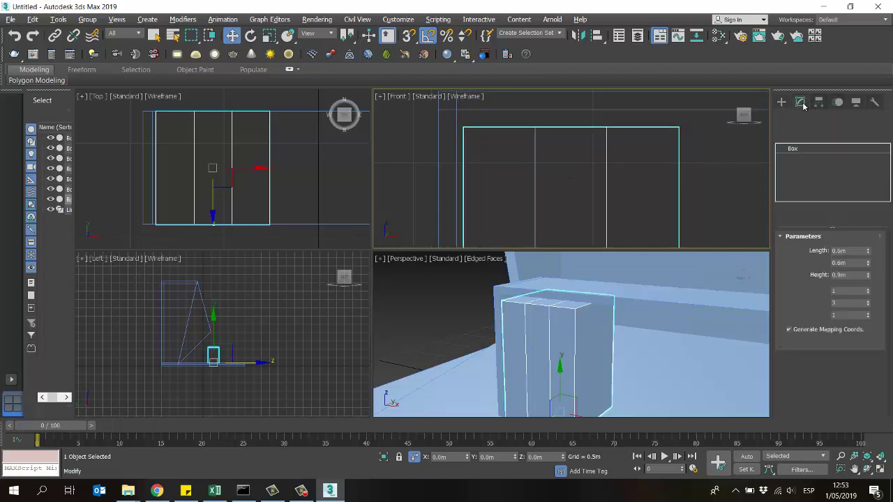
{"action": "left_click", "coordinate": [849, 276]}
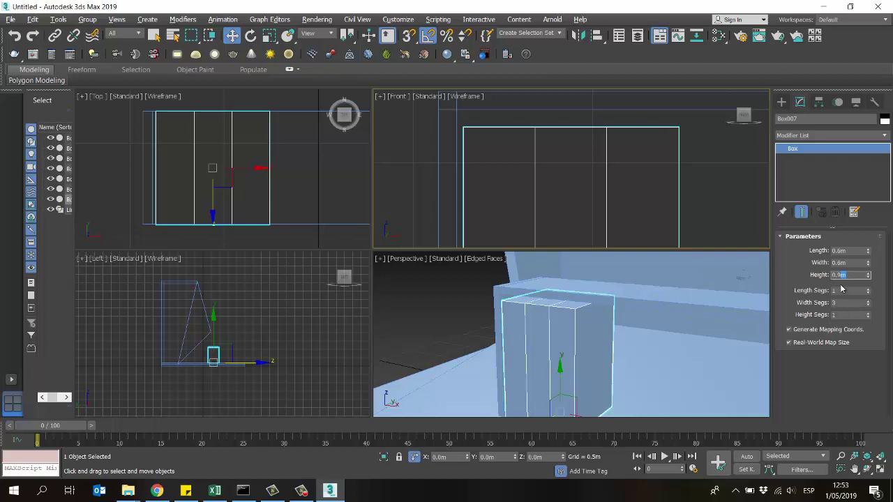
{"action": "left_click", "coordinate": [711, 179]}
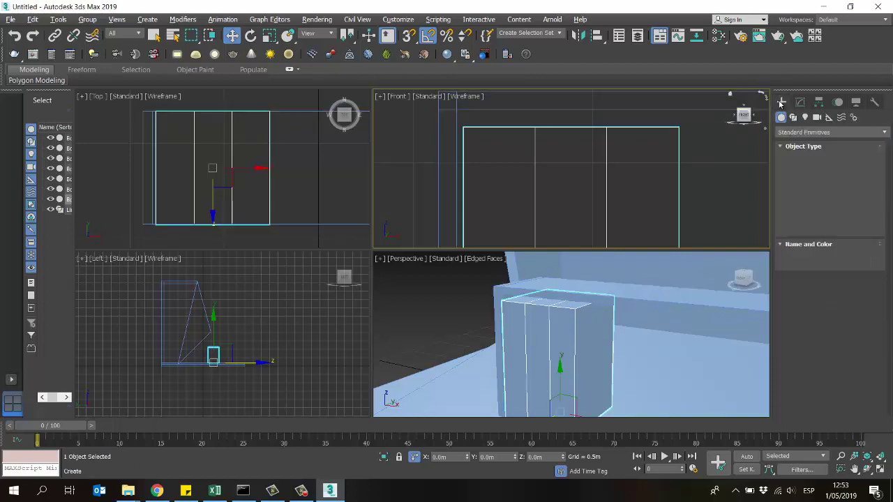
Raise the box 0.03 m above the platform's surface
{"action": "left_click_drag", "start_coordinate": [711, 180], "coordinate": [637, 210]}
{"action": "key", "text": "z"}
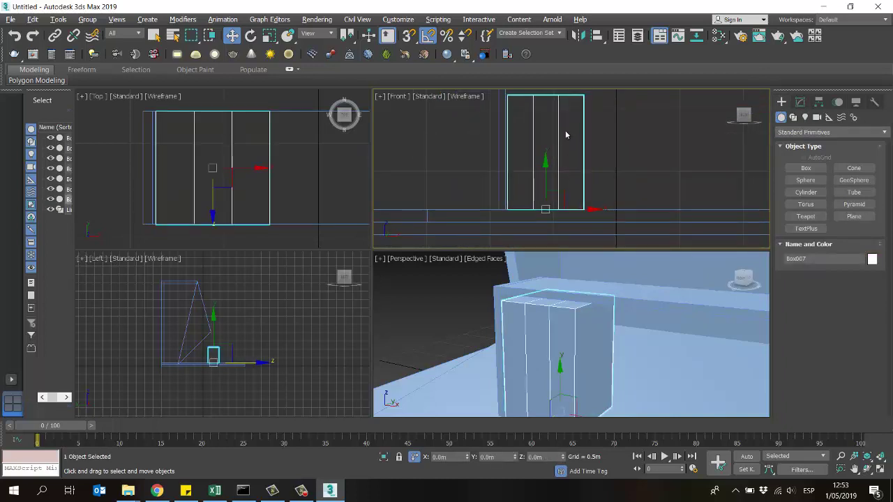
{"action": "scroll", "coordinate": [571, 146], "scroll_direction": "up", "scroll_amount": 5}
{"action": "scroll", "coordinate": [566, 203], "scroll_direction": "down", "scroll_amount": 5}
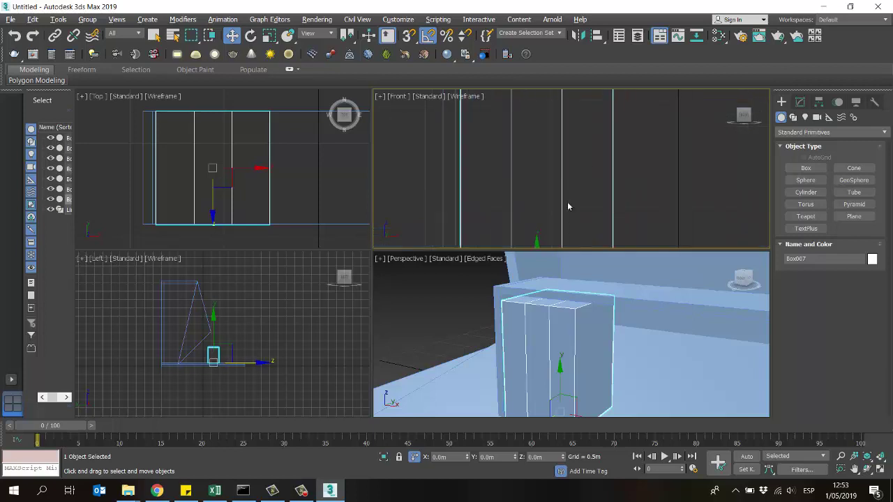
{"action": "middle_click_drag", "start_coordinate": [562, 182], "coordinate": [566, 156]}
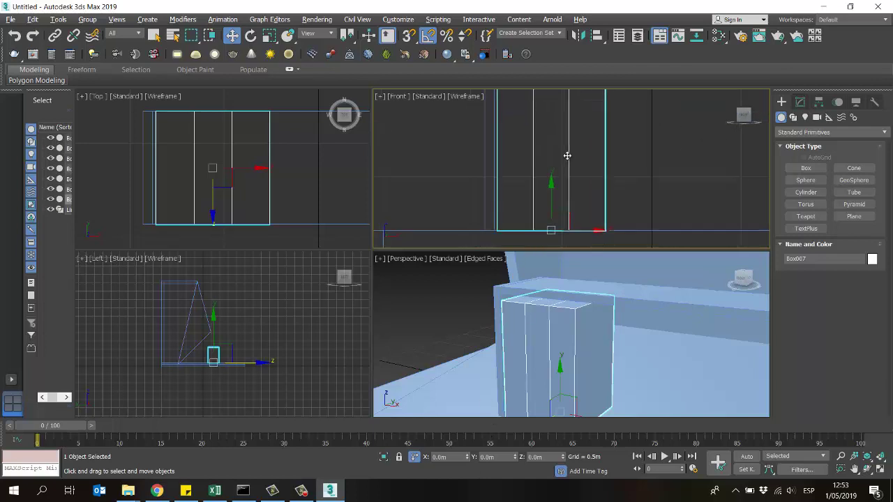
{"action": "left_click", "coordinate": [490, 457]}
{"action": "type", "text": "0"}
{"action": "type", "text": ".03"}
{"action": "key", "text": "Return"}
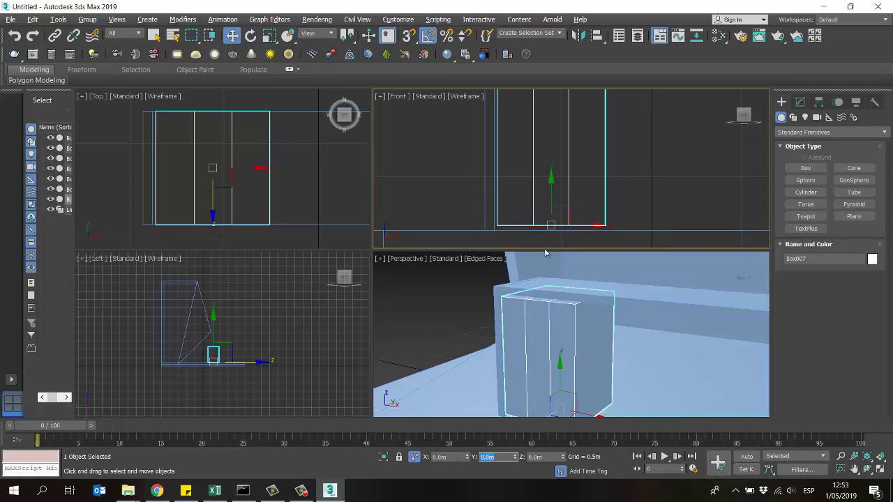
Inspect the box's clearance below the countertop and beside the leg in the Front, Top and Perspective views
{"action": "middle_click_drag", "start_coordinate": [612, 154], "coordinate": [609, 245]}
{"action": "scroll", "coordinate": [527, 154], "scroll_direction": "up", "scroll_amount": 3}
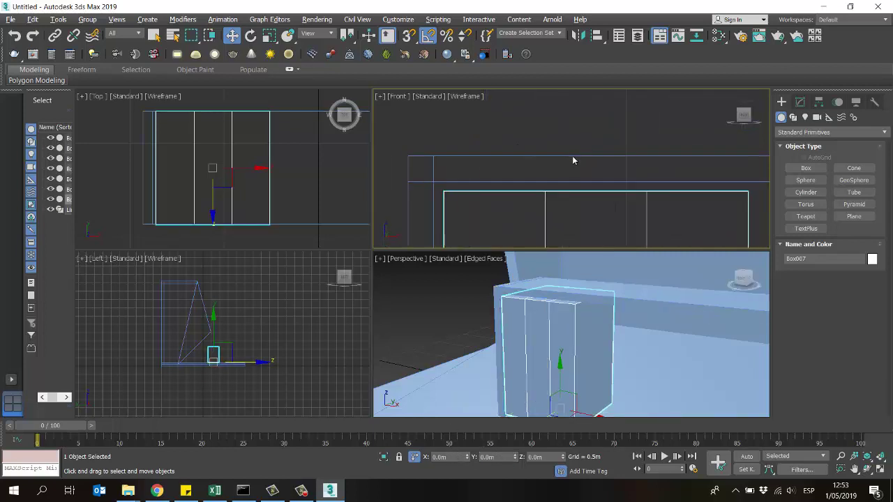
{"action": "scroll", "coordinate": [542, 191], "scroll_direction": "down", "scroll_amount": 1}
{"action": "scroll", "coordinate": [542, 190], "scroll_direction": "down", "scroll_amount": 3}
{"action": "middle_click_drag", "start_coordinate": [526, 167], "coordinate": [515, 125]}
{"action": "middle_click_drag", "start_coordinate": [546, 335], "coordinate": [564, 303]}
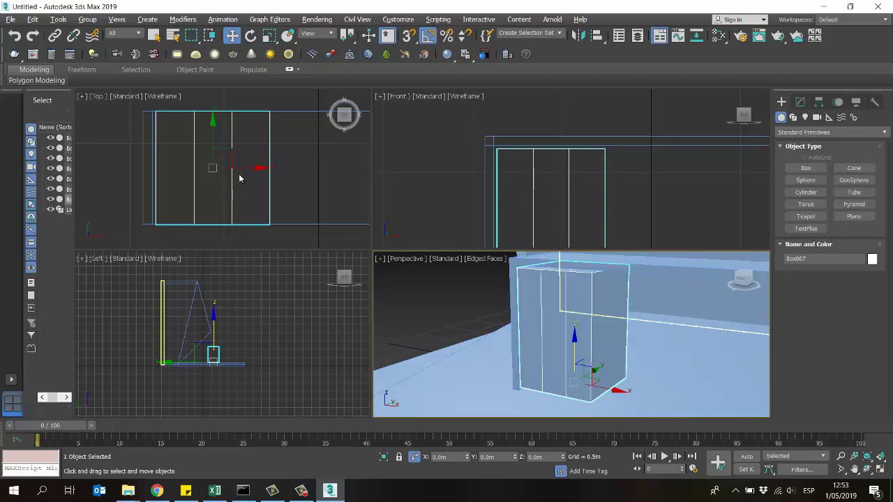
{"action": "middle_click_drag", "start_coordinate": [241, 167], "coordinate": [259, 161]}
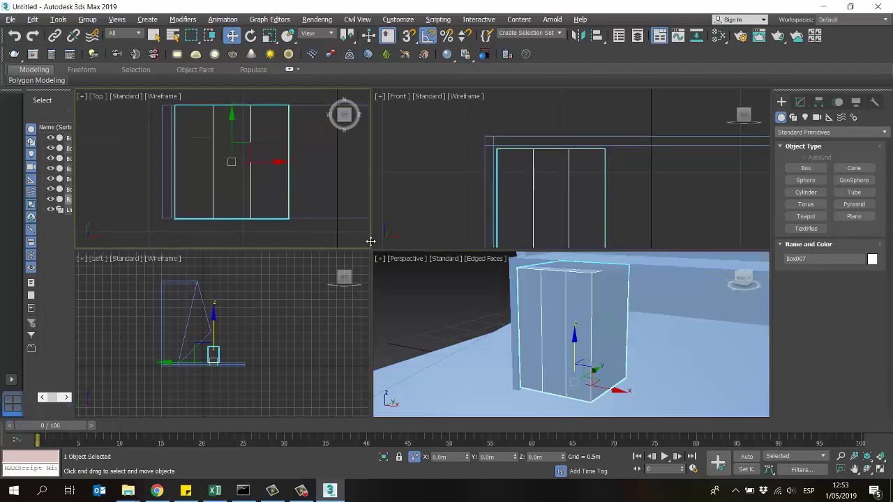
{"action": "middle_click_drag", "start_coordinate": [588, 260], "coordinate": [582, 265]}
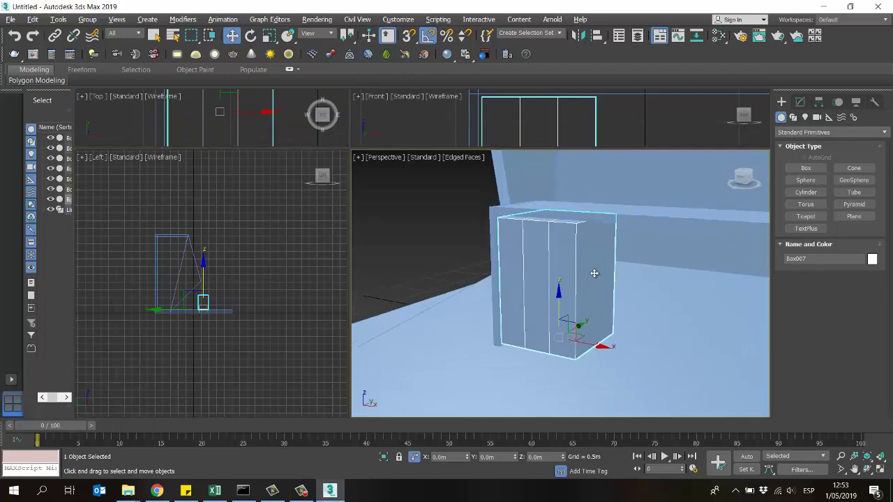
{"action": "left_click", "coordinate": [866, 469]}
{"action": "left_click_drag", "start_coordinate": [617, 289], "coordinate": [412, 349]}
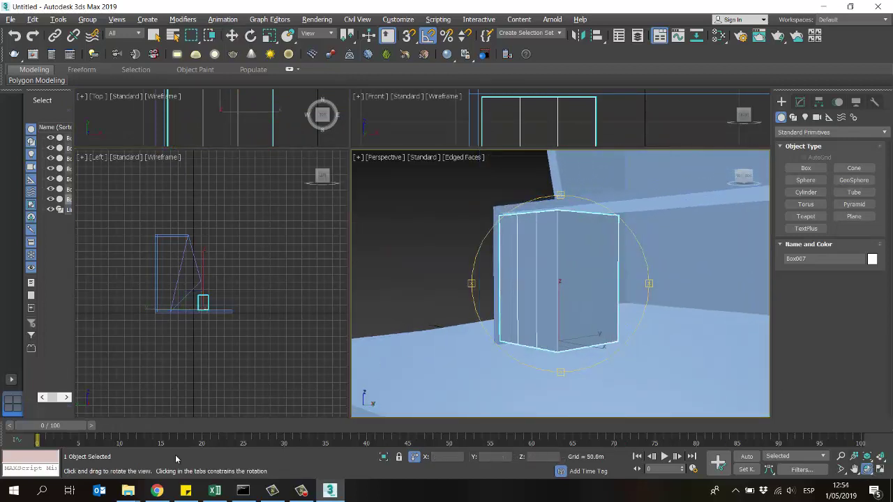
Compare the box under the counter with the cabinet in the reference photo, viewing the model from above
{"action": "mouse_move", "coordinate": [128, 490]}
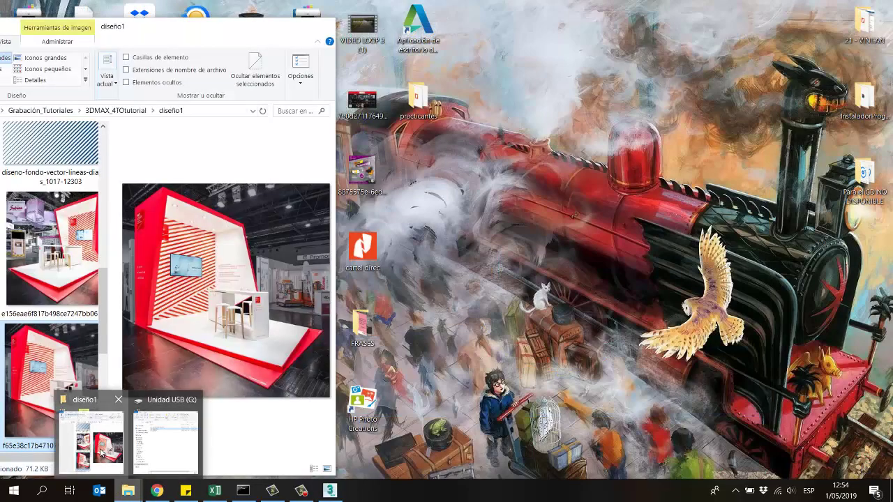
{"action": "left_click", "coordinate": [101, 453]}
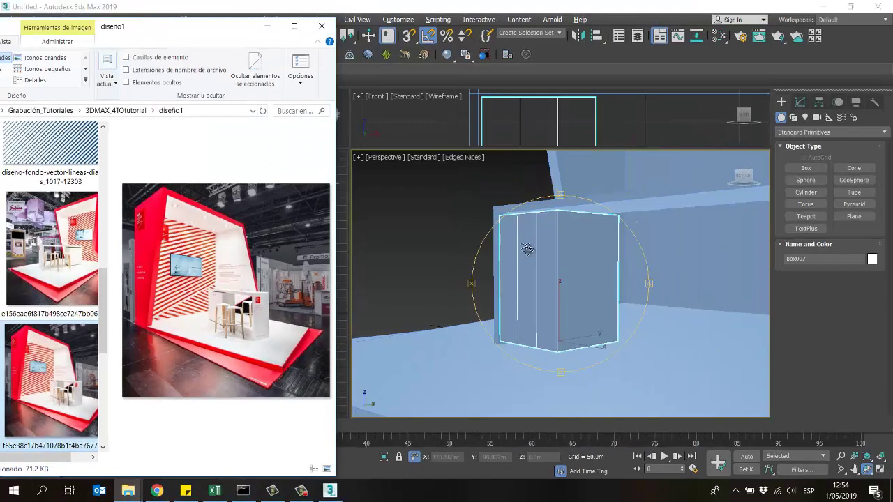
{"action": "left_click", "coordinate": [561, 250]}
{"action": "left_click_drag", "start_coordinate": [575, 269], "coordinate": [553, 262]}
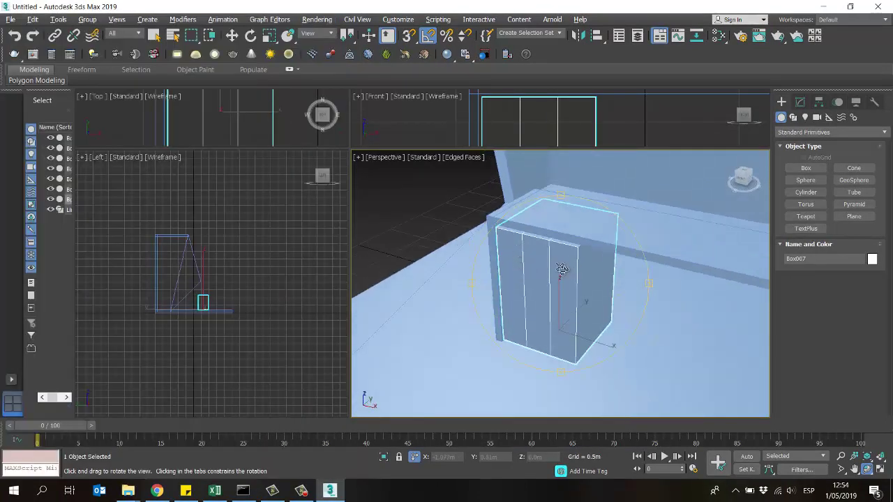
Set the cabinet box's width segments to 2, dividing its front into two door faces
{"action": "key", "text": "w"}
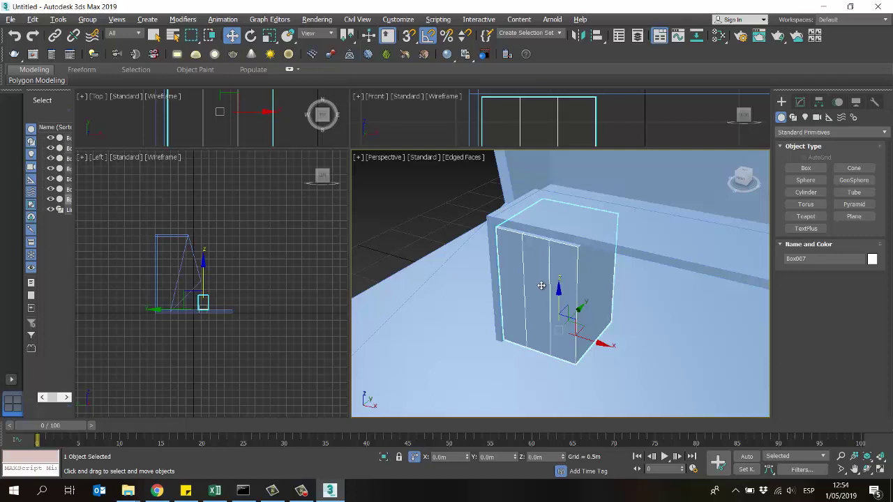
{"action": "left_click", "coordinate": [800, 102]}
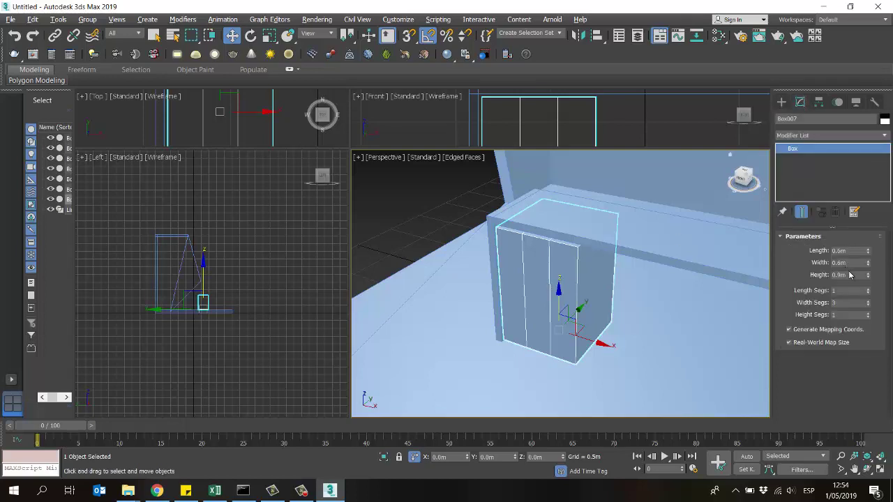
{"action": "left_click_drag", "start_coordinate": [850, 302], "coordinate": [796, 314]}
{"action": "type", "text": "2"}
{"action": "key", "text": "Return"}
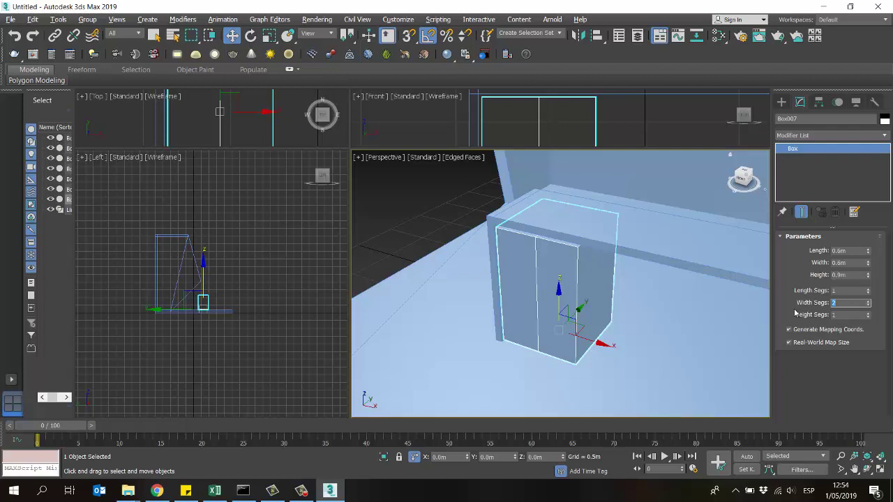
{"action": "left_click", "coordinate": [439, 191]}
{"action": "left_click", "coordinate": [538, 325]}
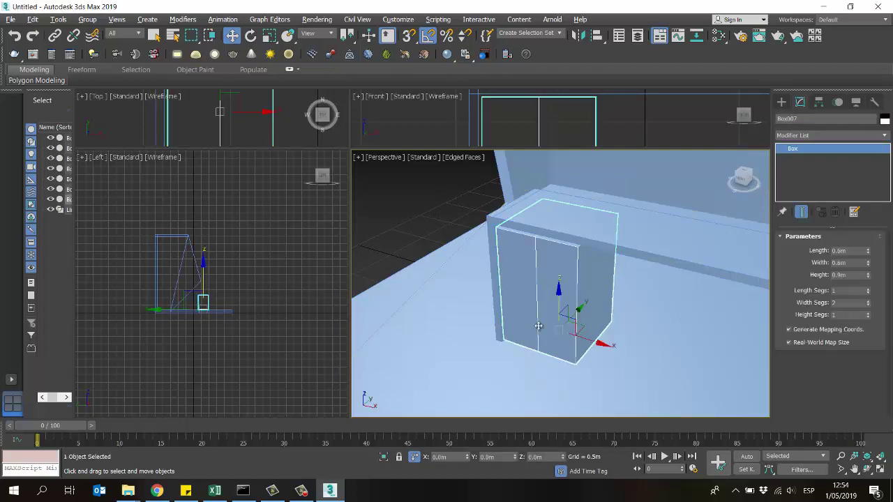
Isolate the cabinet box and enlarge the Perspective viewport for detailed editing
{"action": "left_click", "coordinate": [383, 457]}
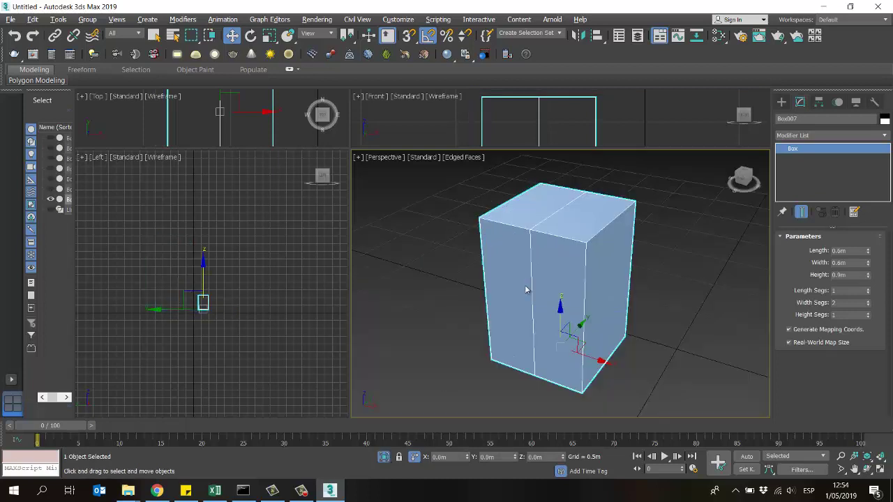
{"action": "left_click", "coordinate": [674, 303]}
{"action": "left_click", "coordinate": [582, 303]}
{"action": "left_click_drag", "start_coordinate": [350, 149], "coordinate": [203, 132]}
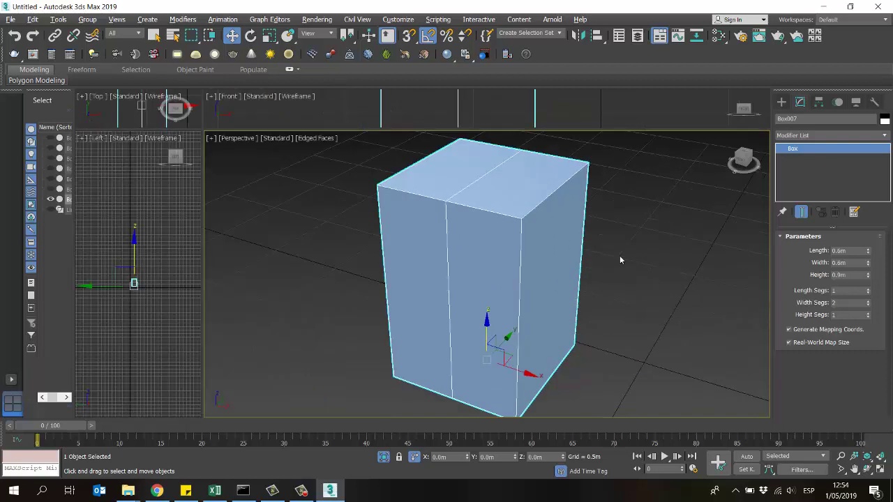
{"action": "middle_click_drag", "start_coordinate": [630, 293], "coordinate": [636, 280], "text": "alt"}
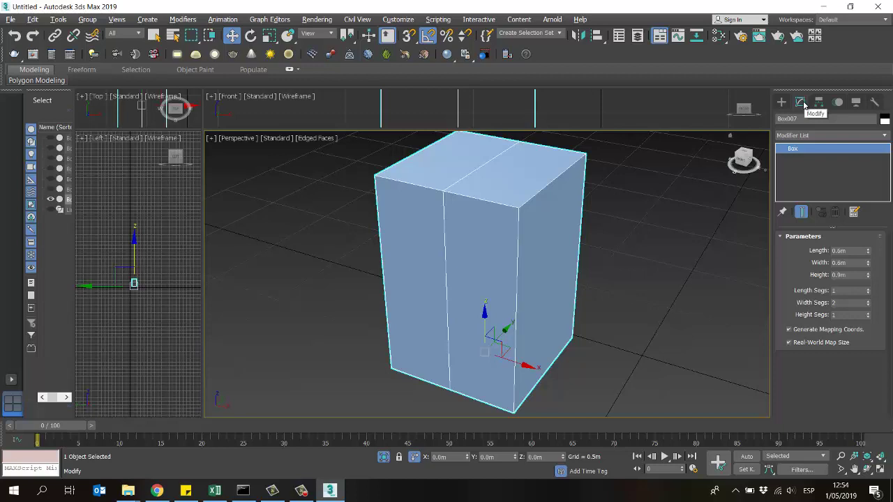
Add an Edit Poly modifier to the cabinet box and select only its left front polygon
{"action": "left_click", "coordinate": [889, 139]}
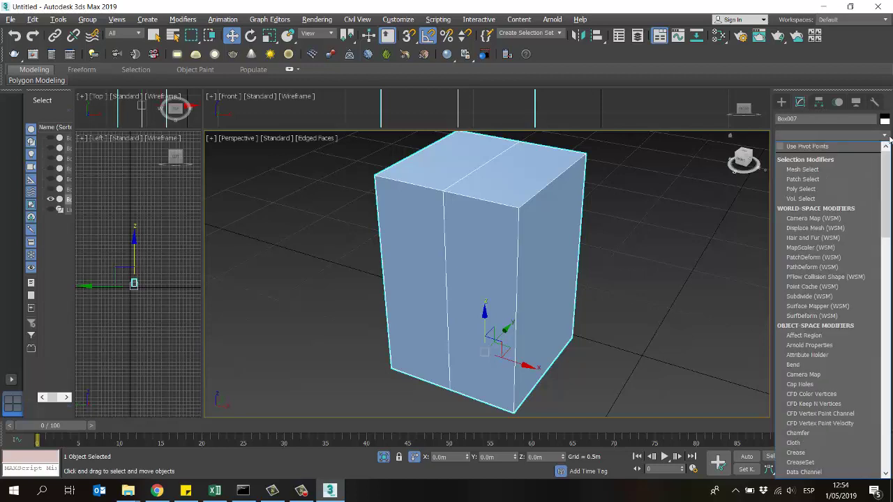
{"action": "key", "text": "e"}
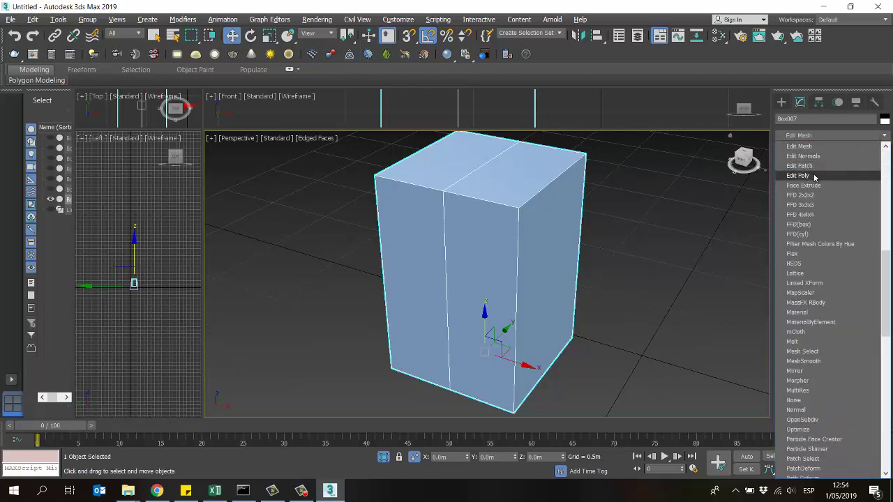
{"action": "left_click", "coordinate": [813, 177]}
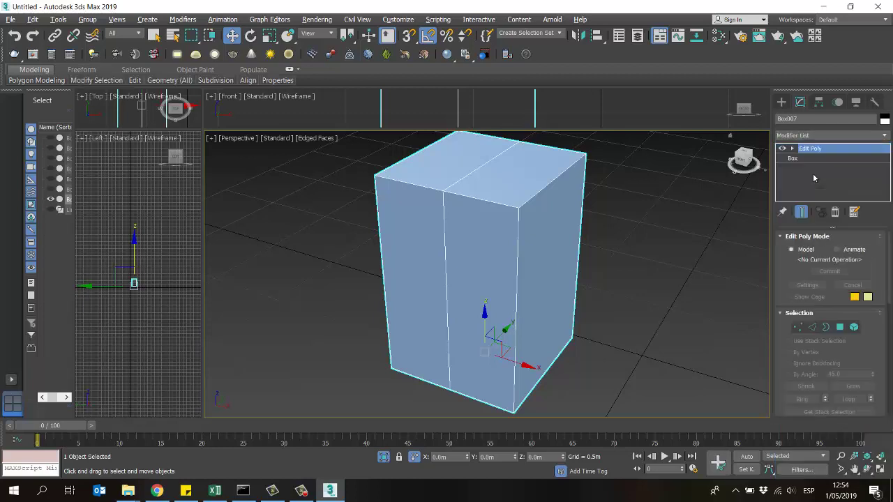
{"action": "left_click", "coordinate": [841, 330]}
{"action": "left_click", "coordinate": [415, 240]}
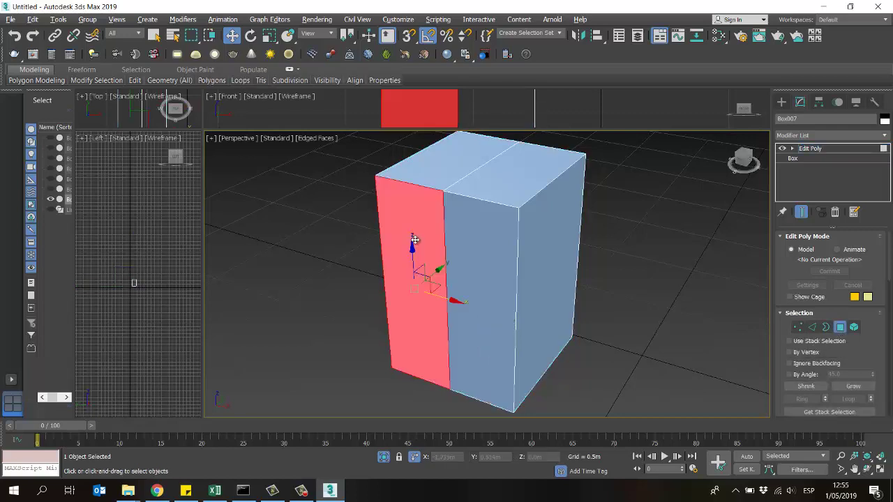
{"action": "left_click", "coordinate": [498, 252], "text": "ctrl"}
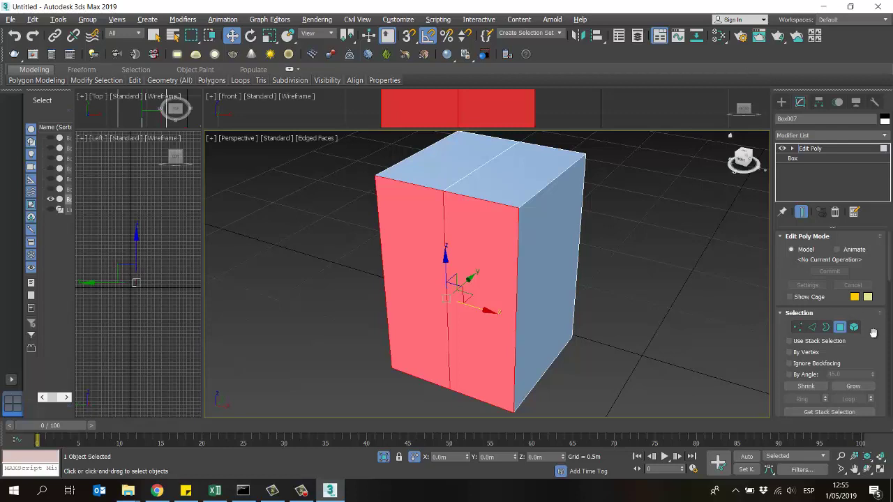
{"action": "left_click", "coordinate": [403, 258]}
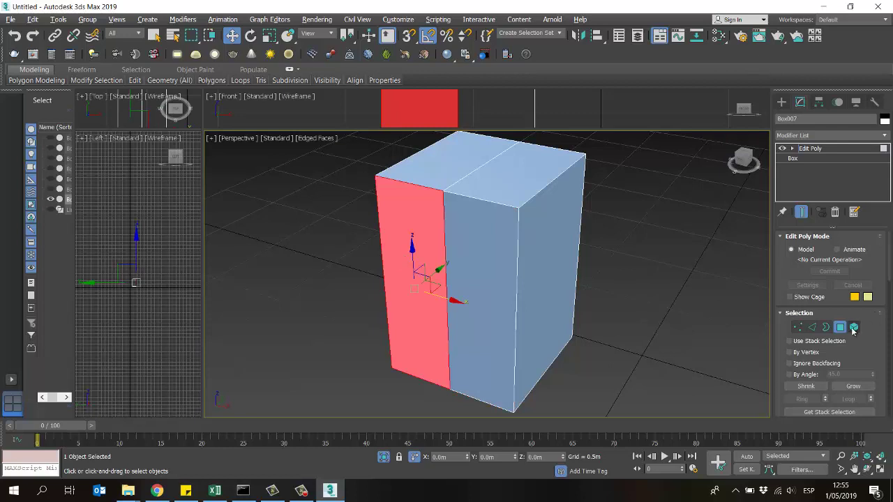
Inset the cabinet's left front polygon by 0.015 m, leaving the Inset settings open
{"action": "left_click_drag", "start_coordinate": [872, 319], "coordinate": [874, 212]}
{"action": "scroll", "coordinate": [821, 341], "scroll_direction": "down", "scroll_amount": 7}
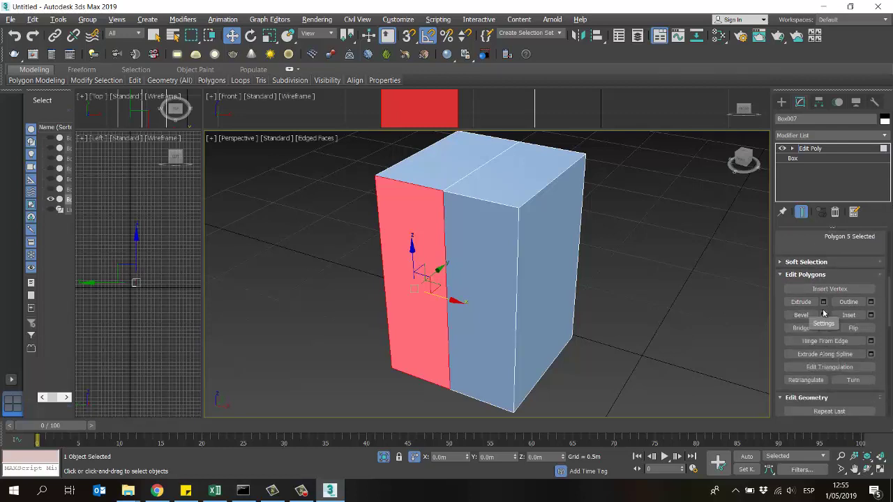
{"action": "key", "text": "shift+e"}
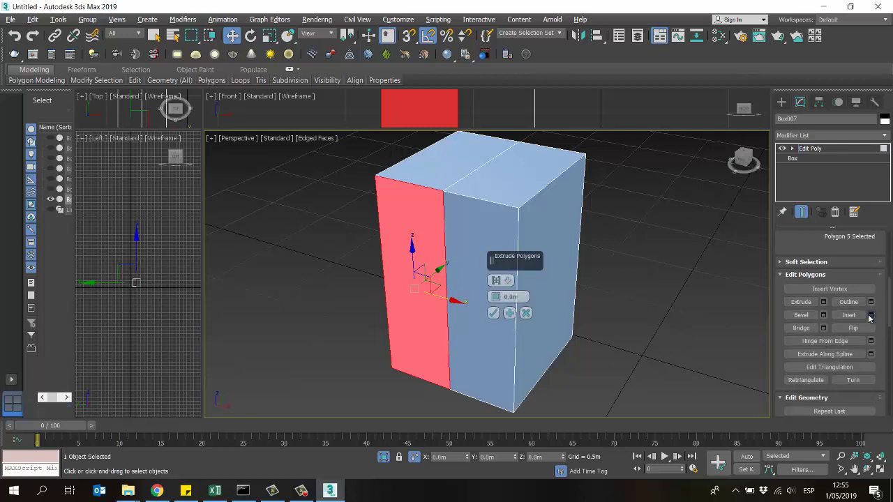
{"action": "scroll", "coordinate": [429, 211], "scroll_direction": "up", "scroll_amount": 2}
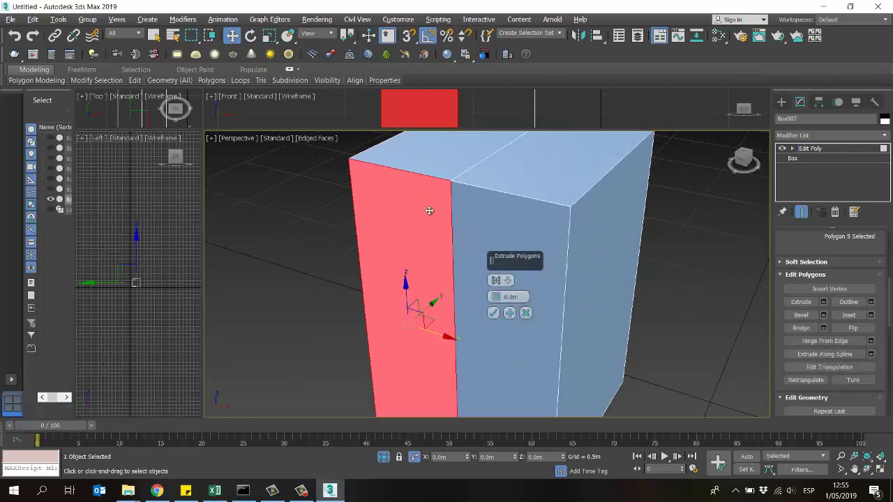
{"action": "scroll", "coordinate": [429, 210], "scroll_direction": "up", "scroll_amount": 1}
{"action": "scroll", "coordinate": [574, 216], "scroll_direction": "up", "scroll_amount": 2}
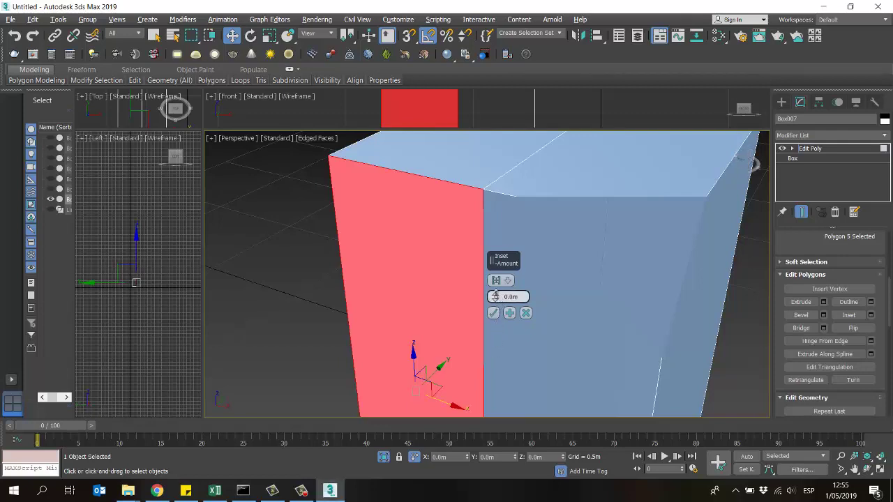
{"action": "left_click_drag", "start_coordinate": [495, 296], "coordinate": [493, 322]}
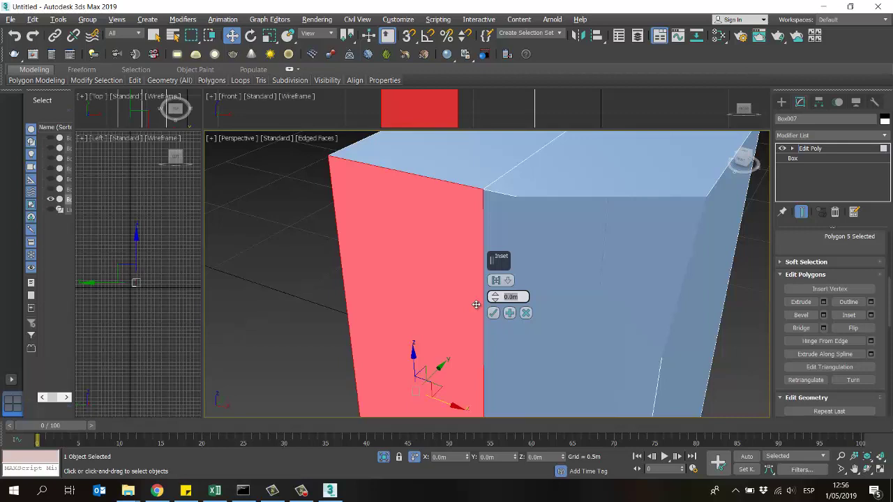
{"action": "key", "text": "BackSpace"}
{"action": "key", "text": "Return"}
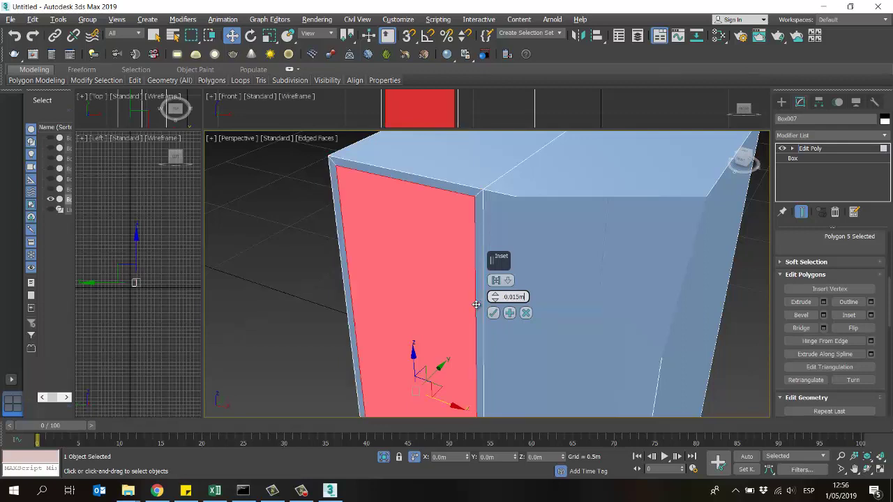
Enable viewport clipping in the Perspective view and bring the near clipping plane closer so the cabinet's front faces display fully
{"action": "middle_click_drag", "start_coordinate": [522, 205], "coordinate": [583, 235]}
{"action": "left_click", "coordinate": [867, 469]}
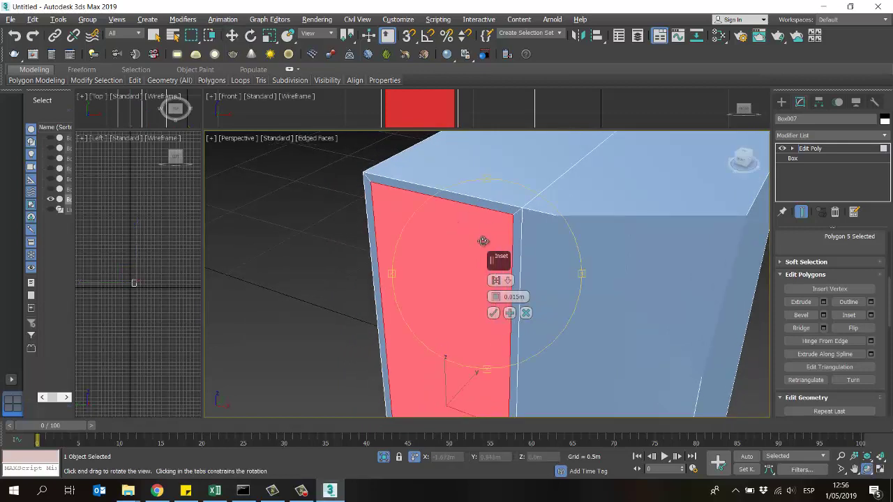
{"action": "left_click_drag", "start_coordinate": [482, 241], "coordinate": [456, 193]}
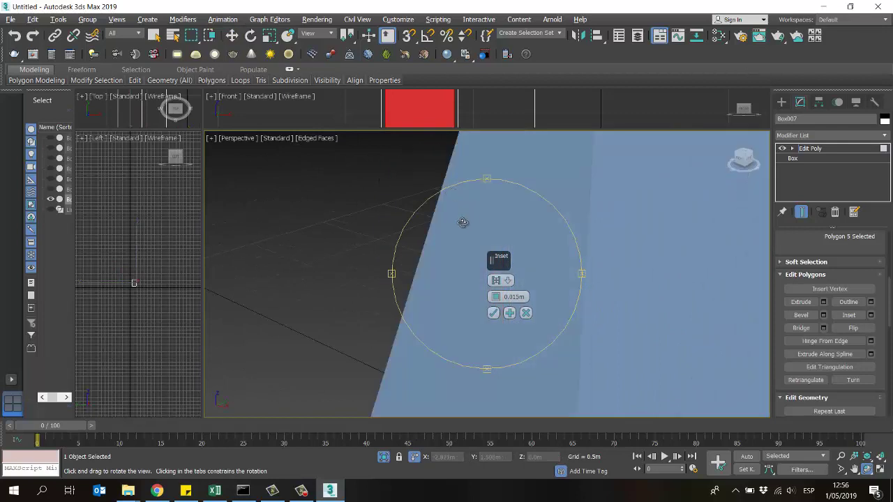
{"action": "left_click_drag", "start_coordinate": [463, 225], "coordinate": [474, 201]}
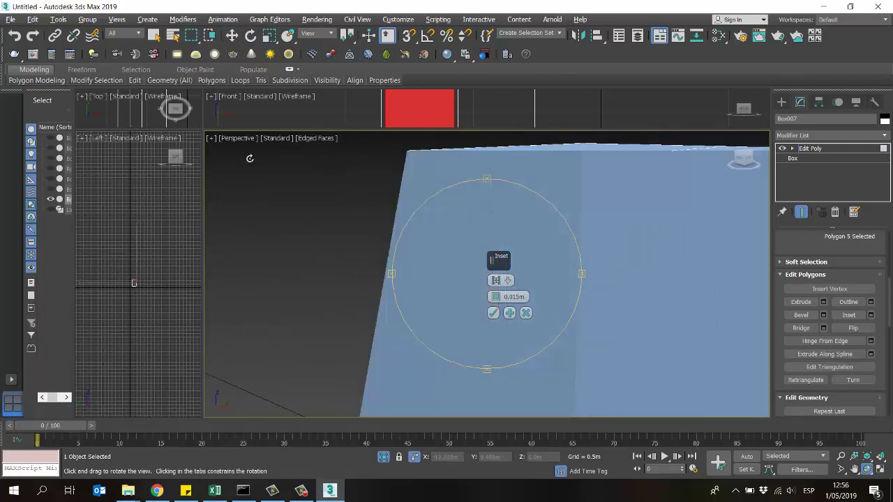
{"action": "left_click", "coordinate": [323, 140]}
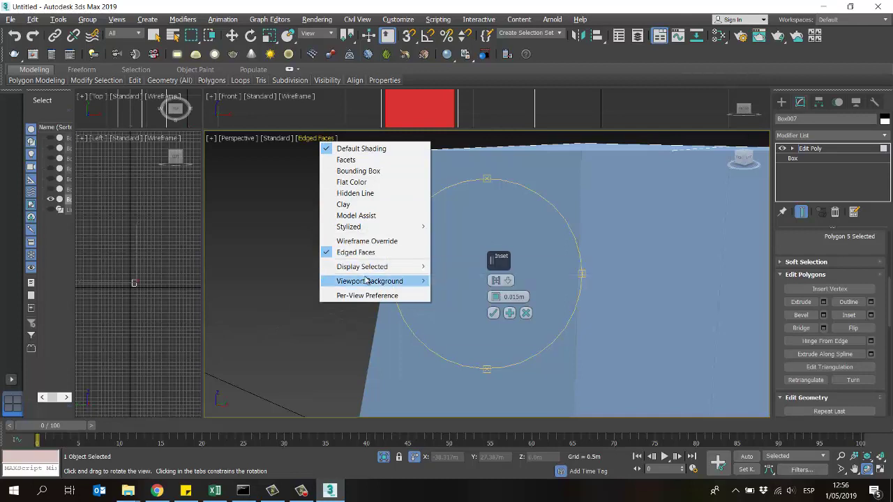
{"action": "mouse_move", "coordinate": [366, 281]}
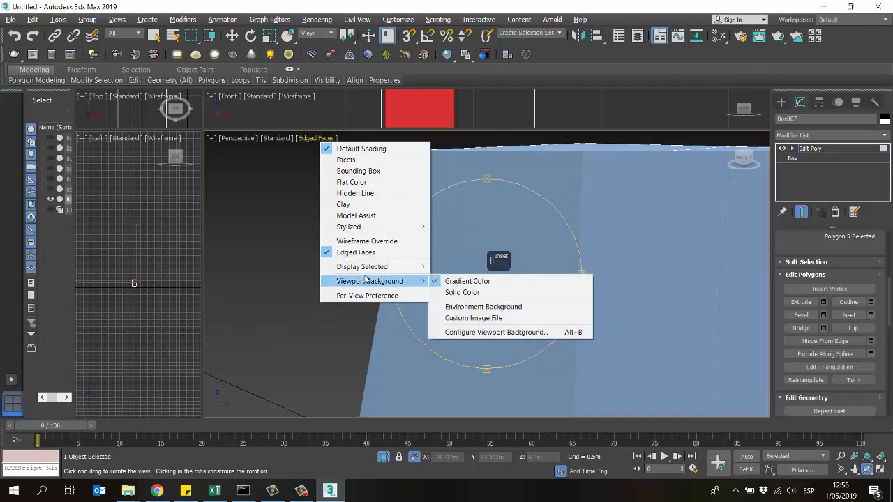
{"action": "left_click", "coordinate": [240, 140]}
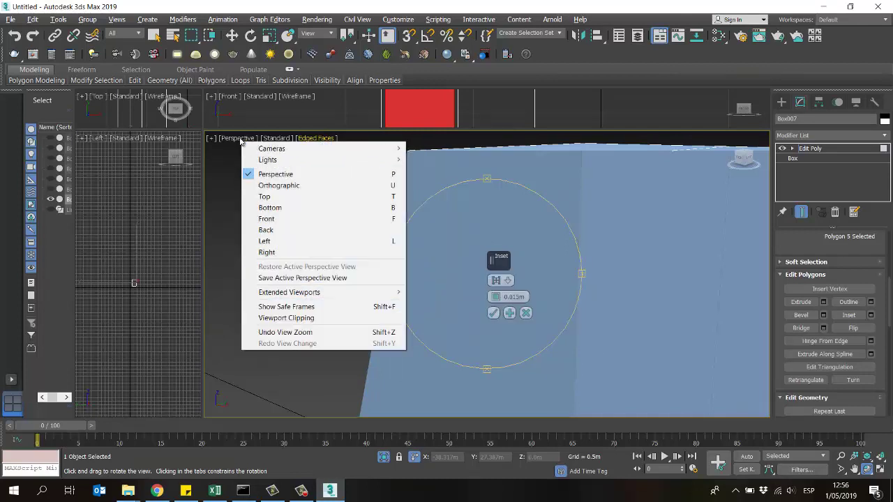
{"action": "left_click", "coordinate": [302, 320]}
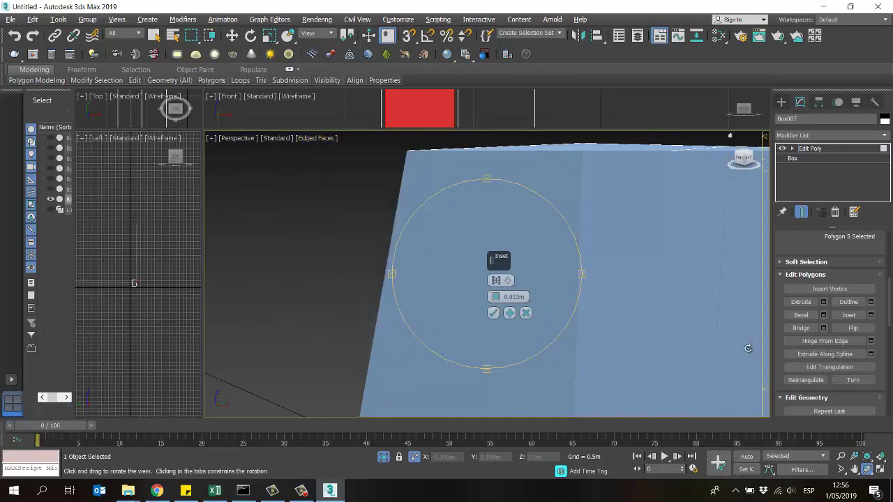
{"action": "left_click_drag", "start_coordinate": [765, 389], "coordinate": [763, 407]}
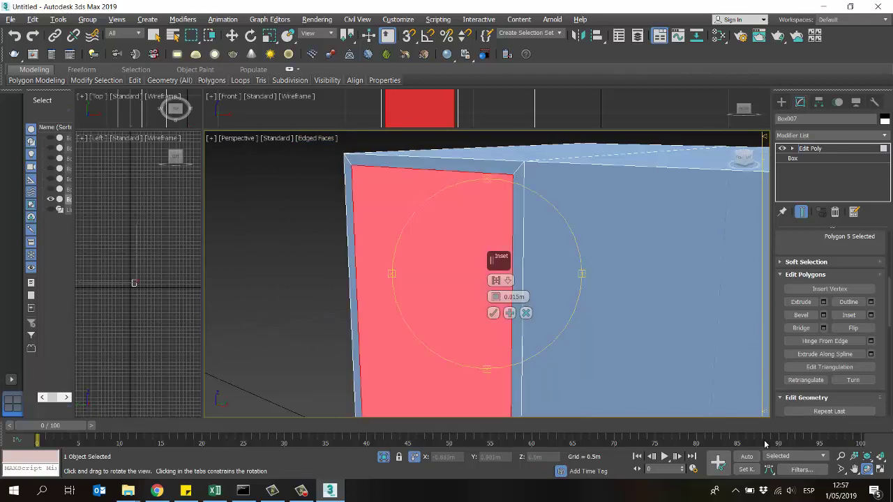
Change the left front polygon's inset amount to 0.01 m and apply the inset
{"action": "left_click_drag", "start_coordinate": [513, 228], "coordinate": [505, 228]}
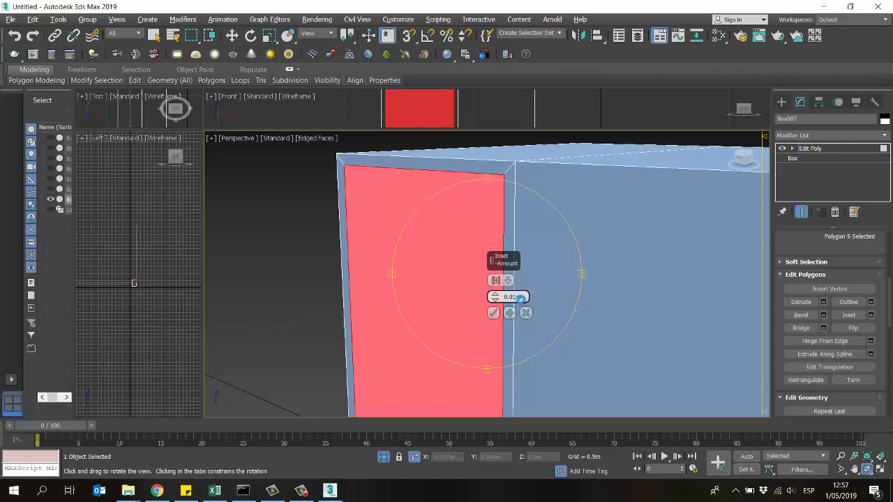
{"action": "key", "text": "Return"}
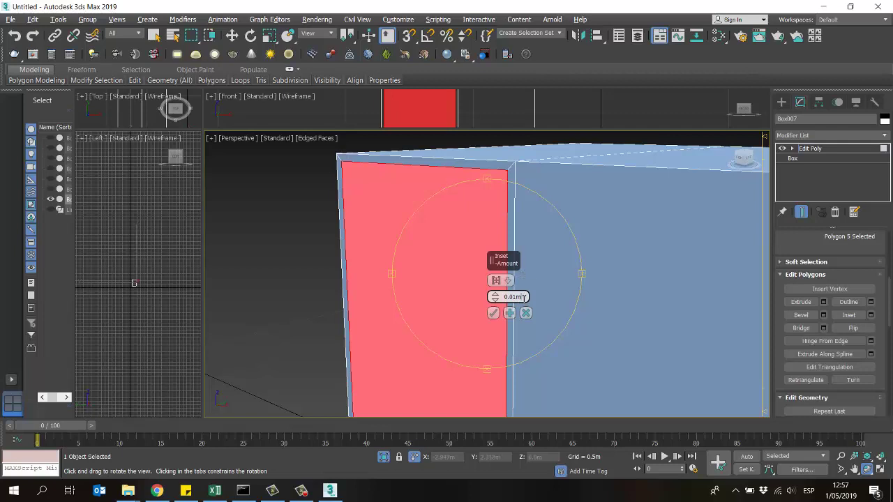
{"action": "left_click", "coordinate": [493, 313]}
Extrude the inset left front polygon by 0.015 m to form the left door panel
{"action": "middle_click_drag", "start_coordinate": [495, 312], "coordinate": [511, 248], "text": "alt"}
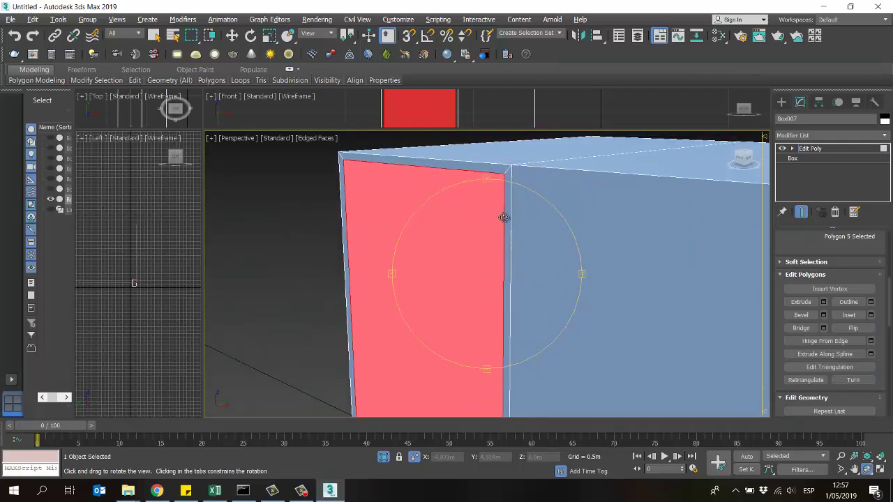
{"action": "left_click", "coordinate": [823, 303]}
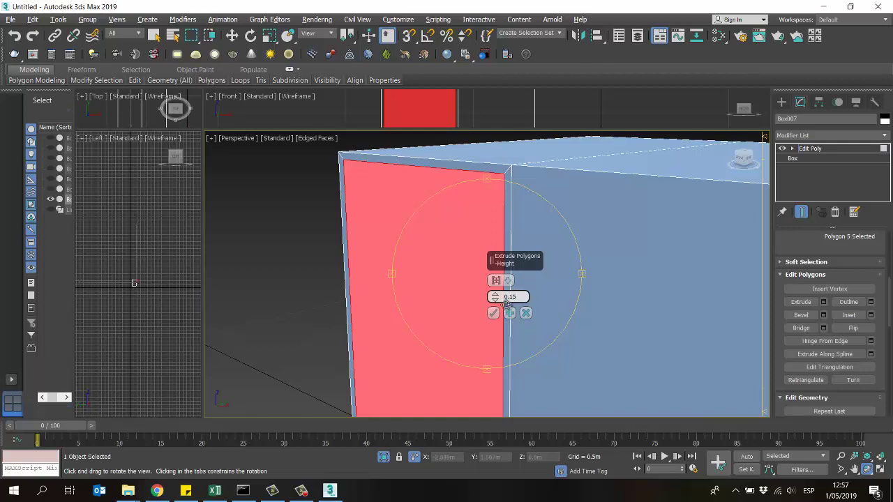
{"action": "key", "text": "Return"}
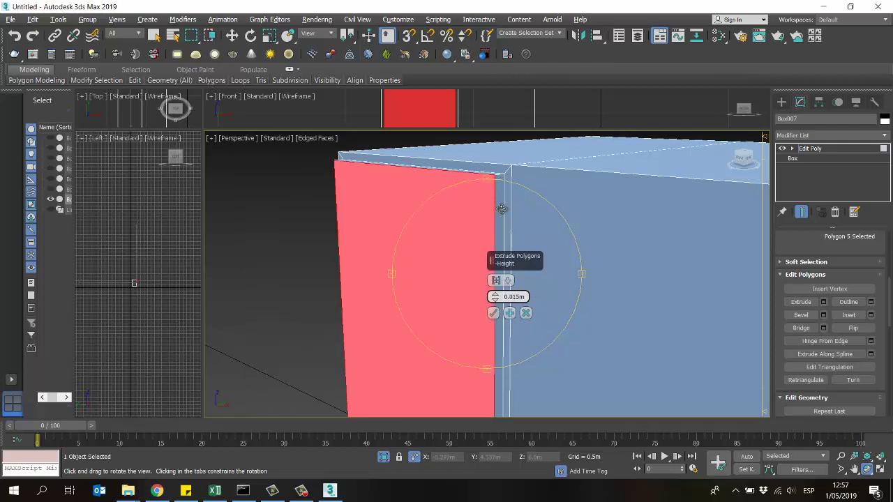
{"action": "mouse_move", "coordinate": [501, 208]}
{"action": "left_mouse_down"}
{"action": "mouse_move", "coordinate": [486, 203]}
{"action": "mouse_move", "coordinate": [475, 217]}
{"action": "mouse_move", "coordinate": [507, 197]}
{"action": "mouse_move", "coordinate": [462, 202]}
{"action": "mouse_move", "coordinate": [558, 198]}
{"action": "mouse_move", "coordinate": [547, 208]}
{"action": "mouse_move", "coordinate": [483, 212]}
{"action": "mouse_move", "coordinate": [509, 201]}
{"action": "mouse_move", "coordinate": [502, 221]}
{"action": "left_mouse_up"}
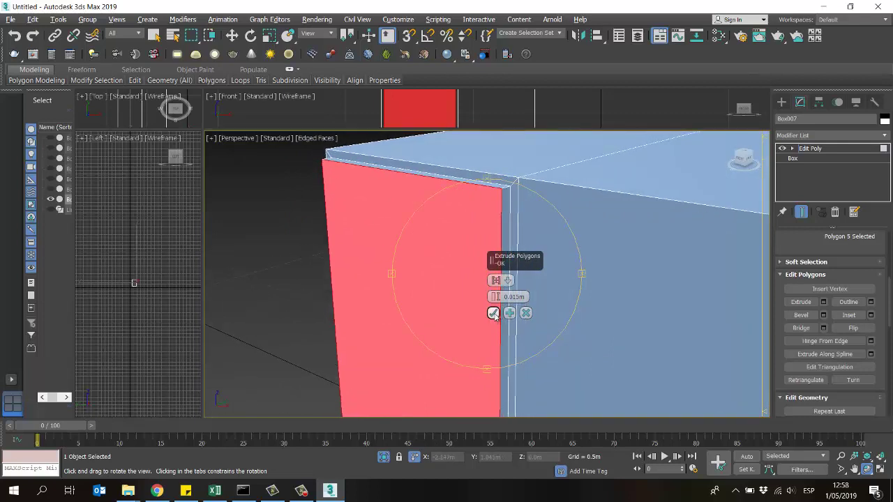
{"action": "left_click", "coordinate": [493, 313]}
Select the cabinet's right front polygon, beside the extruded left door
{"action": "left_click_drag", "start_coordinate": [424, 237], "coordinate": [489, 248]}
{"action": "left_click_drag", "start_coordinate": [514, 275], "coordinate": [614, 276]}
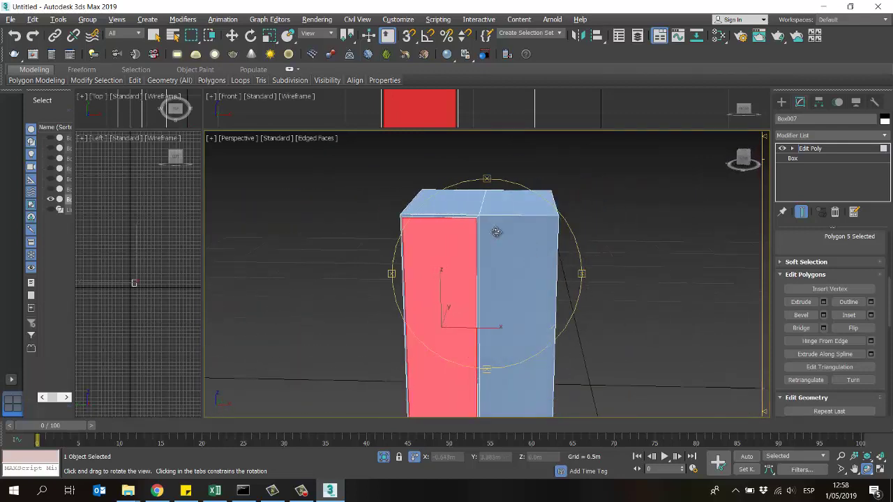
{"action": "scroll", "coordinate": [497, 232], "scroll_direction": "up", "scroll_amount": 3}
{"action": "mouse_move", "coordinate": [518, 239]}
{"action": "left_mouse_down"}
{"action": "mouse_move", "coordinate": [506, 265]}
{"action": "mouse_move", "coordinate": [522, 265]}
{"action": "mouse_move", "coordinate": [512, 245]}
{"action": "left_mouse_up"}
{"action": "key", "text": "w"}
{"action": "left_click", "coordinate": [513, 245]}
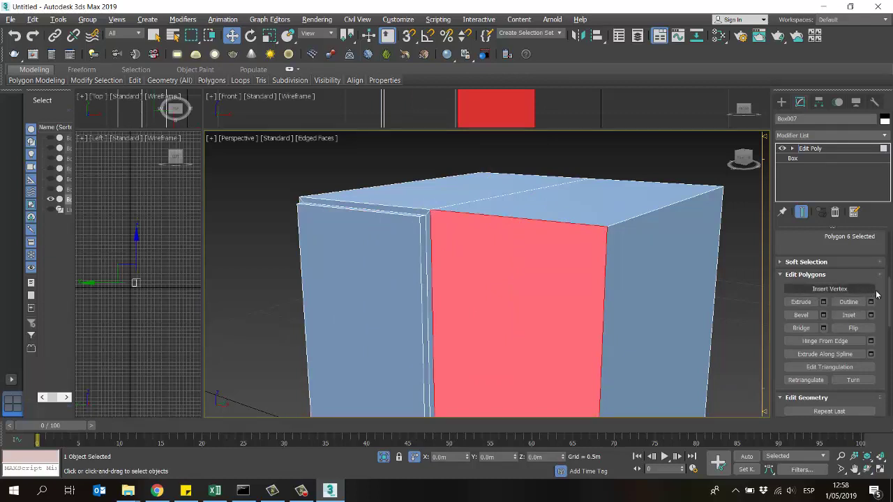
Inset the cabinet's right front polygon by 0.01 m and extrude it 0.015 m to form the right door panel
{"action": "left_click", "coordinate": [870, 317]}
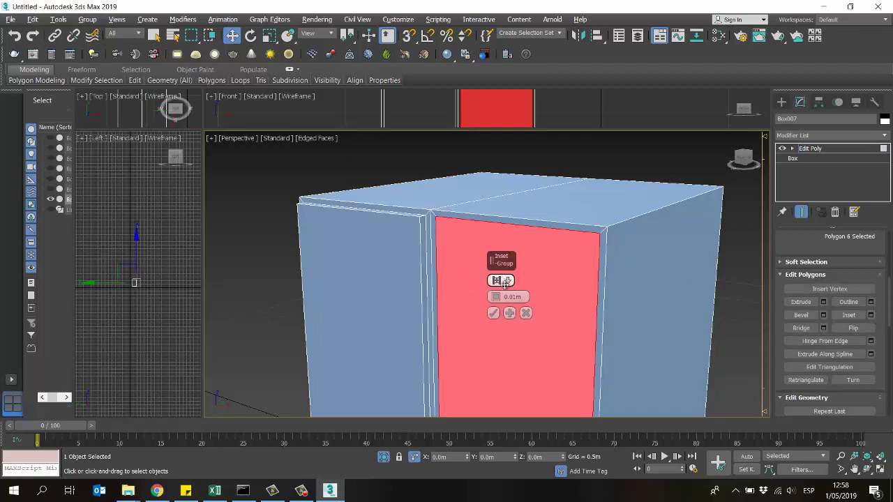
{"action": "left_click", "coordinate": [493, 313]}
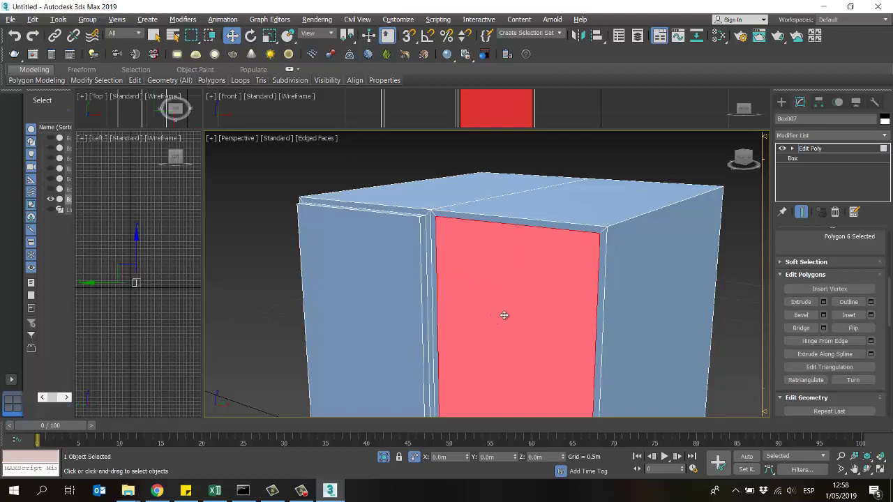
{"action": "left_click", "coordinate": [823, 302]}
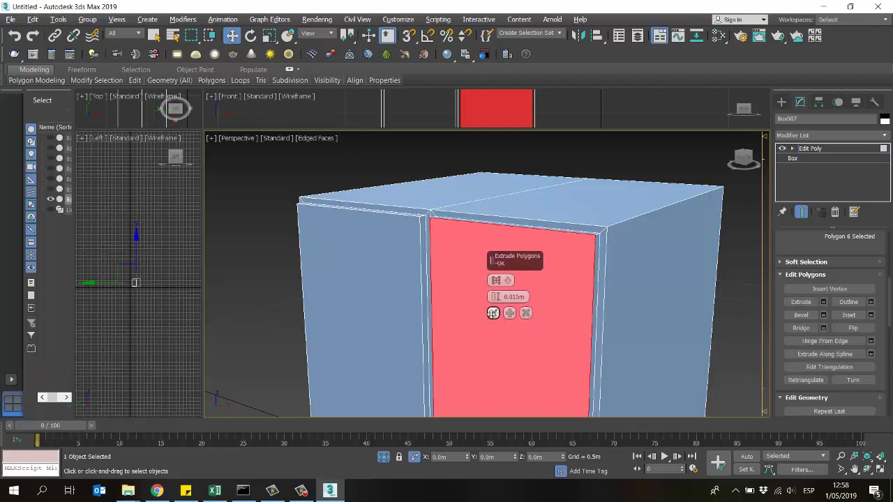
{"action": "left_click", "coordinate": [493, 313]}
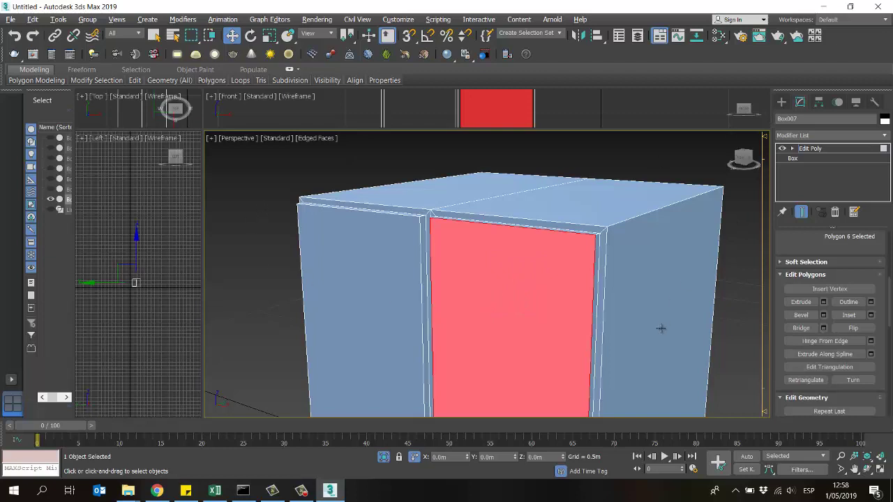
Select the two polygons on the cabinet's underside
{"action": "middle_click_drag", "start_coordinate": [660, 327], "coordinate": [632, 279], "text": "alt"}
{"action": "scroll", "coordinate": [618, 309], "scroll_direction": "down", "scroll_amount": 4}
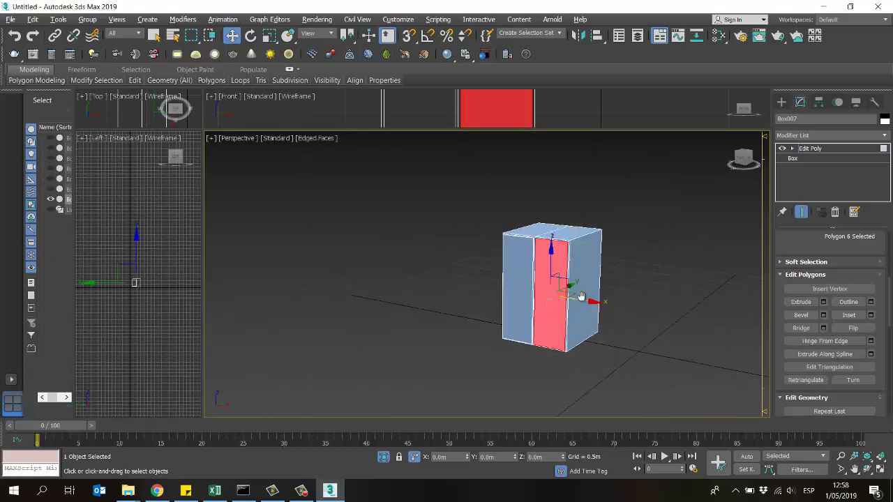
{"action": "scroll", "coordinate": [581, 297], "scroll_direction": "up", "scroll_amount": 2}
{"action": "left_click", "coordinate": [869, 469]}
{"action": "left_click_drag", "start_coordinate": [518, 269], "coordinate": [507, 244]}
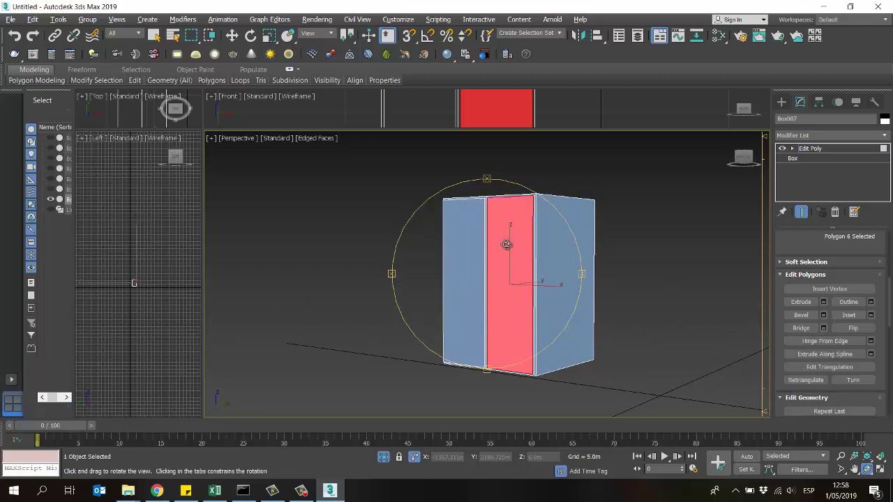
{"action": "left_click_drag", "start_coordinate": [506, 244], "coordinate": [514, 313]}
{"action": "scroll", "coordinate": [495, 296], "scroll_direction": "up", "scroll_amount": 5}
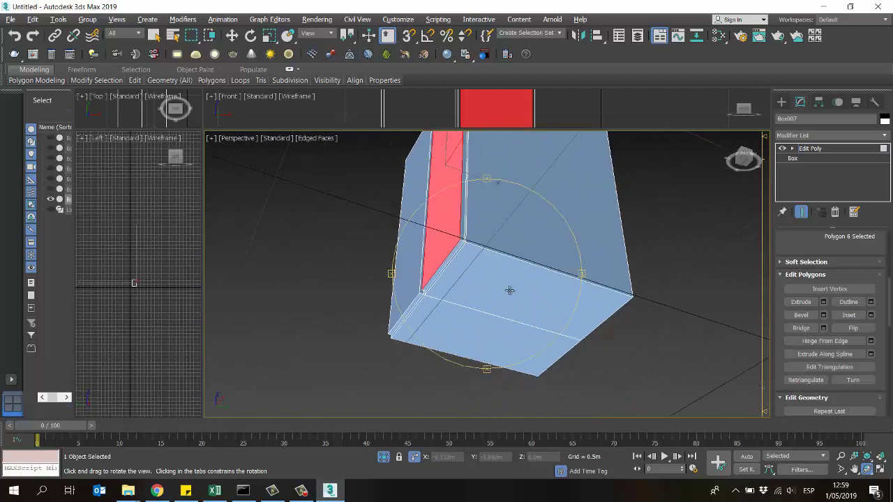
{"action": "key", "text": "w"}
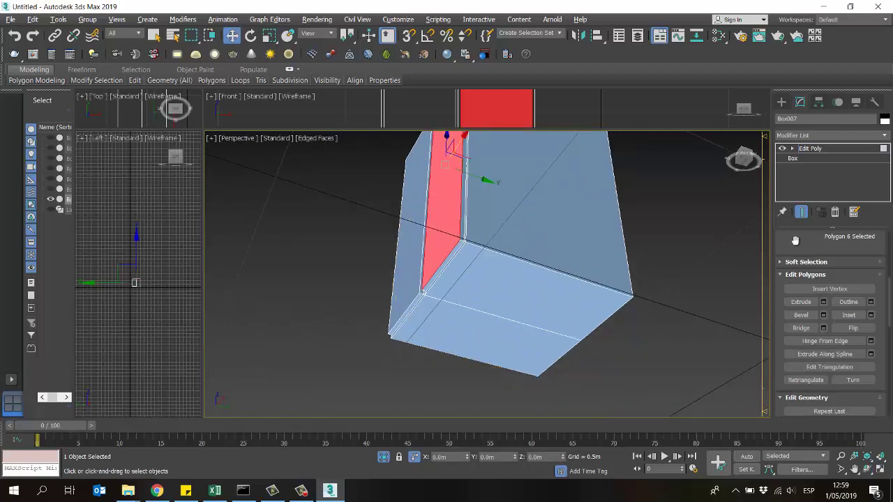
{"action": "scroll", "coordinate": [796, 240], "scroll_direction": "up", "scroll_amount": 5}
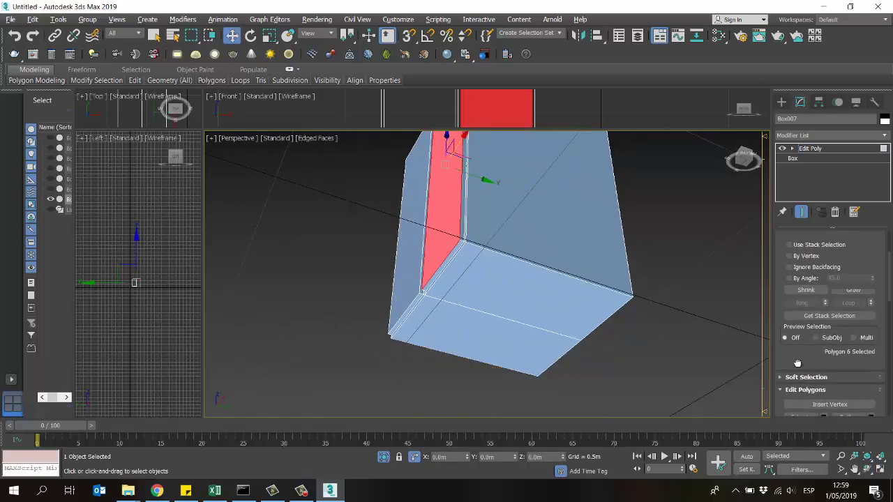
{"action": "left_click", "coordinate": [839, 297]}
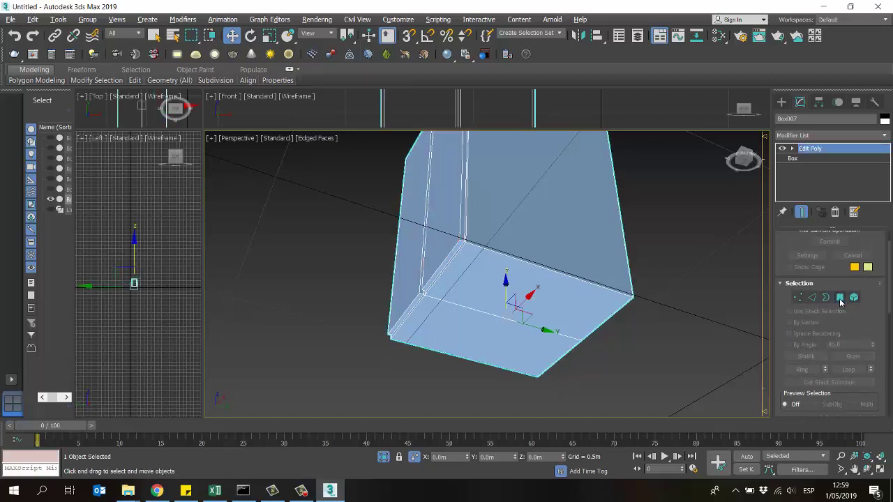
{"action": "left_click", "coordinate": [840, 297]}
{"action": "left_click", "coordinate": [552, 290]}
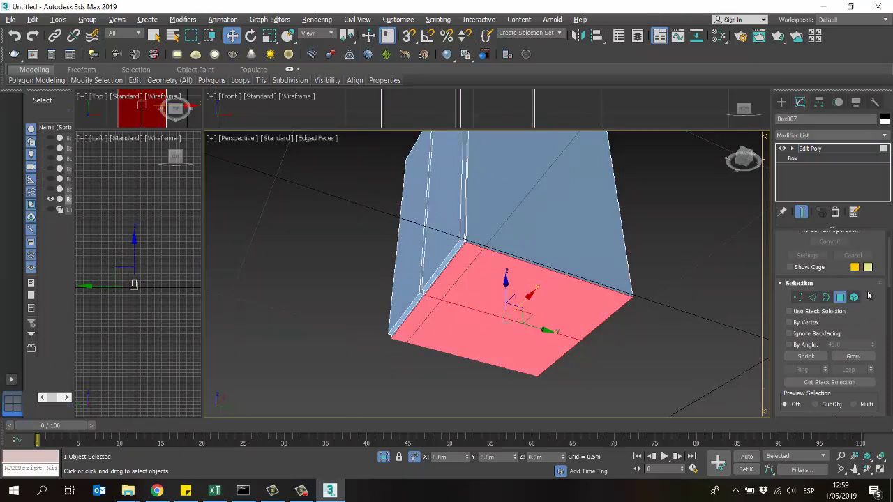
Inset the two bottom polygons together by 0.03 m
{"action": "scroll", "coordinate": [865, 293], "scroll_direction": "down", "scroll_amount": 5}
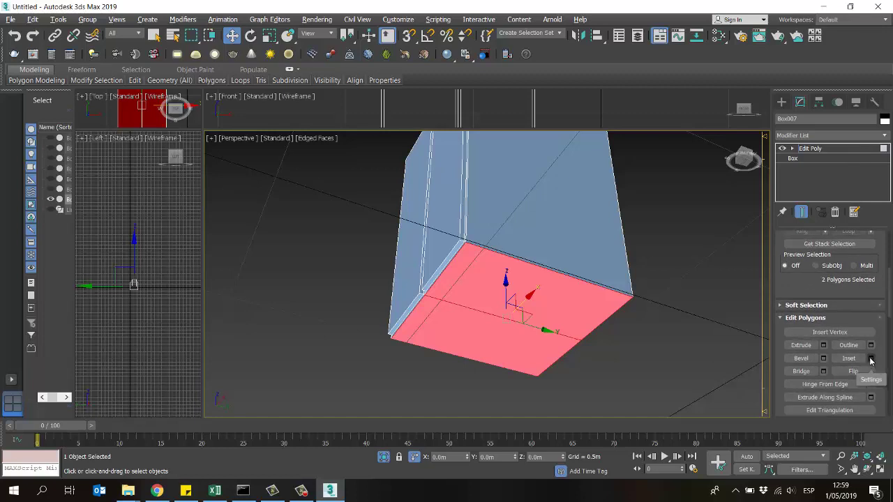
{"action": "left_click", "coordinate": [870, 359]}
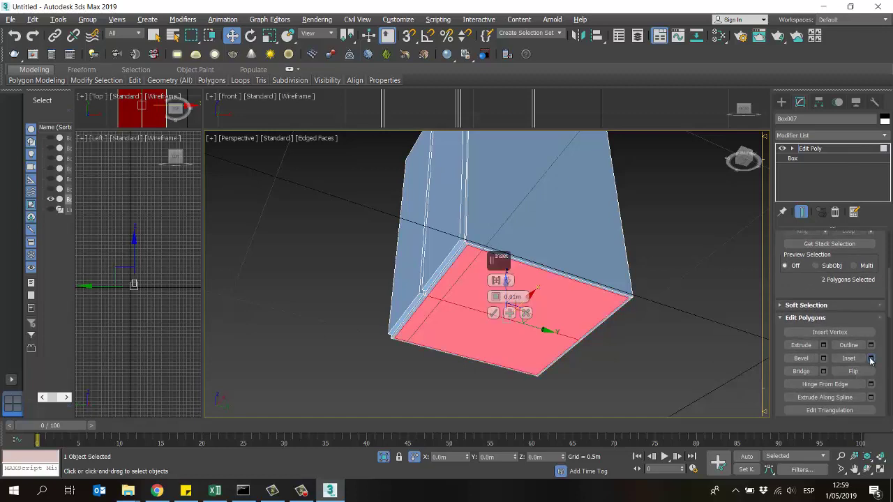
{"action": "scroll", "coordinate": [469, 265], "scroll_direction": "up", "scroll_amount": 4}
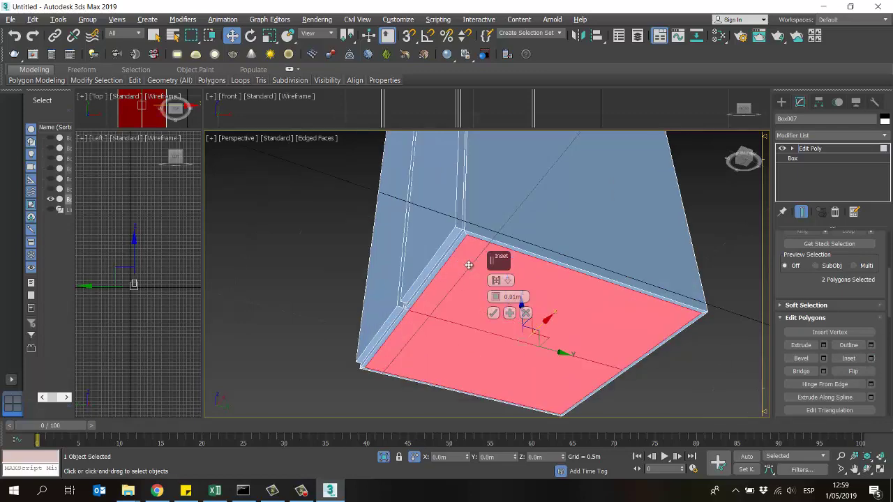
{"action": "scroll", "coordinate": [468, 265], "scroll_direction": "up", "scroll_amount": 2}
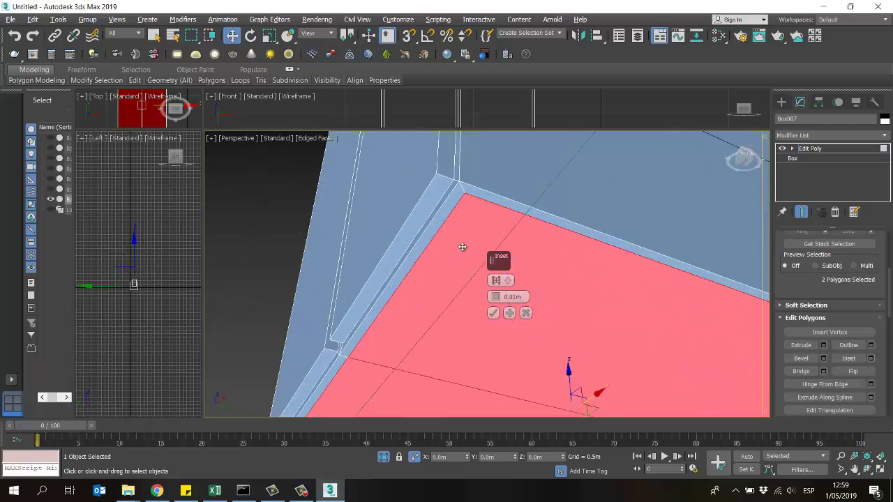
{"action": "scroll", "coordinate": [462, 246], "scroll_direction": "down", "scroll_amount": 2}
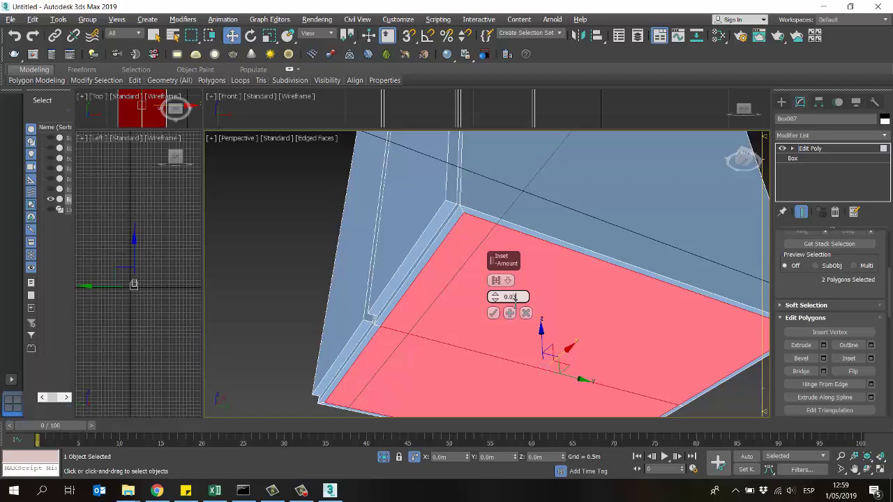
{"action": "scroll", "coordinate": [563, 286], "scroll_direction": "down", "scroll_amount": 3}
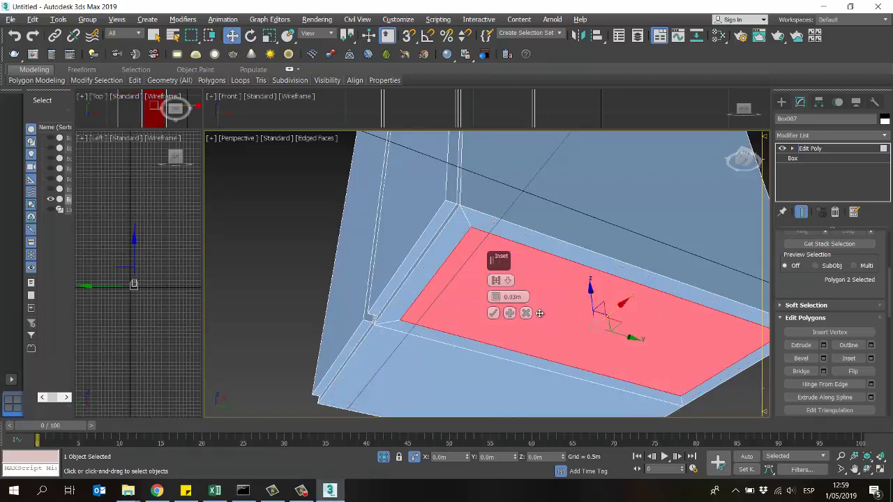
{"action": "scroll", "coordinate": [444, 304], "scroll_direction": "down", "scroll_amount": 1}
{"action": "scroll", "coordinate": [438, 333], "scroll_direction": "up", "scroll_amount": 2}
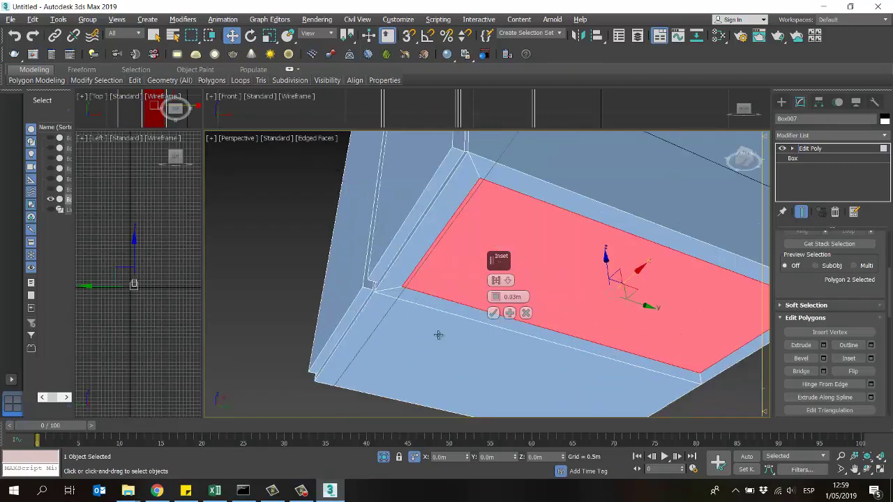
{"action": "left_click", "coordinate": [447, 301], "text": "ctrl"}
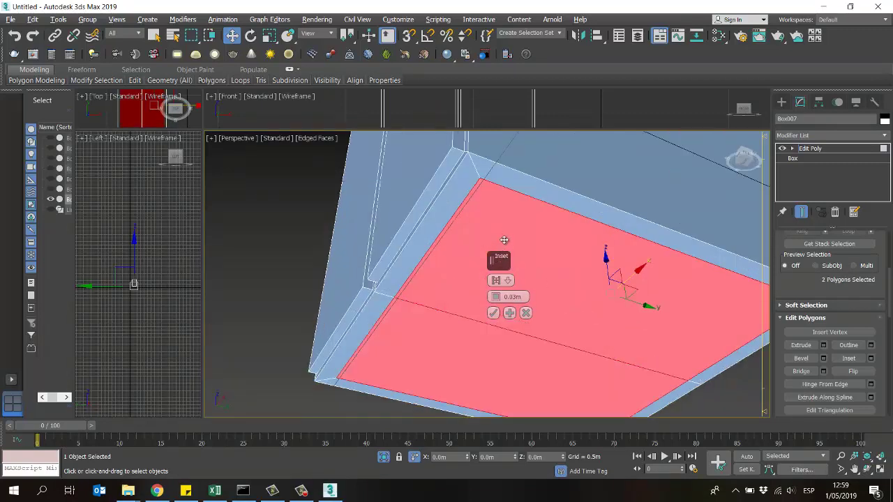
{"action": "left_click", "coordinate": [493, 313]}
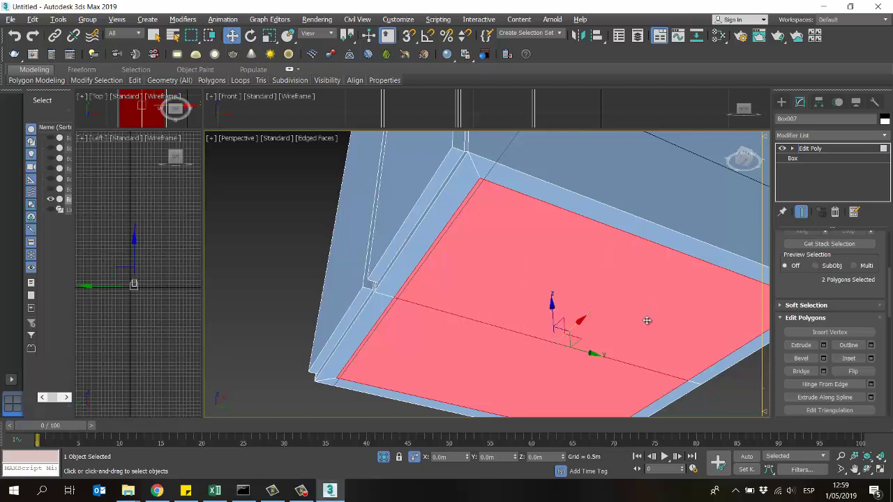
Extrude the two inset bottom polygons by 0.03 m to form a recessed base under the cabinet
{"action": "left_click", "coordinate": [823, 345]}
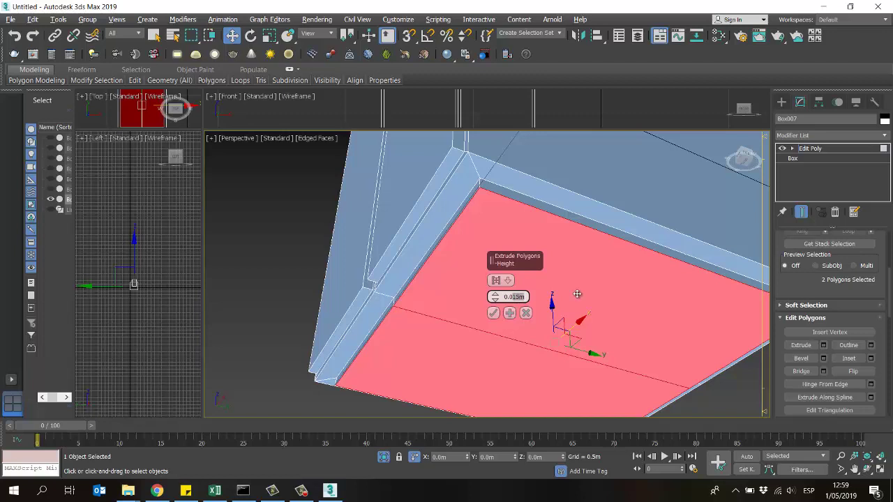
{"action": "type", "text": "0.05"}
{"action": "key", "text": "Return"}
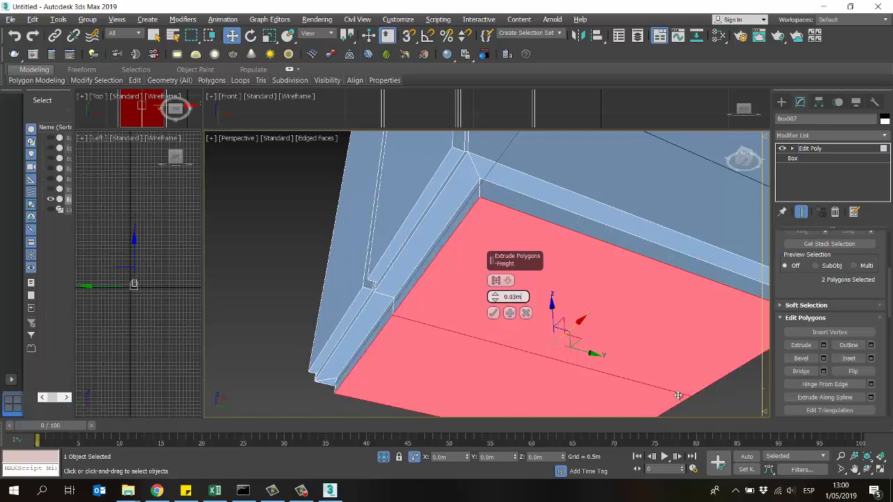
{"action": "left_click", "coordinate": [862, 471]}
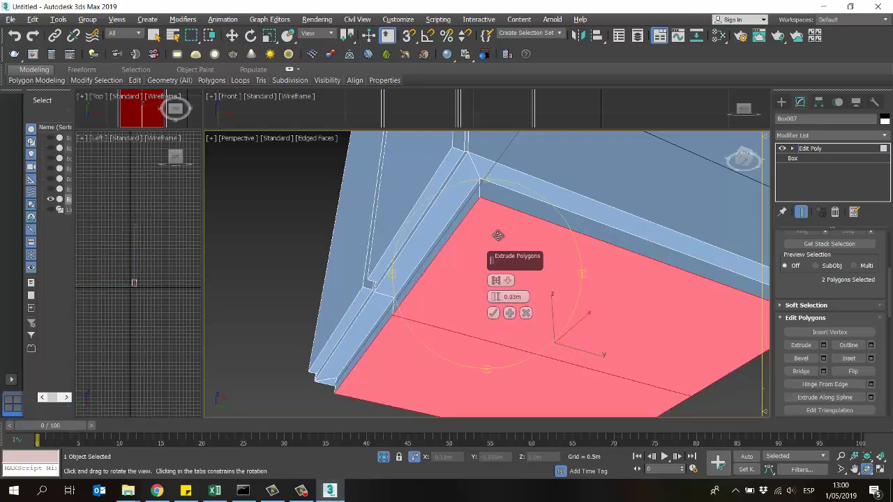
{"action": "mouse_move", "coordinate": [503, 264]}
{"action": "left_mouse_down"}
{"action": "mouse_move", "coordinate": [523, 260]}
{"action": "mouse_move", "coordinate": [520, 278]}
{"action": "mouse_move", "coordinate": [507, 279]}
{"action": "left_mouse_up"}
{"action": "left_click", "coordinate": [504, 279]}
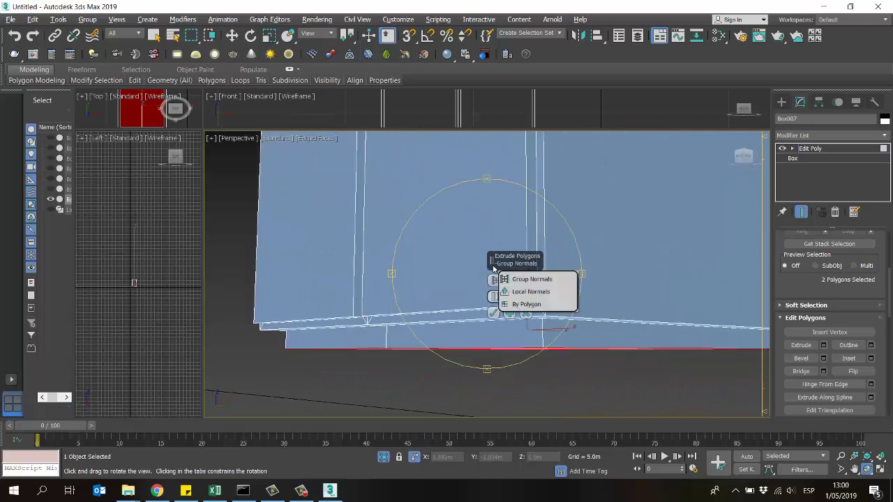
{"action": "left_click", "coordinate": [441, 259]}
{"action": "left_click_drag", "start_coordinate": [451, 239], "coordinate": [441, 233]}
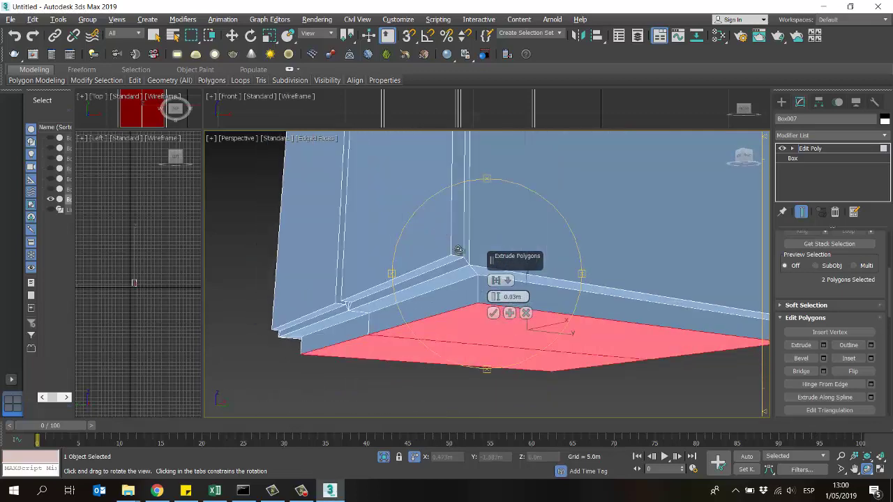
{"action": "left_click", "coordinate": [493, 312]}
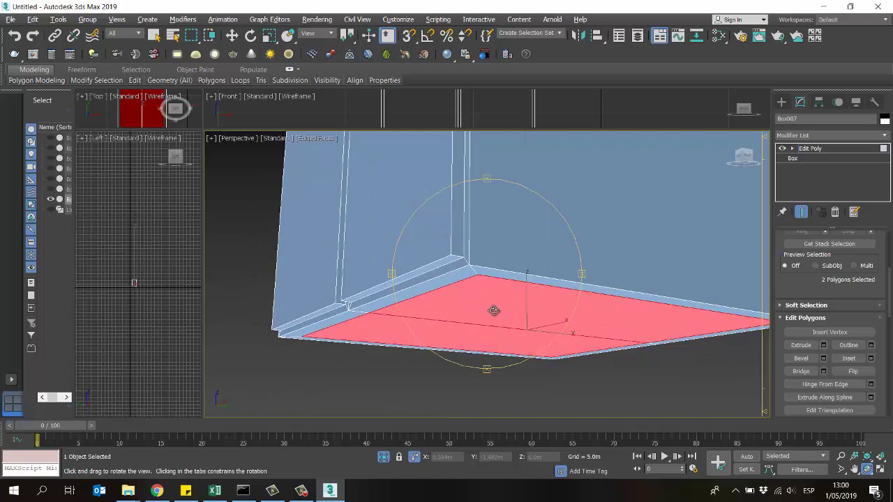
{"action": "left_click", "coordinate": [823, 345]}
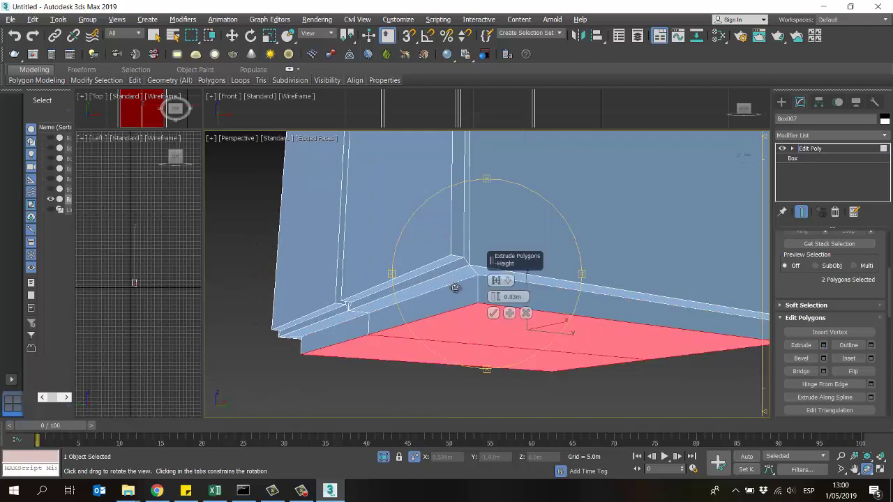
{"action": "left_click", "coordinate": [492, 313]}
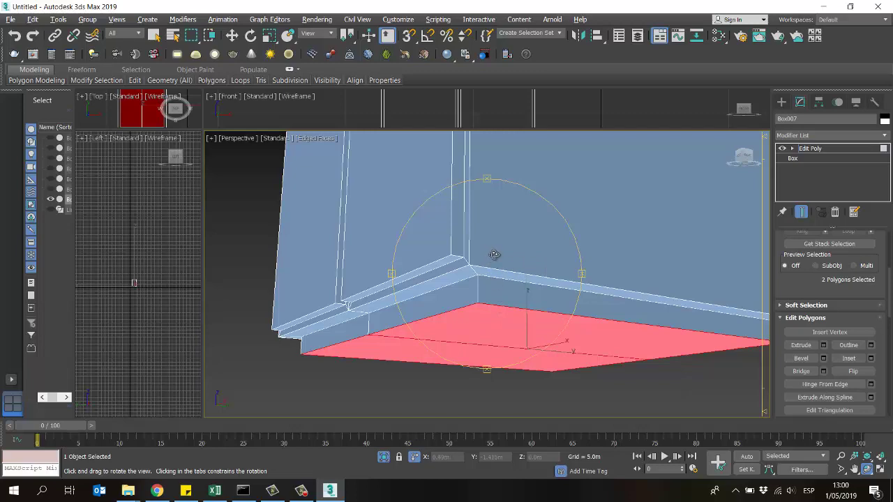
Leave polygon editing and select the whole cabinet as an object
{"action": "left_click_drag", "start_coordinate": [493, 255], "coordinate": [504, 273]}
{"action": "scroll", "coordinate": [504, 272], "scroll_direction": "down", "scroll_amount": 4}
{"action": "middle_click_drag", "start_coordinate": [504, 263], "coordinate": [511, 280]}
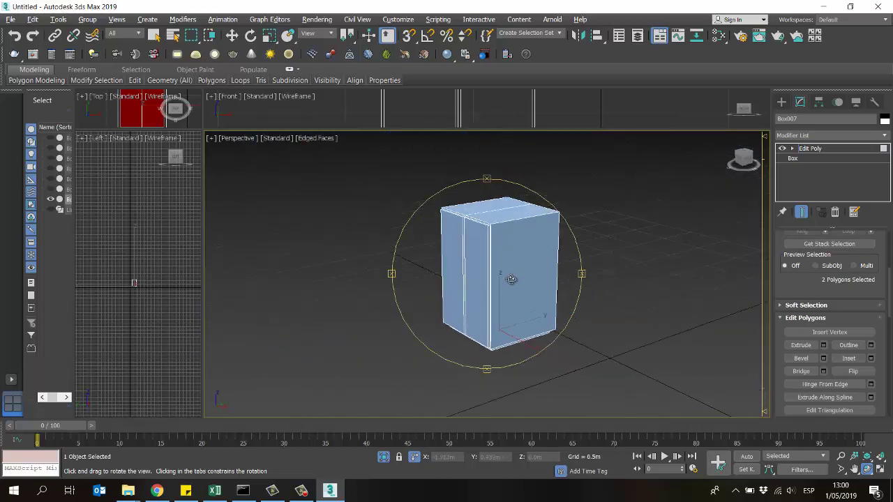
{"action": "left_click_drag", "start_coordinate": [511, 279], "coordinate": [511, 260]}
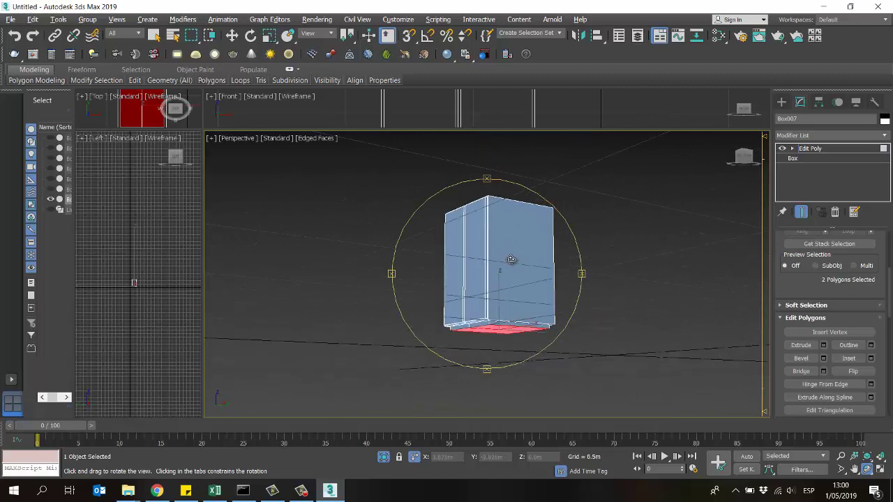
{"action": "key", "text": "w"}
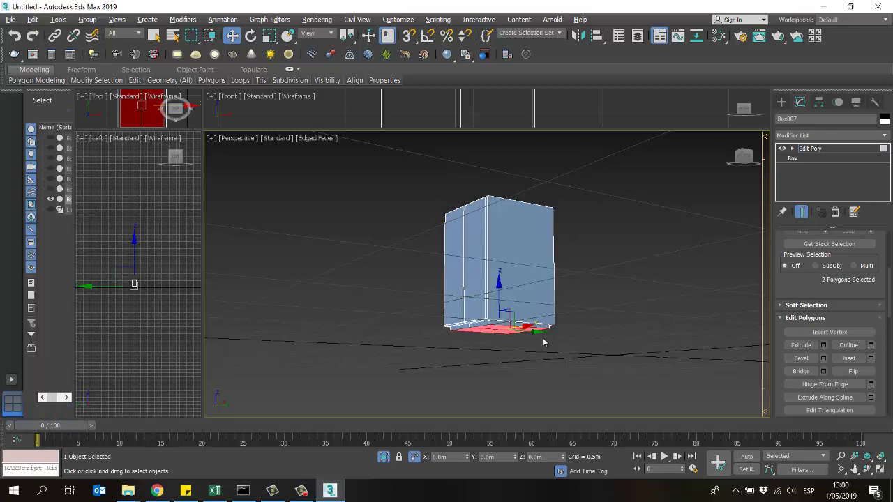
{"action": "middle_click_drag", "start_coordinate": [588, 277], "coordinate": [596, 272]}
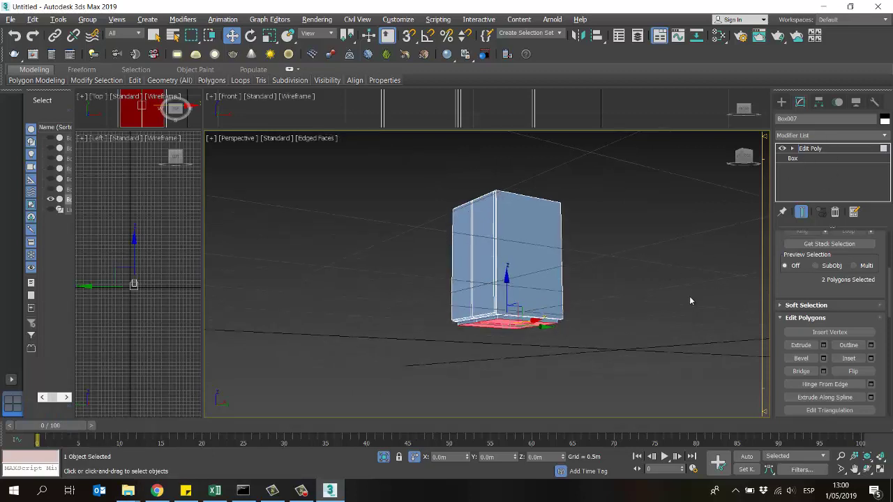
{"action": "key", "text": "6"}
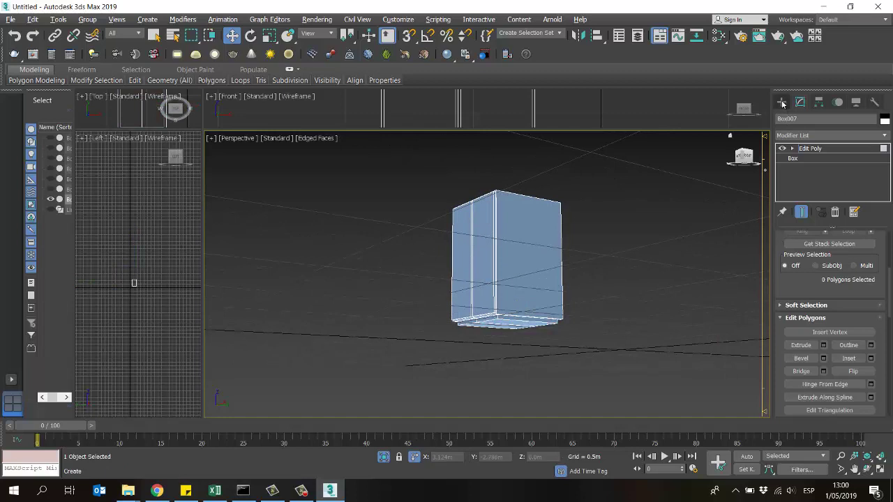
{"action": "left_click", "coordinate": [781, 105]}
{"action": "left_click", "coordinate": [646, 228]}
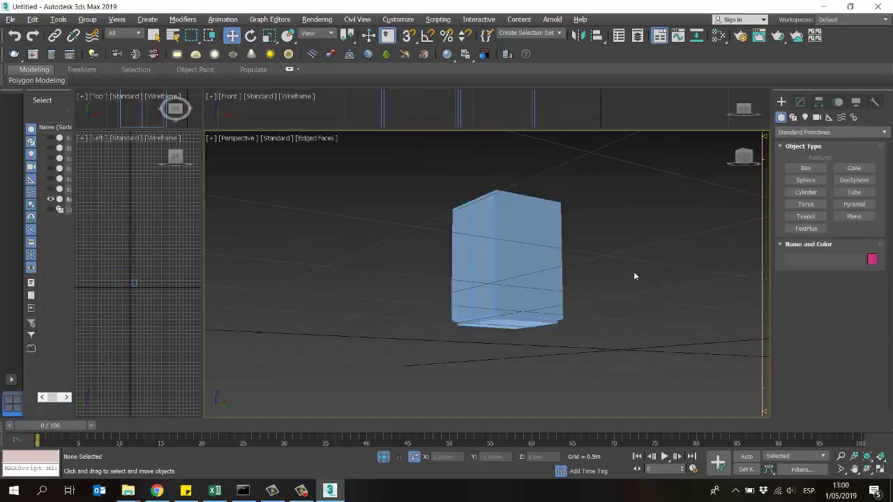
{"action": "middle_click_drag", "start_coordinate": [633, 277], "coordinate": [634, 225], "text": "alt"}
{"action": "left_click", "coordinate": [534, 257]}
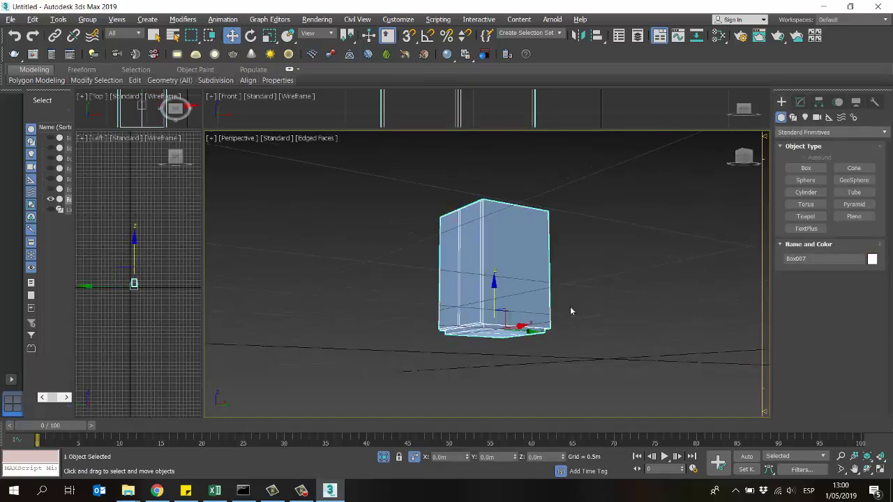
Create a sphere with a radius of about 0.13 m near the top of the cabinet's left door in the Front view
{"action": "left_click", "coordinate": [867, 471]}
{"action": "left_click_drag", "start_coordinate": [464, 259], "coordinate": [478, 279]}
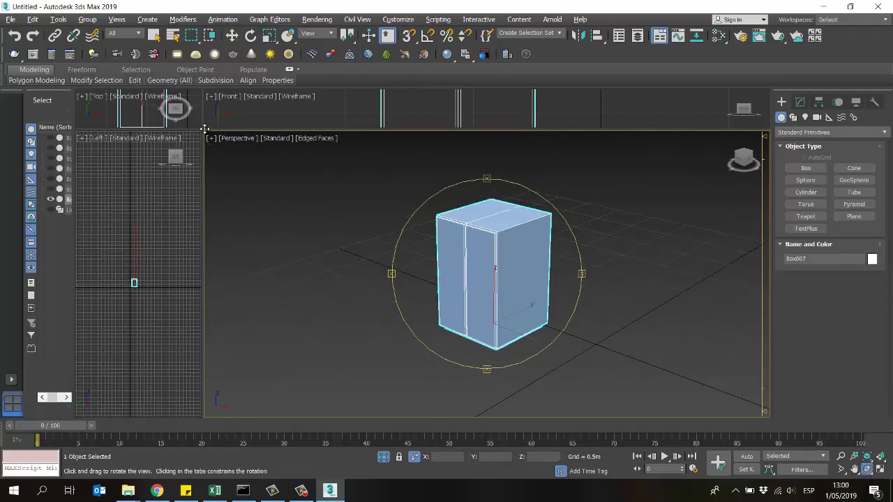
{"action": "left_click_drag", "start_coordinate": [205, 129], "coordinate": [406, 327]}
{"action": "middle_click_drag", "start_coordinate": [554, 179], "coordinate": [576, 193]}
{"action": "left_click", "coordinate": [805, 180]}
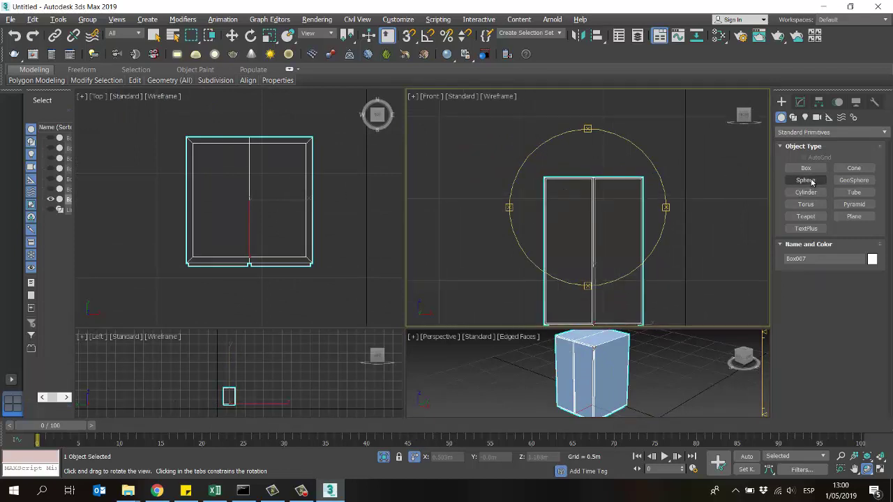
{"action": "middle_click_drag", "start_coordinate": [552, 235], "coordinate": [536, 201]}
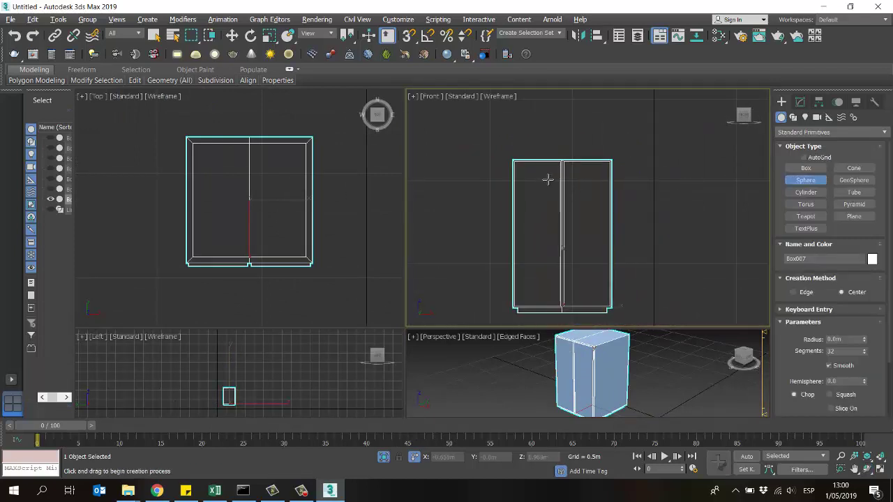
{"action": "left_click_drag", "start_coordinate": [549, 173], "coordinate": [563, 193]}
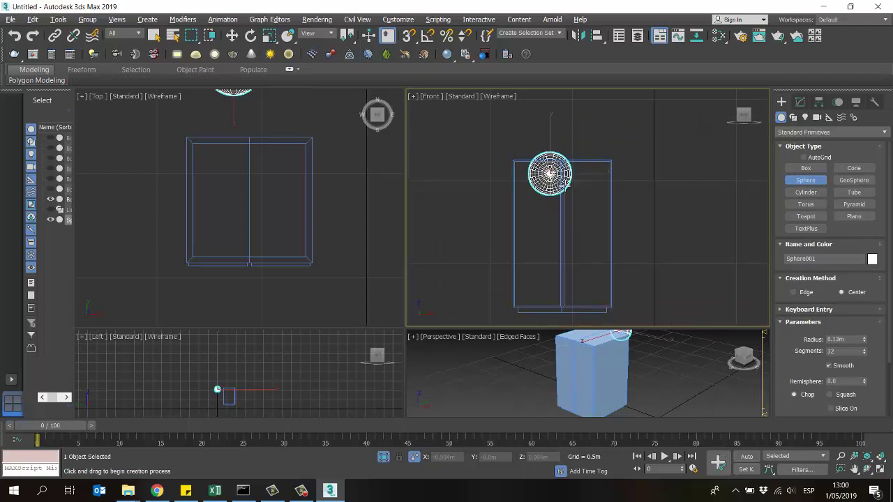
Try a radius of 0.02 m for the door knob sphere and settle on 0.015 m
{"action": "left_click", "coordinate": [800, 103]}
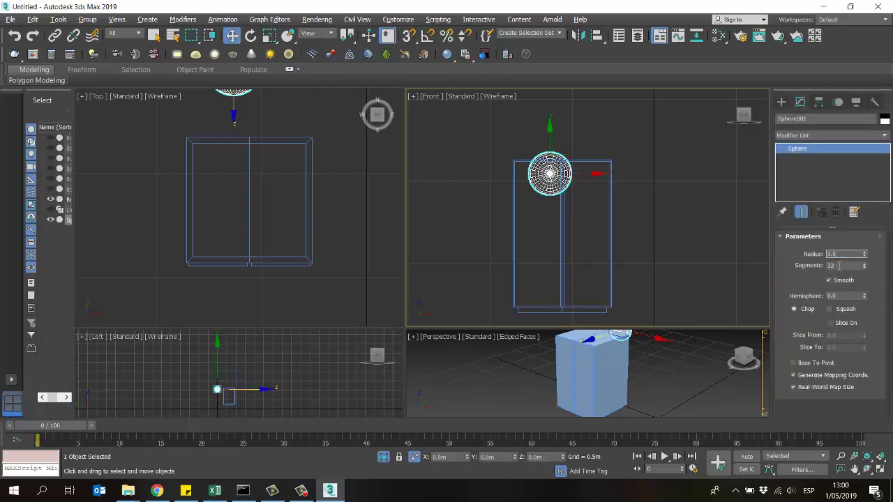
{"action": "type", "text": "2"}
{"action": "key", "text": "Return"}
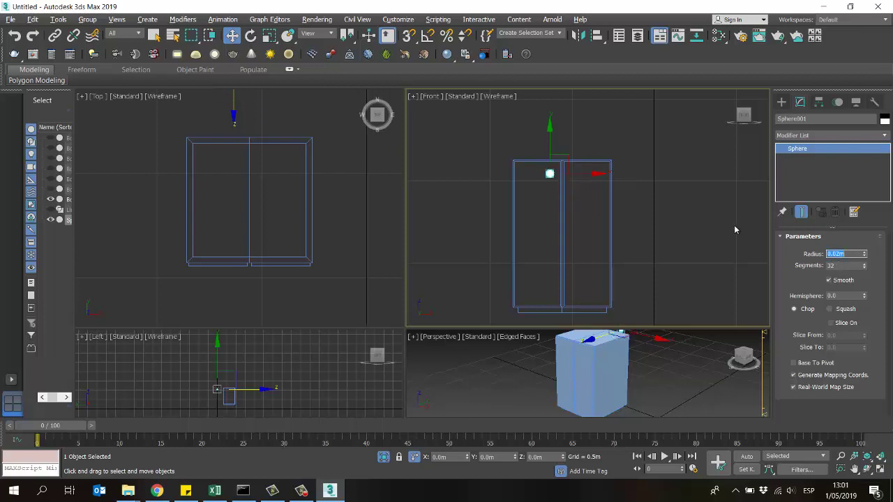
{"action": "scroll", "coordinate": [555, 186], "scroll_direction": "up", "scroll_amount": 5}
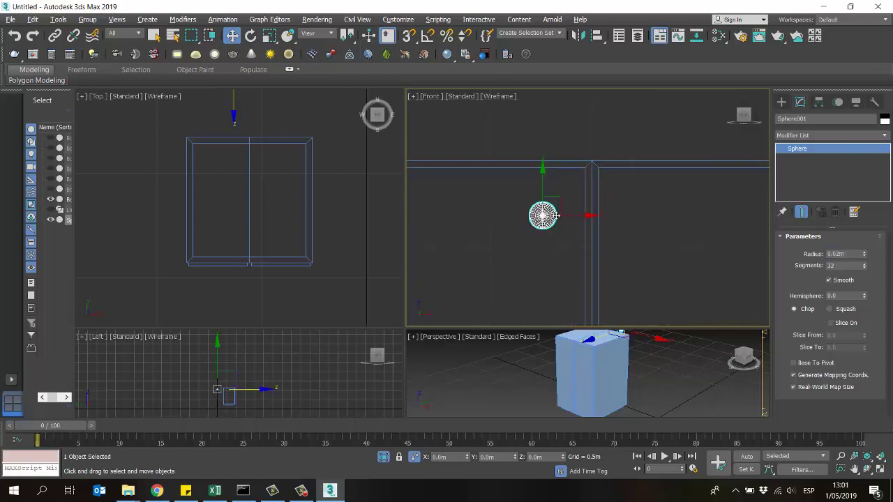
{"action": "middle_click_drag", "start_coordinate": [608, 222], "coordinate": [610, 204]}
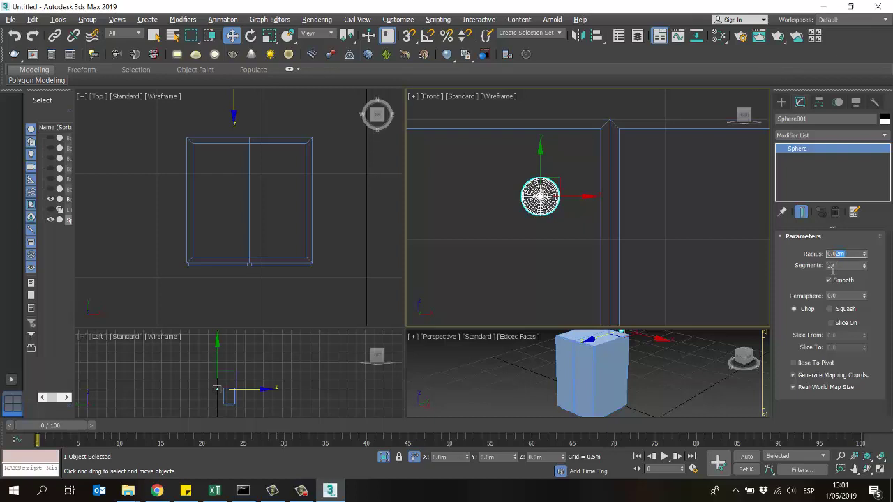
{"action": "type", "text": "0.015"}
{"action": "key", "text": "Return"}
{"action": "scroll", "coordinate": [592, 186], "scroll_direction": "down", "scroll_amount": 3}
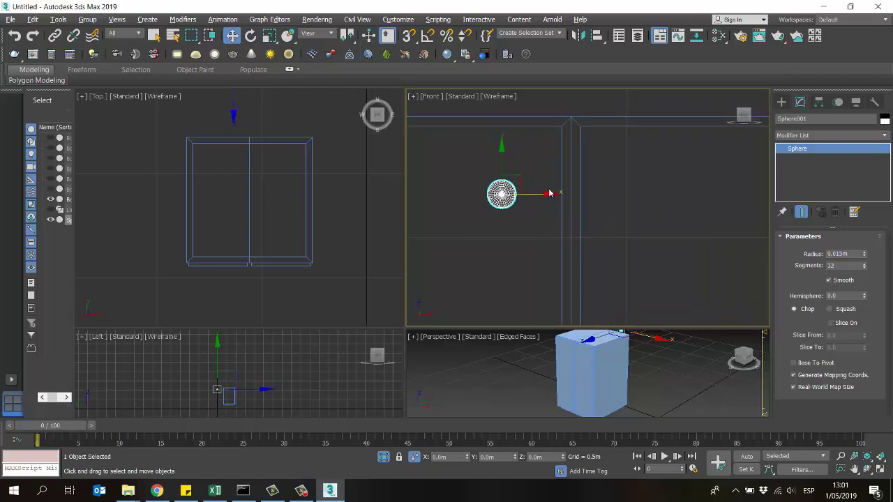
Shift the knob sphere closer to the gap between the doors and place one independent copy at the same height on the right door
{"action": "left_click_drag", "start_coordinate": [538, 167], "coordinate": [541, 165]}
{"action": "middle_click_drag", "start_coordinate": [601, 205], "coordinate": [581, 217]}
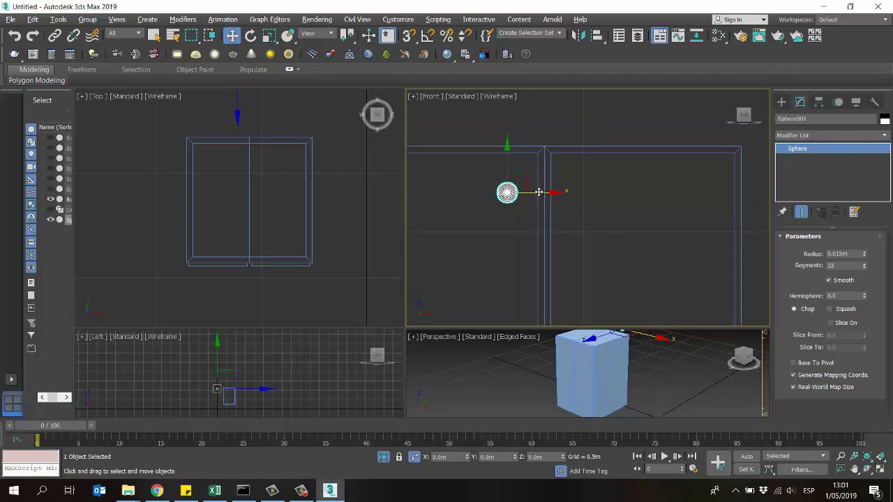
{"action": "left_click_drag", "start_coordinate": [547, 191], "coordinate": [611, 194], "text": "shift"}
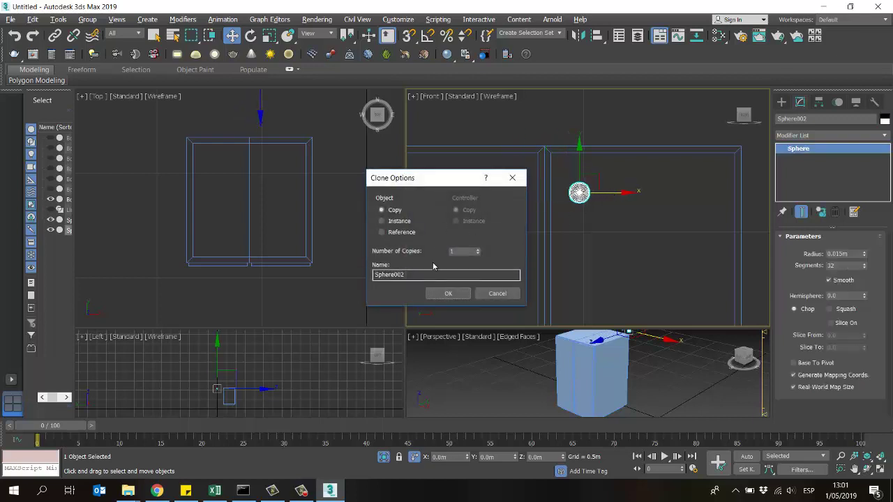
{"action": "left_click", "coordinate": [446, 294]}
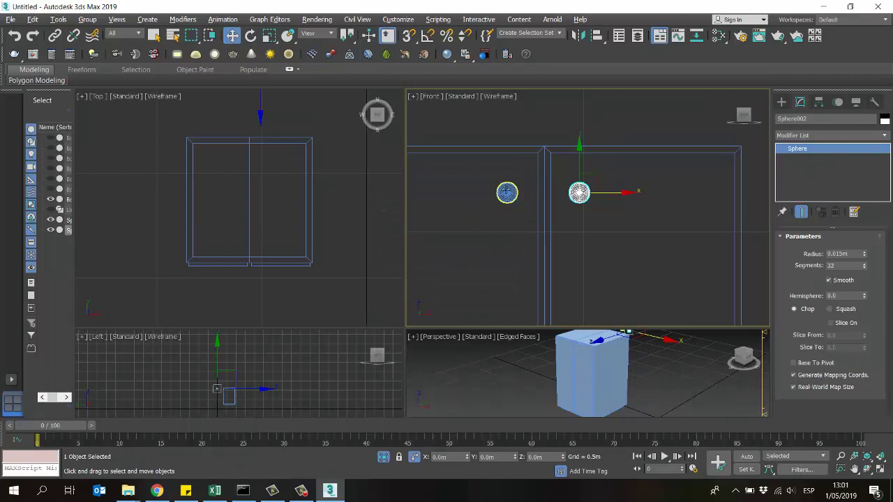
Select both knob spheres and move them together in the Top view until they sit against the front of the cabinet doors
{"action": "left_click", "coordinate": [507, 193], "text": "ctrl"}
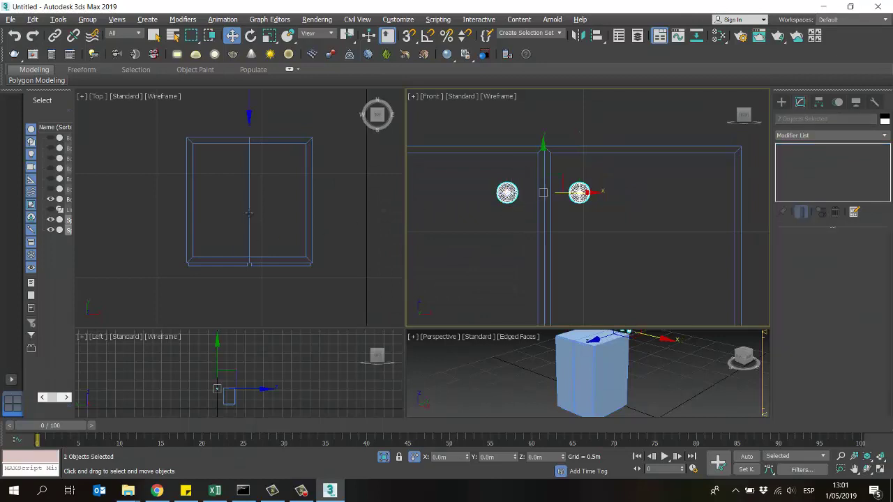
{"action": "middle_click_drag", "start_coordinate": [249, 214], "coordinate": [249, 193]}
{"action": "scroll", "coordinate": [247, 191], "scroll_direction": "down", "scroll_amount": 4}
{"action": "scroll", "coordinate": [243, 170], "scroll_direction": "up", "scroll_amount": 4}
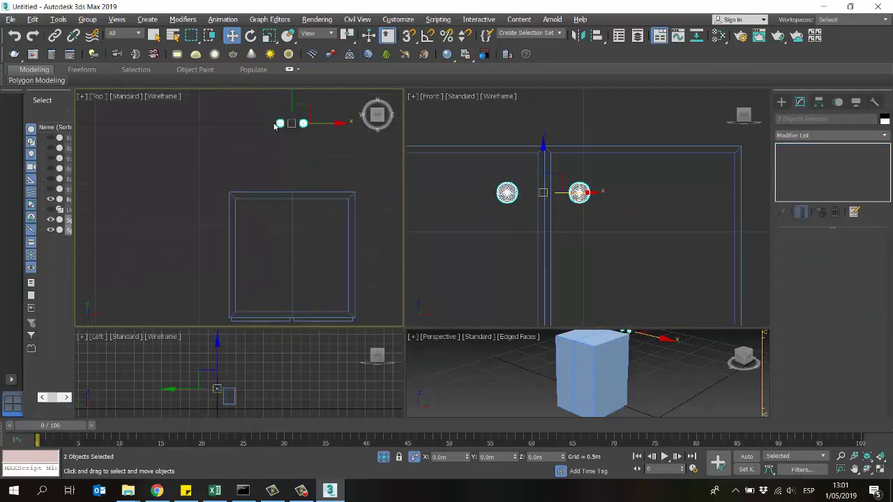
{"action": "scroll", "coordinate": [277, 126], "scroll_direction": "down", "scroll_amount": 2}
{"action": "left_click_drag", "start_coordinate": [287, 96], "coordinate": [291, 279]}
{"action": "scroll", "coordinate": [290, 259], "scroll_direction": "up", "scroll_amount": 6}
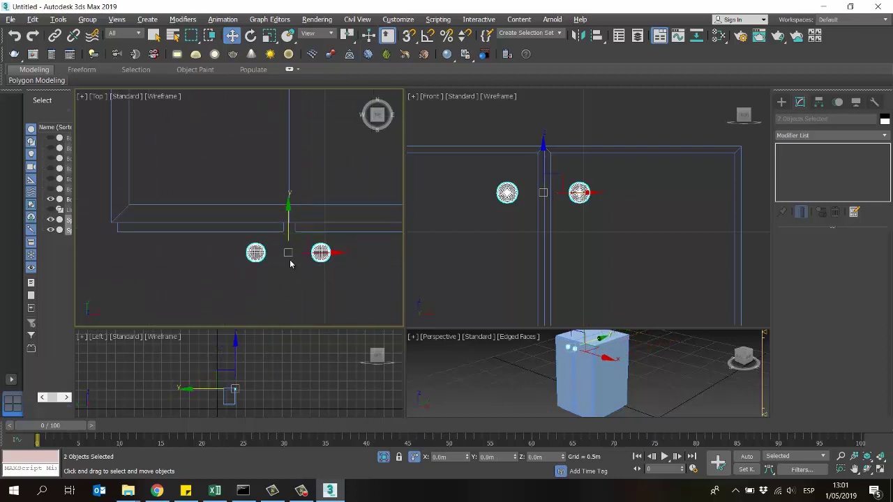
{"action": "left_click_drag", "start_coordinate": [286, 230], "coordinate": [285, 189]}
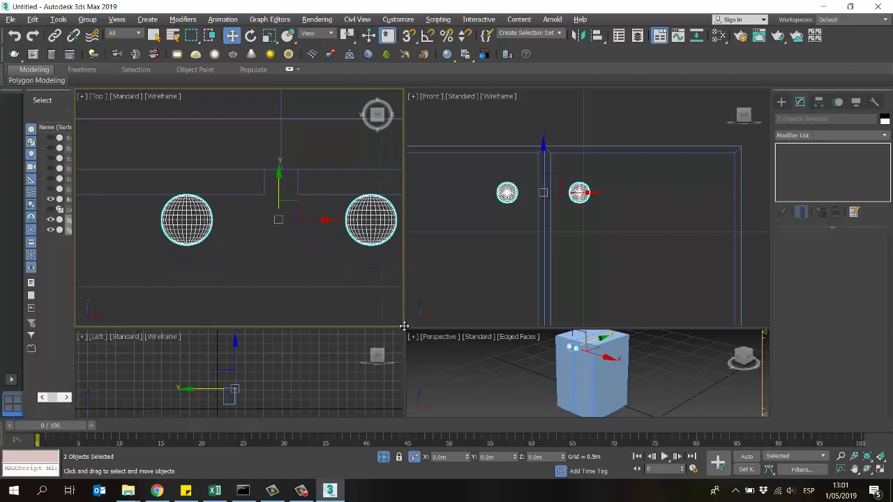
Deselect the knobs and inspect their placement, the doors and the recessed base in an enlarged Perspective view
{"action": "left_click_drag", "start_coordinate": [404, 326], "coordinate": [210, 102]}
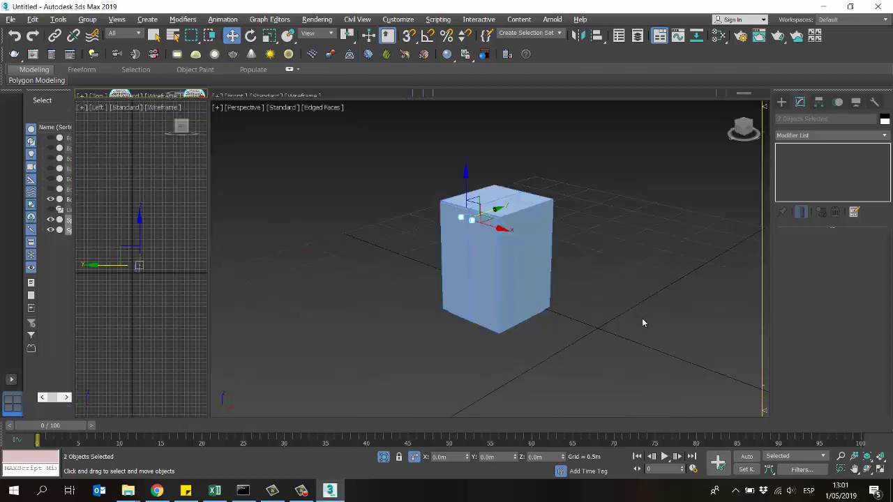
{"action": "left_click", "coordinate": [627, 271]}
{"action": "scroll", "coordinate": [464, 235], "scroll_direction": "up", "scroll_amount": 8}
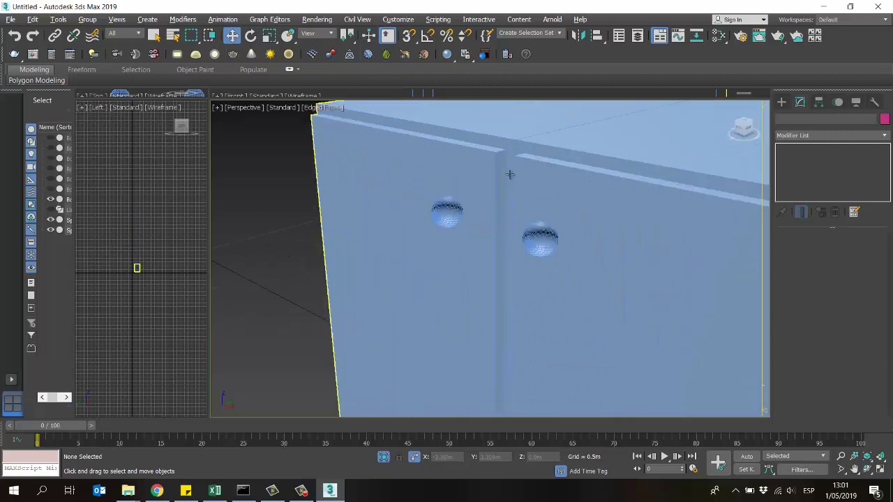
{"action": "scroll", "coordinate": [473, 215], "scroll_direction": "down", "scroll_amount": 8}
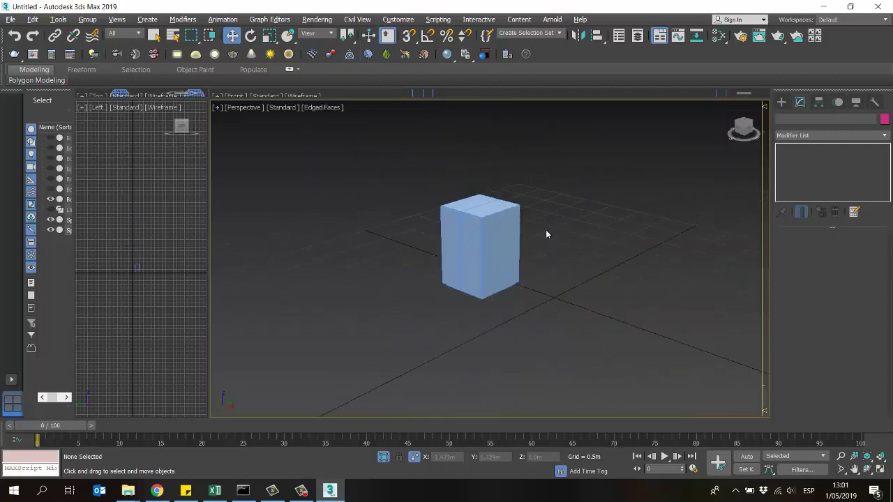
{"action": "middle_click_drag", "start_coordinate": [546, 230], "coordinate": [581, 251]}
{"action": "scroll", "coordinate": [559, 253], "scroll_direction": "up", "scroll_amount": 3}
{"action": "middle_click_drag", "start_coordinate": [624, 277], "coordinate": [628, 262]}
{"action": "left_click", "coordinate": [867, 469]}
{"action": "left_click_drag", "start_coordinate": [523, 265], "coordinate": [507, 281]}
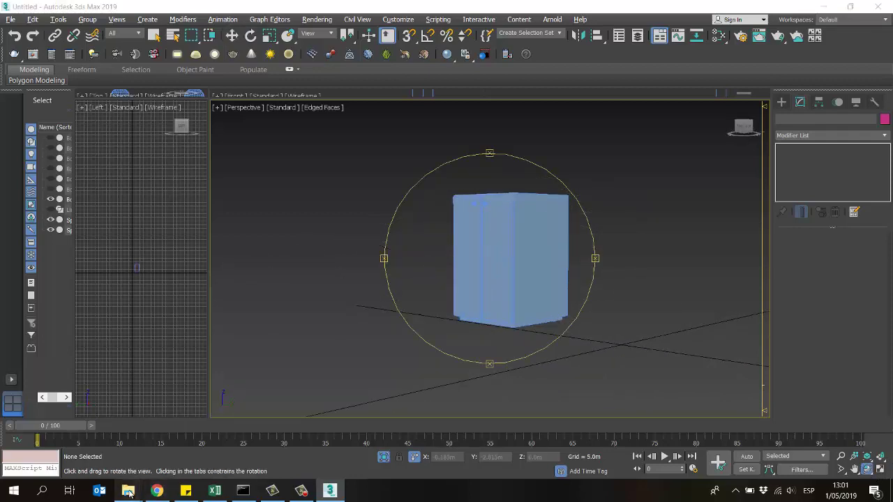
Switch to the diseño1 folder in File Explorer to check the stand's reference photo, and return to 3ds Max
{"action": "mouse_move", "coordinate": [128, 491]}
{"action": "left_click", "coordinate": [94, 436]}
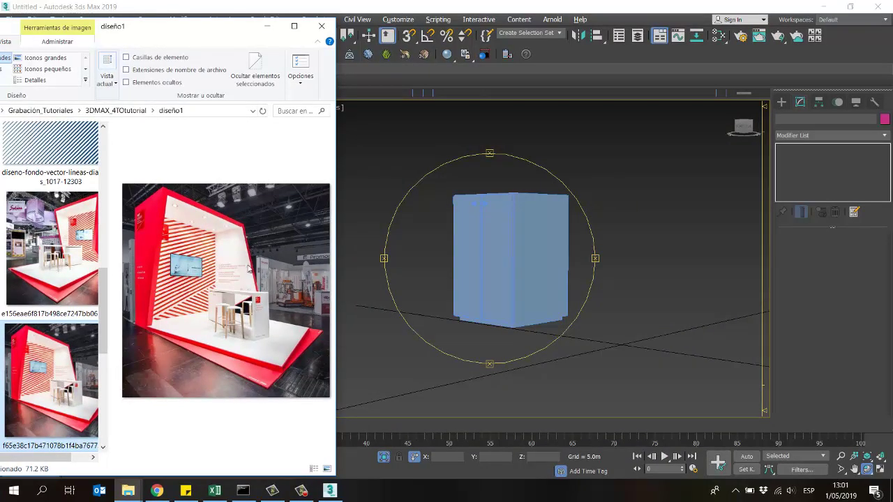
{"action": "left_click", "coordinate": [638, 169]}
Select the cabinet with both knobs and leave isolation mode to show the whole stand again
{"action": "key", "text": "w"}
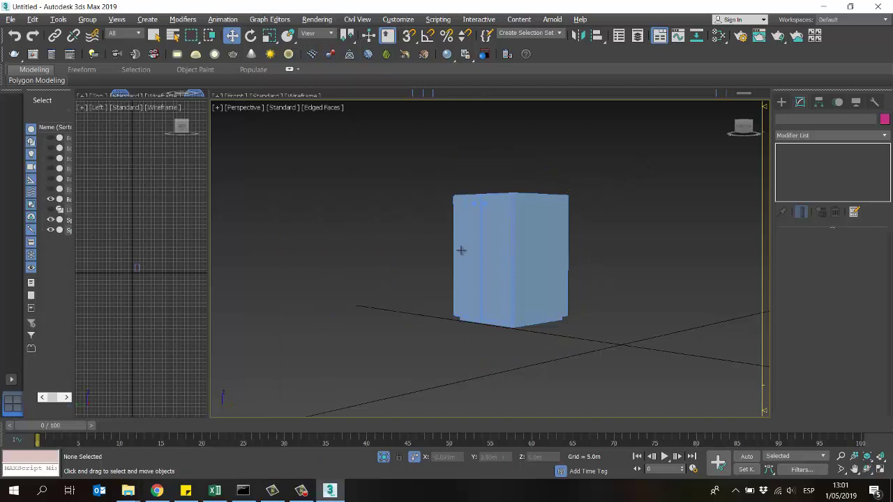
{"action": "left_click_drag", "start_coordinate": [641, 152], "coordinate": [362, 371]}
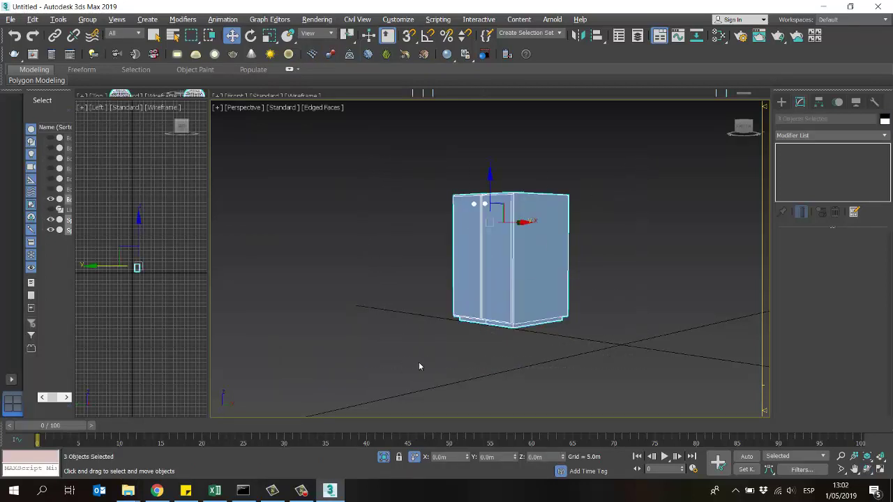
{"action": "left_click", "coordinate": [612, 196]}
{"action": "left_click_drag", "start_coordinate": [418, 342], "coordinate": [417, 342]}
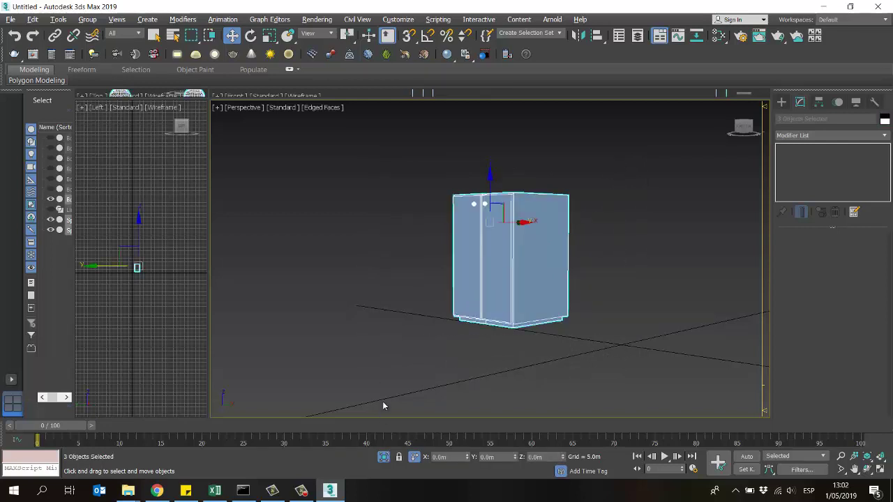
{"action": "left_click", "coordinate": [383, 458]}
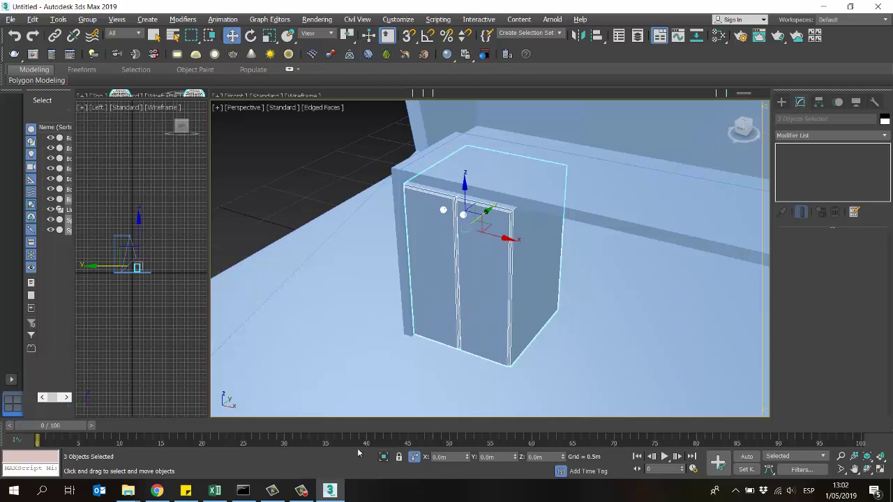
Add the counter to the selection and group it with the cabinet and two knobs, accepting the default group name
{"action": "left_click", "coordinate": [867, 468]}
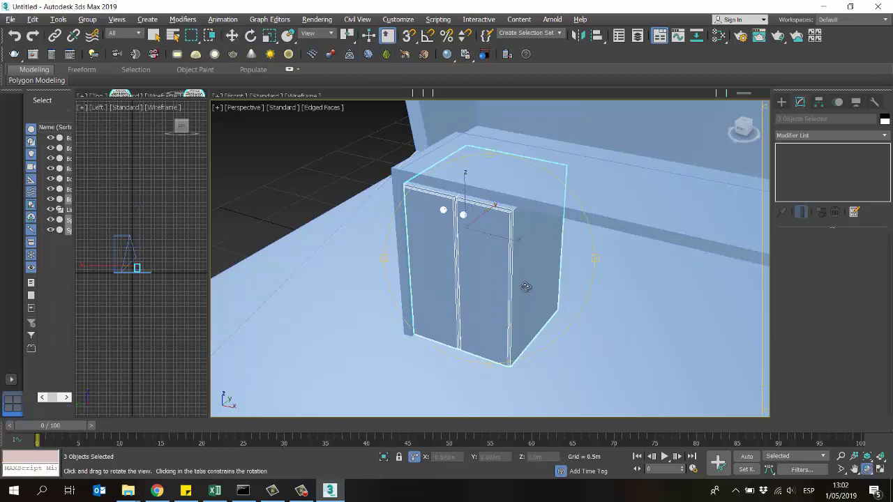
{"action": "left_click_drag", "start_coordinate": [525, 287], "coordinate": [594, 257]}
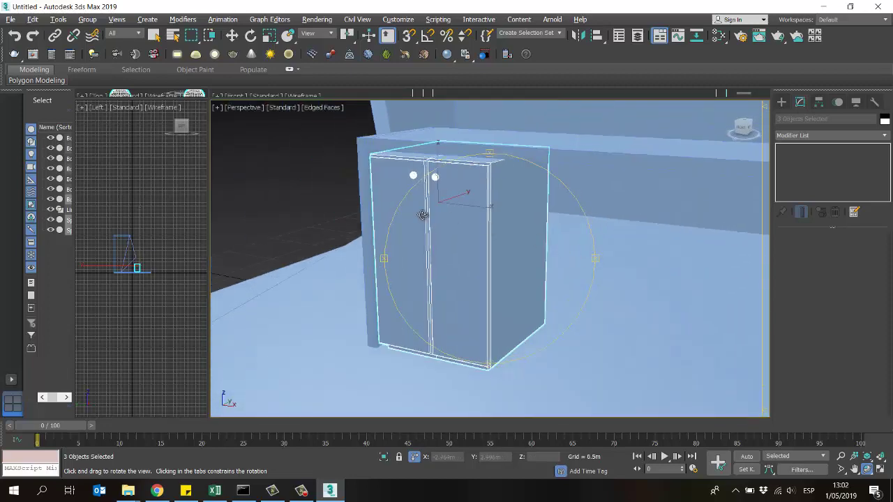
{"action": "key", "text": "w"}
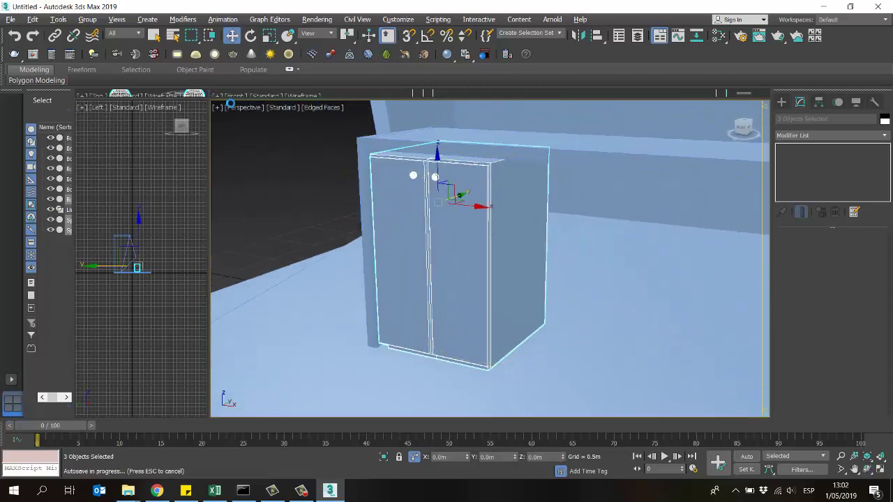
{"action": "left_click", "coordinate": [484, 140], "text": "ctrl"}
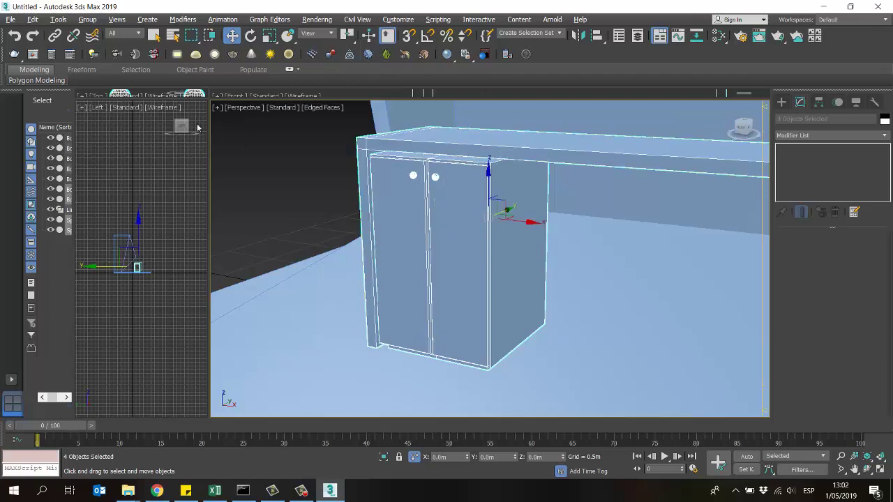
{"action": "left_click", "coordinate": [87, 20]}
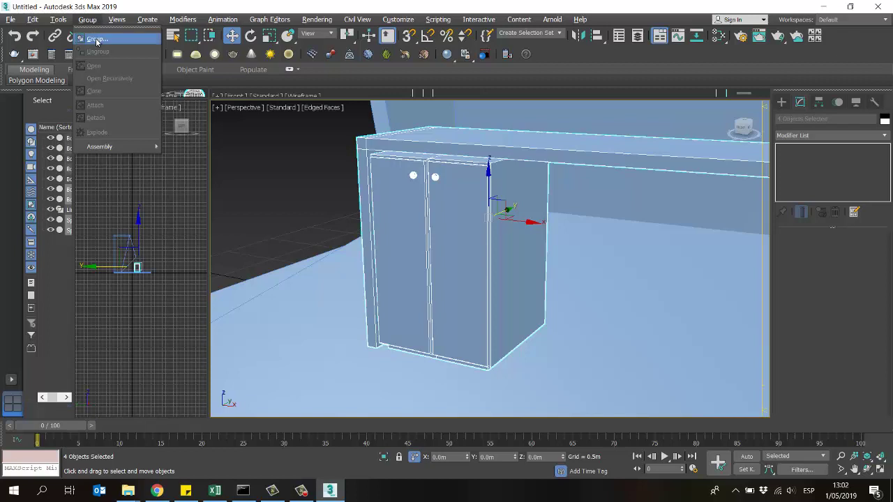
{"action": "left_click", "coordinate": [97, 40]}
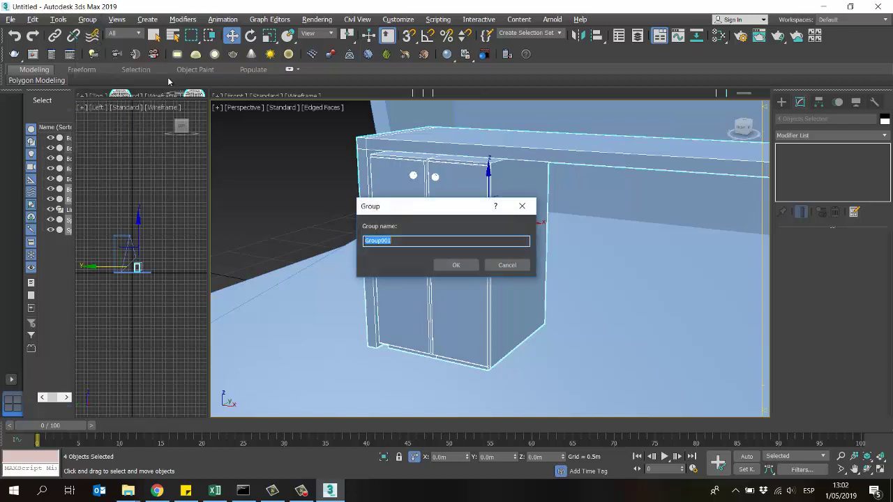
{"action": "left_click", "coordinate": [455, 264]}
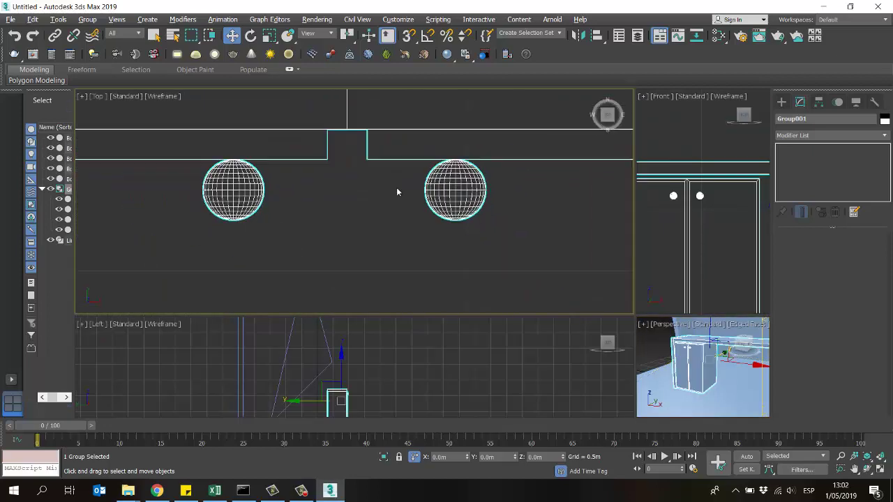
Select the counter group in the Top view and switch to the diseño1 folder to check its position in the reference photo
{"action": "scroll", "coordinate": [397, 191], "scroll_direction": "down", "scroll_amount": 10}
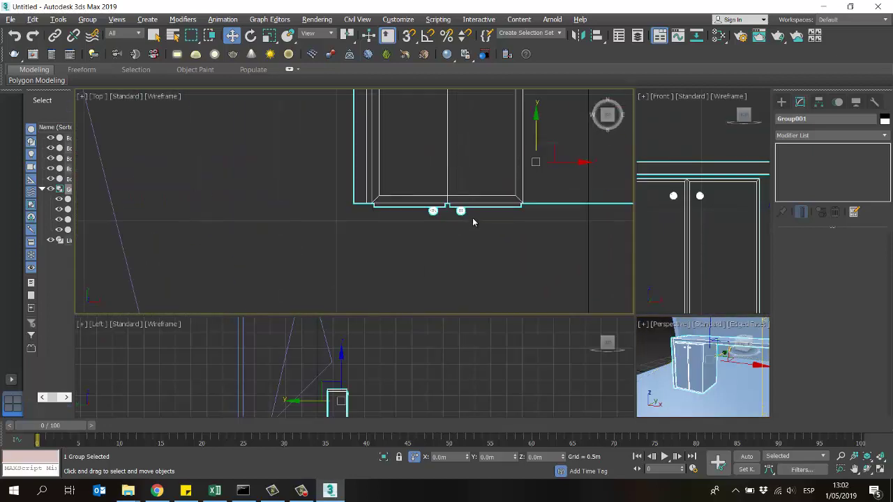
{"action": "scroll", "coordinate": [412, 239], "scroll_direction": "up", "scroll_amount": 5}
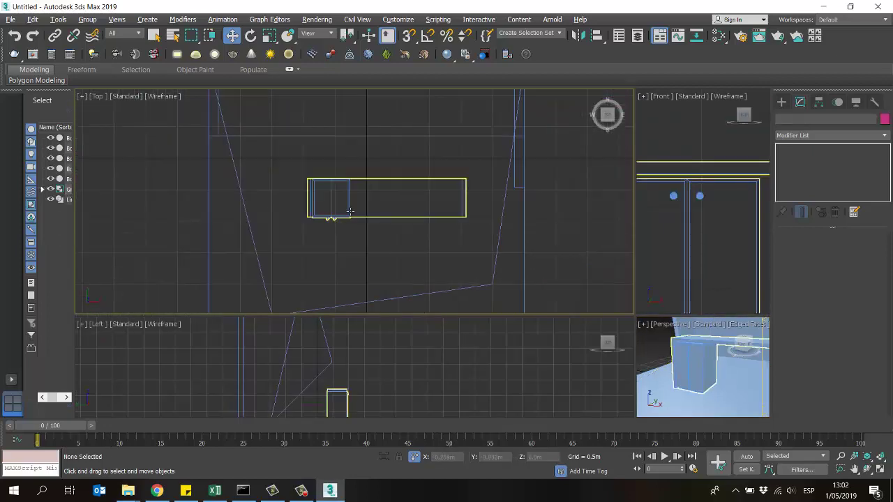
{"action": "left_click", "coordinate": [348, 209]}
{"action": "mouse_move", "coordinate": [132, 490]}
{"action": "left_click", "coordinate": [98, 441]}
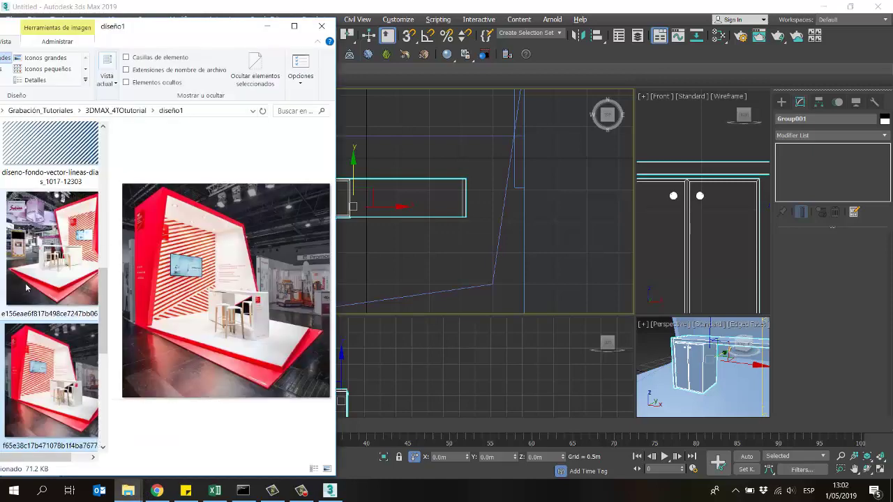
Compare the stand's reference photos in the diseño1 folder for the counter's position and orientation, and return to 3ds Max
{"action": "left_click", "coordinate": [53, 270]}
{"action": "left_click", "coordinate": [62, 371]}
{"action": "scroll", "coordinate": [62, 349], "scroll_direction": "down", "scroll_amount": 3}
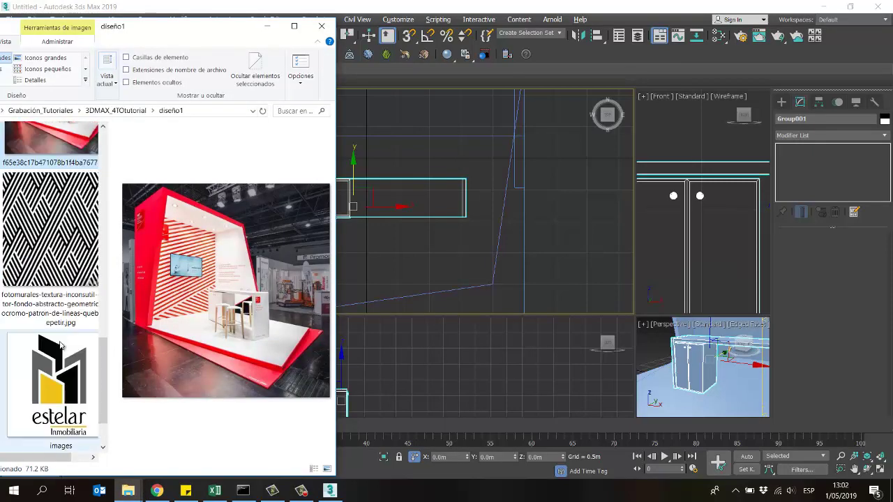
{"action": "scroll", "coordinate": [62, 321], "scroll_direction": "up", "scroll_amount": 6}
{"action": "left_click", "coordinate": [63, 321]}
{"action": "left_click", "coordinate": [68, 287]}
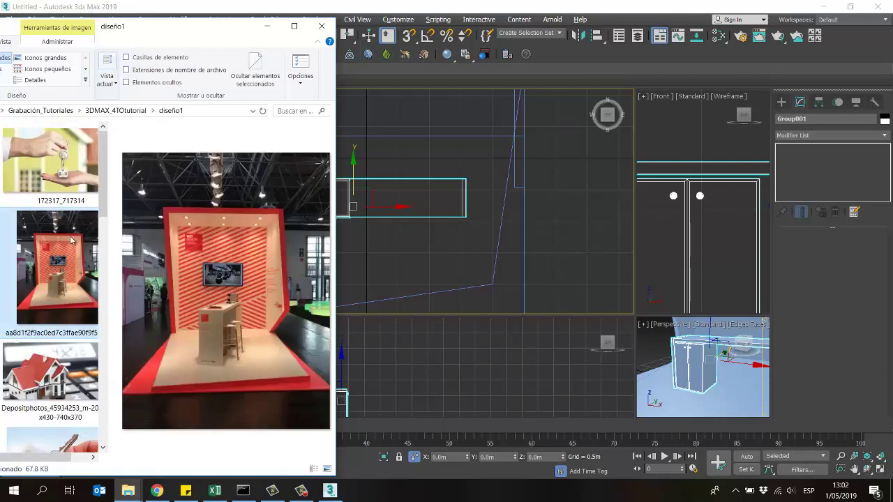
{"action": "left_click", "coordinate": [268, 27]}
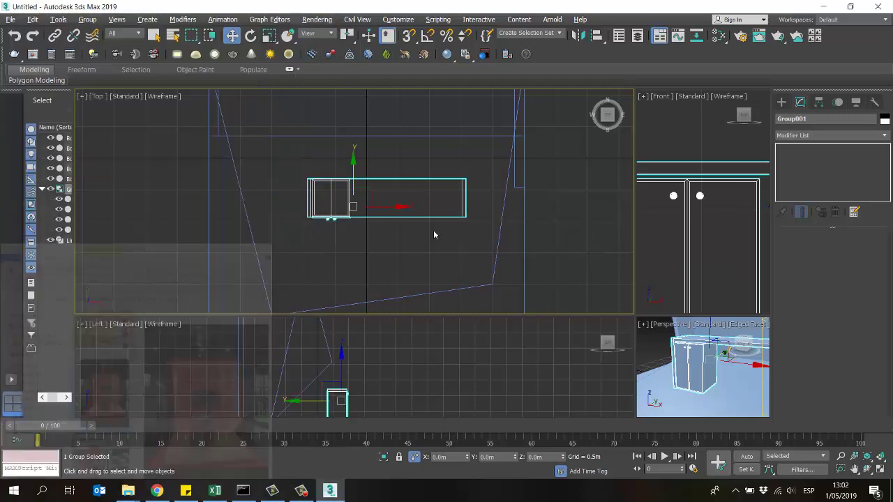
Rotate the counter group clockwise in the Top view until it stands diagonally, with its cabinet end facing the back wall
{"action": "scroll", "coordinate": [418, 212], "scroll_direction": "down", "scroll_amount": 2}
{"action": "middle_click_drag", "start_coordinate": [411, 214], "coordinate": [393, 179]}
{"action": "left_click_drag", "start_coordinate": [373, 157], "coordinate": [365, 157]}
{"action": "left_click", "coordinate": [250, 35]}
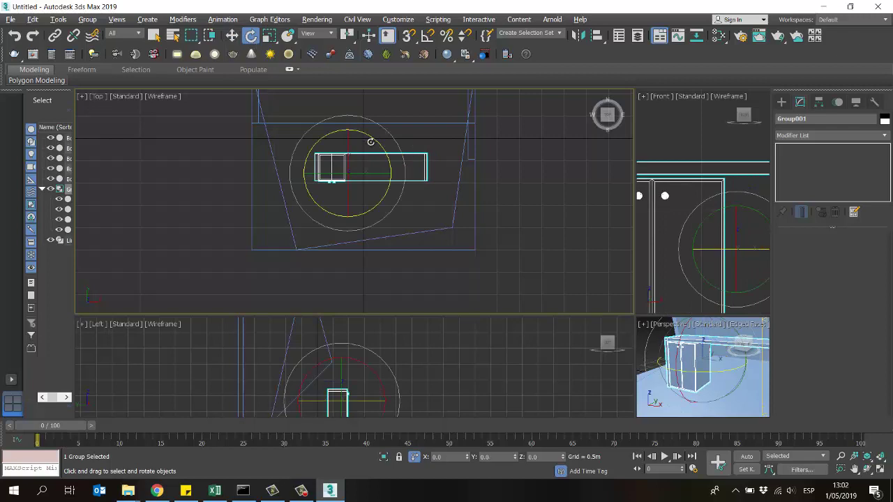
{"action": "left_click_drag", "start_coordinate": [373, 136], "coordinate": [386, 148]}
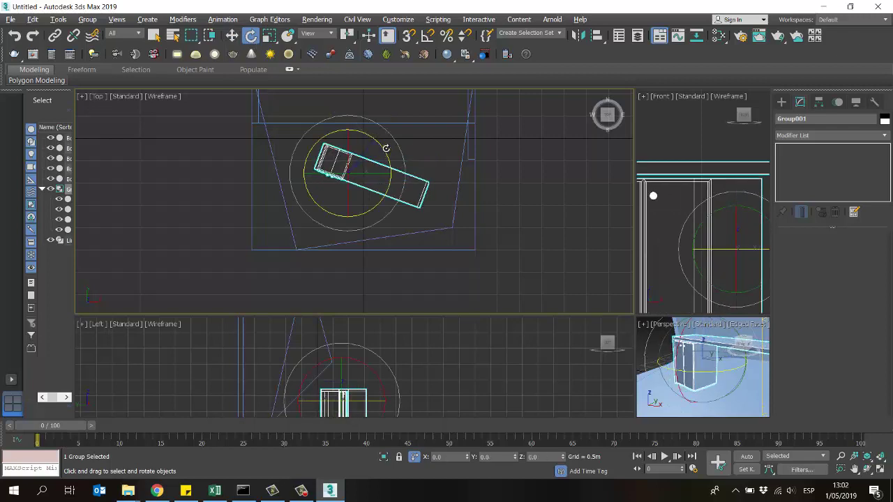
{"action": "key", "text": "ctrl+z"}
{"action": "middle_click_drag", "start_coordinate": [378, 122], "coordinate": [384, 120]}
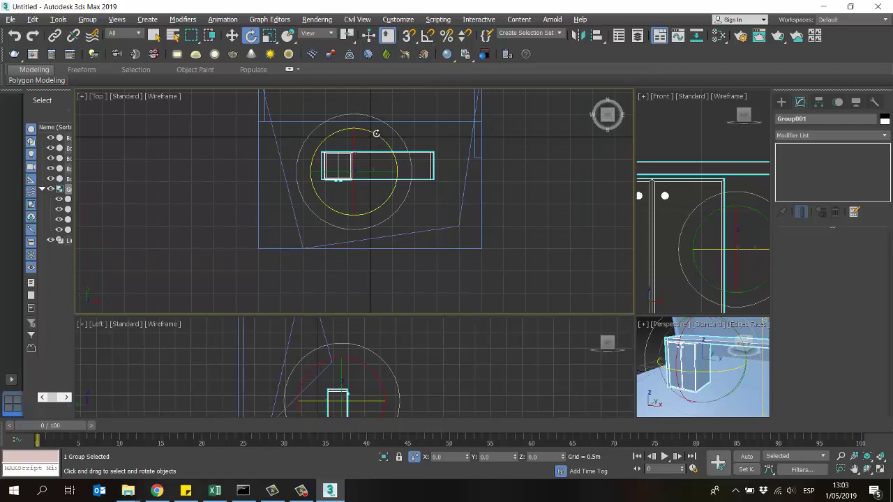
{"action": "left_click_drag", "start_coordinate": [376, 133], "coordinate": [389, 163]}
{"action": "scroll", "coordinate": [384, 175], "scroll_direction": "down", "scroll_amount": 4}
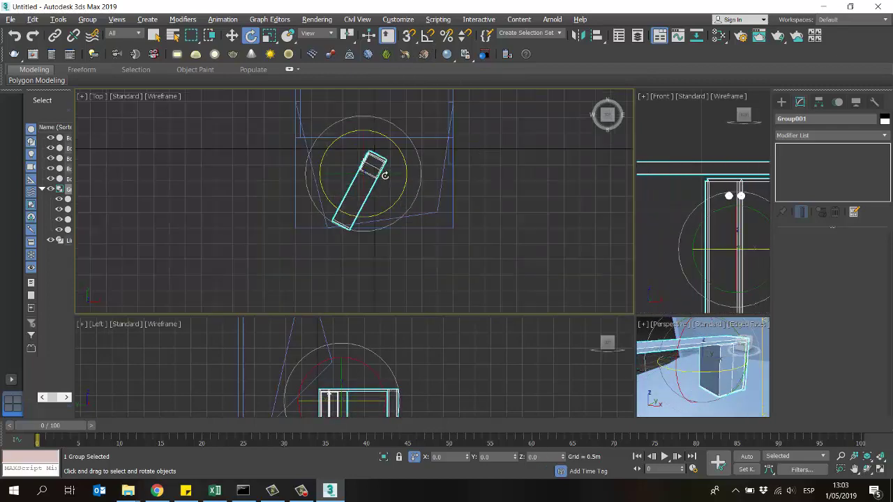
{"action": "middle_click_drag", "start_coordinate": [397, 145], "coordinate": [361, 174]}
{"action": "scroll", "coordinate": [360, 174], "scroll_direction": "up", "scroll_amount": 3}
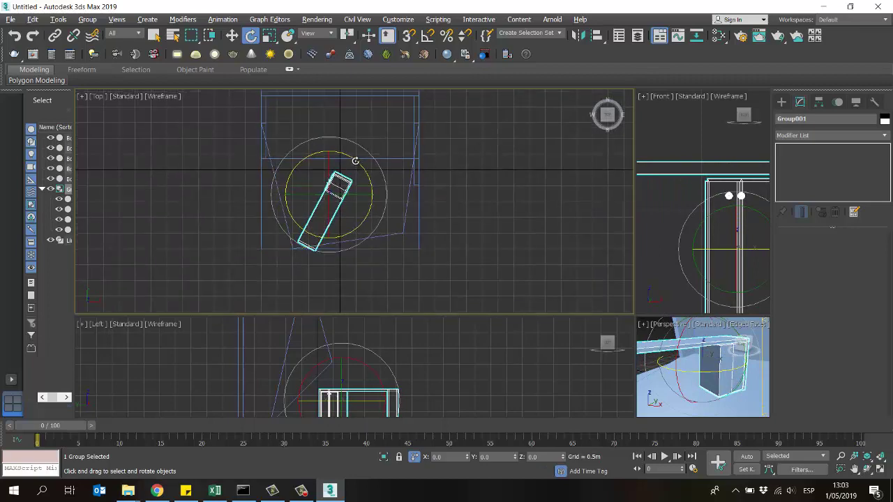
{"action": "left_click_drag", "start_coordinate": [353, 154], "coordinate": [352, 154]}
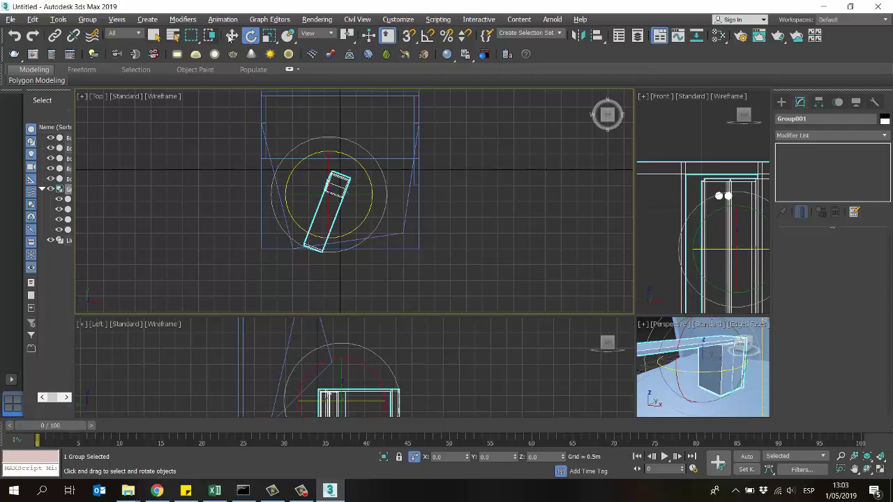
Move the rotated counter group back toward the rear wall in the Top view, keeping it clear of the platform's front edge
{"action": "left_click", "coordinate": [230, 37]}
{"action": "middle_click_drag", "start_coordinate": [337, 176], "coordinate": [336, 195]}
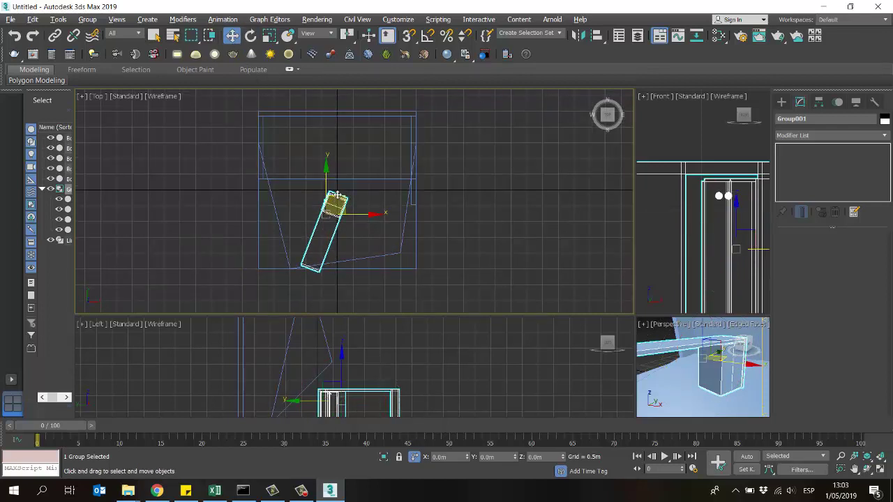
{"action": "left_click_drag", "start_coordinate": [335, 195], "coordinate": [351, 151]}
{"action": "scroll", "coordinate": [335, 192], "scroll_direction": "up", "scroll_amount": 3}
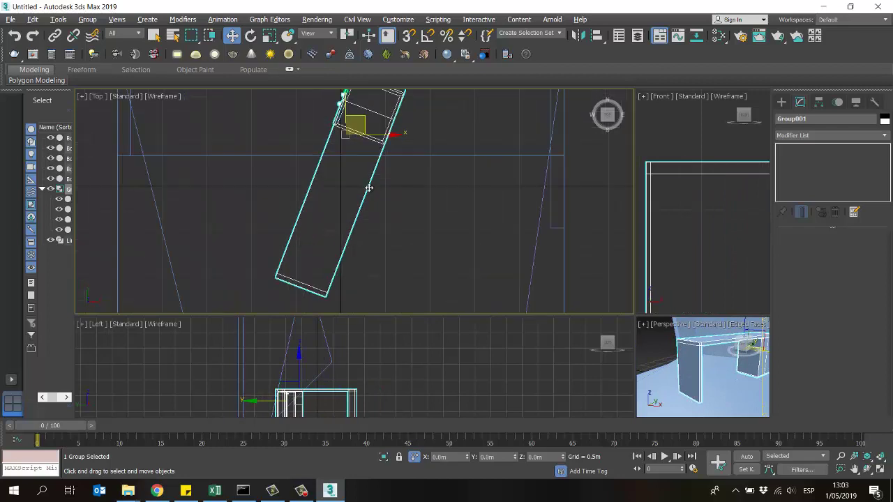
{"action": "left_click_drag", "start_coordinate": [366, 191], "coordinate": [366, 190]}
{"action": "scroll", "coordinate": [380, 219], "scroll_direction": "down", "scroll_amount": 5}
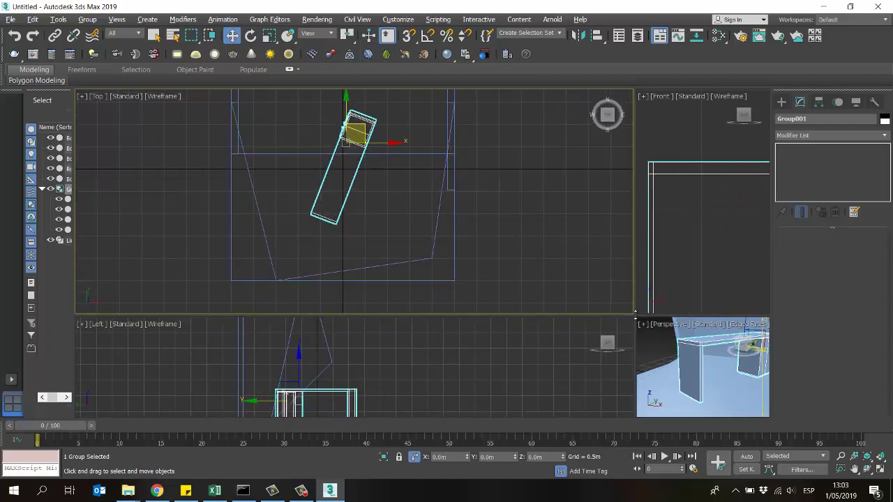
Check the counter's placement in an enlarged Perspective view and shift the group slightly toward the platform's front left in the Top view
{"action": "left_click_drag", "start_coordinate": [634, 316], "coordinate": [180, 174]}
{"action": "scroll", "coordinate": [526, 291], "scroll_direction": "down", "scroll_amount": 5}
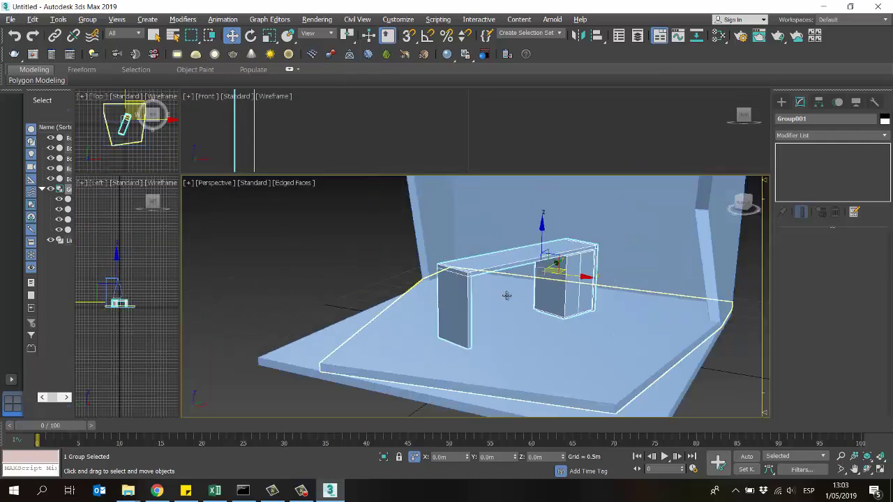
{"action": "middle_click_drag", "start_coordinate": [549, 308], "coordinate": [591, 314], "text": "alt"}
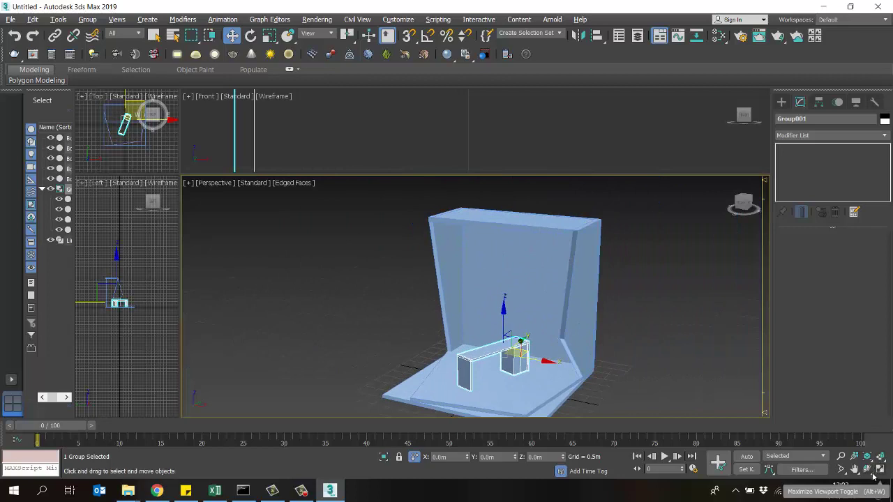
{"action": "left_click", "coordinate": [866, 468]}
{"action": "left_click_drag", "start_coordinate": [470, 319], "coordinate": [434, 275]}
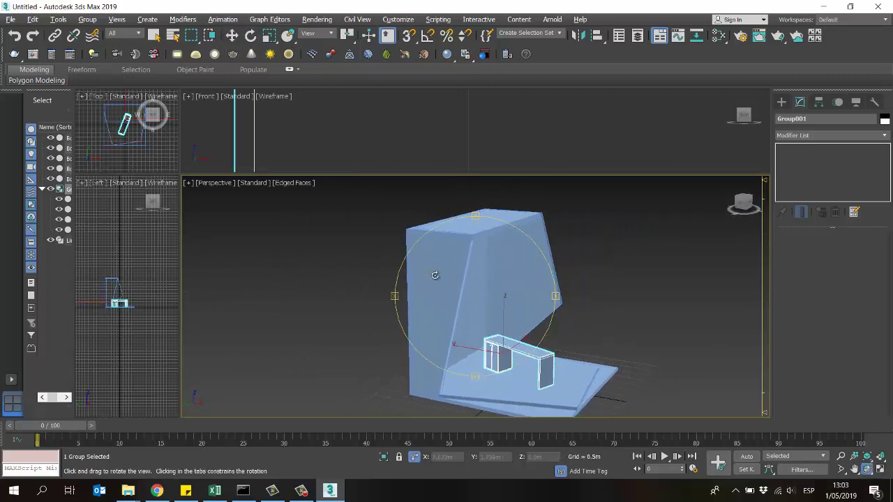
{"action": "left_click_drag", "start_coordinate": [183, 179], "coordinate": [465, 310]}
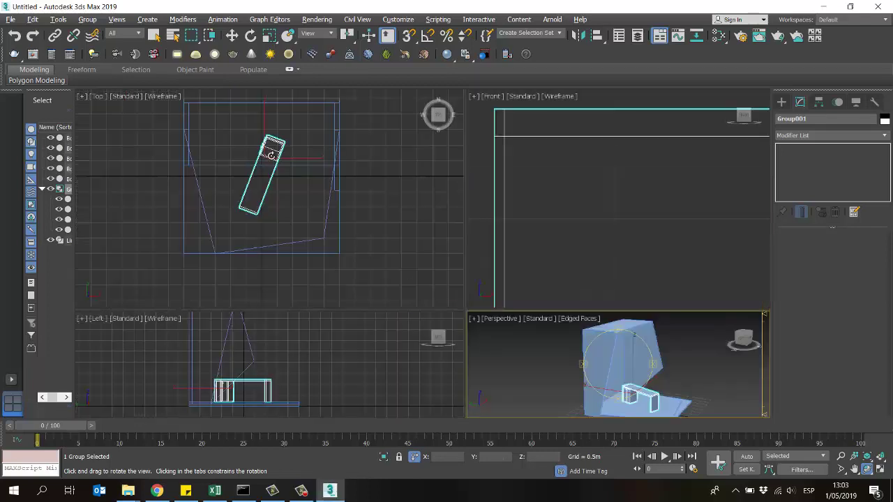
{"action": "left_click", "coordinate": [272, 146]}
{"action": "left_click", "coordinate": [232, 35]}
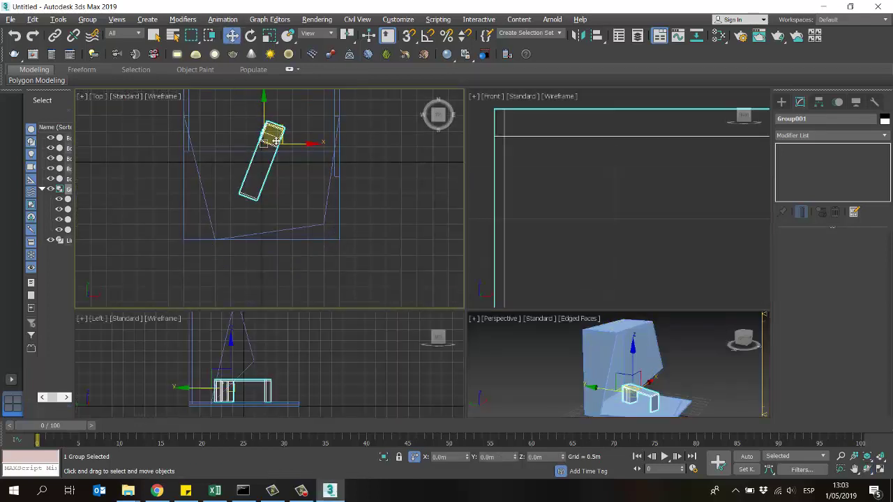
{"action": "left_click_drag", "start_coordinate": [282, 128], "coordinate": [278, 137]}
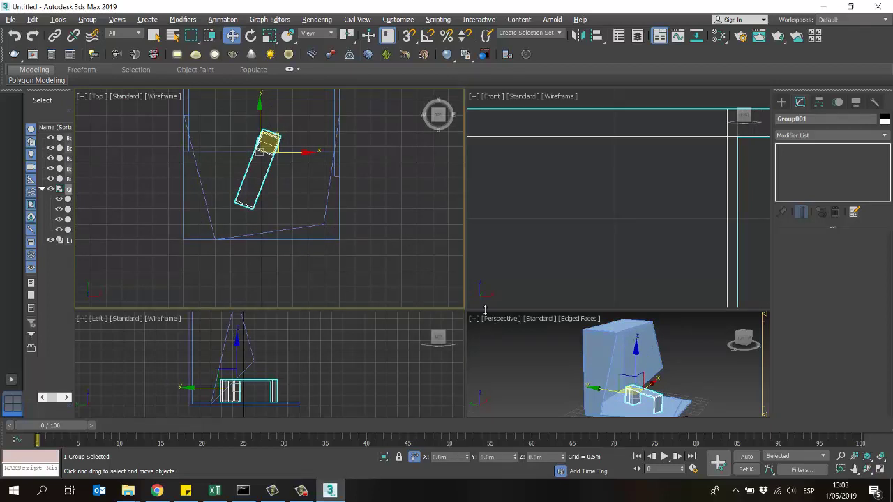
Examine the counter's placement in the Perspective view and compare it with the reference photo in the diseño1 folder
{"action": "left_click_drag", "start_coordinate": [464, 310], "coordinate": [215, 169]}
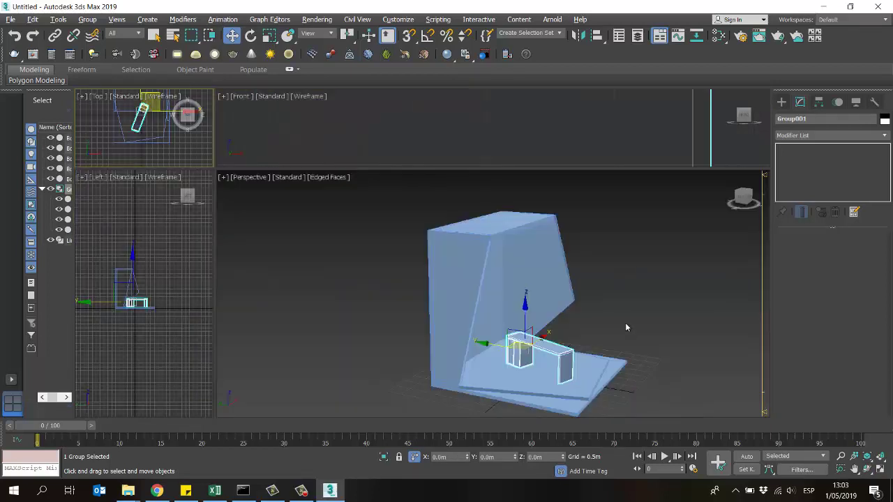
{"action": "left_click", "coordinate": [867, 469]}
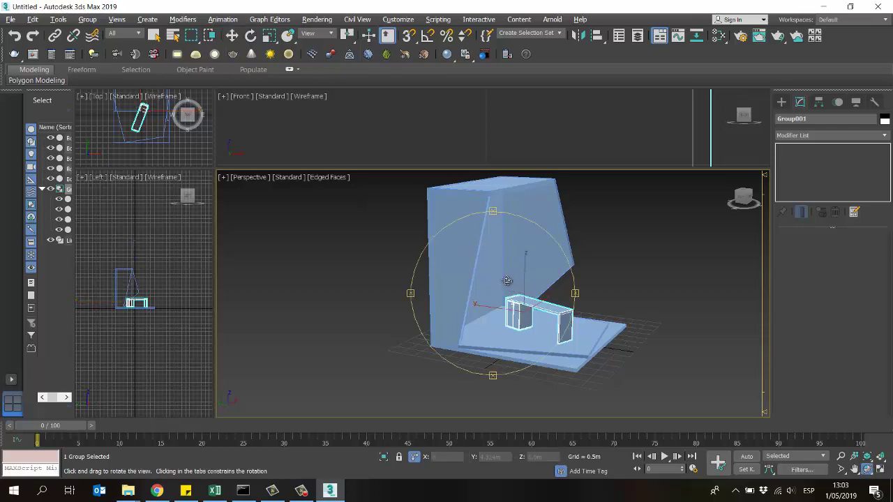
{"action": "left_click_drag", "start_coordinate": [507, 282], "coordinate": [550, 336]}
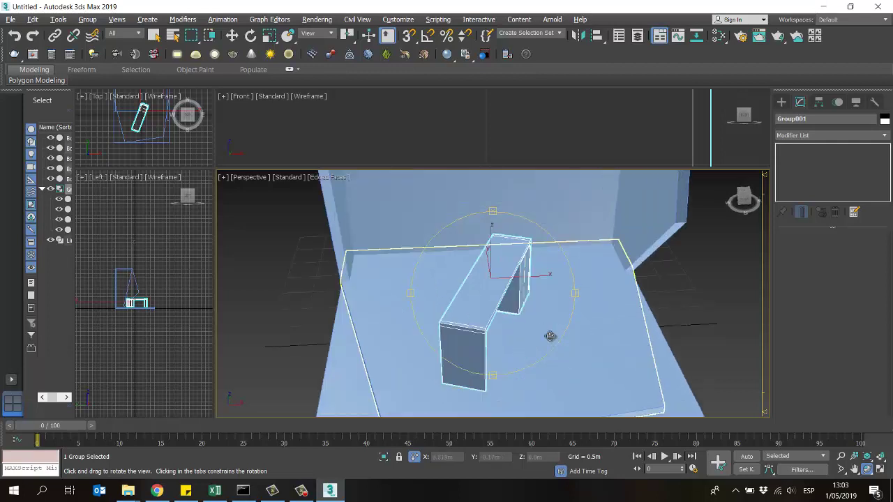
{"action": "left_click_drag", "start_coordinate": [498, 285], "coordinate": [502, 286]}
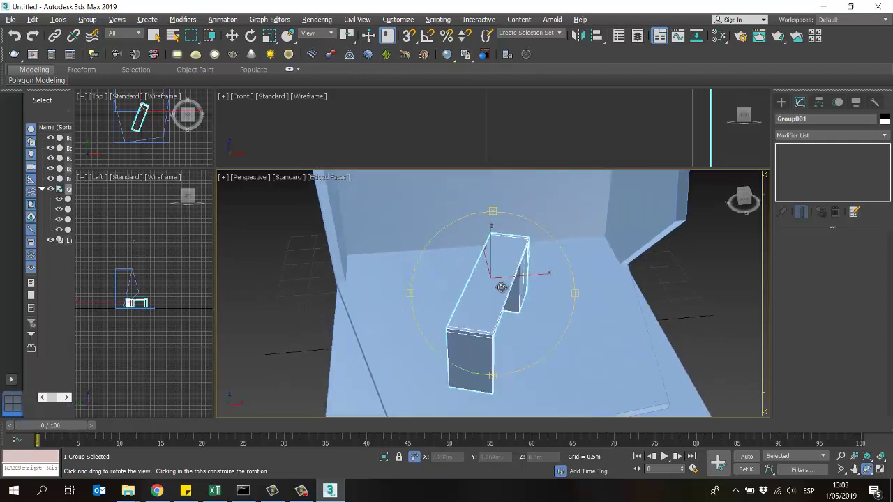
{"action": "key", "text": "w"}
{"action": "mouse_move", "coordinate": [127, 491]}
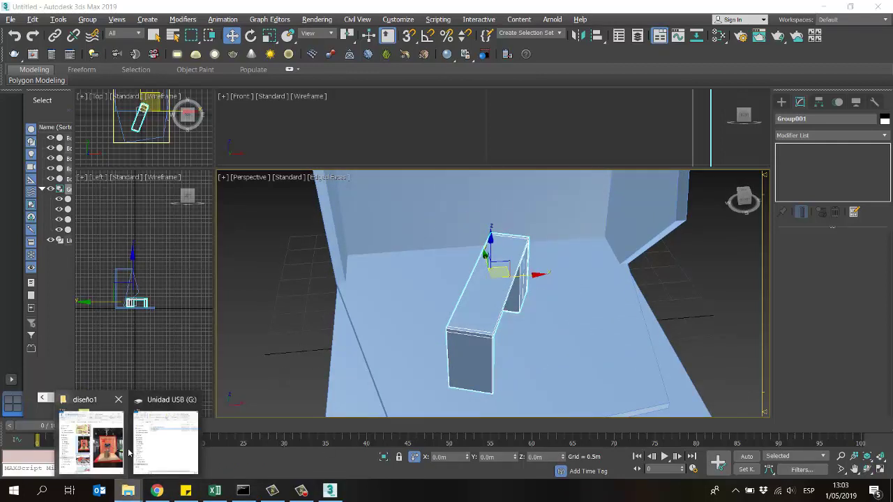
{"action": "left_click", "coordinate": [128, 454]}
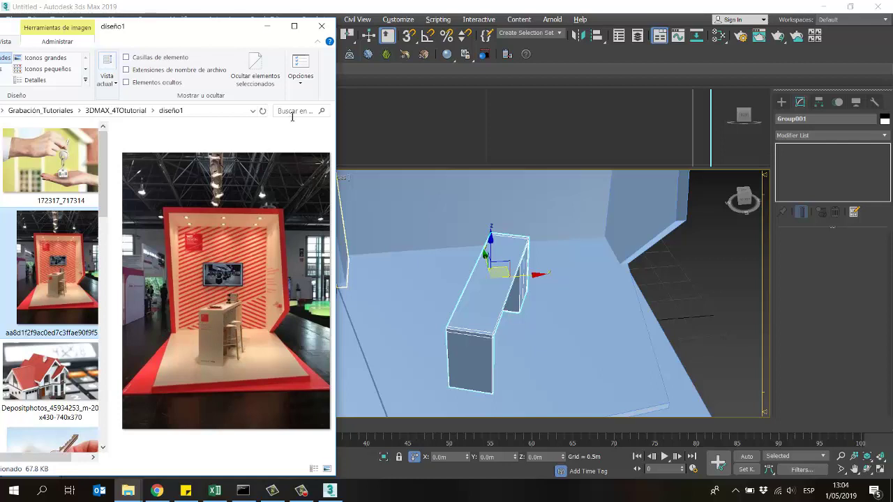
{"action": "left_click", "coordinate": [268, 26]}
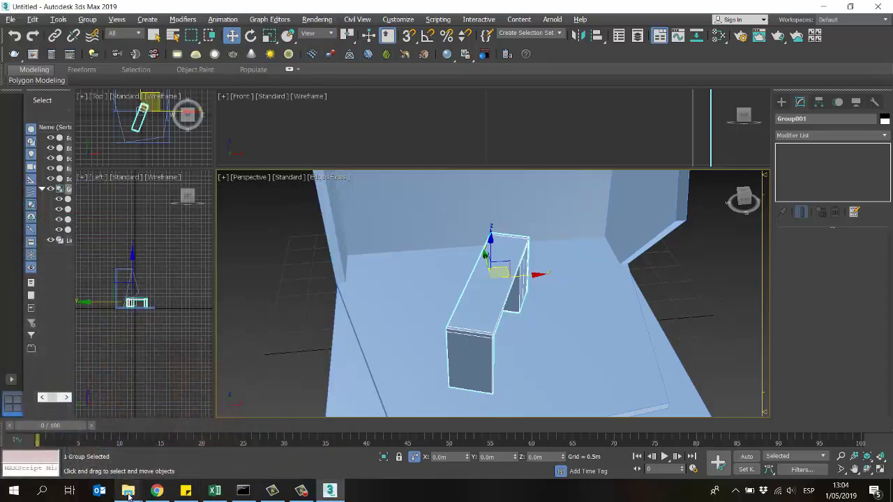
Switch to Chrome, search Google for archibase in a new tab and open the Archibase Planet 3D model library
{"action": "left_click", "coordinate": [157, 492]}
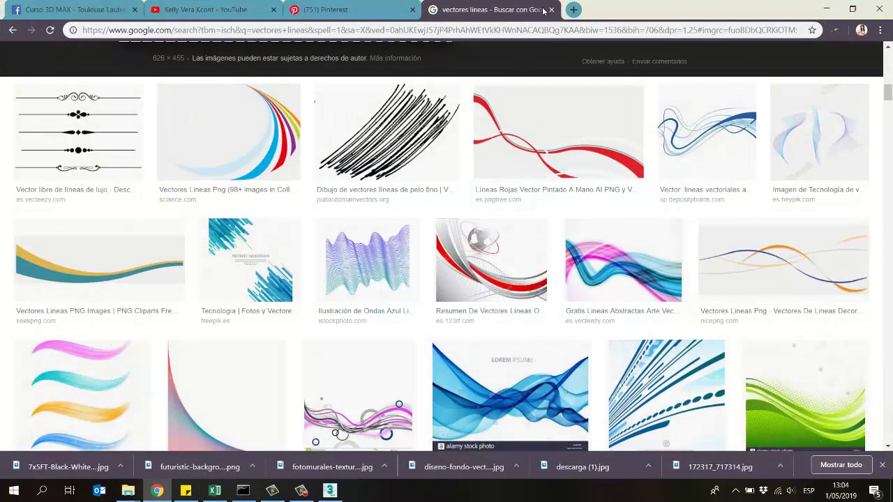
{"action": "left_click", "coordinate": [573, 10]}
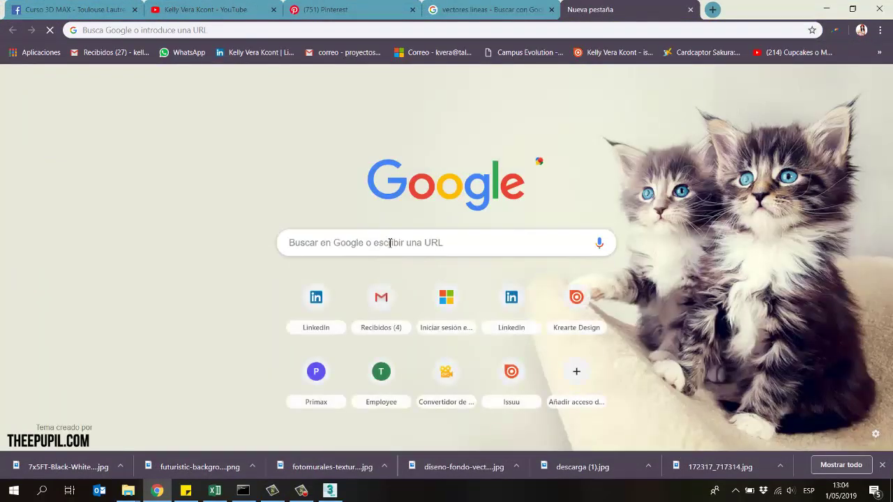
{"action": "left_click", "coordinate": [389, 242]}
{"action": "type", "text": "archibase"}
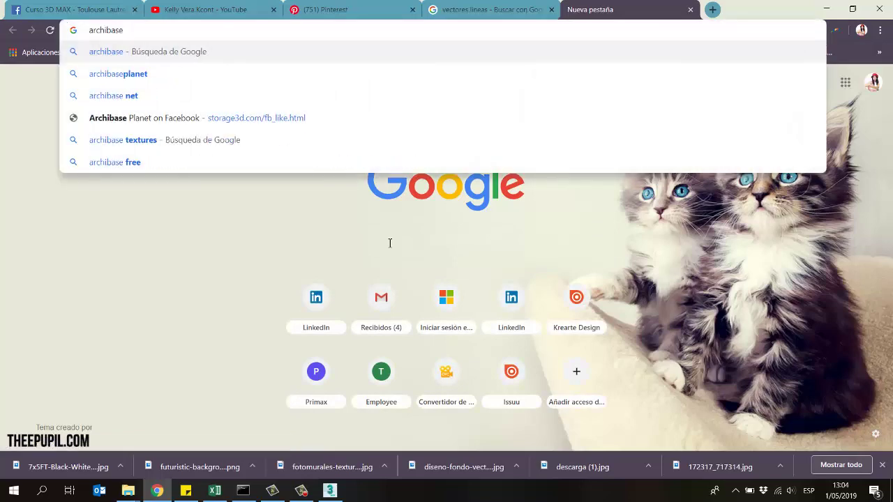
{"action": "key", "text": "Return"}
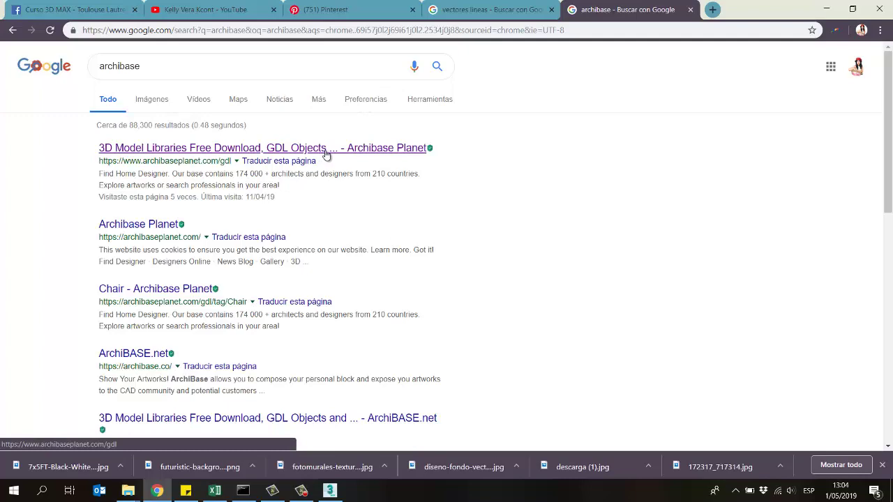
{"action": "left_click", "coordinate": [326, 154]}
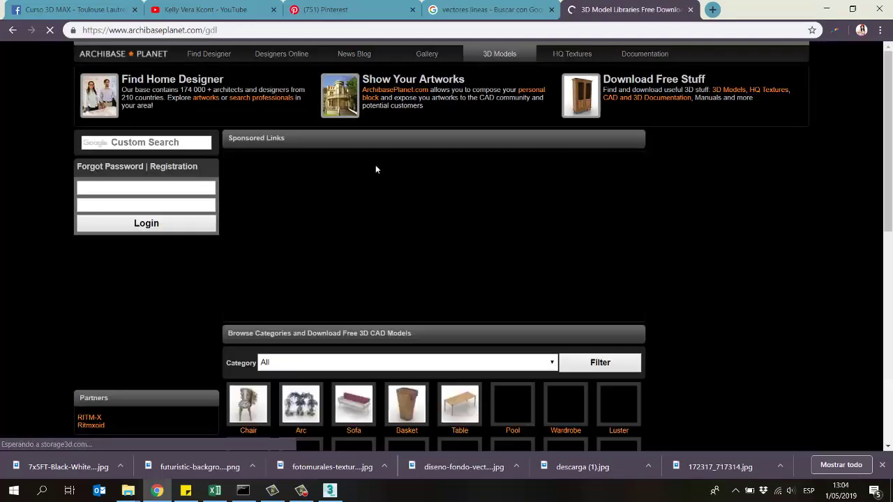
Filter the 3D model library by the category Chairs, Tables, Sofas
{"action": "scroll", "coordinate": [596, 309], "scroll_direction": "down", "scroll_amount": 3}
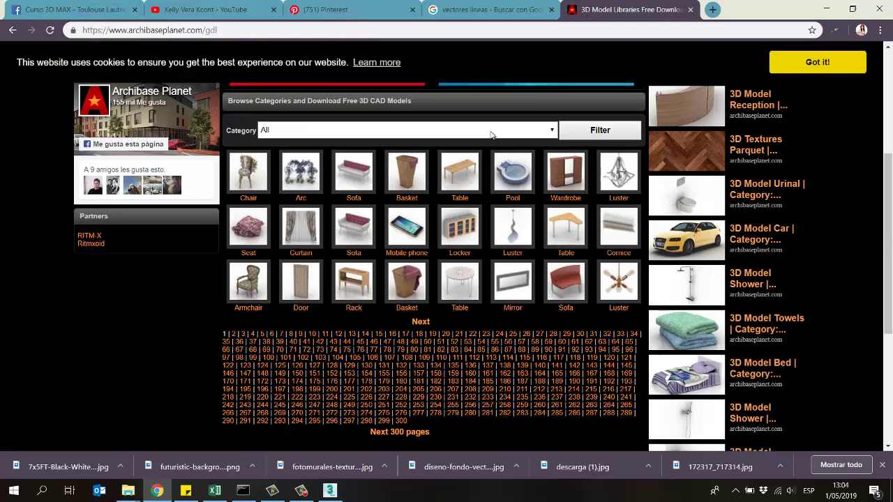
{"action": "left_click", "coordinate": [488, 131]}
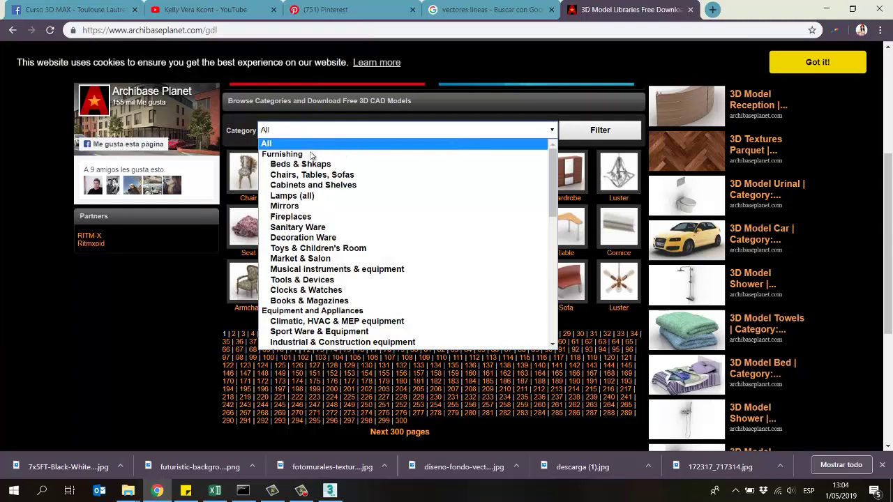
{"action": "left_click", "coordinate": [312, 175]}
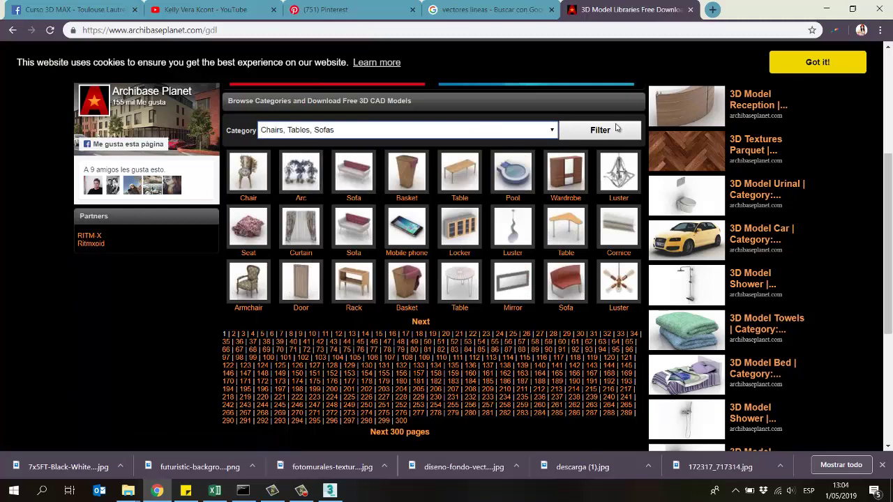
{"action": "left_click", "coordinate": [609, 133]}
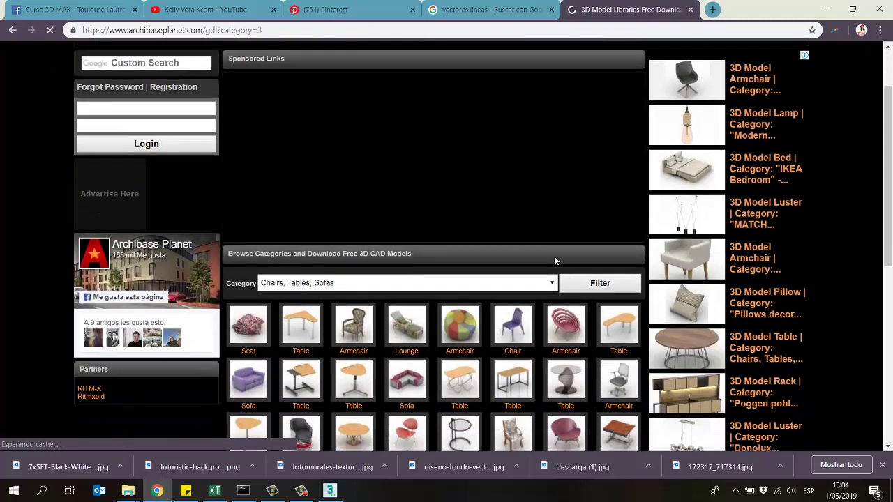
{"action": "scroll", "coordinate": [554, 256], "scroll_direction": "down", "scroll_amount": 3}
{"action": "mouse_move", "coordinate": [129, 491]}
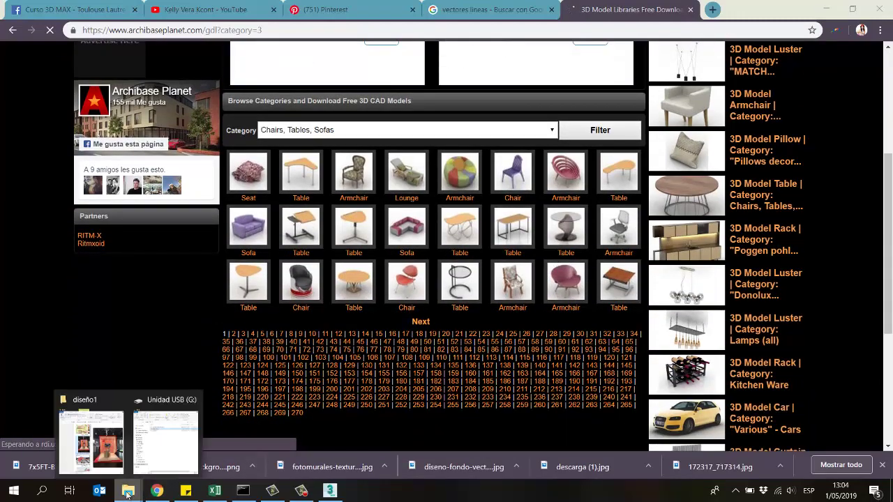
Check the stool design in the diseño1 reference photo and look over the first page of furniture models for a match
{"action": "left_click", "coordinate": [89, 429]}
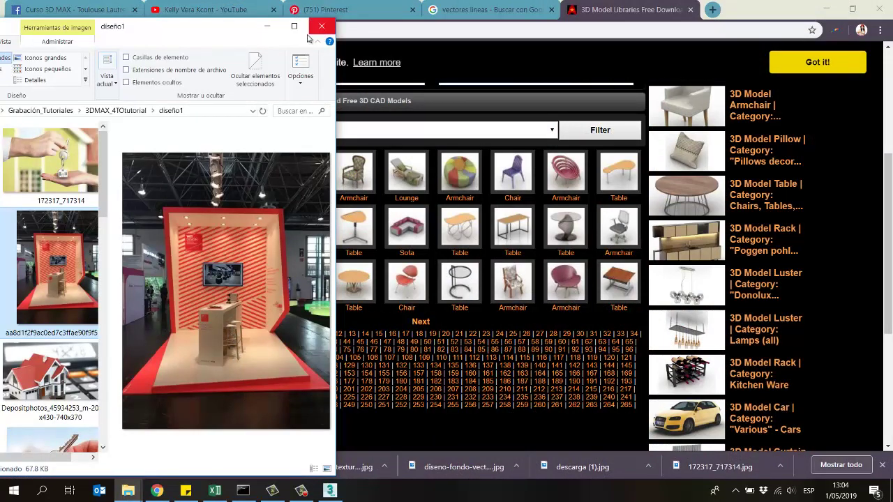
{"action": "left_click", "coordinate": [268, 31]}
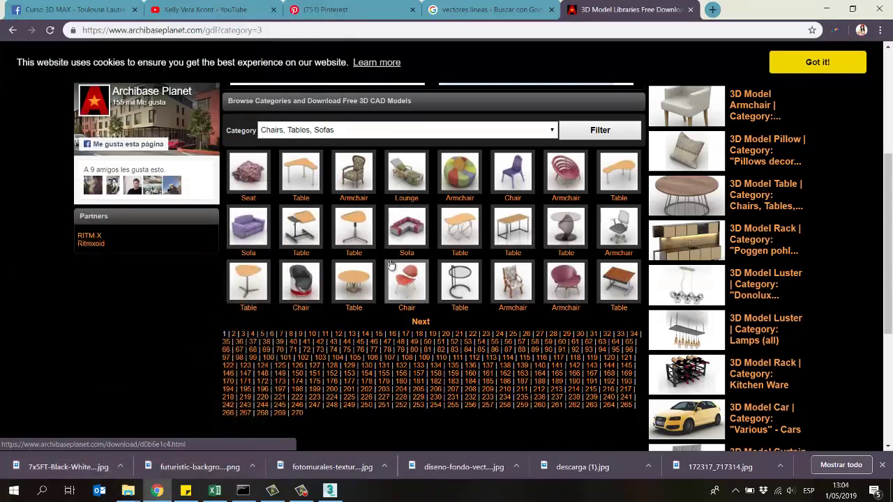
{"action": "scroll", "coordinate": [453, 279], "scroll_direction": "down", "scroll_amount": 1}
{"action": "scroll", "coordinate": [303, 305], "scroll_direction": "up", "scroll_amount": 2}
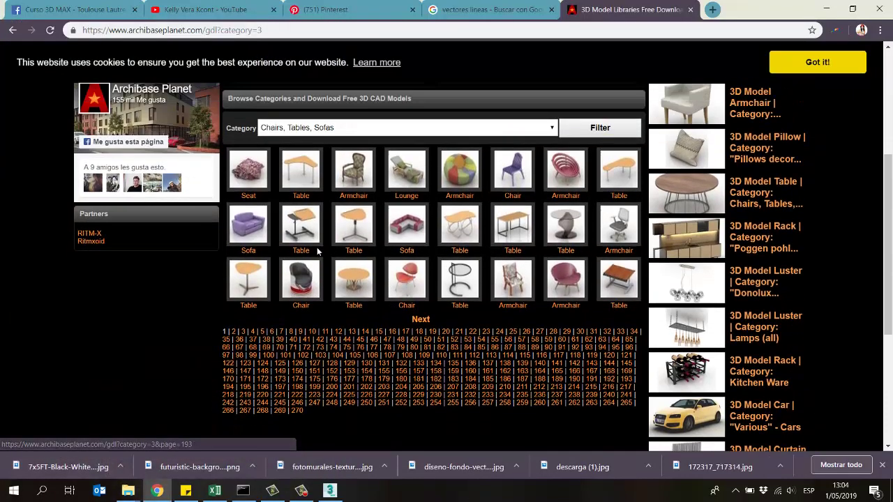
{"action": "scroll", "coordinate": [265, 333], "scroll_direction": "down", "scroll_amount": 1}
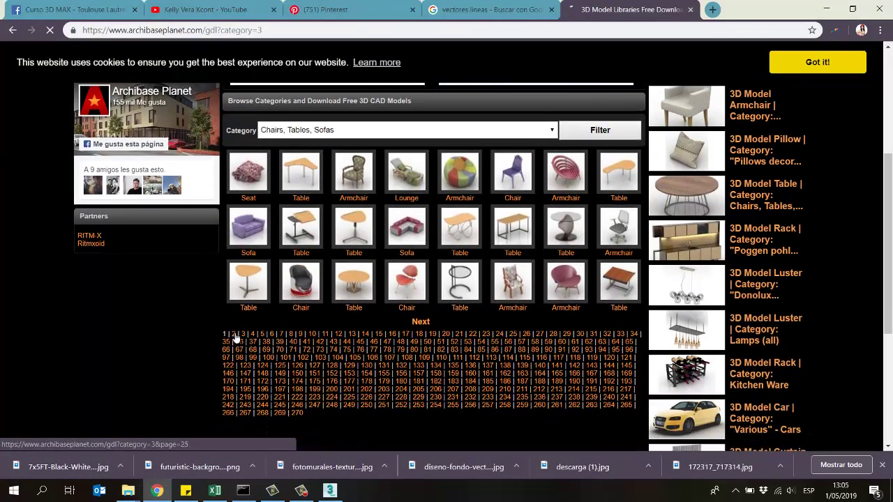
Go to page 2 of the furniture listing and open the pink bar chair's download page in a new tab
{"action": "left_click", "coordinate": [236, 337]}
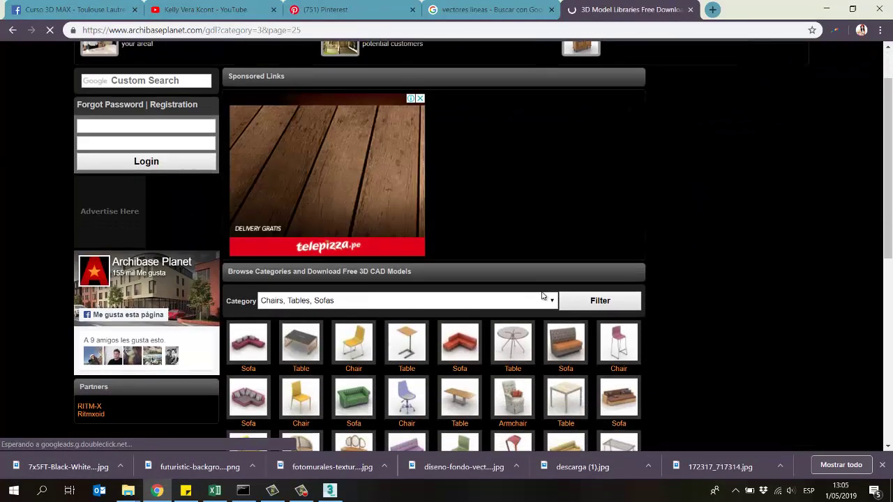
{"action": "scroll", "coordinate": [542, 296], "scroll_direction": "down", "scroll_amount": 3}
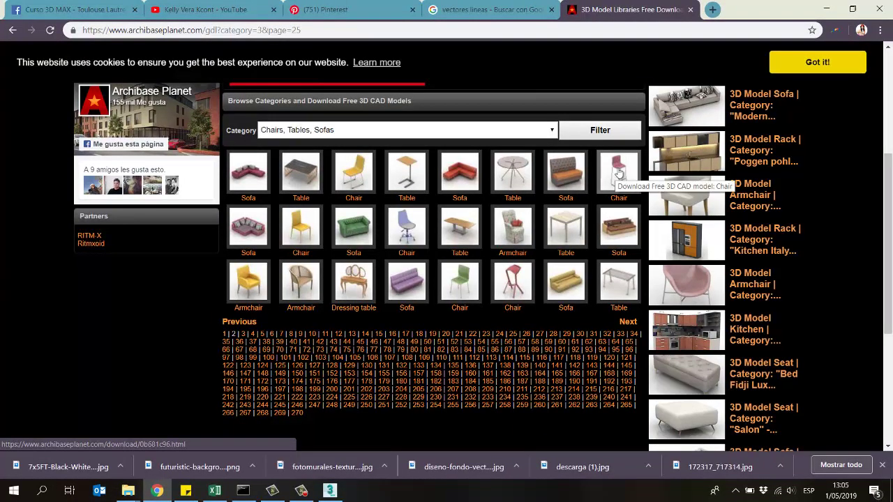
{"action": "right_click", "coordinate": [617, 173]}
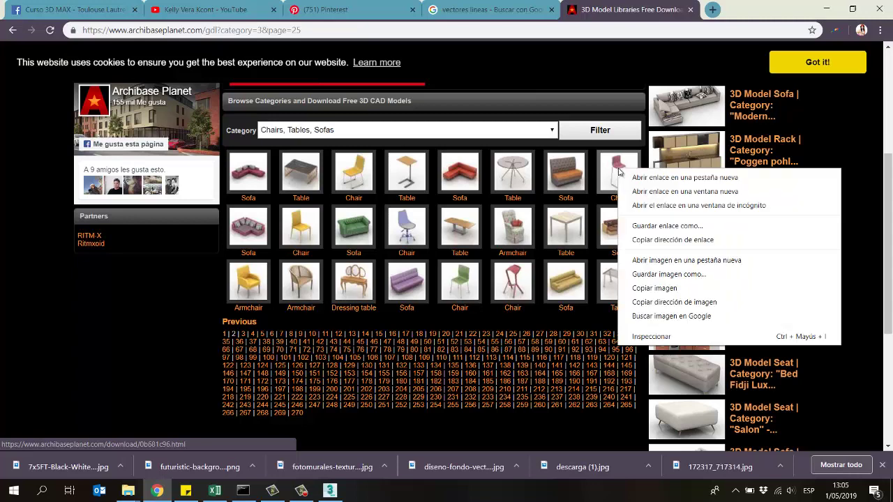
{"action": "left_click", "coordinate": [647, 181]}
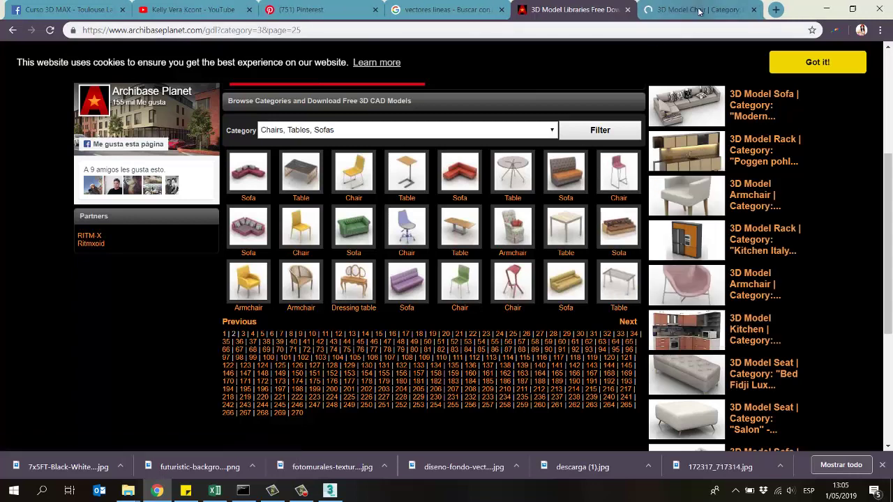
{"action": "left_click", "coordinate": [691, 12]}
{"action": "scroll", "coordinate": [536, 303], "scroll_direction": "down", "scroll_amount": 3}
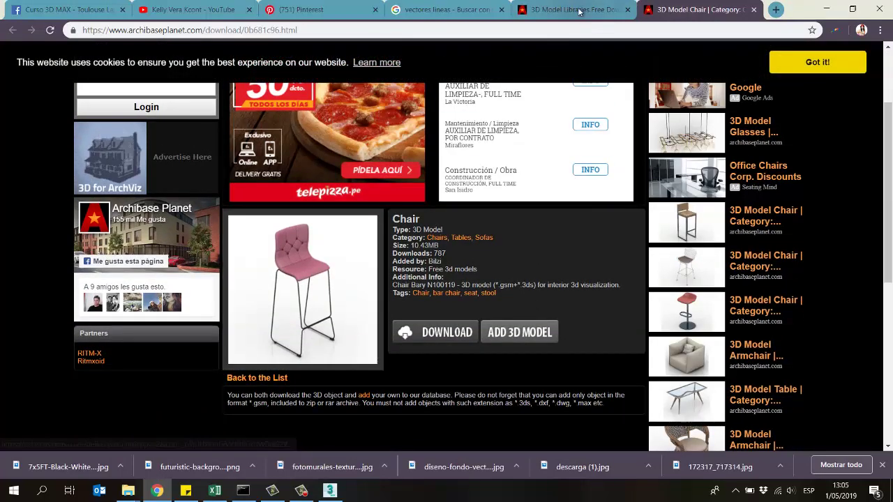
Return to the listing and browse pages 3 to 6 of Chairs, Tables, Sofas for alternative bar stool models
{"action": "key", "text": "ctrl+shift+Tab"}
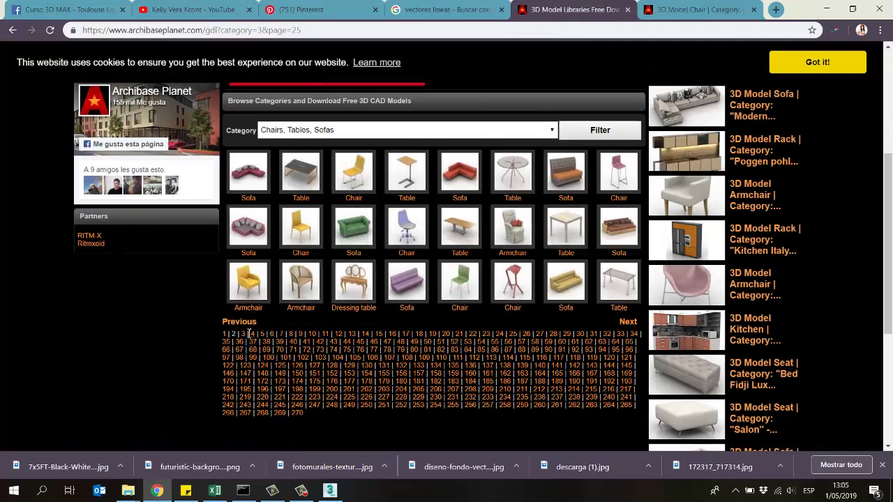
{"action": "left_click", "coordinate": [412, 341]}
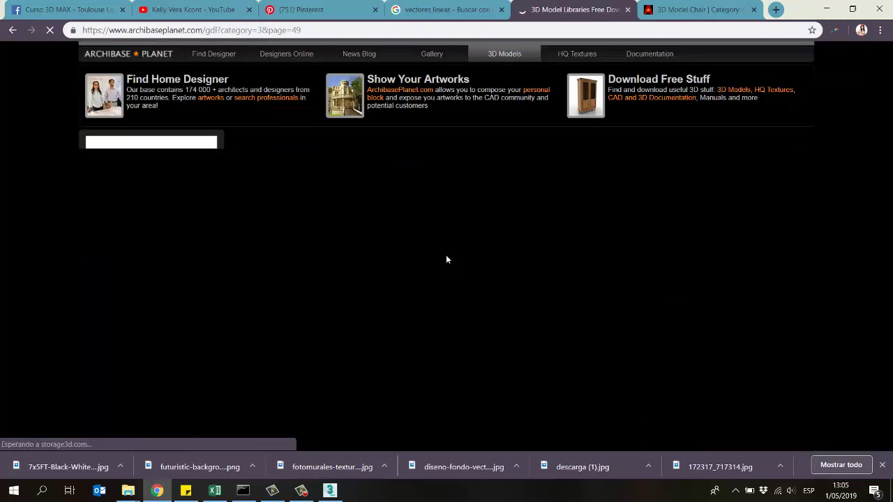
{"action": "scroll", "coordinate": [446, 259], "scroll_direction": "down", "scroll_amount": 4}
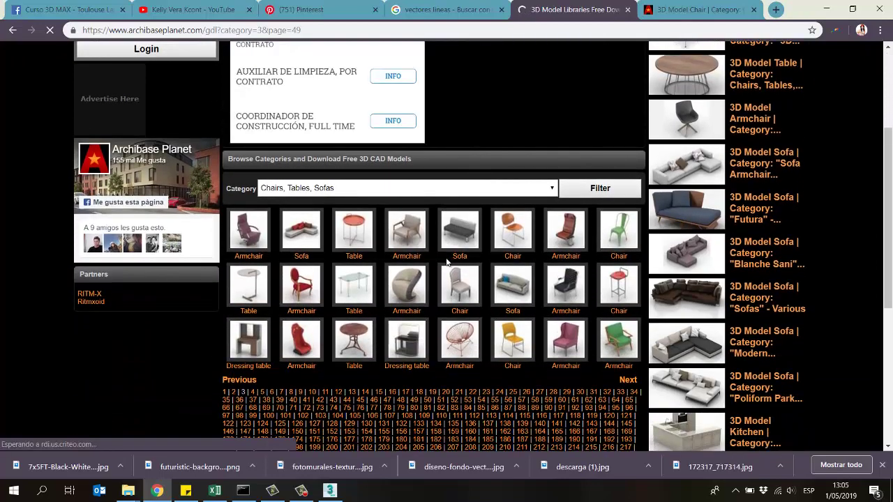
{"action": "scroll", "coordinate": [447, 262], "scroll_direction": "down", "scroll_amount": 1}
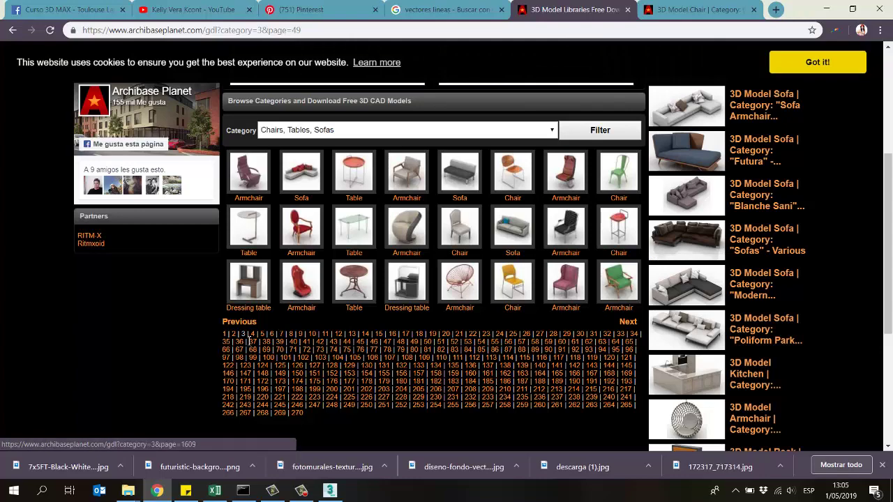
{"action": "left_click", "coordinate": [253, 341]}
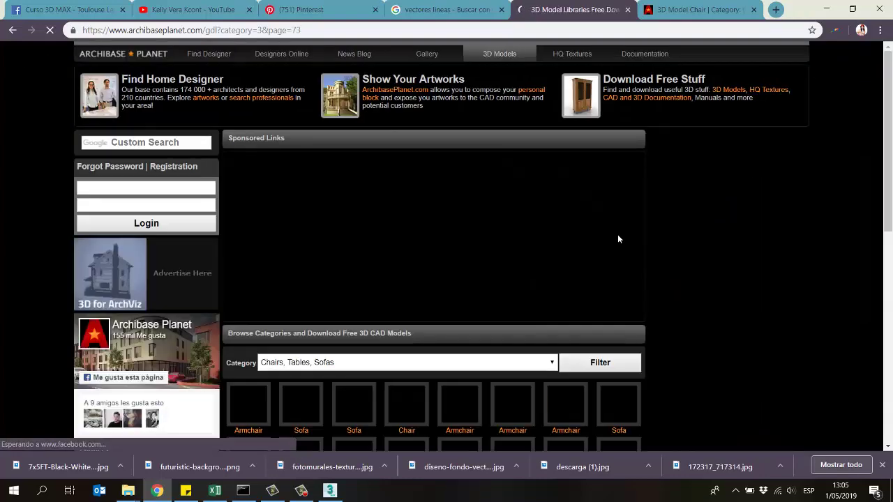
{"action": "scroll", "coordinate": [617, 238], "scroll_direction": "down", "scroll_amount": 4}
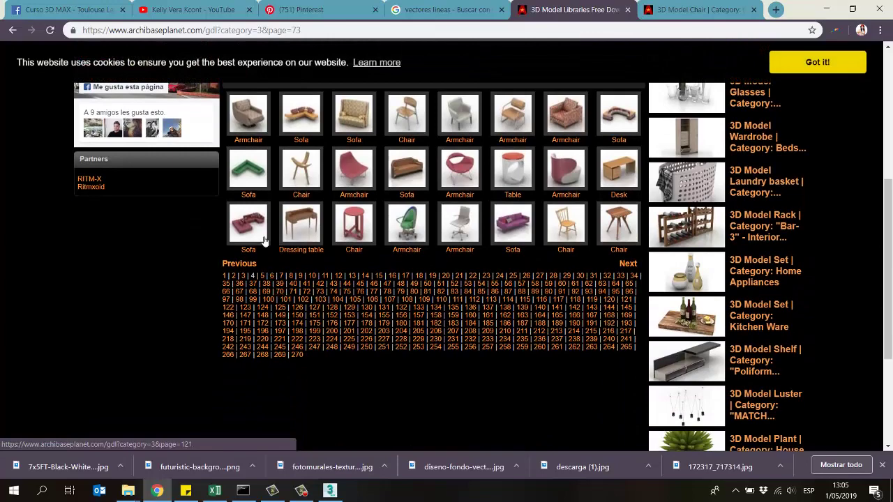
{"action": "left_click", "coordinate": [224, 300]}
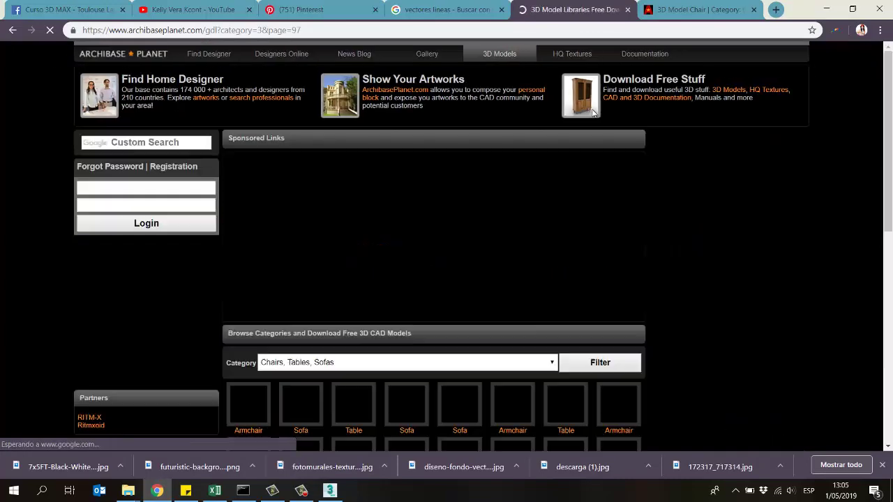
{"action": "scroll", "coordinate": [566, 181], "scroll_direction": "down", "scroll_amount": 3}
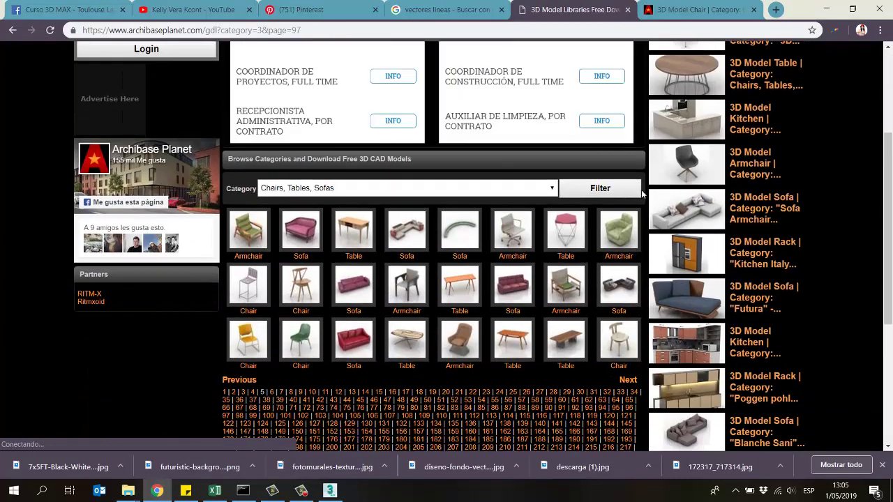
{"action": "scroll", "coordinate": [642, 195], "scroll_direction": "down", "scroll_amount": 1}
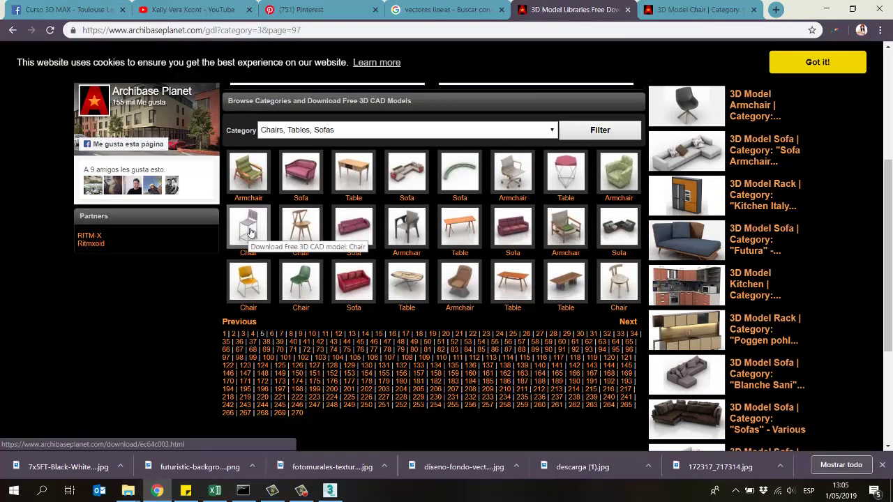
{"action": "left_click", "coordinate": [276, 337]}
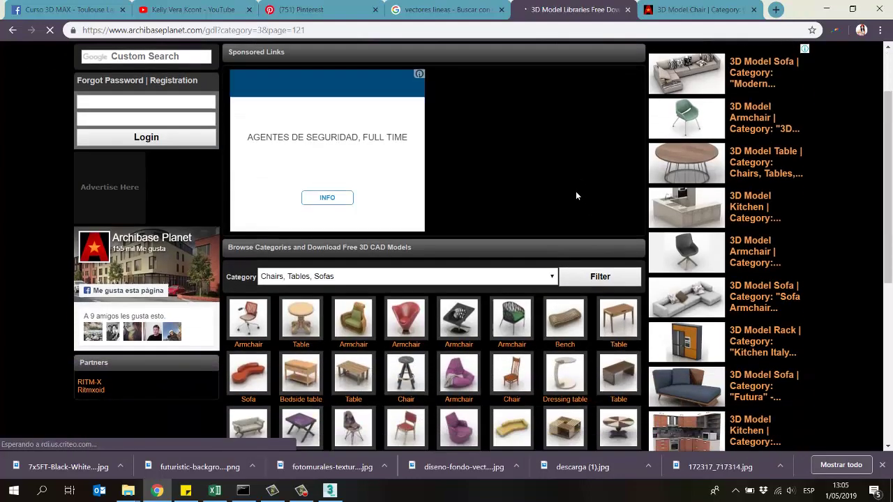
{"action": "scroll", "coordinate": [322, 278], "scroll_direction": "down", "scroll_amount": 2}
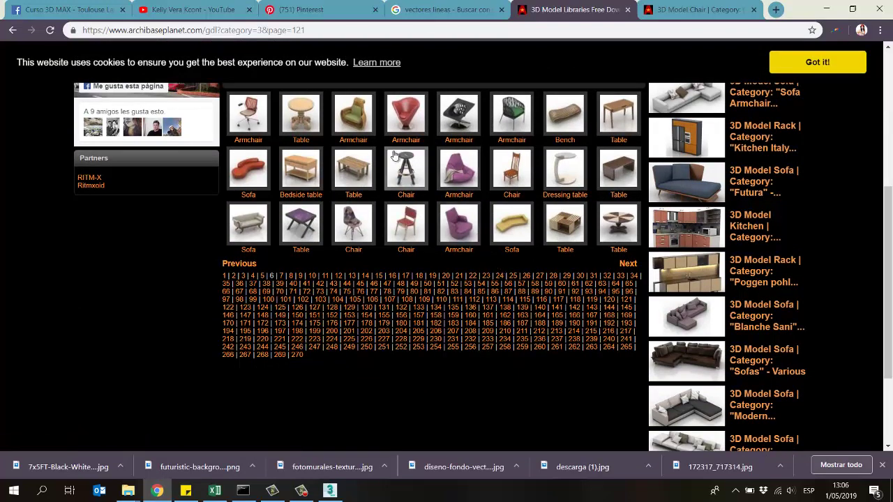
{"action": "scroll", "coordinate": [579, 125], "scroll_direction": "up", "scroll_amount": 3}
Download the pink bar chair model from its page and move the Facebook pop-up window aside
{"action": "left_click", "coordinate": [682, 10]}
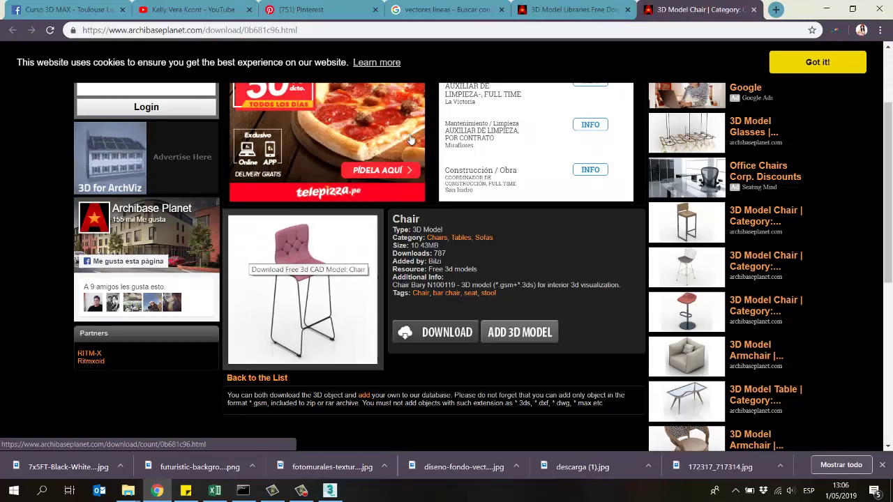
{"action": "scroll", "coordinate": [418, 238], "scroll_direction": "down", "scroll_amount": 1}
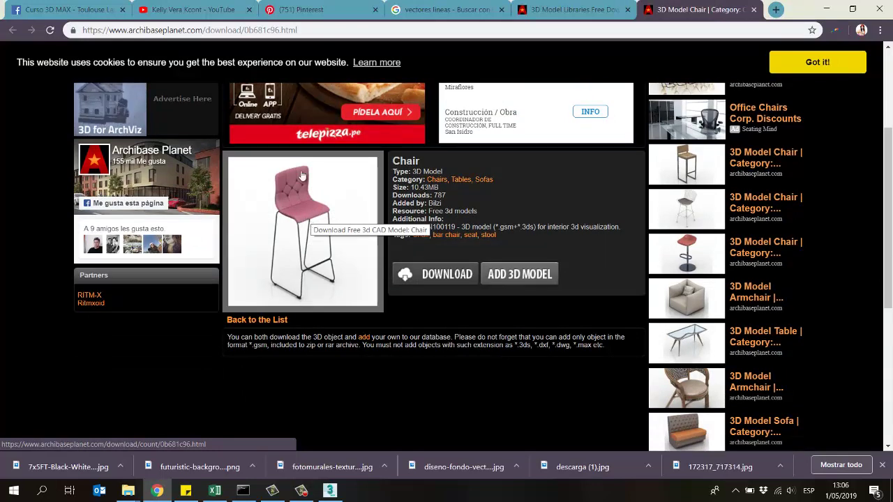
{"action": "left_click", "coordinate": [448, 276]}
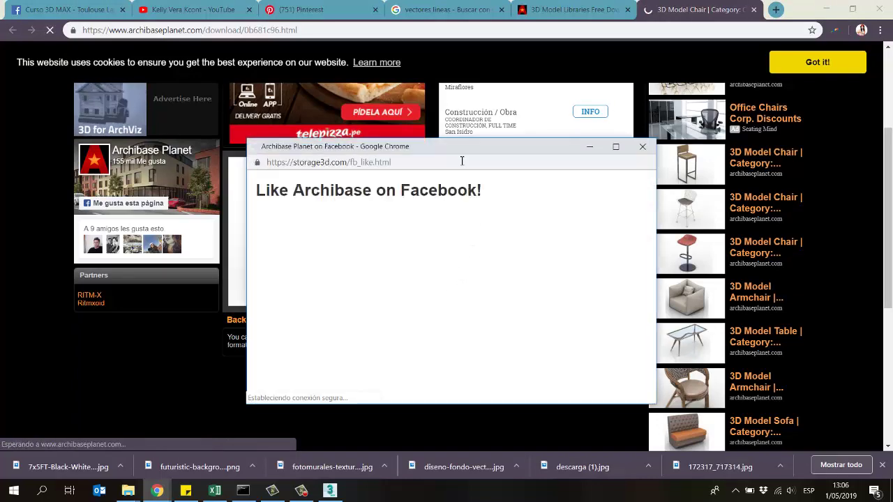
{"action": "left_click_drag", "start_coordinate": [486, 148], "coordinate": [565, 124]}
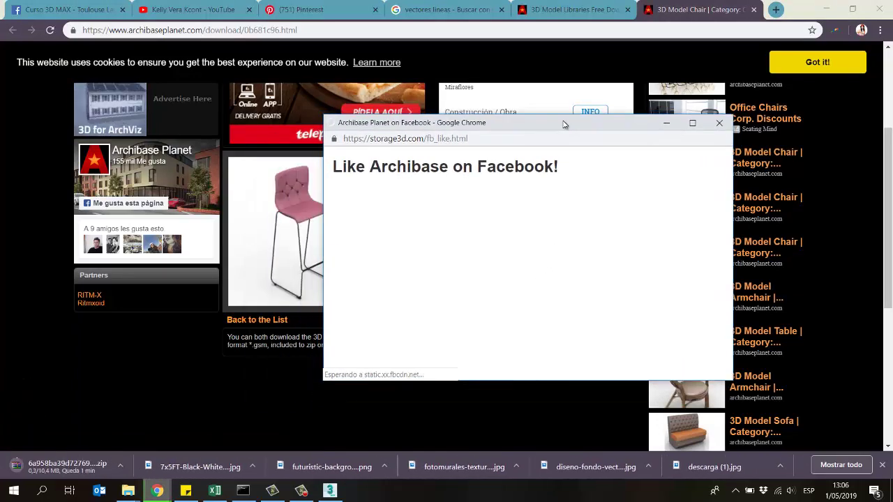
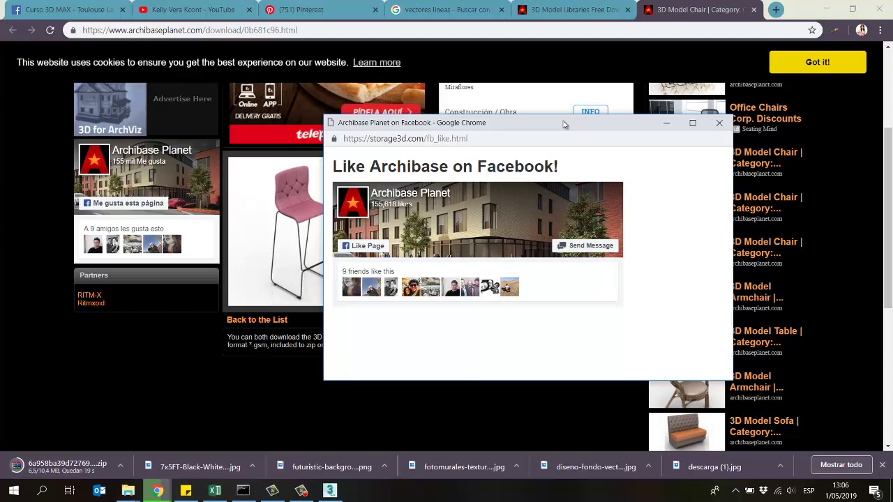
{"action": "left_click_drag", "start_coordinate": [627, 124], "coordinate": [463, 155]}
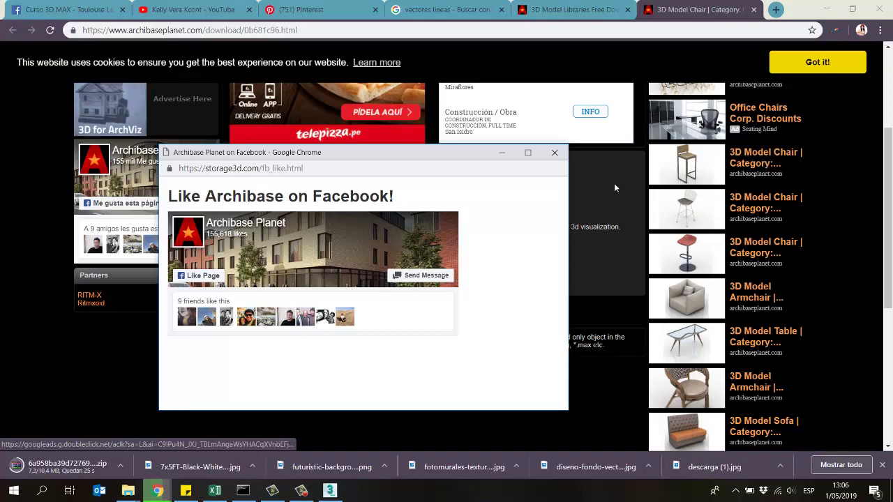
{"action": "left_click_drag", "start_coordinate": [428, 152], "coordinate": [638, 128]}
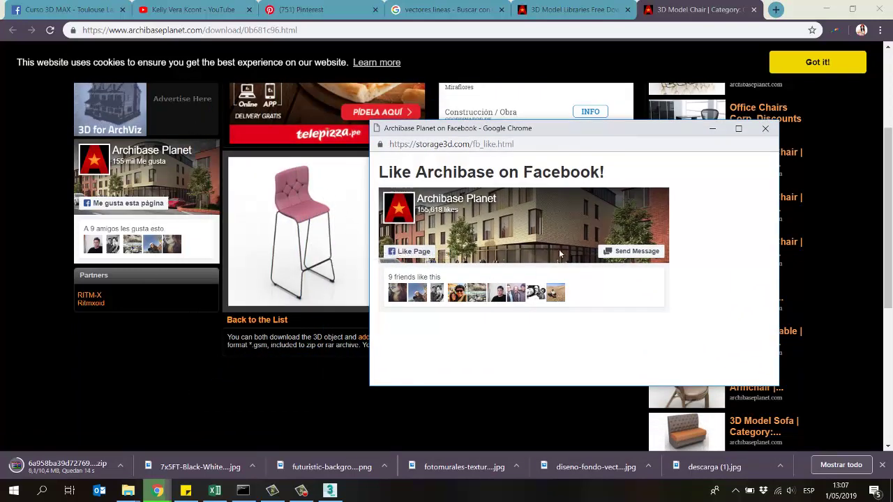
{"action": "left_click_drag", "start_coordinate": [639, 135], "coordinate": [490, 168]}
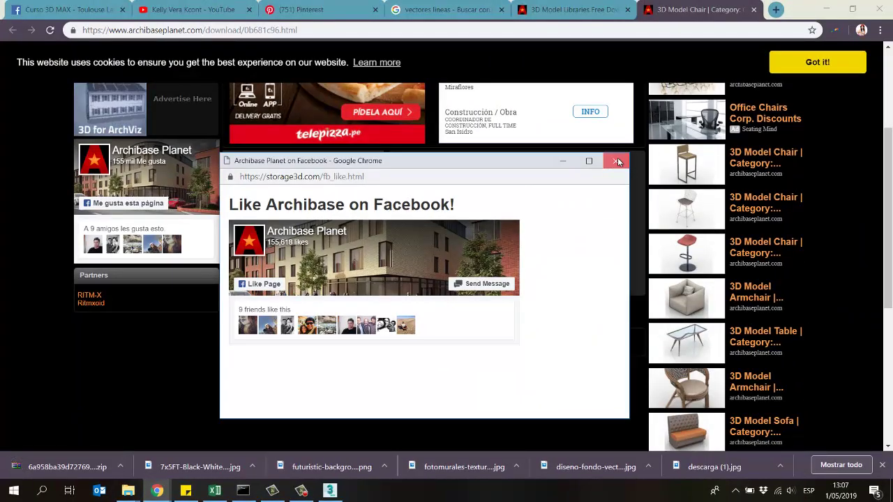
Close the Facebook pop-up window, return to the furniture listing and show the downloaded chair zip in its folder
{"action": "left_click", "coordinate": [618, 162]}
{"action": "left_click", "coordinate": [598, 10]}
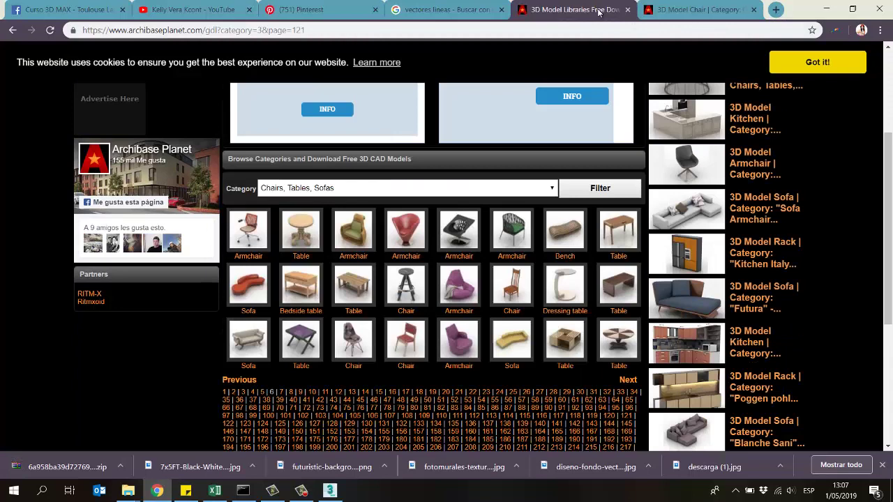
{"action": "left_click", "coordinate": [120, 466]}
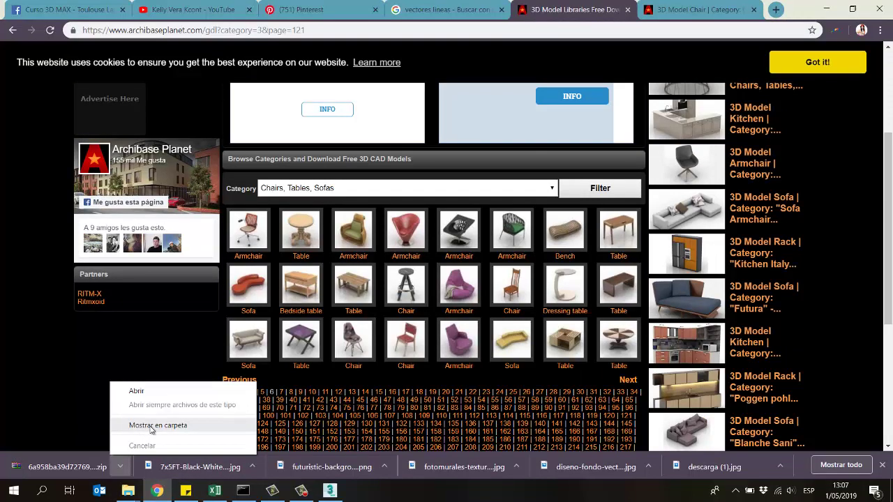
{"action": "left_click", "coordinate": [152, 427]}
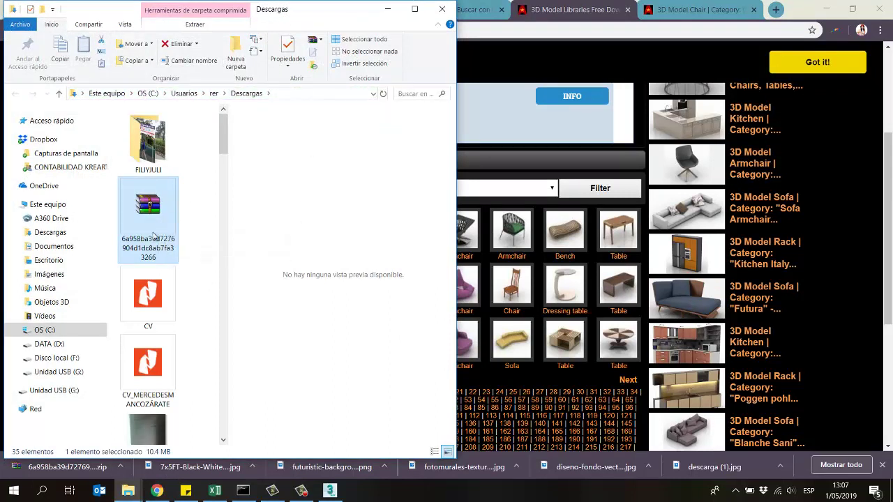
Cut the downloaded chair zip archive from the Descargas folder
{"action": "right_click", "coordinate": [155, 205]}
{"action": "right_click", "coordinate": [155, 181]}
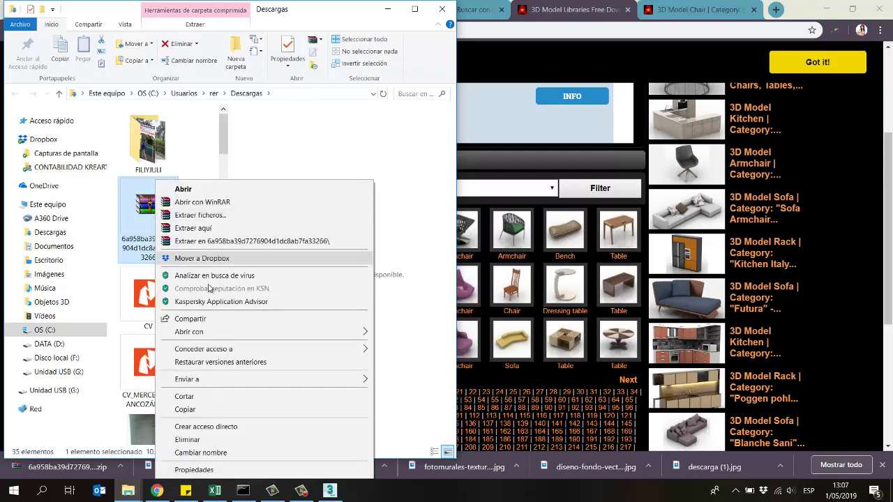
{"action": "left_click", "coordinate": [201, 396]}
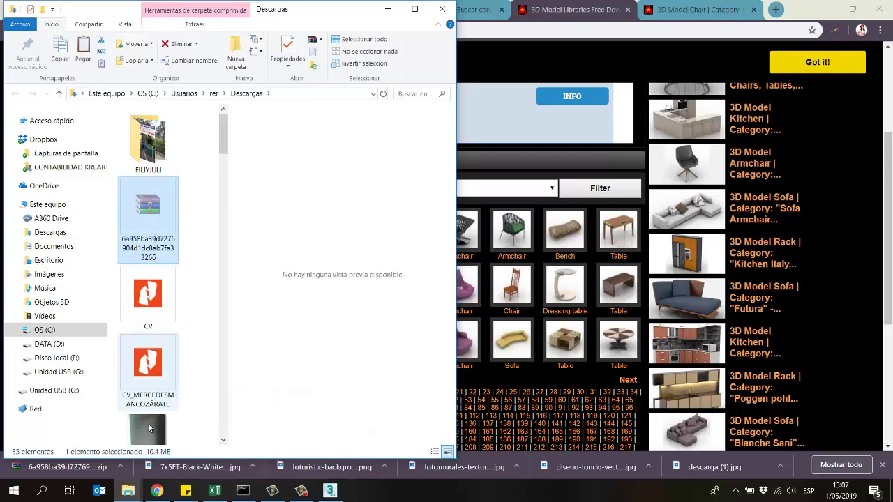
Paste the cut zip archive into the diseño1 folder inside 3DMAX_4TOtutorial
{"action": "mouse_move", "coordinate": [130, 493]}
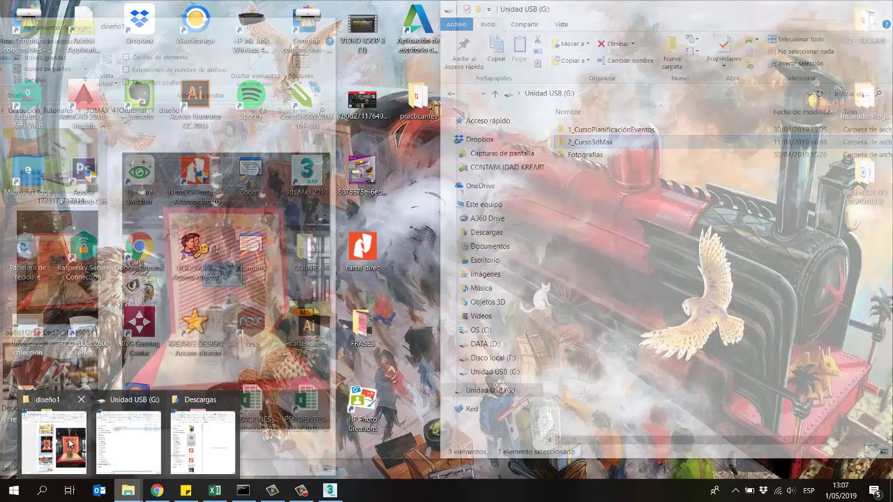
{"action": "left_click", "coordinate": [69, 440]}
{"action": "left_click_drag", "start_coordinate": [198, 29], "coordinate": [443, 29]}
{"action": "left_click_drag", "start_coordinate": [345, 200], "coordinate": [349, 429]}
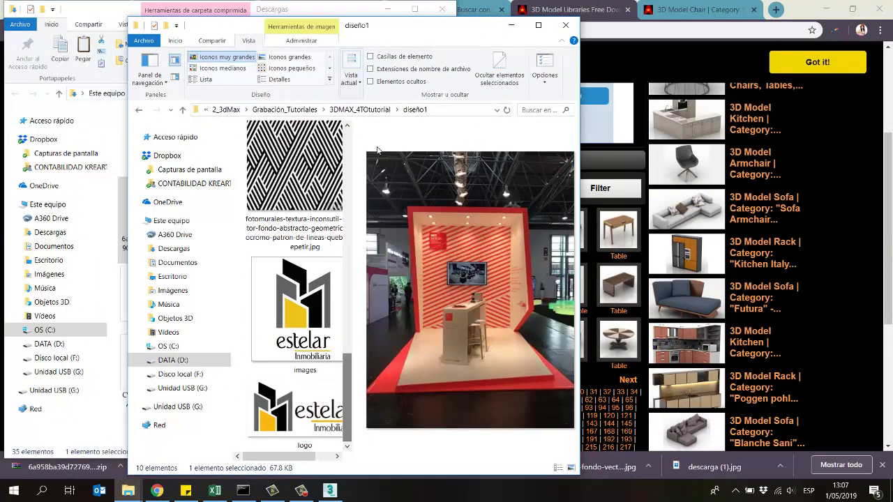
{"action": "left_click", "coordinate": [383, 109]}
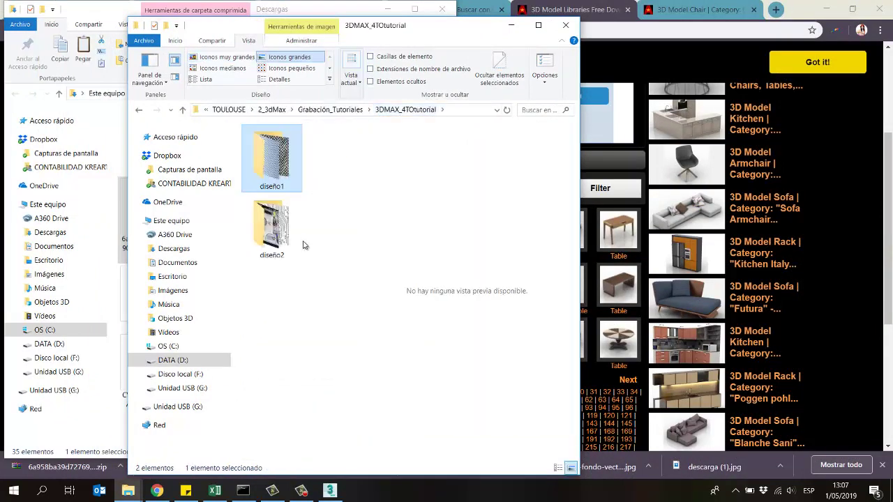
{"action": "double_click", "coordinate": [264, 162]}
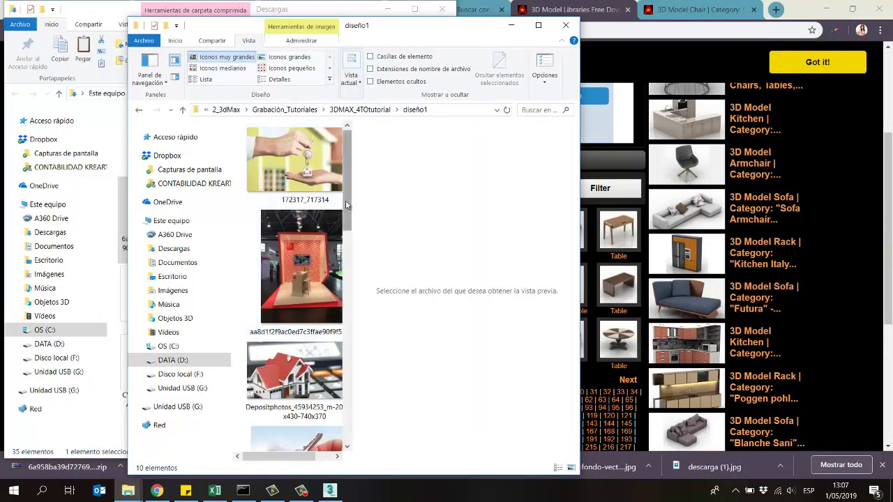
{"action": "left_click_drag", "start_coordinate": [345, 200], "coordinate": [341, 439]}
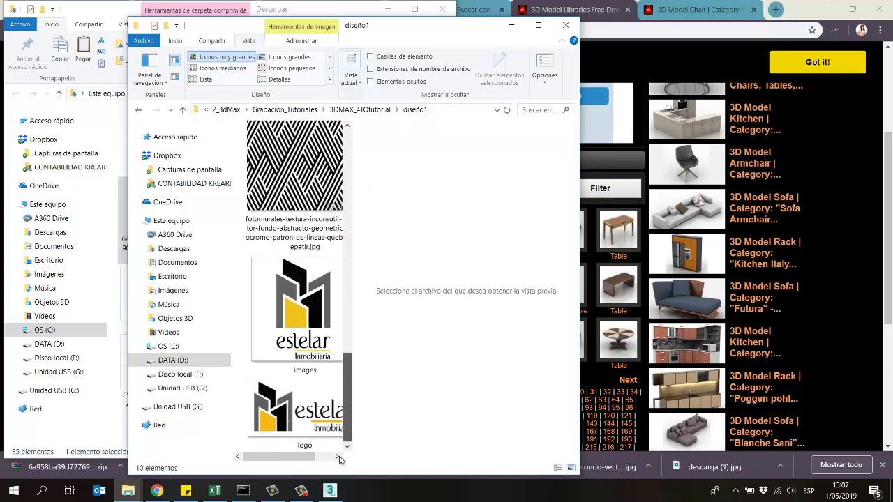
{"action": "left_click", "coordinate": [267, 376]}
{"action": "right_click", "coordinate": [268, 377]}
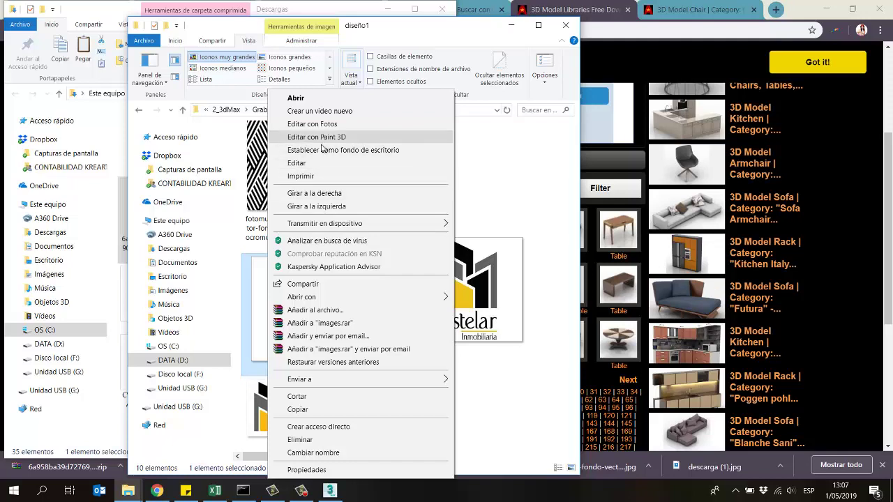
{"action": "left_click", "coordinate": [259, 394]}
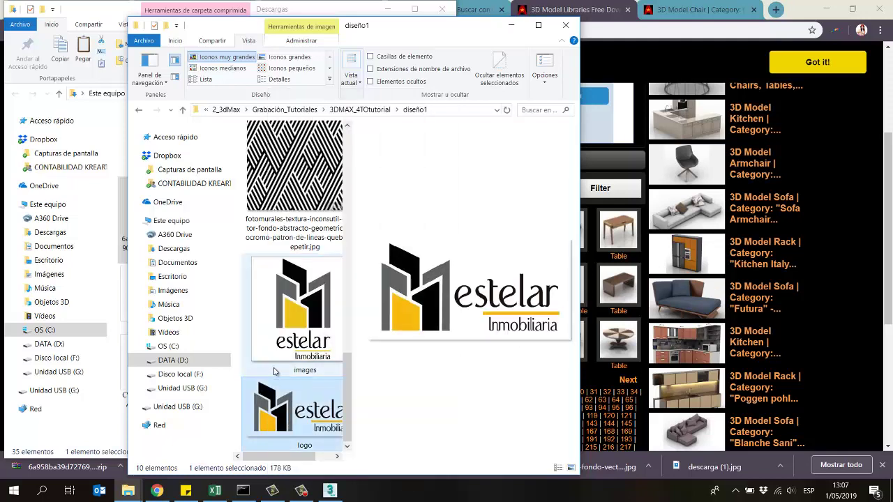
{"action": "key", "text": "ctrl+v"}
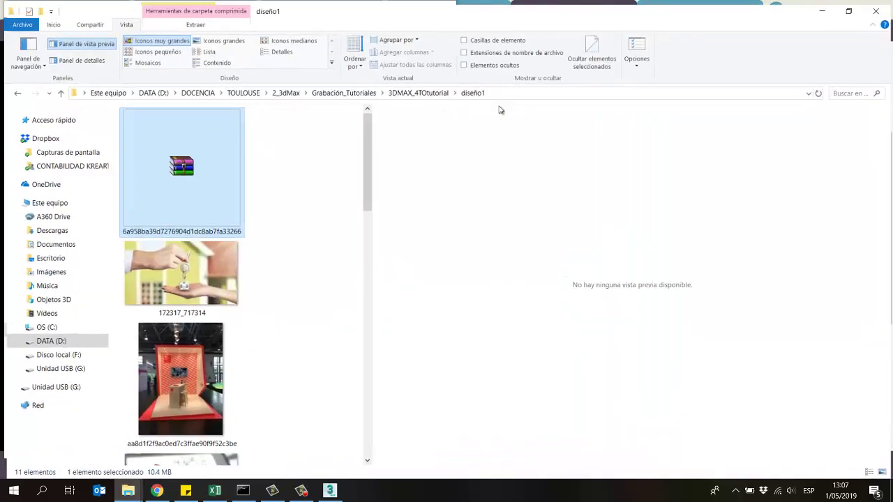
Maximize the diseño1 folder window and create a new folder named bancoalto in it
{"action": "left_click", "coordinate": [538, 25]}
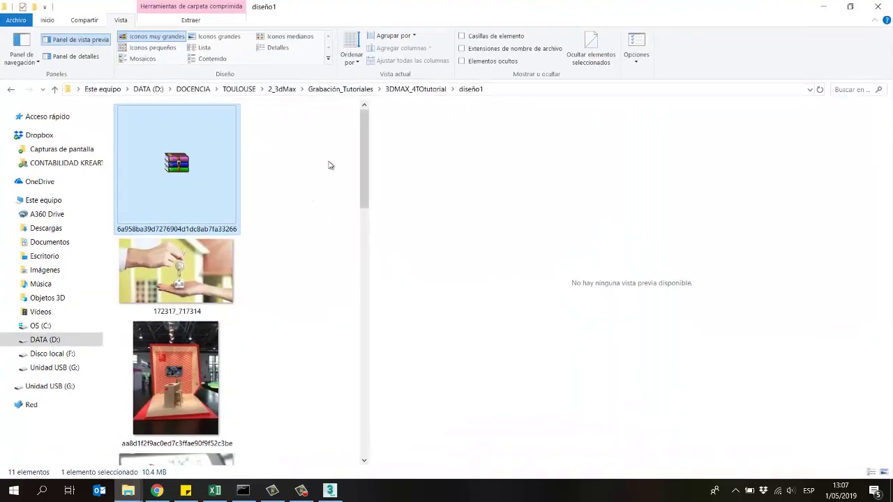
{"action": "left_click", "coordinate": [324, 168]}
{"action": "left_click", "coordinate": [225, 177]}
{"action": "scroll", "coordinate": [356, 154], "scroll_direction": "down", "scroll_amount": 10}
{"action": "scroll", "coordinate": [332, 414], "scroll_direction": "up", "scroll_amount": 10}
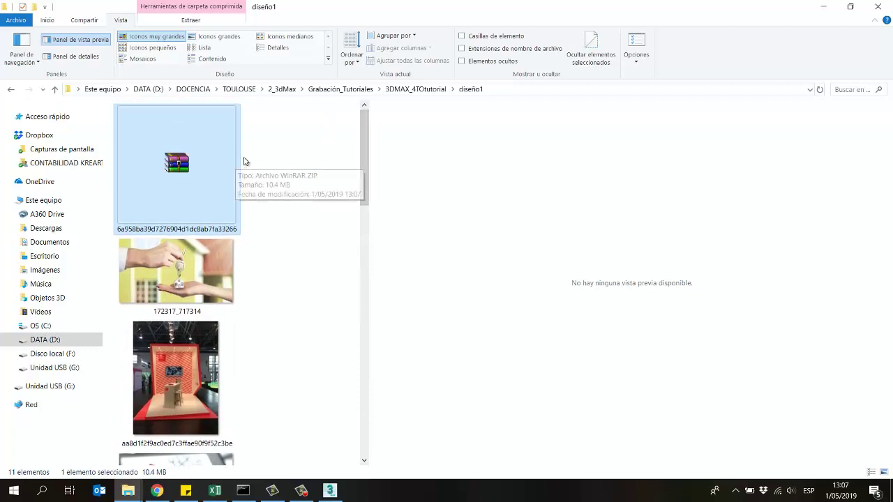
{"action": "left_click", "coordinate": [300, 137]}
{"action": "right_click", "coordinate": [300, 138]}
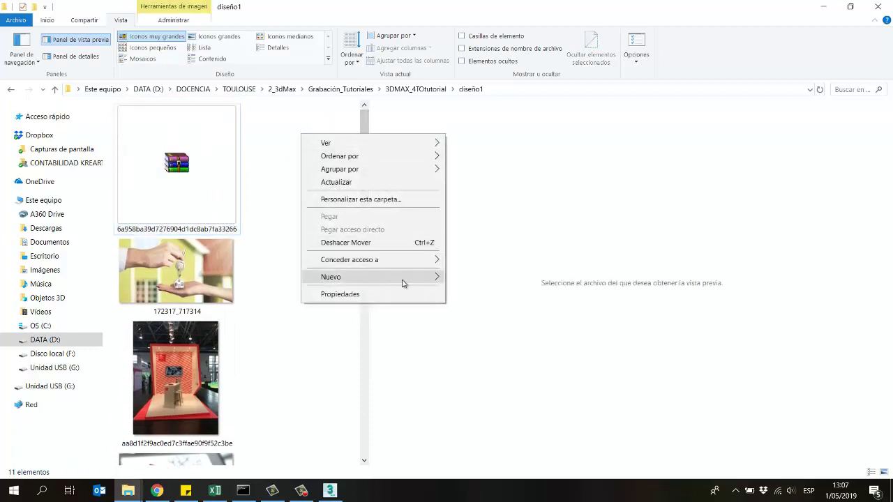
{"action": "mouse_move", "coordinate": [401, 279]}
{"action": "left_click", "coordinate": [486, 279]}
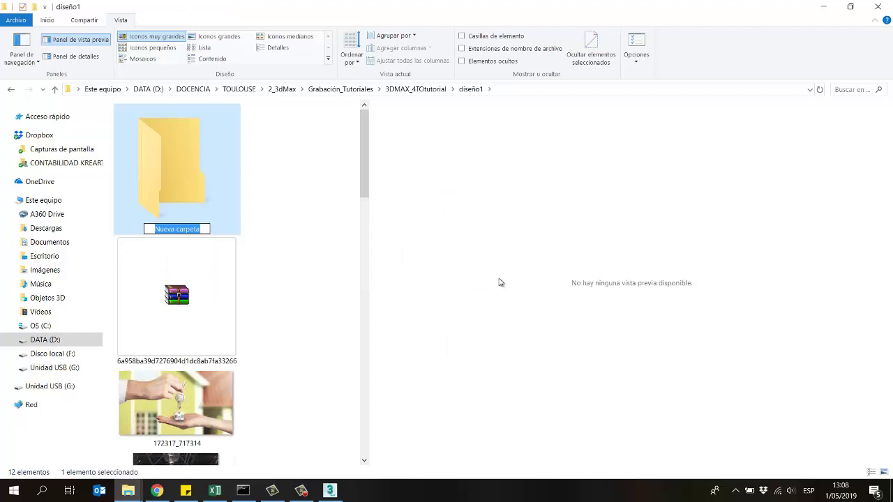
{"action": "type", "text": "bancoal"}
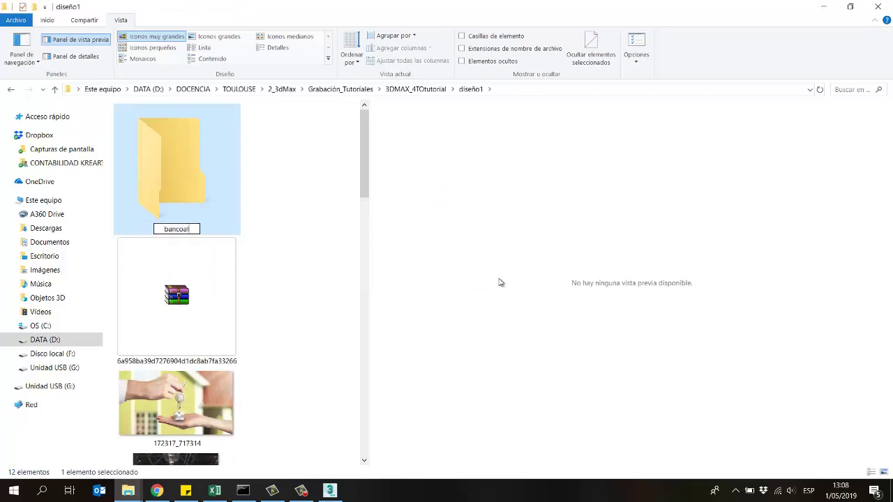
{"action": "type", "text": "to"}
{"action": "key", "text": "Return"}
Move the chair zip archive into the bancoalto folder and extract its contents there
{"action": "left_click_drag", "start_coordinate": [181, 297], "coordinate": [184, 175]}
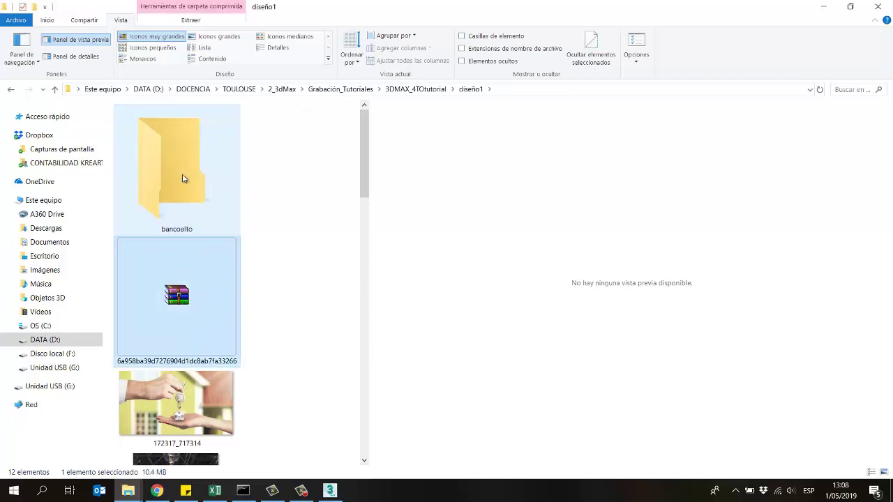
{"action": "double_click", "coordinate": [189, 160]}
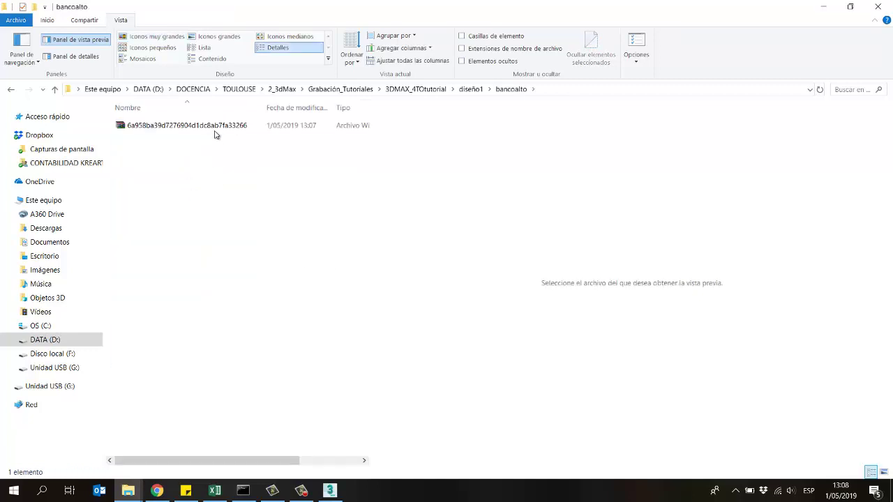
{"action": "right_click", "coordinate": [217, 126]}
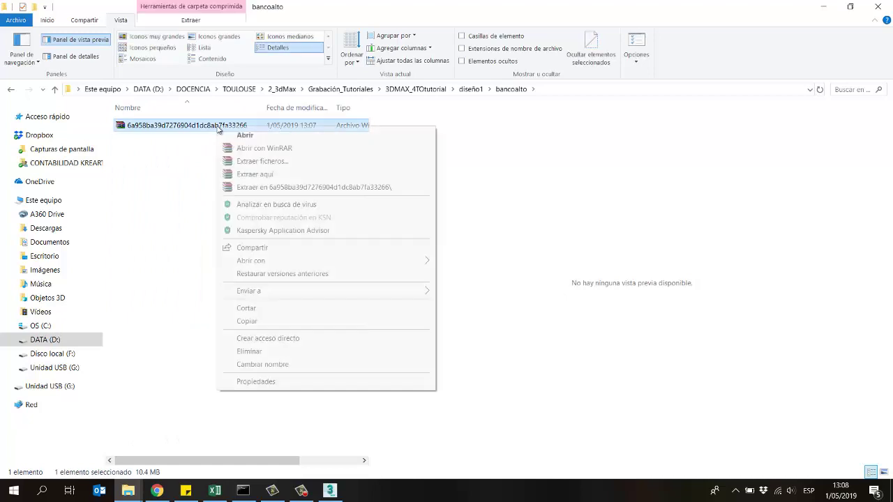
{"action": "left_click", "coordinate": [268, 176]}
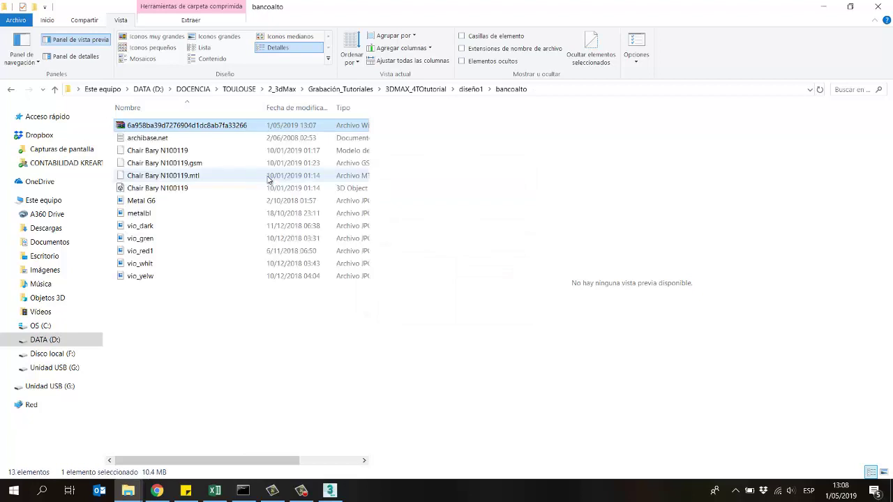
Display the bancoalto files as large icons and widen the file area to fit six columns
{"action": "left_click", "coordinate": [153, 37]}
{"action": "left_click", "coordinate": [209, 37]}
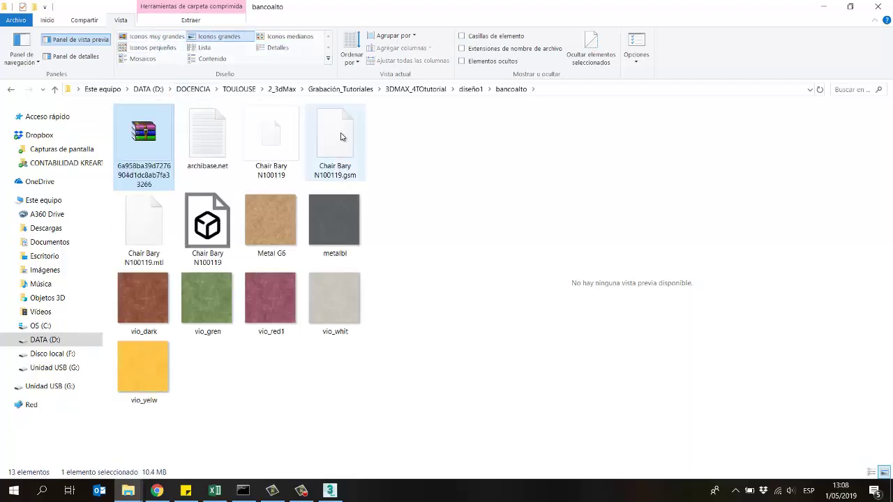
{"action": "left_click_drag", "start_coordinate": [396, 144], "coordinate": [530, 143]}
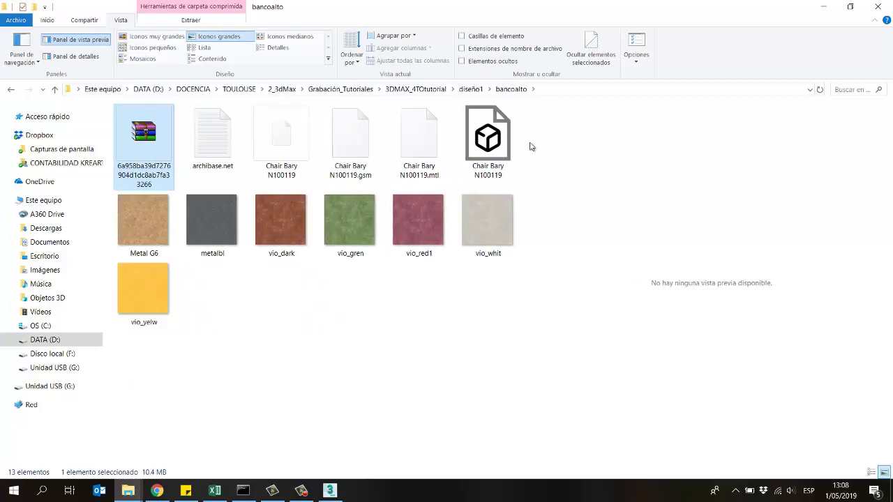
Delete the archibase.net text file from the bancoalto folder
{"action": "left_click", "coordinate": [224, 137], "text": "ctrl"}
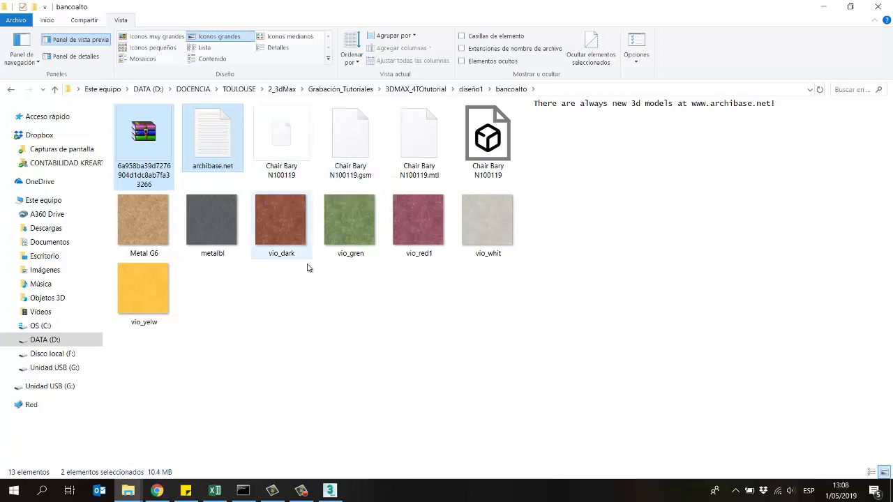
{"action": "left_click", "coordinate": [223, 141]}
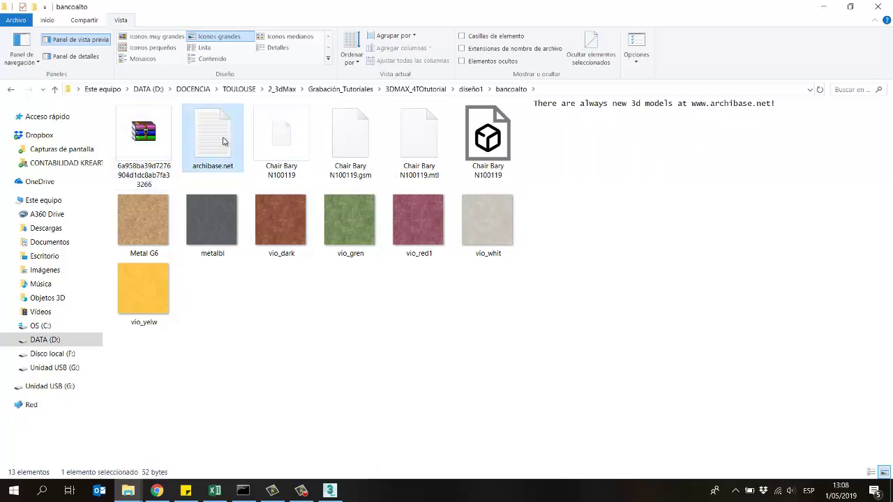
{"action": "key", "text": "Delete"}
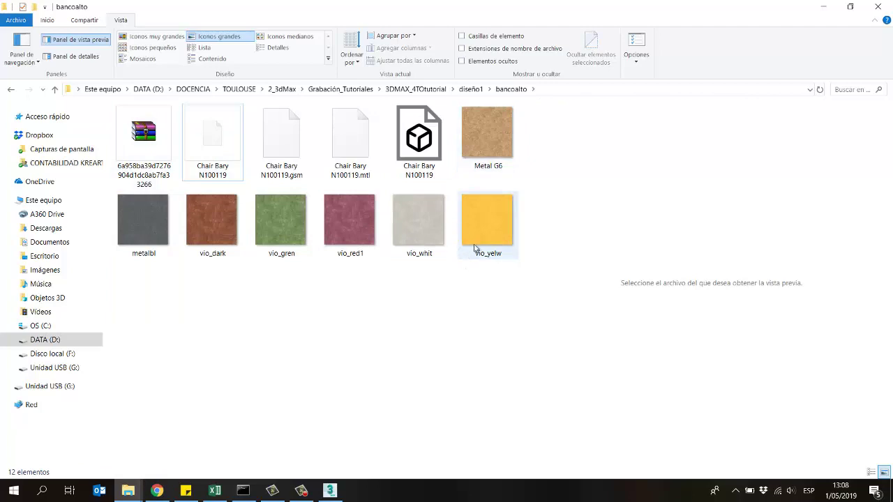
Preview the chair's texture images in bancoalto, including Metal G6, vio_yelw, vio_whit, vio_red1 and metalbl
{"action": "left_click_drag", "start_coordinate": [499, 293], "coordinate": [138, 208]}
{"action": "left_click", "coordinate": [503, 129]}
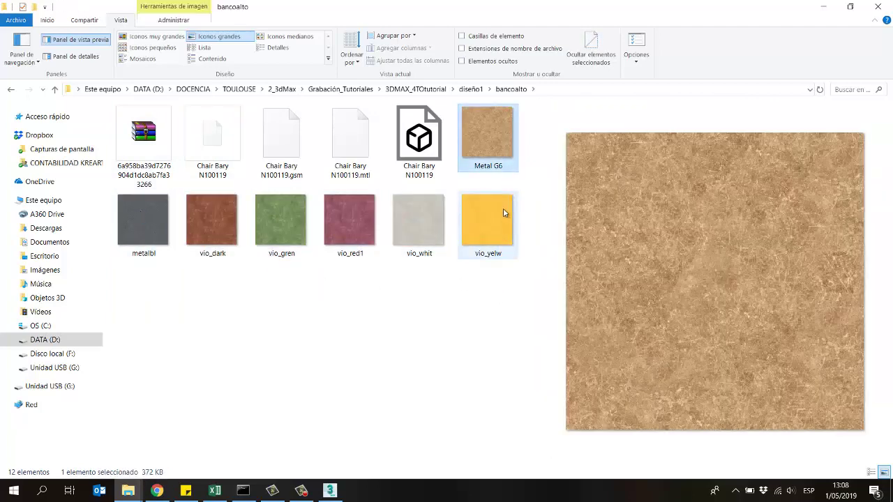
{"action": "left_click", "coordinate": [502, 221]}
{"action": "left_click", "coordinate": [422, 227]}
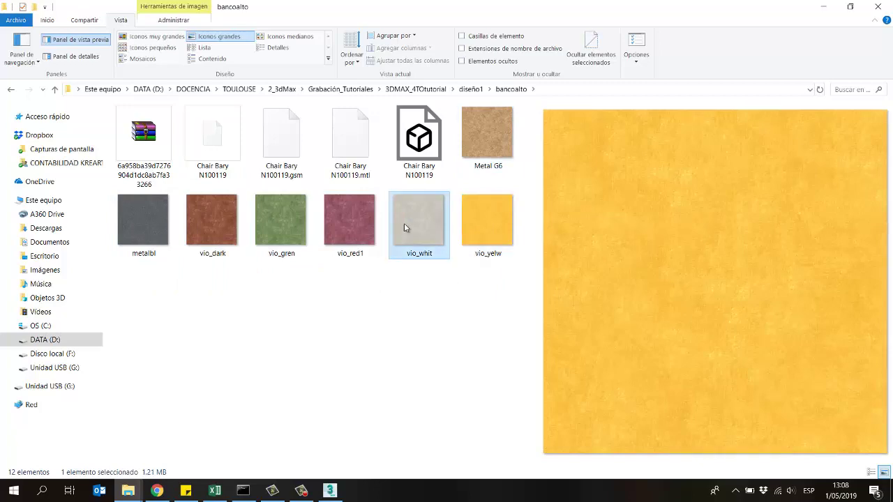
{"action": "left_click", "coordinate": [334, 224]}
{"action": "left_click", "coordinate": [132, 219]}
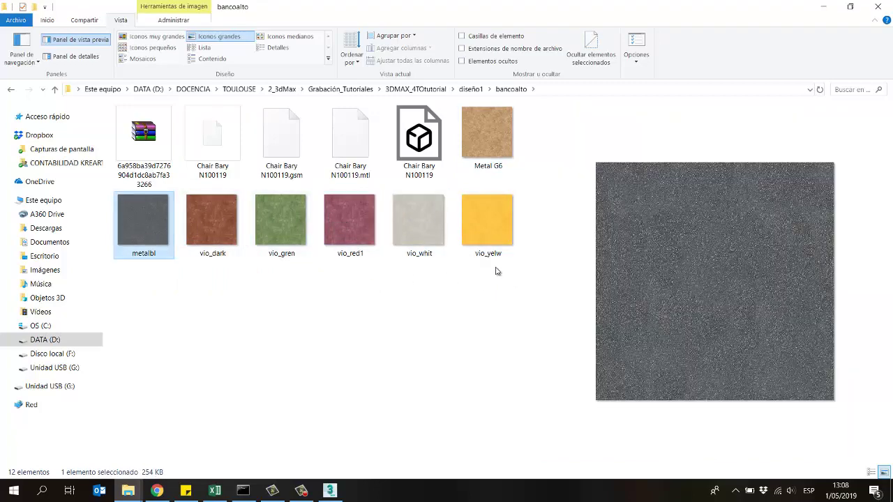
{"action": "left_click_drag", "start_coordinate": [517, 289], "coordinate": [114, 190]}
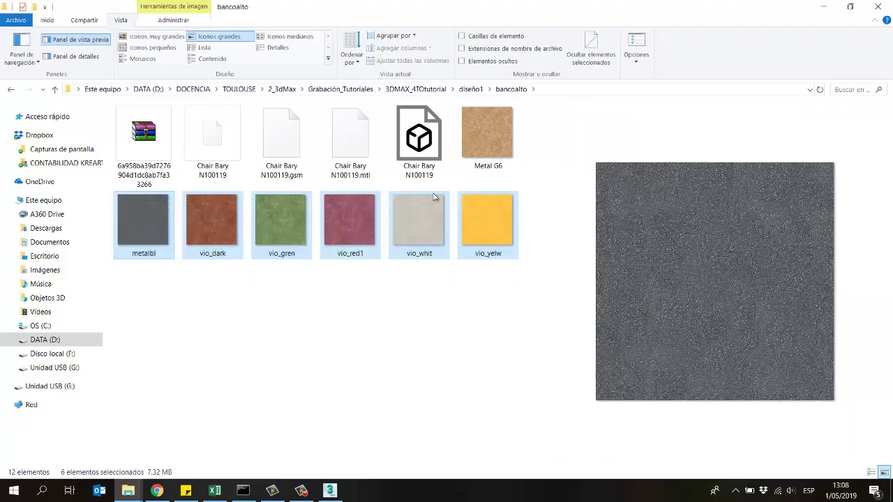
{"action": "left_click", "coordinate": [500, 132]}
{"action": "left_click", "coordinate": [488, 319]}
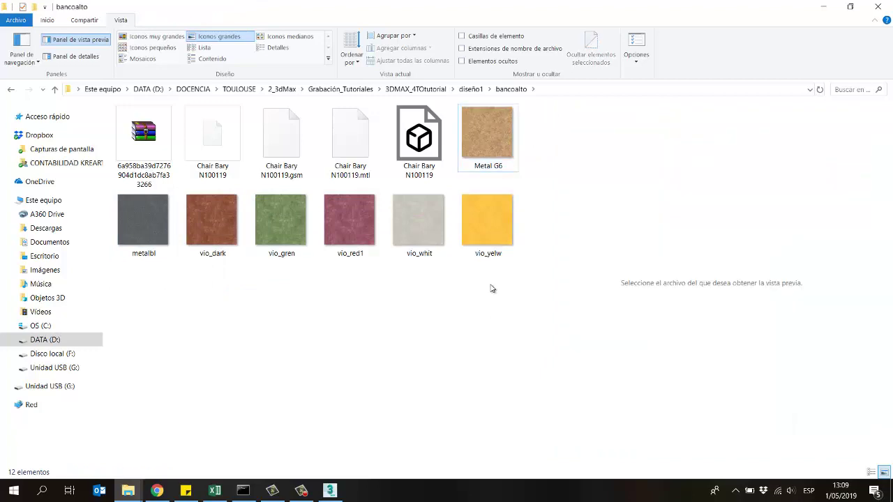
Delete the Chair Bary N100119 .gsm and .mtl files from the bancoalto folder
{"action": "left_click", "coordinate": [504, 227]}
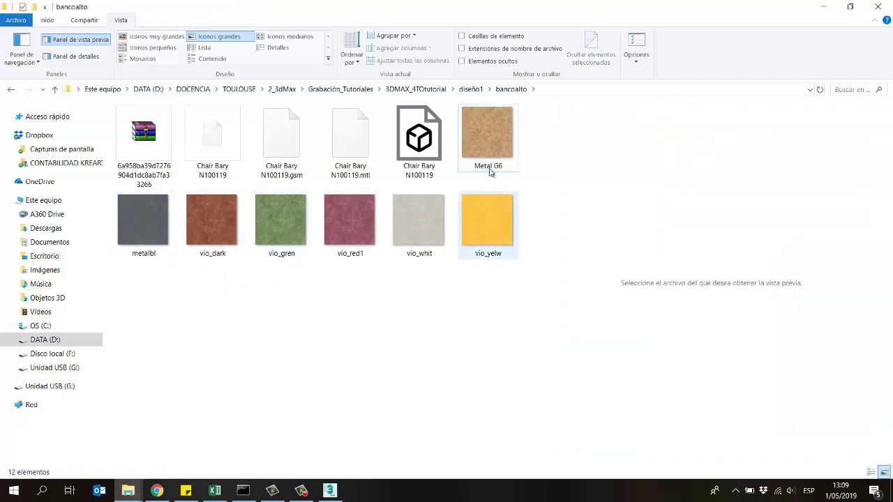
{"action": "left_click", "coordinate": [221, 136]}
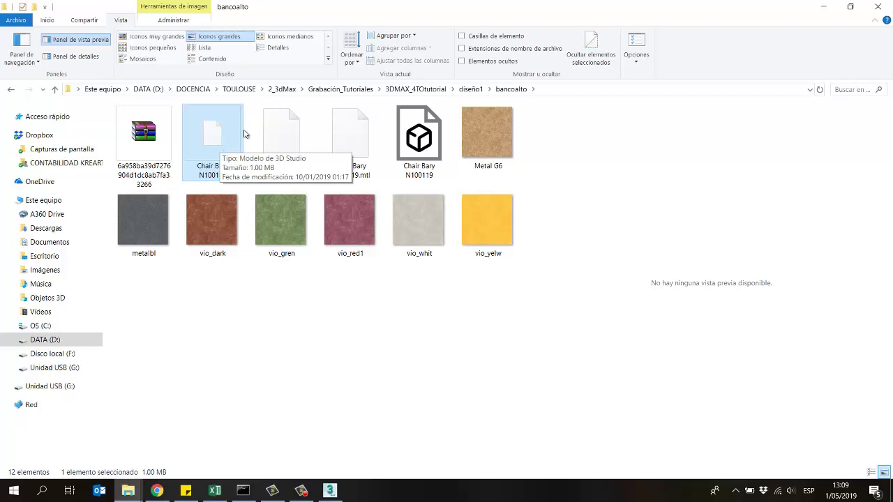
{"action": "left_click", "coordinate": [283, 129]}
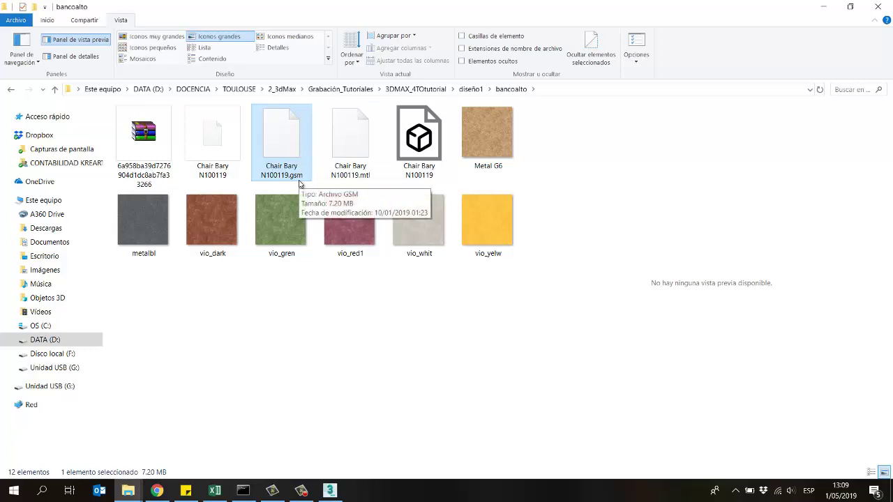
{"action": "key", "text": "Delete"}
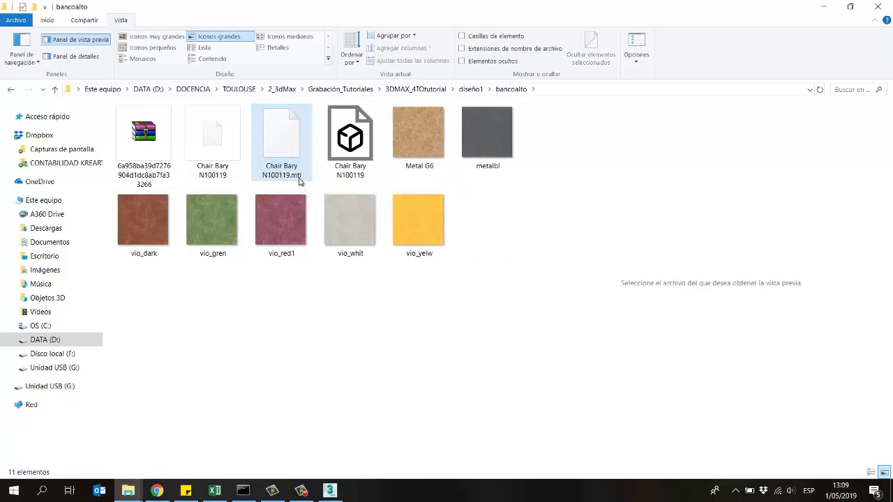
{"action": "left_click", "coordinate": [298, 170]}
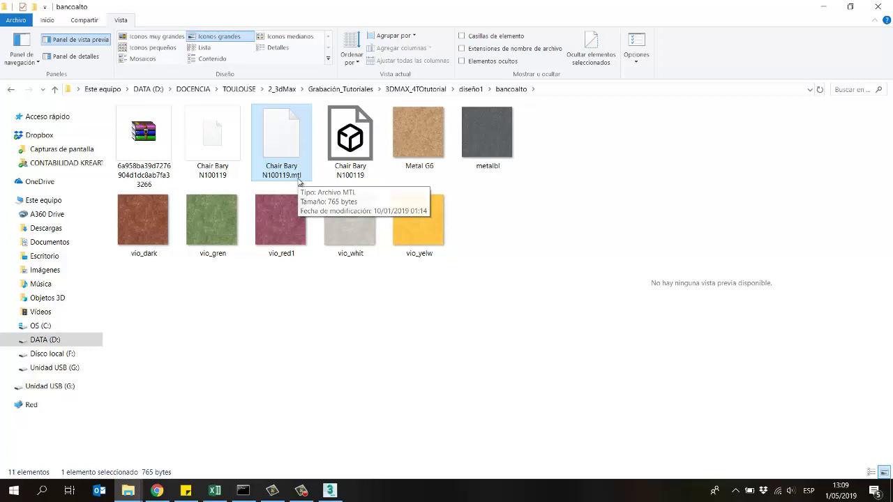
{"action": "key", "text": "Delete"}
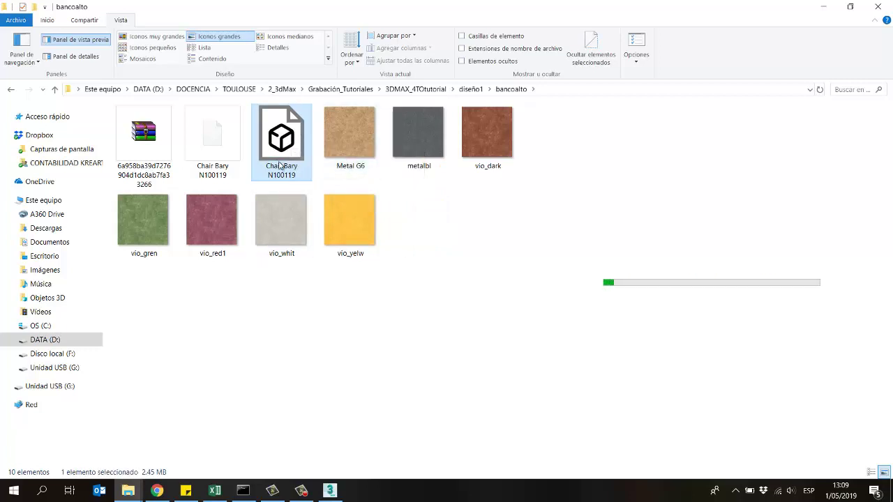
Delete the Chair Bary N100119 3D Object file and the zip archive from bancoalto, keeping the 3D Studio model
{"action": "left_click", "coordinate": [220, 172]}
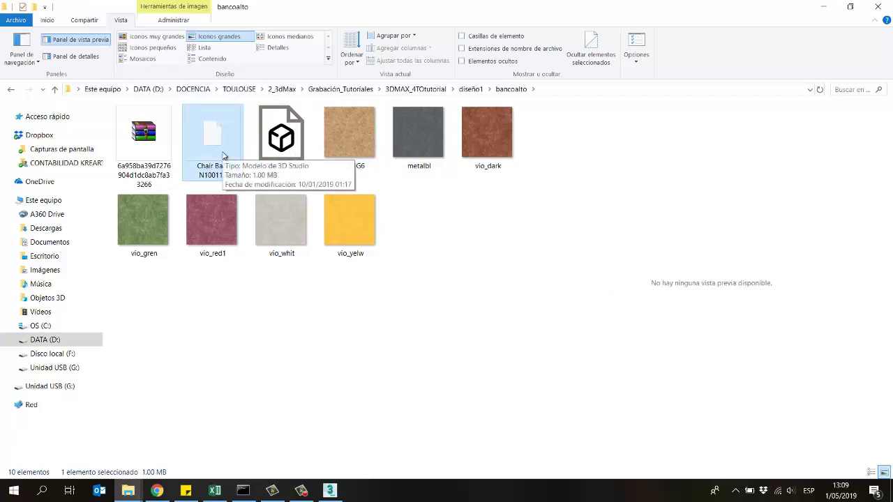
{"action": "left_click", "coordinate": [282, 152]}
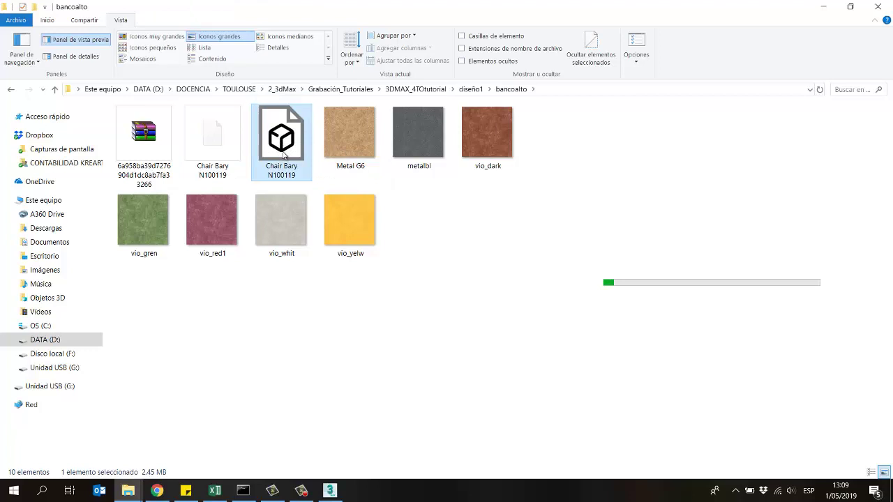
{"action": "left_click", "coordinate": [222, 145]}
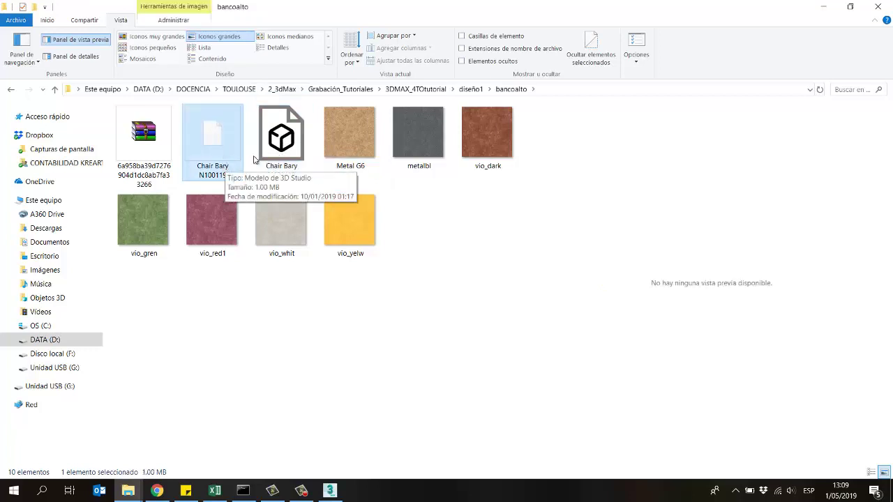
{"action": "left_click", "coordinate": [287, 161]}
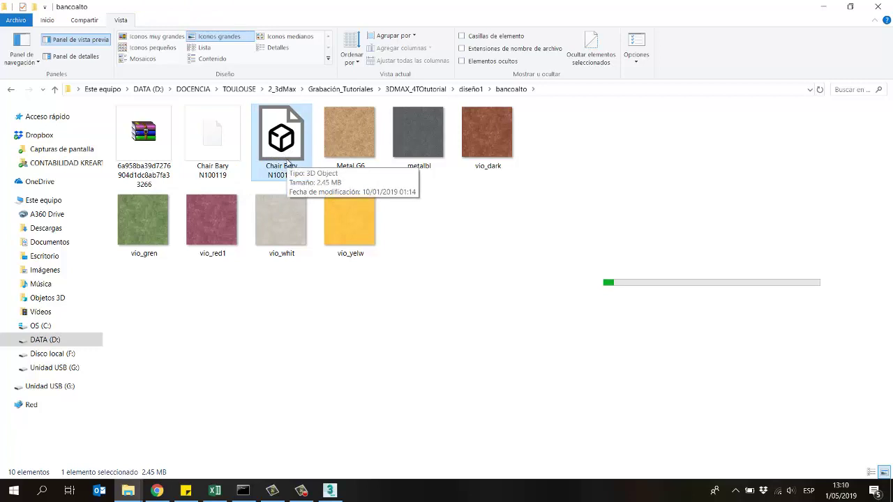
{"action": "left_click", "coordinate": [331, 302]}
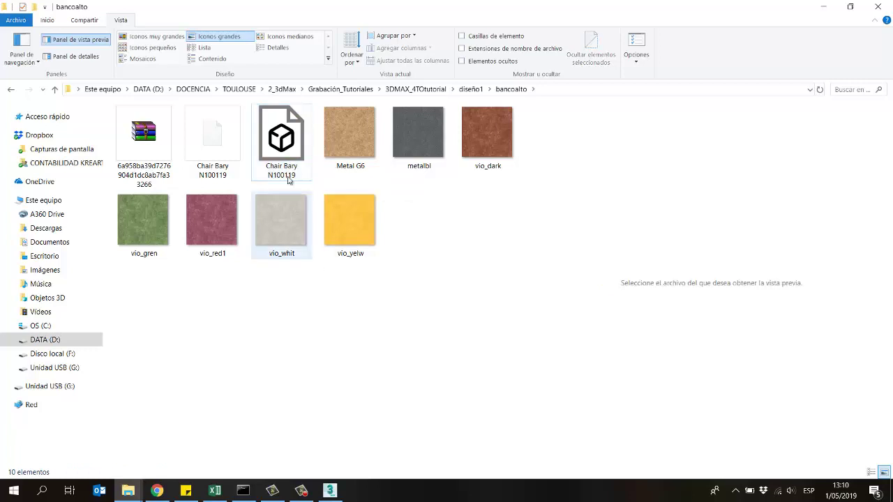
{"action": "left_click", "coordinate": [230, 143]}
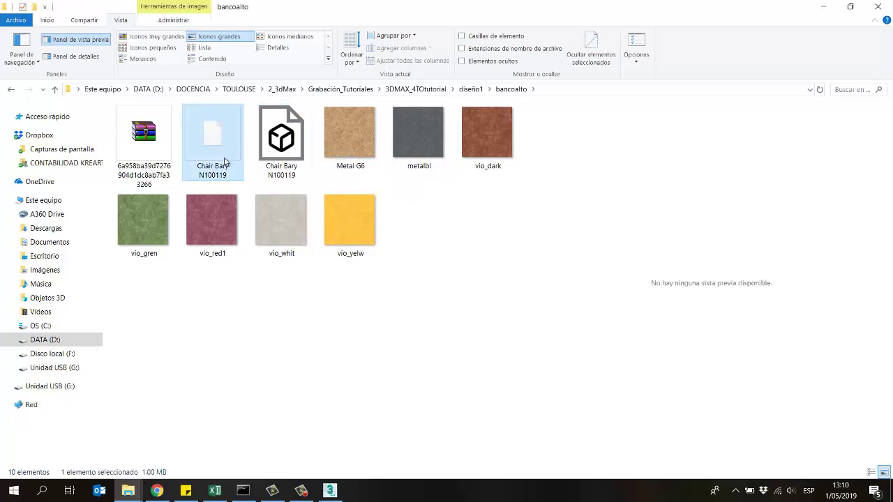
{"action": "left_click", "coordinate": [282, 141]}
{"action": "key", "text": "Delete"}
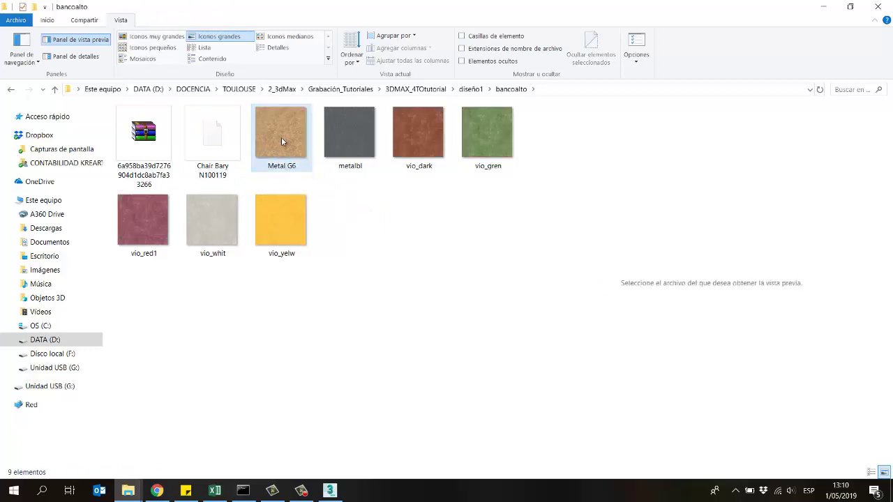
{"action": "left_click", "coordinate": [153, 137]}
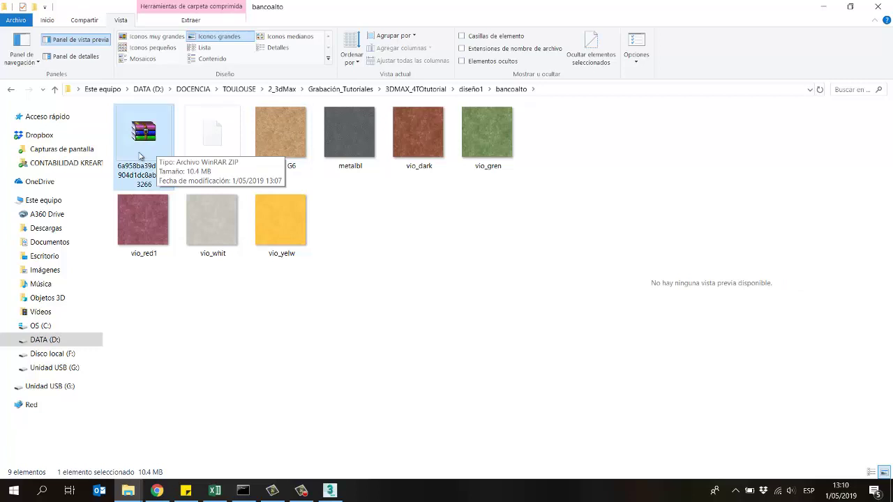
{"action": "key", "text": "Delete"}
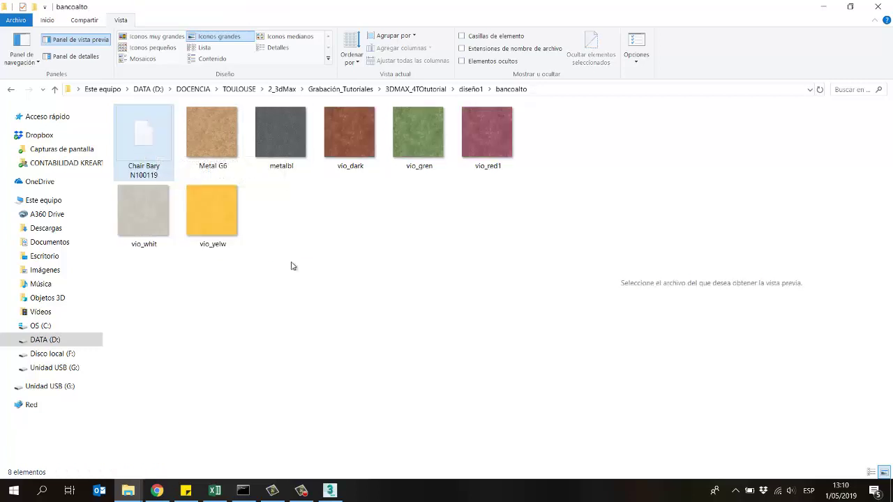
Restore the bancoalto folder to a smaller window and minimize the browser to uncover 3ds Max beside it
{"action": "left_click_drag", "start_coordinate": [433, 16], "coordinate": [623, 43]}
{"action": "left_click", "coordinate": [387, 9]}
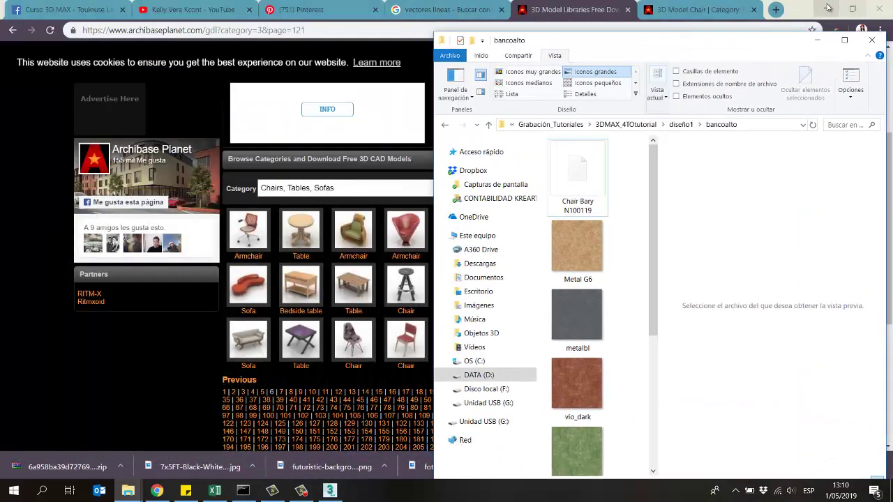
{"action": "left_click", "coordinate": [852, 8]}
{"action": "left_click", "coordinate": [826, 9]}
{"action": "left_click_drag", "start_coordinate": [728, 41], "coordinate": [733, 38]}
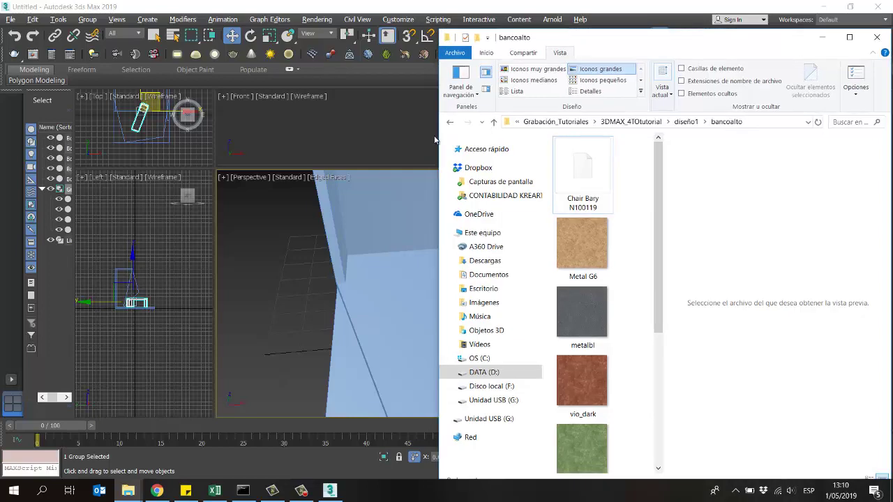
Enlarge the Top viewport in 3ds Max to fill most of the viewport area
{"action": "left_click", "coordinate": [216, 168]}
{"action": "left_click_drag", "start_coordinate": [216, 168], "coordinate": [636, 336]}
{"action": "scroll", "coordinate": [408, 189], "scroll_direction": "up", "scroll_amount": 10}
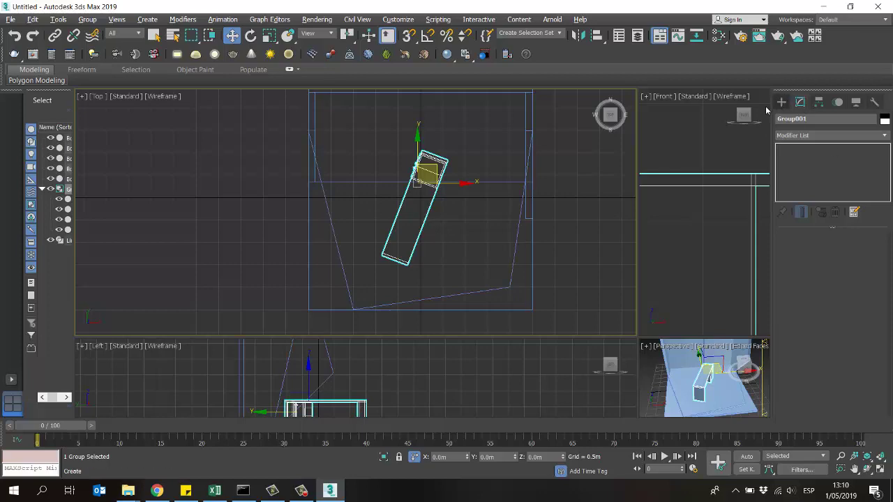
Import the Chair Bary N100119 3D Studio model from the bancoalto folder into the Top viewport with nothing selected
{"action": "mouse_move", "coordinate": [128, 491]}
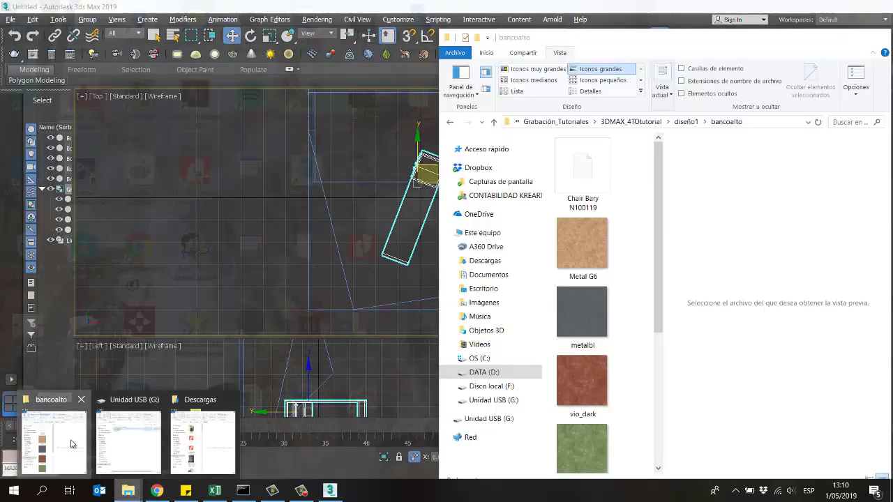
{"action": "left_click", "coordinate": [71, 440]}
{"action": "left_click_drag", "start_coordinate": [656, 41], "coordinate": [703, 43]}
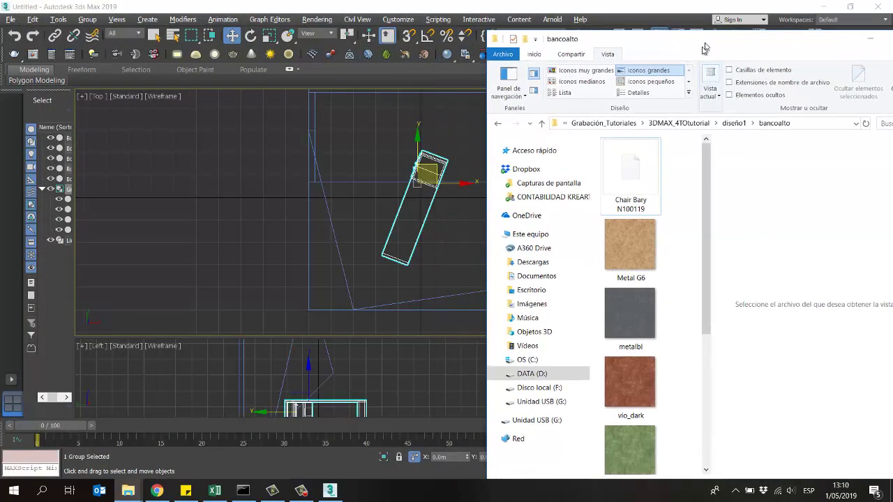
{"action": "left_click", "coordinate": [452, 236]}
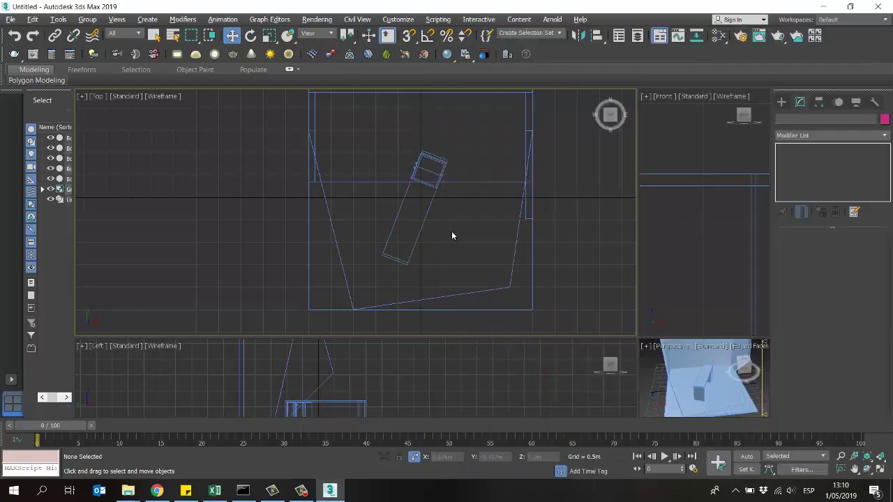
{"action": "mouse_move", "coordinate": [128, 490]}
{"action": "left_click", "coordinate": [72, 441]}
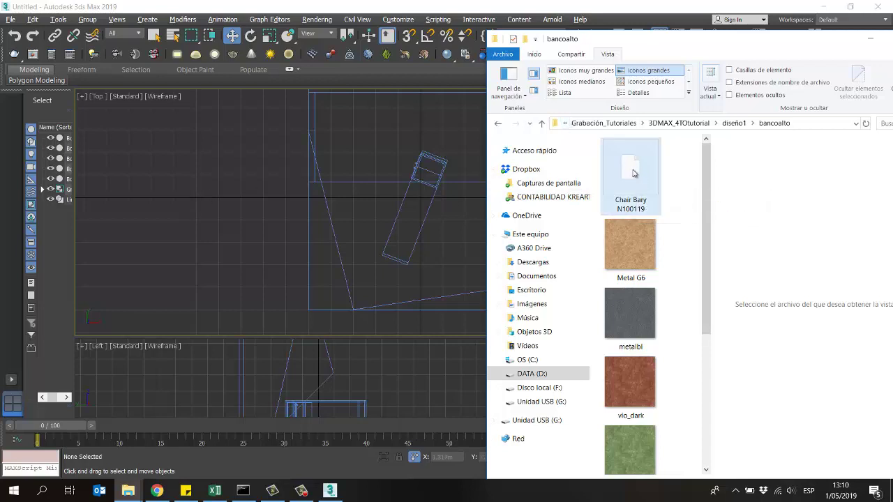
{"action": "left_click_drag", "start_coordinate": [631, 173], "coordinate": [161, 194]}
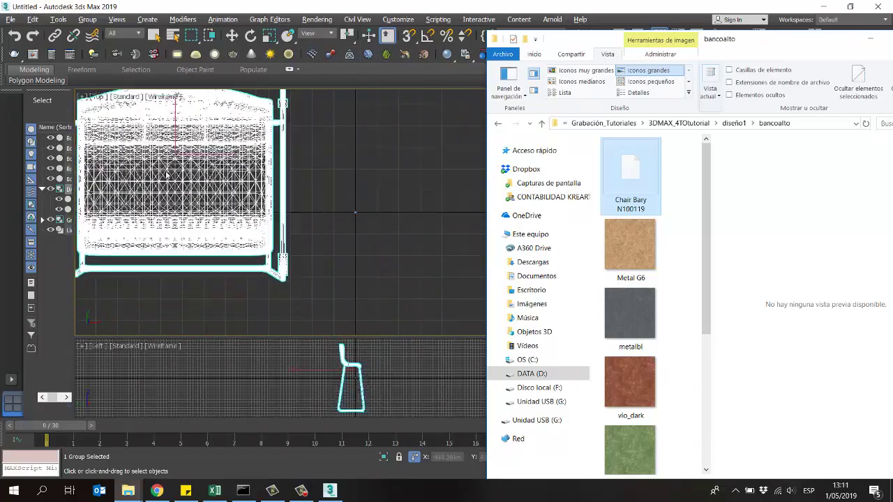
{"action": "left_click", "coordinate": [166, 172]}
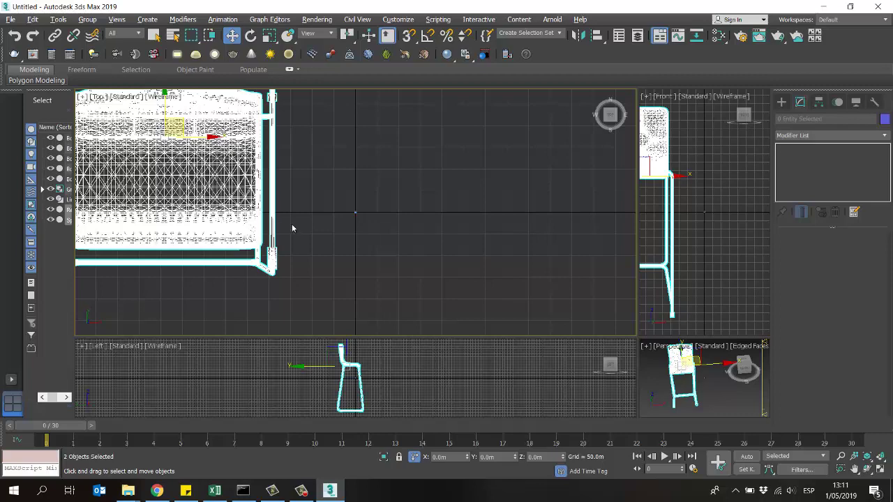
Examine the imported bar chair in the Top viewport to identify the separate meshes it consists of
{"action": "middle_click_drag", "start_coordinate": [309, 184], "coordinate": [462, 221]}
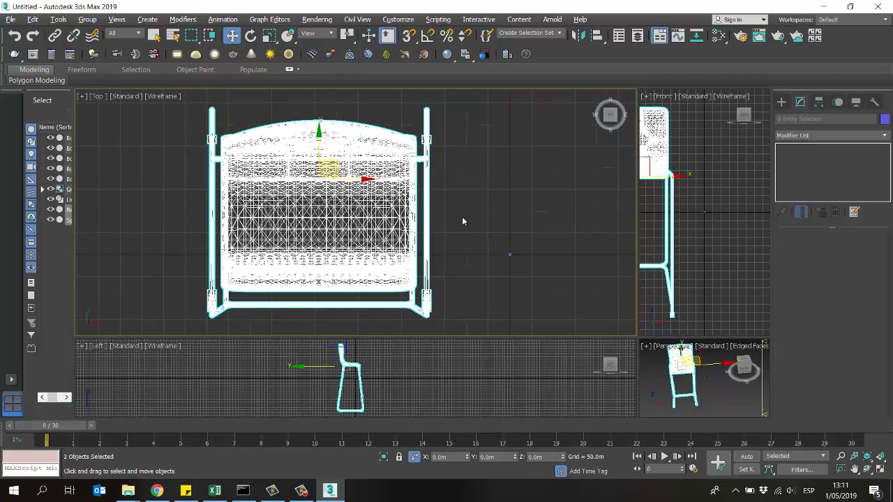
{"action": "scroll", "coordinate": [373, 125], "scroll_direction": "down", "scroll_amount": 2}
{"action": "left_click", "coordinate": [189, 168]}
{"action": "left_click", "coordinate": [313, 183]}
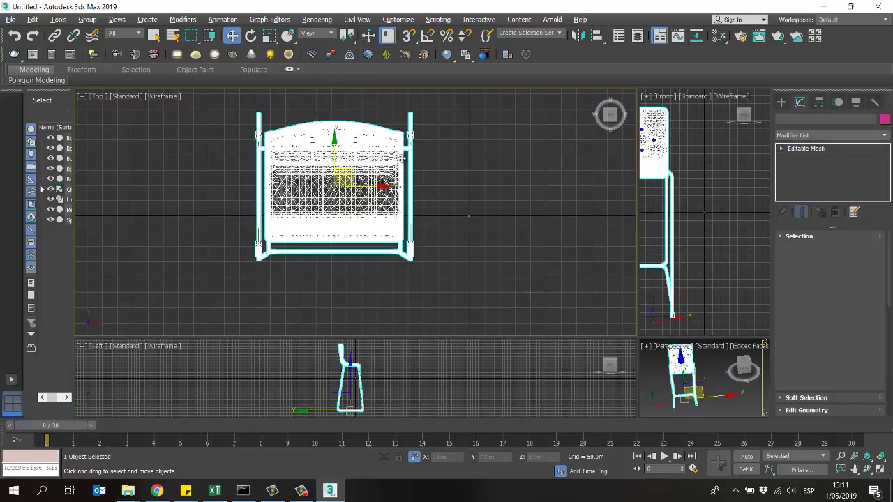
{"action": "left_click", "coordinate": [423, 105]}
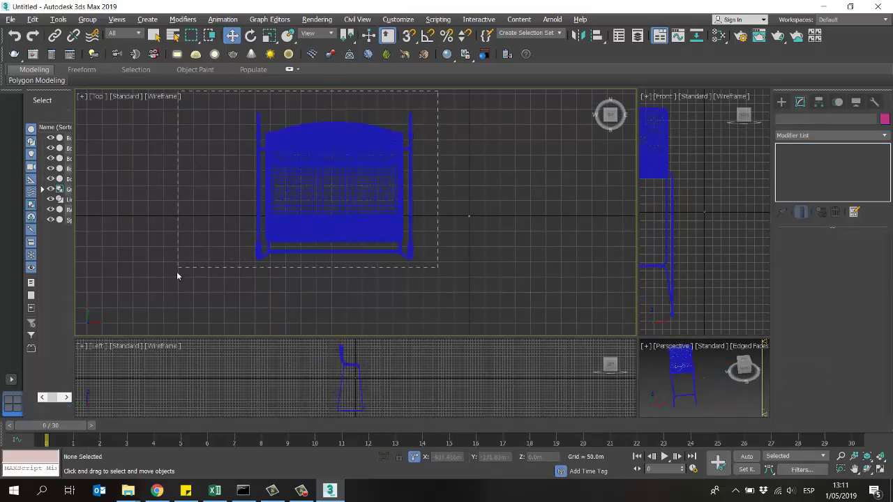
{"action": "left_click_drag", "start_coordinate": [159, 316], "coordinate": [161, 312]}
{"action": "scroll", "coordinate": [449, 185], "scroll_direction": "down", "scroll_amount": 8}
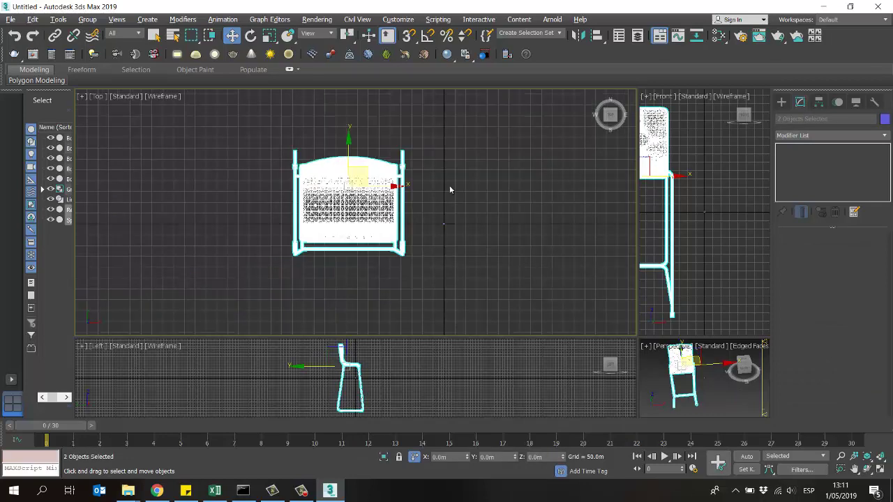
{"action": "scroll", "coordinate": [437, 215], "scroll_direction": "up", "scroll_amount": 8}
{"action": "left_click", "coordinate": [432, 209]}
{"action": "scroll", "coordinate": [411, 181], "scroll_direction": "down", "scroll_amount": 3}
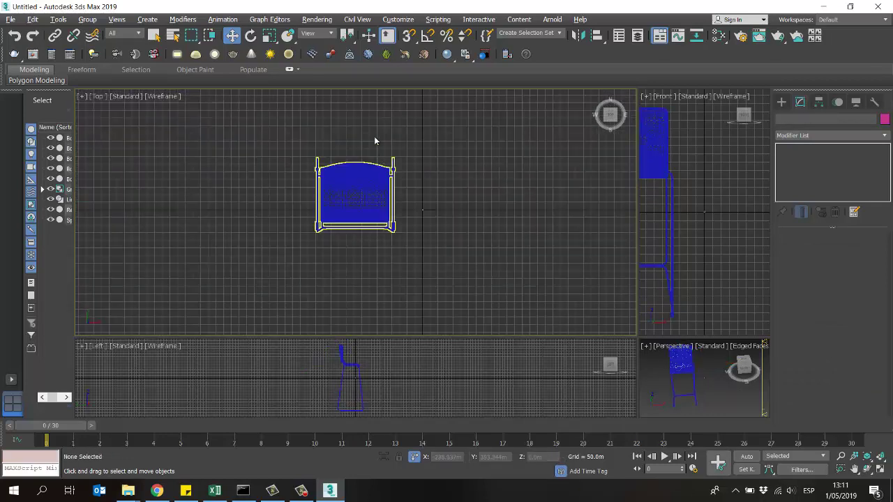
{"action": "left_click", "coordinate": [370, 185]}
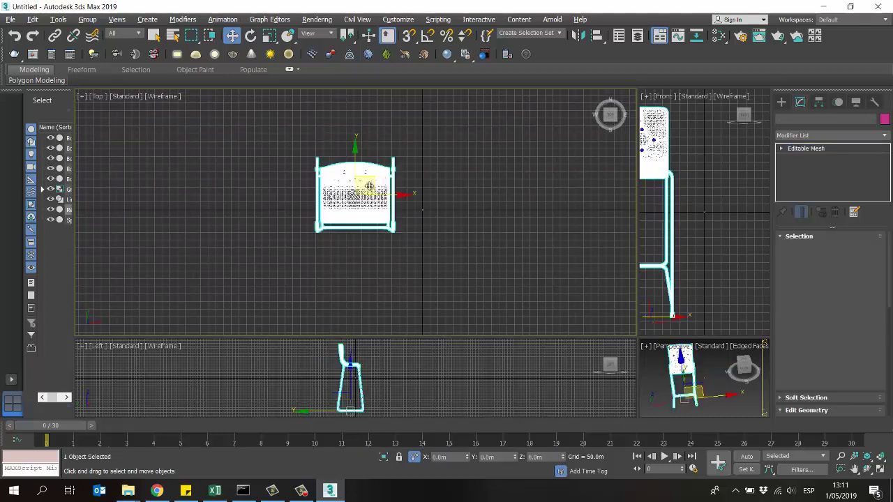
{"action": "left_click", "coordinate": [412, 161]}
{"action": "scroll", "coordinate": [395, 186], "scroll_direction": "up", "scroll_amount": 3}
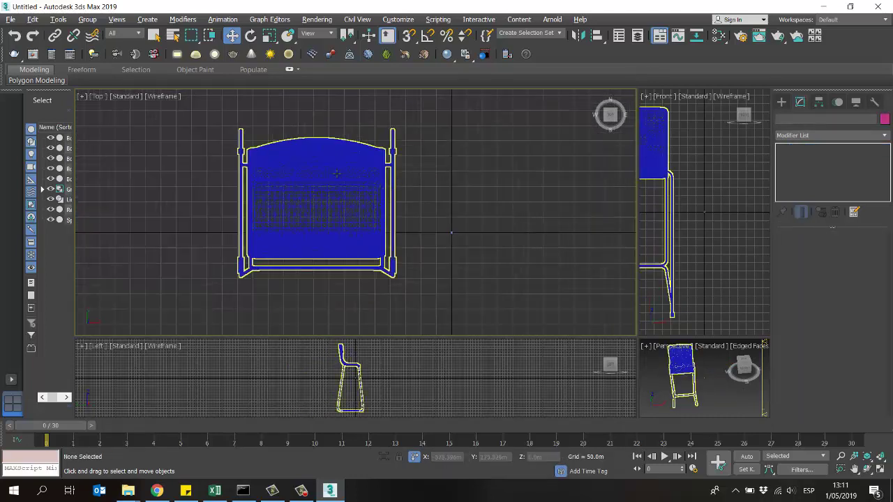
Select all the meshes of the imported bar chair in the Top viewport and group them under the default name
{"action": "scroll", "coordinate": [333, 167], "scroll_direction": "down", "scroll_amount": 2}
{"action": "scroll", "coordinate": [329, 167], "scroll_direction": "down", "scroll_amount": 2}
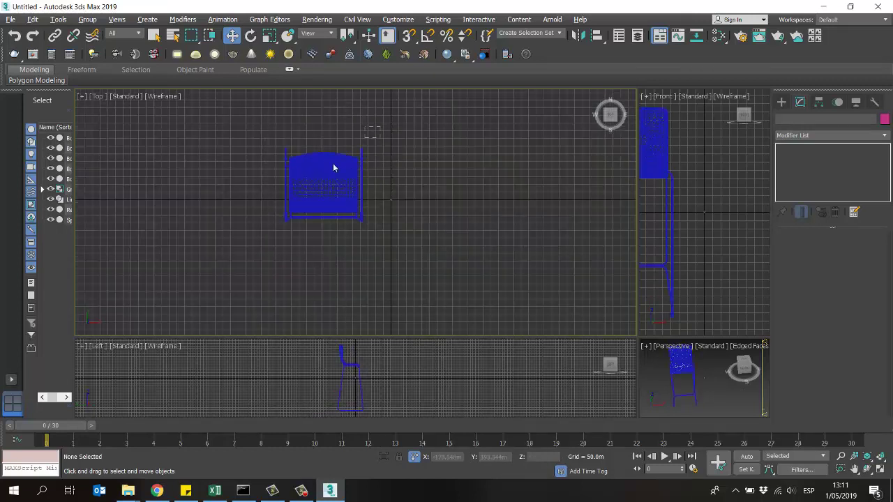
{"action": "left_click_drag", "start_coordinate": [234, 241], "coordinate": [234, 243]}
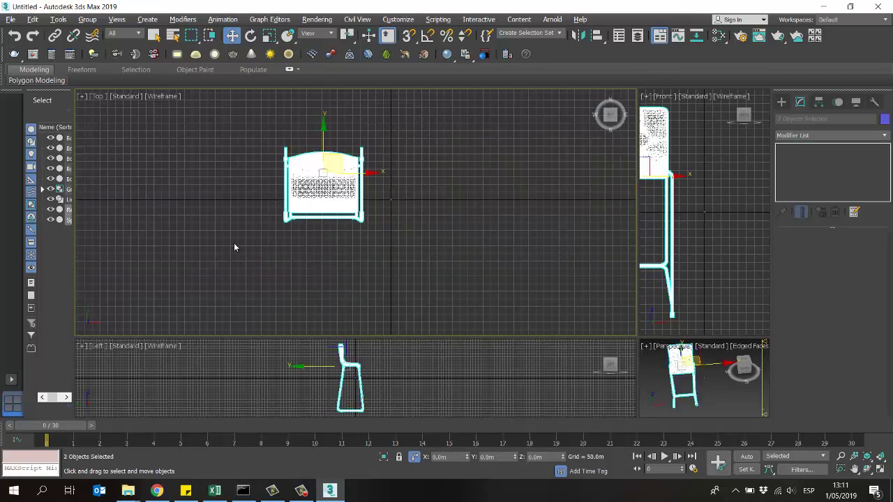
{"action": "left_click", "coordinate": [88, 19]}
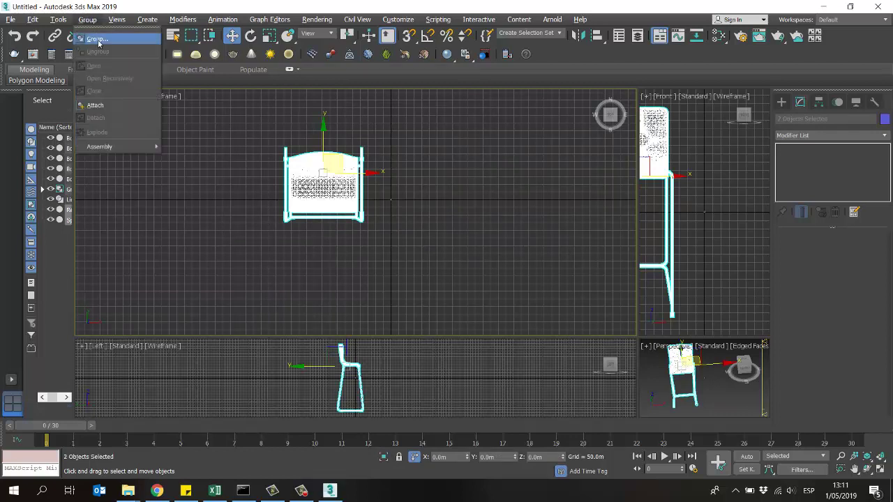
{"action": "left_click", "coordinate": [101, 39]}
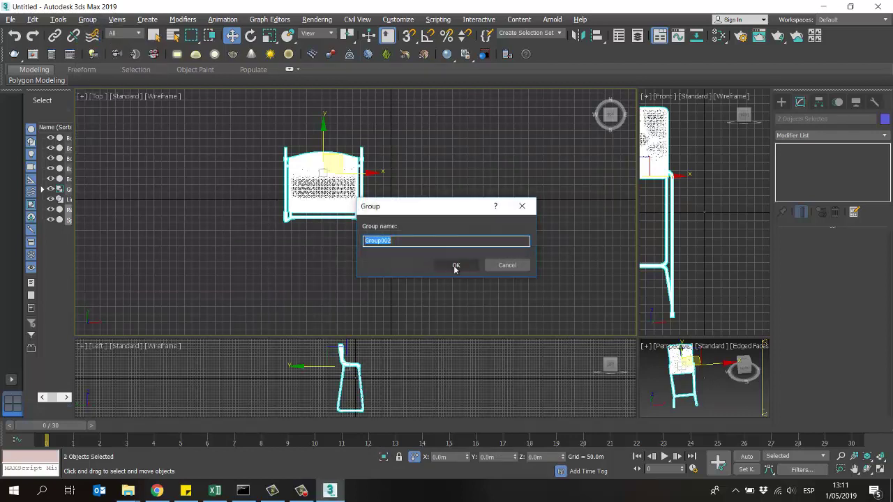
{"action": "left_click", "coordinate": [455, 266]}
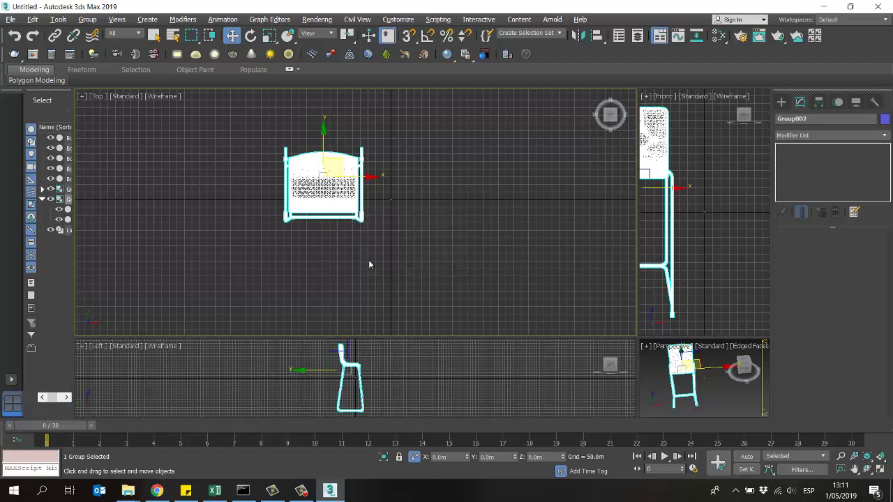
Uniformly scale the grouped bar chair down in the Top viewport to a small fraction of its imported size
{"action": "left_click", "coordinate": [271, 39]}
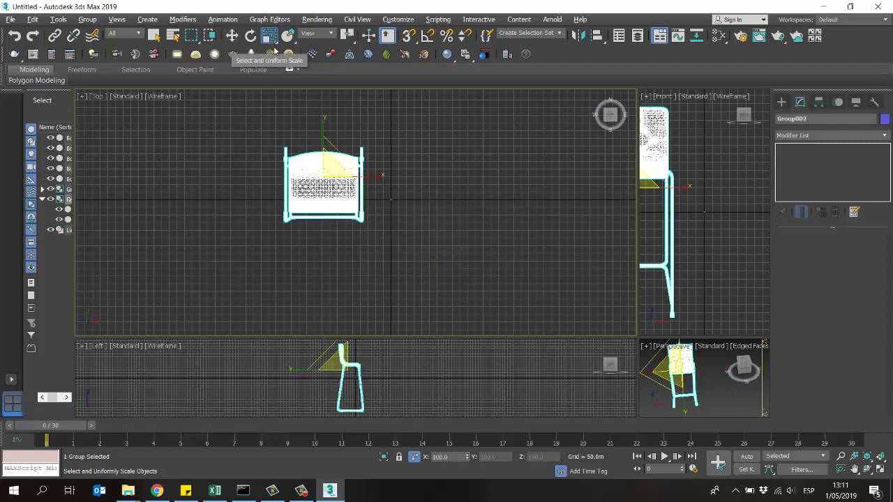
{"action": "left_click_drag", "start_coordinate": [329, 167], "coordinate": [297, 313]}
{"action": "scroll", "coordinate": [335, 162], "scroll_direction": "up", "scroll_amount": 4}
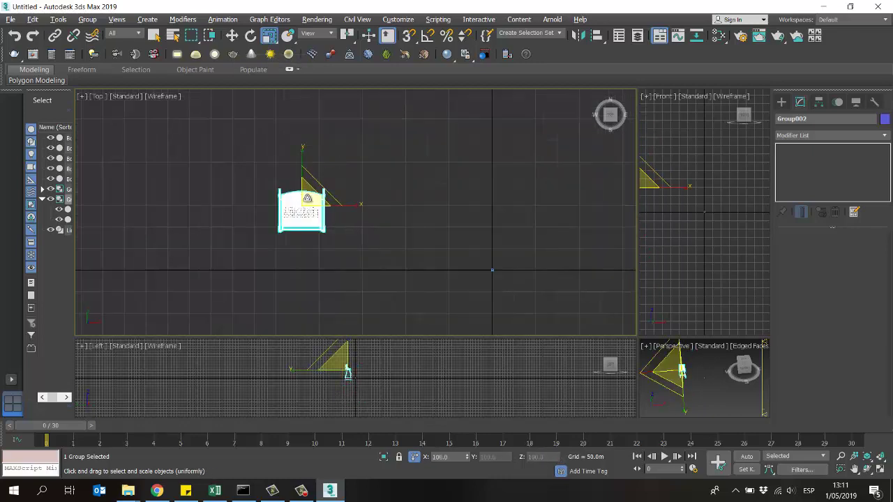
{"action": "scroll", "coordinate": [307, 198], "scroll_direction": "up", "scroll_amount": 5}
{"action": "scroll", "coordinate": [328, 195], "scroll_direction": "down", "scroll_amount": 5}
{"action": "scroll", "coordinate": [338, 184], "scroll_direction": "up", "scroll_amount": 2}
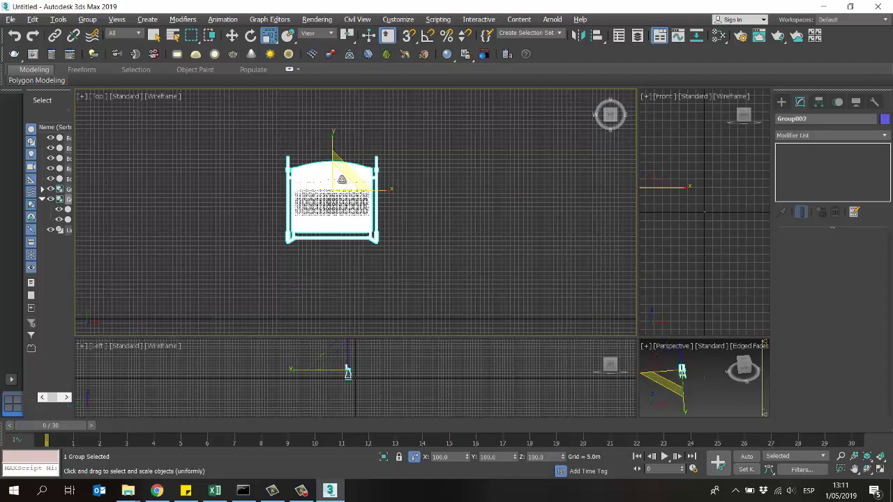
{"action": "left_click_drag", "start_coordinate": [341, 180], "coordinate": [243, 230]}
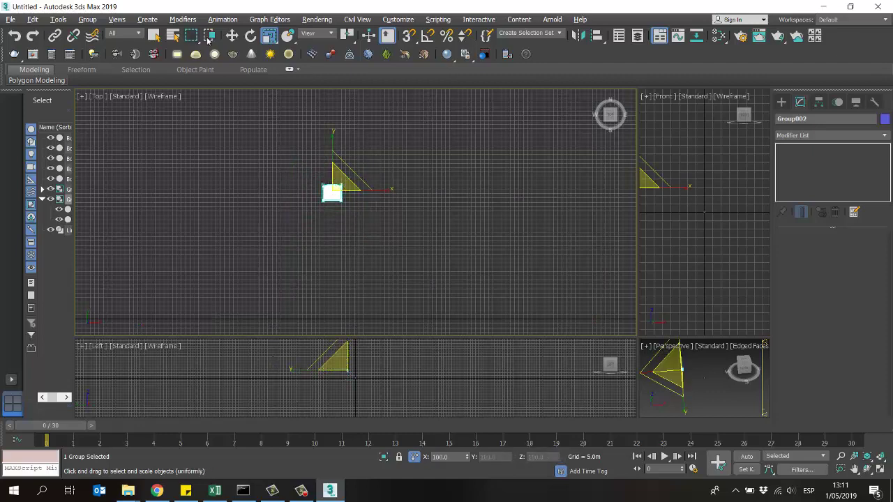
Move the bar chair across the Top viewport to the exhibition stand and set it down just outside the stand for comparison
{"action": "left_click", "coordinate": [231, 35]}
{"action": "scroll", "coordinate": [232, 119], "scroll_direction": "down", "scroll_amount": 2}
{"action": "scroll", "coordinate": [354, 164], "scroll_direction": "down", "scroll_amount": 2}
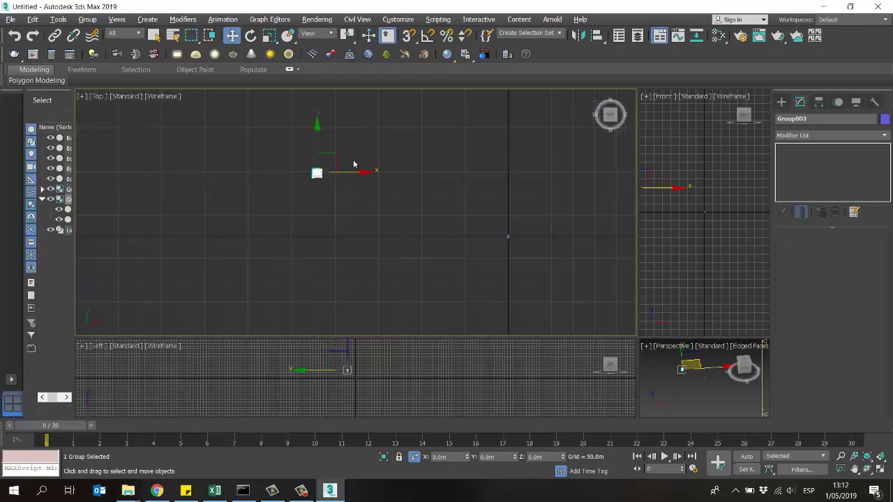
{"action": "left_click_drag", "start_coordinate": [333, 153], "coordinate": [525, 217]}
{"action": "scroll", "coordinate": [524, 247], "scroll_direction": "up", "scroll_amount": 12}
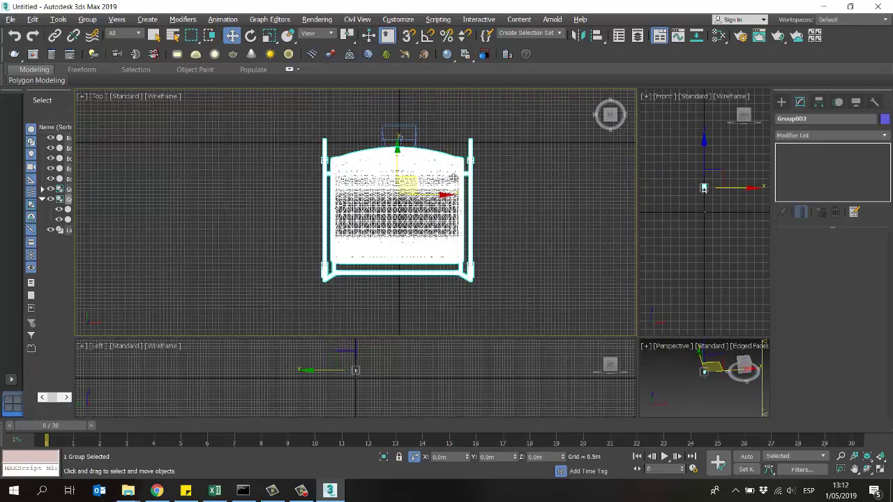
{"action": "scroll", "coordinate": [453, 202], "scroll_direction": "down", "scroll_amount": 2}
{"action": "left_click_drag", "start_coordinate": [400, 196], "coordinate": [205, 327]}
Uniformly scale the bar chair down further in the Top viewport, judging its size against the neighbouring stand
{"action": "left_click", "coordinate": [270, 36]}
{"action": "scroll", "coordinate": [249, 184], "scroll_direction": "up", "scroll_amount": 2}
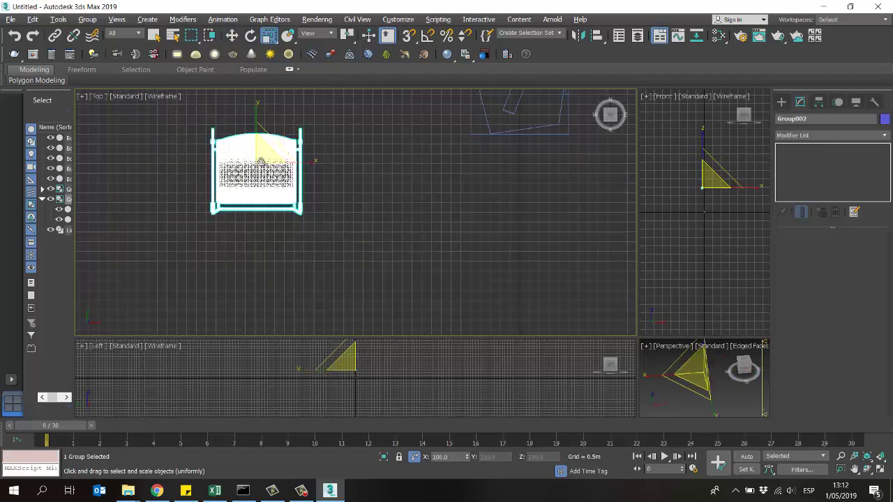
{"action": "scroll", "coordinate": [260, 161], "scroll_direction": "down", "scroll_amount": 2}
{"action": "scroll", "coordinate": [241, 221], "scroll_direction": "down", "scroll_amount": 3}
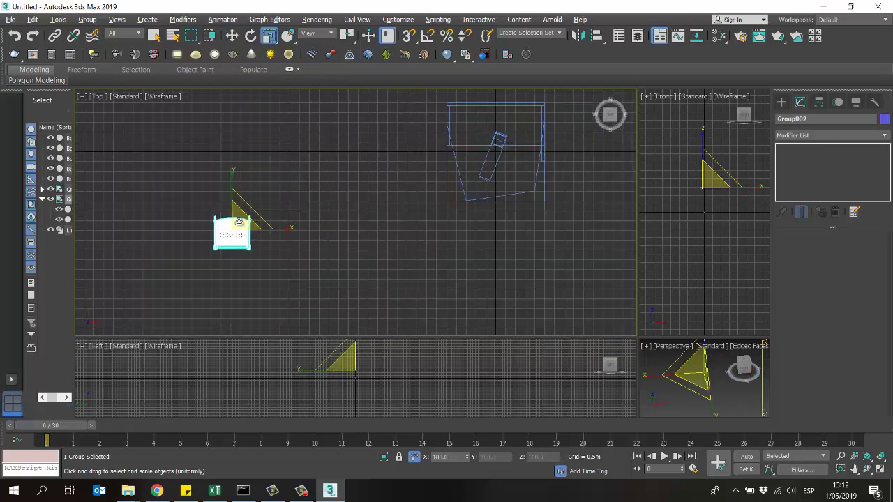
{"action": "left_click_drag", "start_coordinate": [238, 221], "coordinate": [219, 255]}
Bring the bar chair closer to the stand's edge and reduce it again with a uniform scale
{"action": "left_click", "coordinate": [233, 36]}
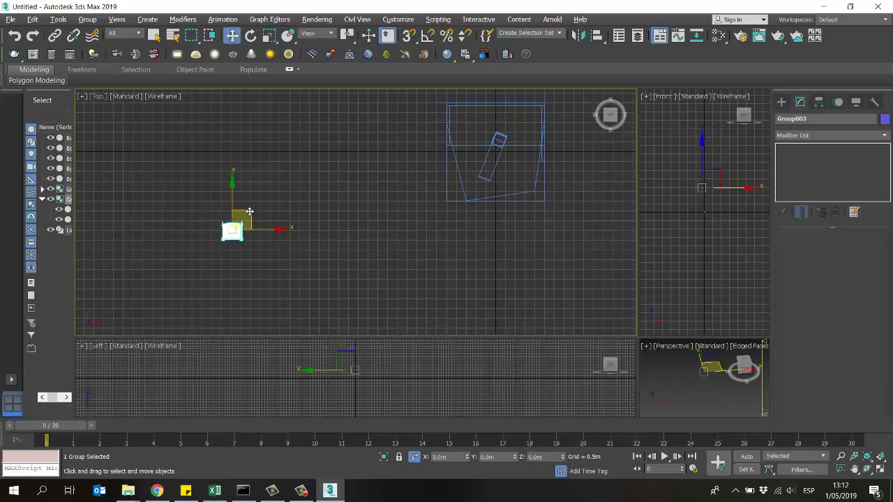
{"action": "left_click_drag", "start_coordinate": [249, 211], "coordinate": [422, 157]}
{"action": "key", "text": "z"}
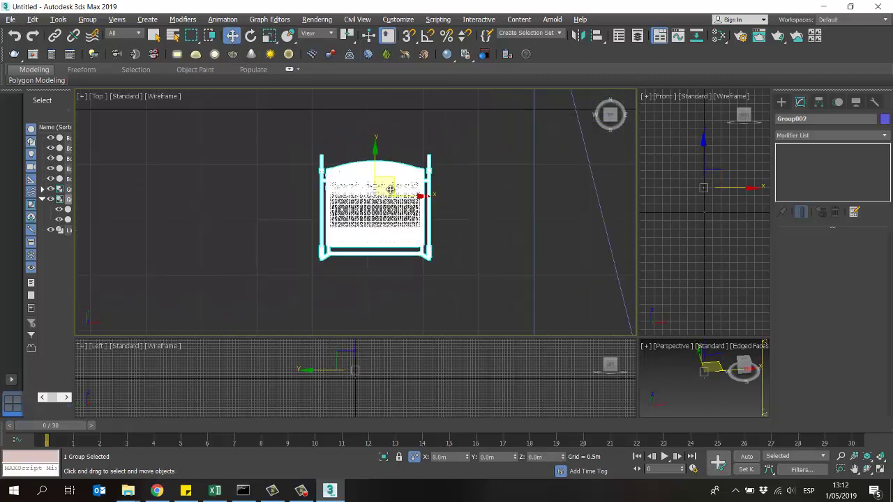
{"action": "left_click_drag", "start_coordinate": [390, 189], "coordinate": [317, 205]}
{"action": "key", "text": "r"}
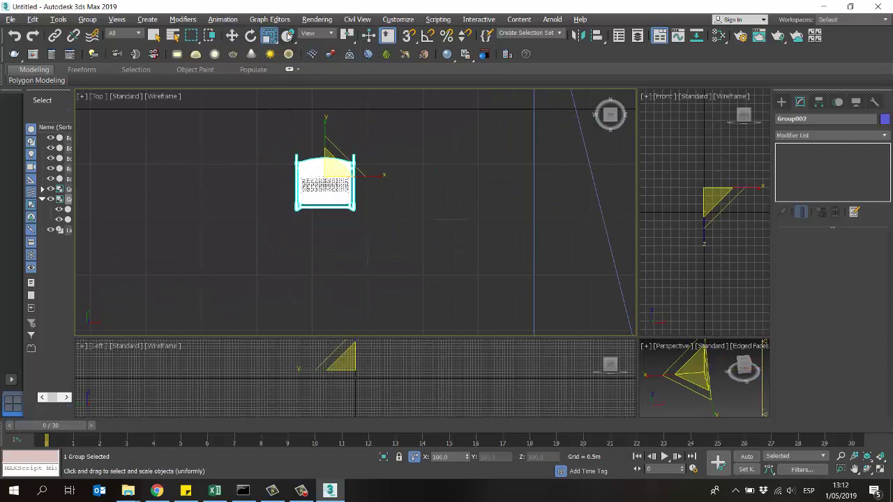
Move the bar chair onto the stand's floor beside the slanted counter in the Top viewport
{"action": "left_click", "coordinate": [231, 35]}
{"action": "scroll", "coordinate": [352, 179], "scroll_direction": "up", "scroll_amount": 2}
{"action": "left_click_drag", "start_coordinate": [346, 160], "coordinate": [367, 172]}
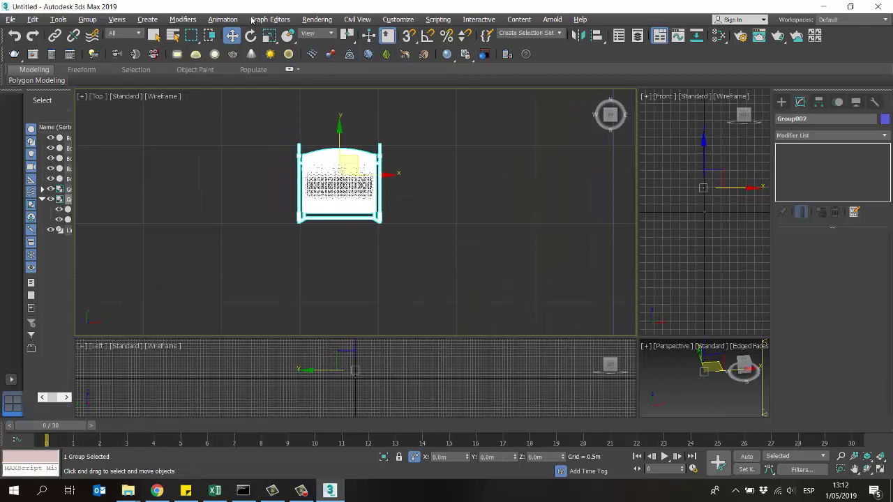
{"action": "scroll", "coordinate": [283, 198], "scroll_direction": "down", "scroll_amount": 5}
{"action": "middle_click_drag", "start_coordinate": [368, 205], "coordinate": [285, 203]}
{"action": "scroll", "coordinate": [271, 188], "scroll_direction": "up", "scroll_amount": 2}
{"action": "left_click_drag", "start_coordinate": [170, 177], "coordinate": [363, 138]}
Enlarge the Front viewport to fill most of the viewport area and frame the chair together with the stand
{"action": "left_click_drag", "start_coordinate": [638, 337], "coordinate": [276, 355]}
{"action": "middle_click_drag", "start_coordinate": [532, 201], "coordinate": [457, 219]}
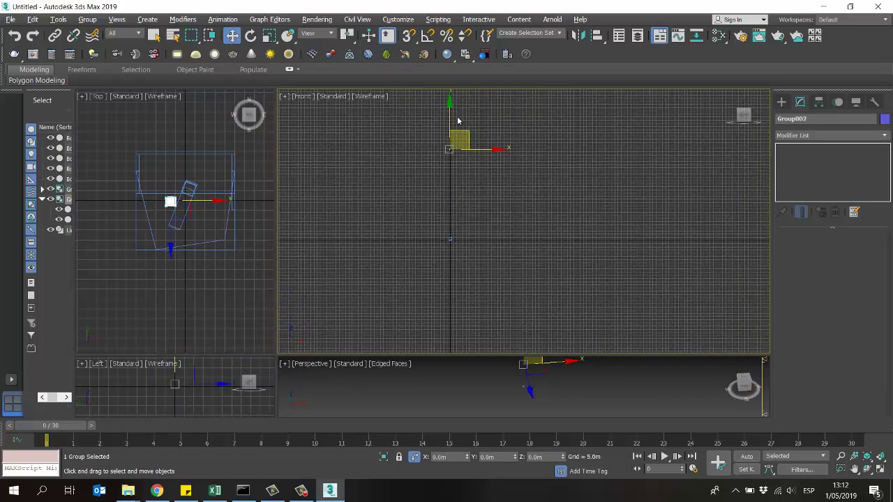
{"action": "scroll", "coordinate": [434, 205], "scroll_direction": "down", "scroll_amount": 2}
{"action": "middle_click_drag", "start_coordinate": [452, 175], "coordinate": [548, 181]}
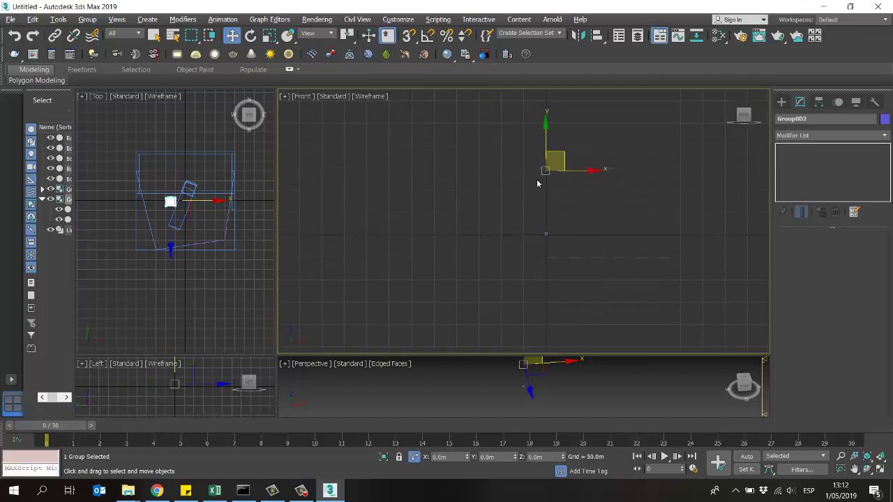
{"action": "scroll", "coordinate": [566, 158], "scroll_direction": "up", "scroll_amount": 10}
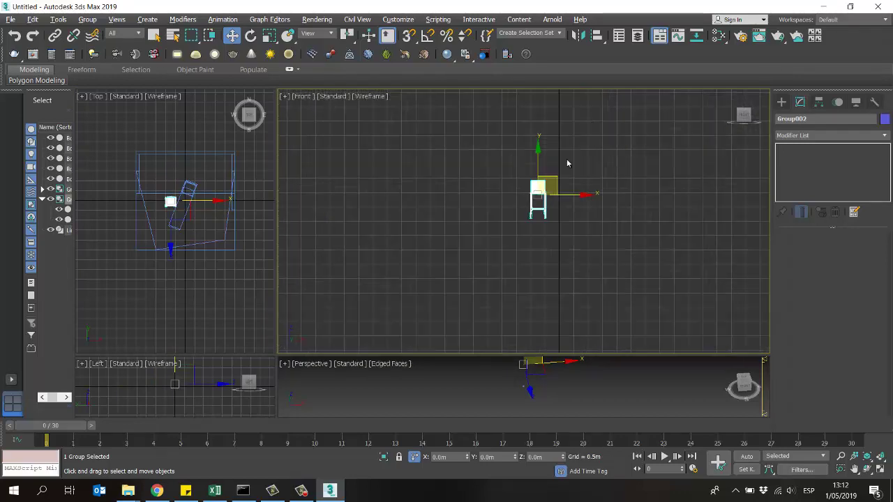
{"action": "scroll", "coordinate": [535, 140], "scroll_direction": "down", "scroll_amount": 4}
Lower the bar chair vertically in the Front viewport until its legs stand on the platform floor beside the counter
{"action": "left_click_drag", "start_coordinate": [536, 105], "coordinate": [538, 293]}
{"action": "middle_click_drag", "start_coordinate": [540, 293], "coordinate": [539, 177]}
{"action": "left_click_drag", "start_coordinate": [533, 180], "coordinate": [540, 272]}
{"action": "scroll", "coordinate": [540, 271], "scroll_direction": "up", "scroll_amount": 5}
{"action": "middle_click_drag", "start_coordinate": [500, 153], "coordinate": [496, 226]}
{"action": "scroll", "coordinate": [497, 226], "scroll_direction": "down", "scroll_amount": 2}
{"action": "left_click_drag", "start_coordinate": [493, 142], "coordinate": [494, 210]}
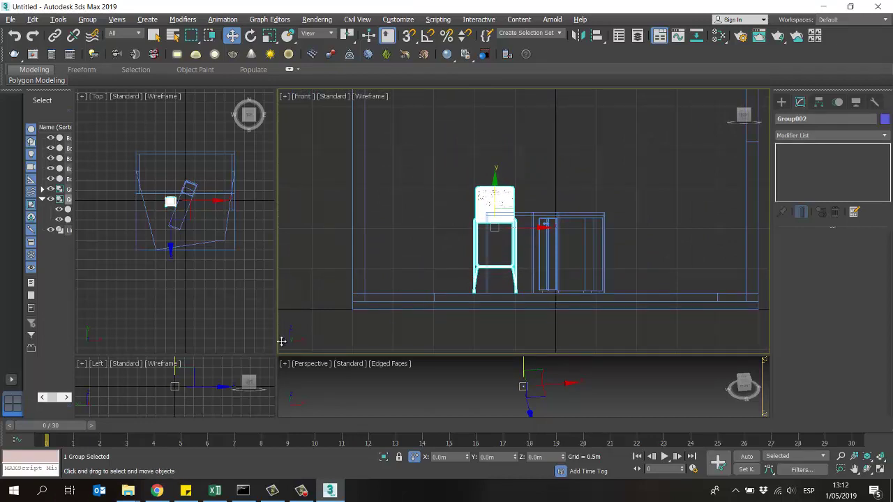
Enlarge the Perspective viewport and orbit around the stand to compare the bar chair's size with the counter
{"action": "left_click_drag", "start_coordinate": [282, 341], "coordinate": [364, 147]}
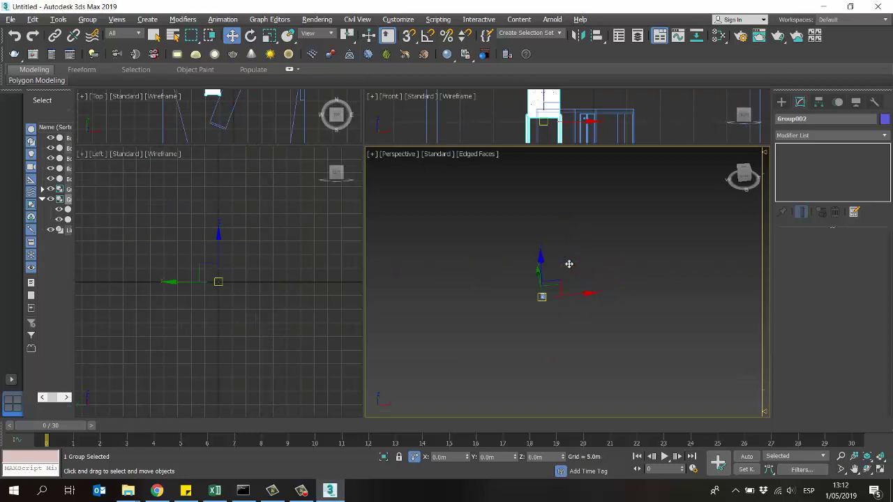
{"action": "scroll", "coordinate": [530, 311], "scroll_direction": "up", "scroll_amount": 10}
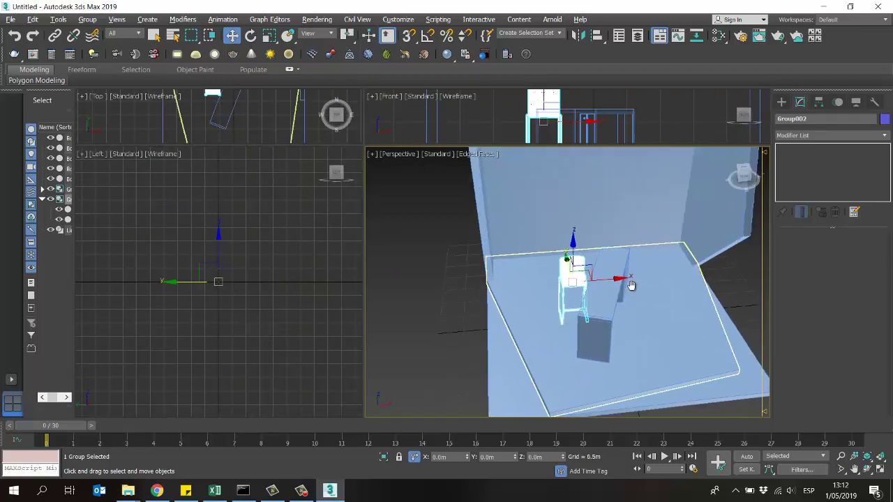
{"action": "middle_click_drag", "start_coordinate": [631, 285], "coordinate": [632, 278]}
{"action": "left_click", "coordinate": [867, 469]}
{"action": "left_click_drag", "start_coordinate": [557, 272], "coordinate": [619, 260]}
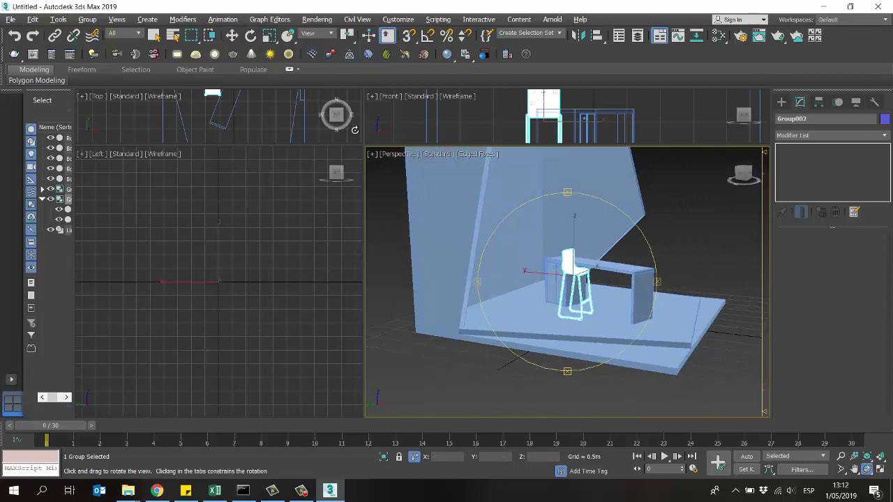
Rebalance the four viewports to give Top and Front more height, and frame the bar chair in the Top viewport
{"action": "key", "text": "w"}
{"action": "left_click_drag", "start_coordinate": [364, 143], "coordinate": [402, 224]}
{"action": "scroll", "coordinate": [262, 120], "scroll_direction": "up", "scroll_amount": 3}
{"action": "middle_click_drag", "start_coordinate": [262, 120], "coordinate": [213, 145]}
{"action": "scroll", "coordinate": [220, 133], "scroll_direction": "down", "scroll_amount": 3}
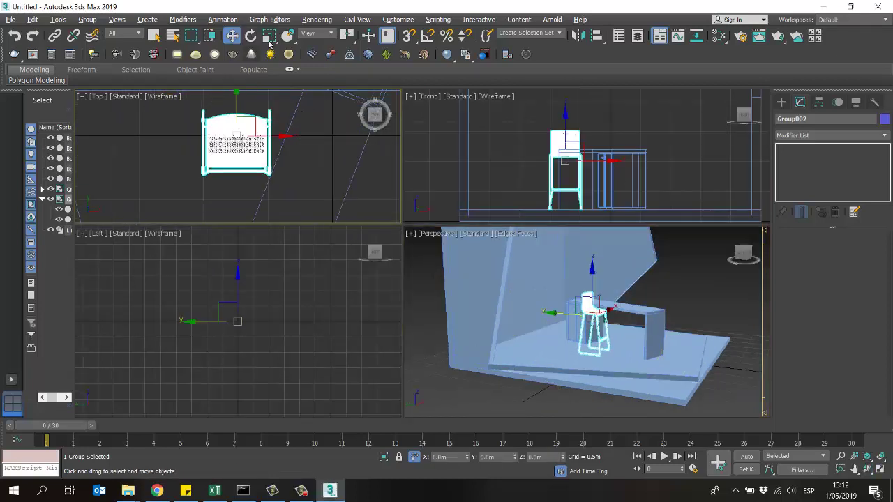
Scale the bar chair down slightly and shift it a little beside the counter in the Top viewport
{"action": "left_click", "coordinate": [269, 36]}
{"action": "left_click_drag", "start_coordinate": [243, 127], "coordinate": [254, 144]}
{"action": "left_click", "coordinate": [232, 36]}
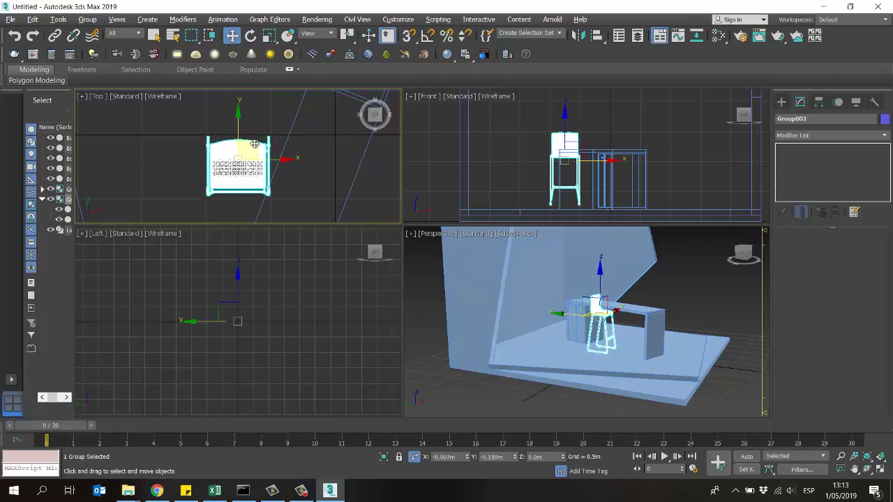
{"action": "middle_click_drag", "start_coordinate": [625, 300], "coordinate": [627, 295]}
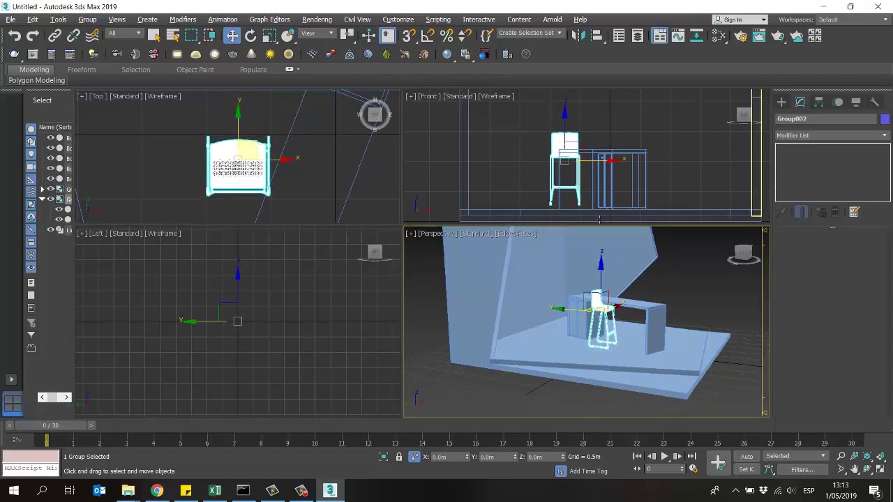
Lower the bar chair precisely in the Front viewport so the base of its legs rests on the platform surface
{"action": "middle_click_drag", "start_coordinate": [565, 155], "coordinate": [569, 137]}
{"action": "scroll", "coordinate": [569, 137], "scroll_direction": "up", "scroll_amount": 4}
{"action": "left_click_drag", "start_coordinate": [567, 118], "coordinate": [567, 128]}
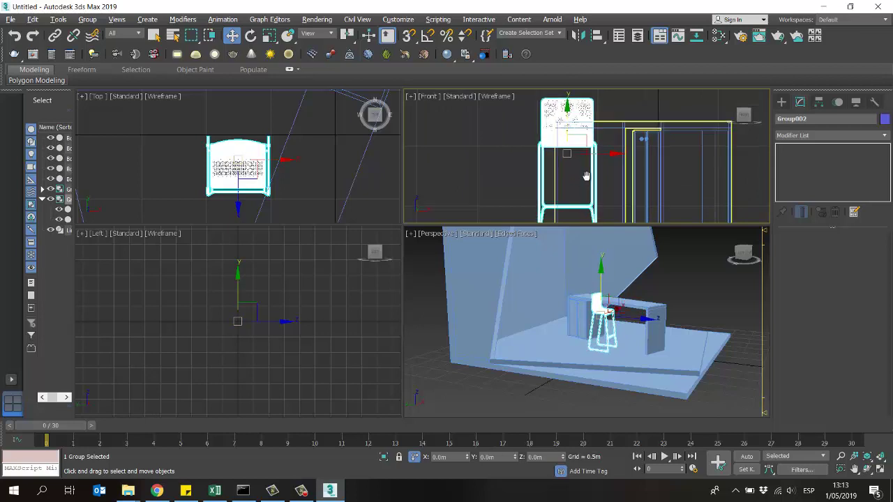
{"action": "middle_click_drag", "start_coordinate": [585, 178], "coordinate": [588, 98]}
{"action": "scroll", "coordinate": [593, 169], "scroll_direction": "up", "scroll_amount": 10}
{"action": "left_click_drag", "start_coordinate": [581, 129], "coordinate": [582, 145]}
{"action": "scroll", "coordinate": [614, 286], "scroll_direction": "up", "scroll_amount": 5}
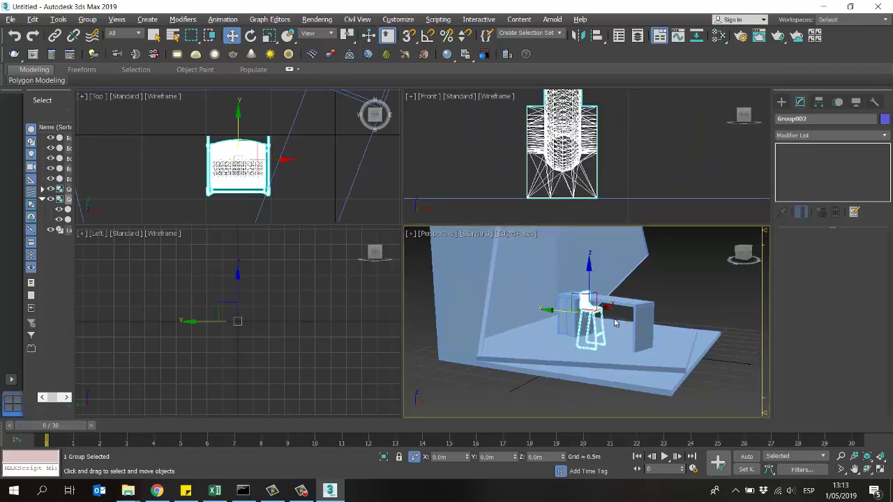
Deselect the bar chair and turn off Edged Faces in the Perspective viewport so only Default Shading is displayed
{"action": "left_click", "coordinate": [512, 268]}
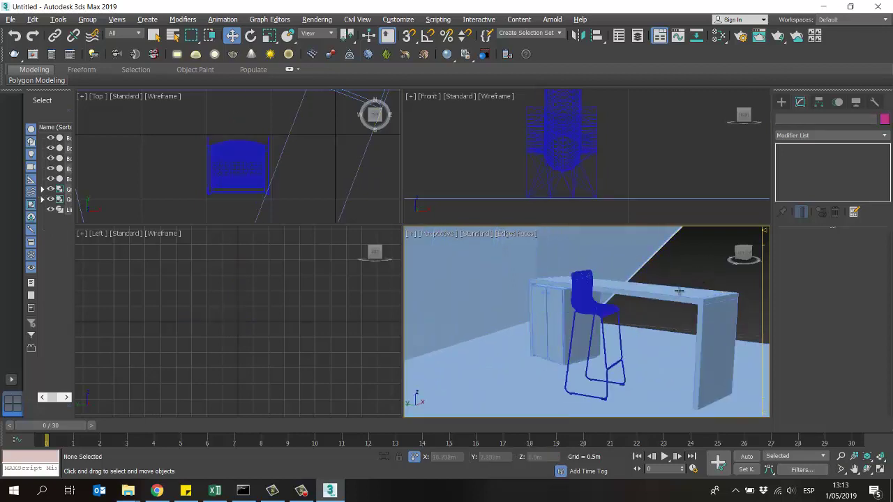
{"action": "left_click", "coordinate": [516, 234]}
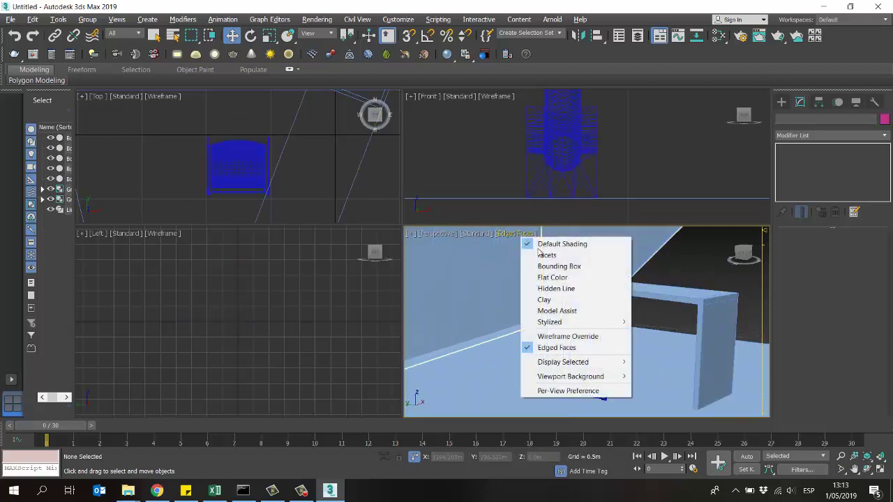
{"action": "left_click", "coordinate": [555, 347]}
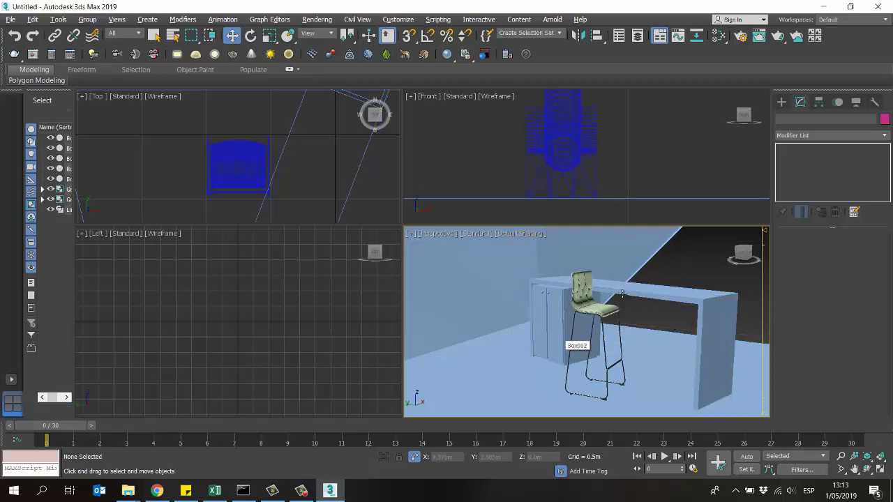
{"action": "scroll", "coordinate": [621, 294], "scroll_direction": "up", "scroll_amount": 3}
{"action": "scroll", "coordinate": [622, 295], "scroll_direction": "down", "scroll_amount": 8}
Check the bar chair's placement beside the counter in an enlarged Top viewport and an enlarged Perspective viewport
{"action": "left_click", "coordinate": [591, 314]}
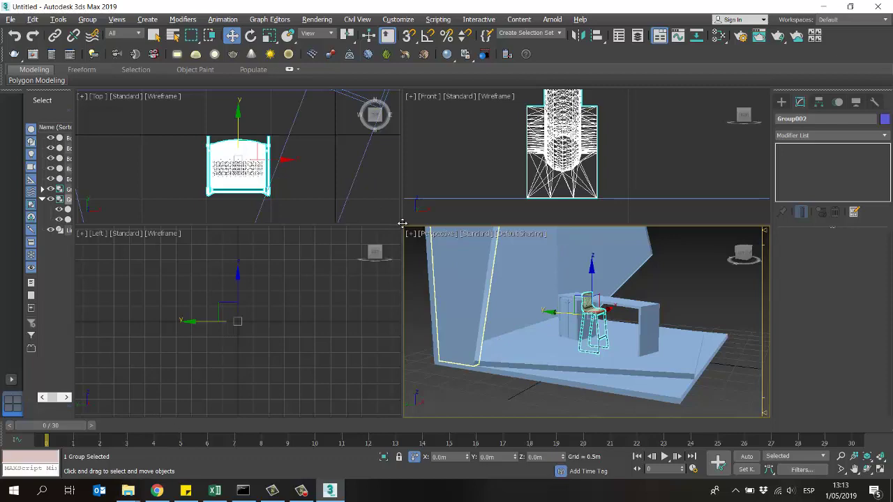
{"action": "left_click_drag", "start_coordinate": [403, 223], "coordinate": [572, 390]}
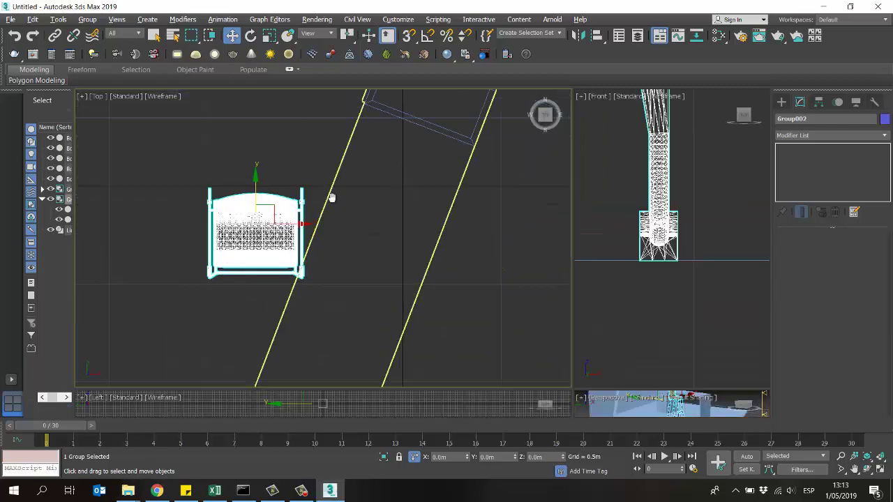
{"action": "left_click", "coordinate": [419, 275]}
{"action": "left_click_drag", "start_coordinate": [571, 390], "coordinate": [366, 151]}
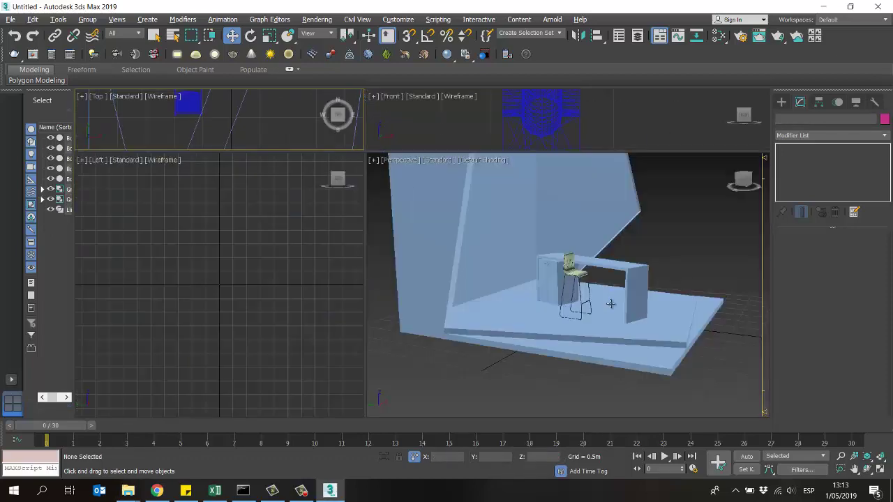
Rotate the bar chair about its vertical axis to face the counter, refining the angle in the Top viewport to match the counter's slant
{"action": "left_click", "coordinate": [579, 272]}
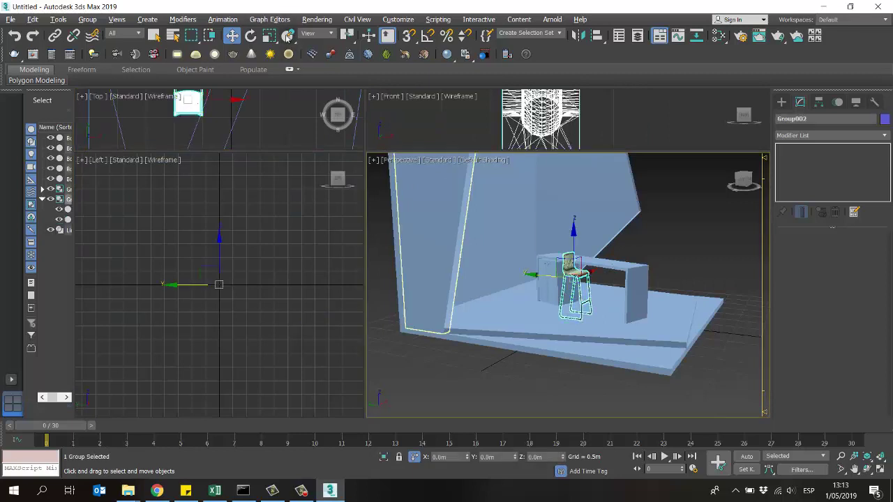
{"action": "left_click", "coordinate": [251, 36]}
{"action": "key", "text": "z"}
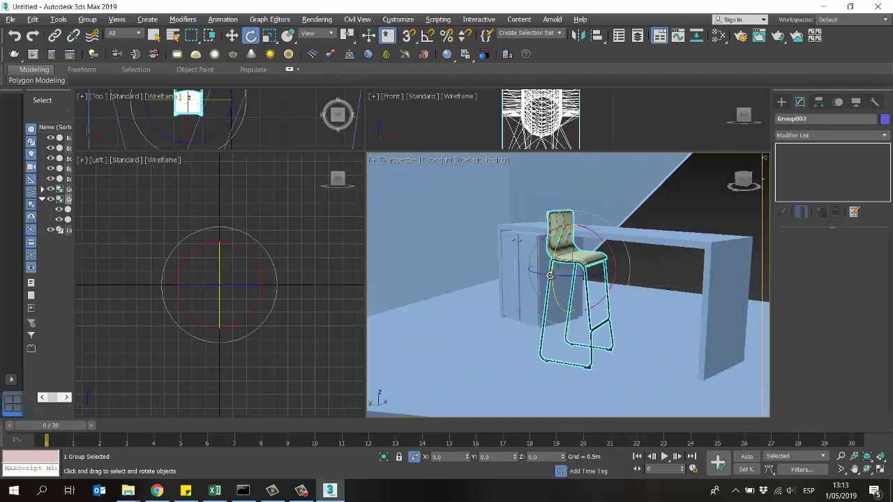
{"action": "left_click_drag", "start_coordinate": [549, 276], "coordinate": [608, 273]}
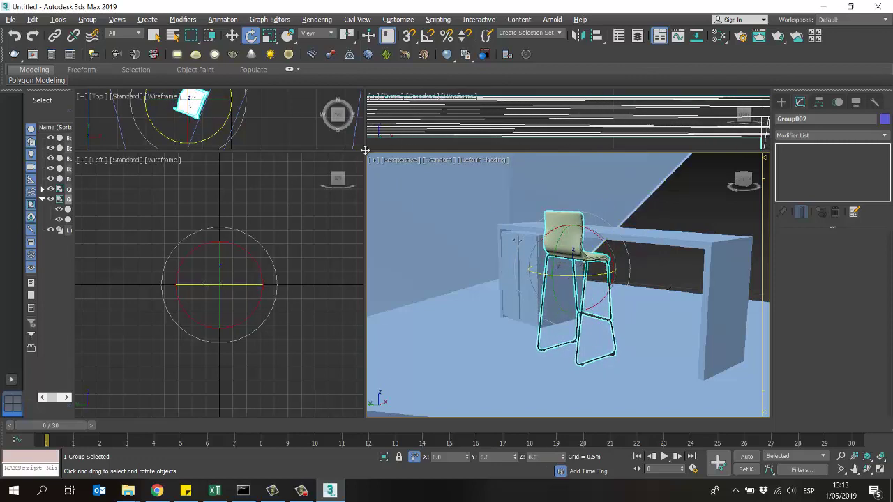
{"action": "left_click_drag", "start_coordinate": [364, 149], "coordinate": [648, 323]}
{"action": "scroll", "coordinate": [354, 187], "scroll_direction": "up", "scroll_amount": 5}
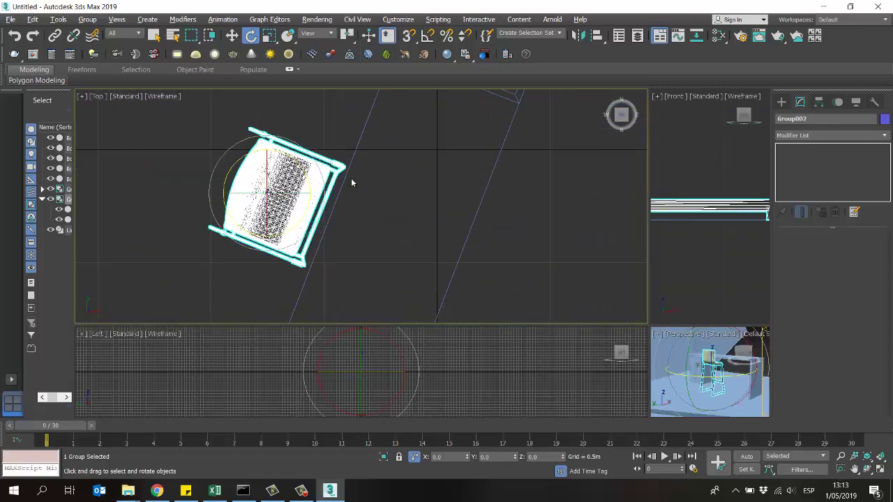
{"action": "left_click_drag", "start_coordinate": [284, 154], "coordinate": [285, 153]}
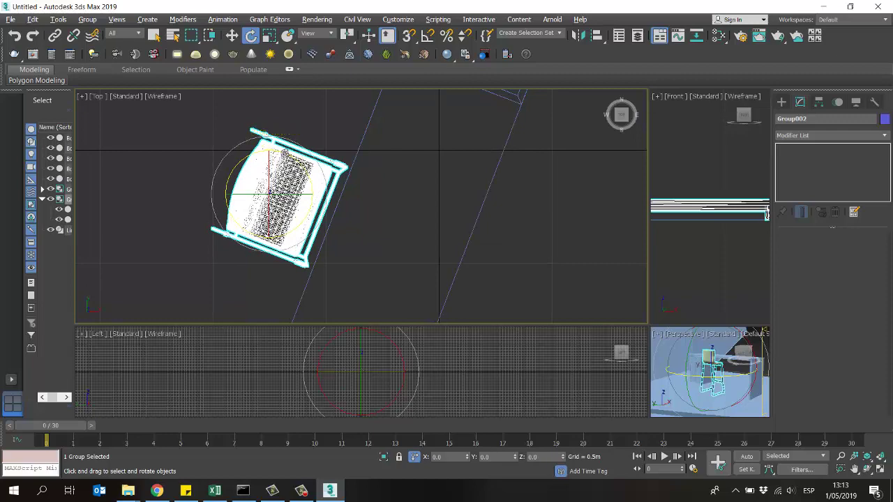
Move the bar chair toward the counter's cabinet end in the Top viewport and make one copy of it farther along the same side
{"action": "scroll", "coordinate": [359, 200], "scroll_direction": "down", "scroll_amount": 5}
{"action": "left_click", "coordinate": [231, 36]}
{"action": "scroll", "coordinate": [351, 200], "scroll_direction": "up", "scroll_amount": 2}
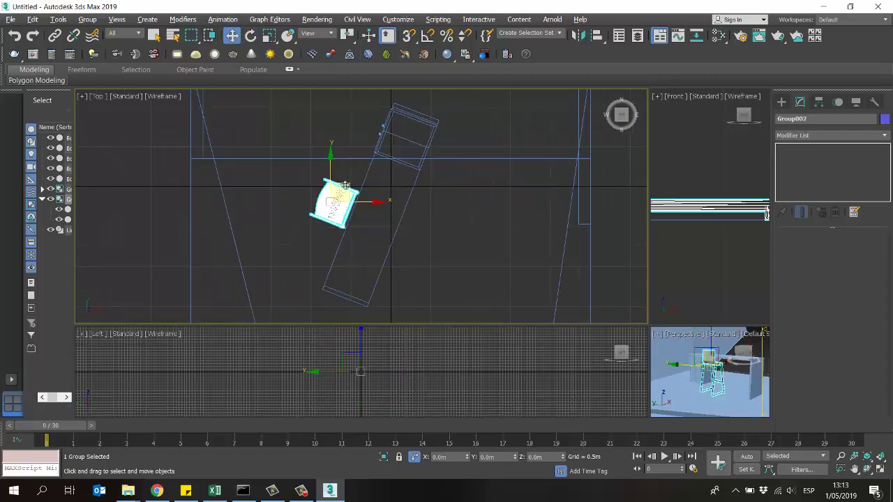
{"action": "left_click_drag", "start_coordinate": [351, 200], "coordinate": [355, 152]}
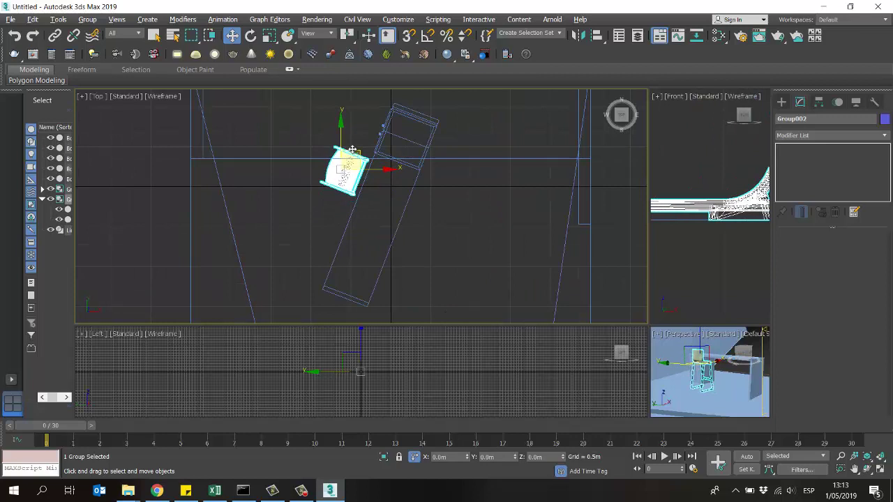
{"action": "left_click_drag", "start_coordinate": [352, 149], "coordinate": [334, 207], "text": "shift"}
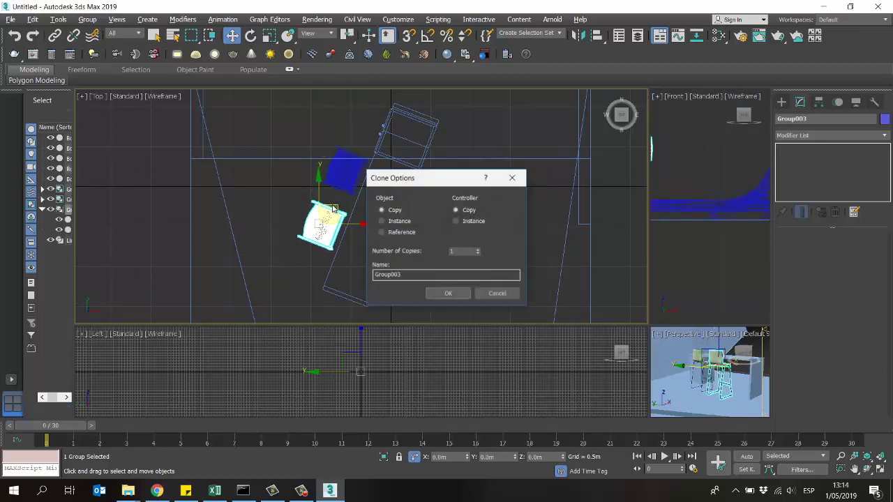
{"action": "left_click", "coordinate": [449, 294]}
Select both bar chairs and place one copy of the pair on the opposite side of the counter
{"action": "left_click", "coordinate": [350, 187], "text": "ctrl"}
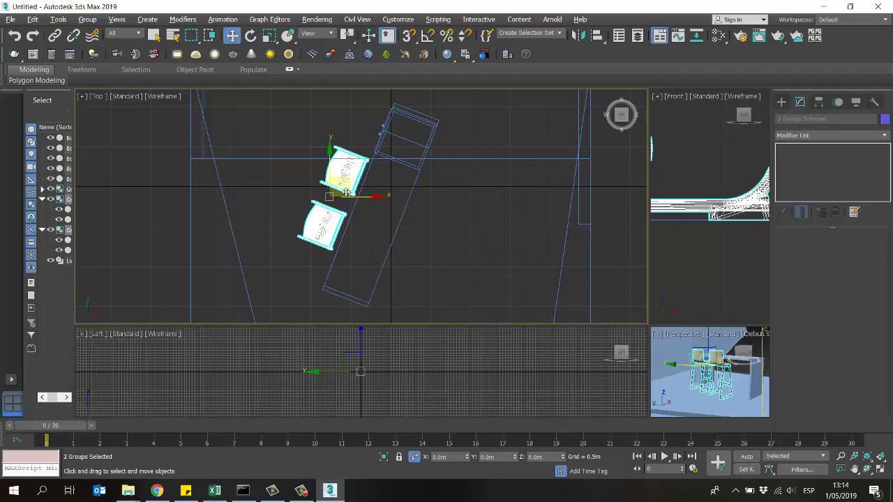
{"action": "mouse_move", "coordinate": [343, 179]}
{"action": "left_mouse_down", "text": "shift"}
{"action": "mouse_move", "coordinate": [381, 210]}
{"action": "mouse_move", "coordinate": [425, 221]}
{"action": "left_mouse_up", "text": "shift"}
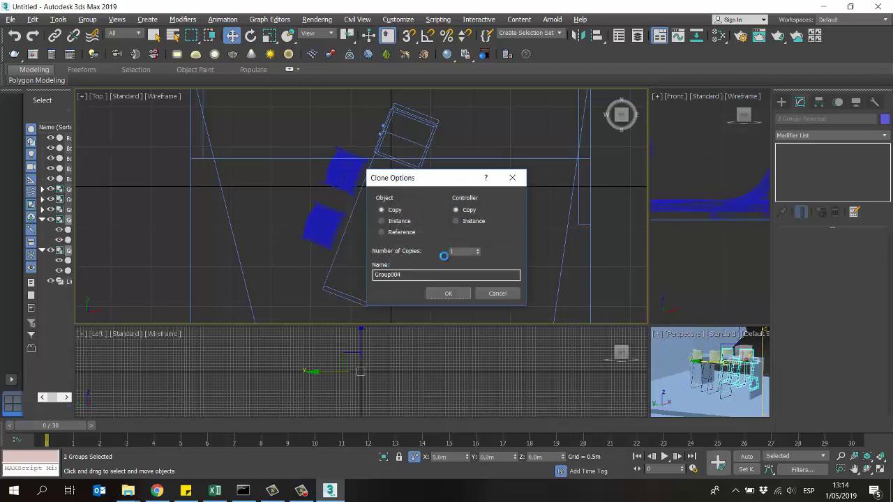
{"action": "left_click", "coordinate": [450, 293]}
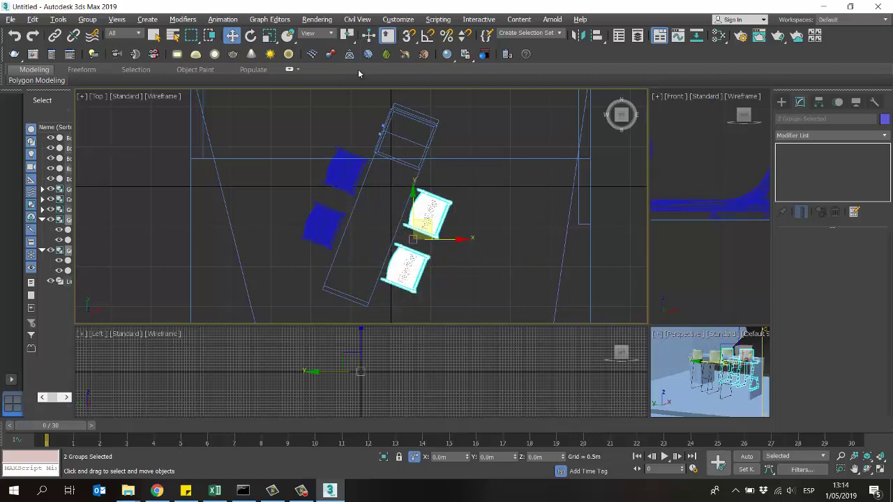
Turn on Angle Snap and rotate the copied pair of bar chairs so they face the counter from the opposite side
{"action": "left_click", "coordinate": [251, 35]}
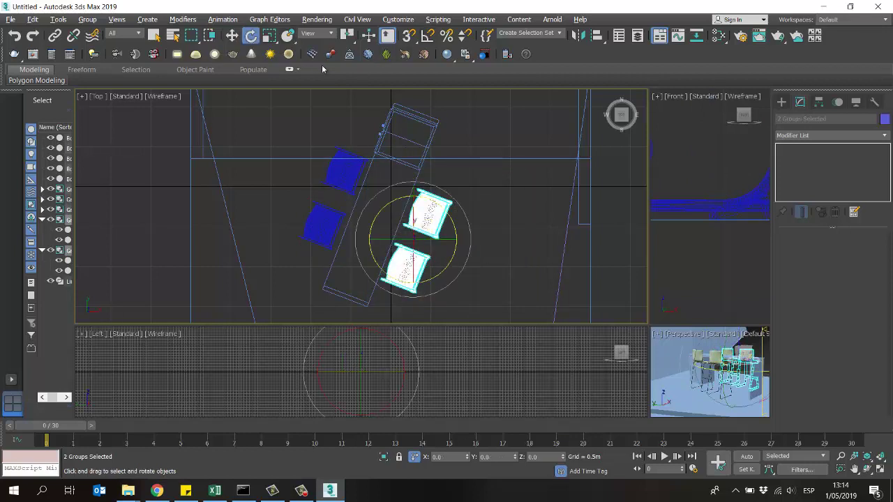
{"action": "left_click", "coordinate": [427, 36]}
{"action": "mouse_move", "coordinate": [452, 222]}
{"action": "left_mouse_down"}
{"action": "mouse_move", "coordinate": [450, 202]}
{"action": "mouse_move", "coordinate": [438, 222]}
{"action": "left_mouse_up"}
{"action": "left_click", "coordinate": [231, 35]}
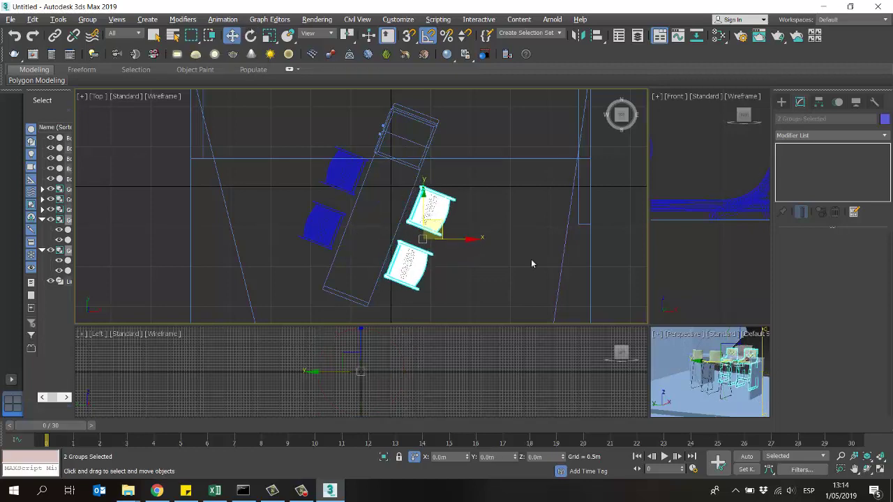
Examine the four bar chairs around the counter from other angles in an enlarged Perspective viewport
{"action": "left_click_drag", "start_coordinate": [639, 329], "coordinate": [288, 171]}
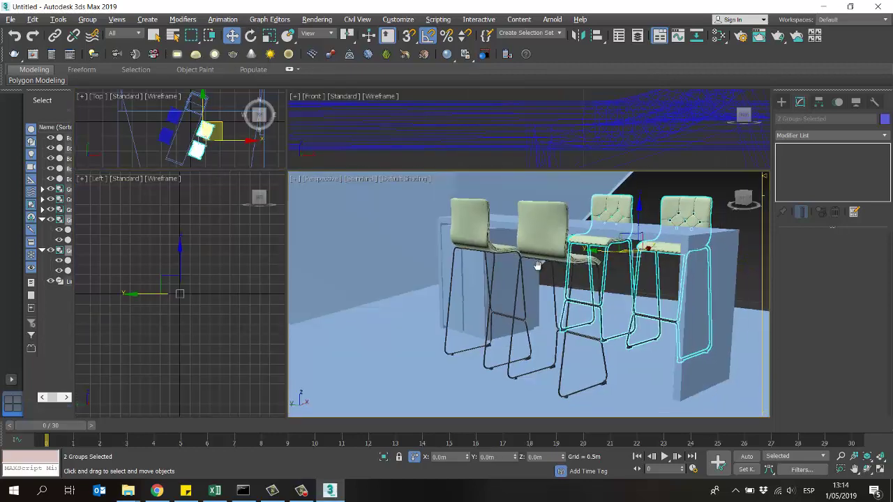
{"action": "scroll", "coordinate": [607, 276], "scroll_direction": "up", "scroll_amount": 3}
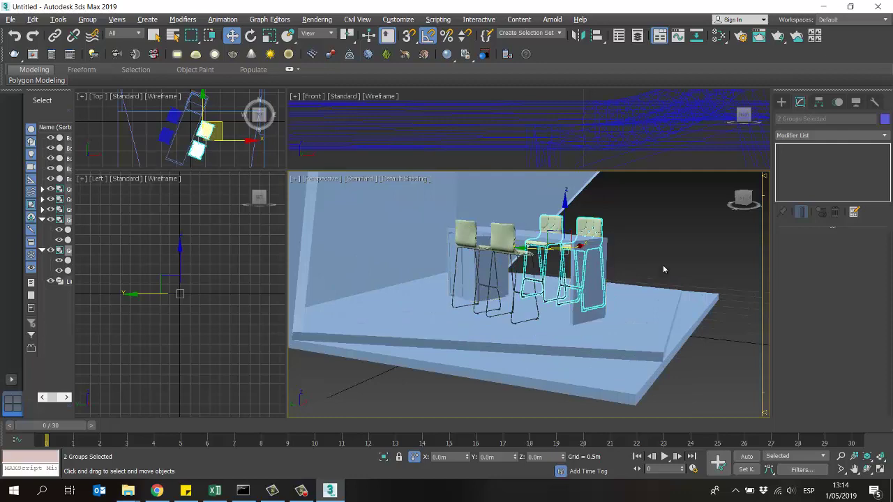
{"action": "left_click", "coordinate": [866, 468]}
{"action": "left_click_drag", "start_coordinate": [509, 279], "coordinate": [538, 297]}
{"action": "right_click", "coordinate": [290, 394]}
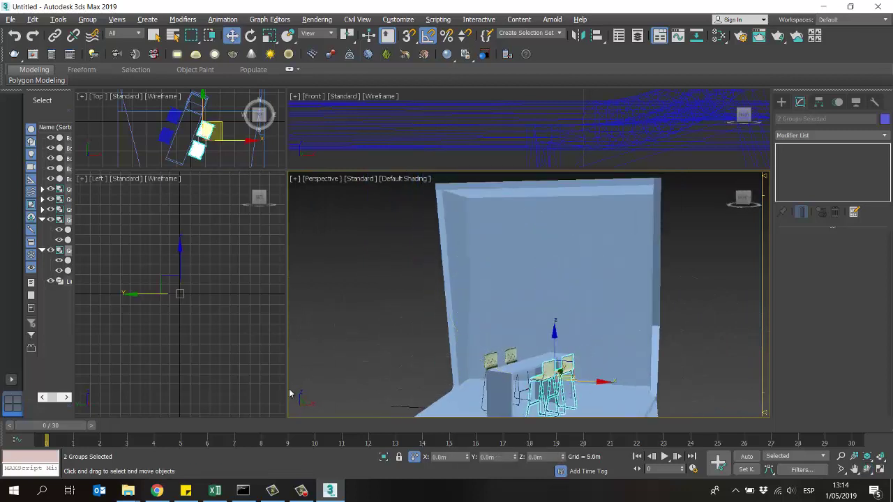
Switch to Chrome and filter the Archibase Planet free 3D models by the Home Appliances category
{"action": "left_click", "coordinate": [157, 491]}
{"action": "left_click", "coordinate": [355, 193]}
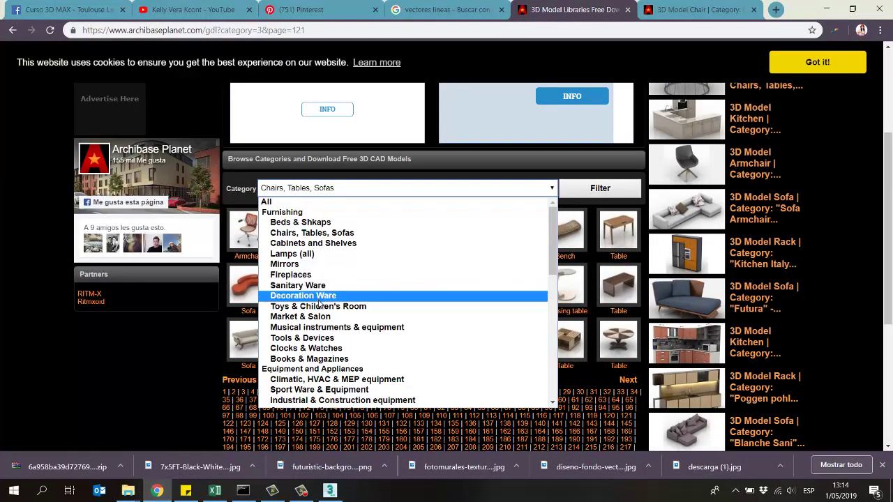
{"action": "scroll", "coordinate": [349, 336], "scroll_direction": "down", "scroll_amount": 3}
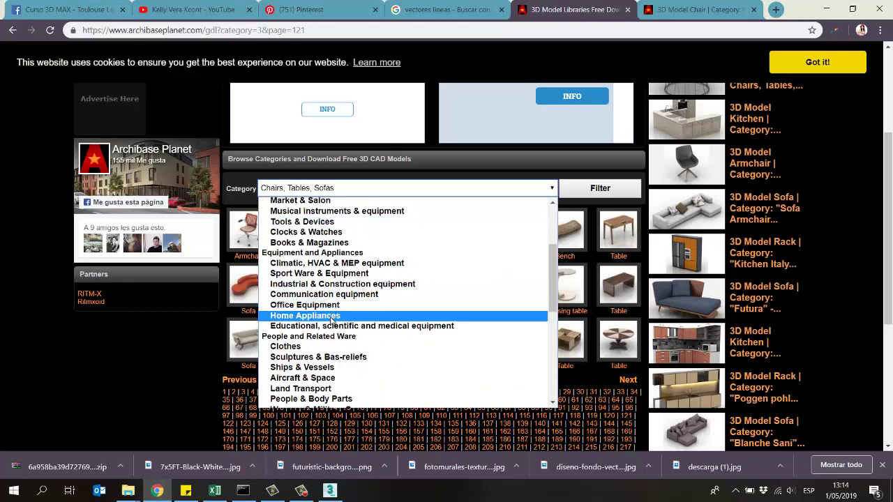
{"action": "left_click", "coordinate": [333, 320]}
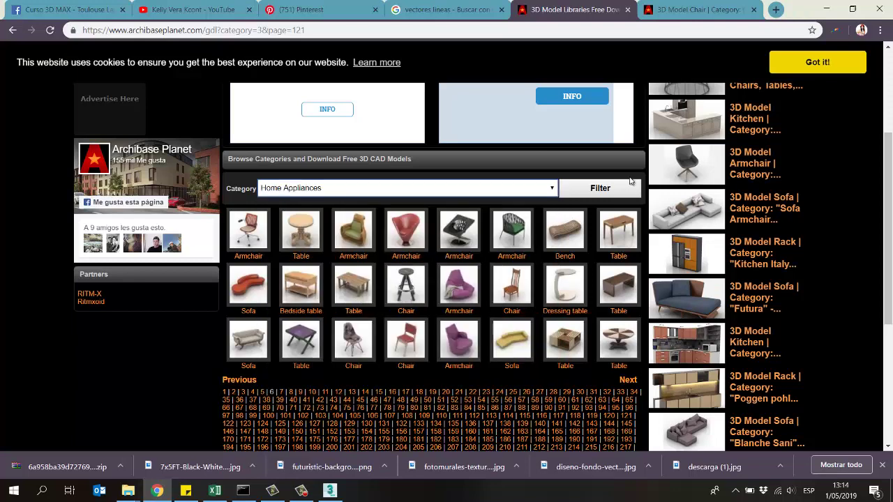
{"action": "left_click", "coordinate": [609, 189]}
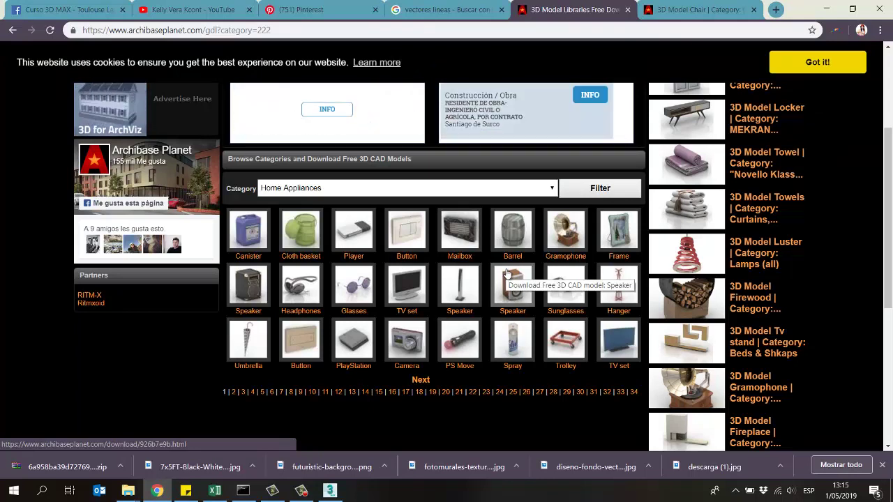
{"action": "mouse_move", "coordinate": [127, 490]}
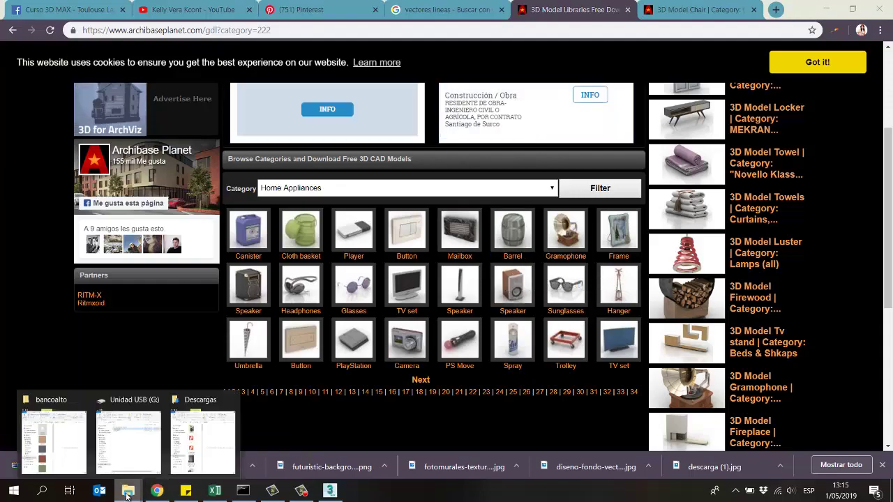
{"action": "left_click", "coordinate": [202, 419]}
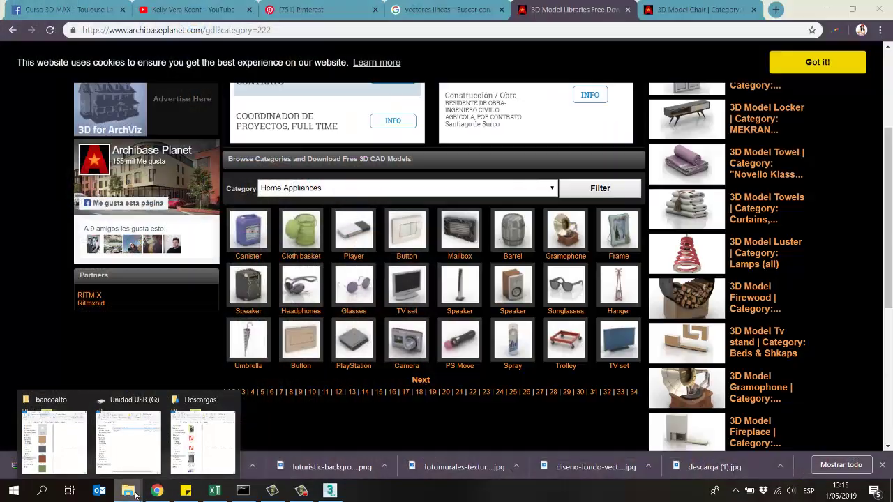
{"action": "left_click", "coordinate": [212, 428]}
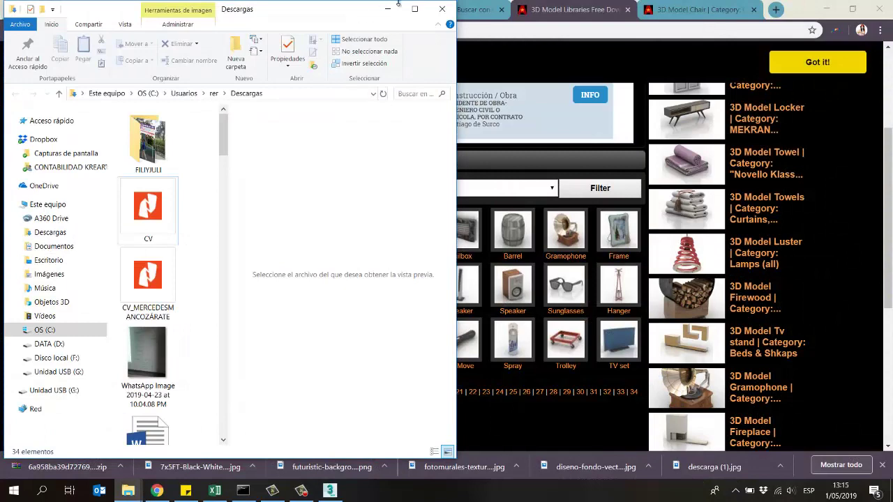
{"action": "left_click", "coordinate": [442, 8]}
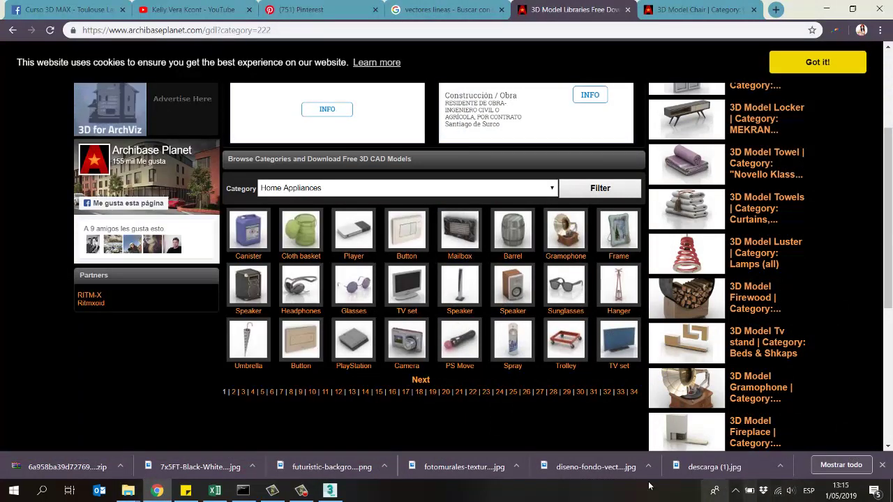
{"action": "left_click", "coordinate": [302, 491]}
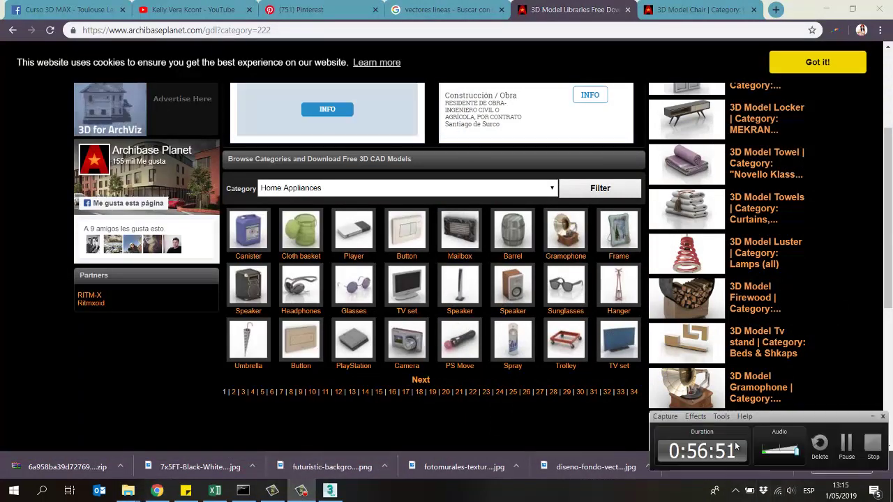
{"action": "left_click", "coordinate": [846, 445]}
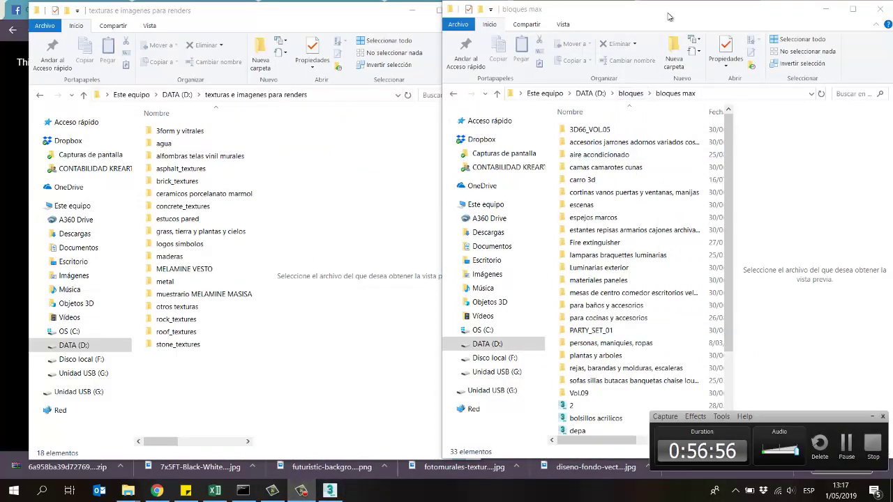
{"action": "mouse_move", "coordinate": [668, 16]}
{"action": "left_mouse_down"}
{"action": "mouse_move", "coordinate": [616, 30]}
{"action": "mouse_move", "coordinate": [659, 16]}
{"action": "left_mouse_up"}
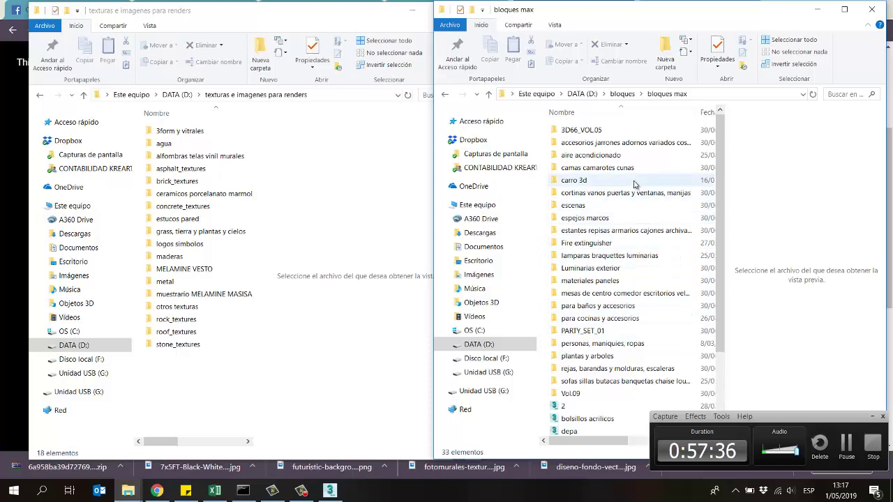
{"action": "mouse_move", "coordinate": [635, 184]}
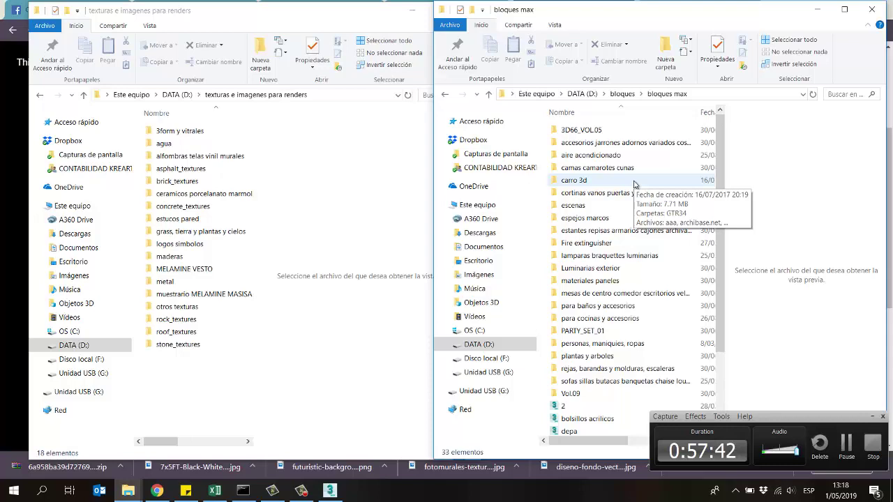
{"action": "left_click_drag", "start_coordinate": [288, 14], "coordinate": [275, 14]}
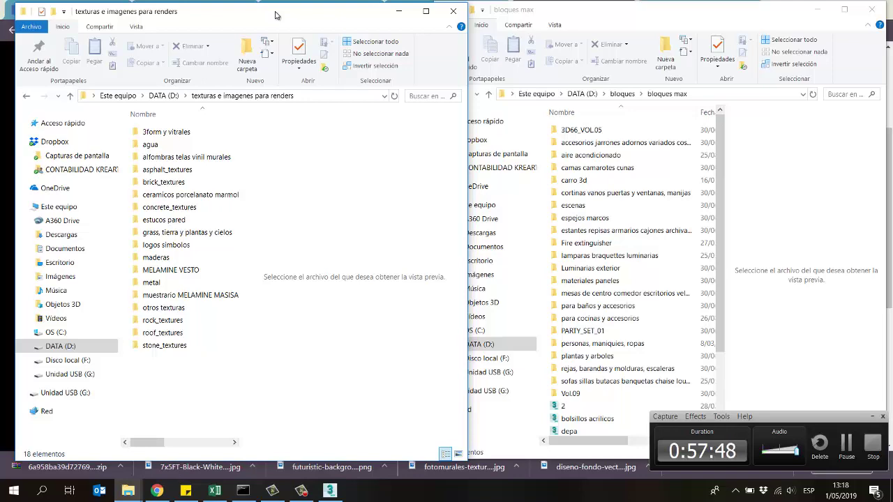
{"action": "left_click_drag", "start_coordinate": [275, 14], "coordinate": [296, 19]}
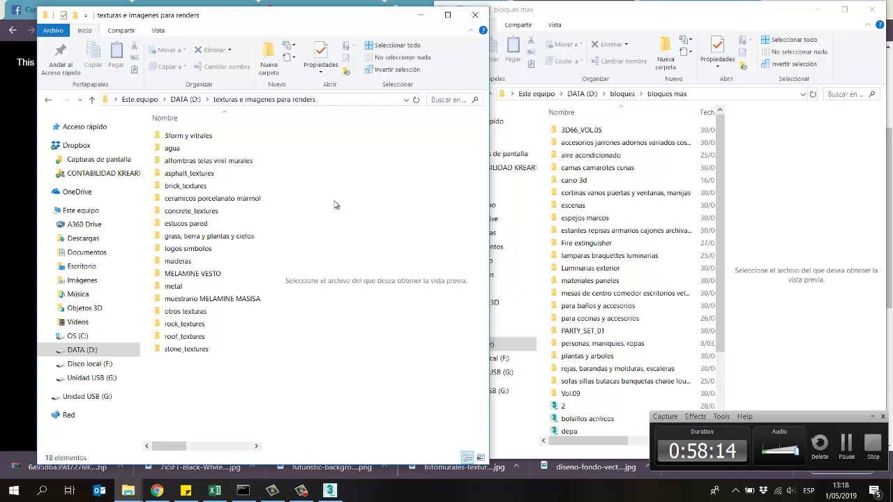
Minimize the textures folder and browser windows, and locate the TV42 scene file in the "bloques max" folder
{"action": "left_click", "coordinate": [421, 17]}
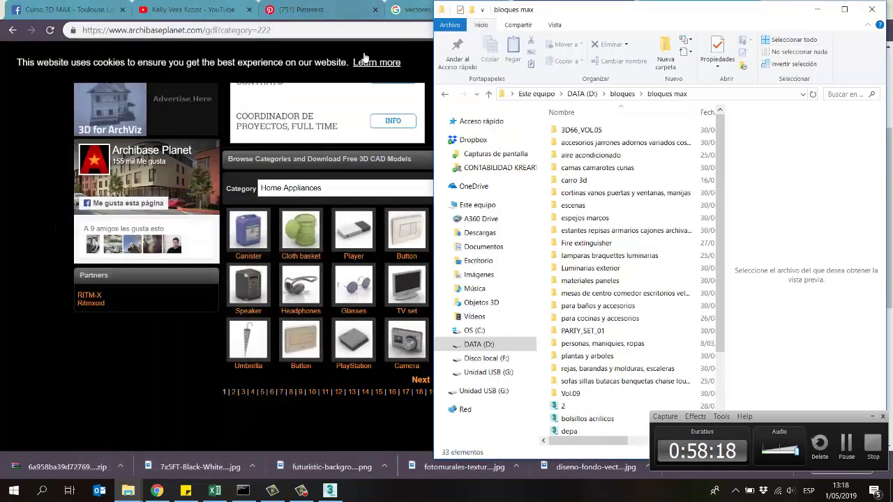
{"action": "left_click", "coordinate": [411, 30]}
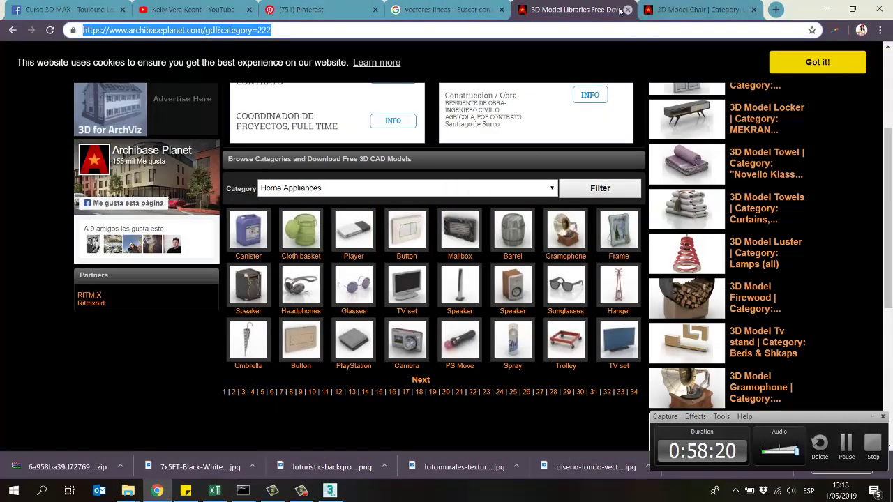
{"action": "left_click", "coordinate": [825, 10]}
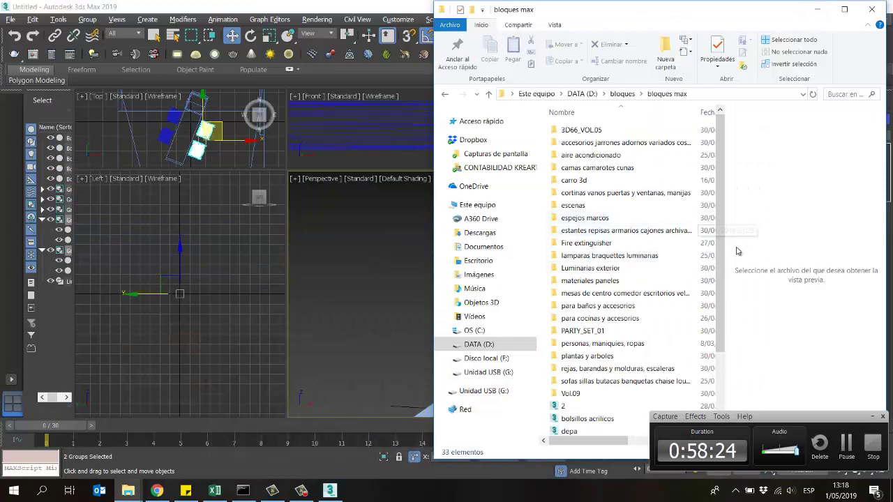
{"action": "left_click_drag", "start_coordinate": [720, 244], "coordinate": [720, 318]}
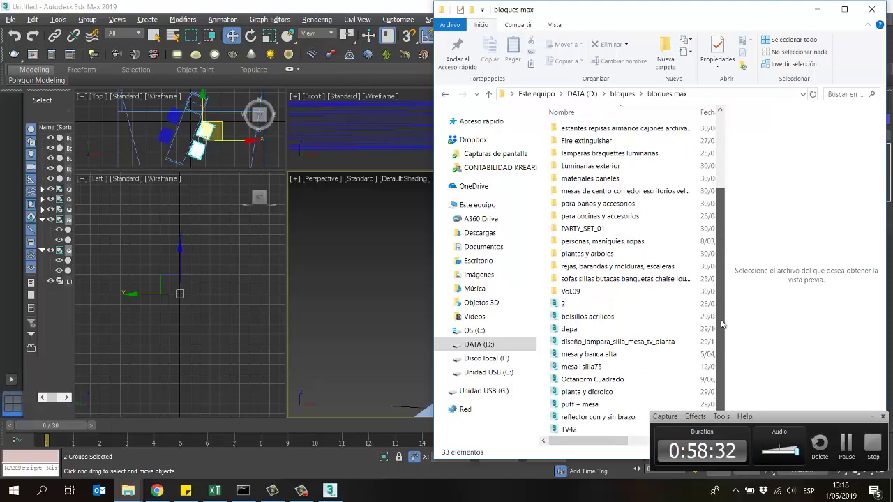
{"action": "mouse_move", "coordinate": [721, 333]}
{"action": "left_mouse_down"}
{"action": "mouse_move", "coordinate": [719, 311]}
{"action": "mouse_move", "coordinate": [712, 341]}
{"action": "left_mouse_up"}
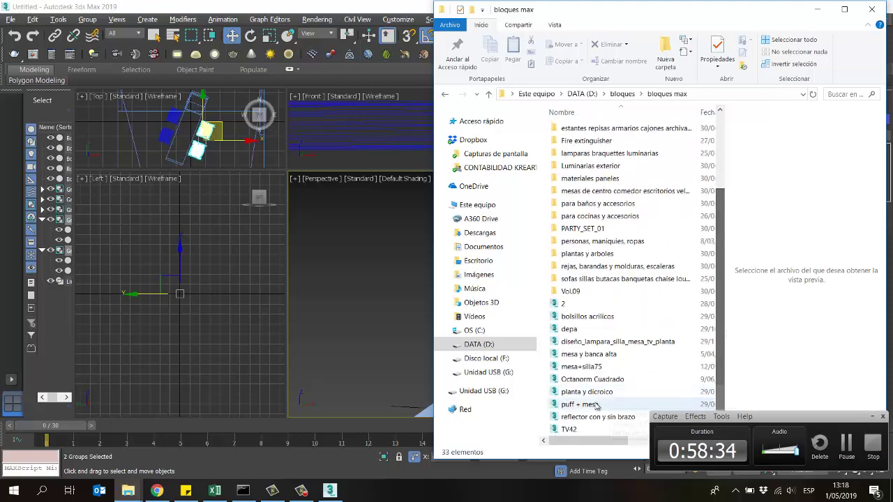
Select the TV42 file, then switch to 3ds Max to enlarge the Top viewport and deselect the bar chairs
{"action": "left_click", "coordinate": [573, 430]}
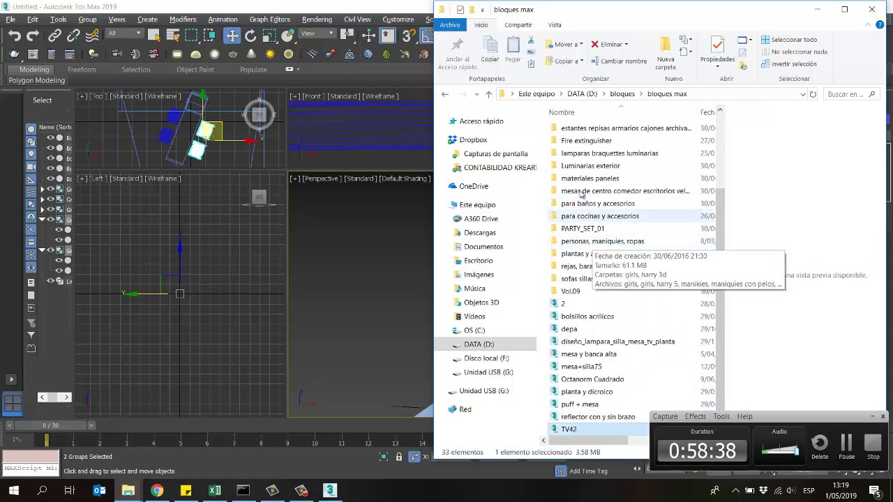
{"action": "scroll", "coordinate": [721, 211], "scroll_direction": "up", "scroll_amount": 3}
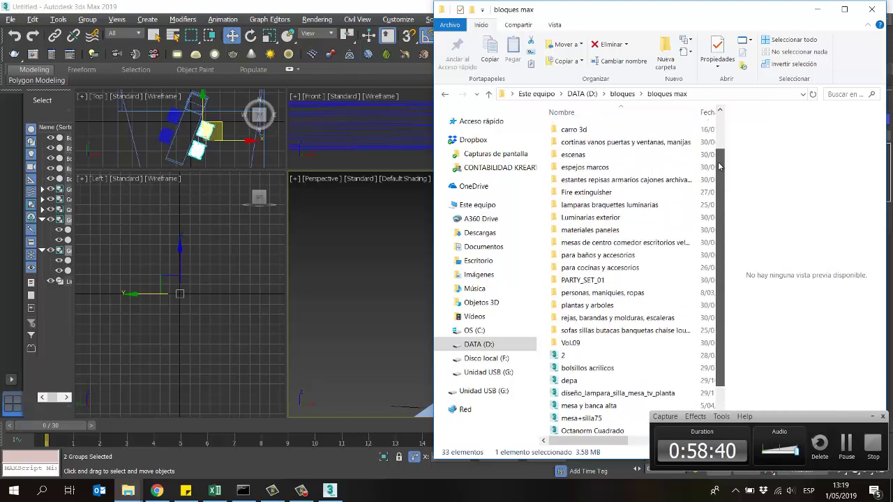
{"action": "scroll", "coordinate": [721, 210], "scroll_direction": "down", "scroll_amount": 3}
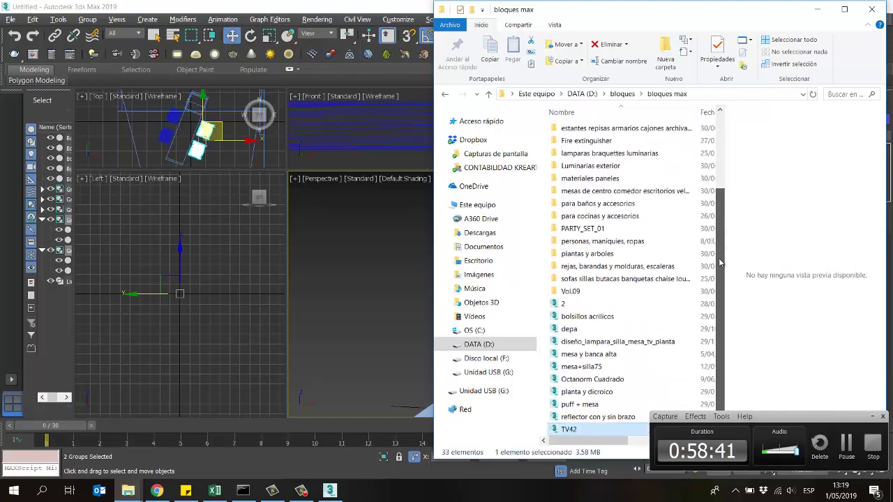
{"action": "left_click_drag", "start_coordinate": [287, 171], "coordinate": [498, 266]}
{"action": "scroll", "coordinate": [361, 159], "scroll_direction": "down", "scroll_amount": 5}
{"action": "scroll", "coordinate": [376, 176], "scroll_direction": "down", "scroll_amount": 2}
{"action": "middle_click_drag", "start_coordinate": [325, 159], "coordinate": [394, 183]}
{"action": "left_click", "coordinate": [369, 170]}
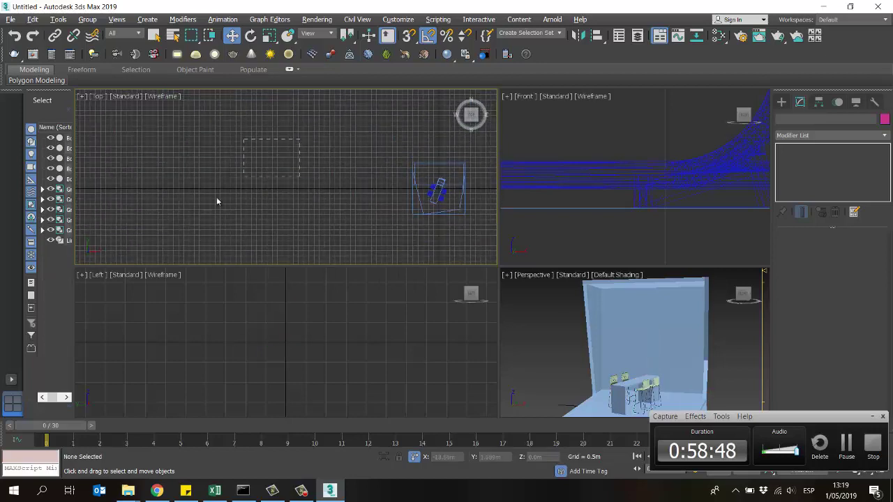
Merge the TV42 scene file from the "bloques max" folder into the open stand scene through the Top view
{"action": "mouse_move", "coordinate": [127, 490]}
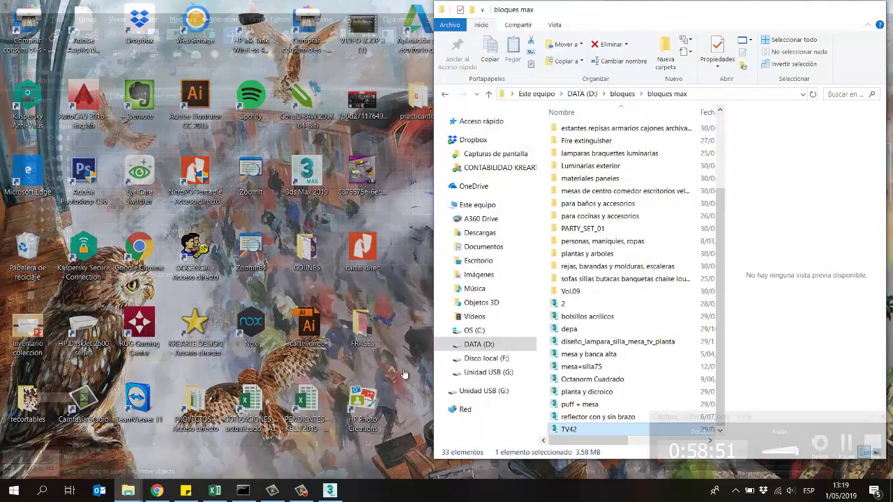
{"action": "left_click", "coordinate": [149, 443]}
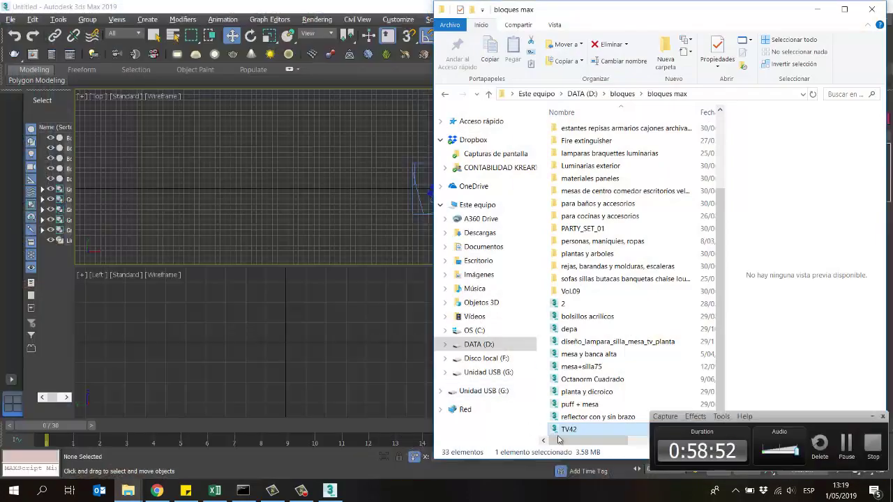
{"action": "left_click_drag", "start_coordinate": [569, 430], "coordinate": [260, 161]}
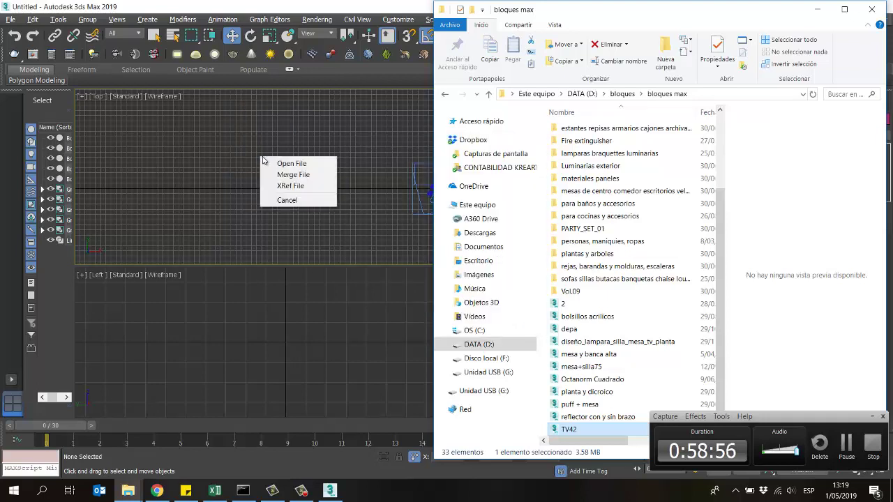
{"action": "left_click", "coordinate": [300, 175]}
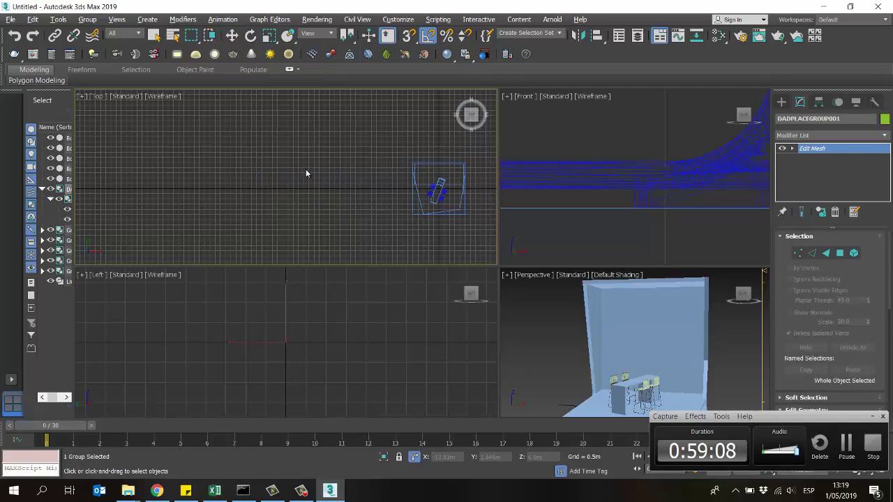
Move the merged TV group in the Top view across to the other side of the stand, just outside its left wall
{"action": "key", "text": "w"}
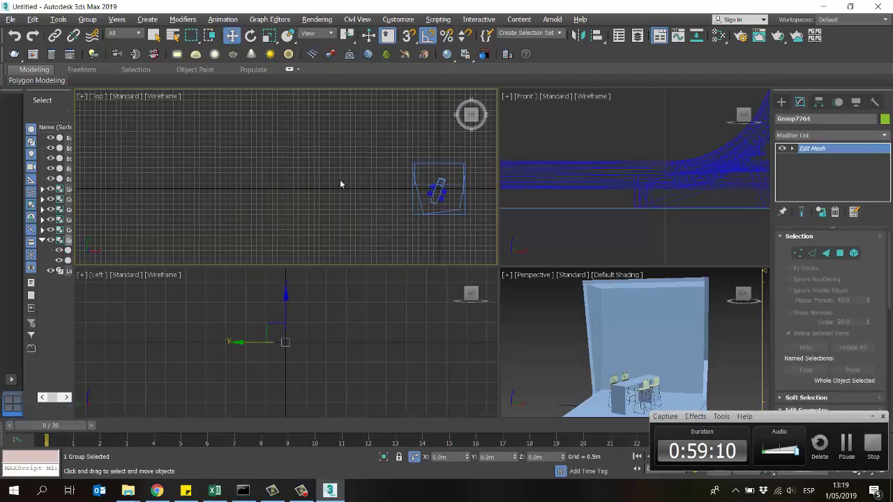
{"action": "scroll", "coordinate": [334, 187], "scroll_direction": "down", "scroll_amount": 4}
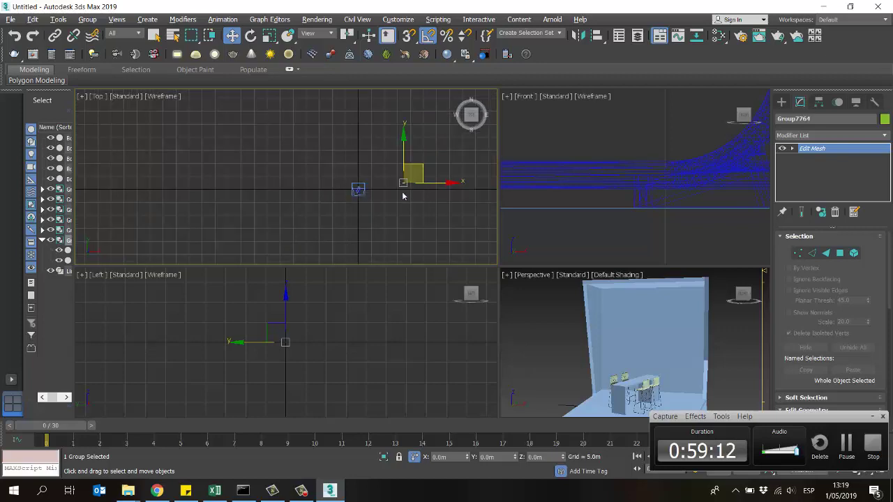
{"action": "scroll", "coordinate": [402, 192], "scroll_direction": "up", "scroll_amount": 4}
{"action": "middle_click_drag", "start_coordinate": [341, 178], "coordinate": [395, 178]}
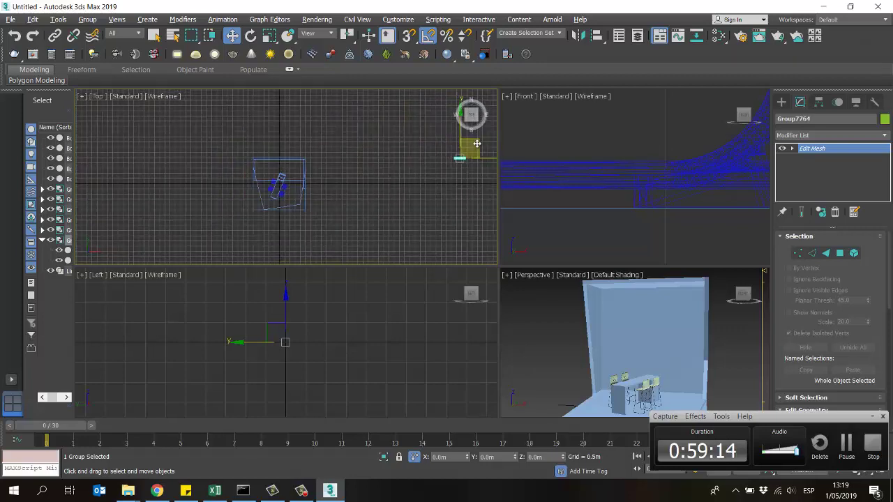
{"action": "left_click_drag", "start_coordinate": [476, 144], "coordinate": [236, 155]}
{"action": "scroll", "coordinate": [190, 175], "scroll_direction": "up", "scroll_amount": 6}
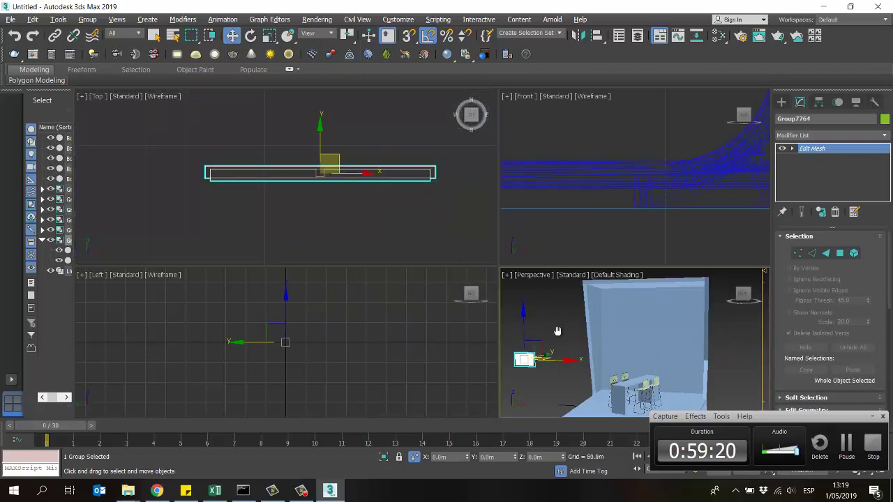
{"action": "scroll", "coordinate": [562, 323], "scroll_direction": "up", "scroll_amount": 2}
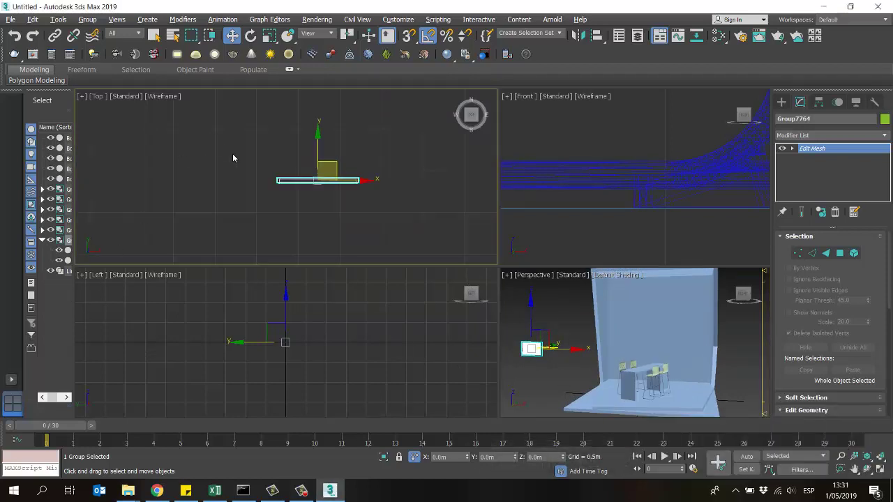
{"action": "mouse_move", "coordinate": [376, 186]}
{"action": "left_mouse_down"}
{"action": "mouse_move", "coordinate": [363, 186]}
{"action": "mouse_move", "coordinate": [365, 178]}
{"action": "left_mouse_up"}
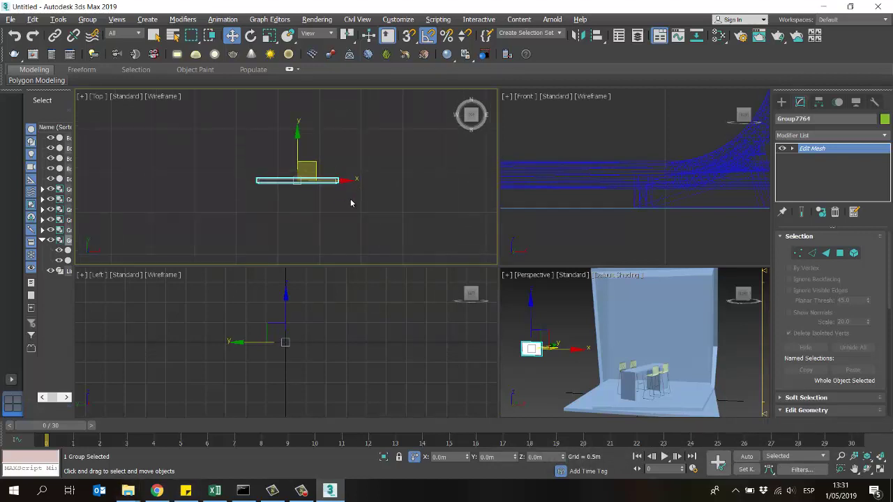
{"action": "left_click", "coordinate": [301, 490]}
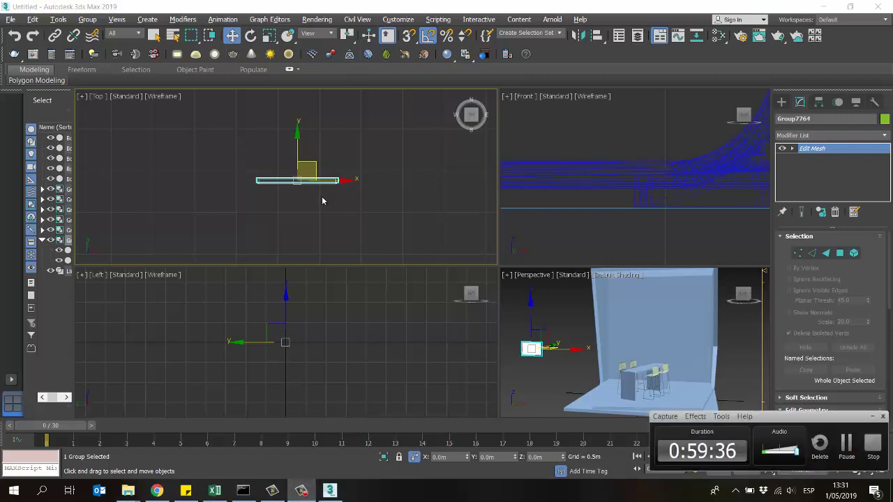
Move the TV into the stand in the Top view, centring it along the inner face of the back wall
{"action": "middle_click_drag", "start_coordinate": [327, 211], "coordinate": [265, 202]}
{"action": "scroll", "coordinate": [380, 188], "scroll_direction": "down", "scroll_amount": 4}
{"action": "scroll", "coordinate": [410, 207], "scroll_direction": "down", "scroll_amount": 1}
{"action": "scroll", "coordinate": [410, 207], "scroll_direction": "up", "scroll_amount": 2}
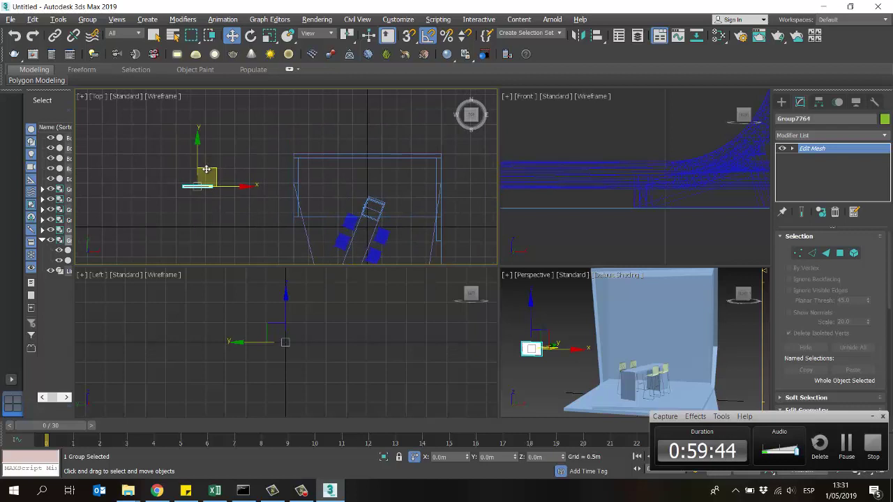
{"action": "left_click_drag", "start_coordinate": [206, 170], "coordinate": [359, 168]}
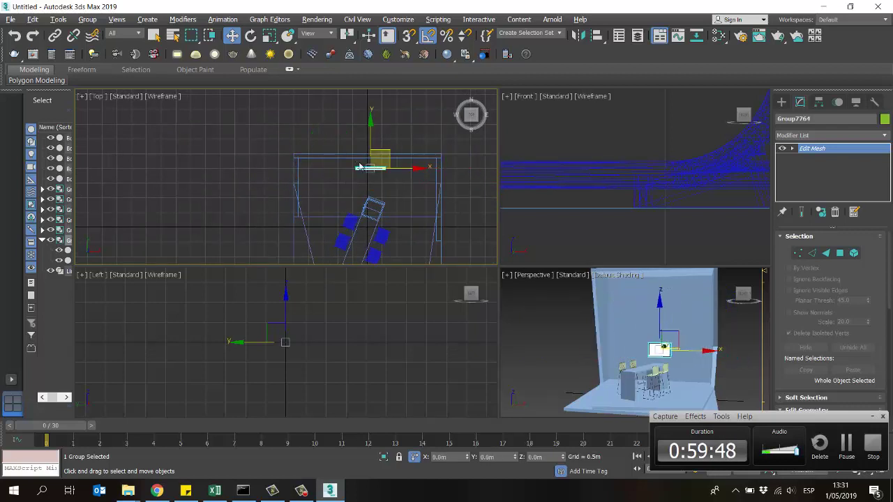
{"action": "scroll", "coordinate": [383, 152], "scroll_direction": "up", "scroll_amount": 5}
{"action": "left_click_drag", "start_coordinate": [340, 204], "coordinate": [331, 178]}
{"action": "key", "text": "ctrl+z"}
{"action": "scroll", "coordinate": [313, 172], "scroll_direction": "up", "scroll_amount": 3}
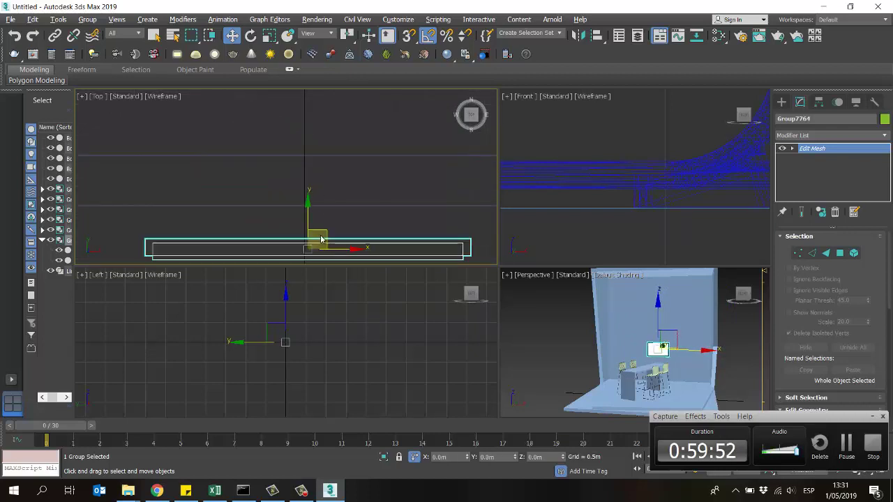
{"action": "left_click_drag", "start_coordinate": [321, 239], "coordinate": [319, 204]}
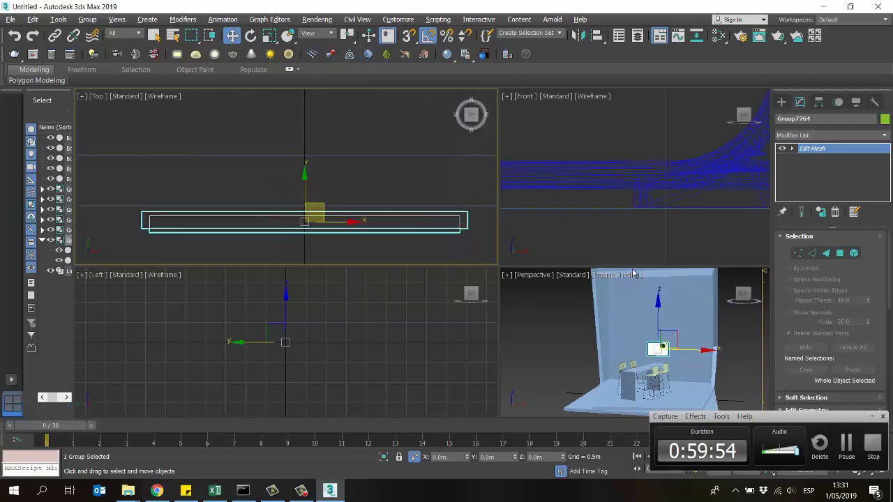
Raise the TV in the Front view so it hangs above the counter and bar chairs
{"action": "scroll", "coordinate": [623, 184], "scroll_direction": "down", "scroll_amount": 6}
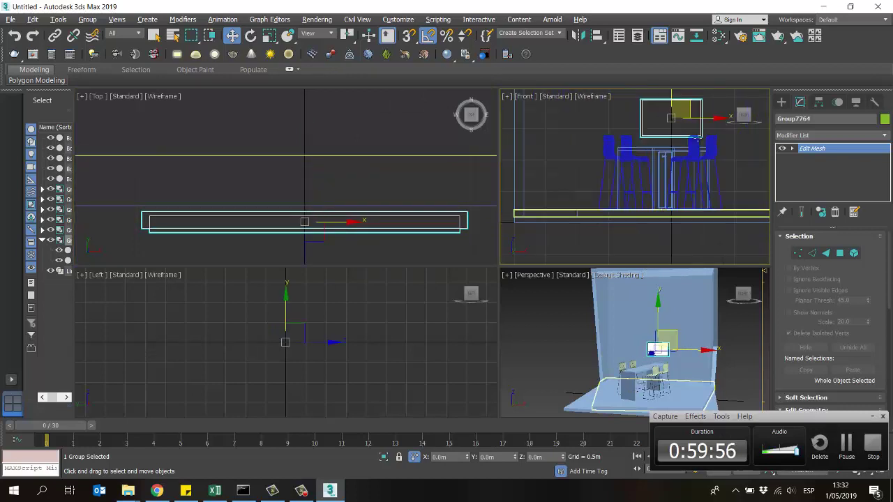
{"action": "middle_click_drag", "start_coordinate": [697, 138], "coordinate": [662, 166]}
{"action": "scroll", "coordinate": [671, 187], "scroll_direction": "up", "scroll_amount": 3}
{"action": "scroll", "coordinate": [641, 182], "scroll_direction": "down", "scroll_amount": 6}
{"action": "left_click_drag", "start_coordinate": [596, 147], "coordinate": [599, 142]}
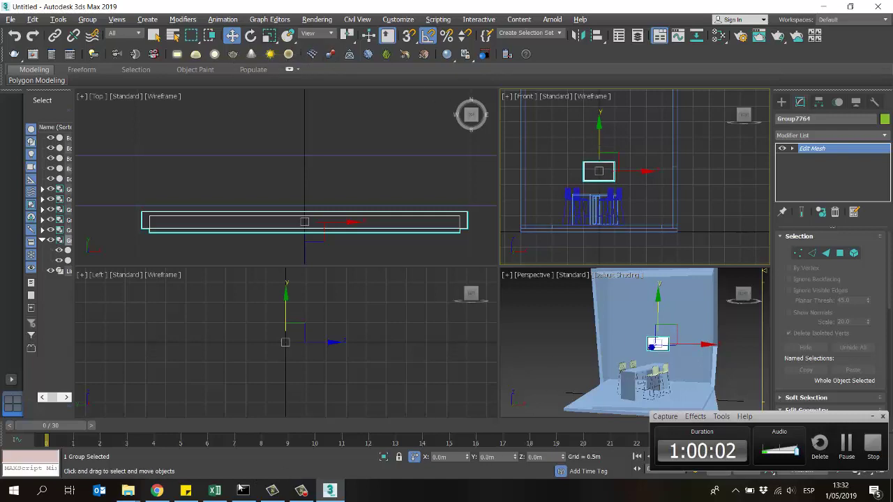
Open the diseño1 folder and examine the TV in the red and white stand reference photo, then minimize the folder windows
{"action": "mouse_move", "coordinate": [128, 492]}
{"action": "left_click", "coordinate": [70, 436]}
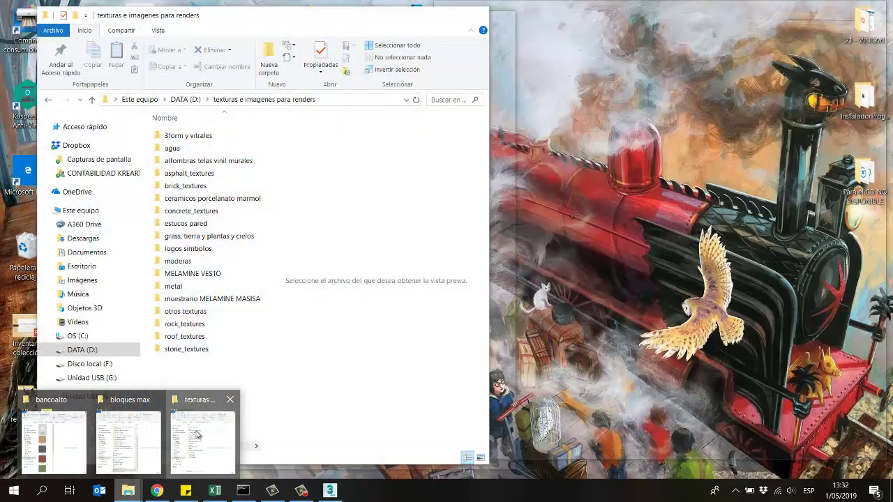
{"action": "left_click", "coordinate": [195, 441]}
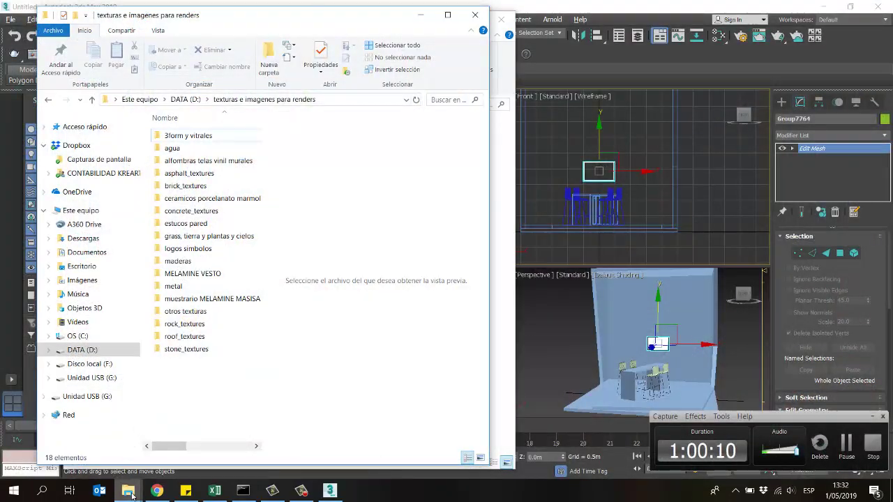
{"action": "mouse_move", "coordinate": [133, 493]}
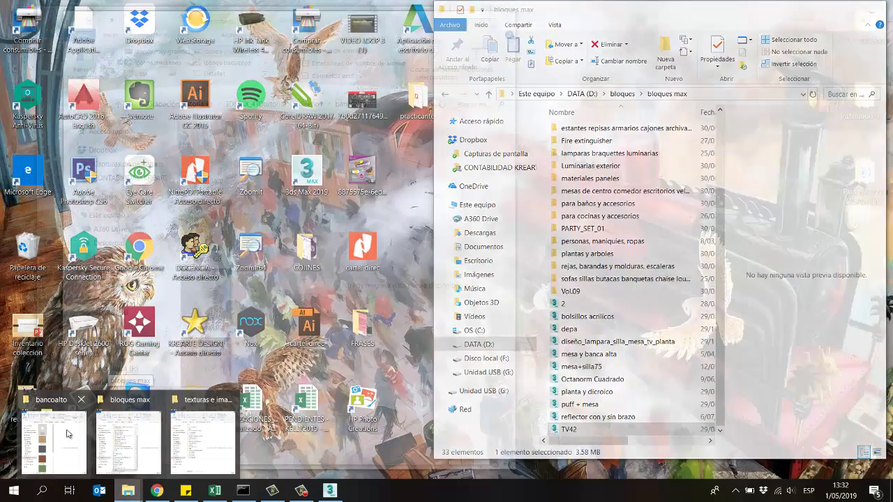
{"action": "left_click", "coordinate": [71, 427]}
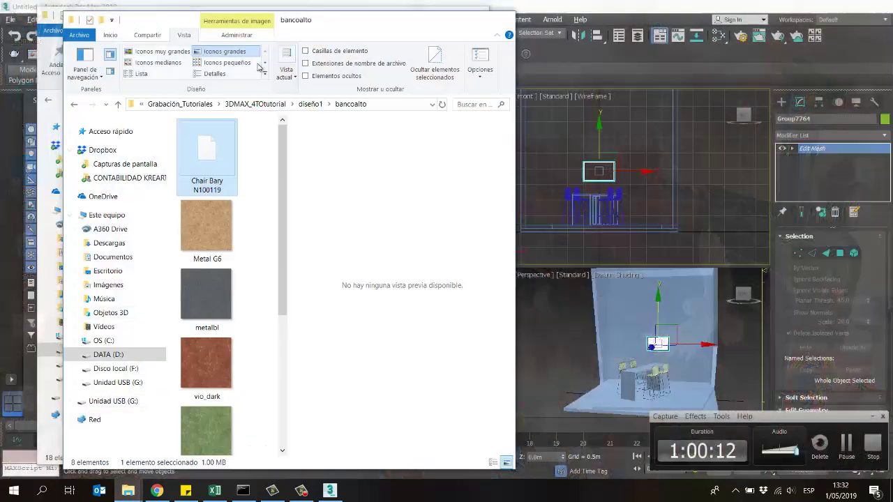
{"action": "left_click", "coordinate": [310, 104]}
{"action": "scroll", "coordinate": [296, 316], "scroll_direction": "down", "scroll_amount": 5}
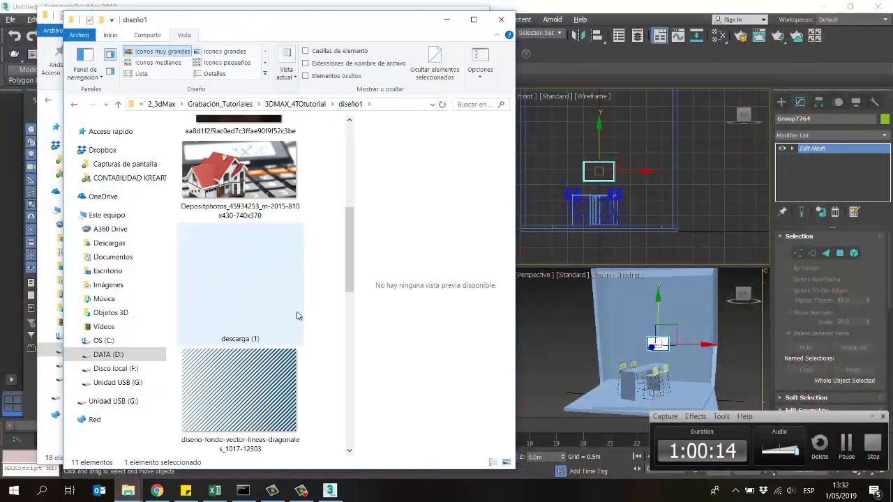
{"action": "scroll", "coordinate": [297, 316], "scroll_direction": "up", "scroll_amount": 3}
{"action": "left_click", "coordinate": [265, 268]}
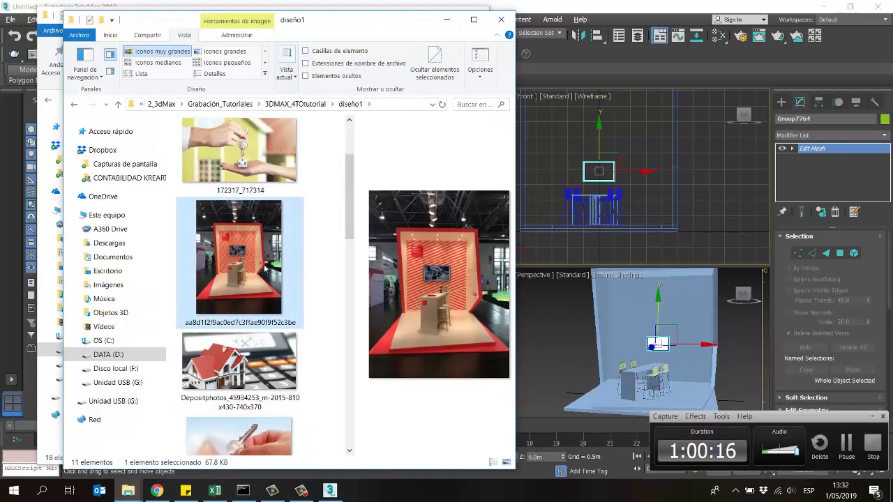
{"action": "left_click", "coordinate": [445, 23]}
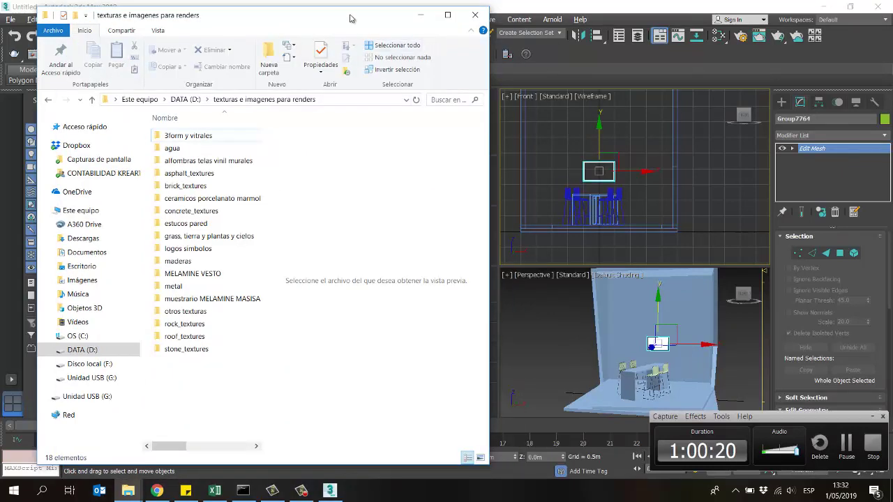
{"action": "left_click", "coordinate": [420, 17]}
Scale the TV up uniformly and raise it about 0.58 m on the back wall in the Front view
{"action": "left_click", "coordinate": [268, 35]}
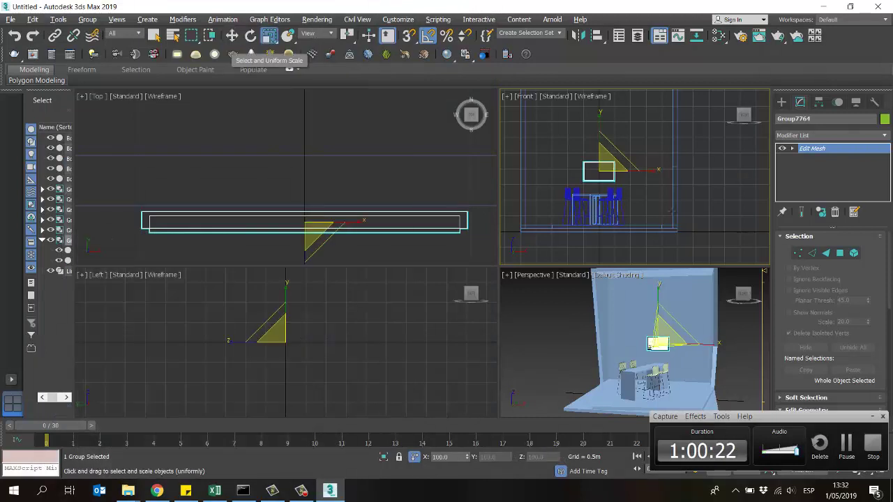
{"action": "left_click_drag", "start_coordinate": [632, 165], "coordinate": [604, 127]}
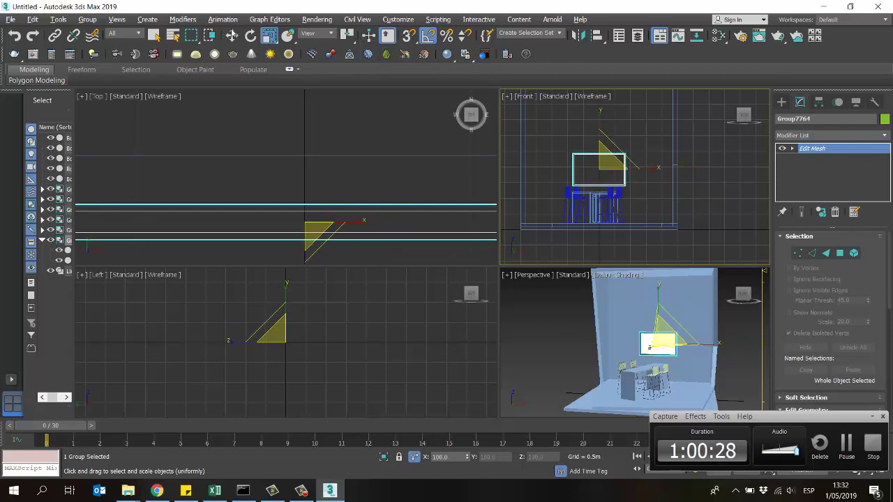
{"action": "left_click", "coordinate": [231, 36]}
{"action": "middle_click_drag", "start_coordinate": [651, 153], "coordinate": [661, 182]}
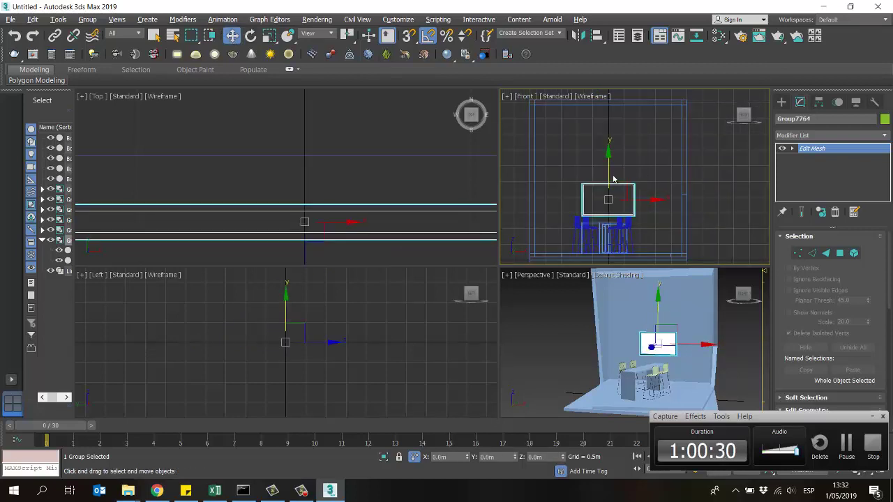
{"action": "left_click_drag", "start_coordinate": [614, 183], "coordinate": [613, 163]}
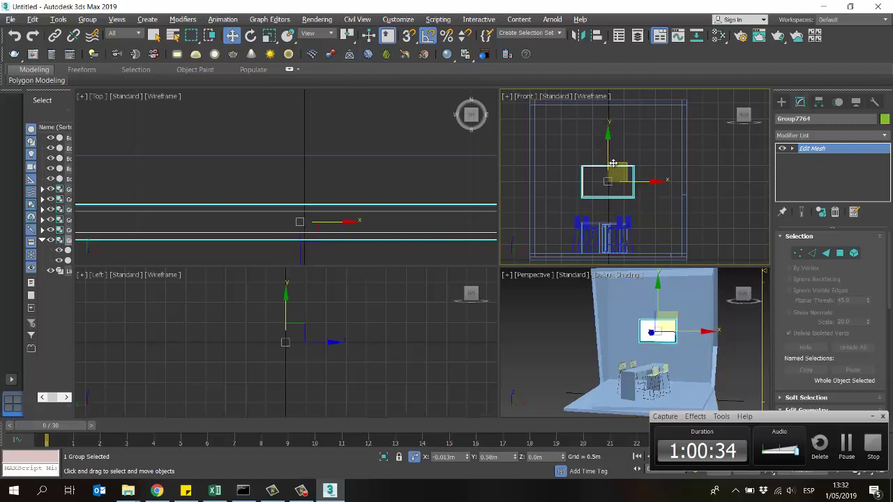
Check the TV's proportions in the diseño1 reference photo, and scale the TV down slightly and uniformly in the Front view
{"action": "mouse_move", "coordinate": [127, 491]}
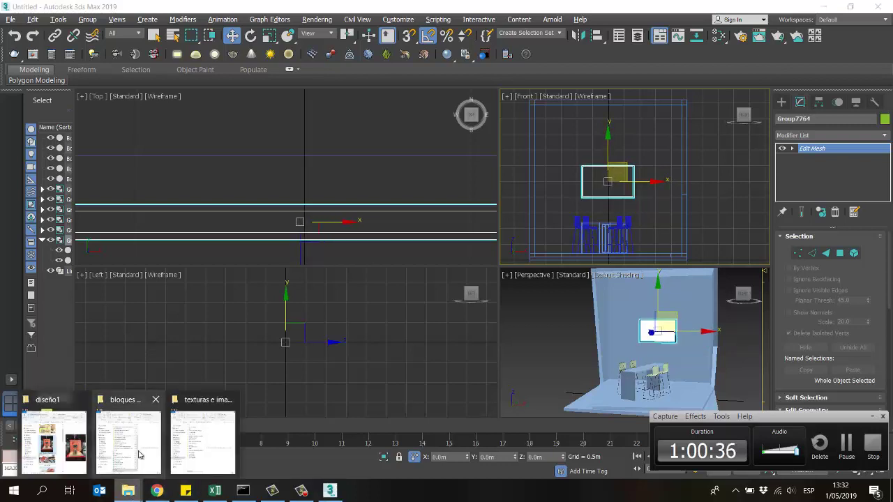
{"action": "left_click", "coordinate": [49, 432]}
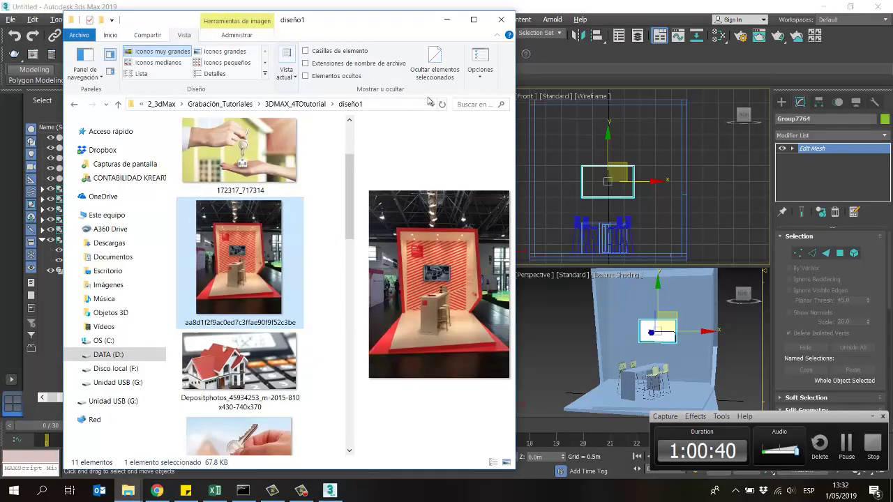
{"action": "left_click", "coordinate": [446, 20]}
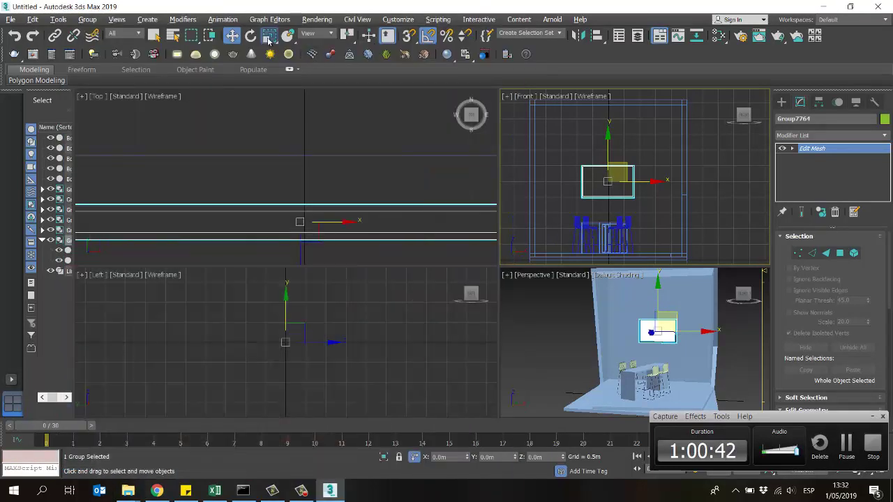
{"action": "left_click", "coordinate": [268, 36]}
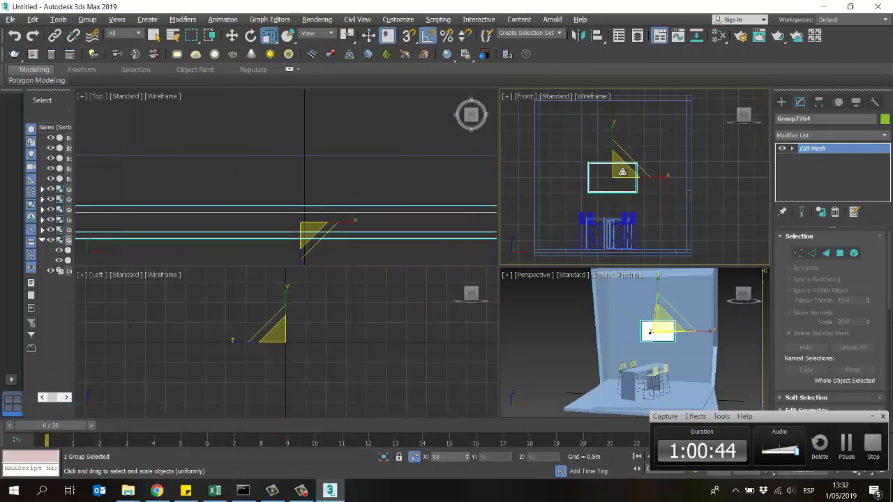
{"action": "left_click_drag", "start_coordinate": [622, 171], "coordinate": [620, 171]}
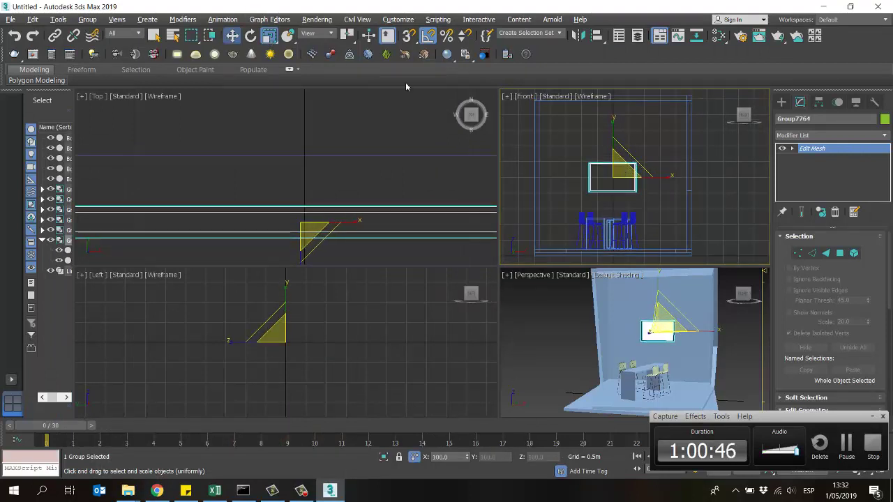
Lower the TV on the back wall in the Front view so it hangs just above the bar chairs
{"action": "key", "text": "w"}
{"action": "scroll", "coordinate": [634, 171], "scroll_direction": "up", "scroll_amount": 5}
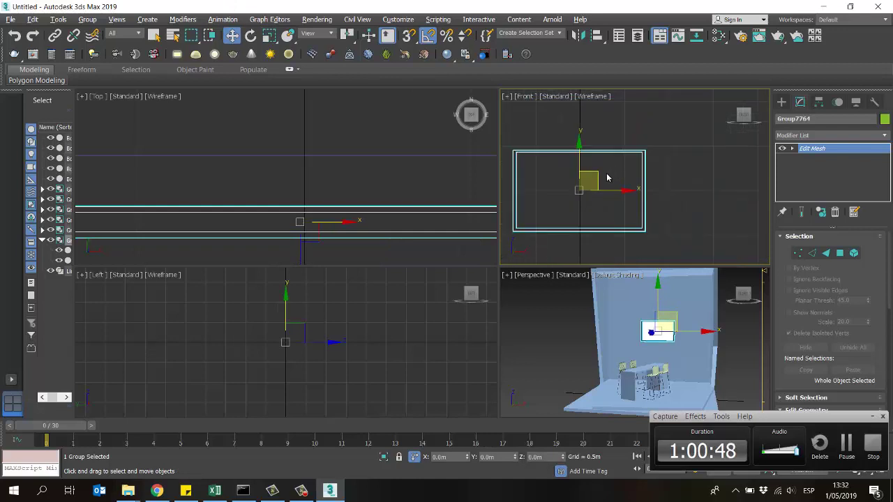
{"action": "scroll", "coordinate": [607, 177], "scroll_direction": "down", "scroll_amount": 4}
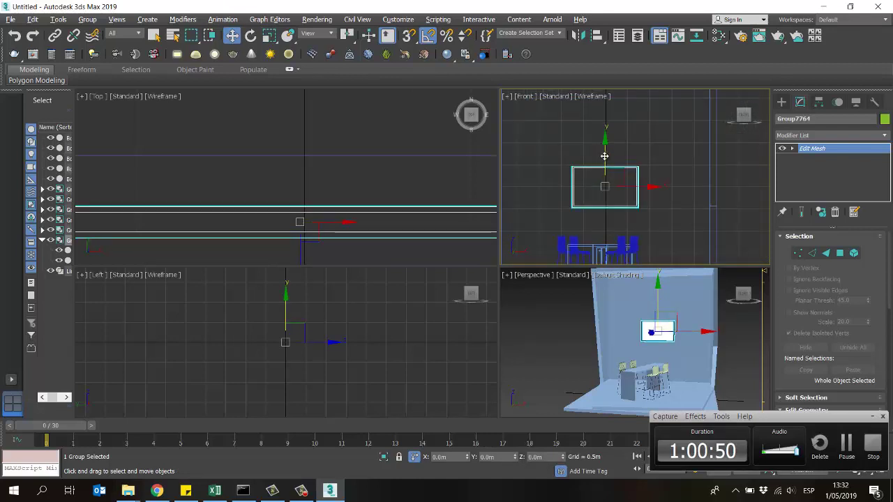
{"action": "left_click_drag", "start_coordinate": [604, 156], "coordinate": [616, 186]}
{"action": "middle_click_drag", "start_coordinate": [664, 187], "coordinate": [669, 148]}
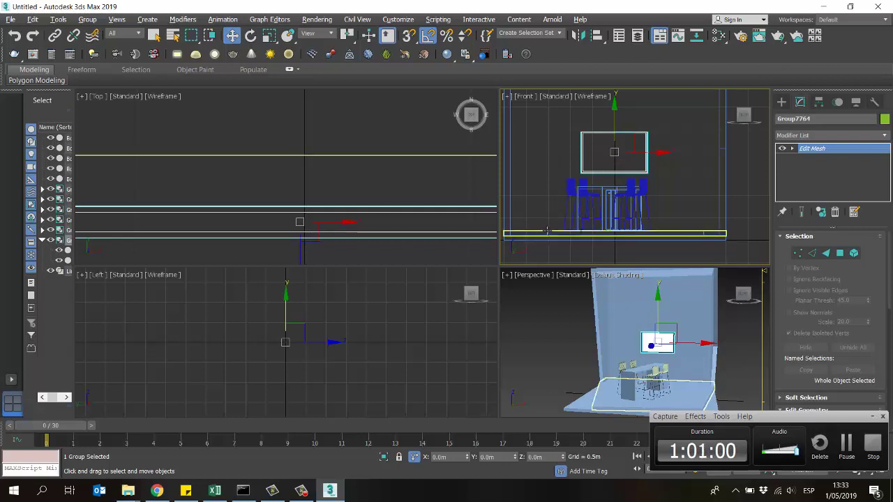
{"action": "middle_click_drag", "start_coordinate": [634, 179], "coordinate": [649, 165]}
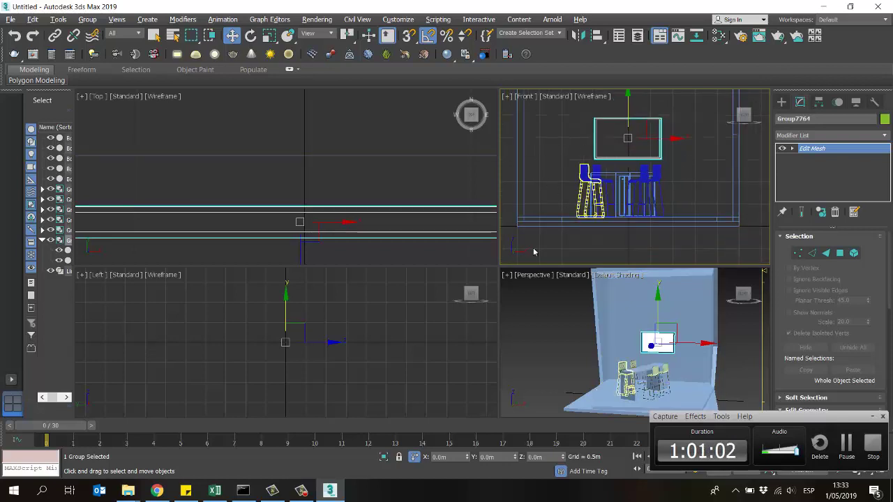
Compare the TV's height with the stand reference photo in the diseño1 folder, and raise the TV slightly in the Front view
{"action": "mouse_move", "coordinate": [127, 490]}
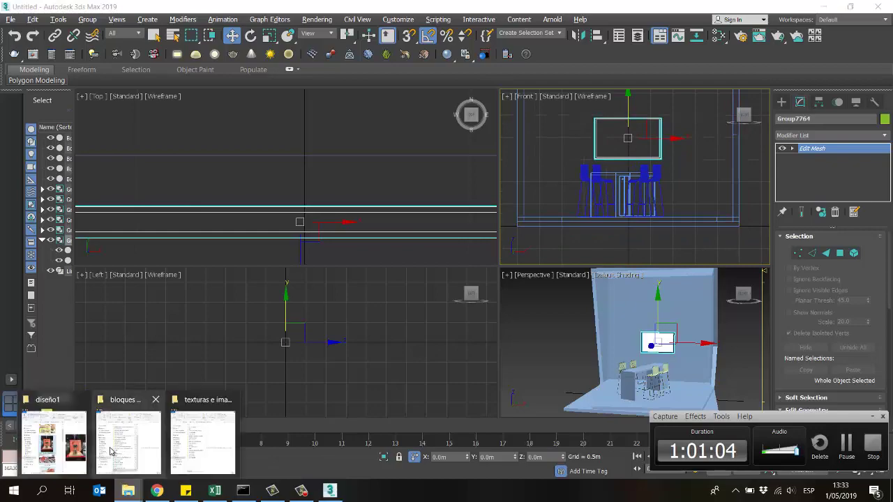
{"action": "mouse_move", "coordinate": [96, 449]}
{"action": "left_click", "coordinate": [70, 445]}
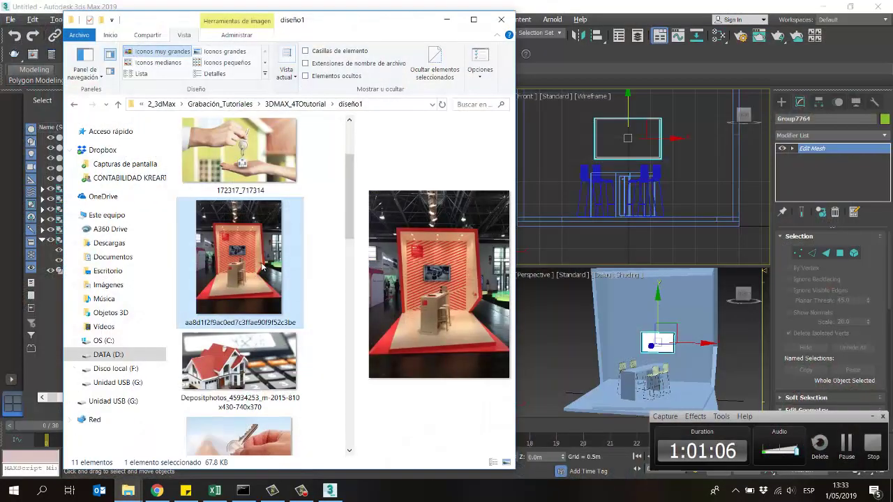
{"action": "left_click", "coordinate": [447, 20]}
{"action": "scroll", "coordinate": [619, 139], "scroll_direction": "up", "scroll_amount": 3}
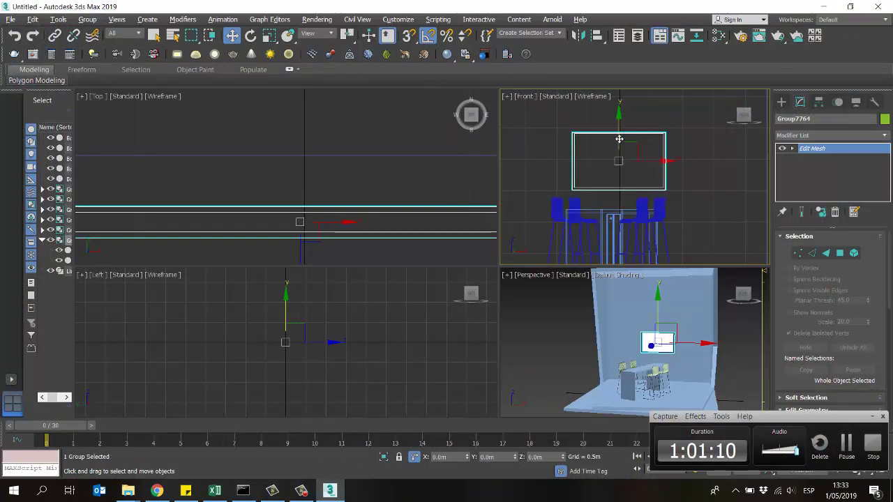
{"action": "left_click_drag", "start_coordinate": [618, 139], "coordinate": [620, 134]}
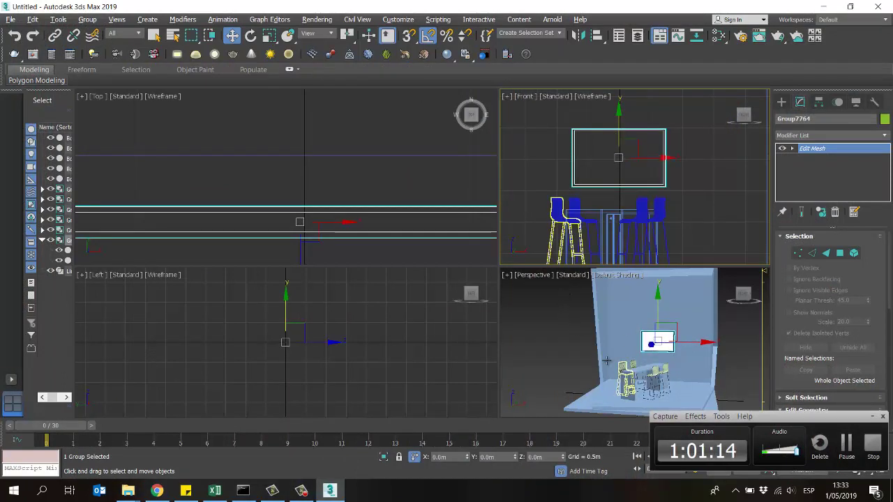
Deselect the TV, maximize the Perspective view and examine the whole stand from several angles, including a low side view
{"action": "middle_click_drag", "start_coordinate": [676, 346], "coordinate": [541, 290]}
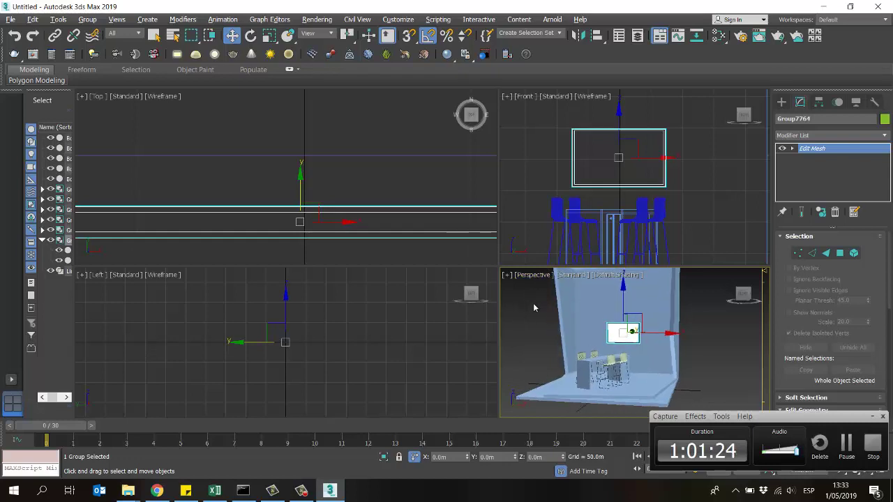
{"action": "left_click", "coordinate": [533, 307]}
{"action": "key", "text": "alt+w"}
{"action": "middle_click_drag", "start_coordinate": [544, 291], "coordinate": [572, 321]}
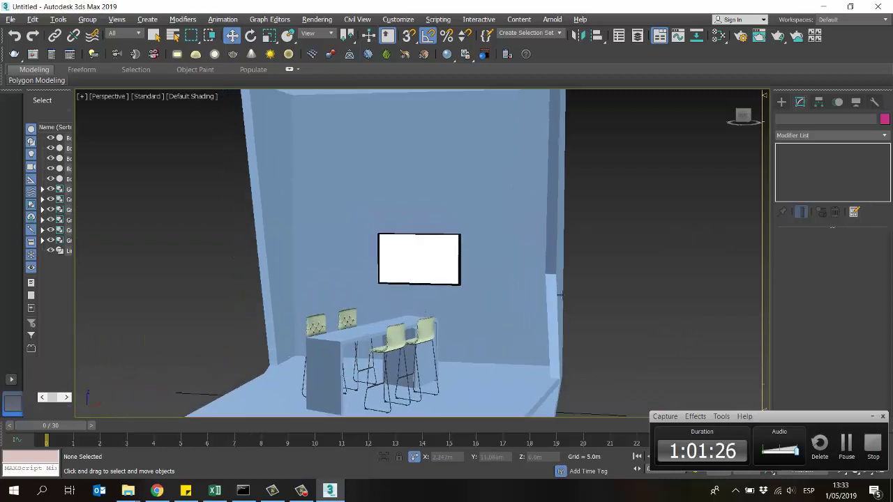
{"action": "scroll", "coordinate": [562, 295], "scroll_direction": "down", "scroll_amount": 2}
{"action": "middle_click_drag", "start_coordinate": [537, 259], "coordinate": [532, 241]}
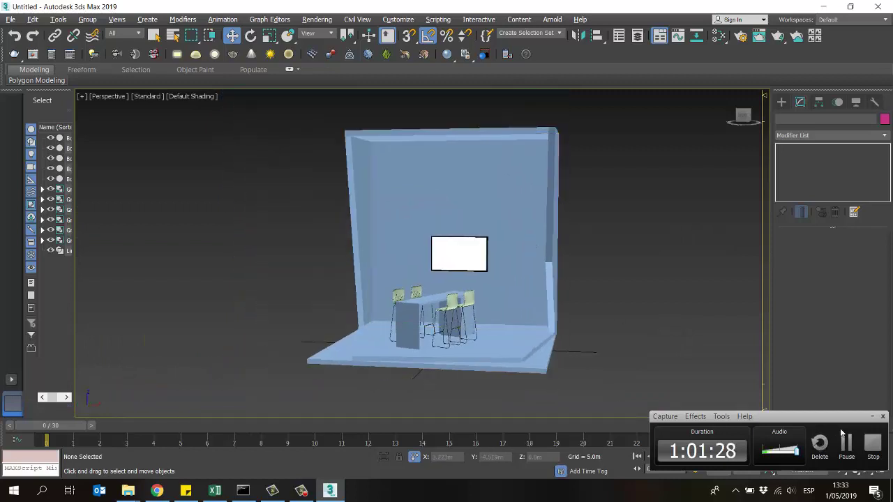
{"action": "left_click", "coordinate": [869, 417]}
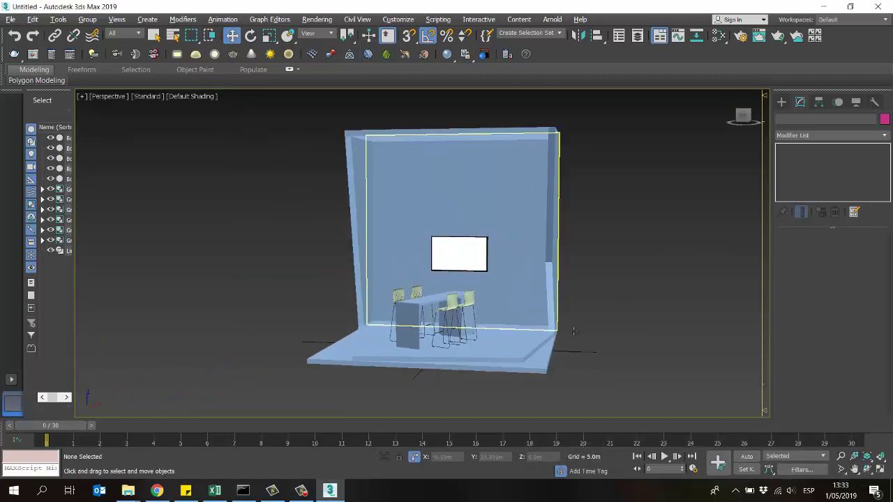
{"action": "left_click", "coordinate": [867, 468]}
{"action": "left_click_drag", "start_coordinate": [437, 223], "coordinate": [445, 190]}
{"action": "middle_click_drag", "start_coordinate": [444, 191], "coordinate": [436, 298]}
{"action": "right_click", "coordinate": [436, 187]}
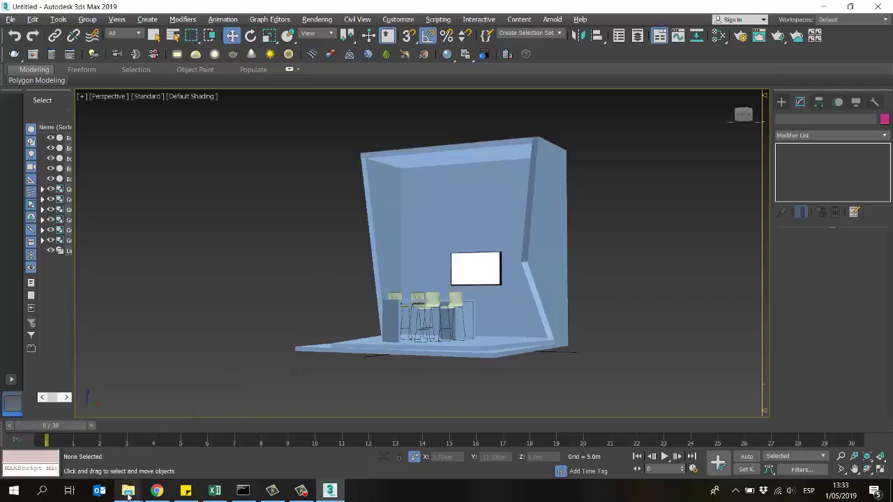
Look over the model files in the bloques max folder, then restore the four-viewport layout with the stand framed in the Top view
{"action": "mouse_move", "coordinate": [128, 495]}
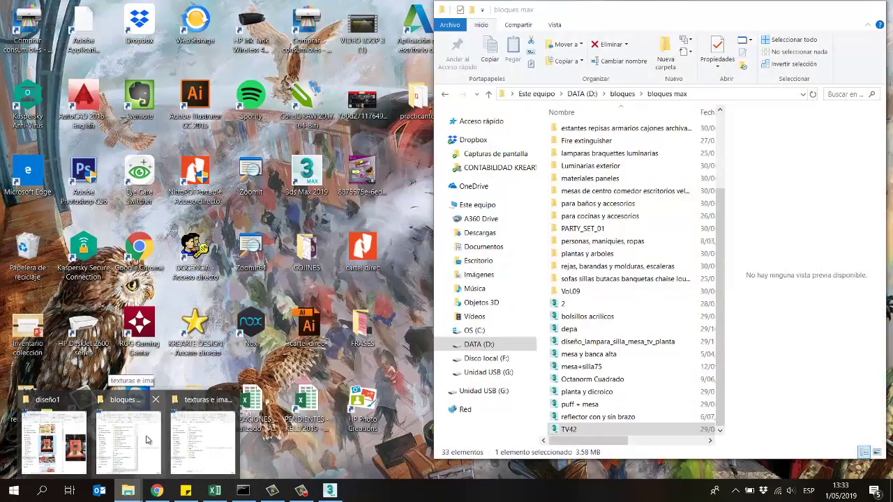
{"action": "left_click", "coordinate": [147, 440]}
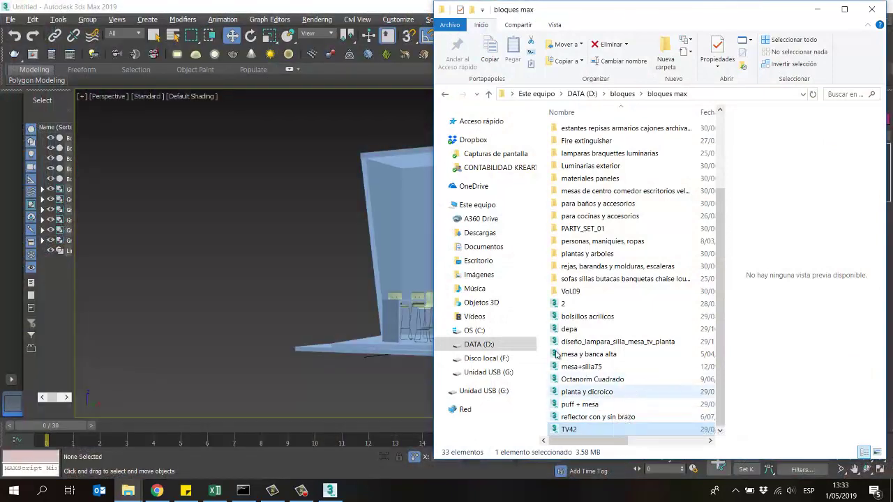
{"action": "left_click", "coordinate": [276, 218]}
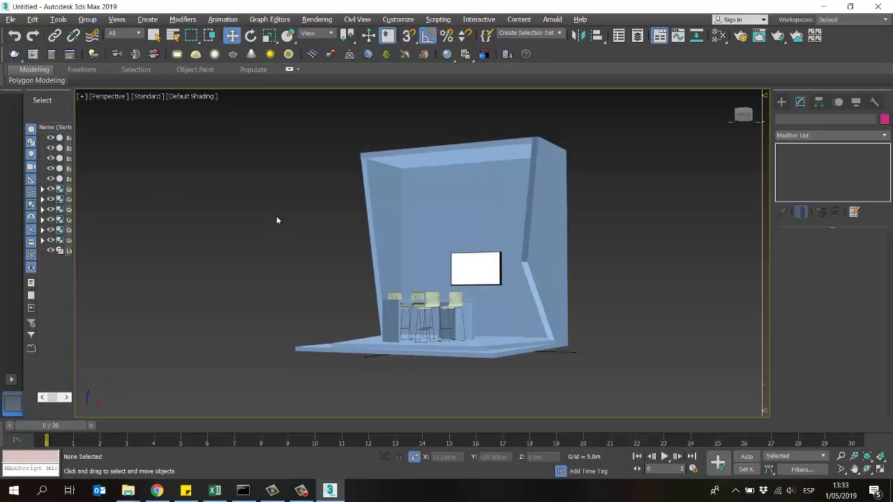
{"action": "key", "text": "alt+w"}
{"action": "scroll", "coordinate": [385, 164], "scroll_direction": "down", "scroll_amount": 5}
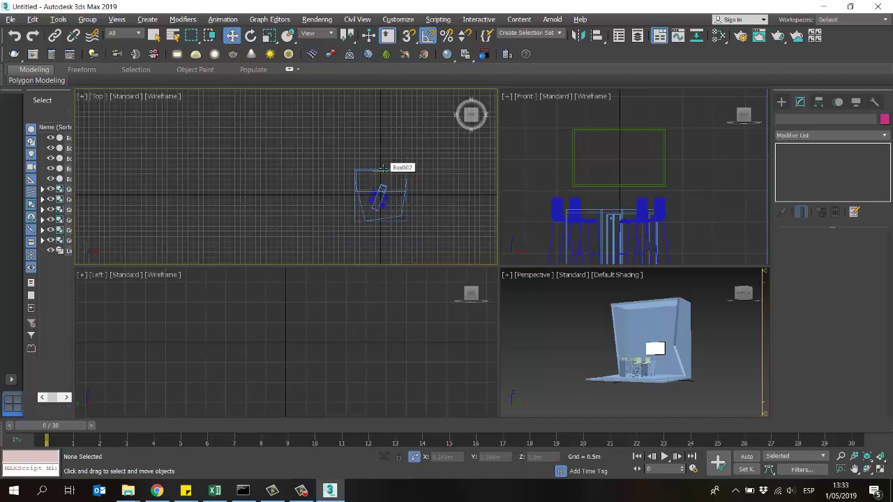
{"action": "scroll", "coordinate": [383, 171], "scroll_direction": "up", "scroll_amount": 4}
Merge the planta y dicroico file from the bloques max folder into the scene through the Top view
{"action": "mouse_move", "coordinate": [128, 491]}
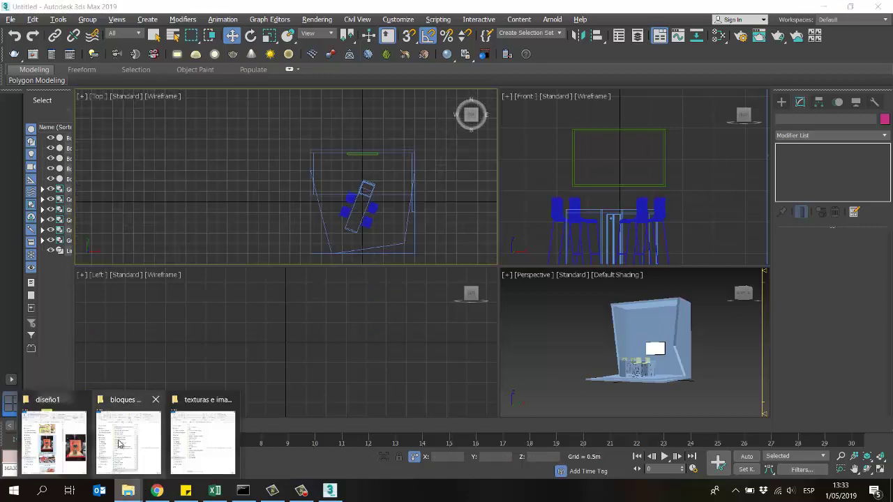
{"action": "left_click", "coordinate": [119, 443]}
{"action": "left_click", "coordinate": [461, 5]}
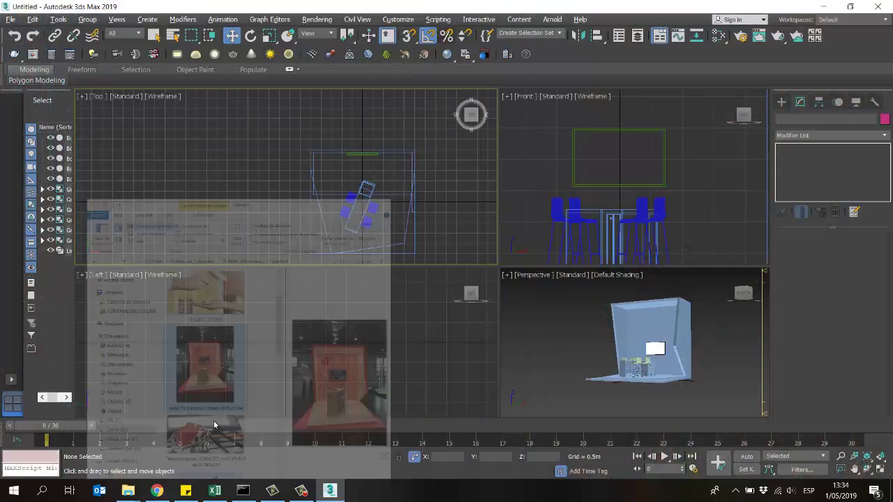
{"action": "mouse_move", "coordinate": [128, 491]}
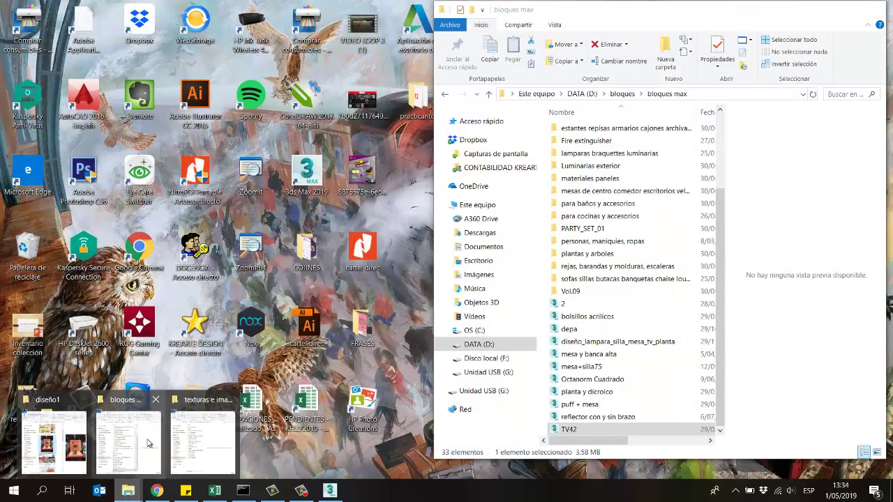
{"action": "left_click", "coordinate": [139, 440]}
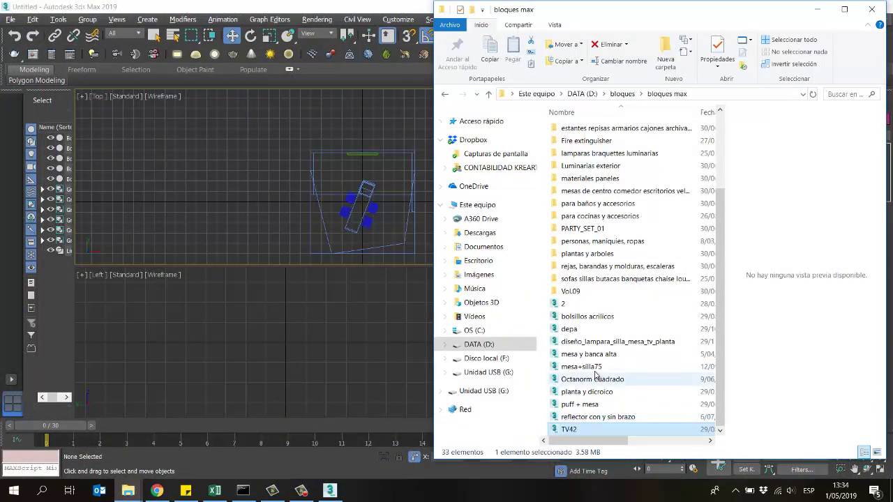
{"action": "left_click", "coordinate": [586, 393]}
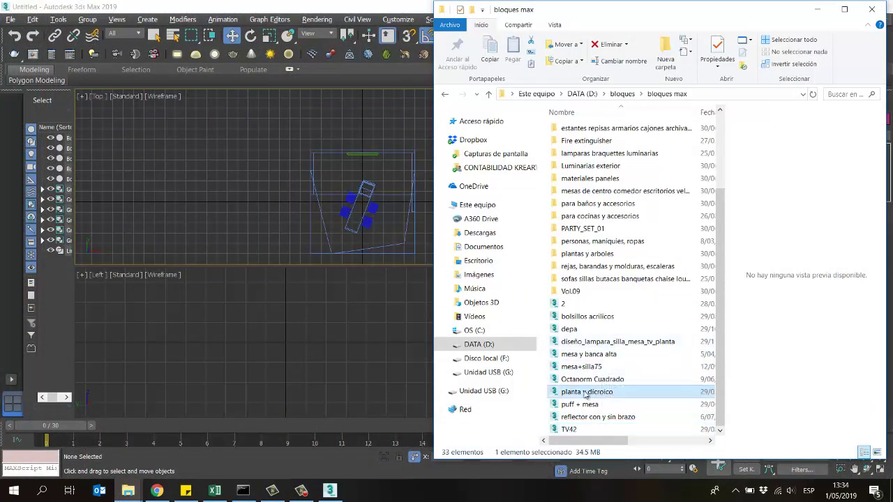
{"action": "left_click_drag", "start_coordinate": [591, 394], "coordinate": [243, 162]}
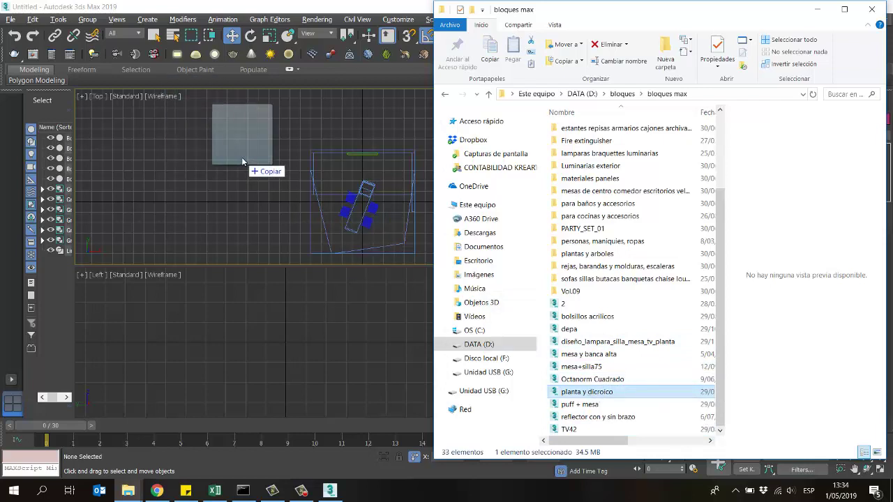
{"action": "left_click_drag", "start_coordinate": [243, 162], "coordinate": [244, 162]}
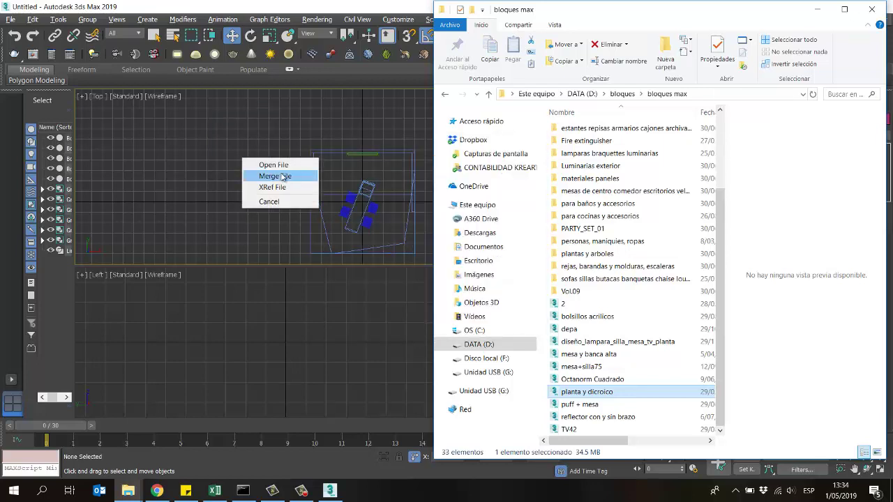
{"action": "left_click", "coordinate": [282, 176]}
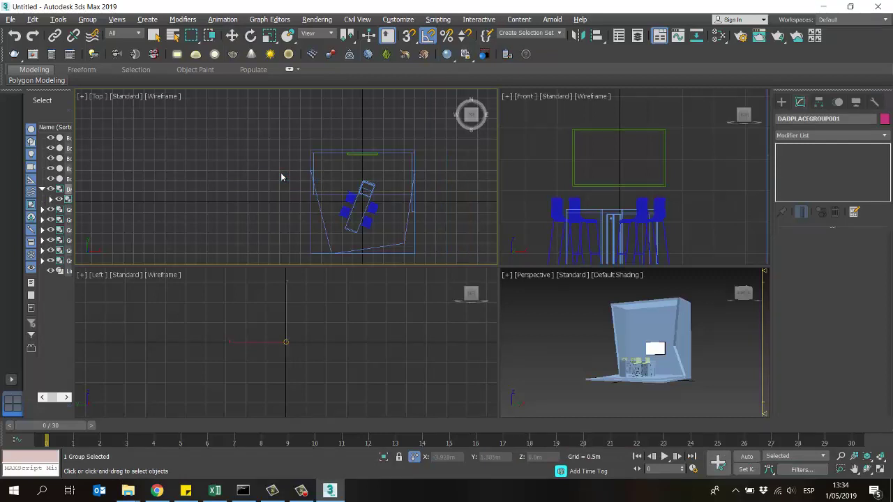
{"action": "left_click", "coordinate": [271, 168]}
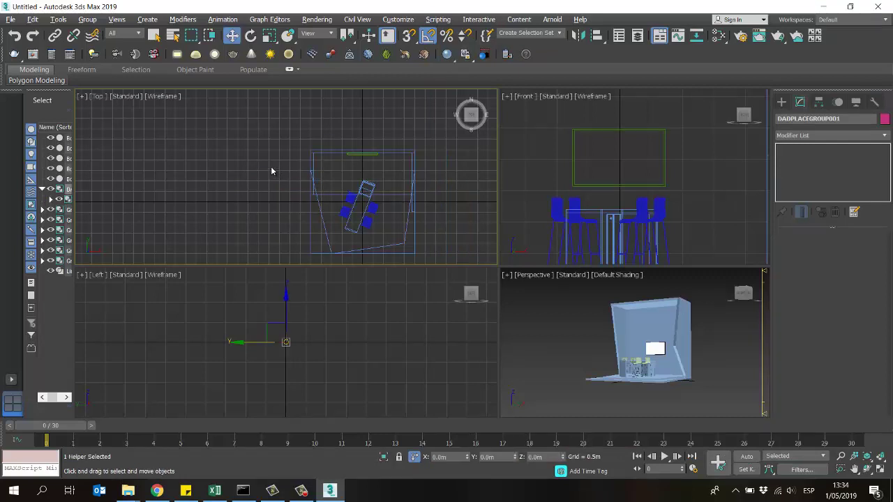
Move the merged plant and spotlight group close beside the stand in the Top view and clear the selection
{"action": "scroll", "coordinate": [278, 192], "scroll_direction": "down", "scroll_amount": 8}
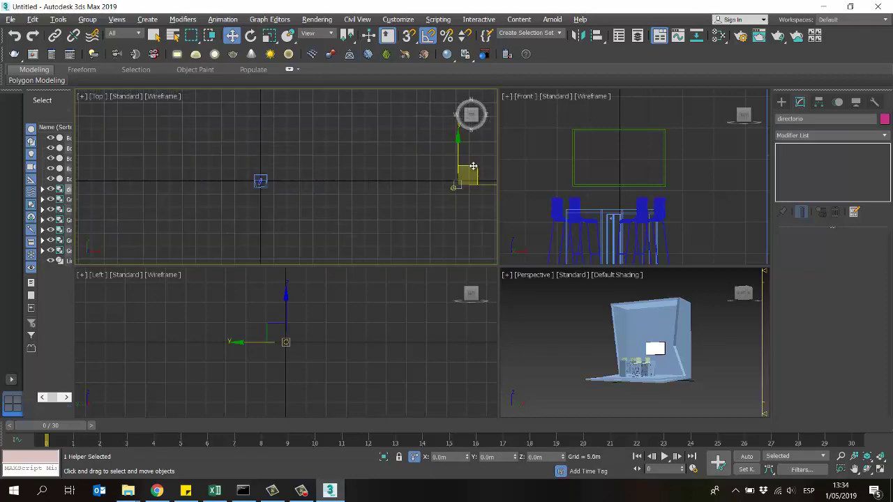
{"action": "left_click_drag", "start_coordinate": [466, 169], "coordinate": [269, 161]}
{"action": "scroll", "coordinate": [265, 173], "scroll_direction": "up", "scroll_amount": 4}
{"action": "scroll", "coordinate": [228, 199], "scroll_direction": "up", "scroll_amount": 6}
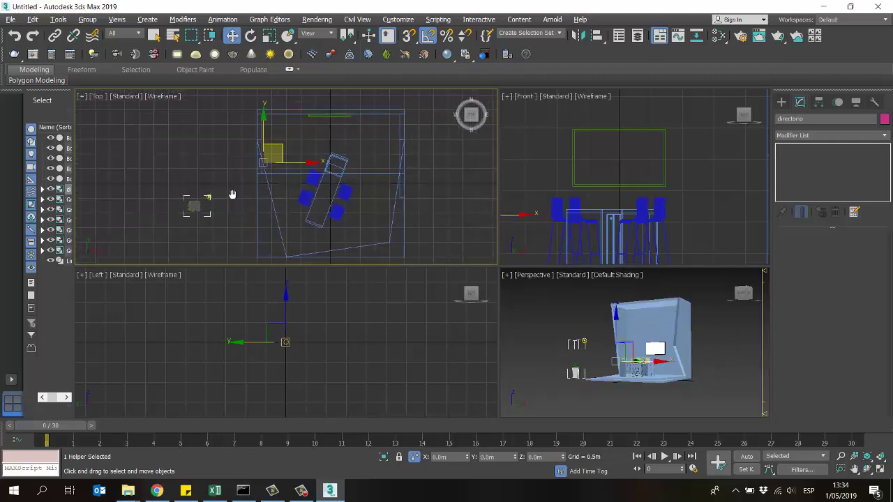
{"action": "middle_click_drag", "start_coordinate": [233, 196], "coordinate": [367, 161]}
{"action": "scroll", "coordinate": [272, 186], "scroll_direction": "up", "scroll_amount": 4}
{"action": "scroll", "coordinate": [354, 164], "scroll_direction": "down", "scroll_amount": 3}
{"action": "scroll", "coordinate": [314, 189], "scroll_direction": "up", "scroll_amount": 4}
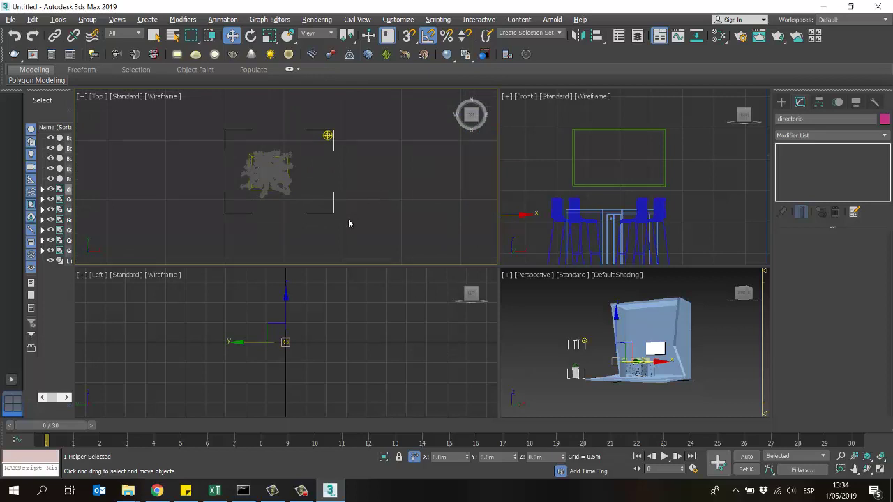
{"action": "left_click", "coordinate": [278, 168]}
{"action": "left_click", "coordinate": [394, 199]}
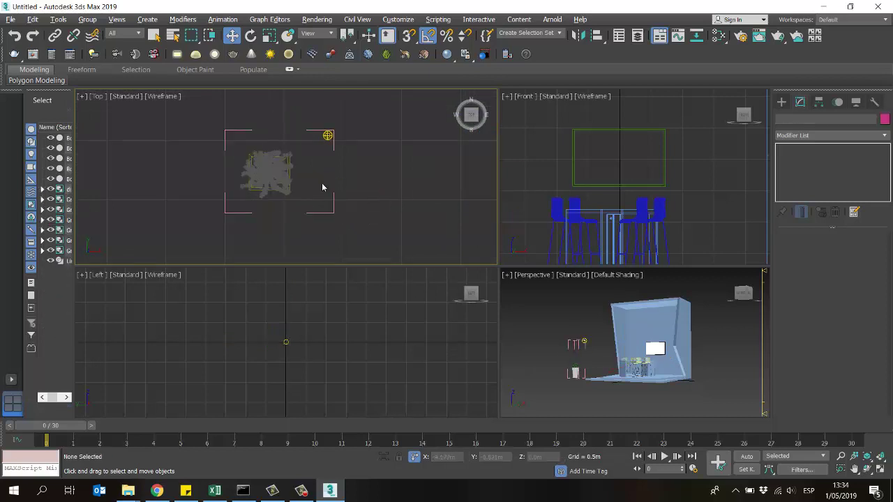
Ungroup the merged plant and spotlight set in the Top view and clear the selection
{"action": "middle_click_drag", "start_coordinate": [357, 197], "coordinate": [368, 183]}
{"action": "left_click_drag", "start_coordinate": [336, 225], "coordinate": [332, 197]}
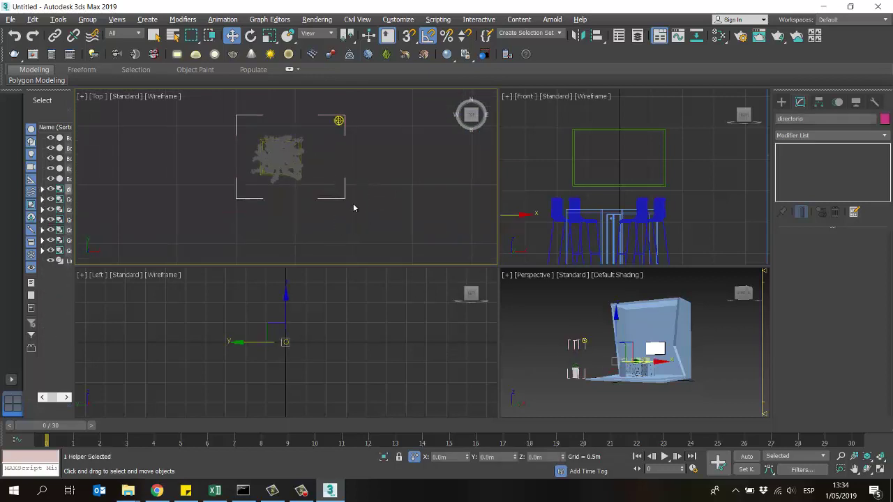
{"action": "left_click_drag", "start_coordinate": [371, 168], "coordinate": [341, 239]}
{"action": "left_click", "coordinate": [358, 208]}
{"action": "left_click", "coordinate": [341, 241]}
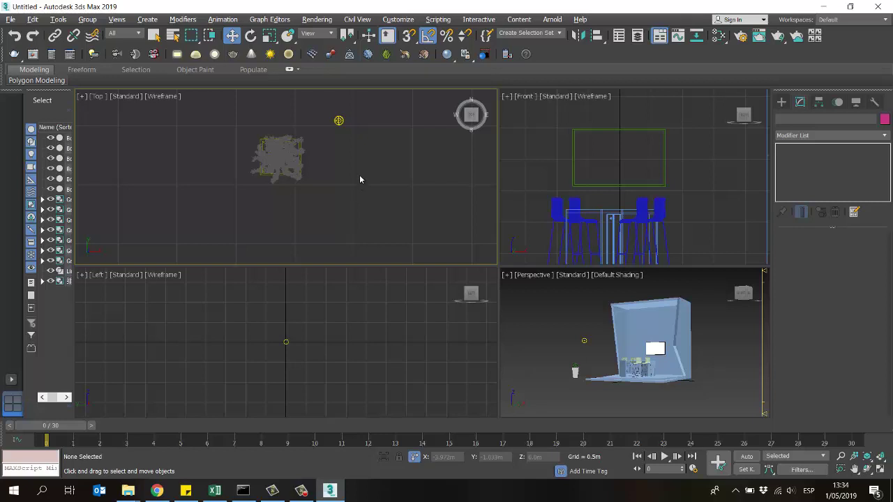
Select the round spotlight beside the plant in the Top view and inspect its outline up close
{"action": "middle_click_drag", "start_coordinate": [357, 172], "coordinate": [353, 230]}
{"action": "scroll", "coordinate": [335, 185], "scroll_direction": "up", "scroll_amount": 4}
{"action": "scroll", "coordinate": [355, 159], "scroll_direction": "up", "scroll_amount": 4}
{"action": "left_click", "coordinate": [343, 150]}
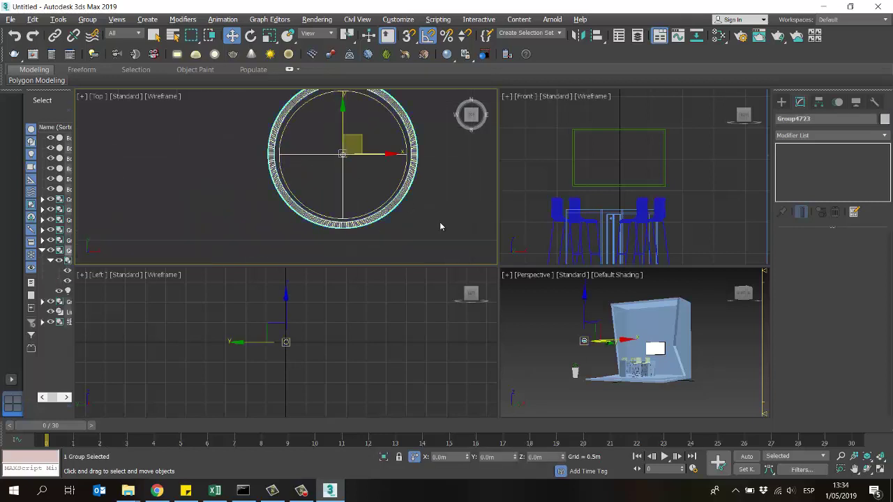
{"action": "scroll", "coordinate": [440, 222], "scroll_direction": "down", "scroll_amount": 2}
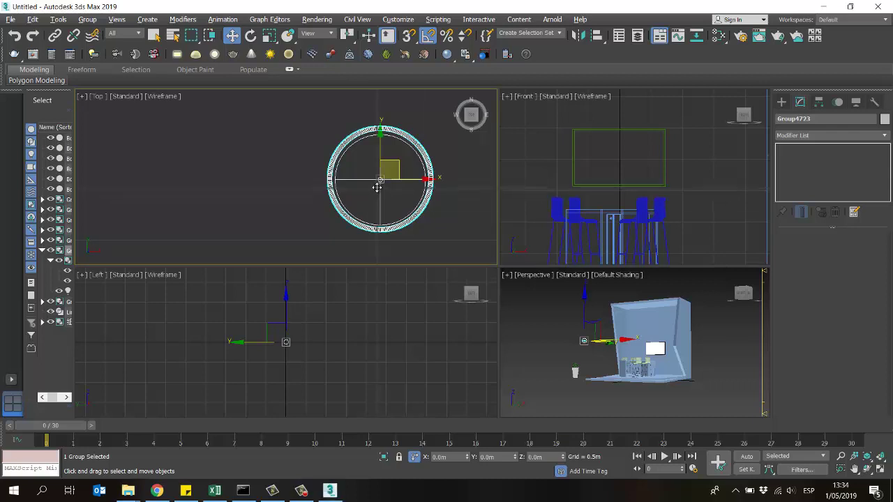
{"action": "left_click_drag", "start_coordinate": [376, 188], "coordinate": [376, 187]}
Examine the spotlight in the Perspective view from several angles and distances, keeping it selected
{"action": "left_click", "coordinate": [510, 317]}
{"action": "scroll", "coordinate": [499, 307], "scroll_direction": "up", "scroll_amount": 8}
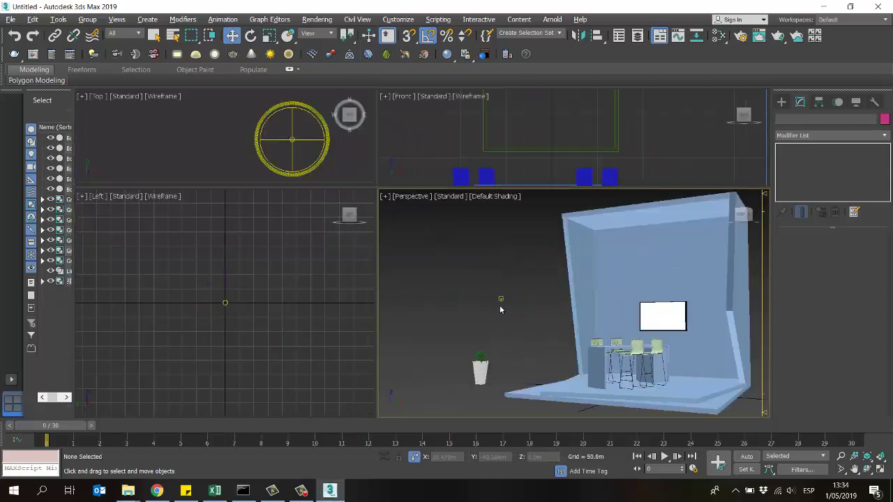
{"action": "scroll", "coordinate": [488, 321], "scroll_direction": "down", "scroll_amount": 5}
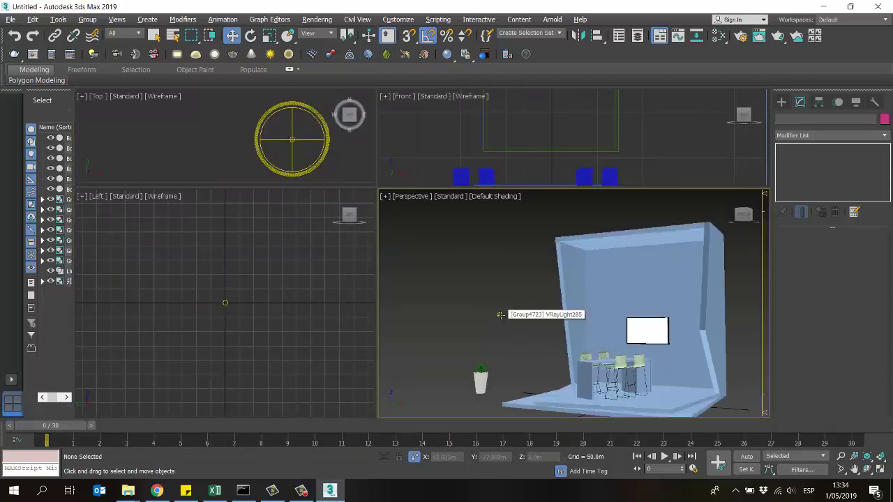
{"action": "left_click", "coordinate": [502, 300]}
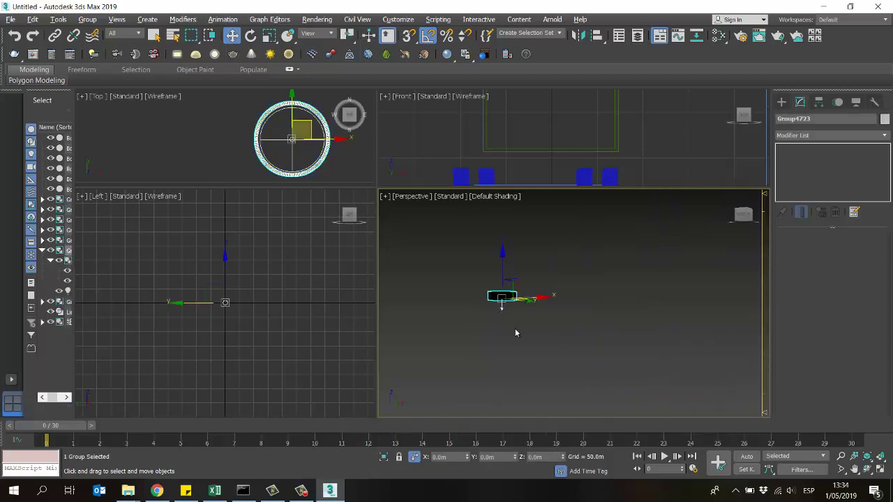
{"action": "left_click", "coordinate": [511, 323]}
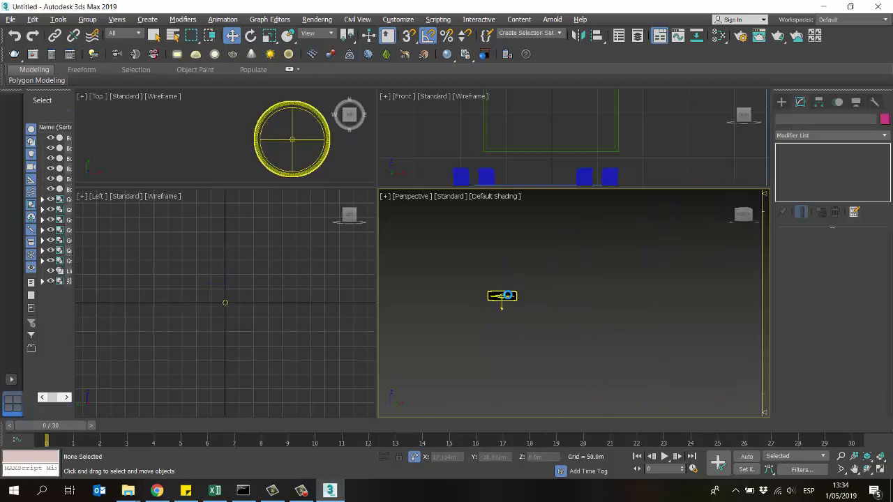
{"action": "left_click", "coordinate": [509, 296]}
{"action": "scroll", "coordinate": [543, 300], "scroll_direction": "down", "scroll_amount": 5}
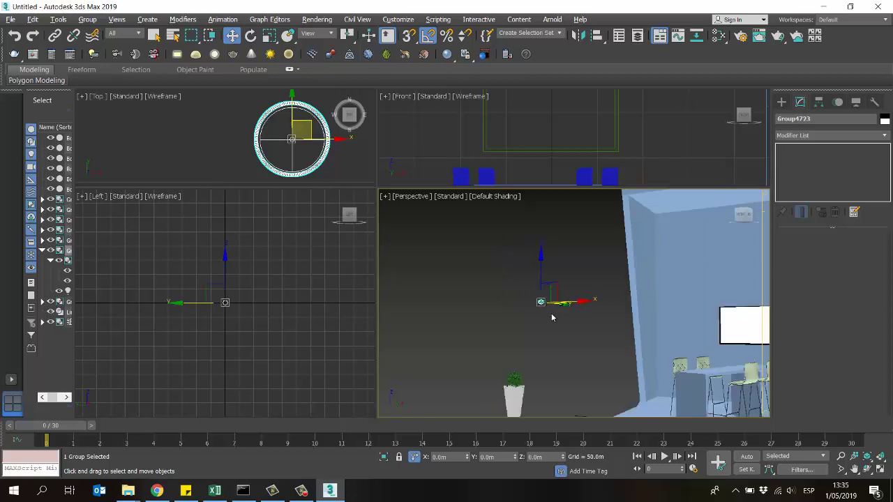
{"action": "scroll", "coordinate": [553, 319], "scroll_direction": "up", "scroll_amount": 3}
{"action": "left_click", "coordinate": [554, 321]}
{"action": "left_click_drag", "start_coordinate": [553, 321], "coordinate": [494, 251]}
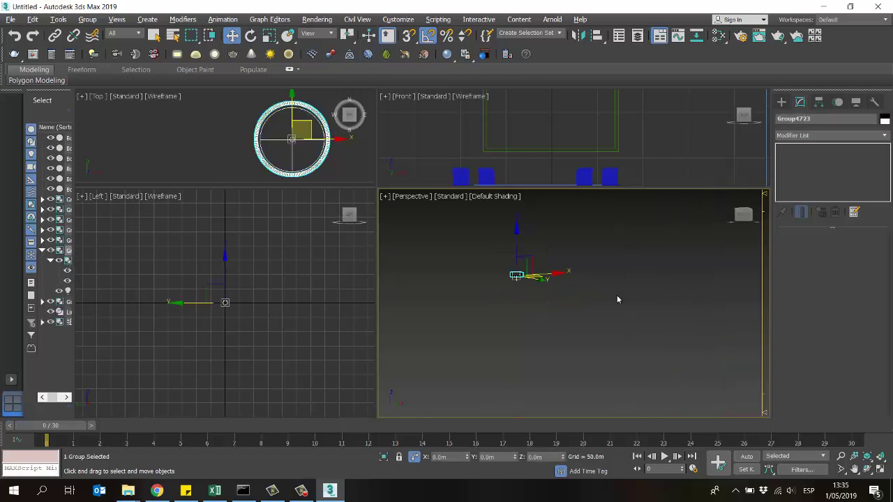
{"action": "left_click", "coordinate": [863, 472]}
{"action": "left_click_drag", "start_coordinate": [574, 307], "coordinate": [590, 328]}
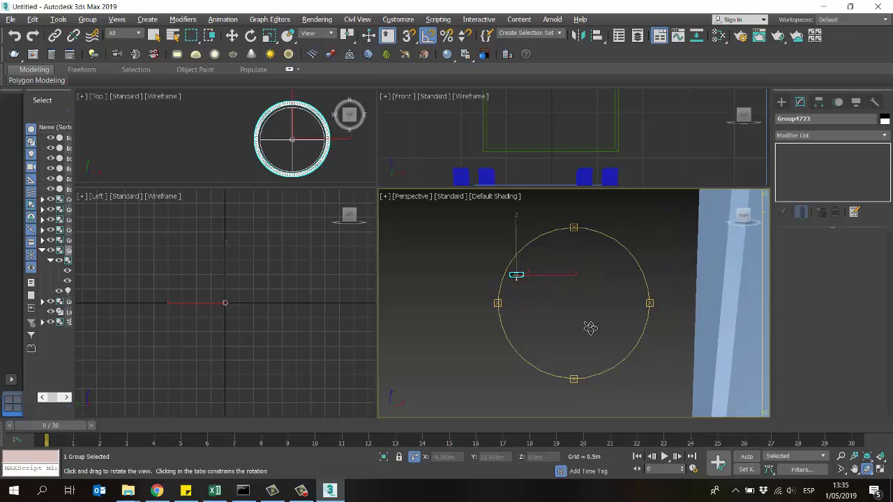
{"action": "key", "text": "w"}
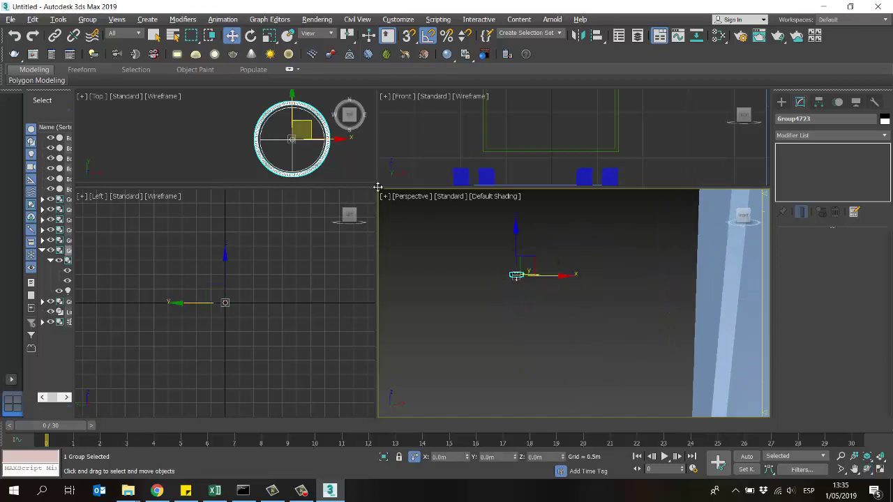
Enlarge the Top view and move the spotlight inside the stand, near the left end of the back wall
{"action": "left_click_drag", "start_coordinate": [377, 187], "coordinate": [650, 362]}
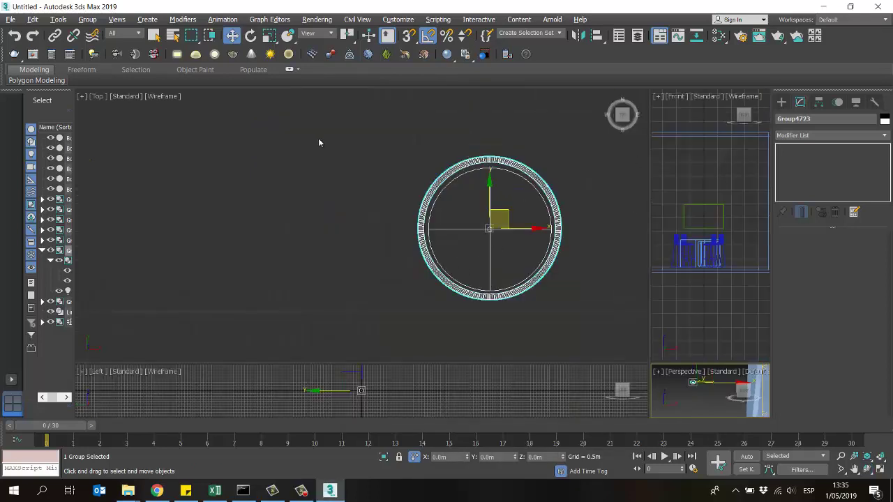
{"action": "middle_click_drag", "start_coordinate": [483, 210], "coordinate": [305, 183]}
{"action": "scroll", "coordinate": [345, 174], "scroll_direction": "down", "scroll_amount": 10}
{"action": "middle_click_drag", "start_coordinate": [425, 197], "coordinate": [276, 293]}
{"action": "left_click_drag", "start_coordinate": [212, 273], "coordinate": [351, 172]}
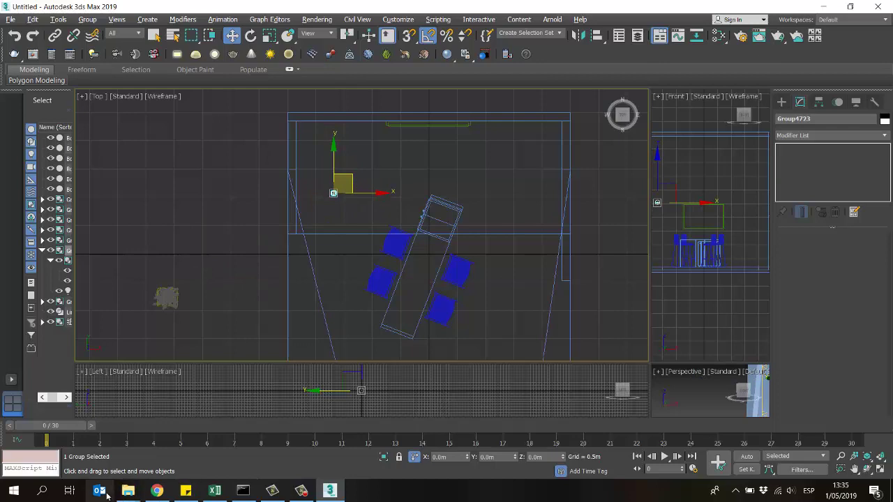
Check the stand's reference photo in File Explorer's diseño1 folder, then scale the spotlight up slightly and uniformly in 3ds Max
{"action": "mouse_move", "coordinate": [128, 490]}
{"action": "left_click", "coordinate": [73, 443]}
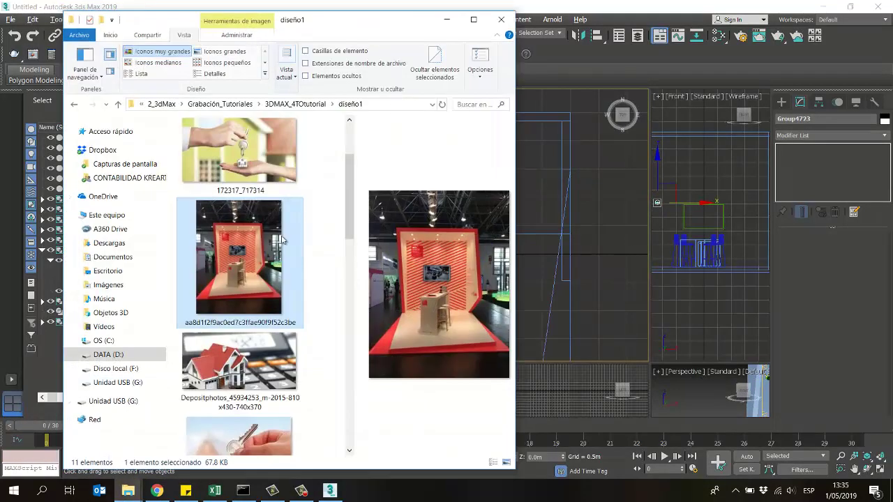
{"action": "left_click", "coordinate": [447, 19]}
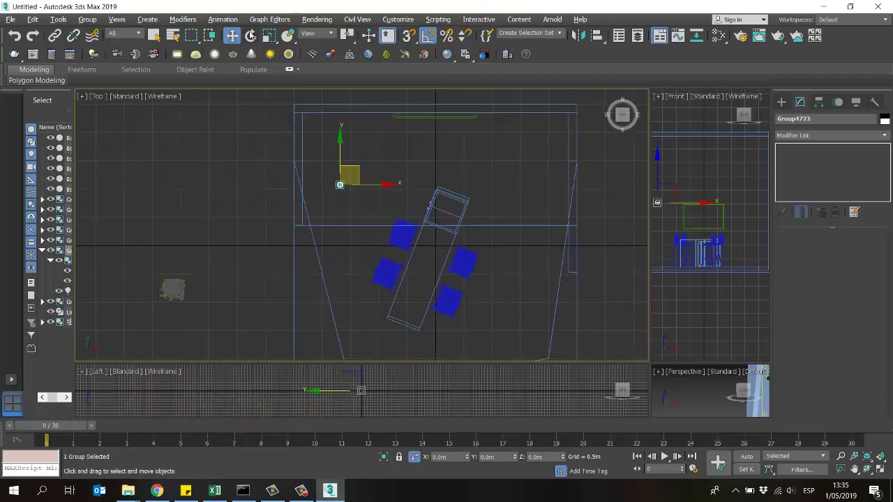
{"action": "left_click", "coordinate": [269, 34]}
{"action": "scroll", "coordinate": [370, 217], "scroll_direction": "up", "scroll_amount": 2}
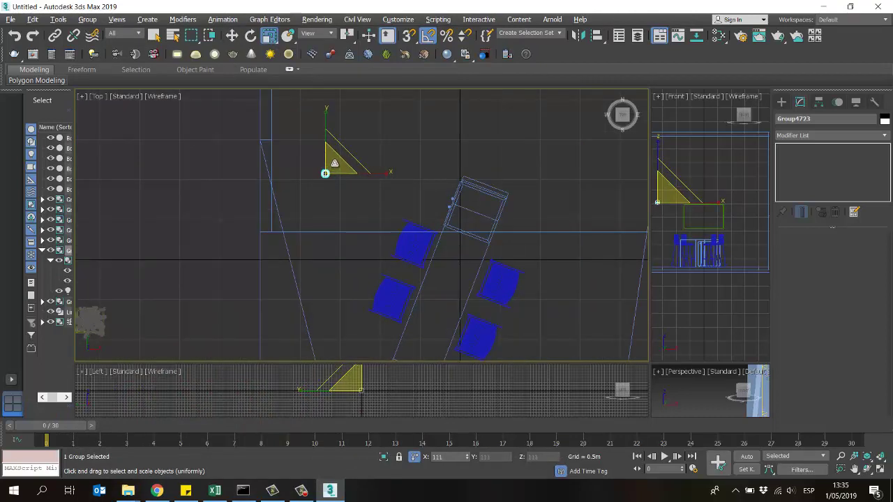
{"action": "scroll", "coordinate": [404, 251], "scroll_direction": "down", "scroll_amount": 3}
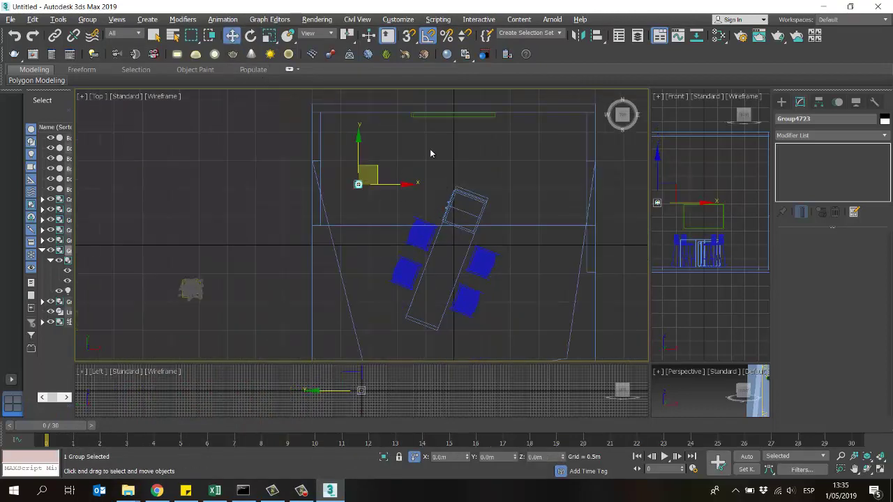
{"action": "key", "text": "w"}
Shift the spotlight slightly within the stand and clone one copy of it toward the back wall in the Top view
{"action": "left_click_drag", "start_coordinate": [373, 187], "coordinate": [375, 189]}
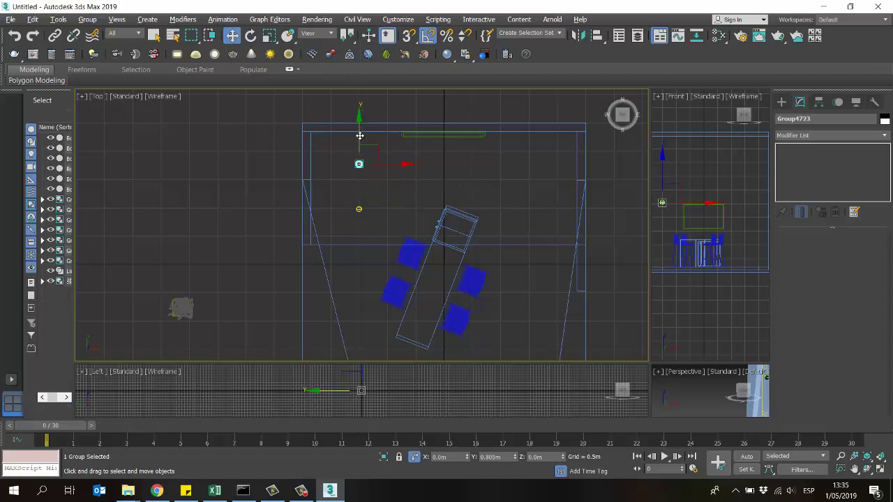
{"action": "left_click_drag", "start_coordinate": [360, 135], "coordinate": [368, 125]}
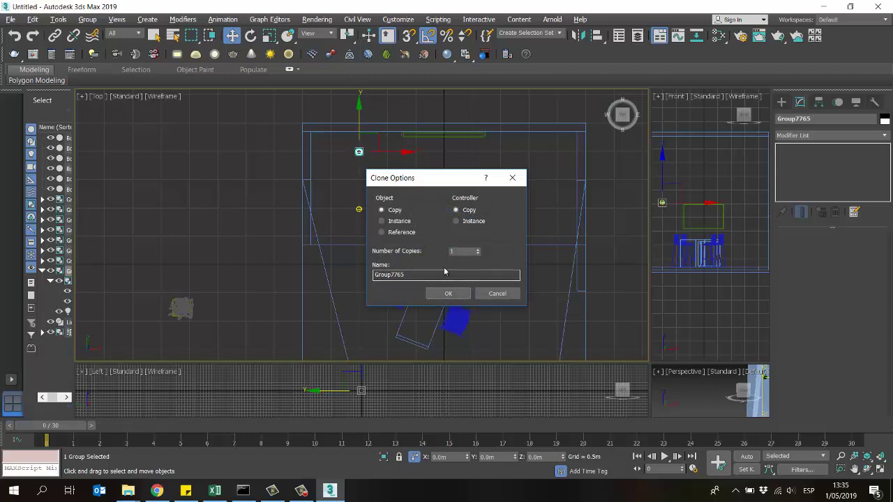
{"action": "left_click", "coordinate": [448, 294]}
Select both spotlights and clone the pair along the X axis with 2 copies, evenly spaced across the stand
{"action": "left_click", "coordinate": [359, 209], "text": "ctrl"}
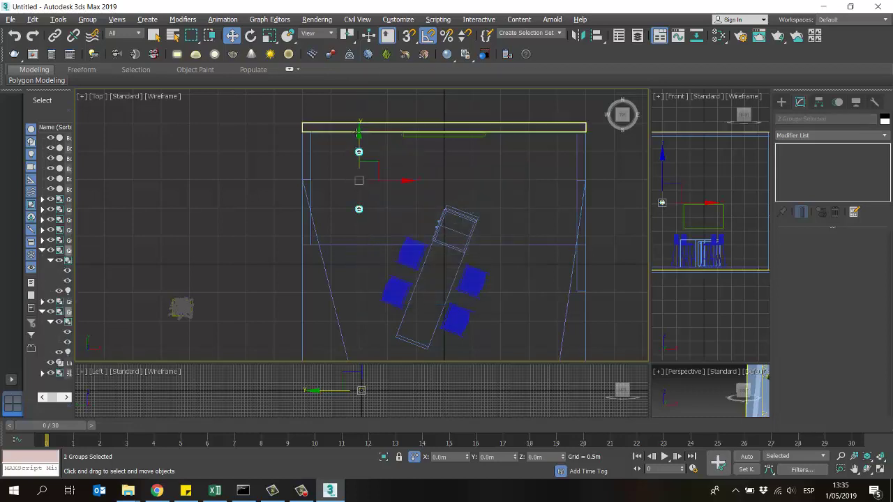
{"action": "left_click_drag", "start_coordinate": [359, 148], "coordinate": [359, 150]}
{"action": "middle_click_drag", "start_coordinate": [450, 215], "coordinate": [420, 208]}
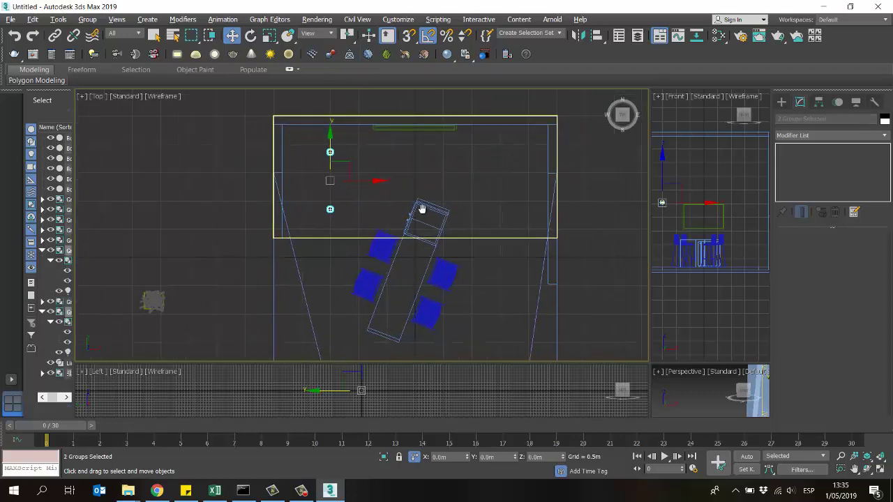
{"action": "mouse_move", "coordinate": [372, 177]}
{"action": "left_mouse_down"}
{"action": "mouse_move", "coordinate": [442, 176]}
{"action": "mouse_move", "coordinate": [424, 176]}
{"action": "left_mouse_up"}
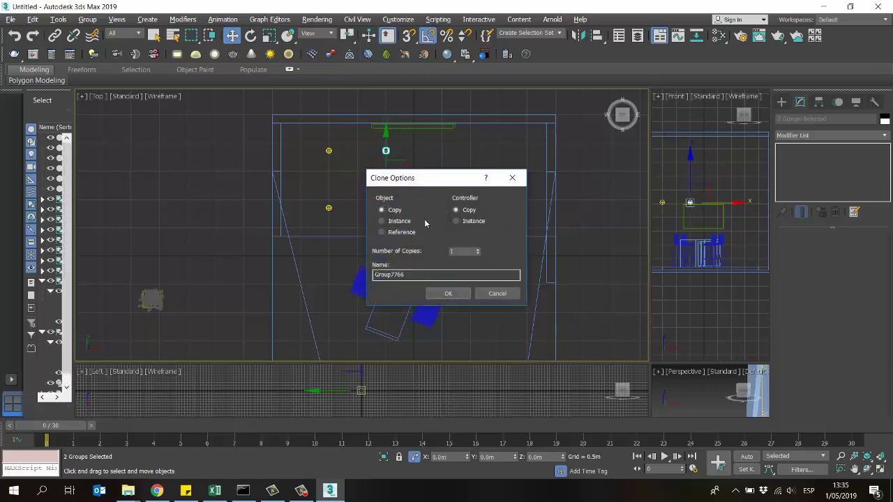
{"action": "left_click", "coordinate": [452, 294]}
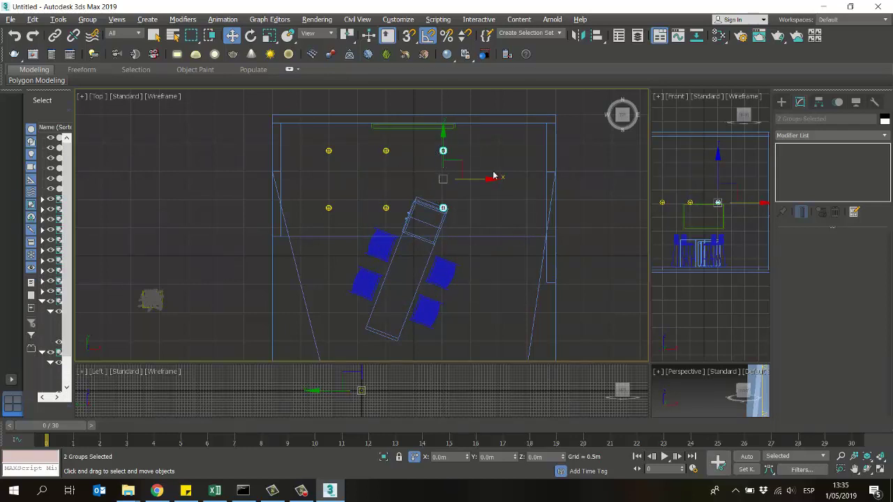
Clone the last spotlight pair once more, about 0.98 m along the X axis, to complete two rows of four
{"action": "left_click_drag", "start_coordinate": [478, 179], "coordinate": [497, 179]}
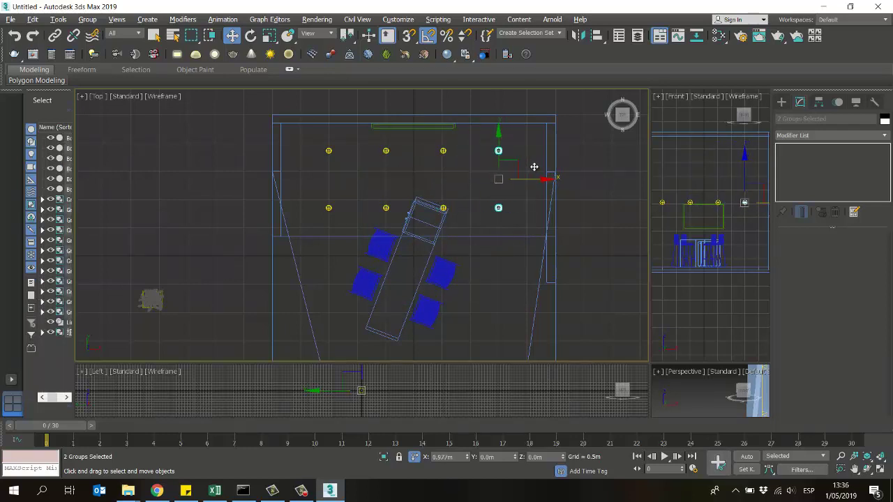
{"action": "left_click_drag", "start_coordinate": [533, 166], "coordinate": [534, 168], "text": "shift"}
{"action": "left_click", "coordinate": [449, 294]}
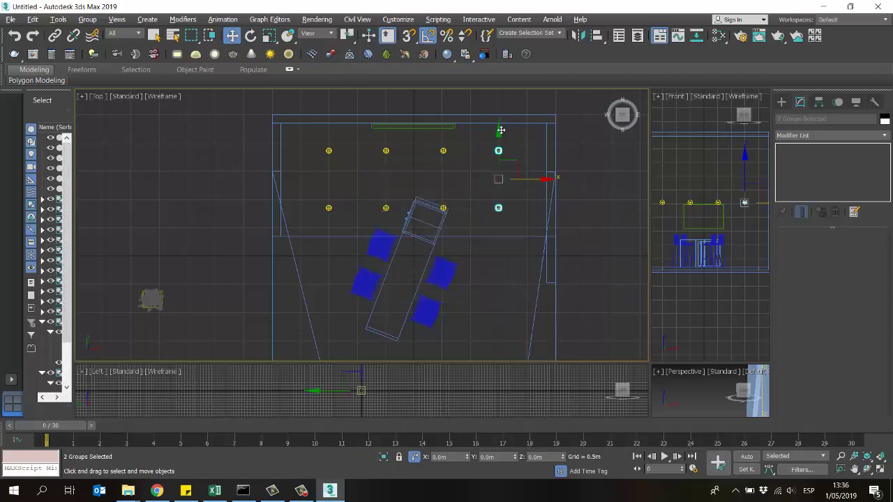
Select all eight spotlights, enlarge the Front view and combine them into one group with the default name
{"action": "left_click_drag", "start_coordinate": [294, 175], "coordinate": [294, 176], "text": "ctrl"}
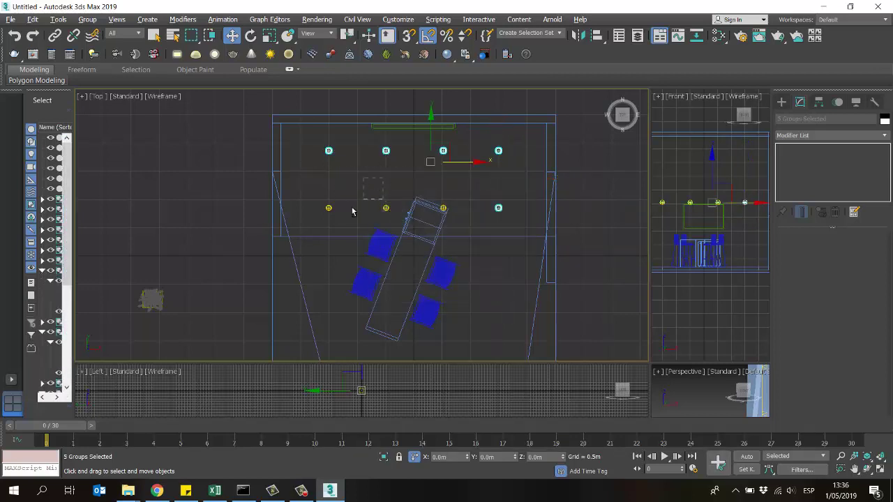
{"action": "left_click_drag", "start_coordinate": [324, 220], "coordinate": [323, 220], "text": "ctrl"}
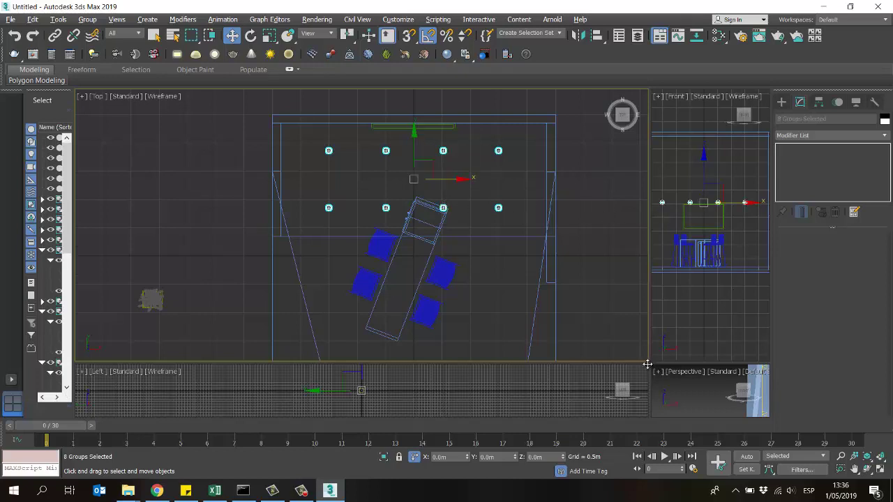
{"action": "left_click_drag", "start_coordinate": [647, 364], "coordinate": [315, 364]}
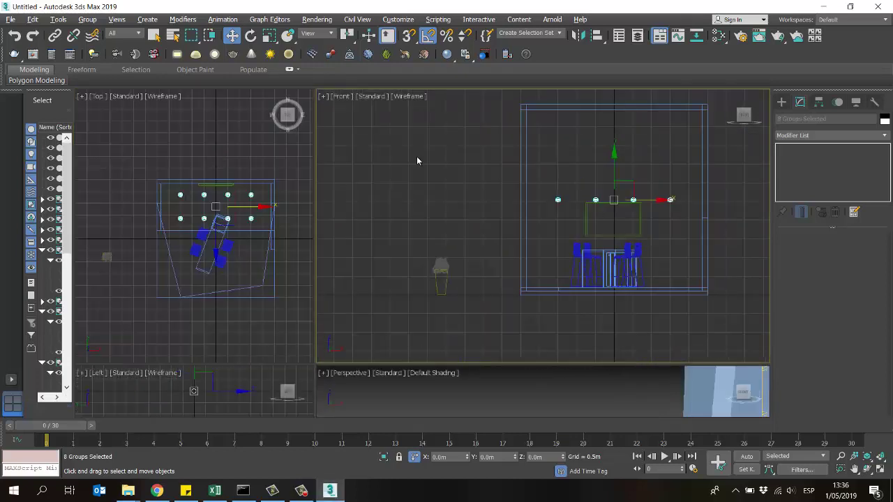
{"action": "left_click", "coordinate": [87, 19]}
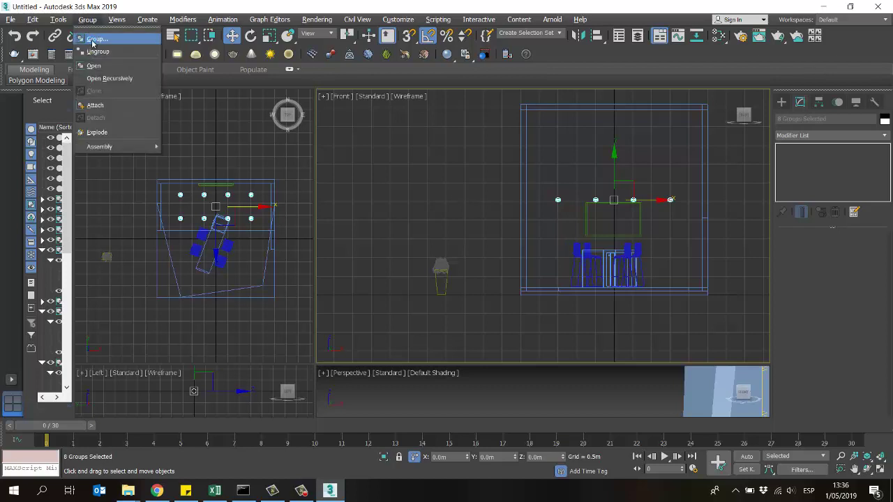
{"action": "left_click", "coordinate": [93, 39]}
{"action": "left_click", "coordinate": [456, 268]}
Raise the spotlight group in the Front view until the fixtures sit recessed in the underside of the stand's ceiling
{"action": "middle_click_drag", "start_coordinate": [621, 169], "coordinate": [525, 214]}
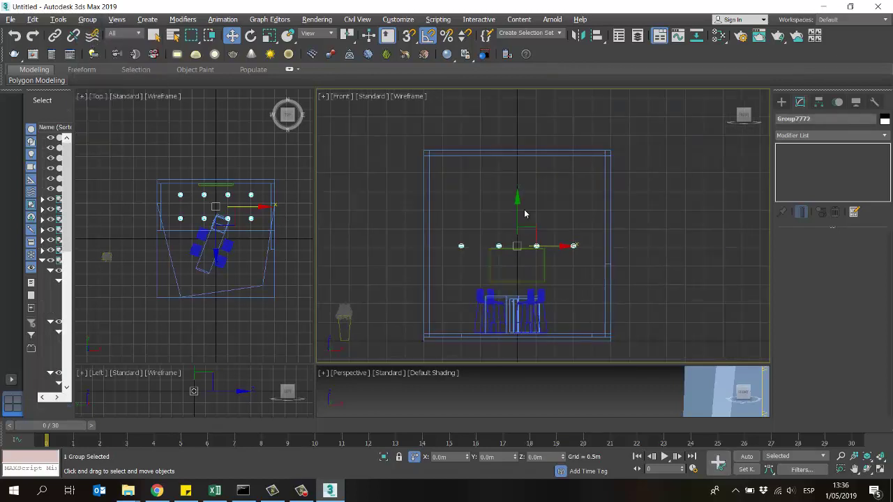
{"action": "left_click_drag", "start_coordinate": [517, 199], "coordinate": [519, 122]}
{"action": "scroll", "coordinate": [512, 155], "scroll_direction": "up", "scroll_amount": 6}
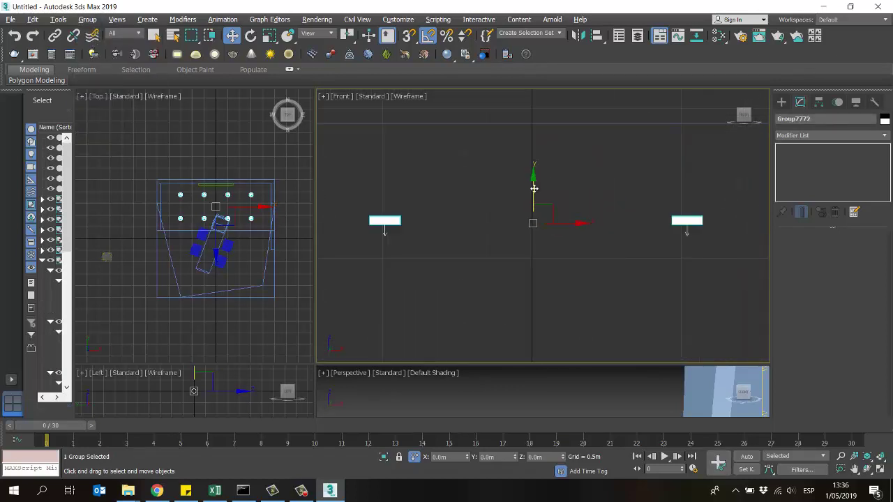
{"action": "left_click_drag", "start_coordinate": [534, 184], "coordinate": [551, 96]}
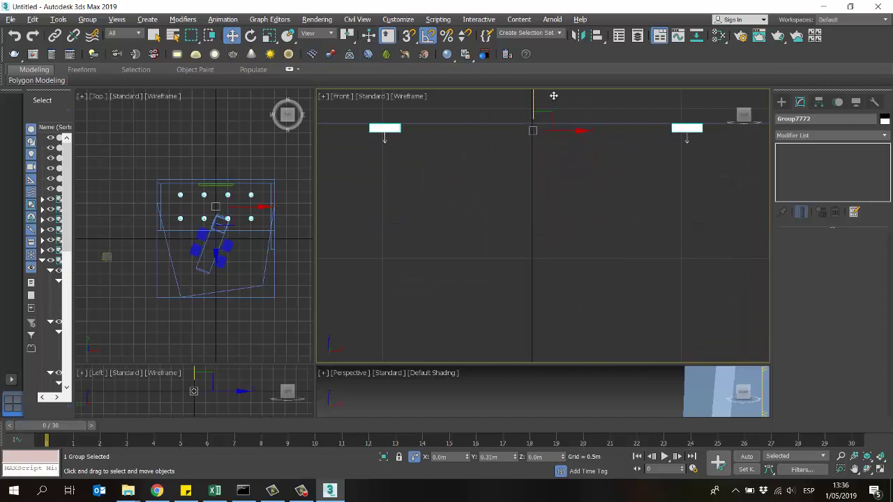
{"action": "scroll", "coordinate": [368, 132], "scroll_direction": "up", "scroll_amount": 7}
{"action": "middle_click_drag", "start_coordinate": [493, 124], "coordinate": [478, 160]}
{"action": "scroll", "coordinate": [478, 160], "scroll_direction": "down", "scroll_amount": 6}
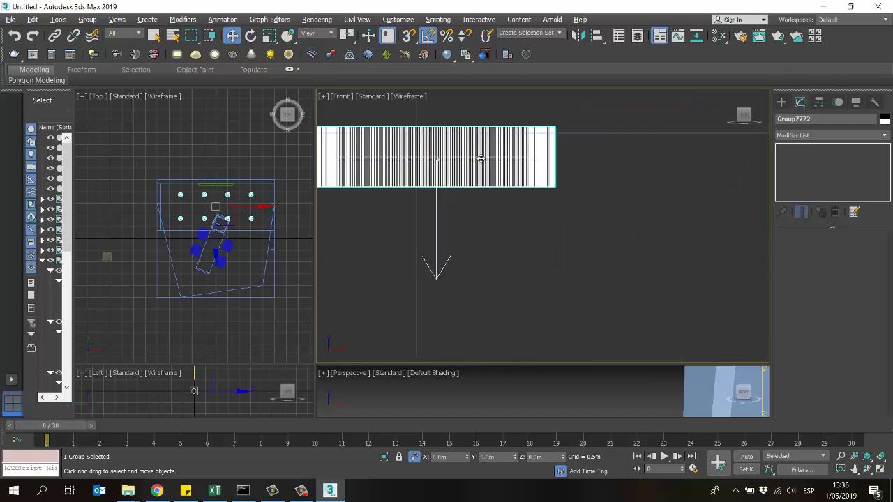
{"action": "scroll", "coordinate": [458, 307], "scroll_direction": "down", "scroll_amount": 2}
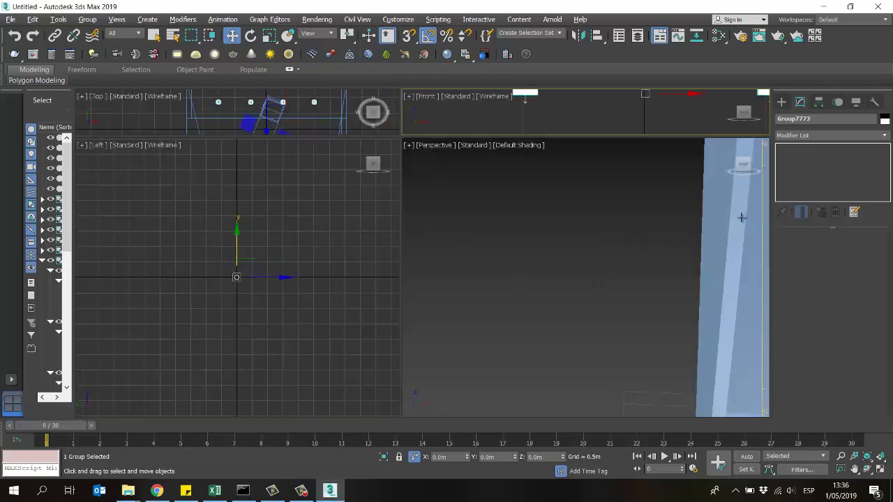
Inspect the ceiling spotlights and the overall stand from several angles in the Perspective view
{"action": "middle_click_drag", "start_coordinate": [687, 230], "coordinate": [499, 320]}
{"action": "scroll", "coordinate": [536, 291], "scroll_direction": "down", "scroll_amount": 3}
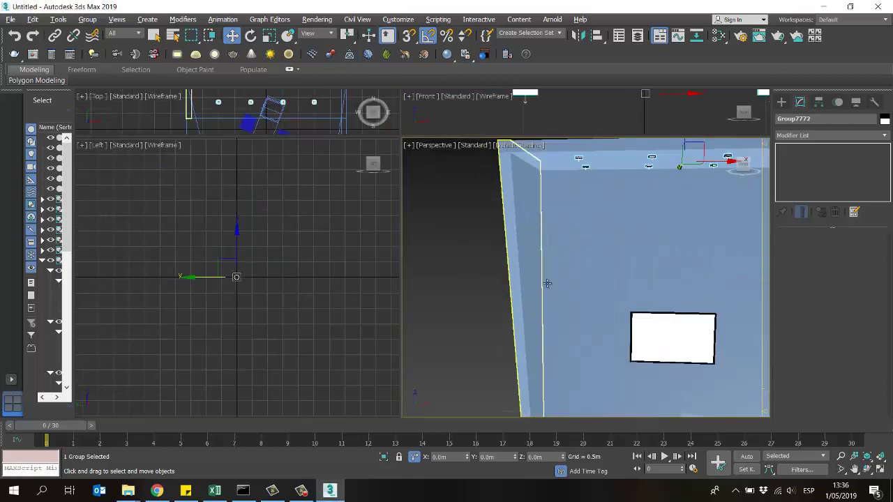
{"action": "middle_click_drag", "start_coordinate": [594, 209], "coordinate": [581, 223]}
{"action": "scroll", "coordinate": [581, 223], "scroll_direction": "up", "scroll_amount": 4}
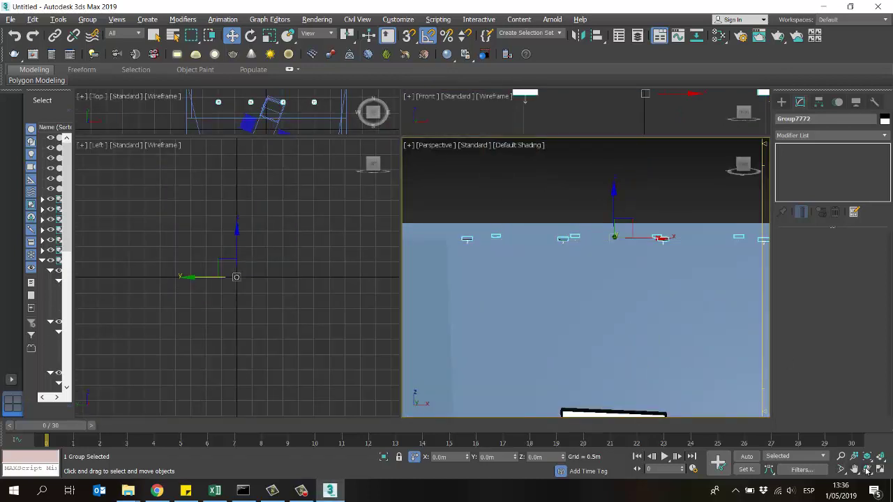
{"action": "key", "text": "ctrl+r"}
{"action": "left_click_drag", "start_coordinate": [581, 278], "coordinate": [581, 298]}
{"action": "scroll", "coordinate": [592, 246], "scroll_direction": "down", "scroll_amount": 4}
{"action": "right_click", "coordinate": [505, 348]}
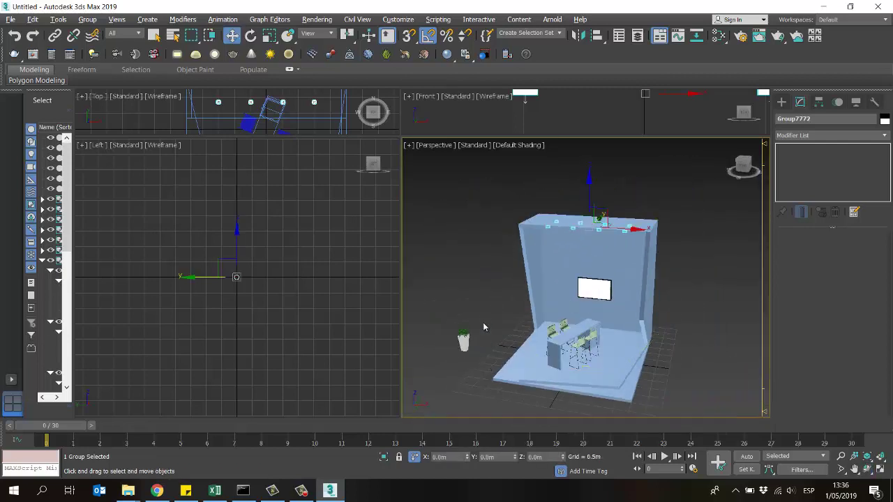
Select the potted plant standing outside the stand and move it in the Top view into the stand's back-left corner
{"action": "left_click_drag", "start_coordinate": [480, 315], "coordinate": [440, 370]}
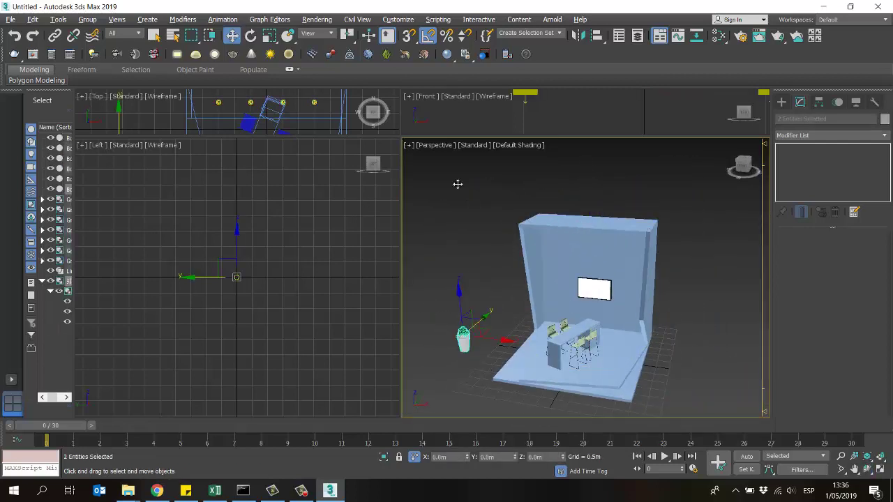
{"action": "left_click_drag", "start_coordinate": [400, 136], "coordinate": [614, 306]}
{"action": "middle_click_drag", "start_coordinate": [453, 197], "coordinate": [518, 147]}
{"action": "scroll", "coordinate": [416, 203], "scroll_direction": "down", "scroll_amount": 3}
{"action": "scroll", "coordinate": [391, 202], "scroll_direction": "up", "scroll_amount": 3}
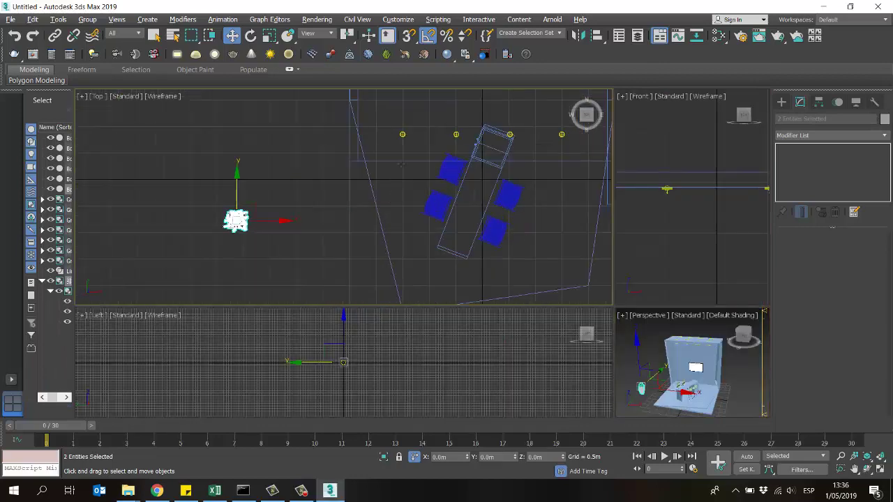
{"action": "middle_click_drag", "start_coordinate": [464, 141], "coordinate": [414, 179]}
{"action": "scroll", "coordinate": [294, 208], "scroll_direction": "down", "scroll_amount": 2}
{"action": "left_click_drag", "start_coordinate": [231, 230], "coordinate": [315, 142]}
{"action": "scroll", "coordinate": [322, 123], "scroll_direction": "up", "scroll_amount": 5}
{"action": "scroll", "coordinate": [302, 149], "scroll_direction": "down", "scroll_amount": 6}
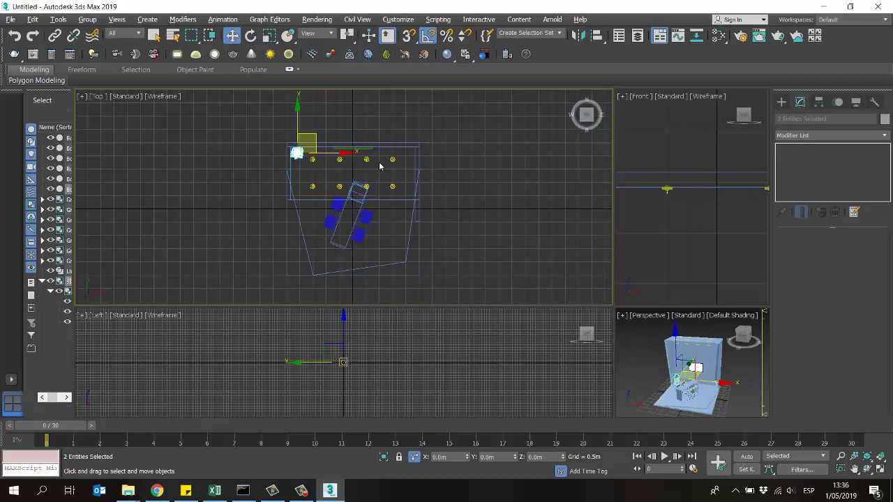
Clone the potted plant along the back wall as one copy and fit it into the stand's back-right corner
{"action": "middle_click_drag", "start_coordinate": [381, 160], "coordinate": [350, 161]}
{"action": "left_click_drag", "start_coordinate": [286, 134], "coordinate": [395, 138], "text": "shift"}
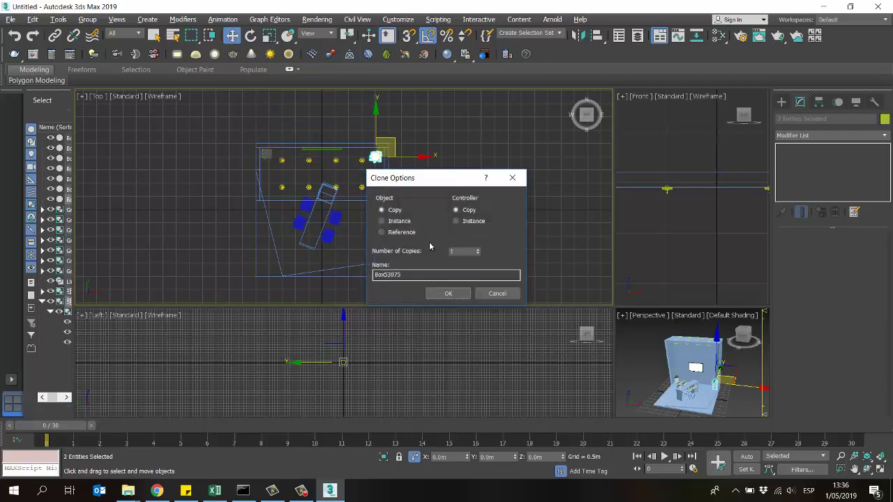
{"action": "left_click", "coordinate": [448, 293]}
{"action": "key", "text": "z"}
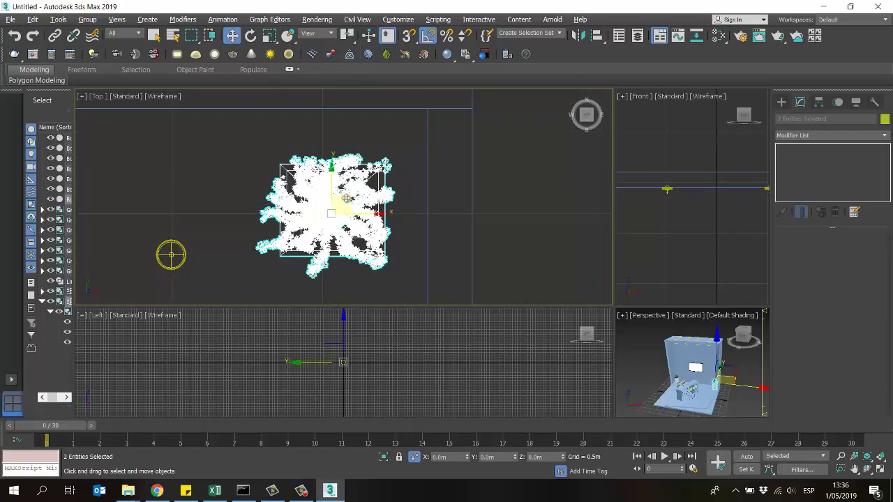
{"action": "left_click_drag", "start_coordinate": [343, 199], "coordinate": [374, 161]}
{"action": "scroll", "coordinate": [421, 158], "scroll_direction": "down", "scroll_amount": 4}
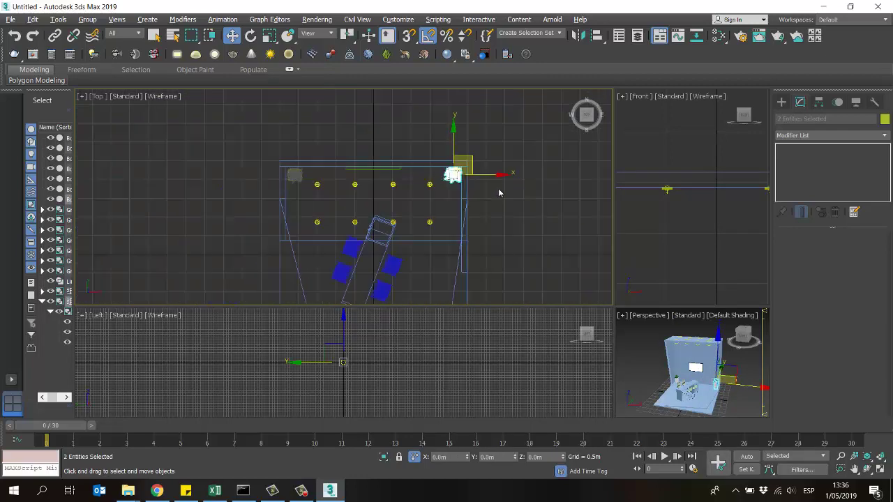
Add the first plant to the selection and raise both plants about 0.2 m in the Front view onto the stand's floor platform
{"action": "scroll", "coordinate": [447, 182], "scroll_direction": "up", "scroll_amount": 5}
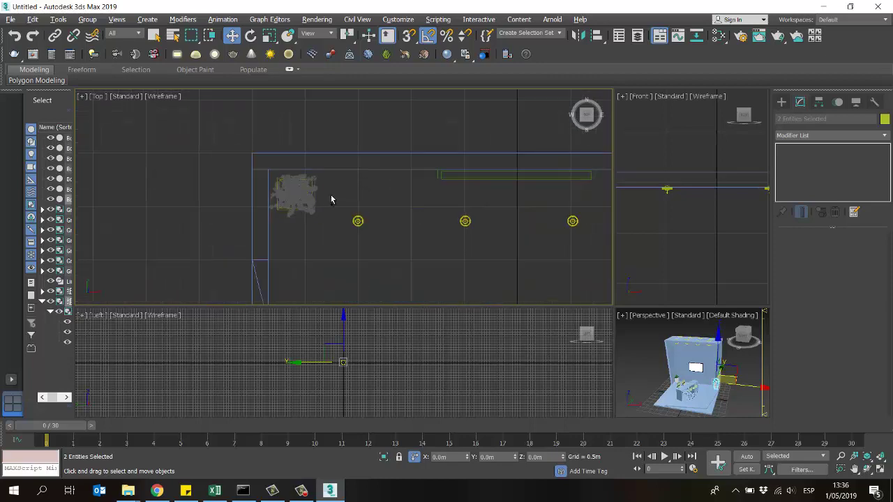
{"action": "left_click", "coordinate": [283, 221]}
{"action": "left_click_drag", "start_coordinate": [580, 308], "coordinate": [300, 348]}
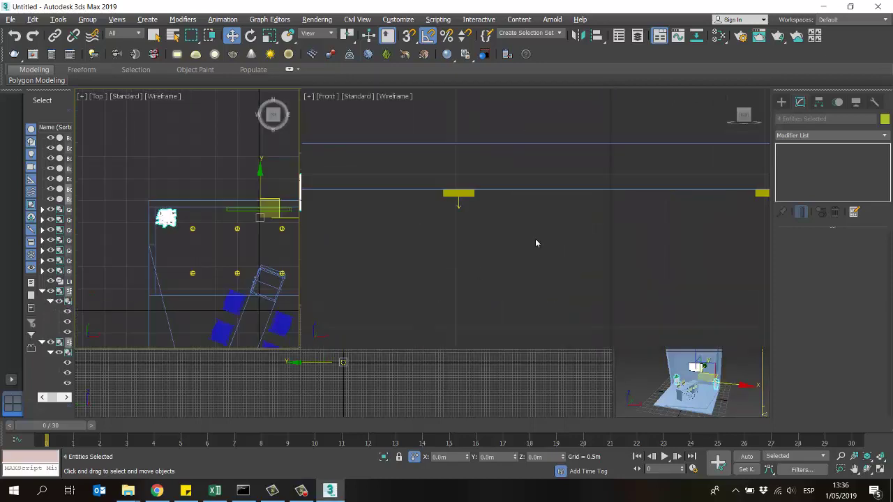
{"action": "scroll", "coordinate": [539, 199], "scroll_direction": "down", "scroll_amount": 10}
{"action": "scroll", "coordinate": [544, 274], "scroll_direction": "up", "scroll_amount": 5}
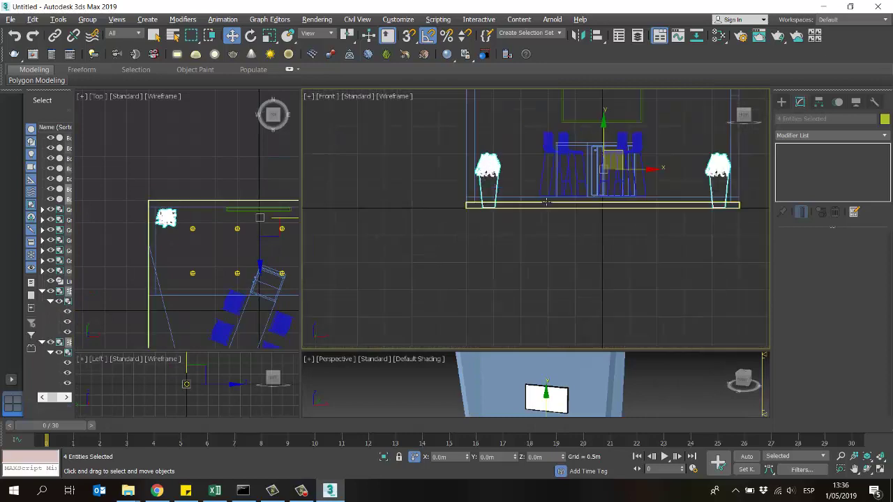
{"action": "left_click_drag", "start_coordinate": [580, 171], "coordinate": [581, 155]}
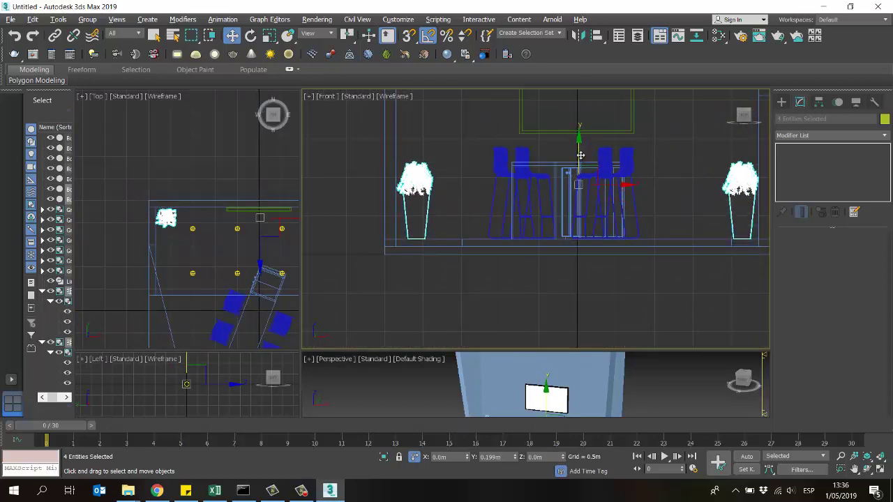
Enlarge the Perspective view, clear the selection and review the furnished stand as a whole
{"action": "left_click", "coordinate": [301, 490]}
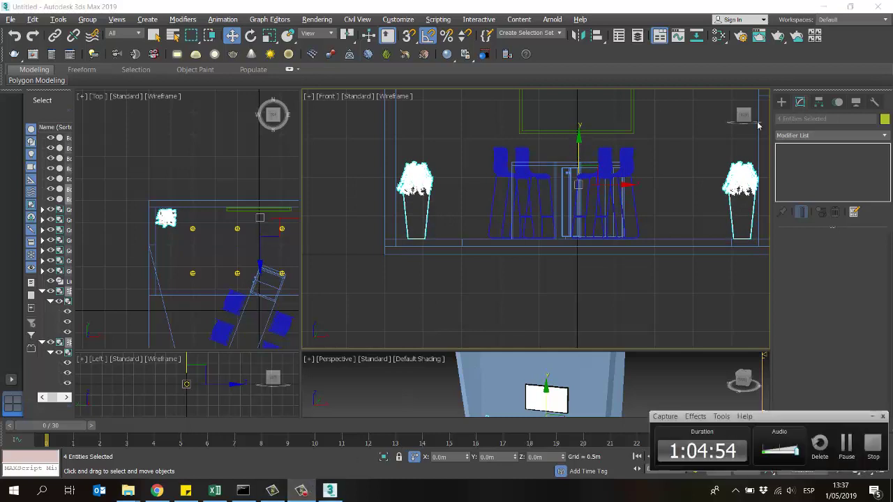
{"action": "scroll", "coordinate": [639, 203], "scroll_direction": "down", "scroll_amount": 5}
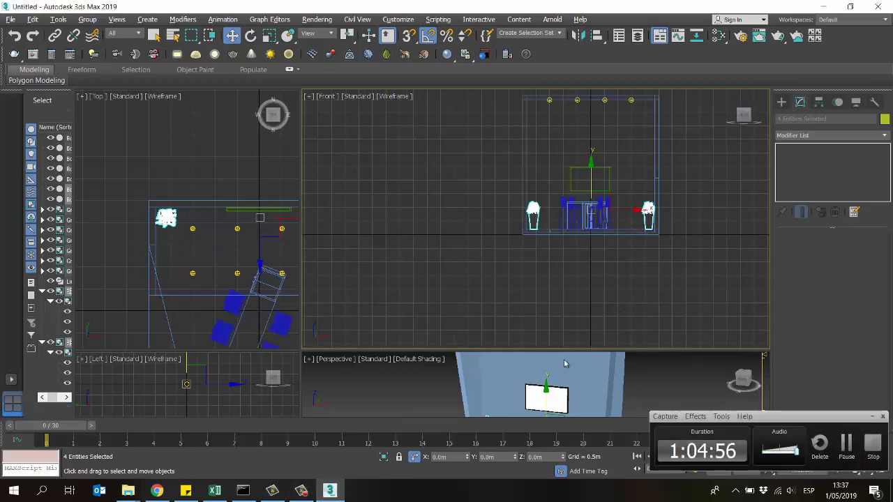
{"action": "left_click_drag", "start_coordinate": [301, 350], "coordinate": [317, 174]}
{"action": "middle_click_drag", "start_coordinate": [676, 342], "coordinate": [658, 323]}
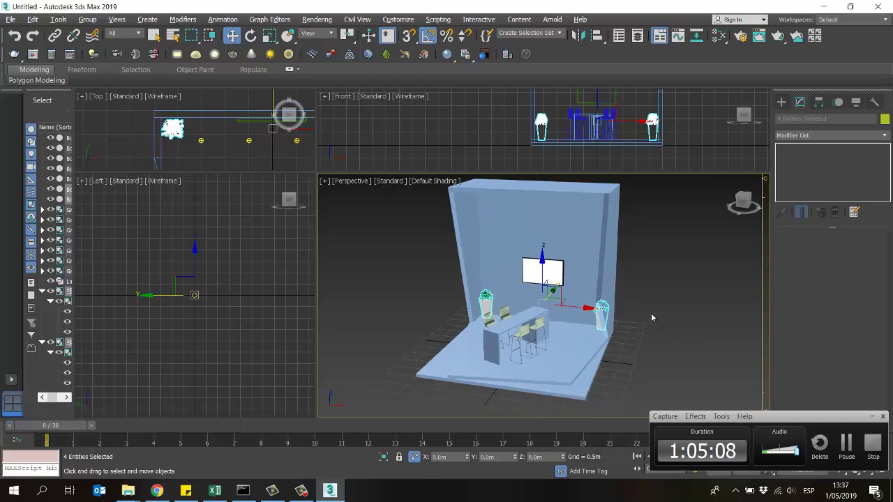
{"action": "left_click", "coordinate": [649, 310]}
{"action": "middle_click_drag", "start_coordinate": [620, 285], "coordinate": [615, 289]}
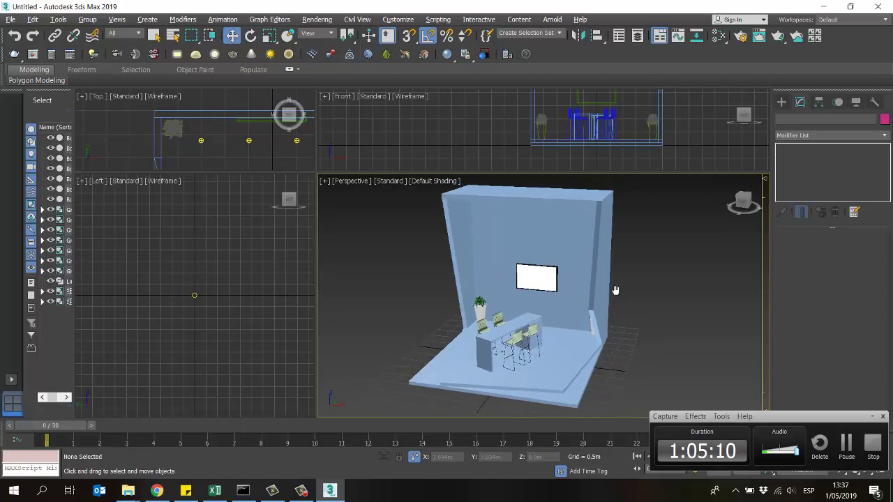
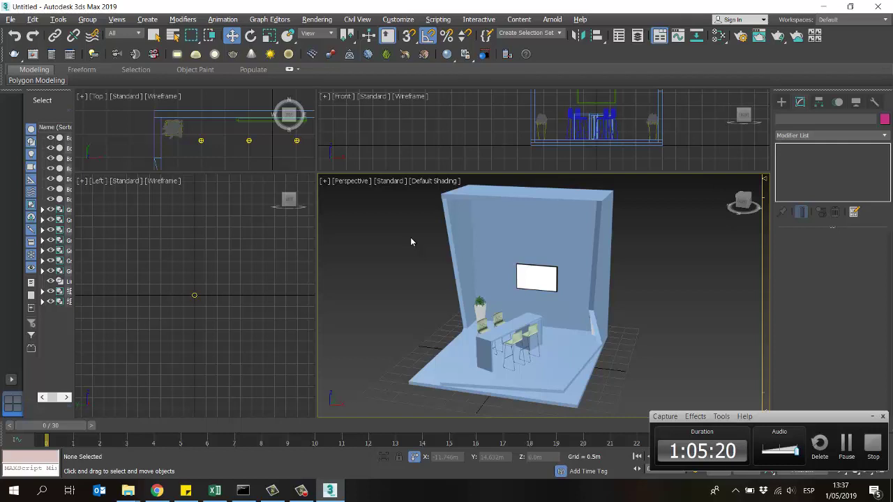
Open the Slate Material Editor and add a Scanline Standard material to the node view
{"action": "key", "text": "m"}
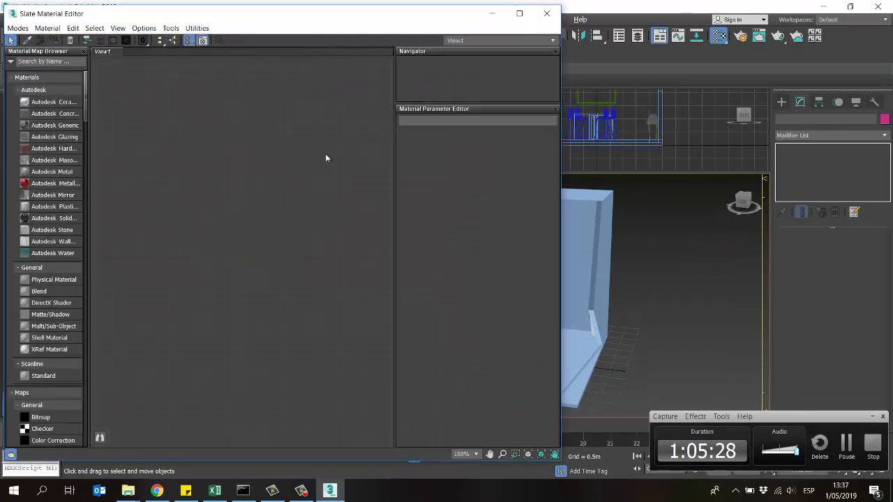
{"action": "left_click_drag", "start_coordinate": [230, 18], "coordinate": [255, 14]}
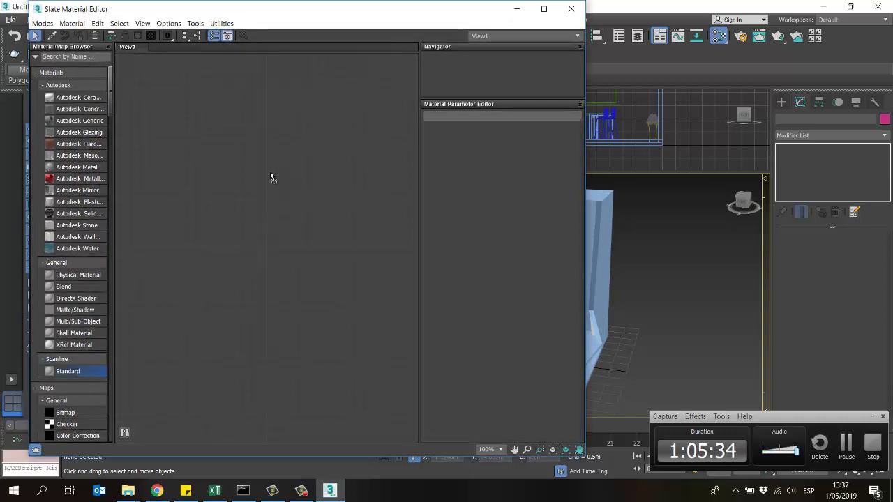
{"action": "left_click_drag", "start_coordinate": [263, 171], "coordinate": [261, 171]}
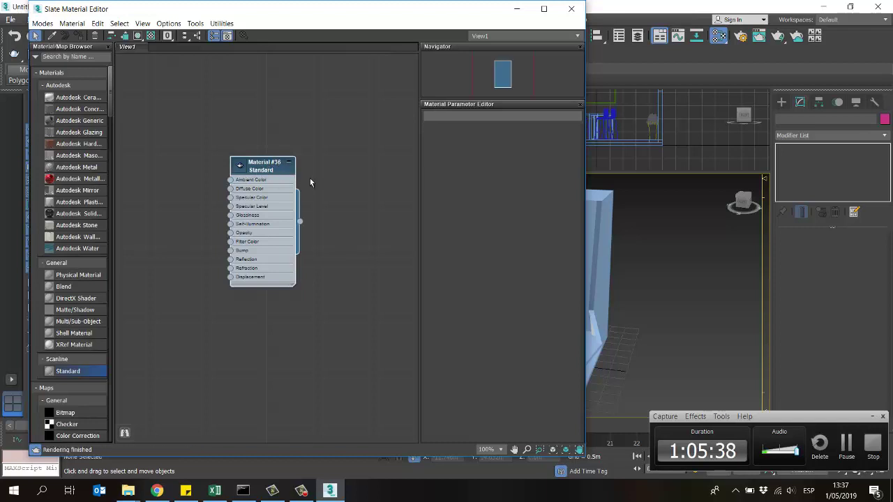
{"action": "right_click", "coordinate": [339, 141]}
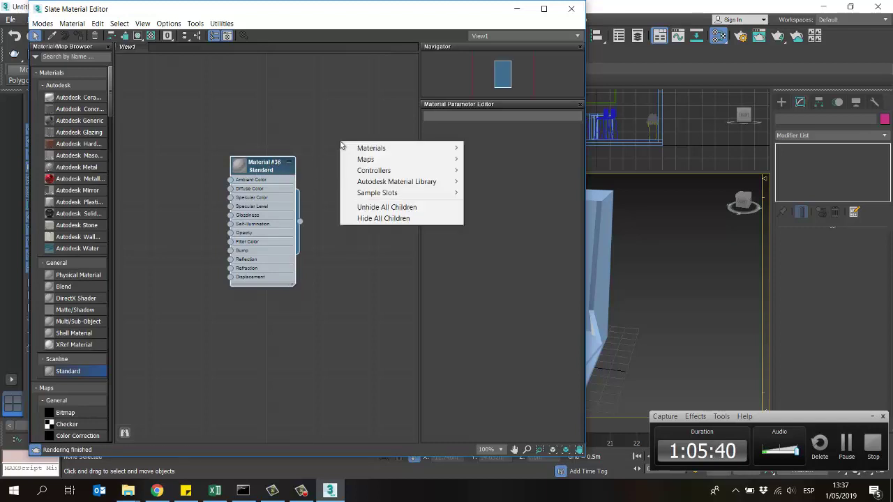
{"action": "mouse_move", "coordinate": [410, 152]}
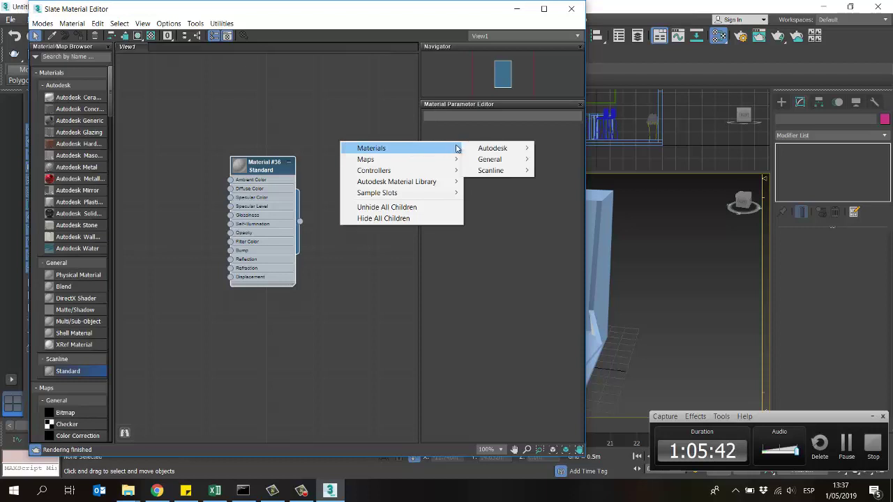
{"action": "mouse_move", "coordinate": [506, 170]}
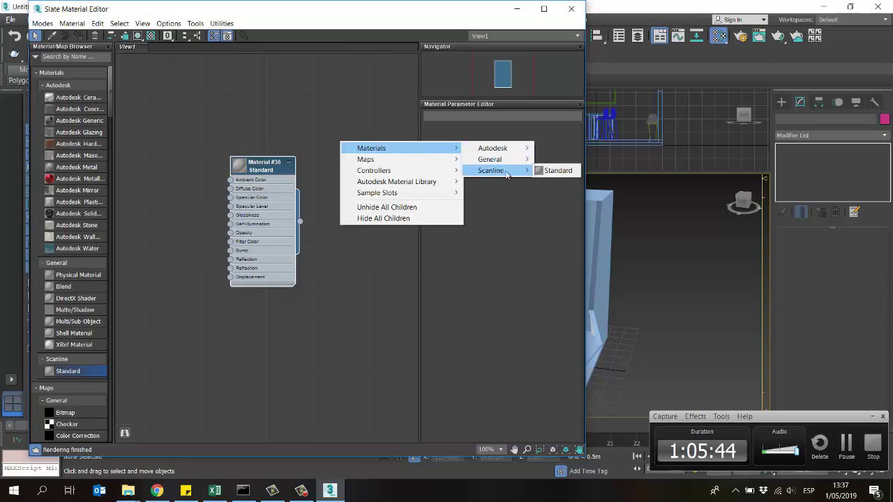
{"action": "left_click", "coordinate": [552, 171]}
{"action": "left_click_drag", "start_coordinate": [349, 133], "coordinate": [351, 169]}
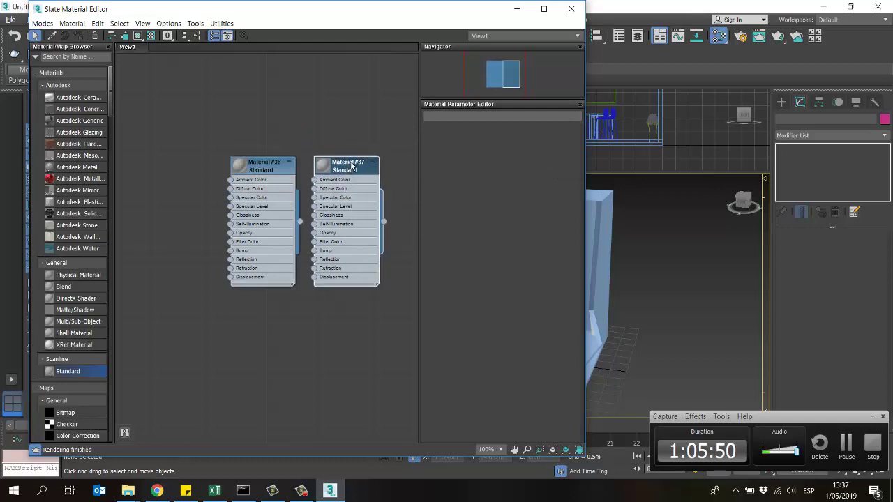
{"action": "key", "text": "Delete"}
Open the Standard material's parameters with an enlarged node preview and show a checkered background behind the sample sphere
{"action": "scroll", "coordinate": [70, 216], "scroll_direction": "down", "scroll_amount": 1}
{"action": "scroll", "coordinate": [70, 216], "scroll_direction": "down", "scroll_amount": 2}
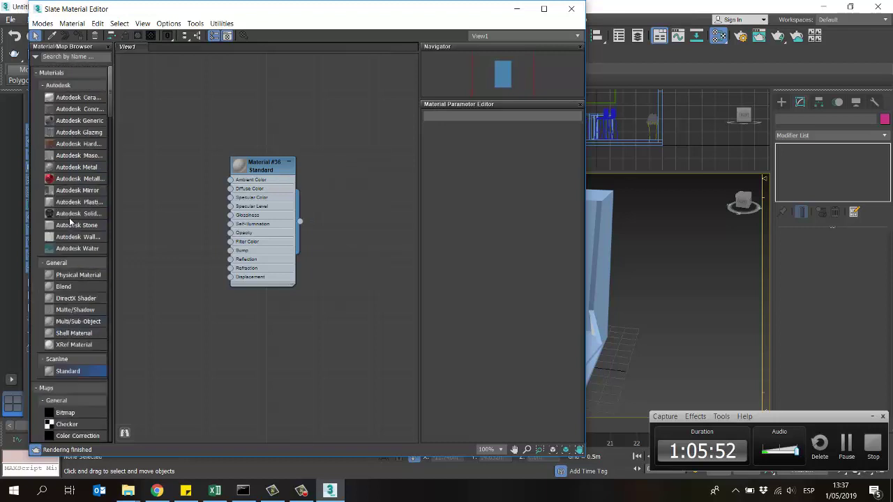
{"action": "double_click", "coordinate": [272, 170]}
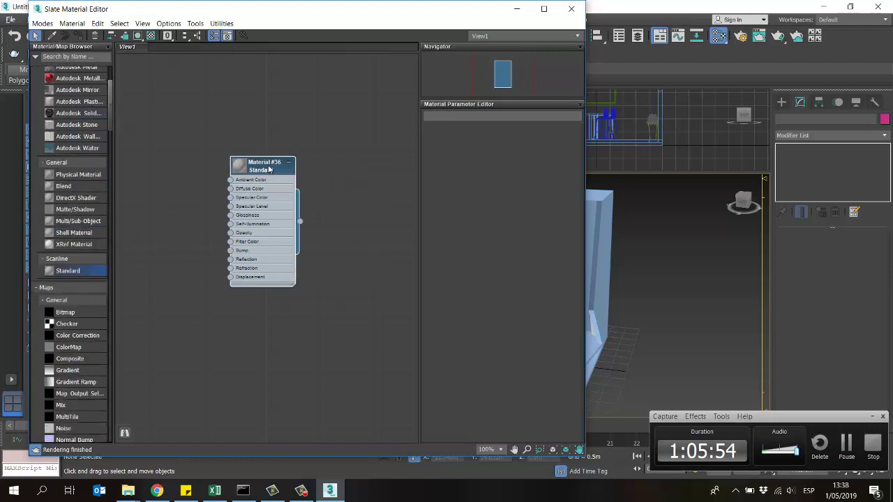
{"action": "double_click", "coordinate": [239, 166]}
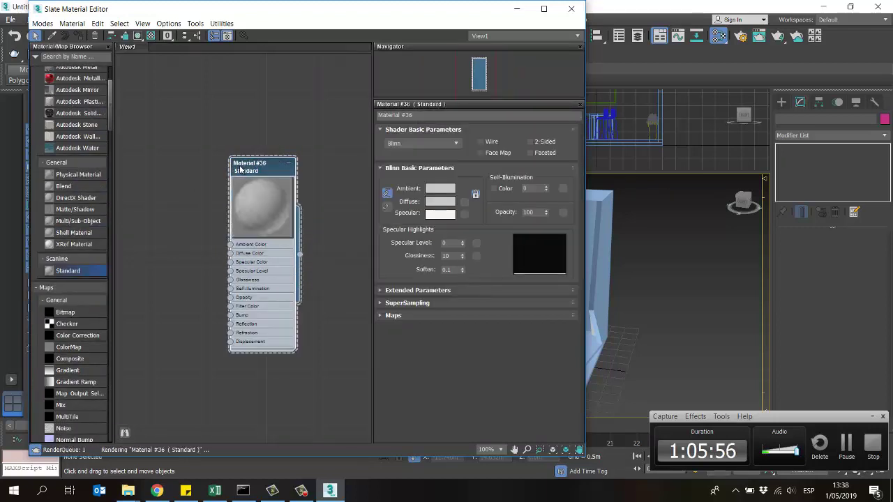
{"action": "mouse_move", "coordinate": [261, 169]}
{"action": "left_mouse_down"}
{"action": "mouse_move", "coordinate": [261, 158]}
{"action": "mouse_move", "coordinate": [253, 160]}
{"action": "left_mouse_up"}
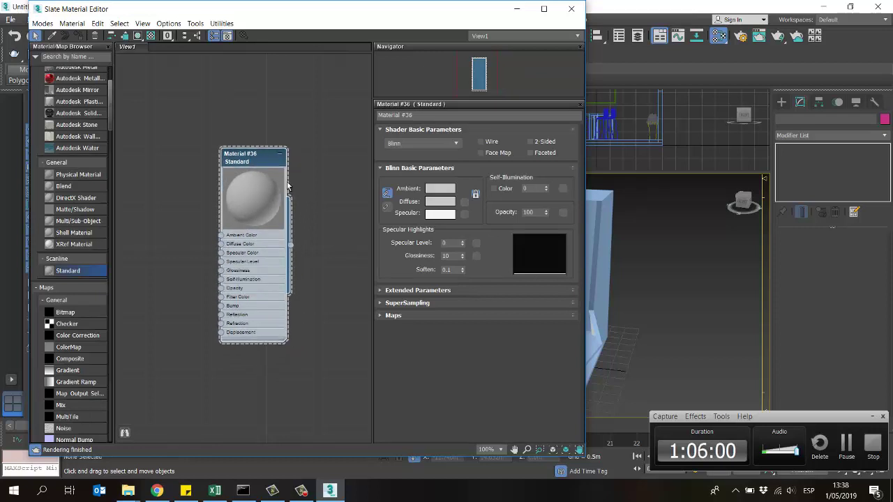
{"action": "left_click", "coordinate": [151, 36]}
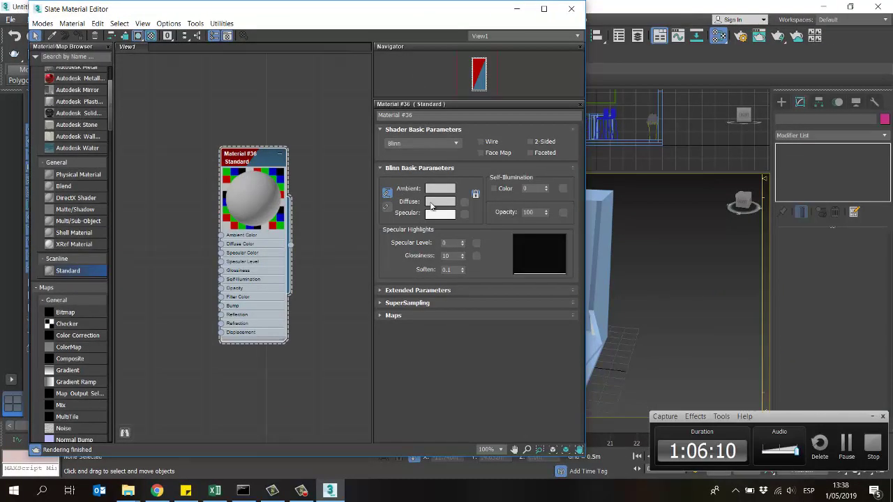
Set the Standard material's diffuse color to white and rename the material as base
{"action": "left_click", "coordinate": [432, 201]}
{"action": "left_click_drag", "start_coordinate": [305, 122], "coordinate": [306, 154]}
{"action": "left_click", "coordinate": [399, 168]}
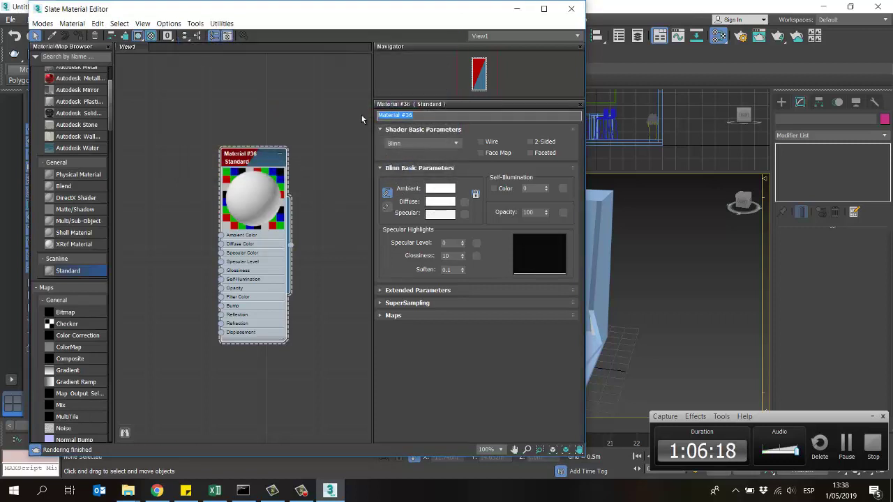
{"action": "type", "text": "base"}
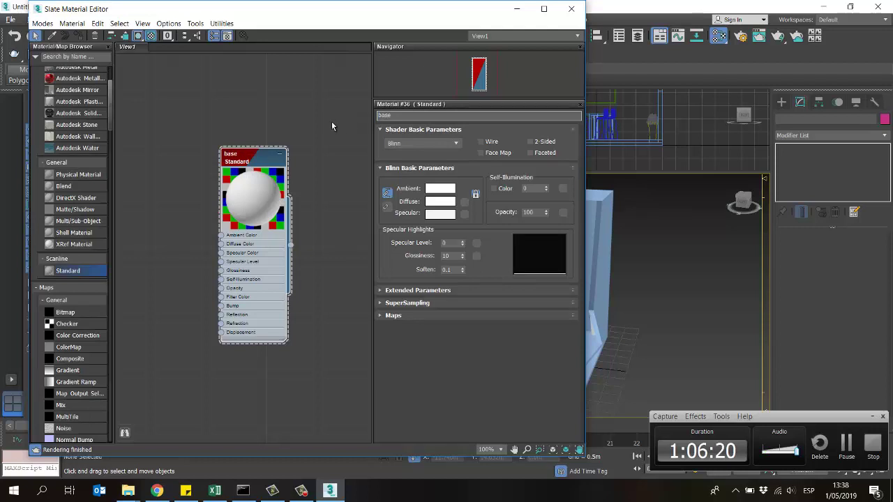
{"action": "left_click", "coordinate": [249, 165]}
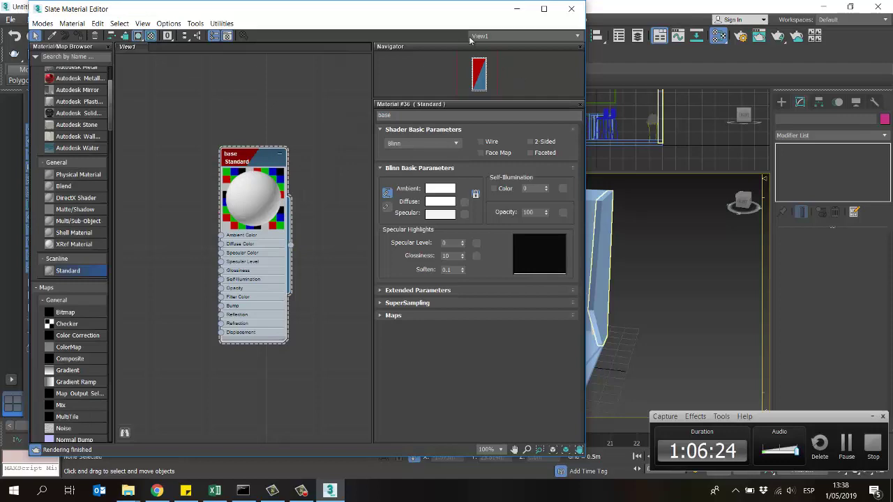
Clear the material editor out of the way and select all objects of the exhibition stand in an enlarged Top view
{"action": "left_click_drag", "start_coordinate": [493, 12], "coordinate": [383, 30]}
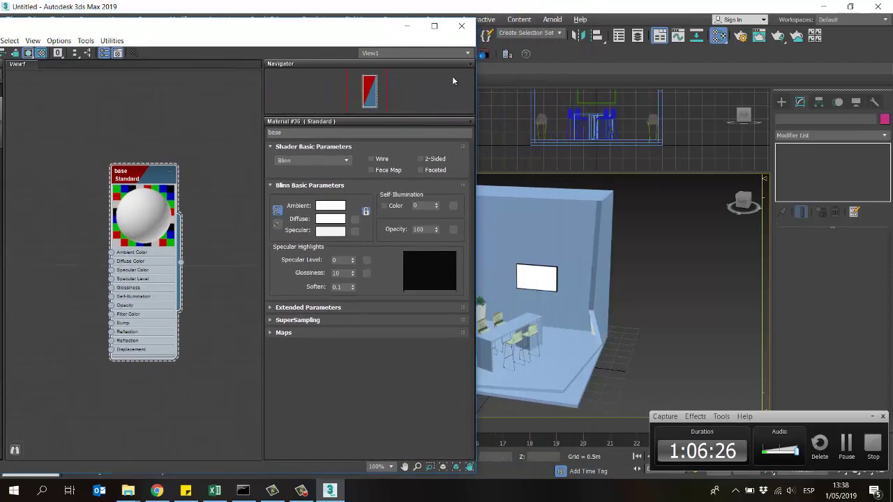
{"action": "left_click", "coordinate": [406, 26]}
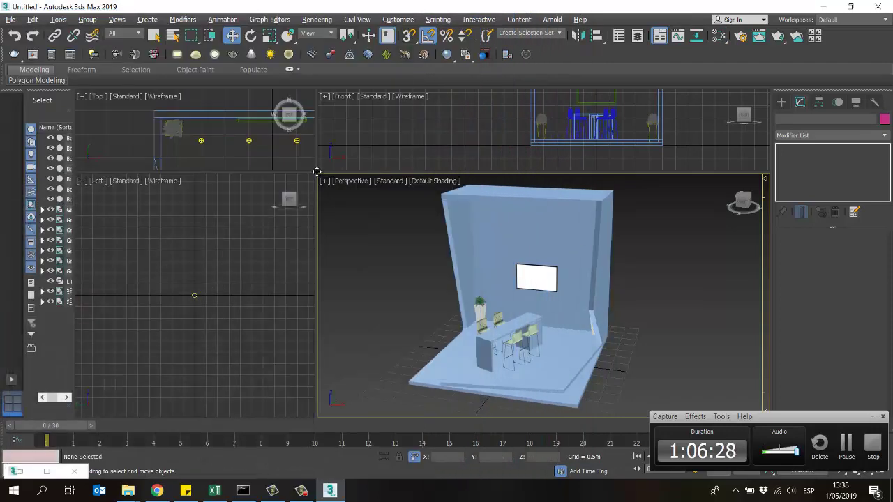
{"action": "left_click_drag", "start_coordinate": [316, 168], "coordinate": [709, 352]}
{"action": "scroll", "coordinate": [412, 165], "scroll_direction": "down", "scroll_amount": 5}
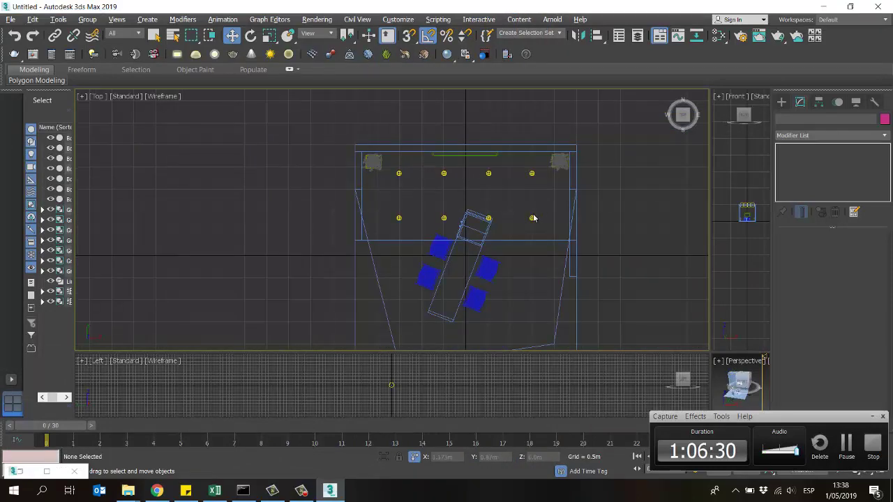
{"action": "scroll", "coordinate": [516, 192], "scroll_direction": "down", "scroll_amount": 5}
{"action": "scroll", "coordinate": [512, 193], "scroll_direction": "up", "scroll_amount": 10}
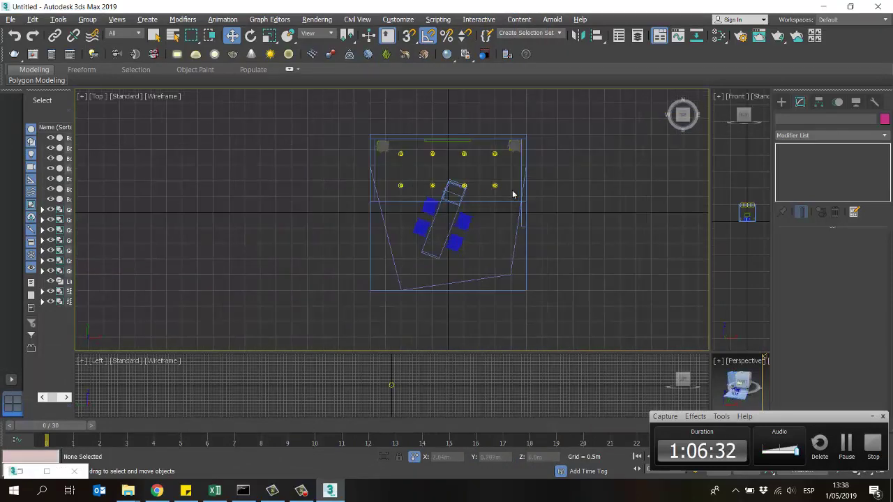
{"action": "scroll", "coordinate": [460, 173], "scroll_direction": "down", "scroll_amount": 10}
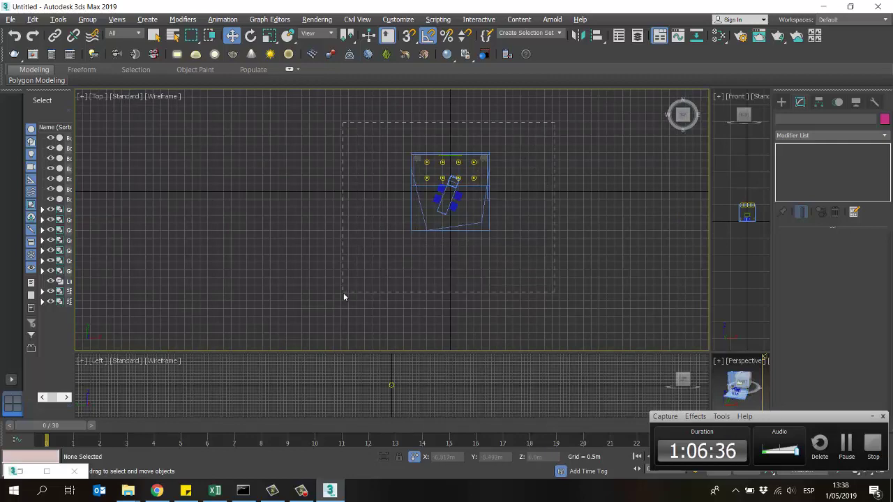
{"action": "left_click_drag", "start_coordinate": [343, 296], "coordinate": [341, 296]}
{"action": "scroll", "coordinate": [458, 168], "scroll_direction": "up", "scroll_amount": 5}
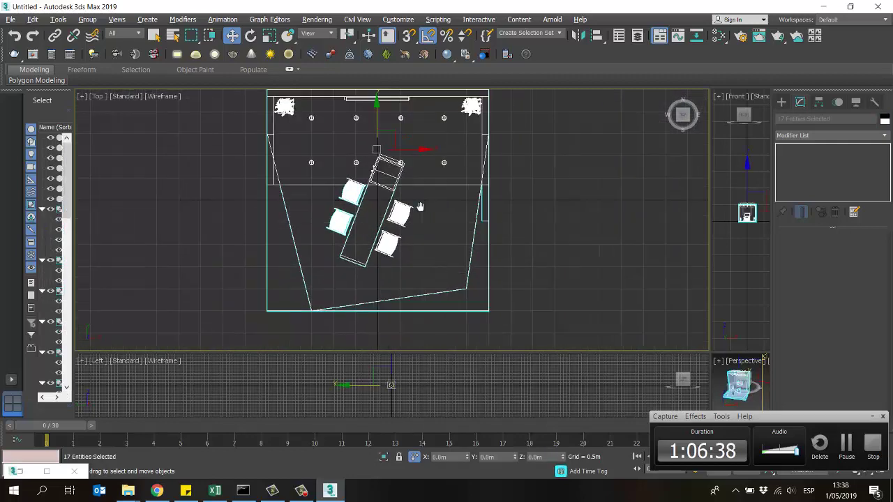
{"action": "mouse_move", "coordinate": [419, 207]}
{"action": "middle_mouse_down"}
{"action": "mouse_move", "coordinate": [426, 200]}
{"action": "mouse_move", "coordinate": [437, 209]}
{"action": "middle_mouse_up"}
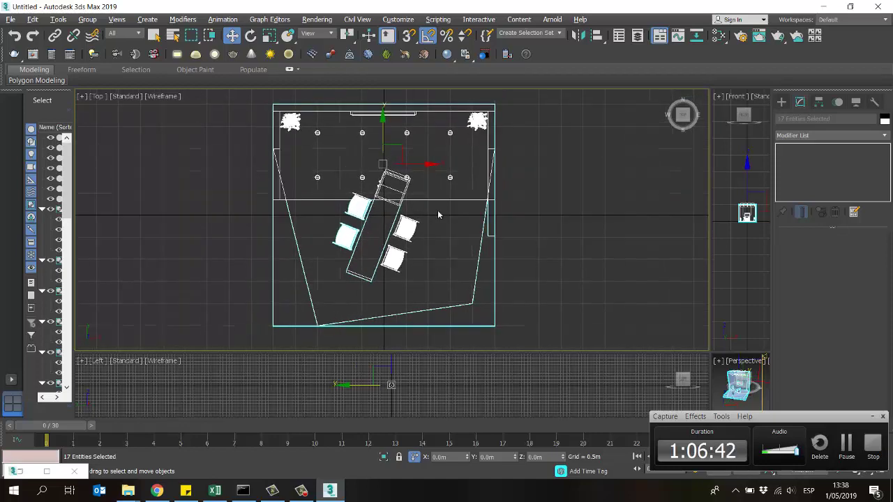
Assign the base material to the selected stand objects, then enlarge the Perspective view and clear the selection
{"action": "key", "text": "m"}
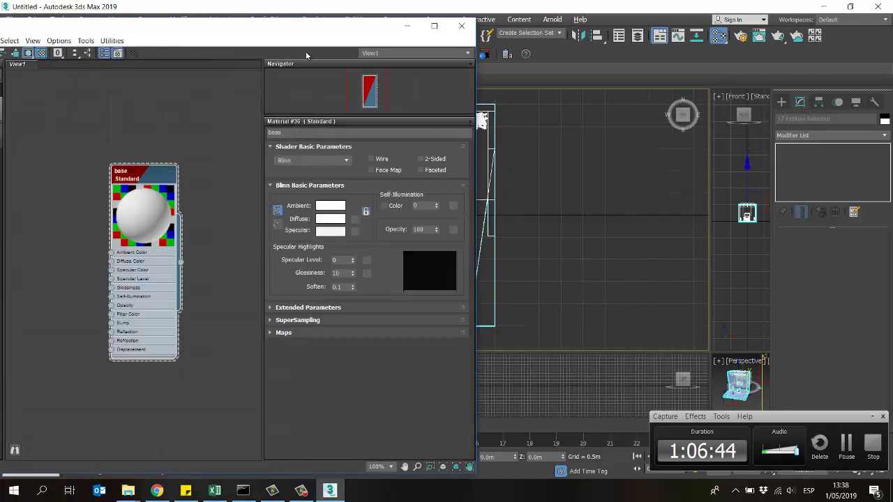
{"action": "left_click_drag", "start_coordinate": [297, 43], "coordinate": [818, 53]}
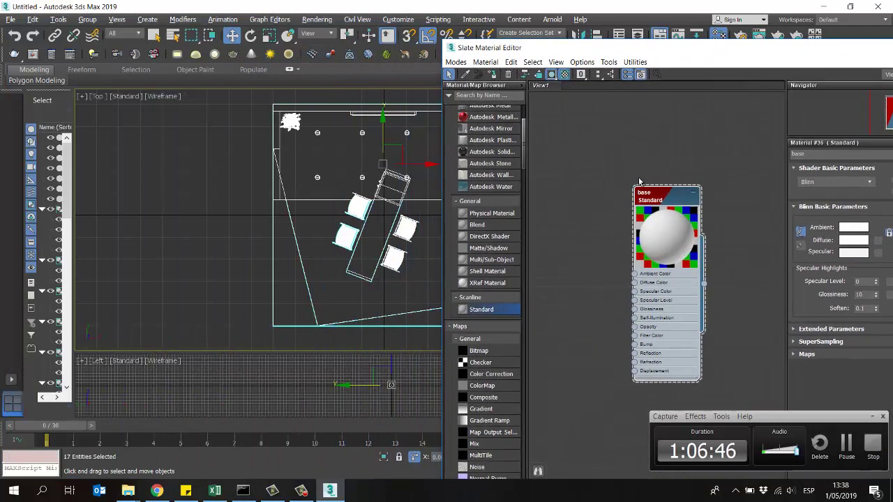
{"action": "right_click", "coordinate": [660, 193]}
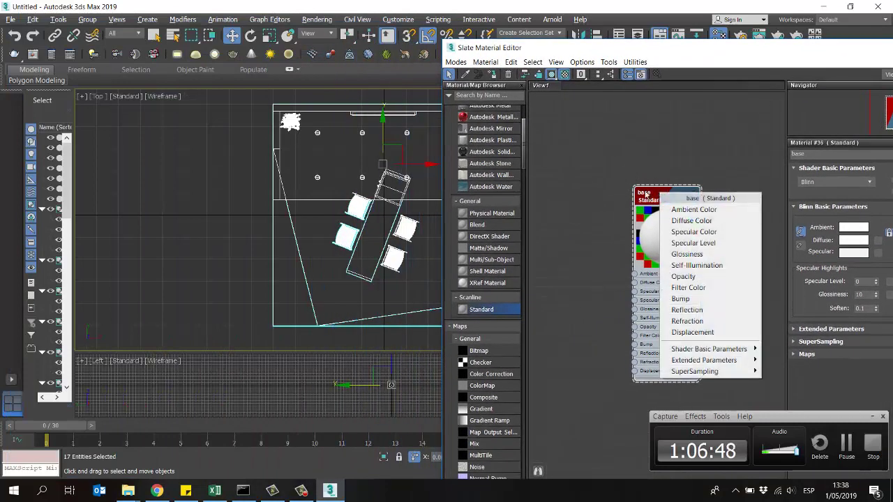
{"action": "left_click", "coordinate": [642, 193]}
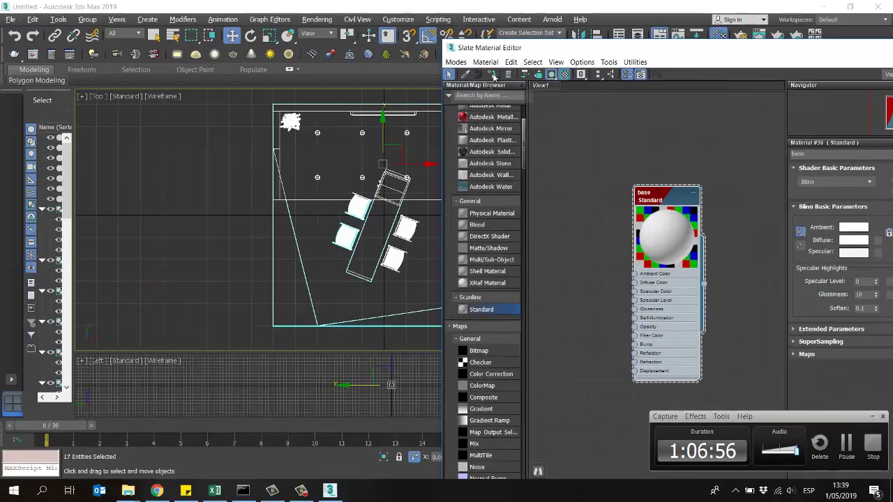
{"action": "left_click", "coordinate": [492, 75]}
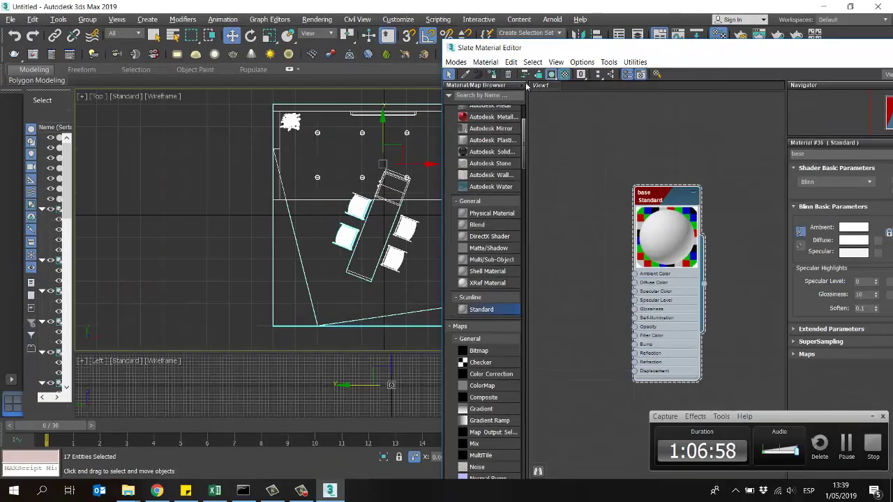
{"action": "left_click_drag", "start_coordinate": [768, 52], "coordinate": [404, 57]}
{"action": "left_click", "coordinate": [569, 54]}
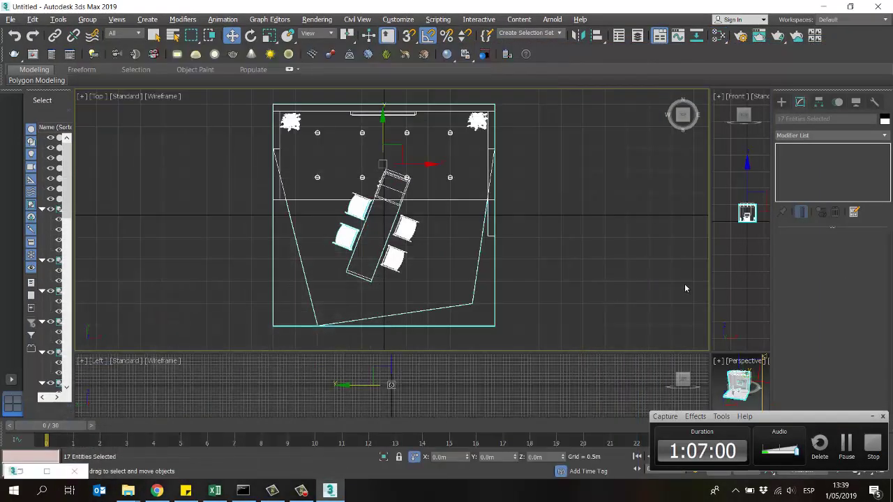
{"action": "left_click_drag", "start_coordinate": [709, 352], "coordinate": [225, 143]}
{"action": "left_click", "coordinate": [330, 195]}
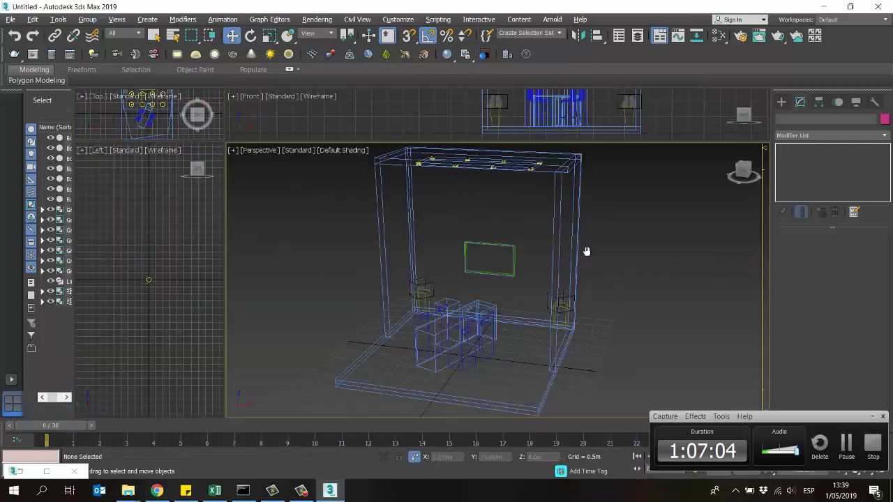
Isolate the group of round ceiling lights seen from below the stand's roof and deselect it
{"action": "left_click", "coordinate": [871, 417]}
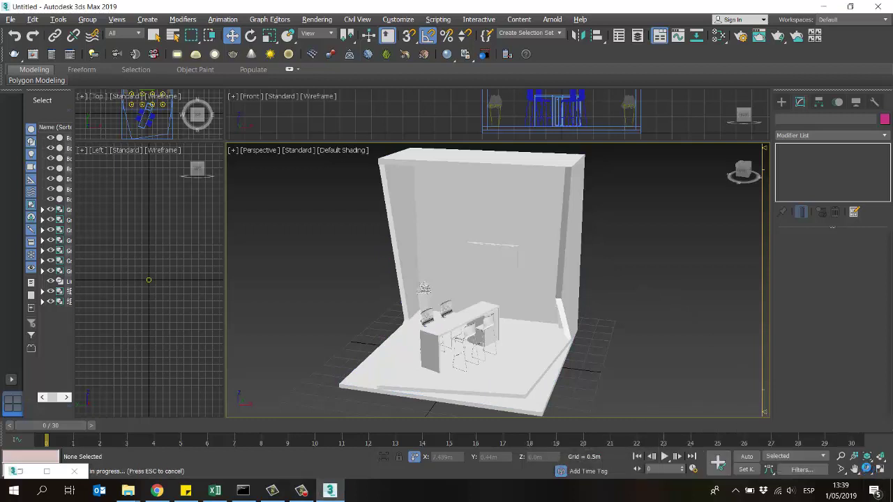
{"action": "left_click", "coordinate": [871, 469]}
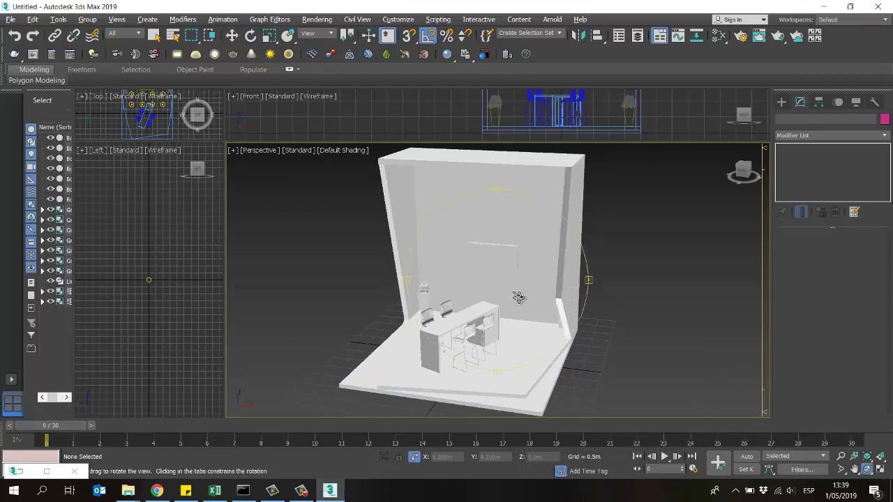
{"action": "left_click_drag", "start_coordinate": [519, 298], "coordinate": [426, 276]}
{"action": "key", "text": "w"}
{"action": "left_click", "coordinate": [417, 286]}
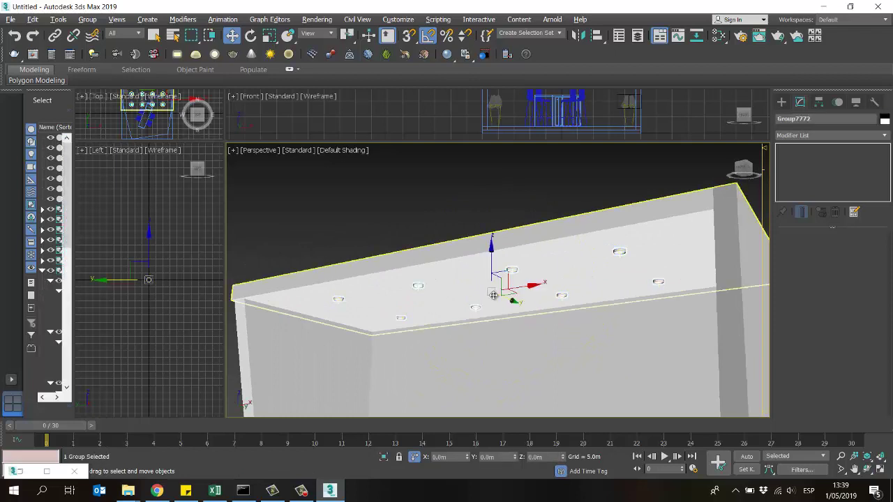
{"action": "left_click", "coordinate": [384, 457]}
{"action": "left_click", "coordinate": [438, 231]}
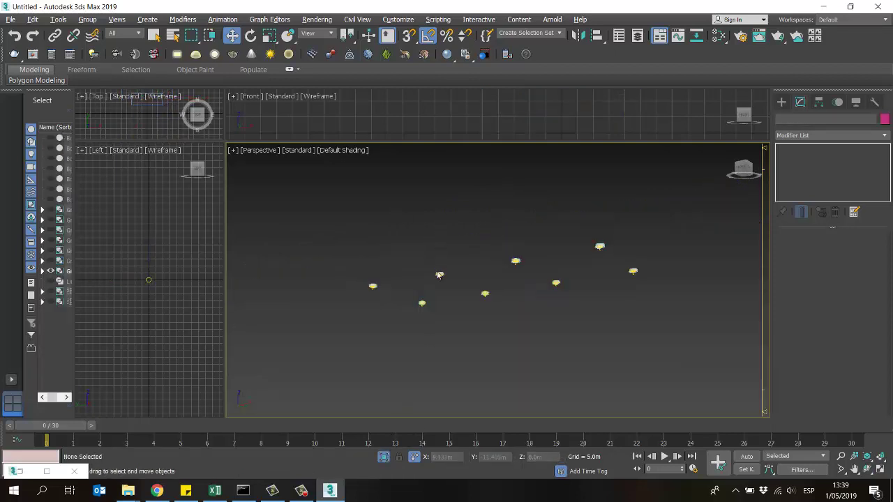
Open the group that holds all the round ceiling lights so its nested lamp groups become selectable
{"action": "scroll", "coordinate": [442, 273], "scroll_direction": "up", "scroll_amount": 5}
{"action": "left_click", "coordinate": [454, 270]}
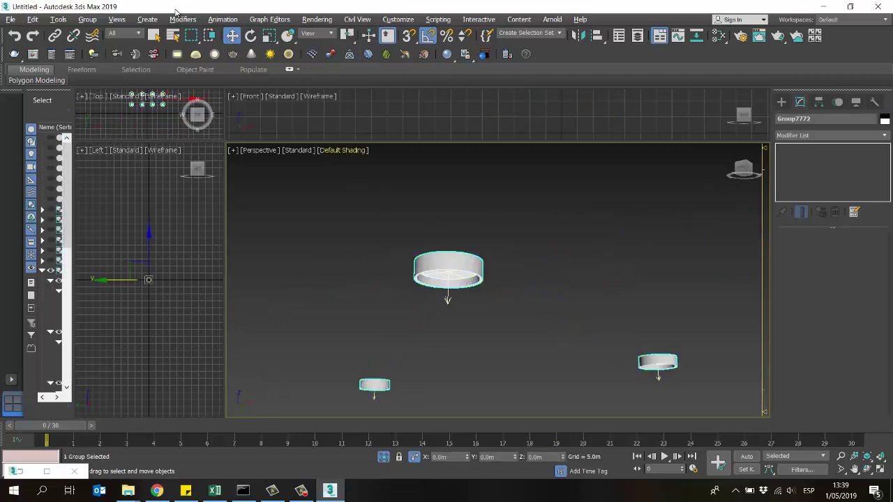
{"action": "left_click", "coordinate": [89, 20]}
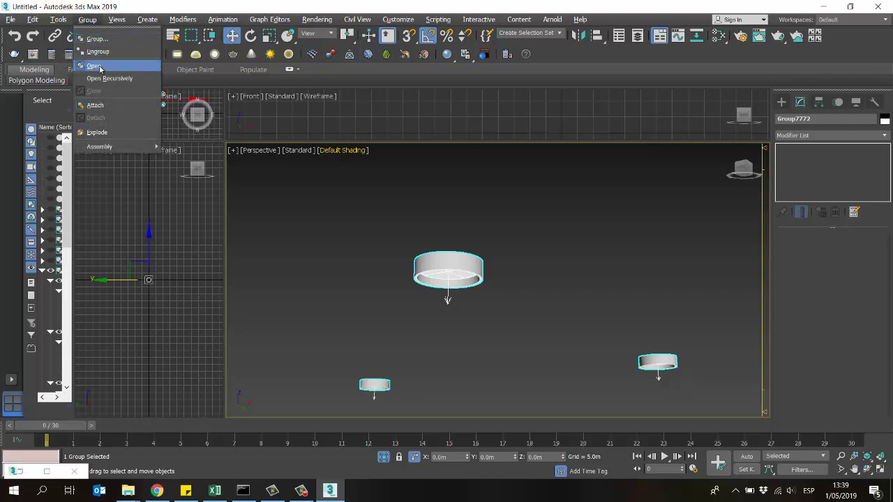
{"action": "left_click", "coordinate": [94, 65]}
Open the nested group of the second lamp in the rear row and delete its VRayLight disc
{"action": "left_click", "coordinate": [447, 298]}
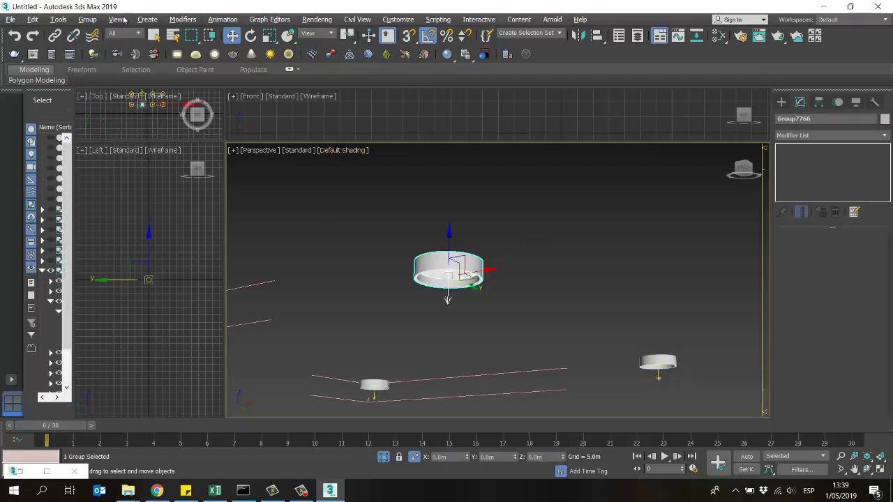
{"action": "left_click", "coordinate": [87, 20]}
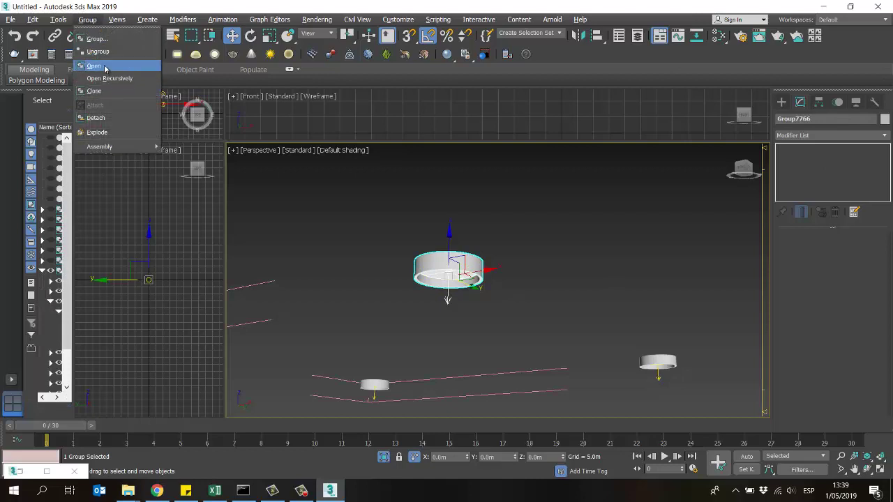
{"action": "left_click", "coordinate": [104, 67]}
{"action": "left_click", "coordinate": [446, 301]}
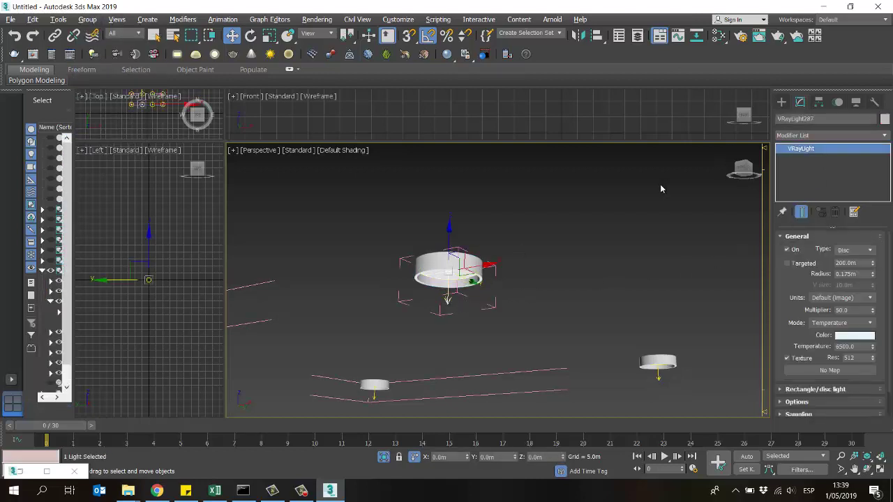
{"action": "left_click", "coordinate": [542, 273]}
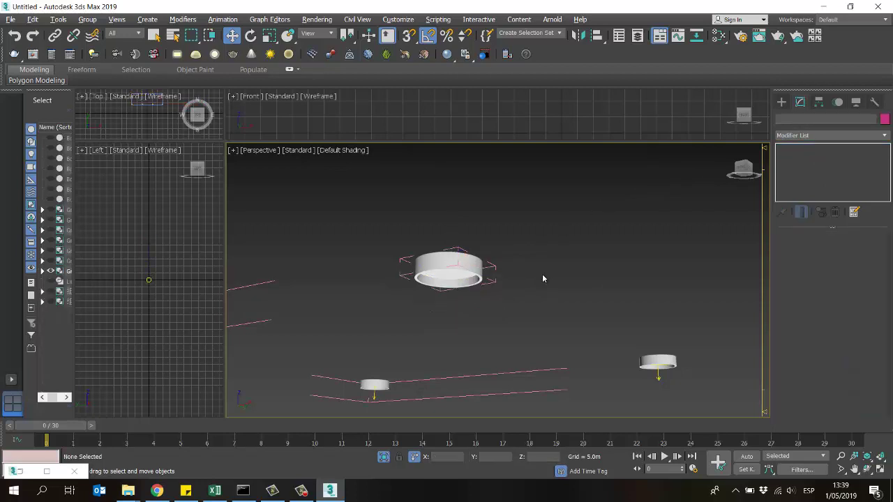
Open the nested group of the first lamp in the front row and delete its VRayLight disc
{"action": "middle_click_drag", "start_coordinate": [461, 331], "coordinate": [485, 261]}
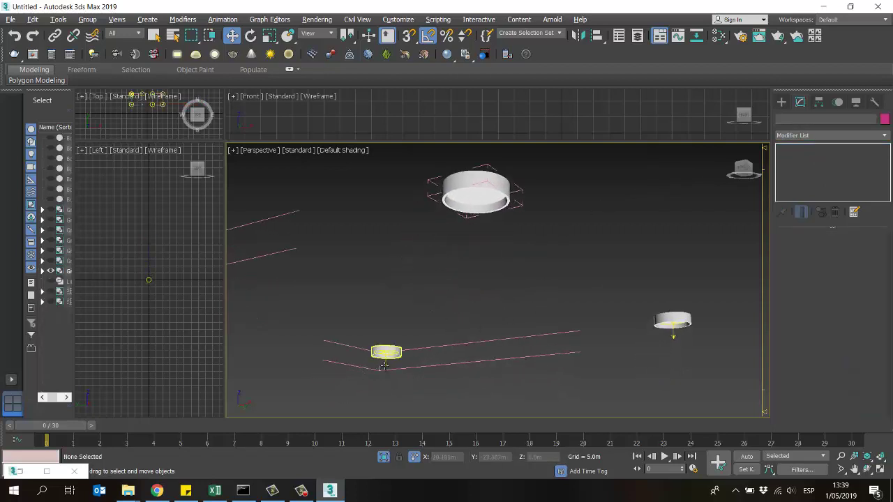
{"action": "left_click", "coordinate": [386, 352]}
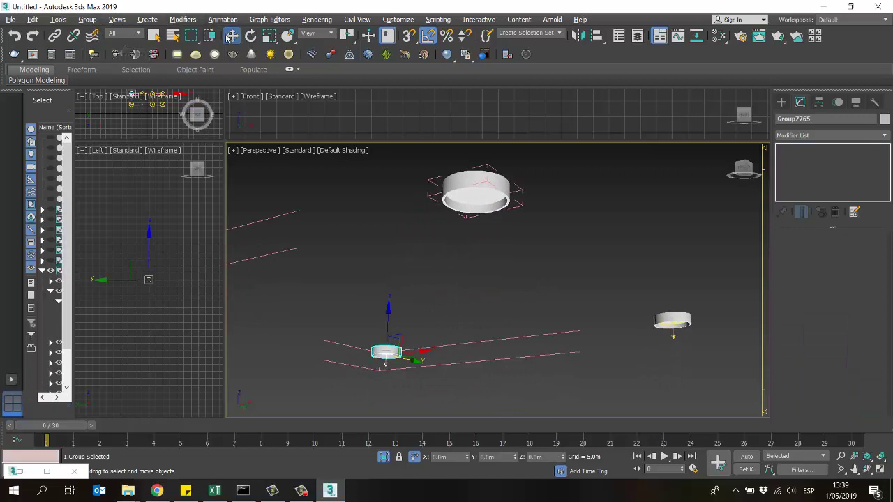
{"action": "left_click", "coordinate": [87, 18]}
{"action": "left_click", "coordinate": [102, 53]}
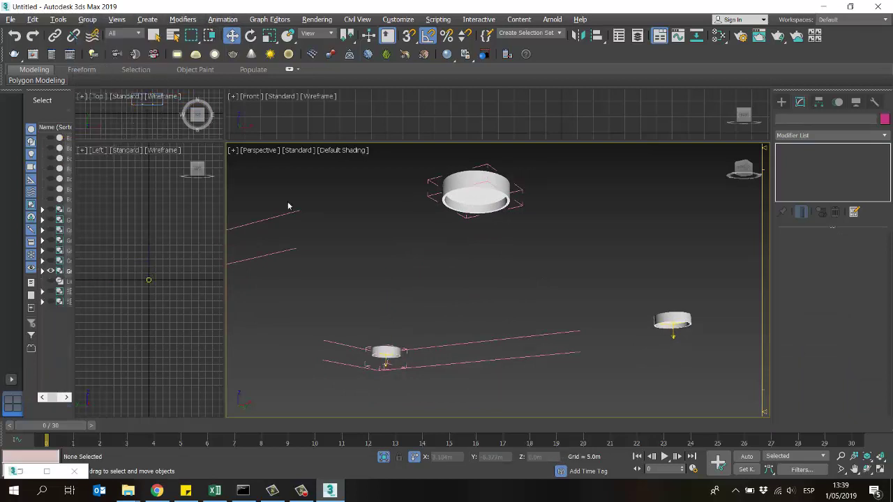
{"action": "left_click", "coordinate": [383, 359]}
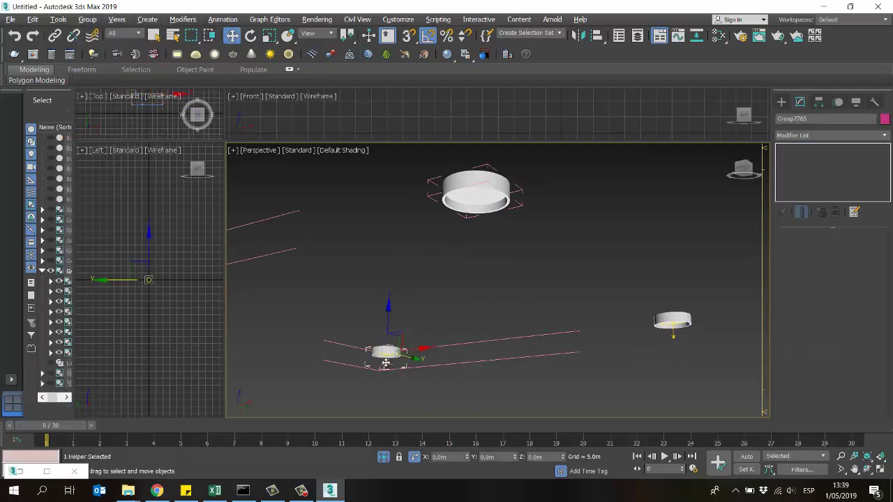
{"action": "scroll", "coordinate": [373, 366], "scroll_direction": "up", "scroll_amount": 5}
{"action": "left_click", "coordinate": [410, 370]}
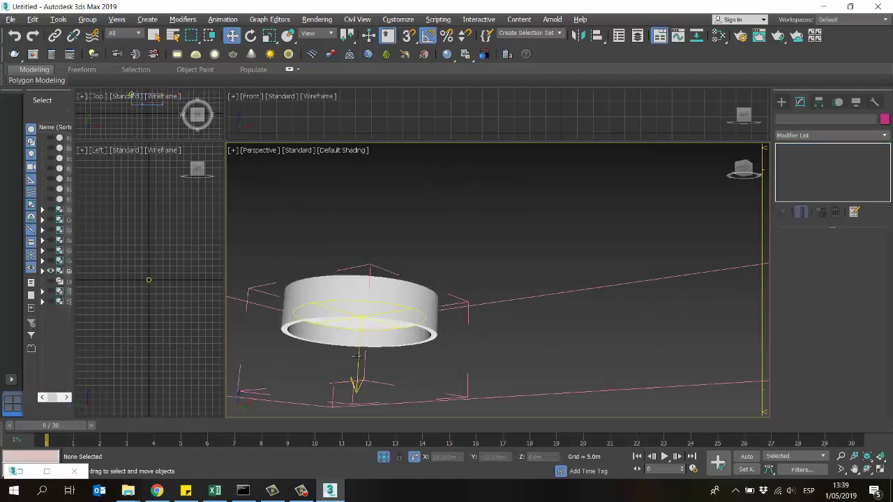
{"action": "left_click", "coordinate": [356, 357]}
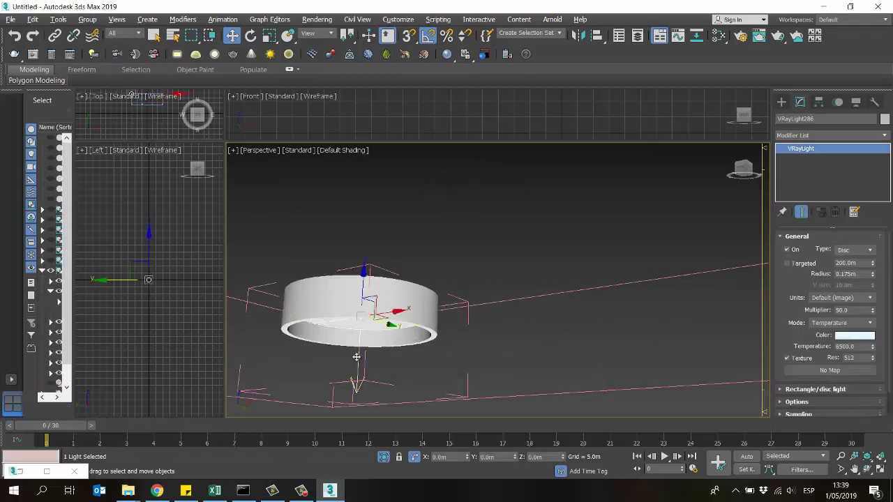
{"action": "left_click", "coordinate": [463, 268]}
Open the nested group of the first lamp in the rear row and delete its VRayLight disc
{"action": "scroll", "coordinate": [551, 248], "scroll_direction": "down", "scroll_amount": 8}
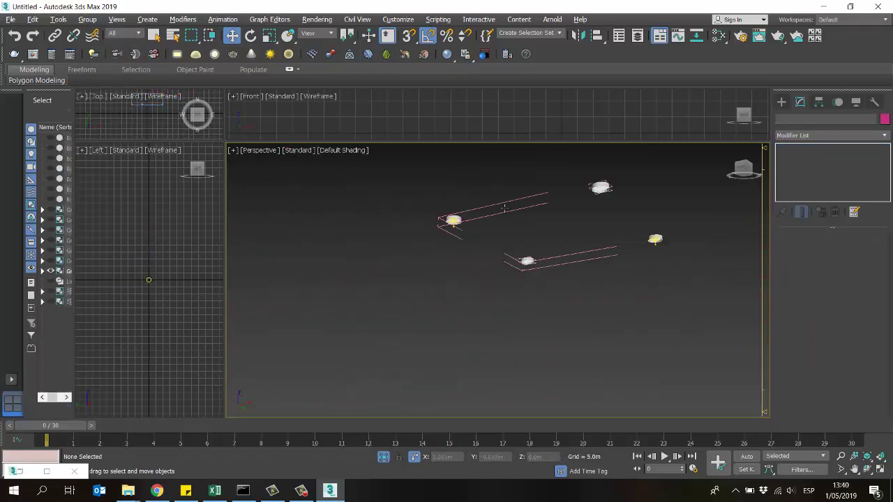
{"action": "scroll", "coordinate": [503, 207], "scroll_direction": "up", "scroll_amount": 5}
{"action": "scroll", "coordinate": [488, 202], "scroll_direction": "down", "scroll_amount": 6}
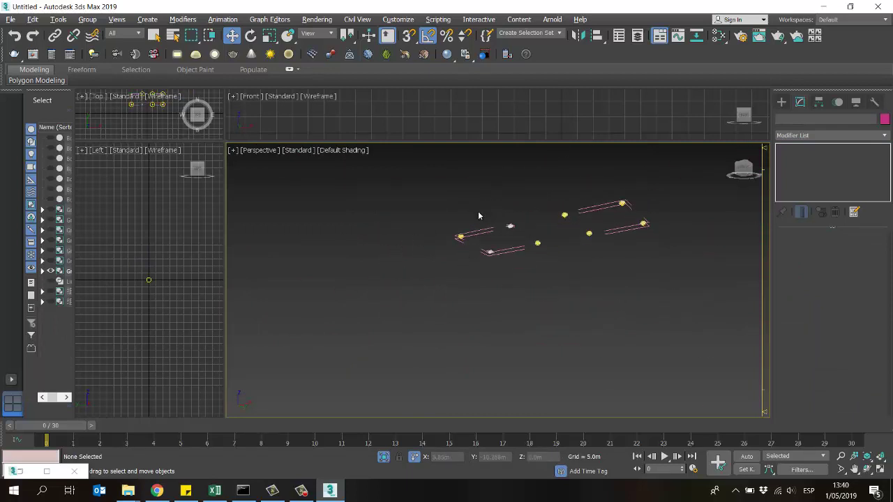
{"action": "scroll", "coordinate": [460, 243], "scroll_direction": "up", "scroll_amount": 6}
{"action": "left_click", "coordinate": [461, 240]}
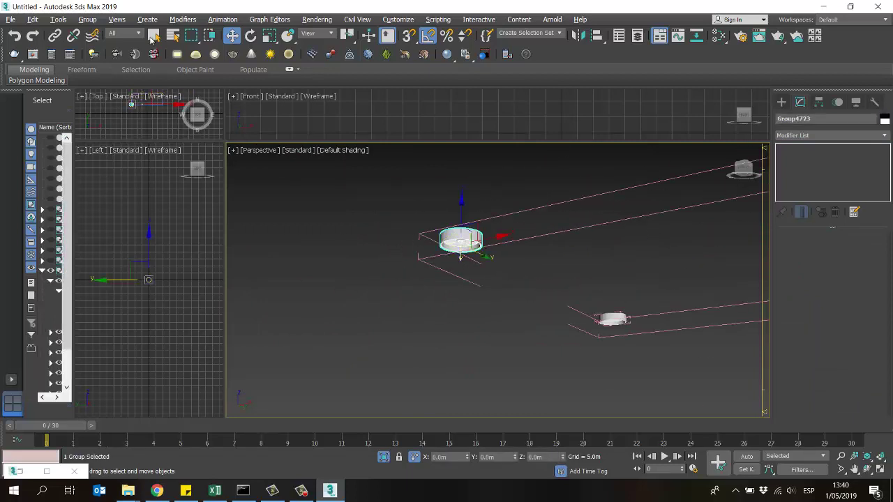
{"action": "left_click", "coordinate": [102, 20]}
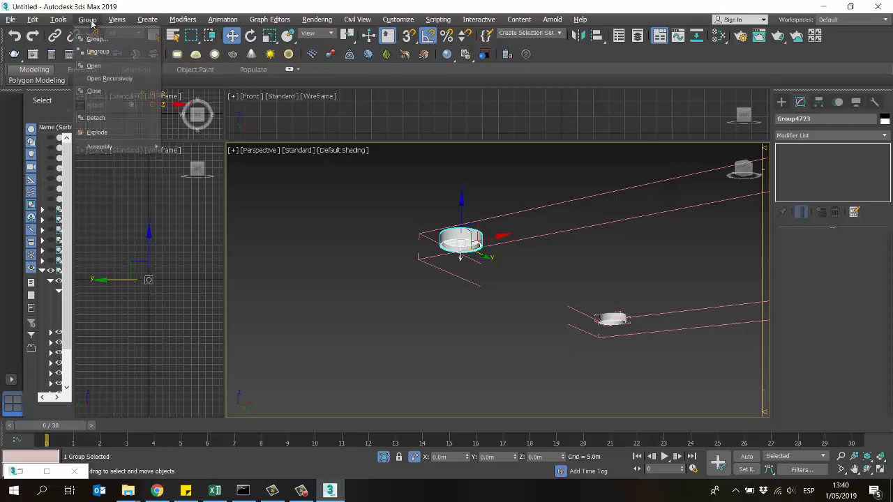
{"action": "left_click", "coordinate": [91, 65]}
{"action": "scroll", "coordinate": [439, 279], "scroll_direction": "up", "scroll_amount": 2}
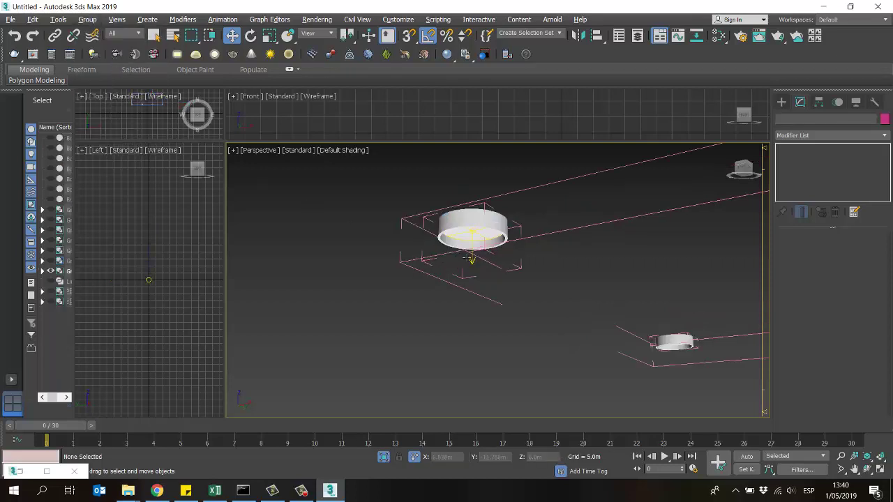
{"action": "left_click", "coordinate": [505, 270]}
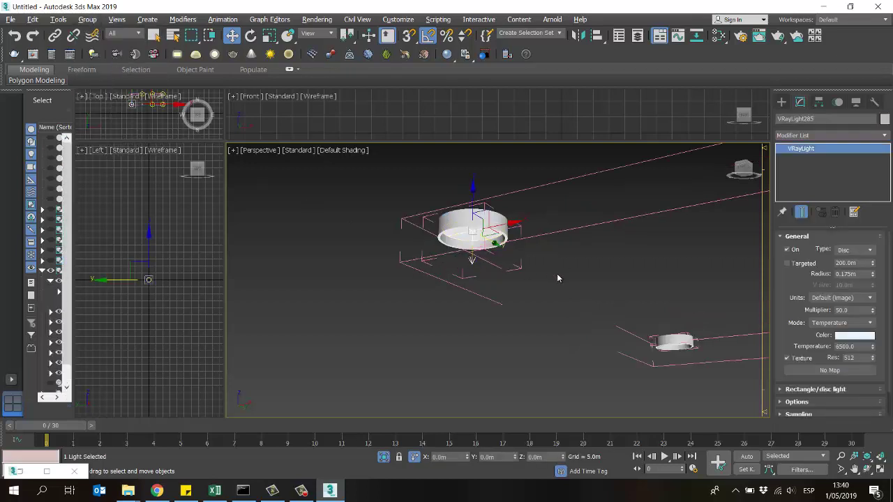
{"action": "left_click", "coordinate": [691, 273]}
Open the nested group of the second lamp in the front row and delete its VRayLight disc
{"action": "scroll", "coordinate": [526, 271], "scroll_direction": "down", "scroll_amount": 4}
{"action": "middle_click_drag", "start_coordinate": [580, 257], "coordinate": [429, 223]}
{"action": "scroll", "coordinate": [482, 260], "scroll_direction": "up", "scroll_amount": 5}
{"action": "scroll", "coordinate": [399, 249], "scroll_direction": "up", "scroll_amount": 2}
{"action": "left_click", "coordinate": [411, 280]}
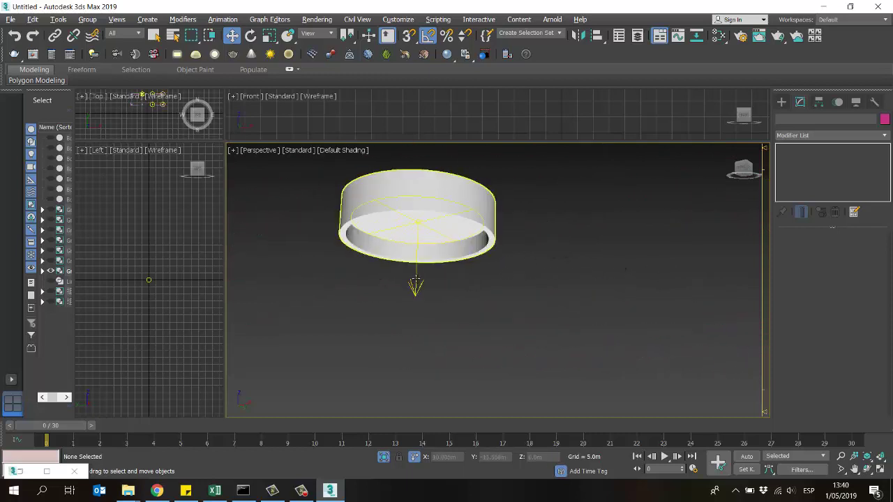
{"action": "left_click", "coordinate": [92, 21]}
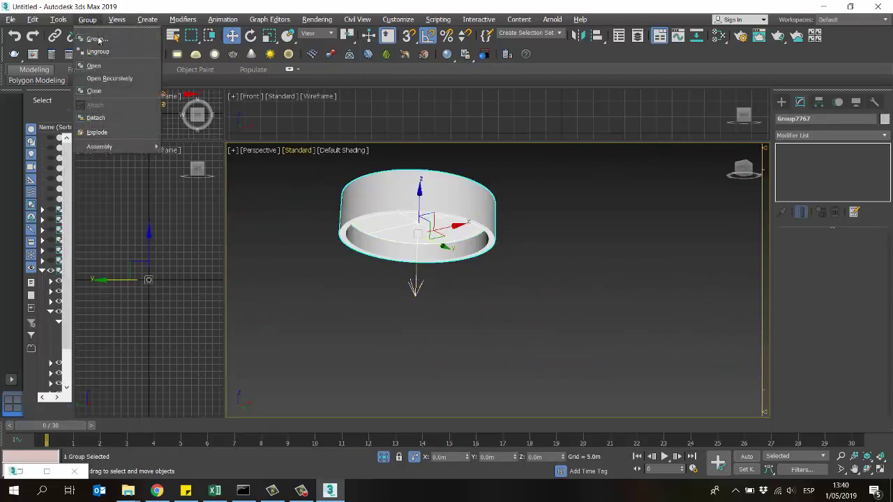
{"action": "left_click", "coordinate": [99, 67]}
{"action": "left_click", "coordinate": [414, 286]}
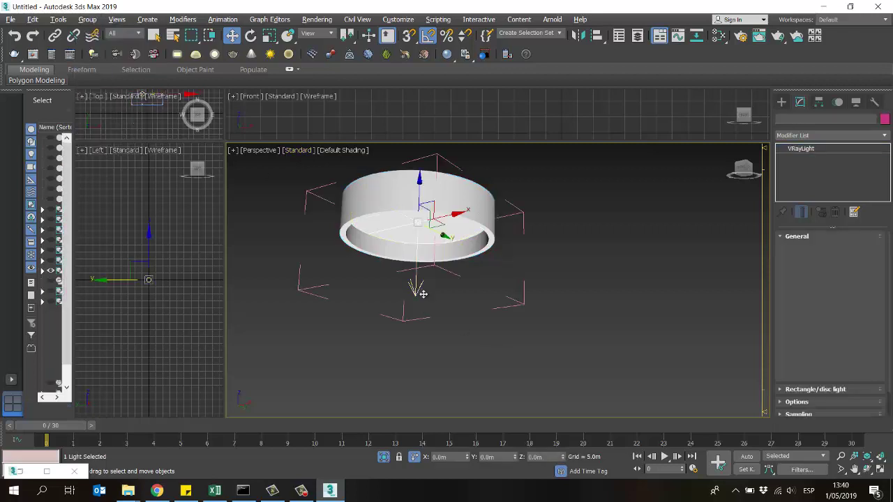
{"action": "left_click", "coordinate": [436, 302]}
Open the nested group of the third lamp in the rear row and delete its VRayLight disc
{"action": "scroll", "coordinate": [455, 272], "scroll_direction": "down", "scroll_amount": 5}
{"action": "scroll", "coordinate": [464, 278], "scroll_direction": "down", "scroll_amount": 3}
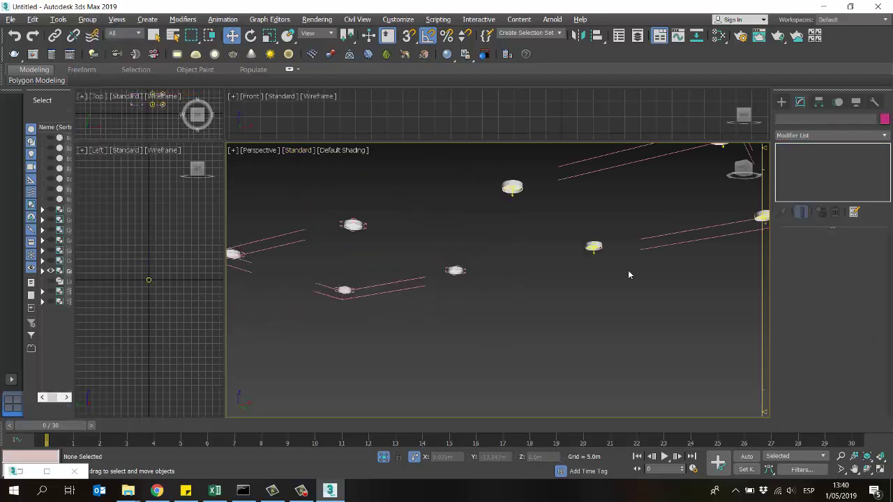
{"action": "middle_click_drag", "start_coordinate": [651, 255], "coordinate": [635, 286]}
{"action": "scroll", "coordinate": [482, 223], "scroll_direction": "up", "scroll_amount": 8}
{"action": "scroll", "coordinate": [491, 232], "scroll_direction": "down", "scroll_amount": 6}
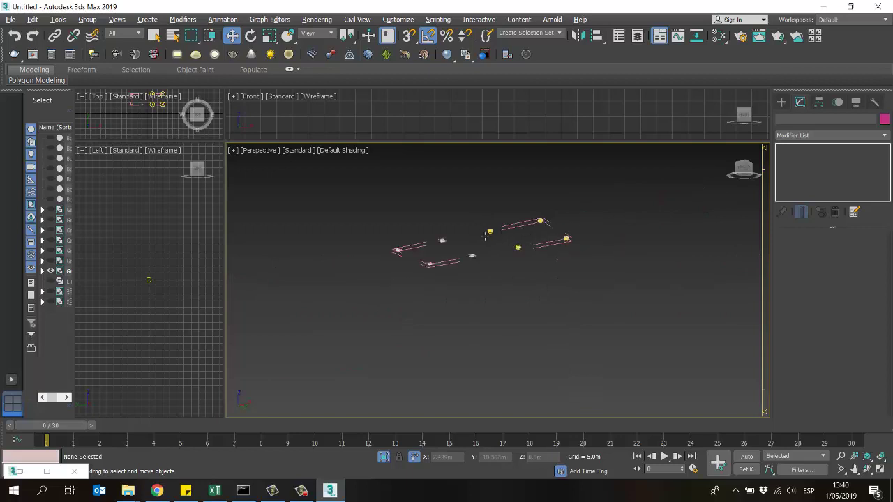
{"action": "scroll", "coordinate": [488, 231], "scroll_direction": "up", "scroll_amount": 8}
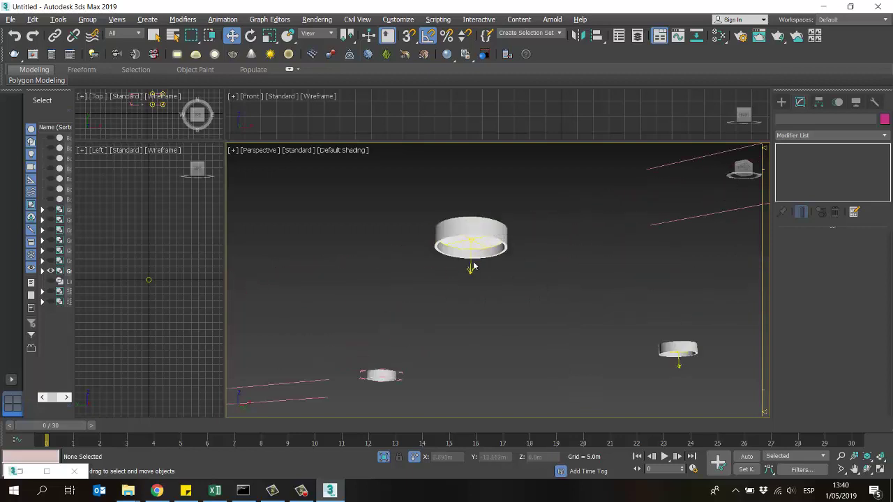
{"action": "left_click", "coordinate": [481, 234]}
{"action": "left_click", "coordinate": [87, 19]}
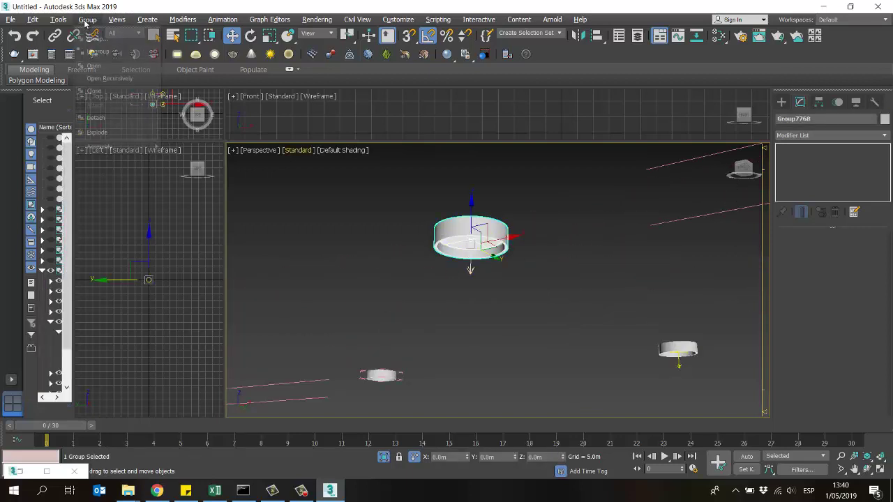
{"action": "left_click", "coordinate": [91, 64]}
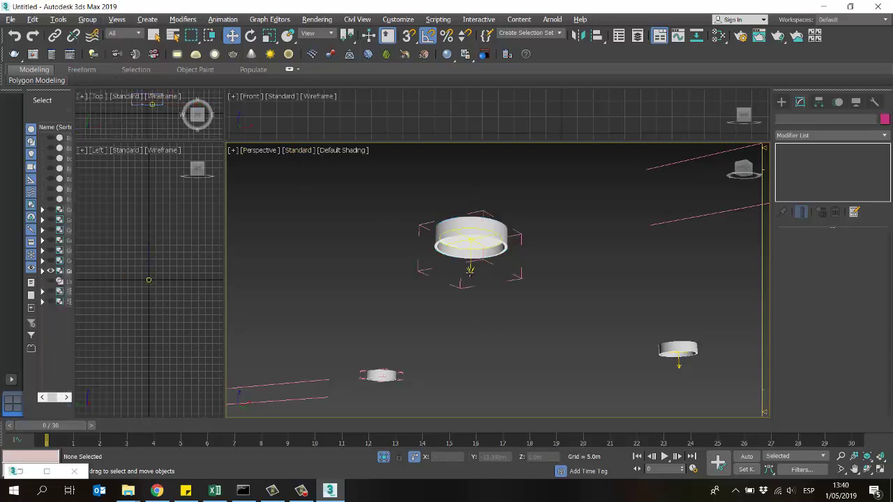
{"action": "left_click", "coordinate": [470, 271]}
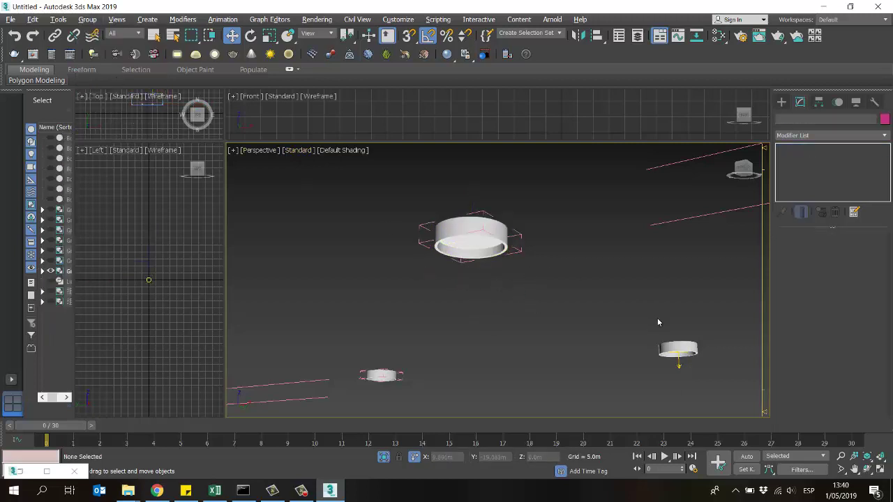
Open the nested group of the third lamp in the front row and delete its VRayLight disc
{"action": "middle_click_drag", "start_coordinate": [657, 319], "coordinate": [564, 282]}
{"action": "left_click", "coordinate": [555, 299]}
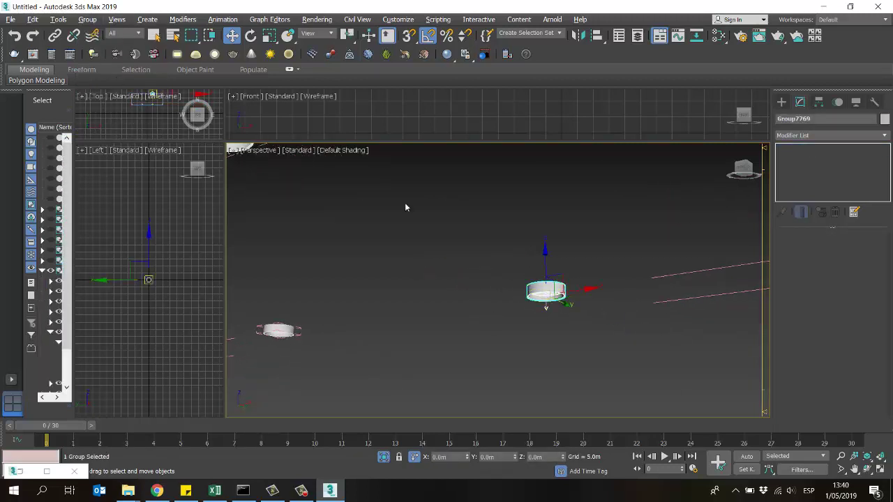
{"action": "left_click", "coordinate": [88, 19]}
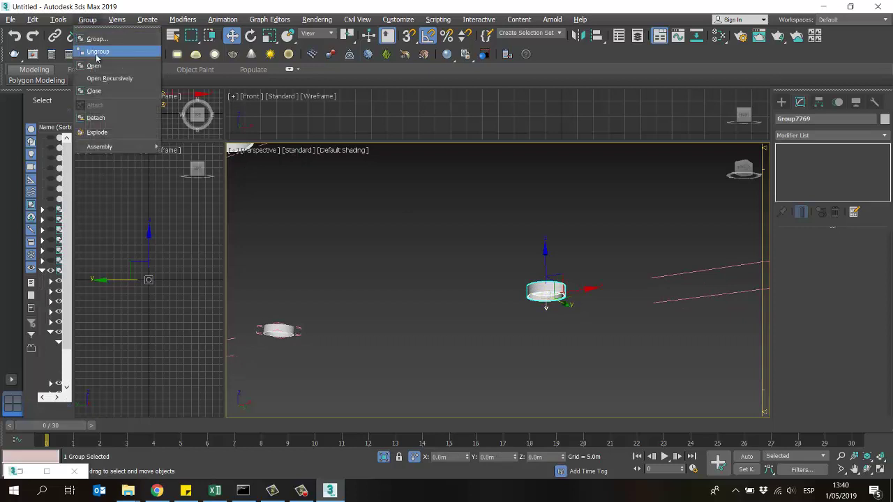
{"action": "left_click", "coordinate": [93, 65]}
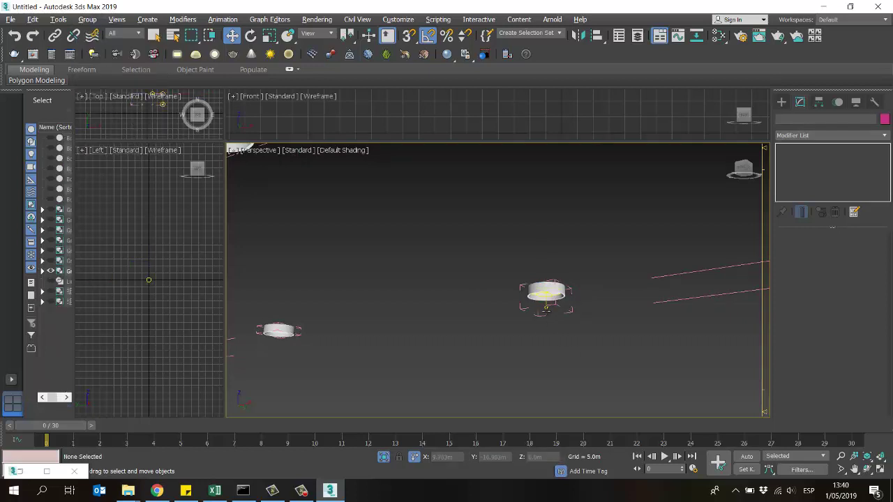
{"action": "left_click", "coordinate": [546, 311]}
{"action": "key", "text": "Delete"}
Open the nested group of the last lamp in the front row and move its VRayLight disc straight down below the ring
{"action": "middle_click_drag", "start_coordinate": [669, 314], "coordinate": [419, 341]}
{"action": "left_click", "coordinate": [492, 272]}
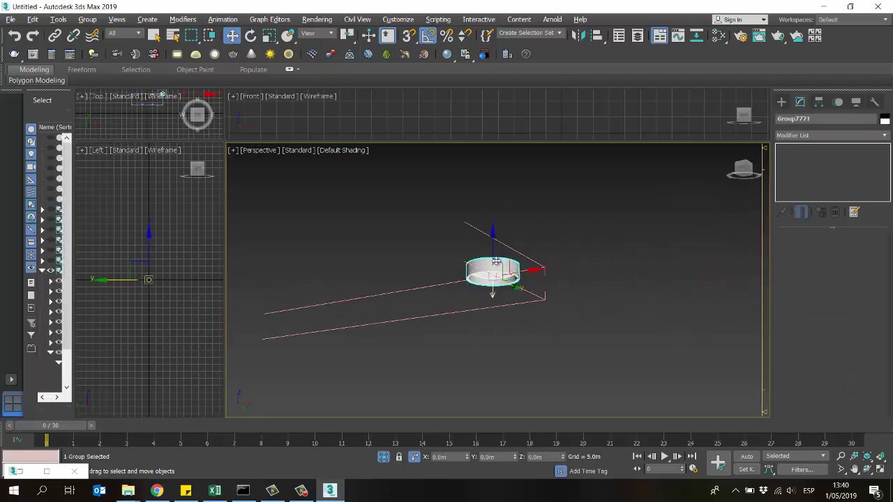
{"action": "left_click", "coordinate": [88, 19]}
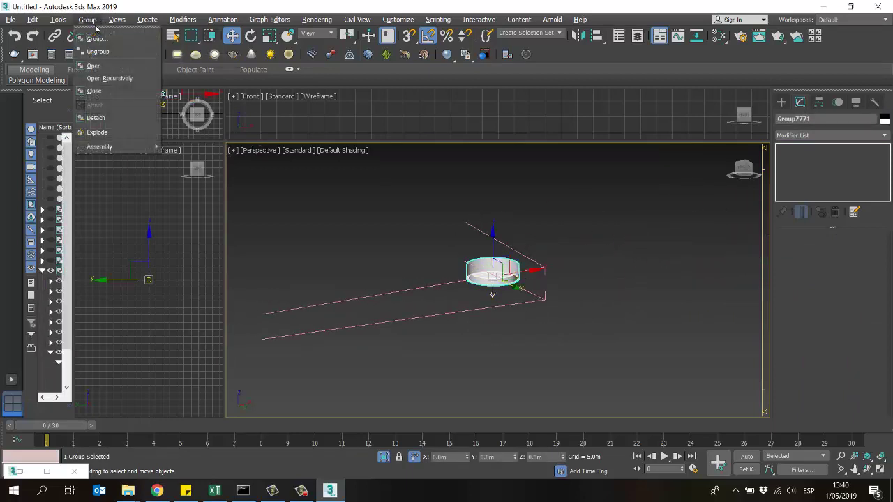
{"action": "left_click", "coordinate": [102, 66]}
{"action": "left_click", "coordinate": [496, 325]}
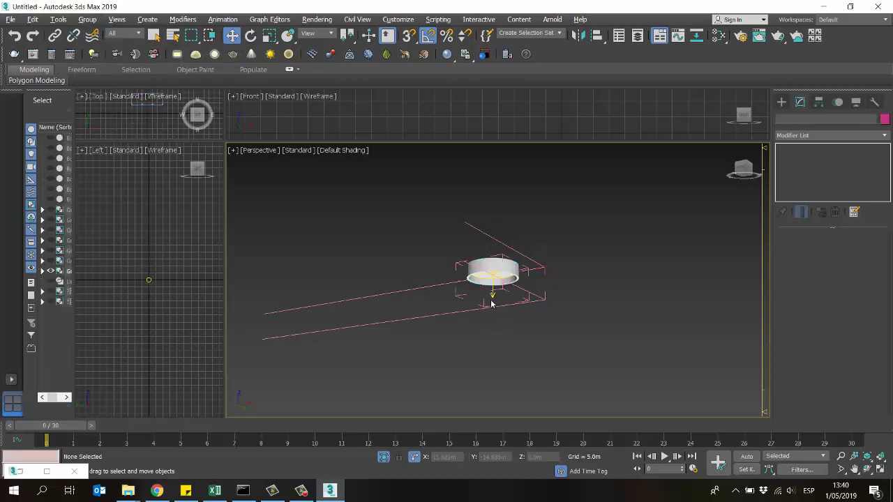
{"action": "left_click", "coordinate": [491, 300]}
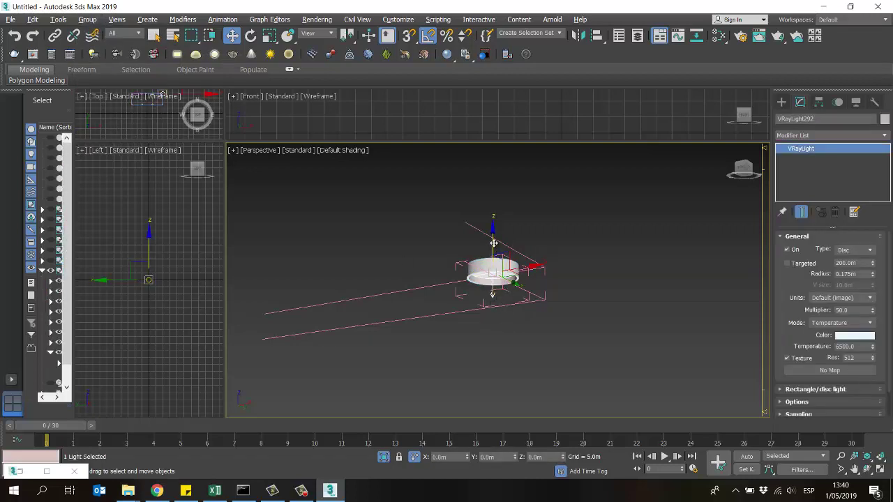
{"action": "left_click_drag", "start_coordinate": [493, 242], "coordinate": [493, 294]}
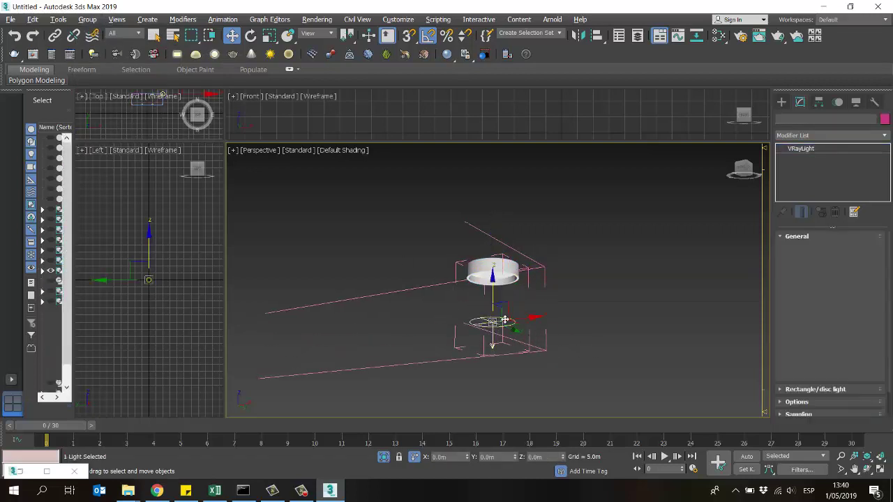
Undo the downward move of the VRayLight disc on the last front-row lamp and remove that disc
{"action": "key", "text": "ctrl+z"}
{"action": "key", "text": "ctrl+z"}
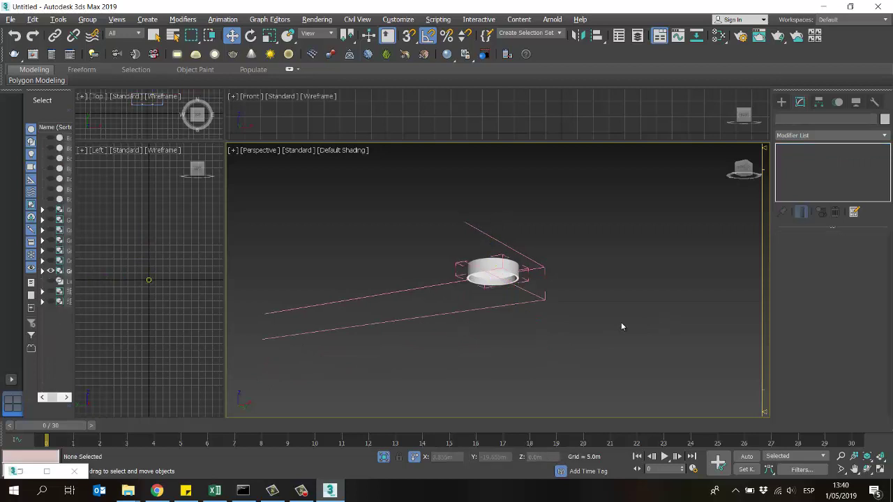
Open the nested group of the last lamp in the rear row and delete its VRayLight disc
{"action": "middle_click_drag", "start_coordinate": [503, 304], "coordinate": [598, 285]}
{"action": "scroll", "coordinate": [596, 284], "scroll_direction": "down", "scroll_amount": 7}
{"action": "scroll", "coordinate": [579, 258], "scroll_direction": "up", "scroll_amount": 6}
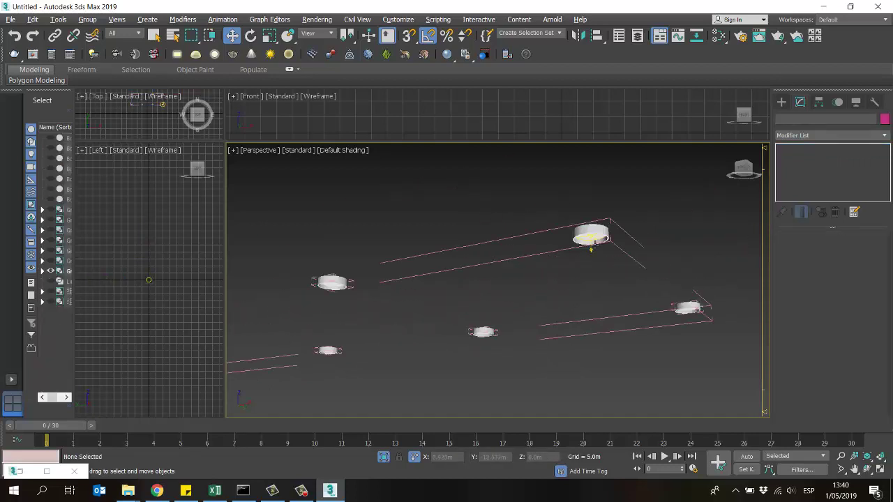
{"action": "left_click", "coordinate": [580, 257]}
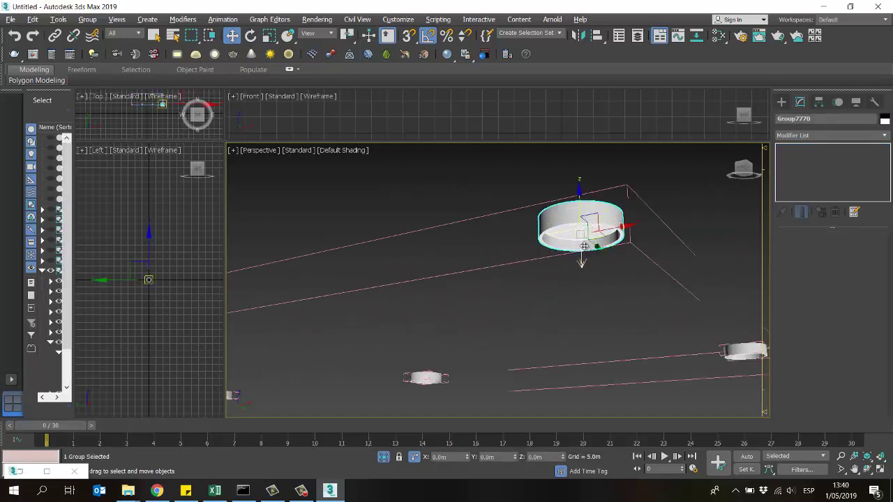
{"action": "left_click", "coordinate": [88, 20]}
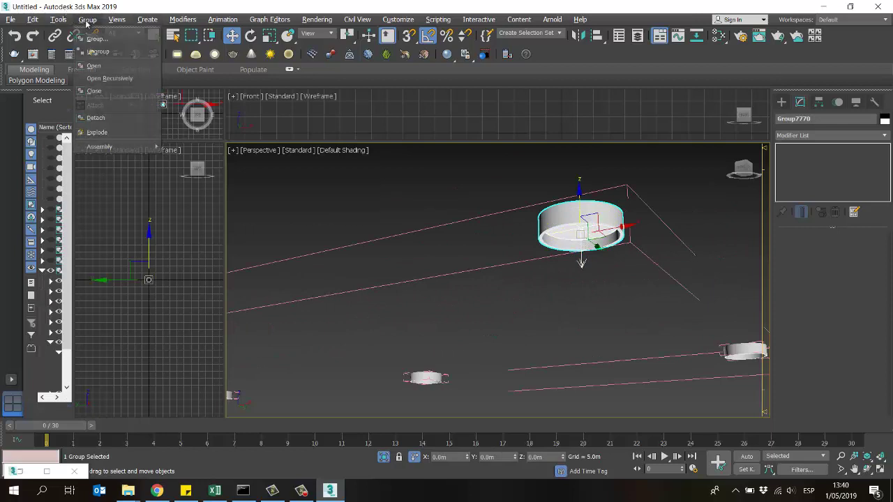
{"action": "left_click", "coordinate": [97, 67]}
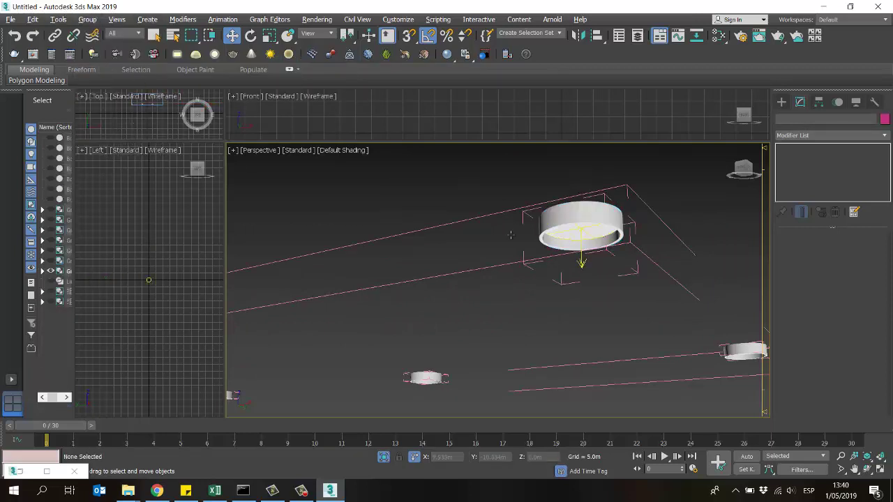
{"action": "left_click", "coordinate": [583, 259]}
{"action": "key", "text": "Delete"}
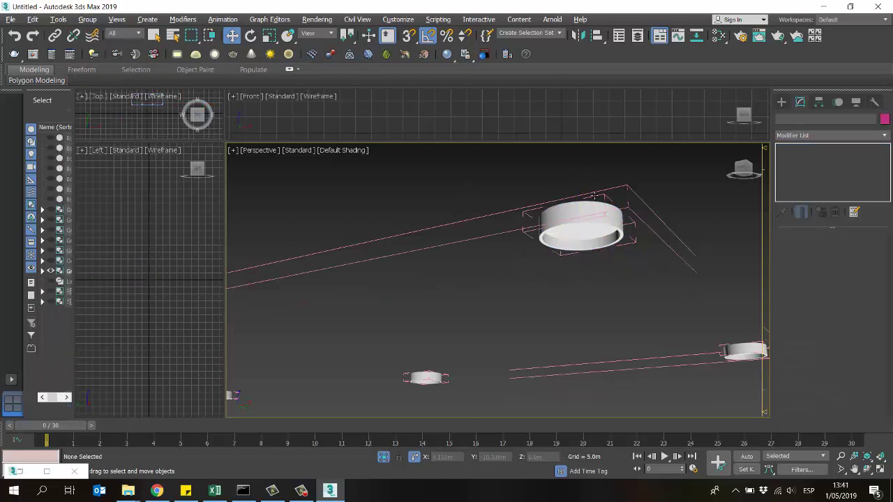
Close all opened lamp groups and check that the lamps select together as one group
{"action": "left_click_drag", "start_coordinate": [624, 272], "coordinate": [553, 225]}
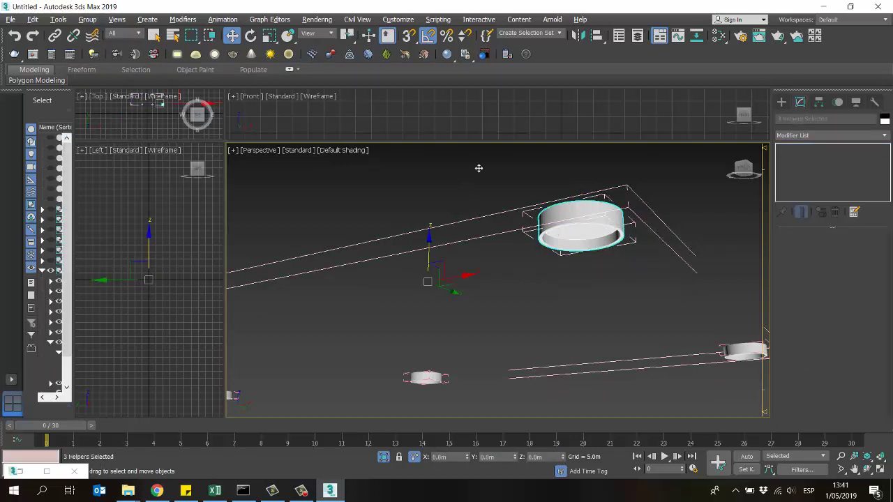
{"action": "left_click", "coordinate": [89, 19]}
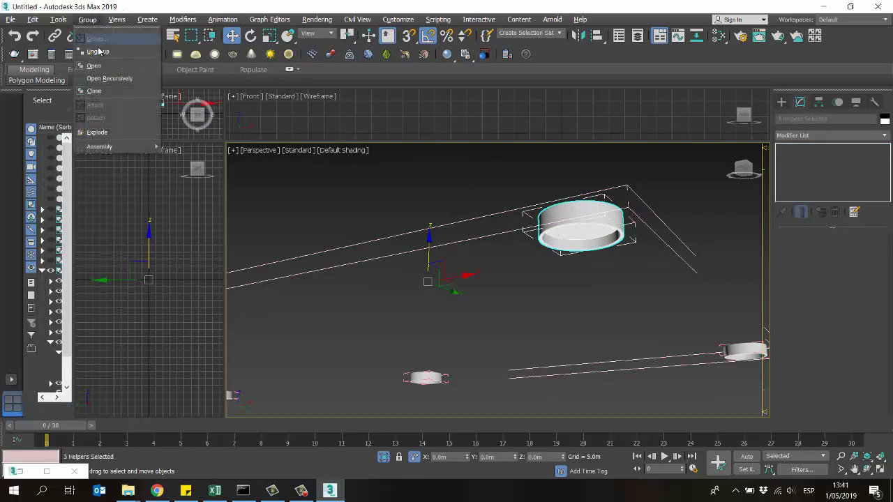
{"action": "left_click", "coordinate": [103, 95]}
{"action": "left_click", "coordinate": [452, 238]}
{"action": "scroll", "coordinate": [572, 241], "scroll_direction": "down", "scroll_amount": 5}
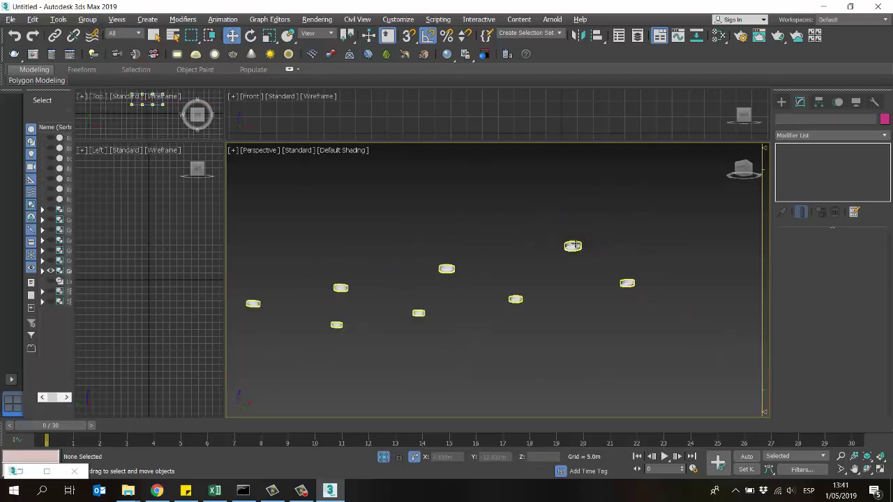
{"action": "scroll", "coordinate": [573, 244], "scroll_direction": "up", "scroll_amount": 3}
{"action": "left_click", "coordinate": [575, 245]}
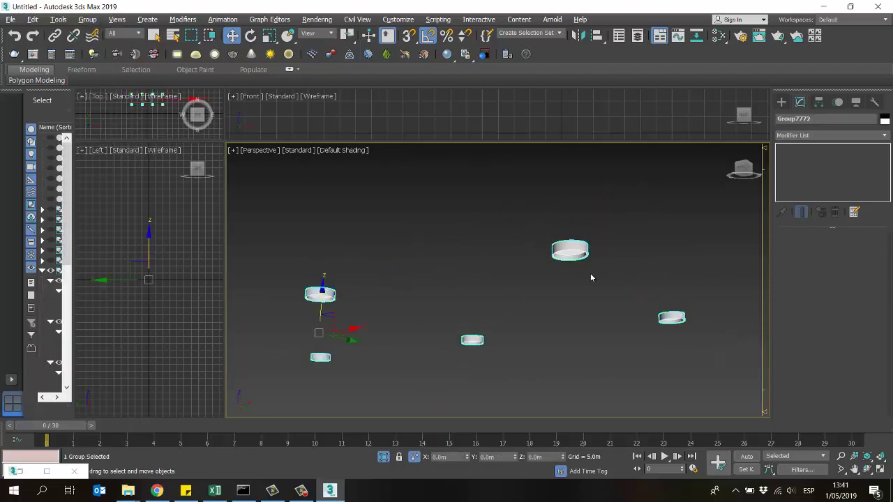
{"action": "scroll", "coordinate": [594, 277], "scroll_direction": "down", "scroll_amount": 5}
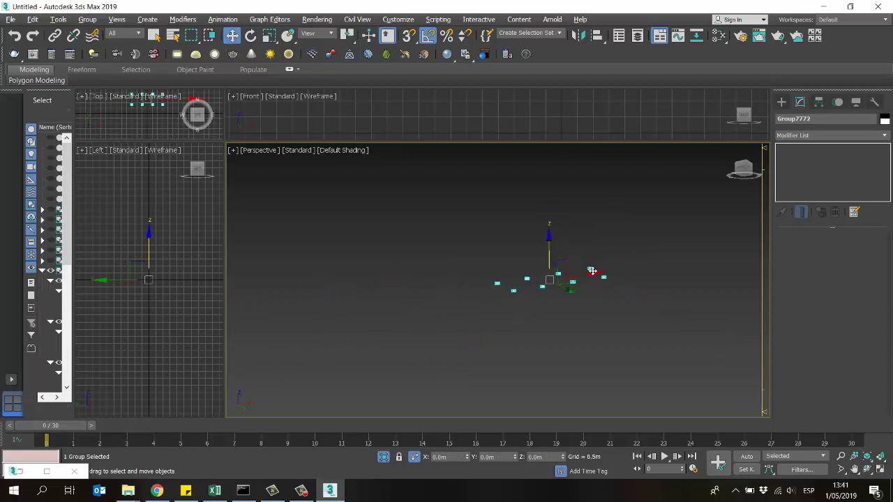
{"action": "left_click", "coordinate": [537, 296]}
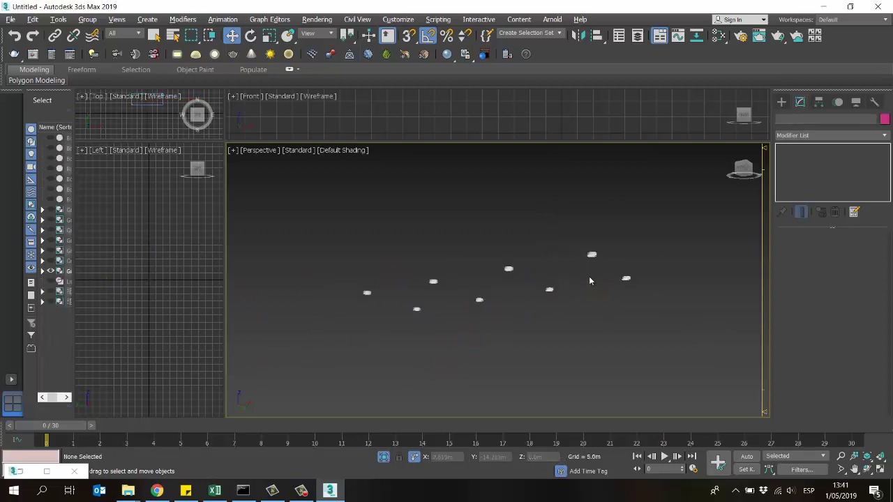
End the isolation of the ceiling lamps to bring back the rest of the stand
{"action": "scroll", "coordinate": [589, 281], "scroll_direction": "up", "scroll_amount": 3}
{"action": "scroll", "coordinate": [533, 310], "scroll_direction": "down", "scroll_amount": 3}
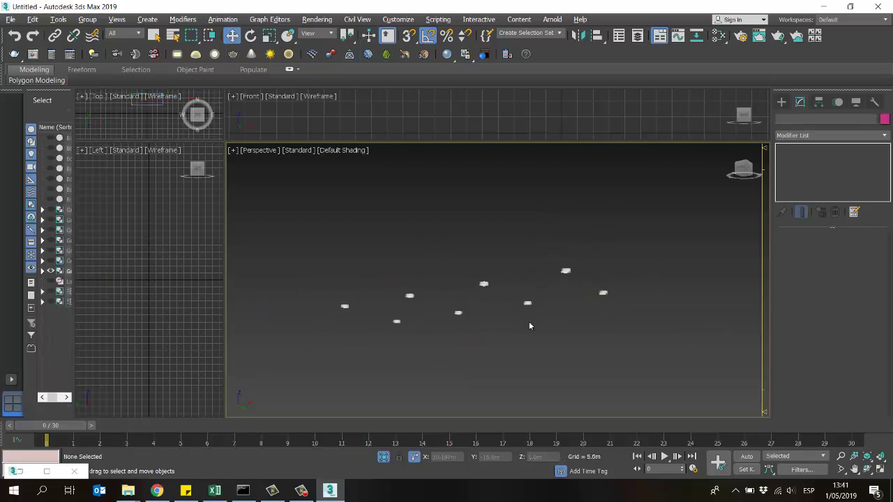
{"action": "left_click", "coordinate": [383, 457]}
Examine the ceiling lamps and the whole stand from several angles in the perspective view
{"action": "middle_click_drag", "start_coordinate": [557, 295], "coordinate": [555, 281]}
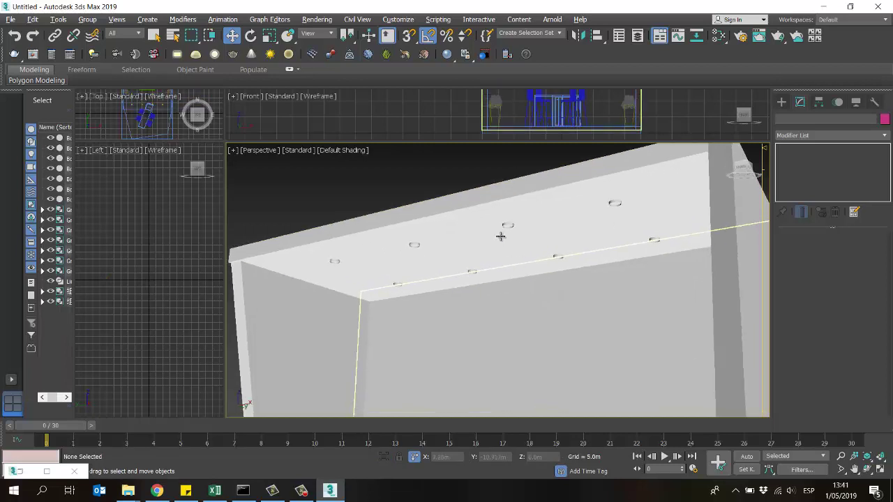
{"action": "scroll", "coordinate": [488, 257], "scroll_direction": "down", "scroll_amount": 2}
{"action": "scroll", "coordinate": [418, 237], "scroll_direction": "up", "scroll_amount": 3}
{"action": "scroll", "coordinate": [419, 237], "scroll_direction": "down", "scroll_amount": 4}
{"action": "middle_click_drag", "start_coordinate": [448, 252], "coordinate": [568, 225], "text": "alt"}
{"action": "scroll", "coordinate": [466, 307], "scroll_direction": "down", "scroll_amount": 4}
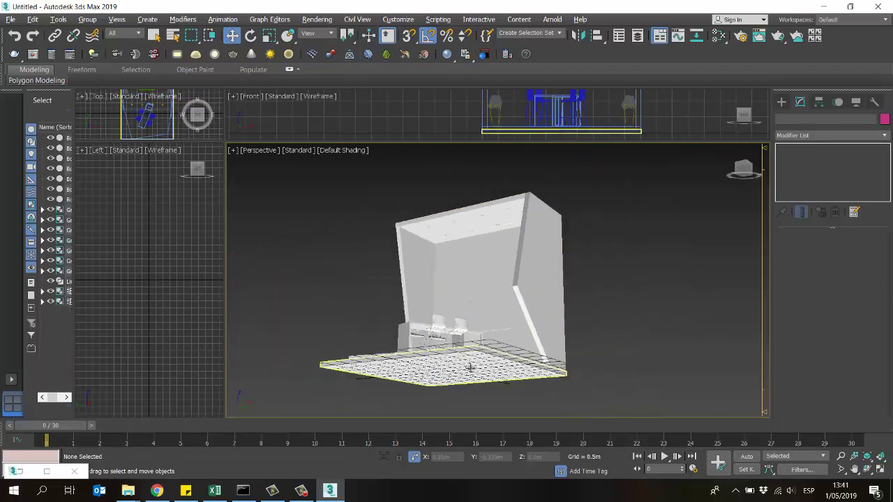
{"action": "middle_click_drag", "start_coordinate": [470, 365], "coordinate": [481, 353], "text": "alt"}
{"action": "left_click", "coordinate": [868, 469]}
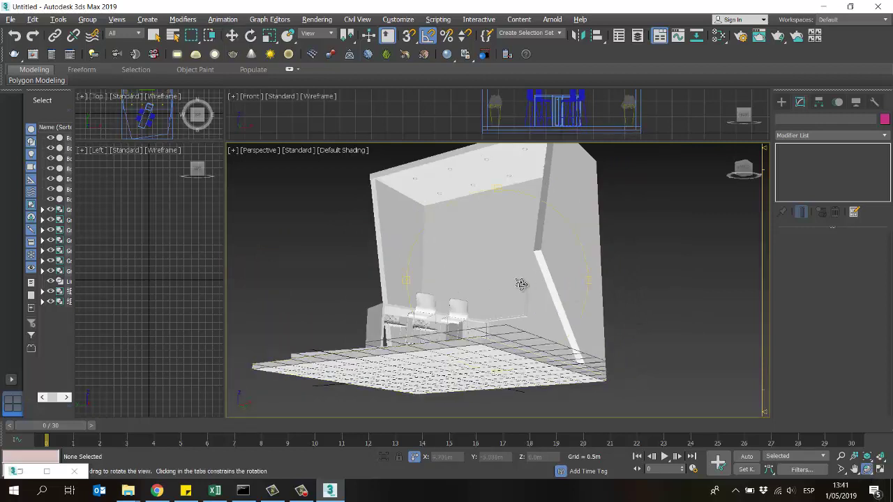
{"action": "mouse_move", "coordinate": [522, 283]}
{"action": "left_mouse_down"}
{"action": "mouse_move", "coordinate": [449, 292]}
{"action": "mouse_move", "coordinate": [460, 305]}
{"action": "mouse_move", "coordinate": [526, 287]}
{"action": "left_mouse_up"}
{"action": "right_click", "coordinate": [525, 286]}
{"action": "scroll", "coordinate": [479, 279], "scroll_direction": "down", "scroll_amount": 3}
{"action": "middle_click_drag", "start_coordinate": [530, 242], "coordinate": [540, 245]}
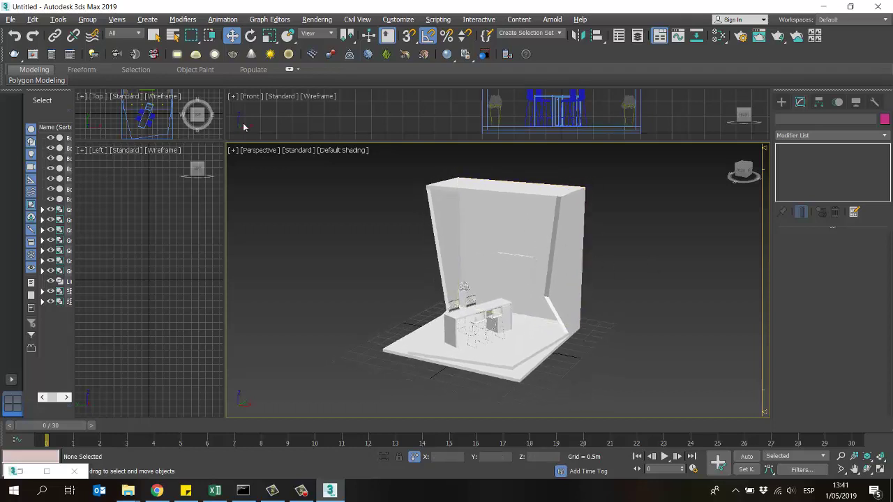
Enlarge the top view and place a targeted Physical camera in front of the stand, aimed diagonally through it with a target distance of about 16.9 m
{"action": "left_click_drag", "start_coordinate": [224, 143], "coordinate": [594, 350]}
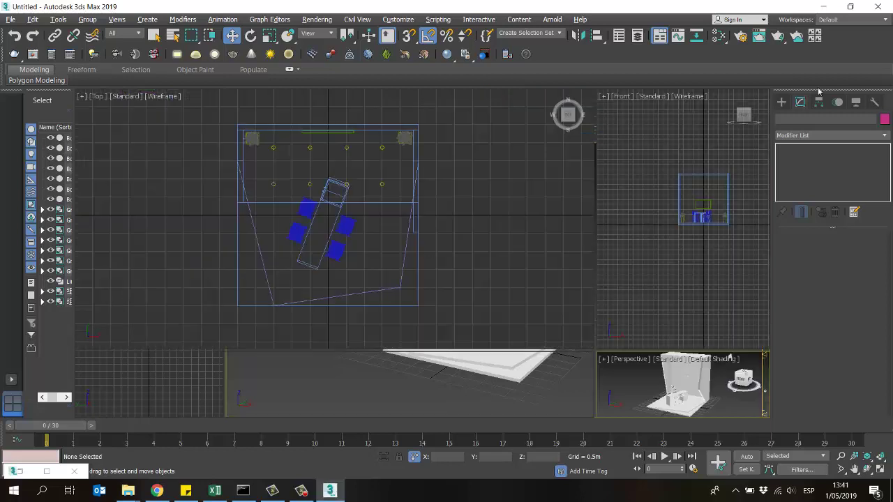
{"action": "left_click", "coordinate": [781, 102]}
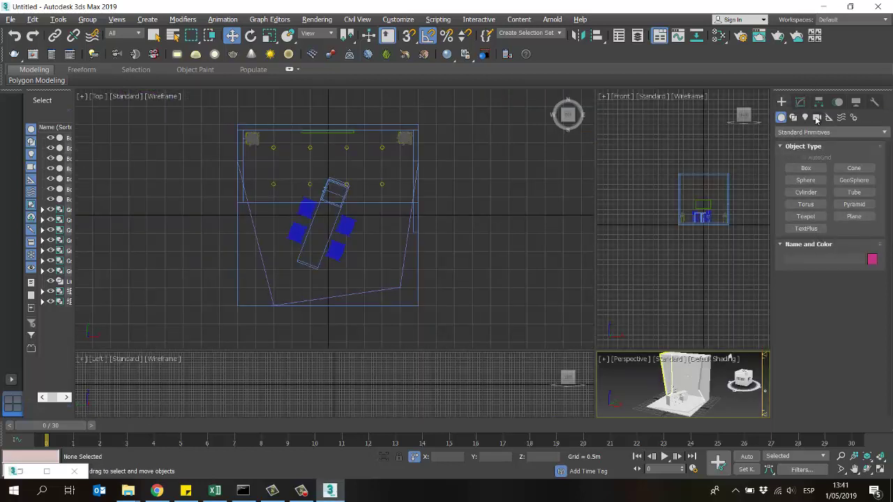
{"action": "left_click", "coordinate": [817, 118]}
{"action": "left_click", "coordinate": [804, 169]}
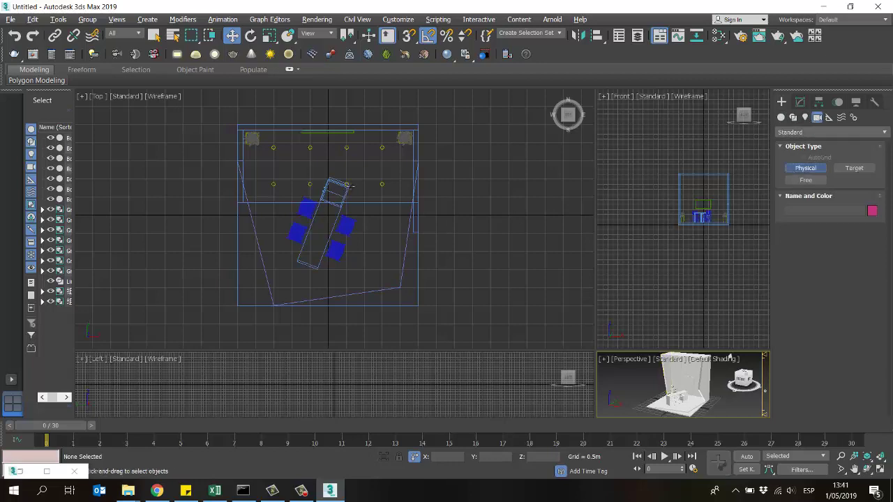
{"action": "scroll", "coordinate": [352, 185], "scroll_direction": "down", "scroll_amount": 5}
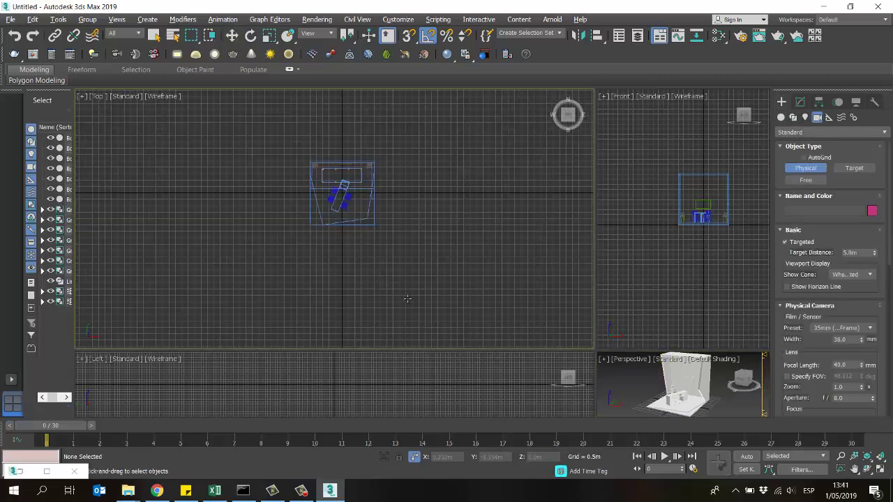
{"action": "left_click_drag", "start_coordinate": [397, 301], "coordinate": [287, 130]}
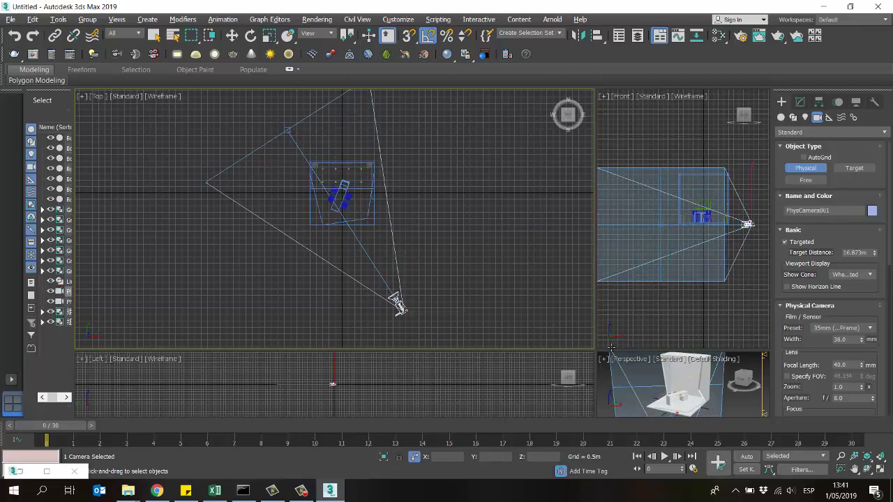
Switch the perspective viewport to the new physical camera's view and enlarge that viewport
{"action": "left_click_drag", "start_coordinate": [592, 347], "coordinate": [463, 226]}
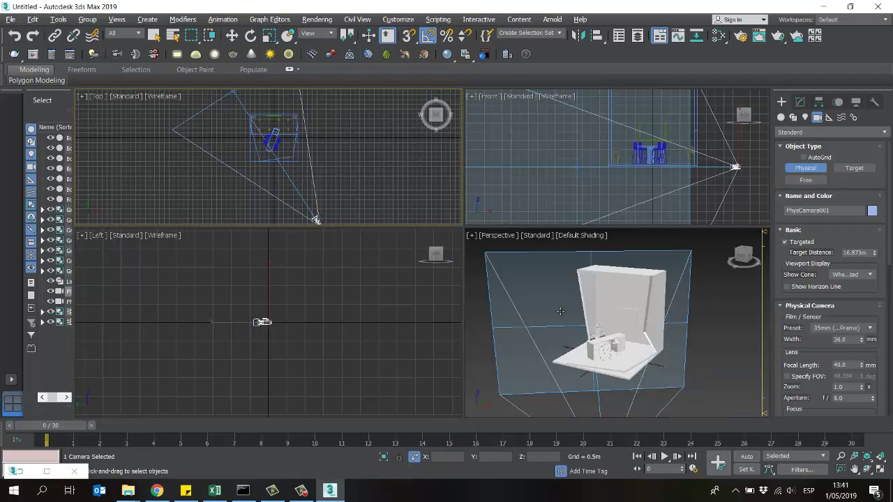
{"action": "right_click", "coordinate": [536, 278]}
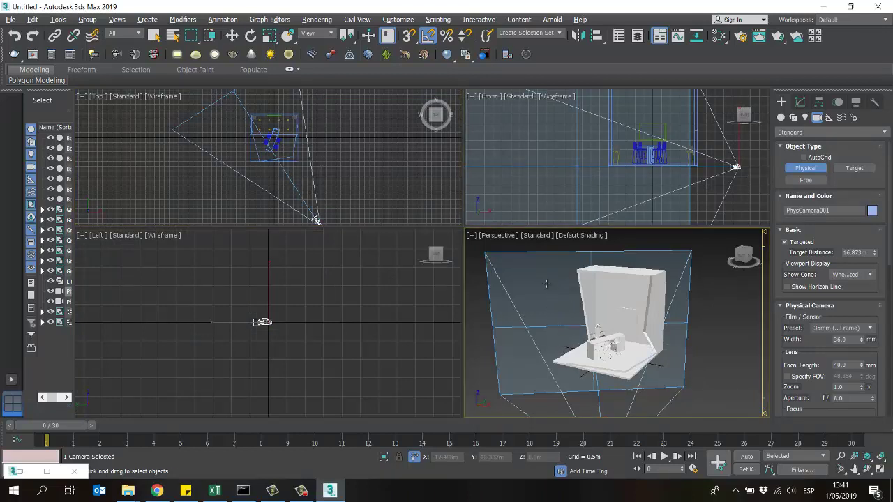
{"action": "left_click", "coordinate": [542, 283]}
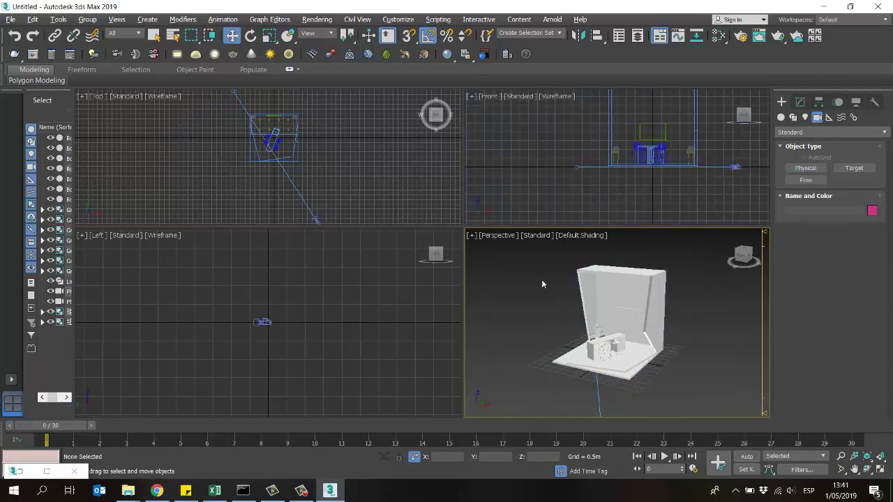
{"action": "key", "text": "c"}
{"action": "left_click_drag", "start_coordinate": [464, 227], "coordinate": [377, 157]}
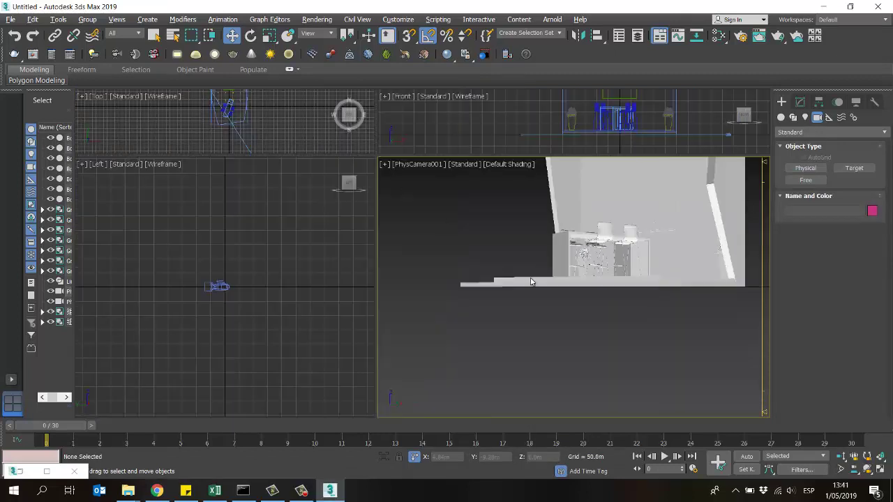
Turn off angle snap and orbit the camera until the whole stand is framed at an angle from slightly above the floor
{"action": "middle_click_drag", "start_coordinate": [654, 201], "coordinate": [635, 258]}
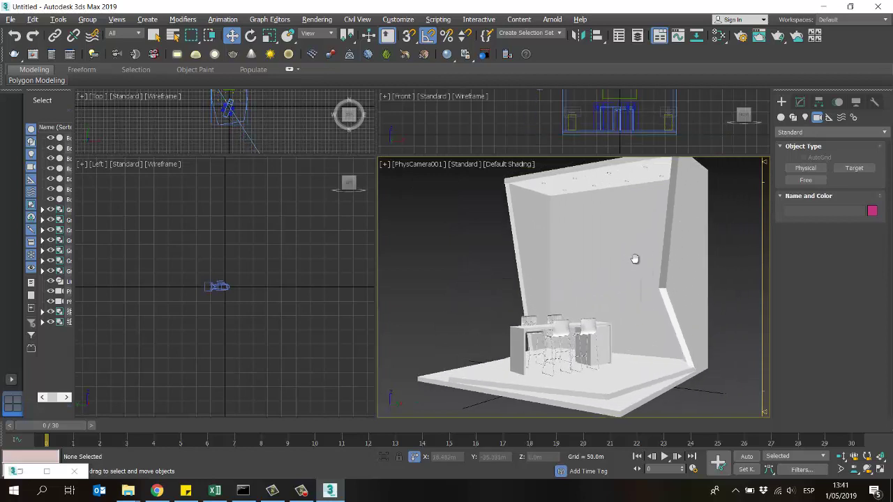
{"action": "left_click", "coordinate": [867, 471]}
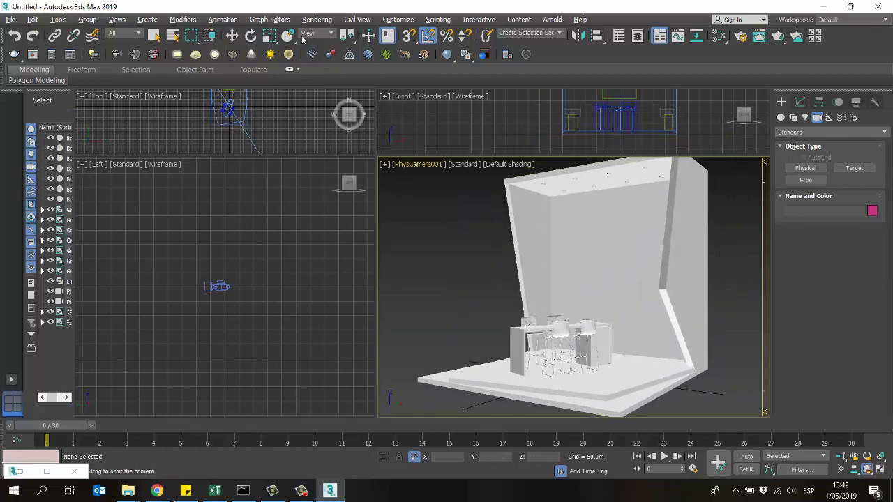
{"action": "left_click_drag", "start_coordinate": [542, 293], "coordinate": [445, 134]}
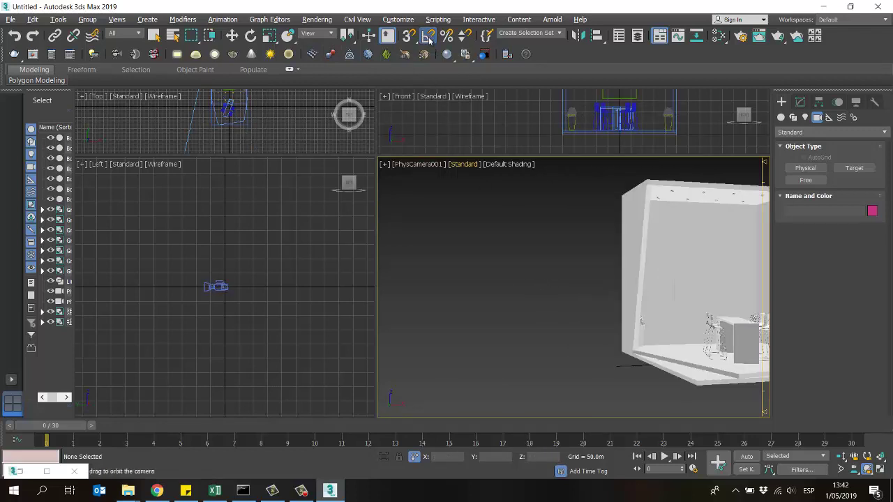
{"action": "left_click_drag", "start_coordinate": [714, 331], "coordinate": [607, 298]}
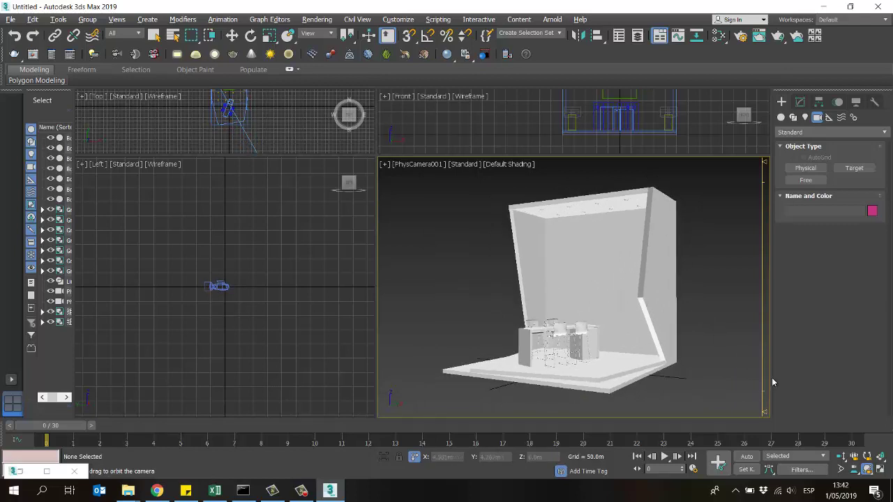
Adjust the camera's perspective so the stand fills slightly more of the frame, and return to the Move tool
{"action": "left_click", "coordinate": [841, 469]}
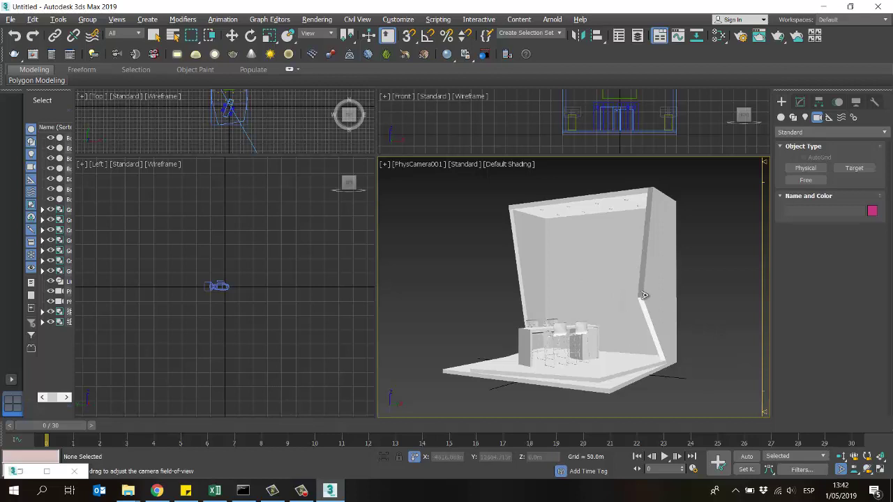
{"action": "left_click", "coordinate": [854, 457]}
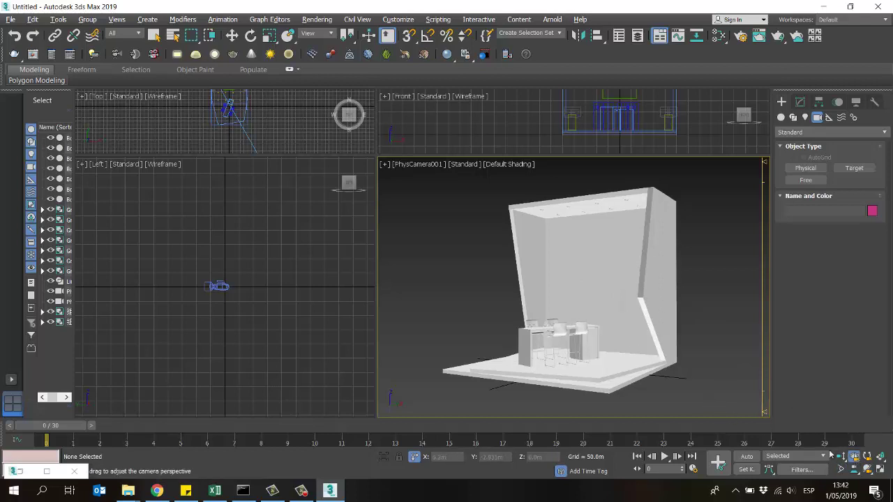
{"action": "left_click_drag", "start_coordinate": [590, 373], "coordinate": [604, 352]}
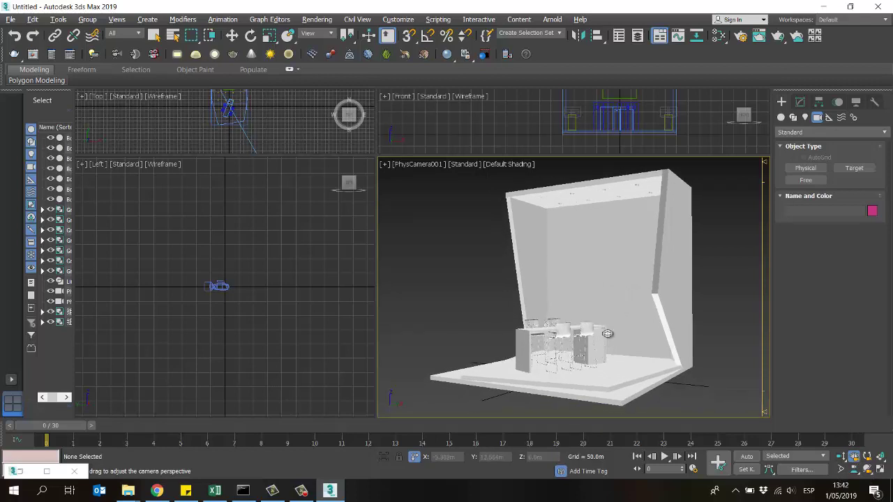
{"action": "key", "text": "w"}
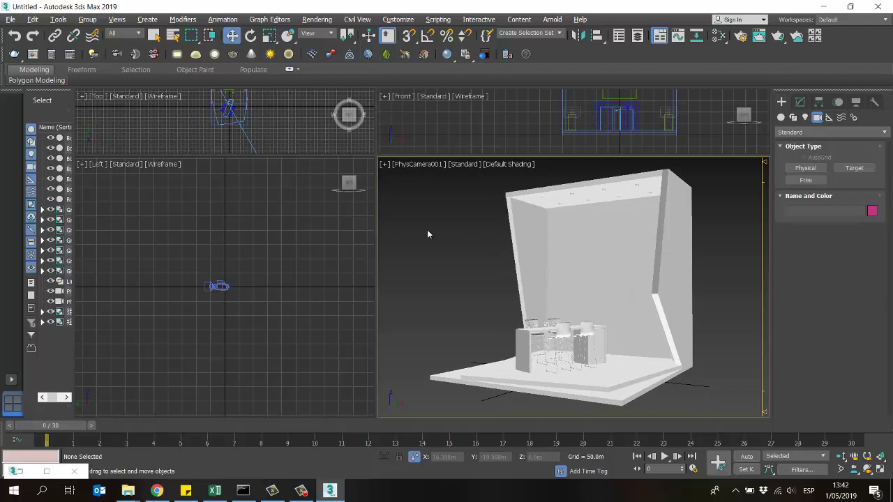